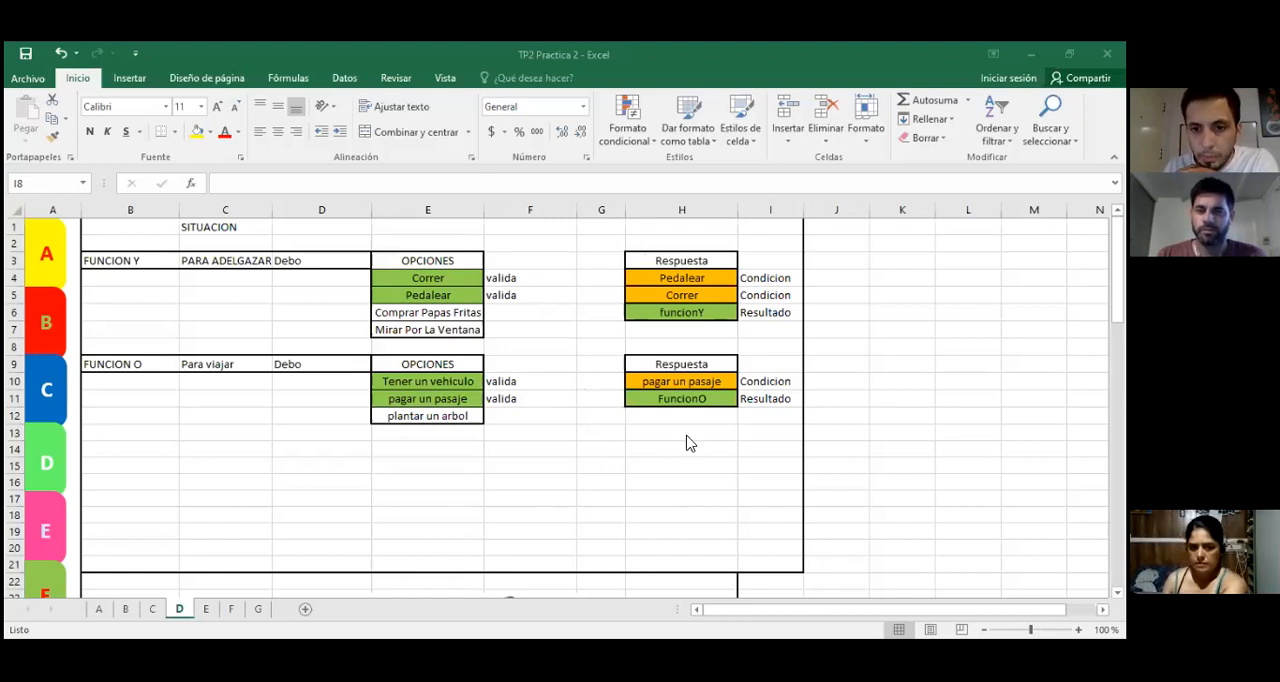
Step: Open sheet C and go to its first cell
click(150, 611)
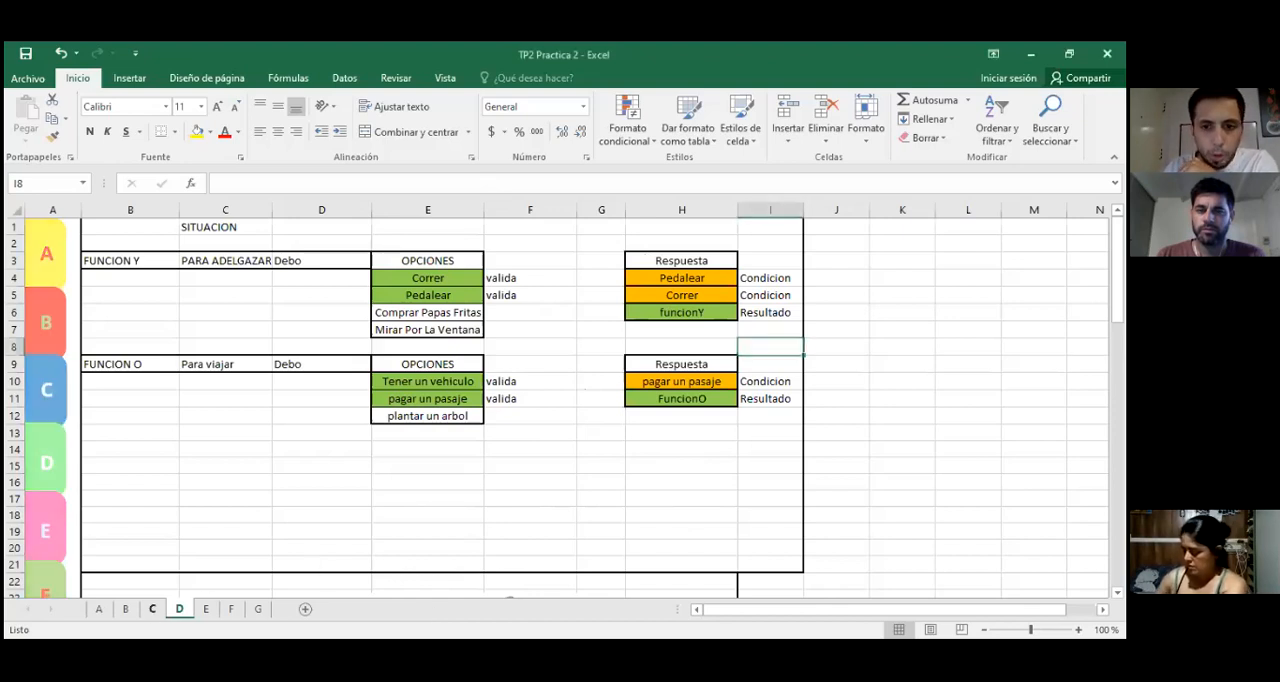
click(152, 609)
key(ctrl+Home)
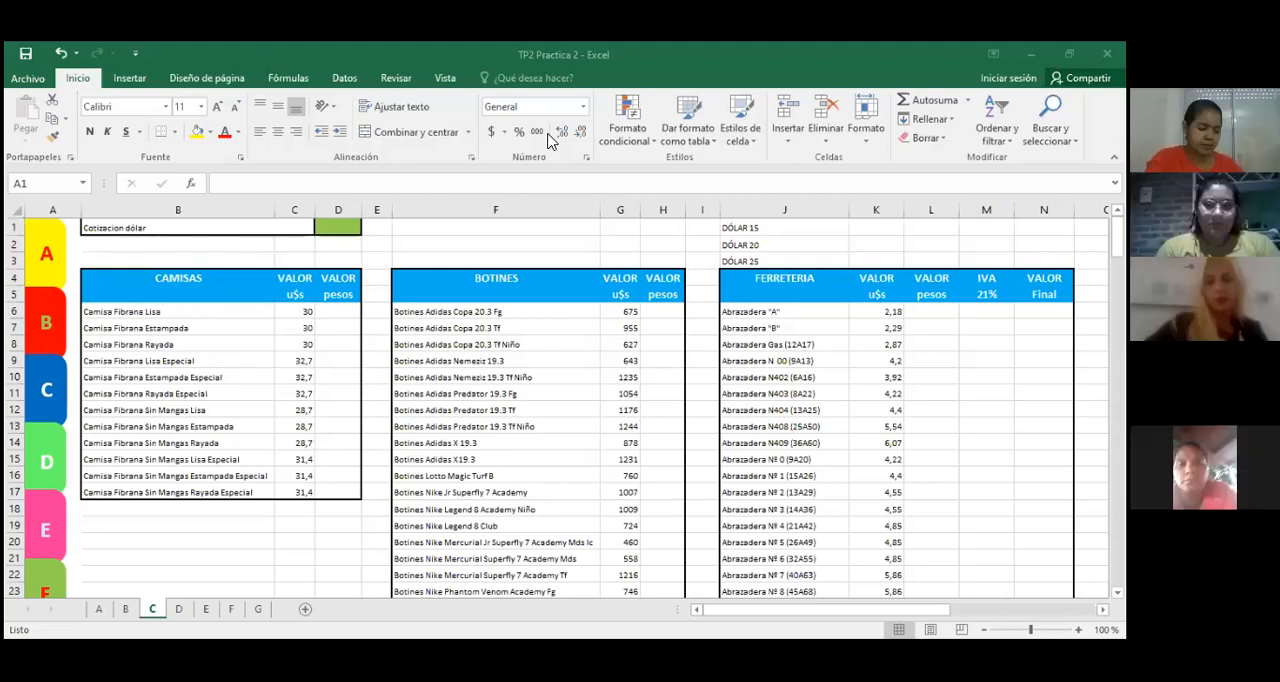
Step: Fill the DÓLAR 15 cell J1 with yellow
click(334, 234)
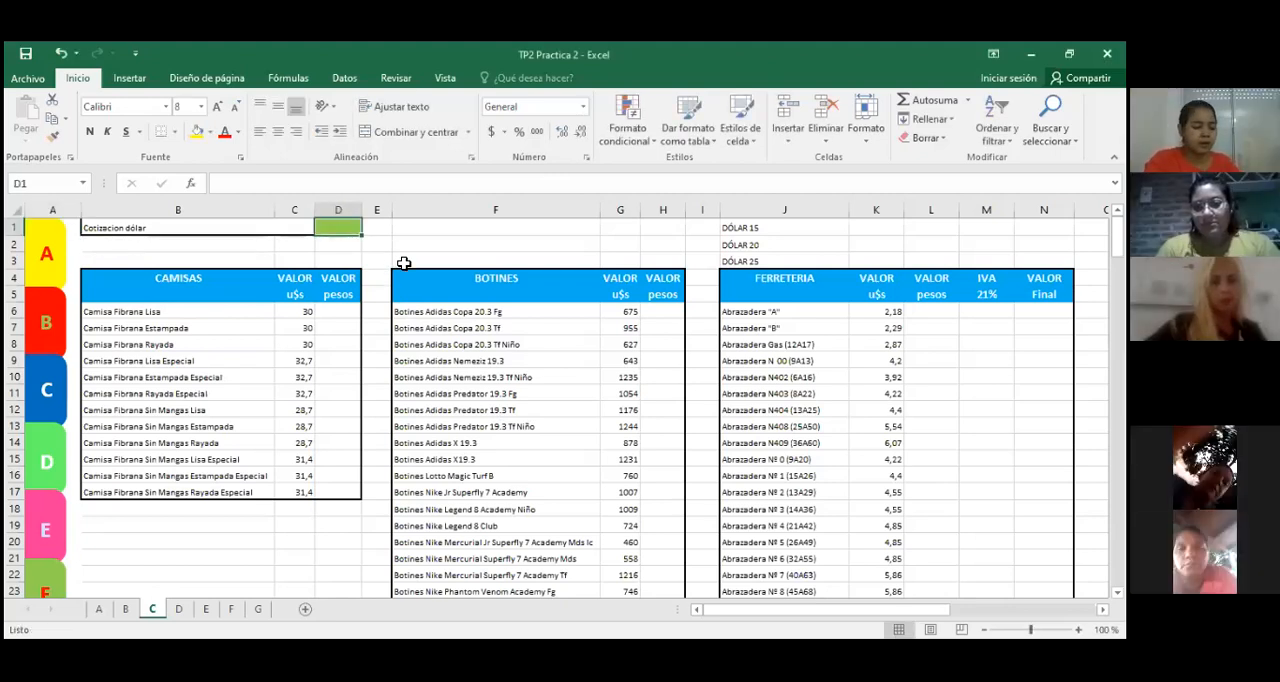
click(745, 229)
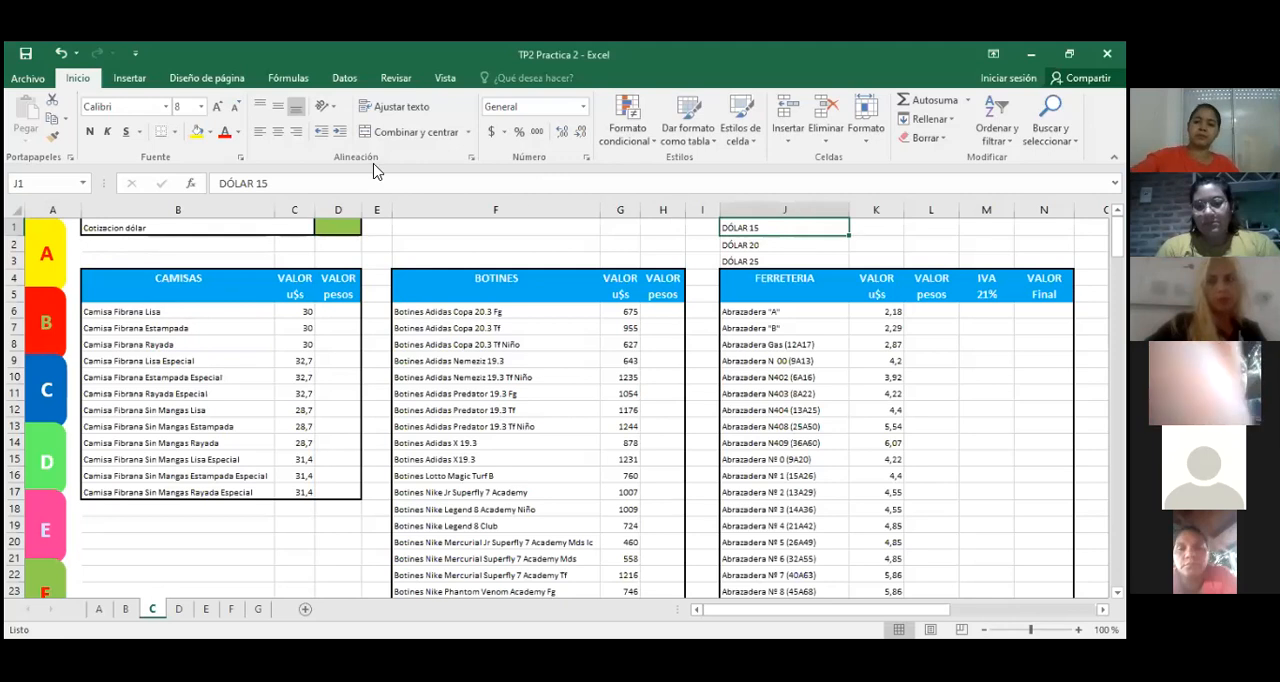
click(198, 133)
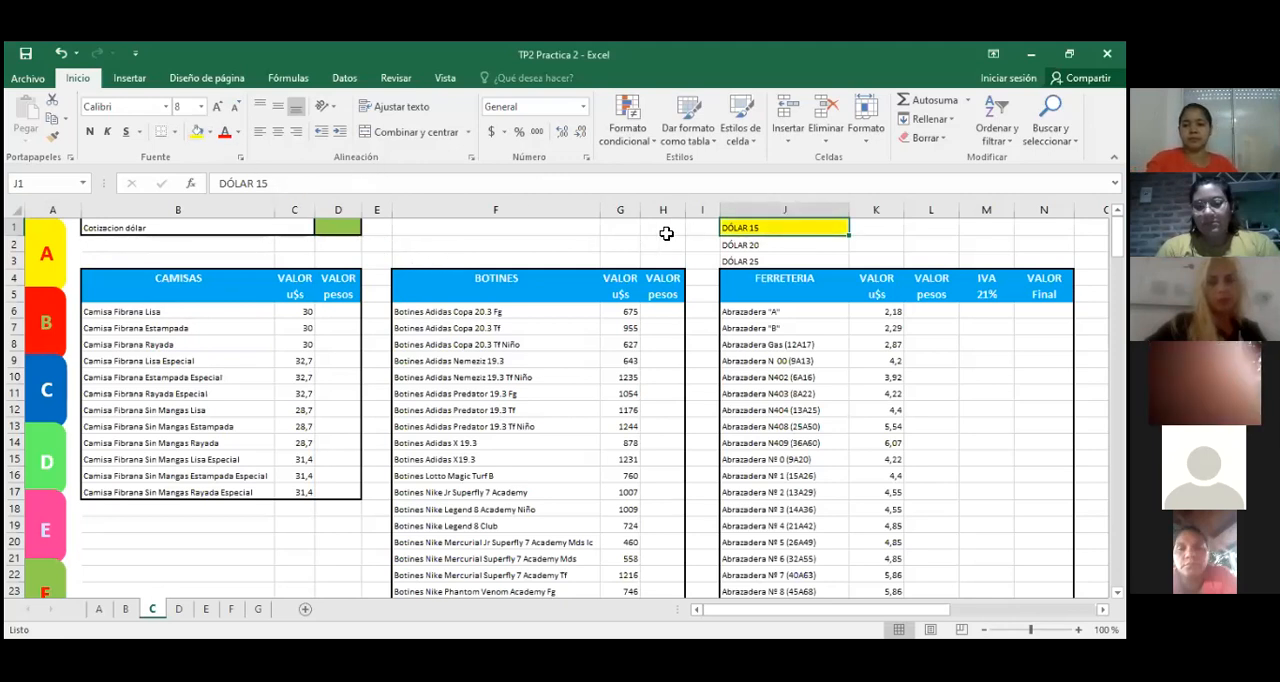
Step: Enter the formula =C6*D1 in D6 to convert the first shirt's dollar value to pesos
click(329, 234)
click(337, 311)
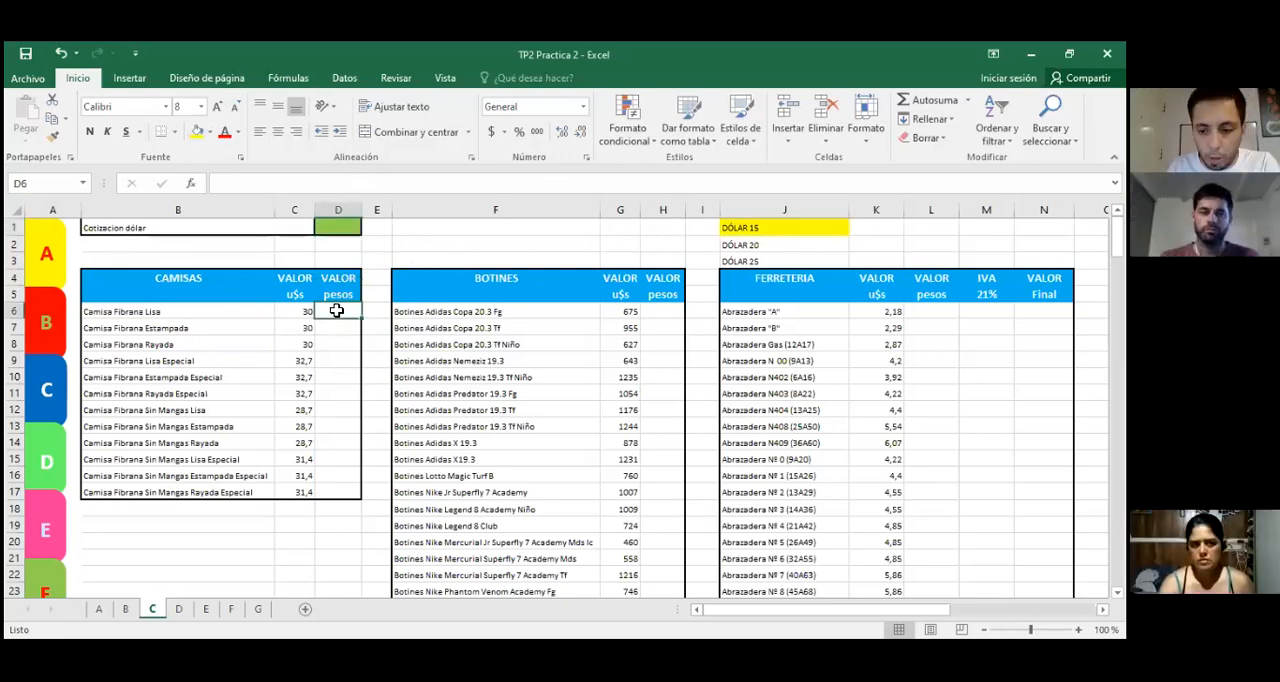
text(=)
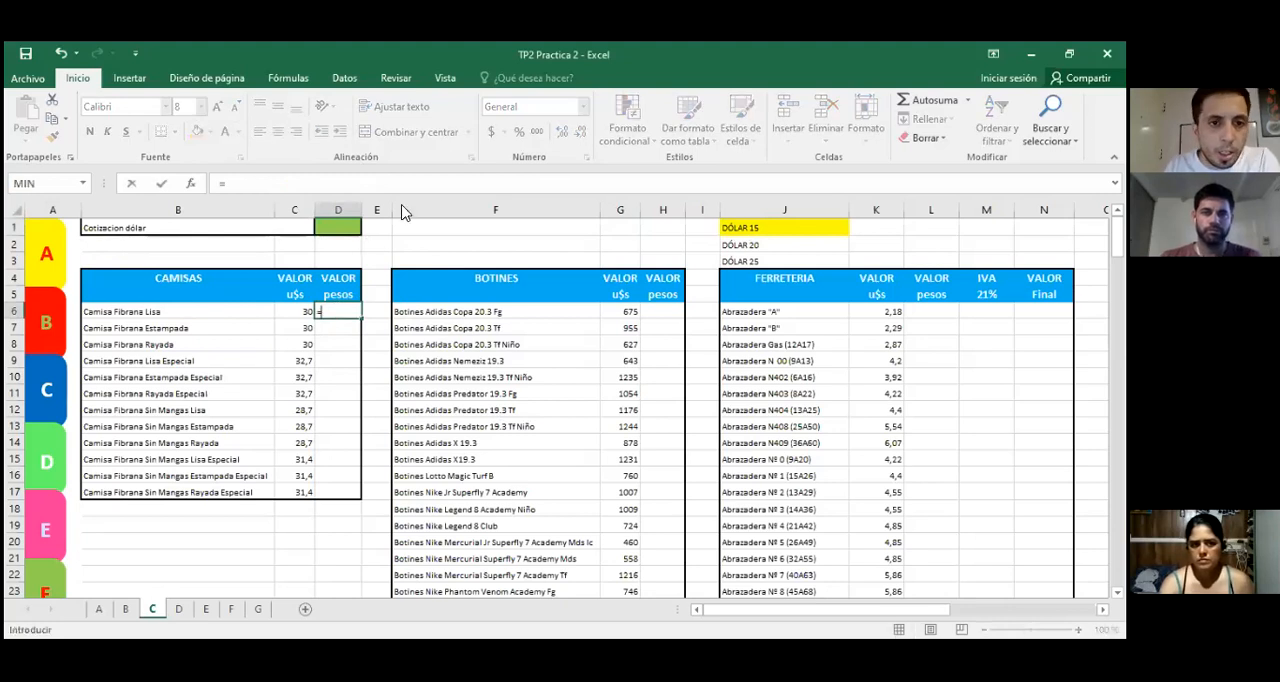
click(301, 311)
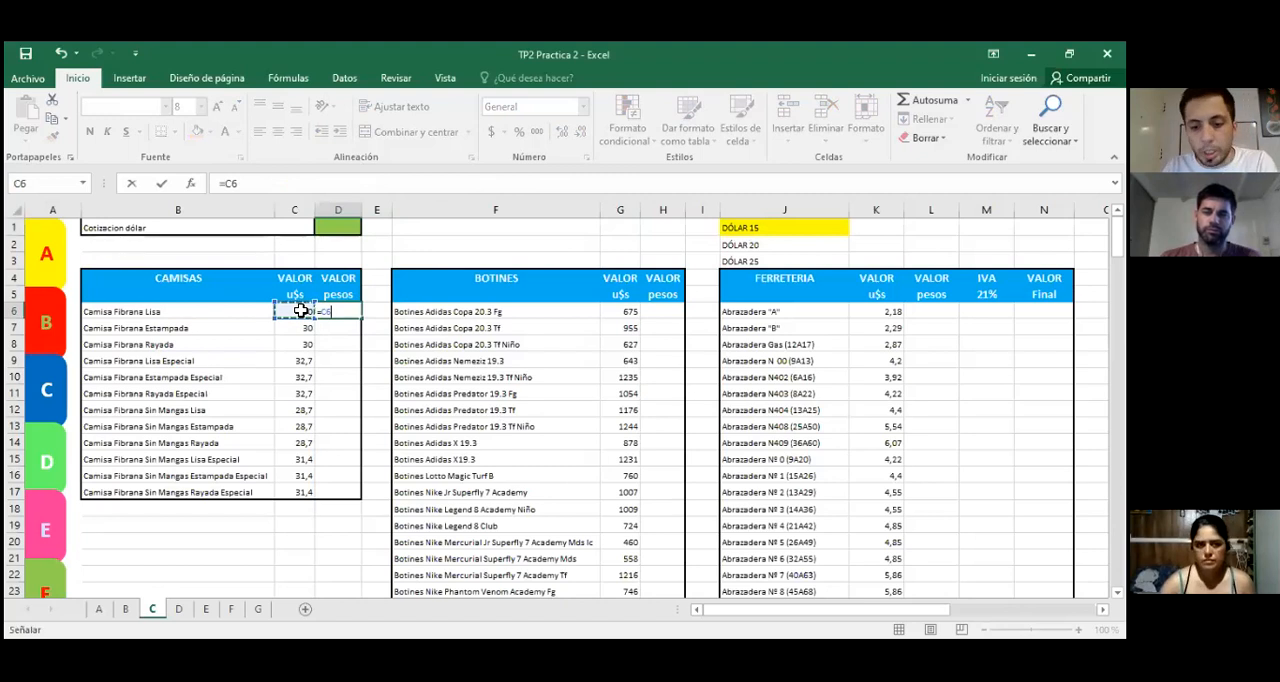
text(*)
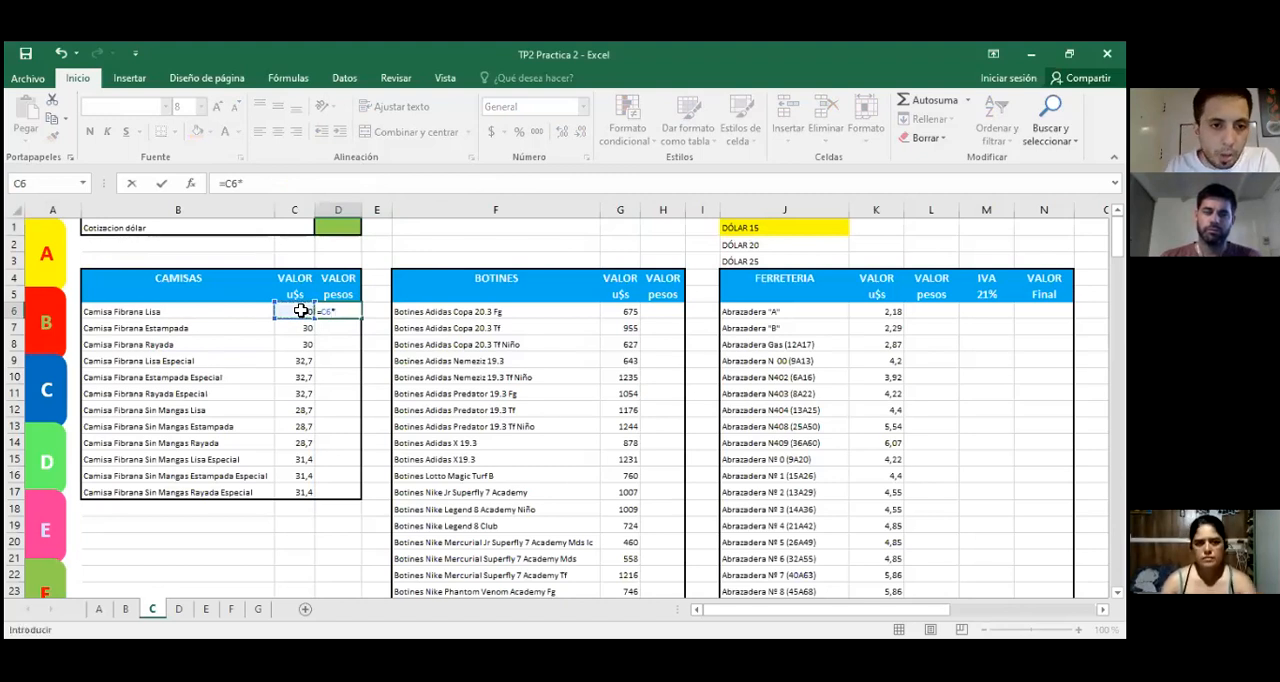
click(343, 235)
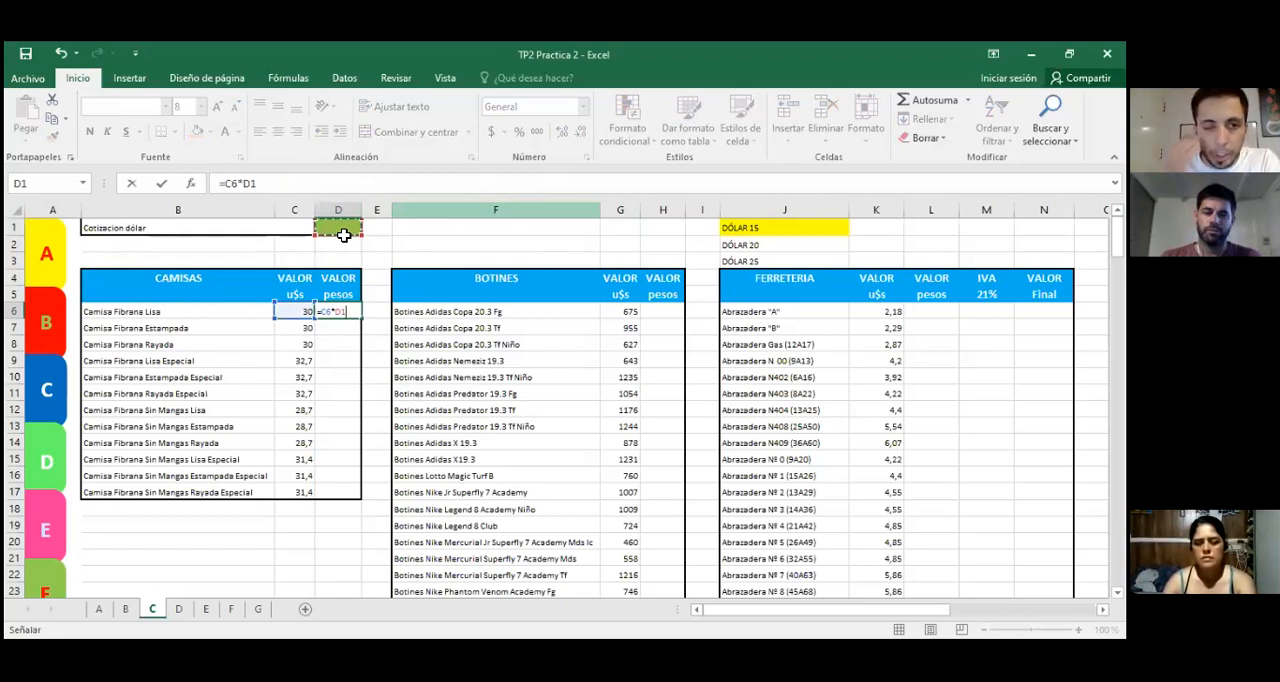
key(Return)
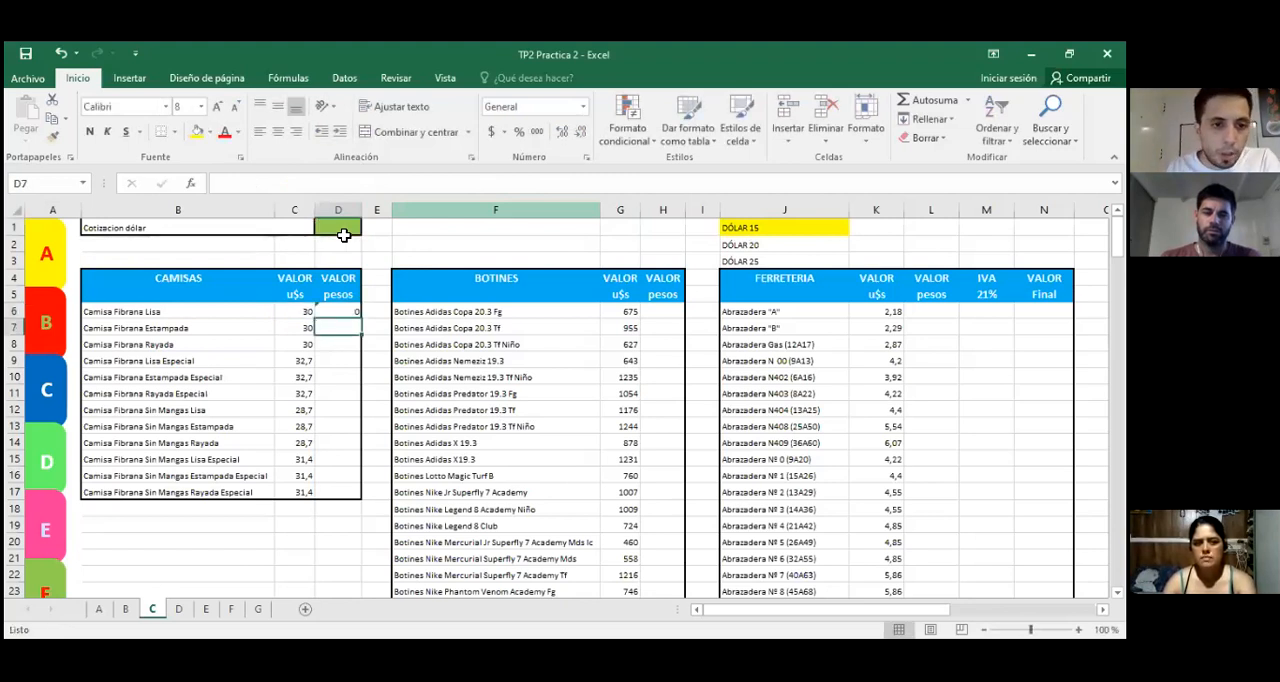
Step: Examine the formula in D6 and its reference to the exchange-rate cell D1
click(330, 313)
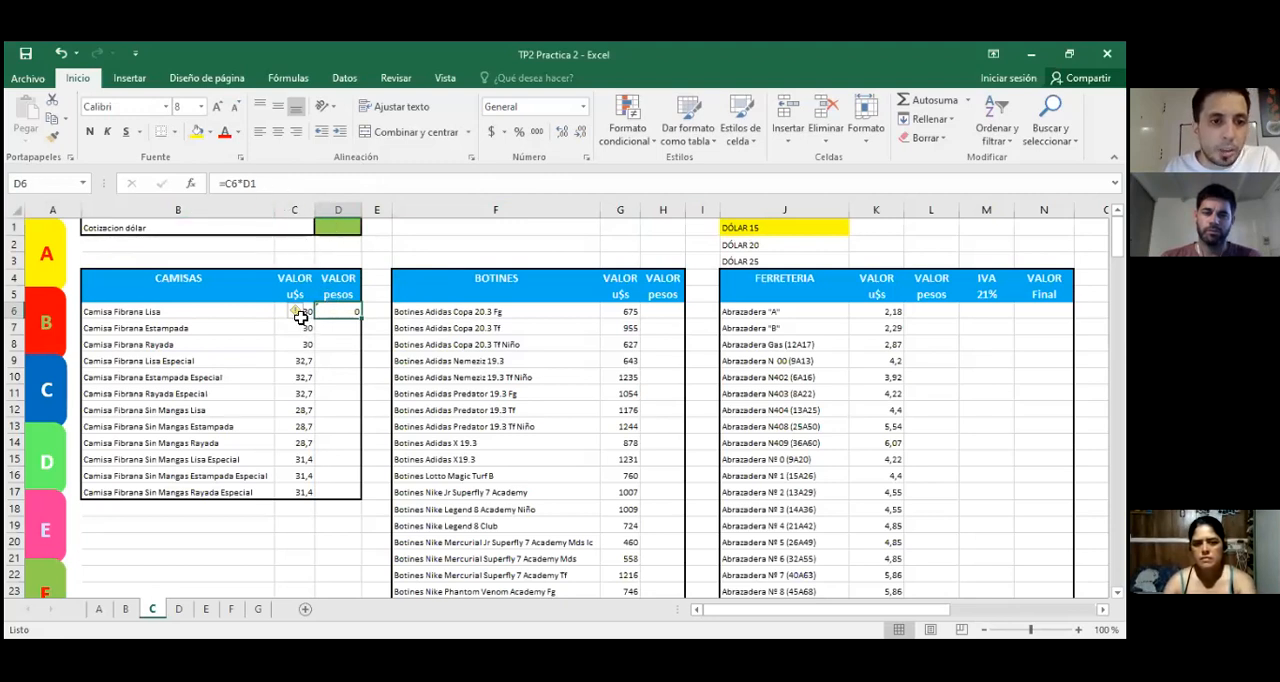
click(340, 226)
click(342, 314)
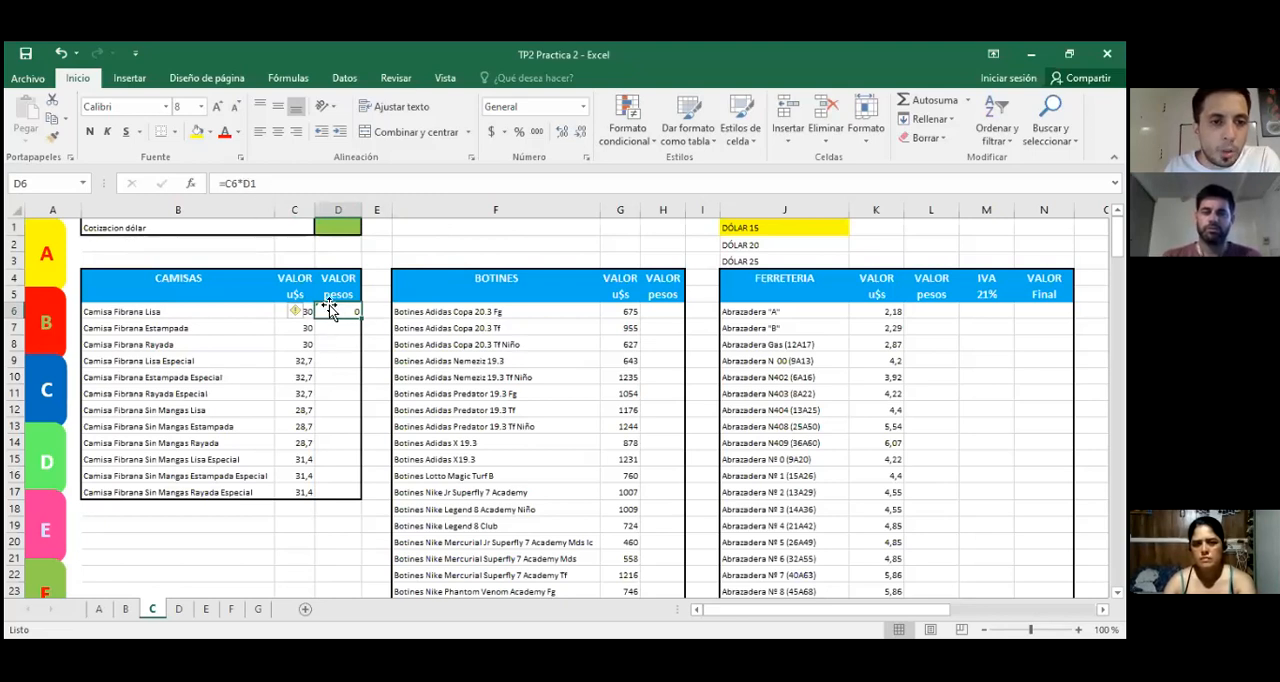
click(254, 182)
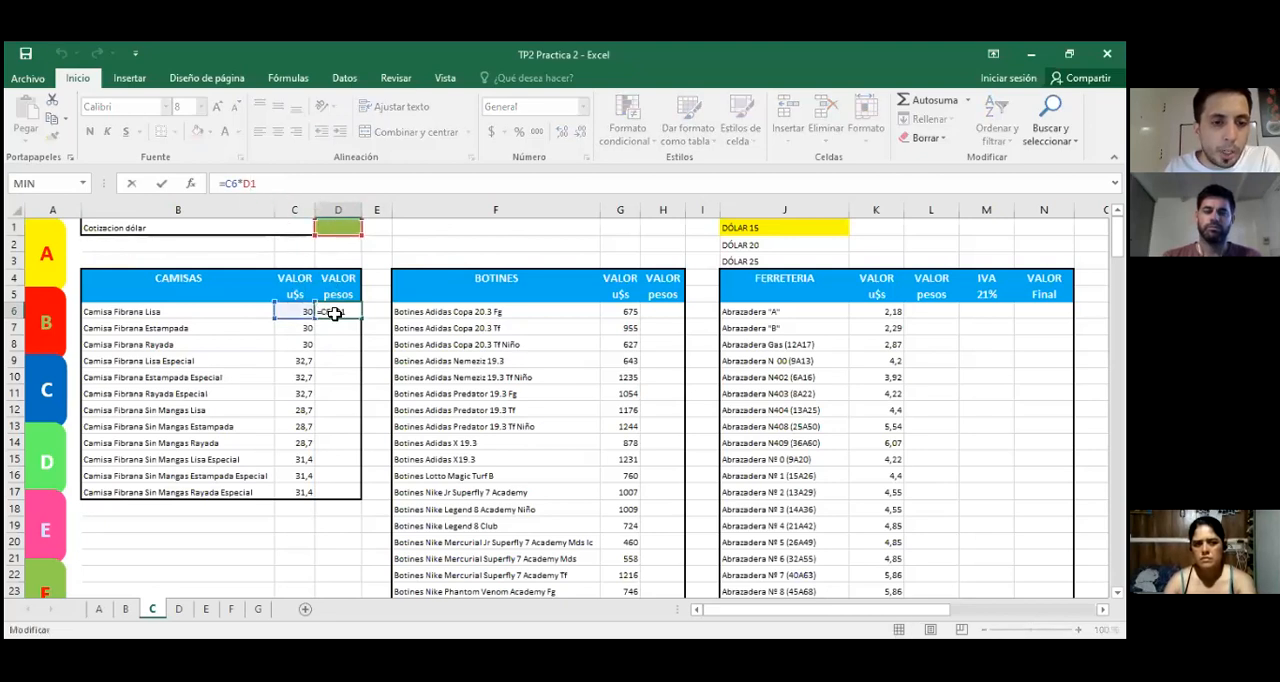
click(395, 244)
Step: Set the dollar exchange rate in D1 to 15
click(340, 229)
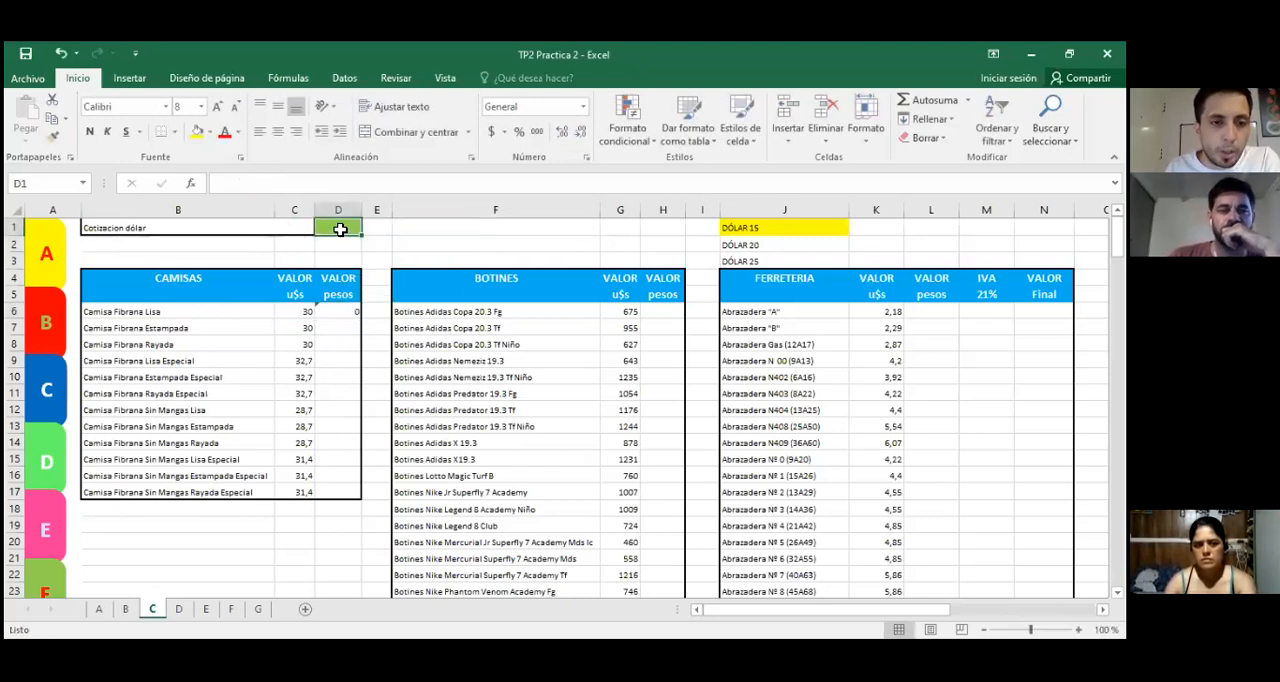
text(15)
key(Return)
Step: Try to copy the formula in D6 down the shirts' peso column through D17
click(345, 312)
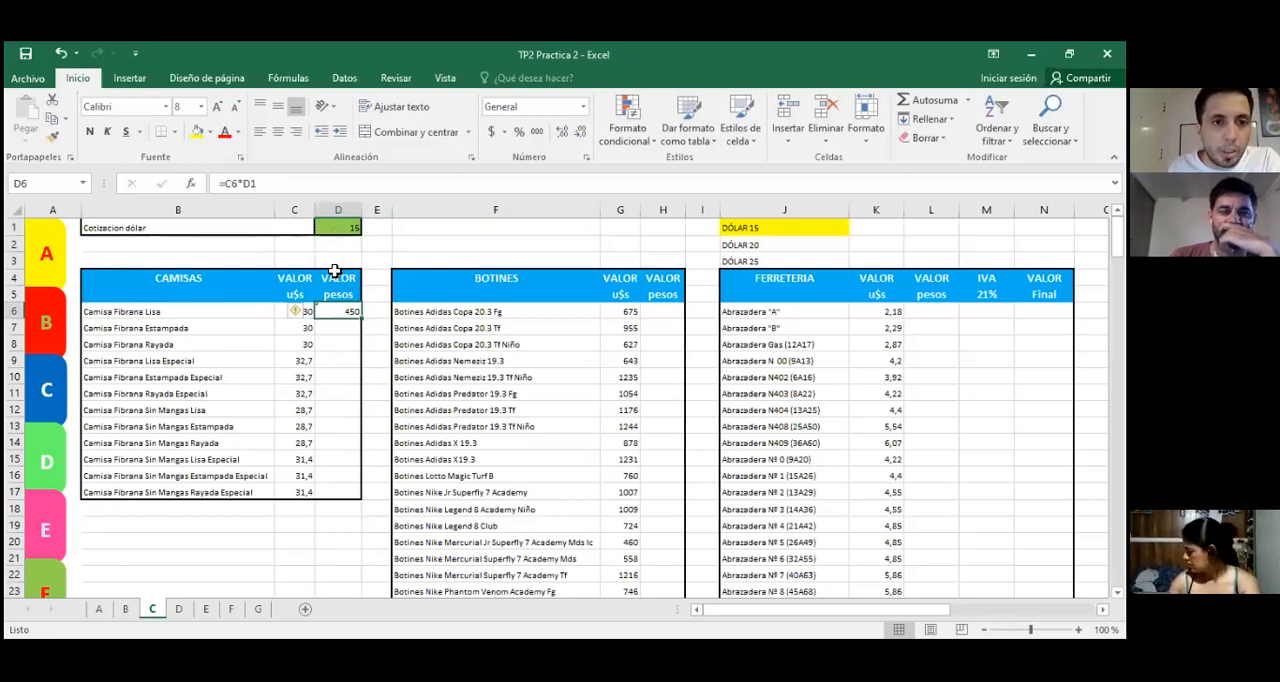
drag(358, 321, 354, 500)
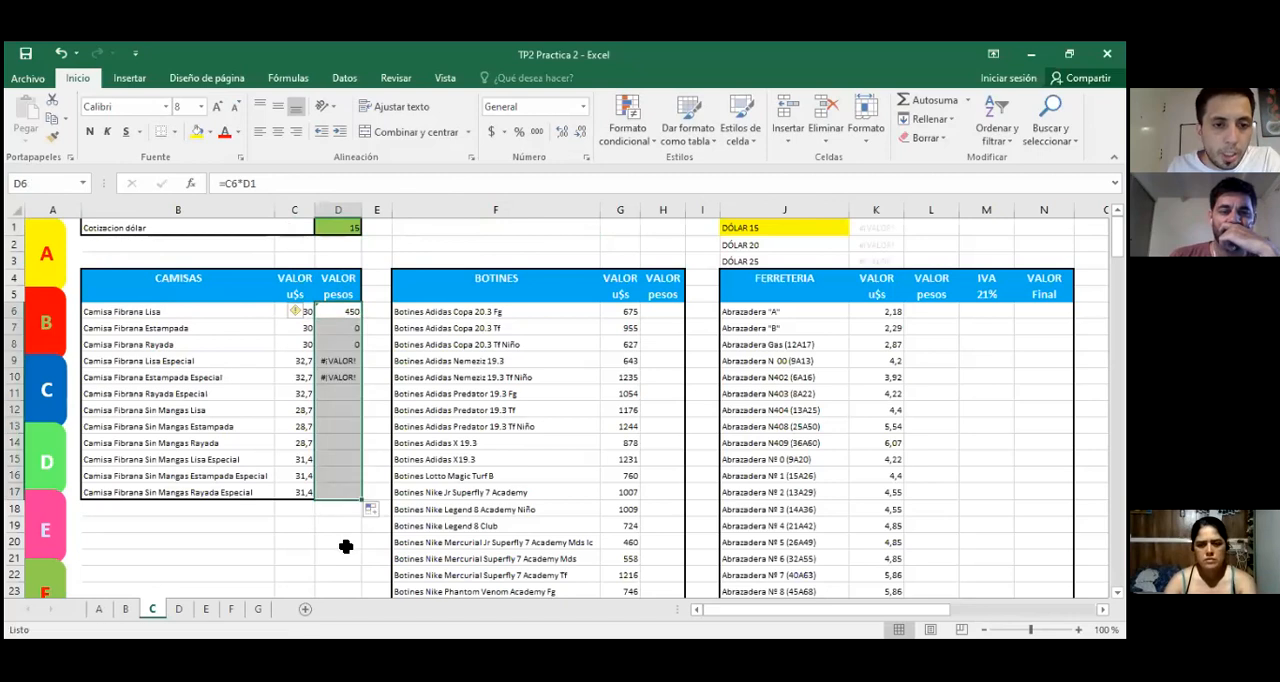
Step: Inspect the cell references in the copied formulas in D7 through D9, and undo the fill
click(341, 361)
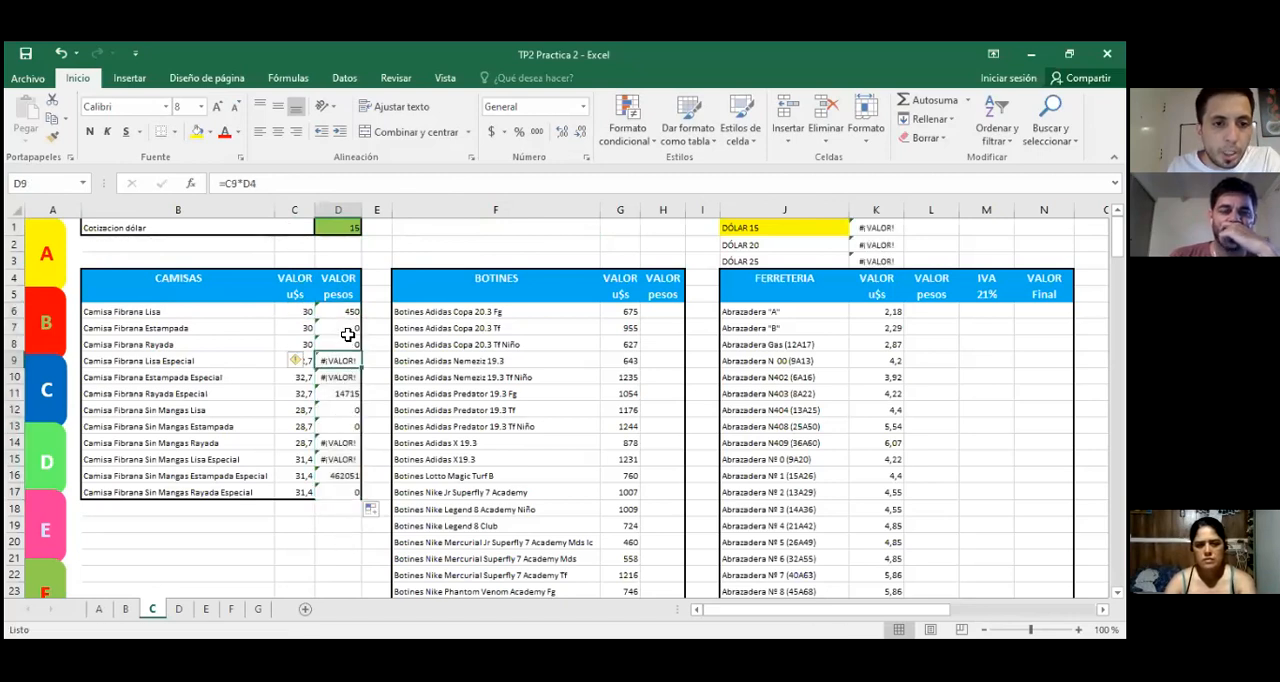
double_click(347, 327)
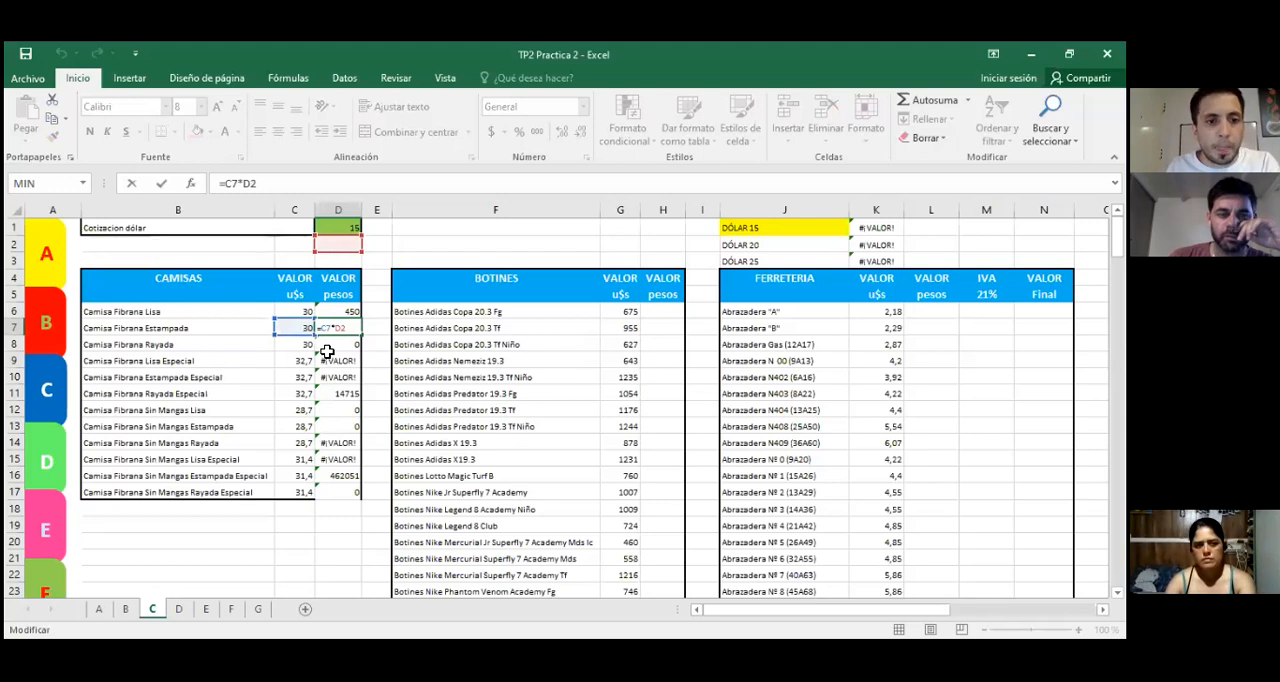
key(Return)
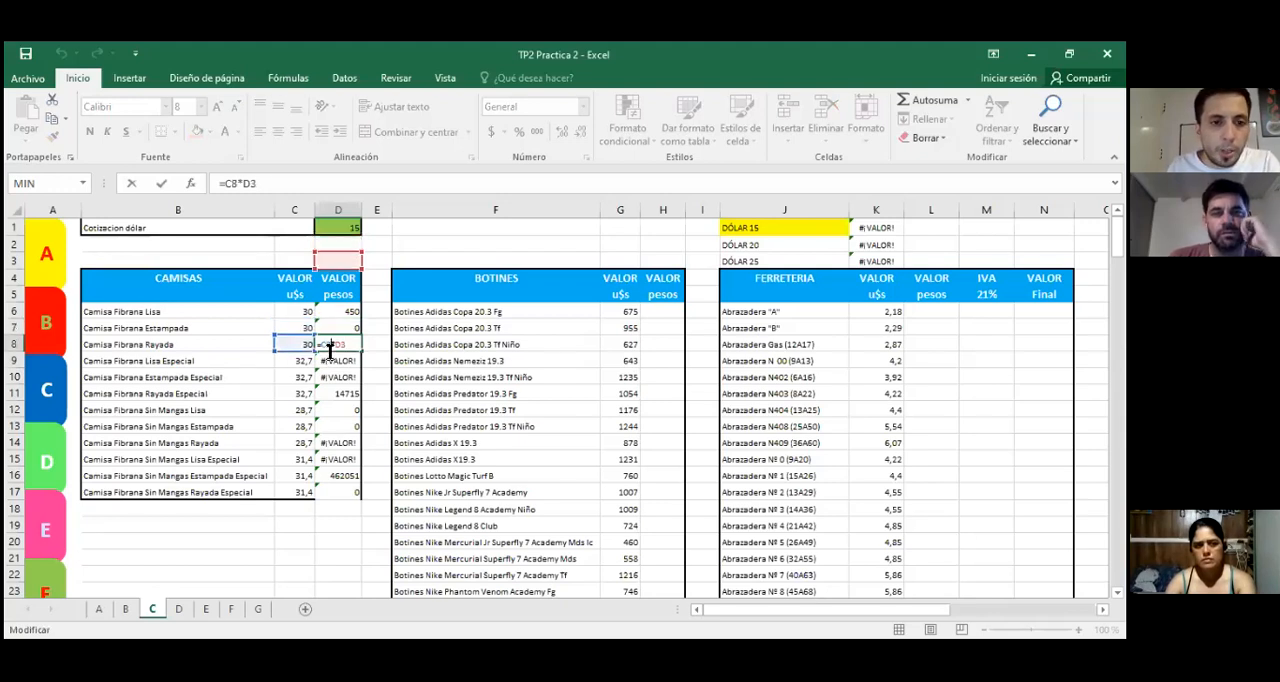
double_click(337, 363)
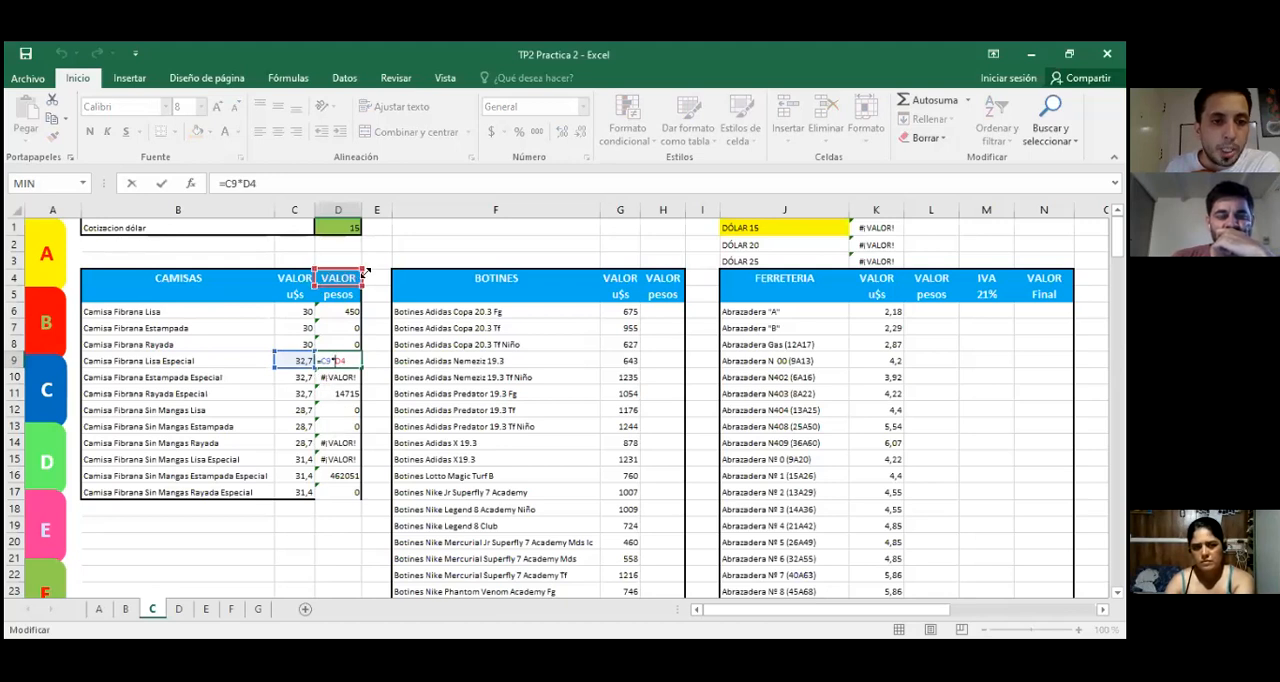
key(Escape)
click(342, 411)
click(340, 312)
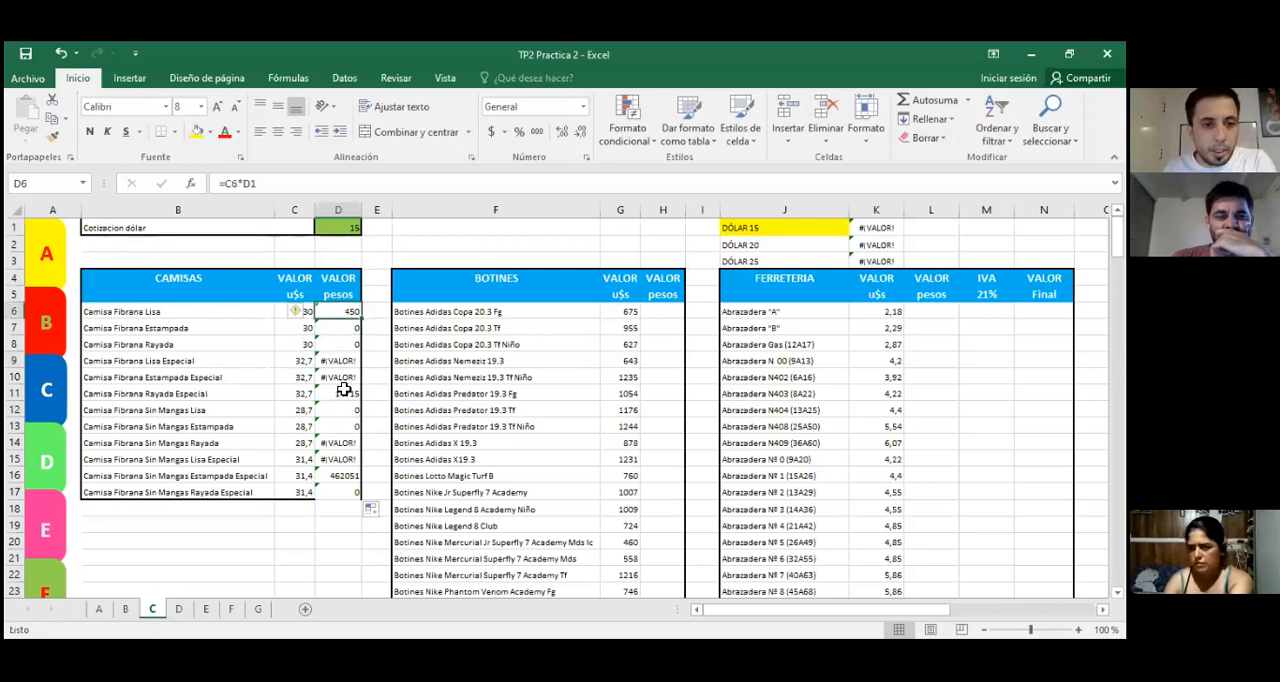
key(ctrl+z)
Step: Try converting the D1 reference in D6's formula to an absolute one, giving =C6*$D$1
click(337, 231)
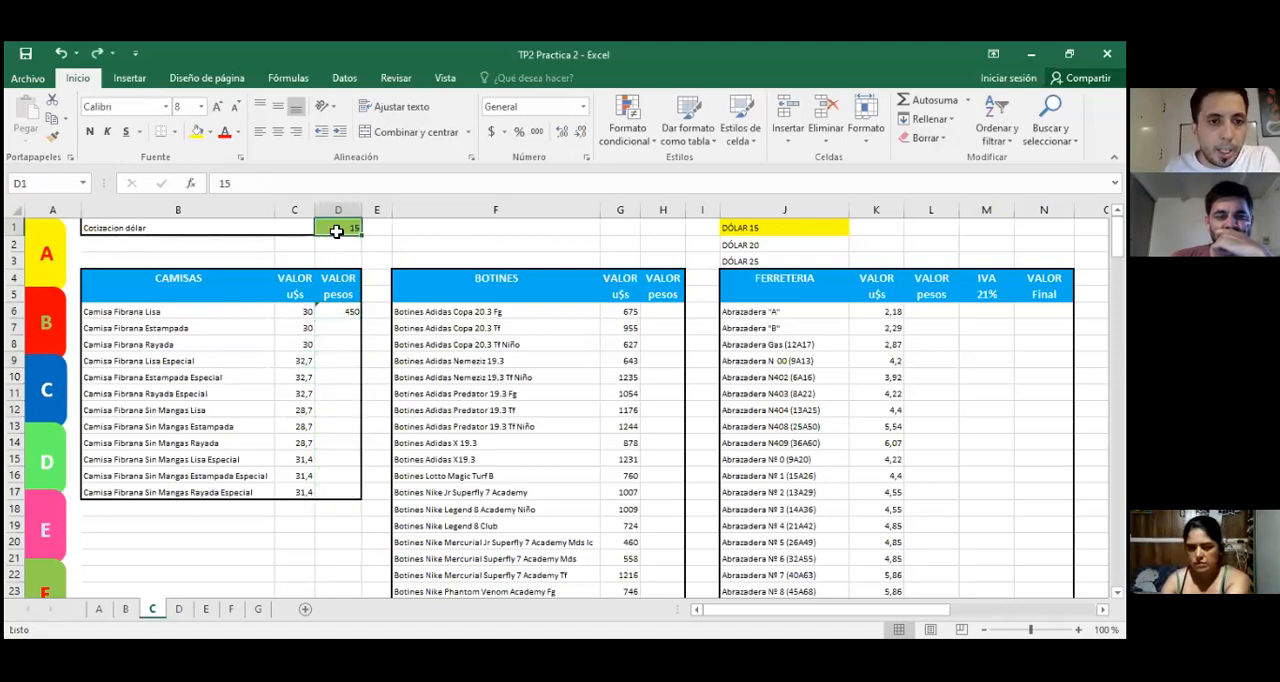
click(338, 311)
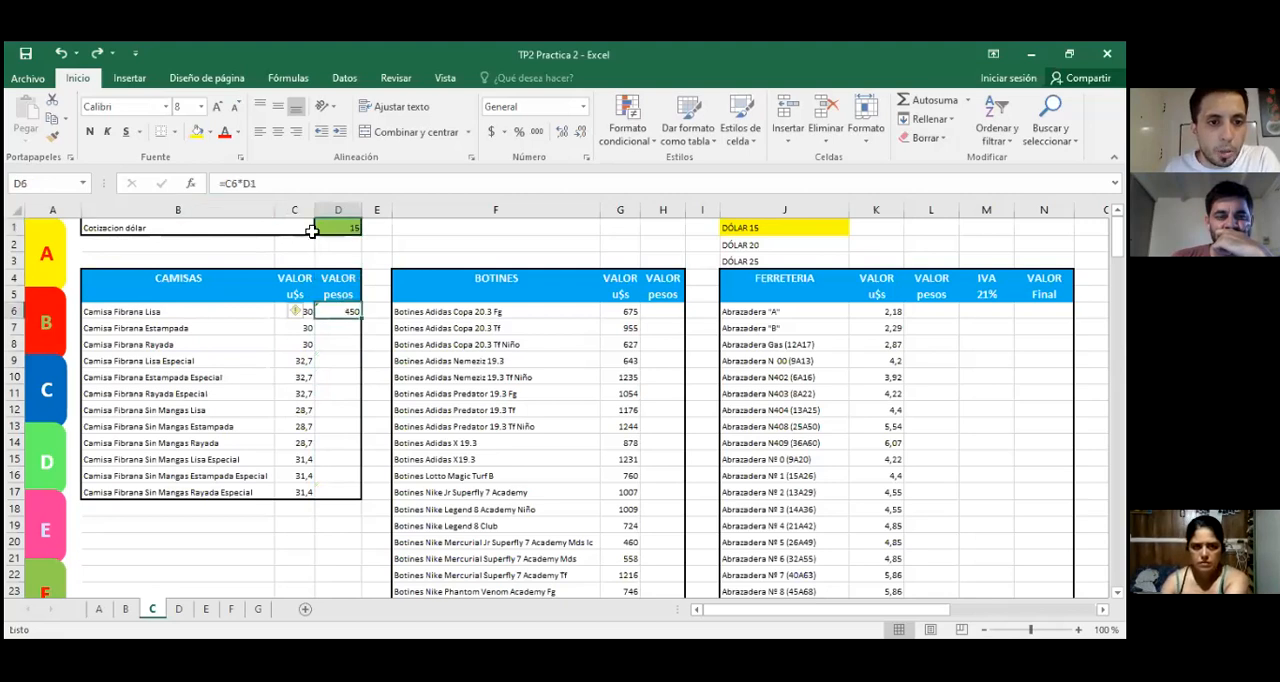
click(247, 186)
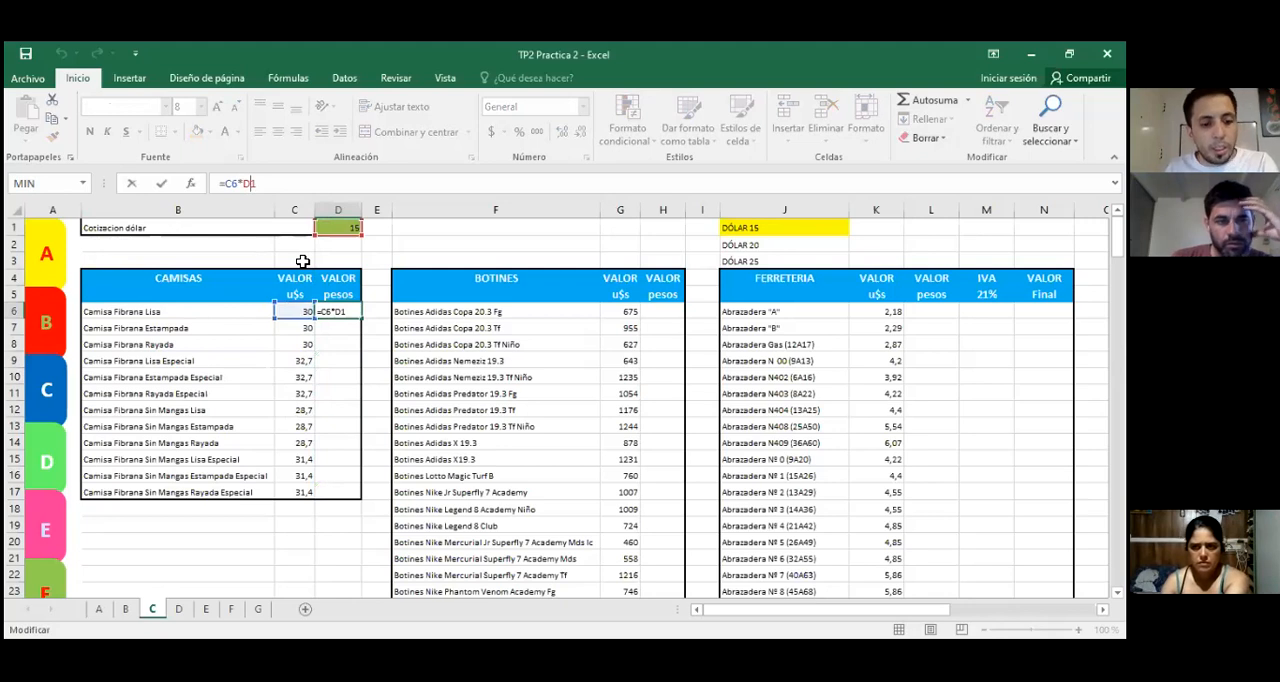
key(F4)
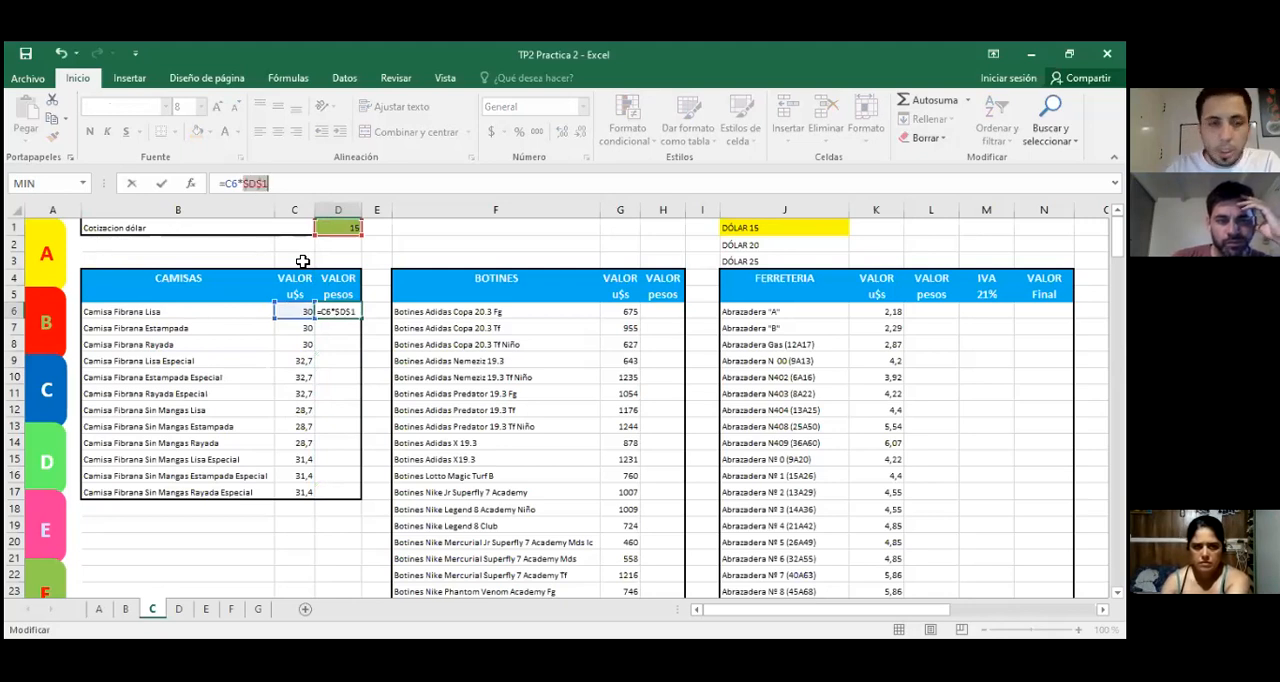
key(Return)
click(335, 311)
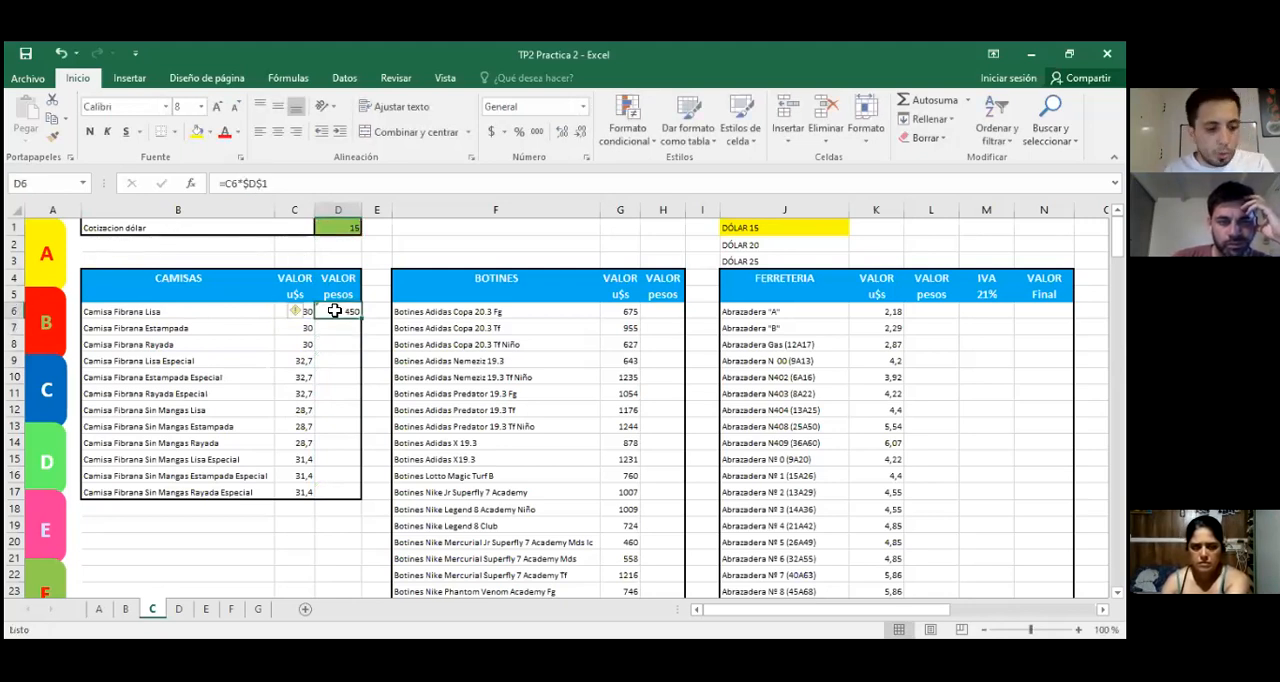
click(347, 358)
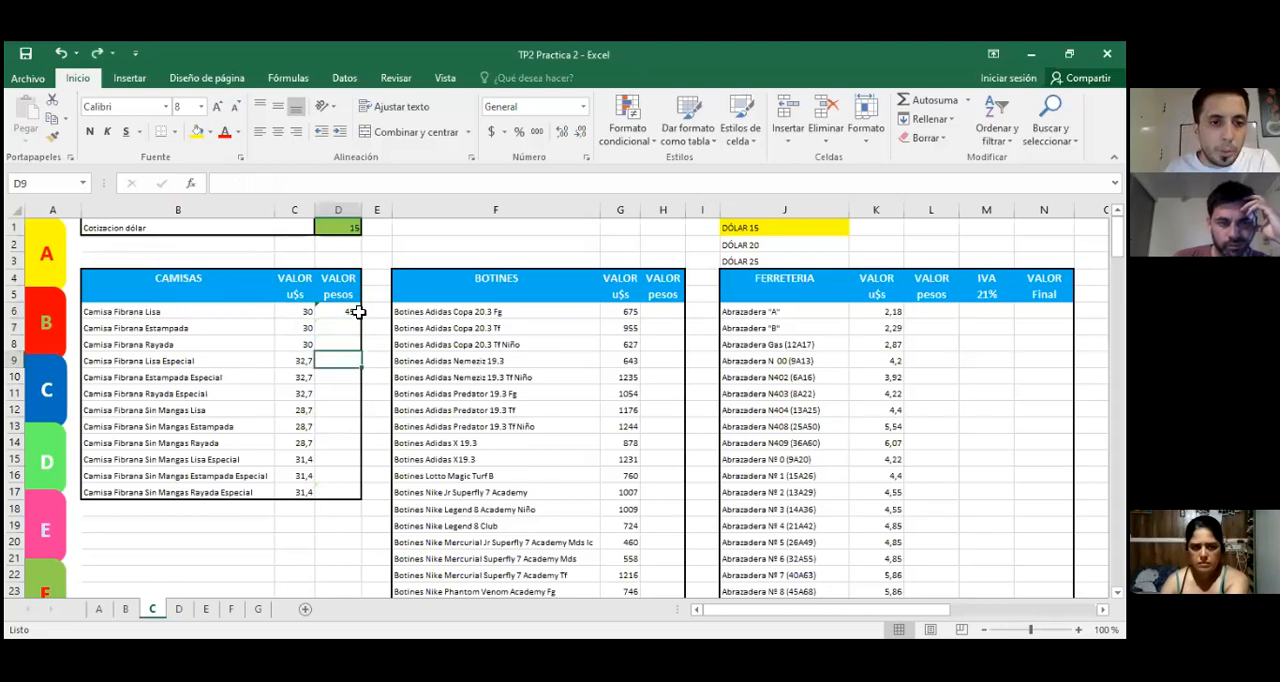
Step: Lock the exchange-rate cell in D6 by adding dollar signs so the formula reads =C6*$D$1
click(351, 311)
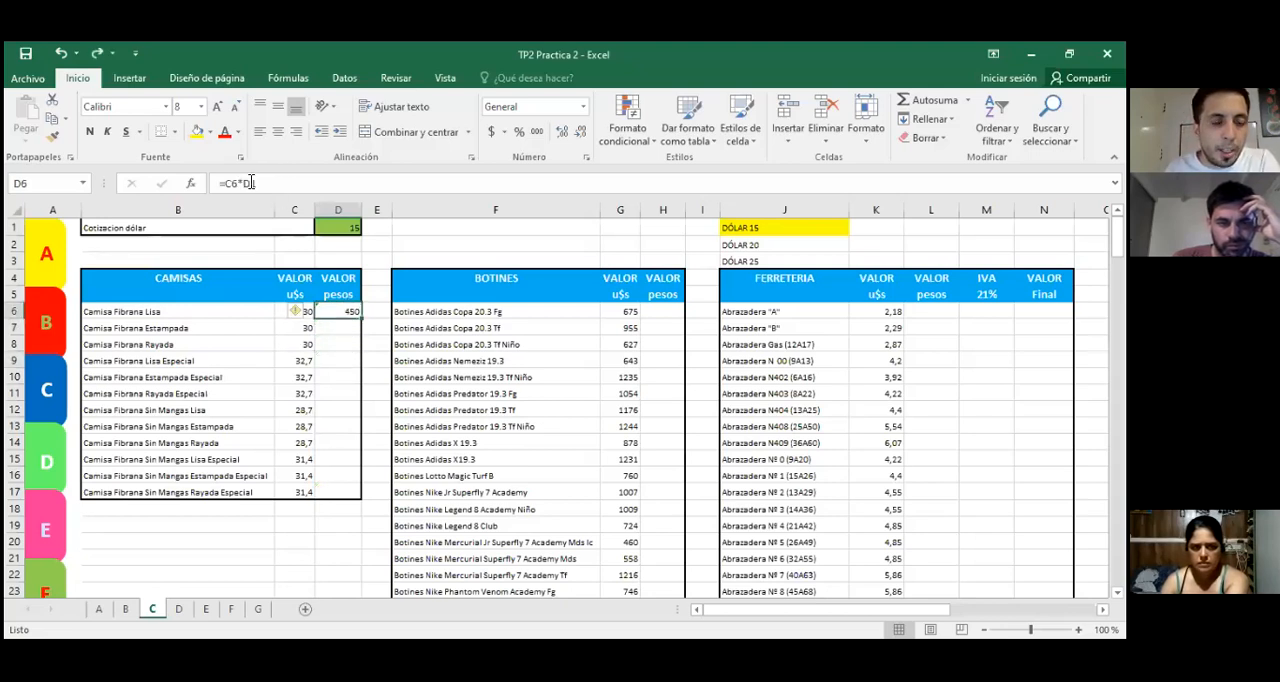
click(251, 183)
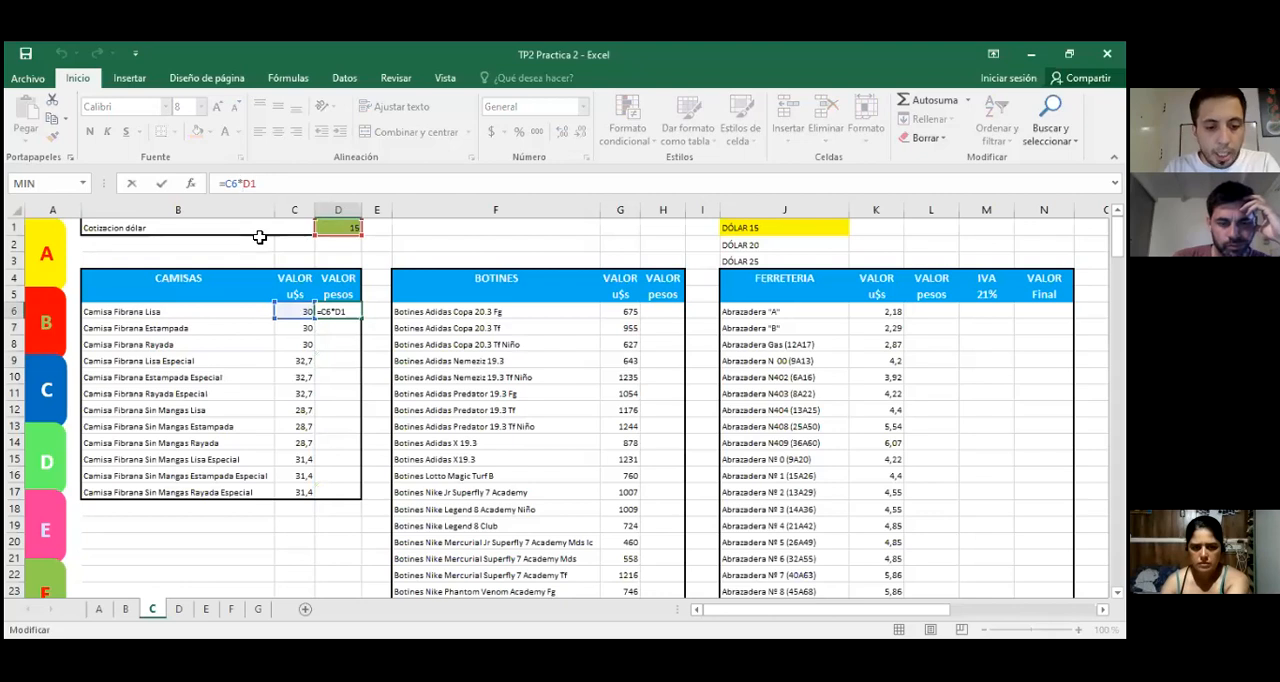
text($D$)
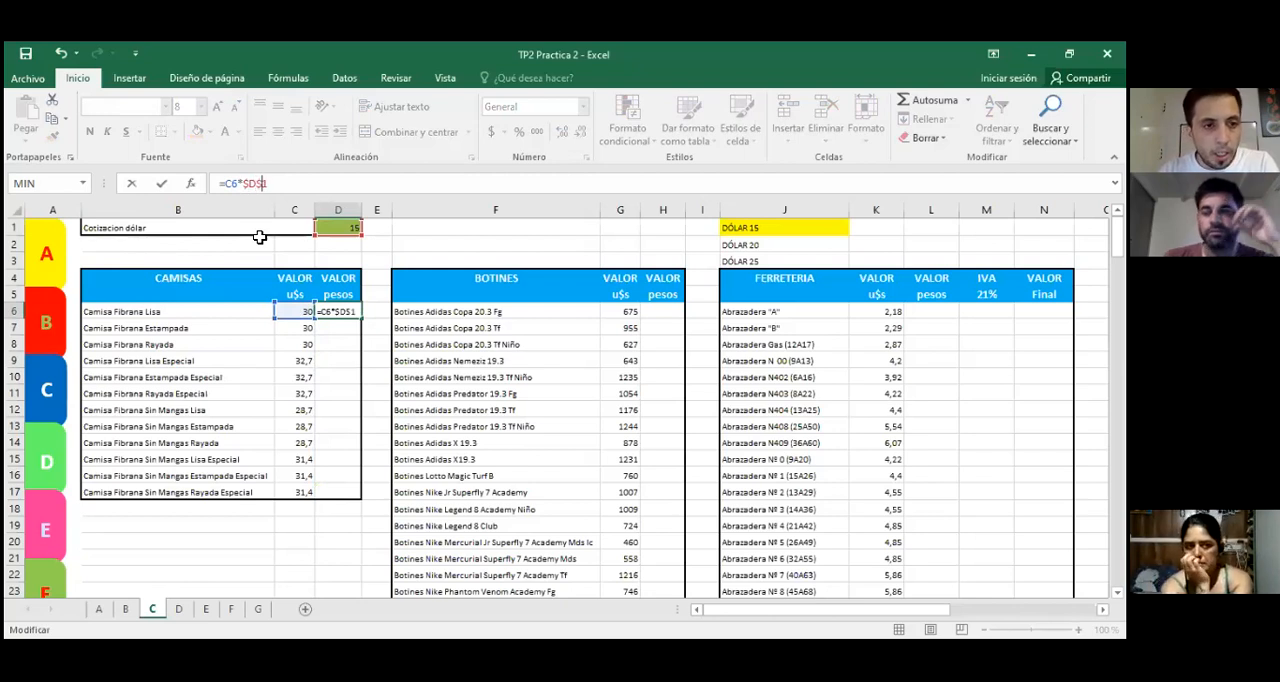
key(Return)
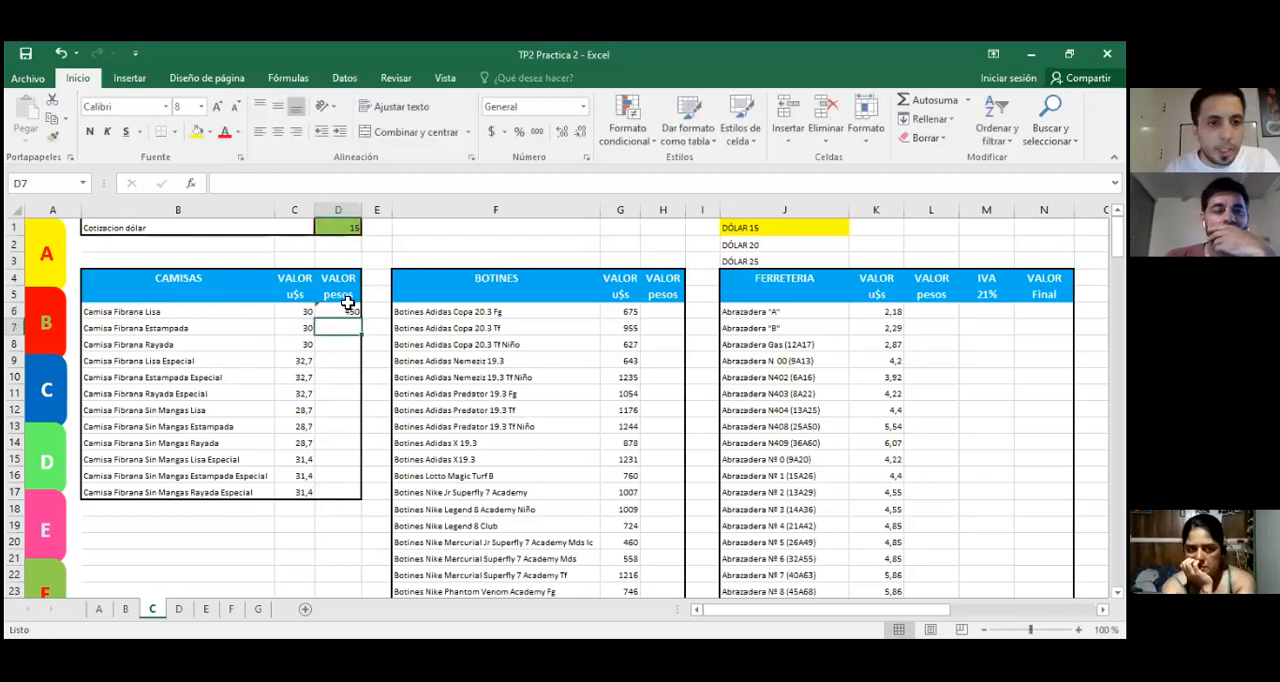
click(340, 312)
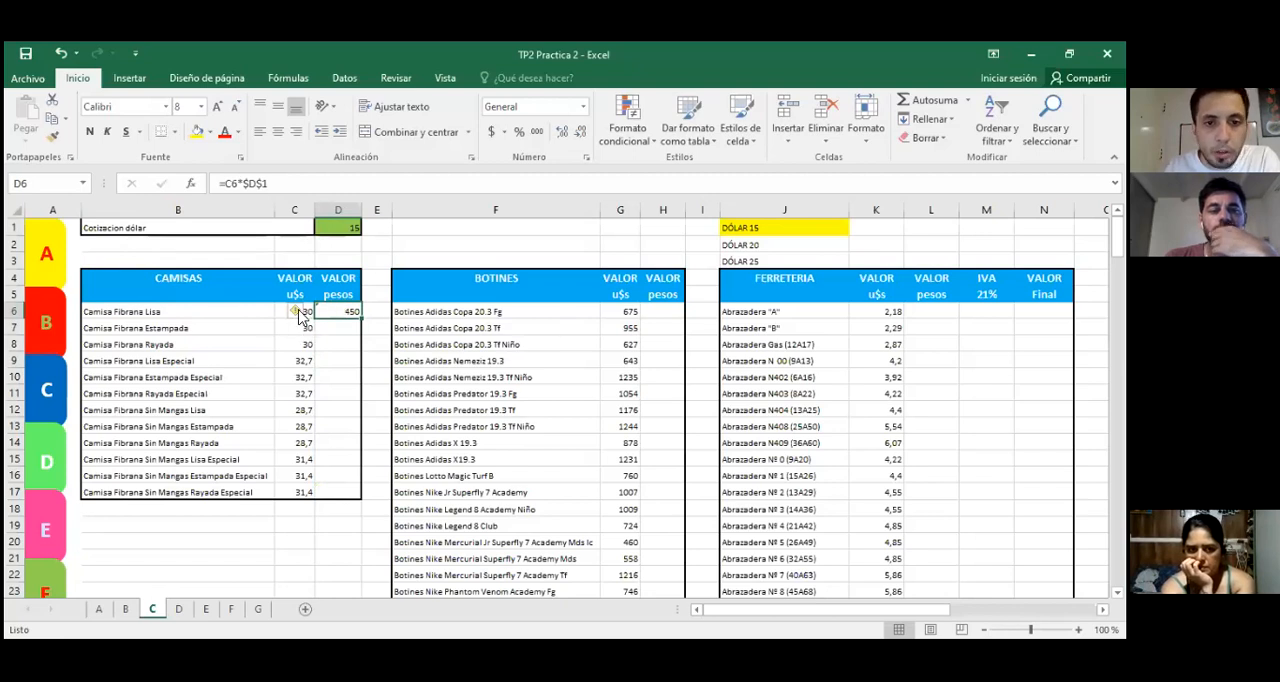
Step: Enter the formula =G6*D1 in H6 to convert the first boot's dollar price to pesos
click(662, 312)
text(=)
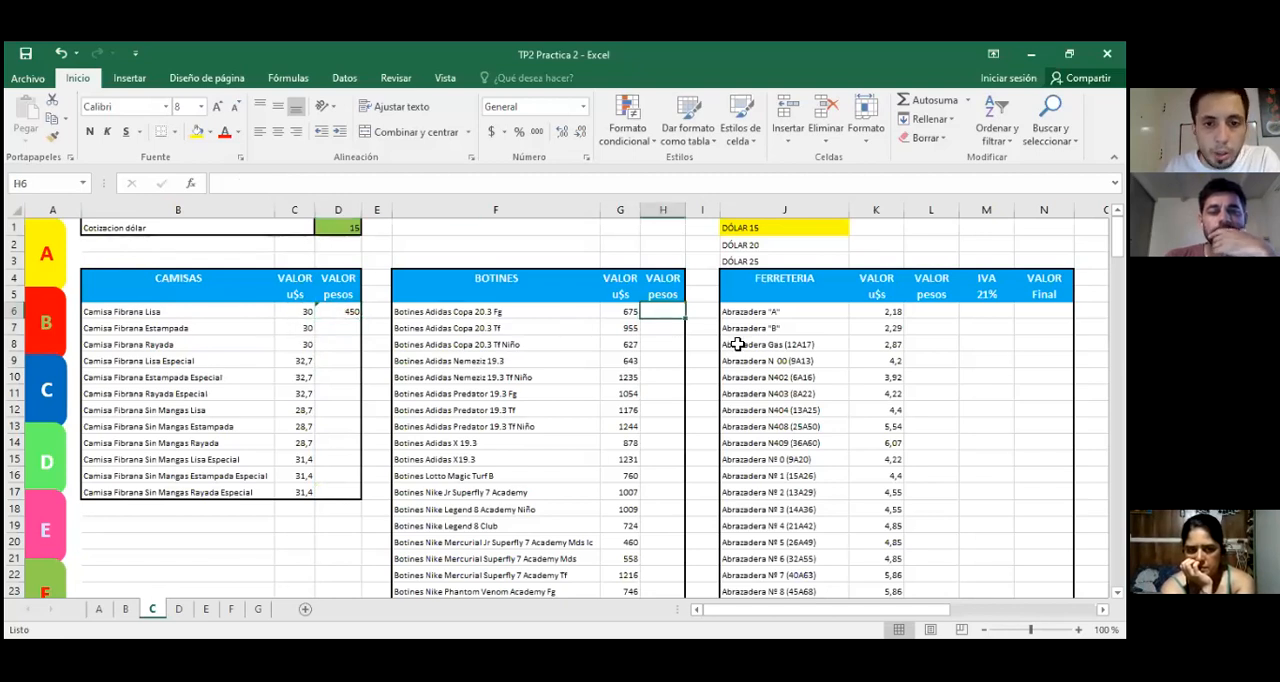
key(Left)
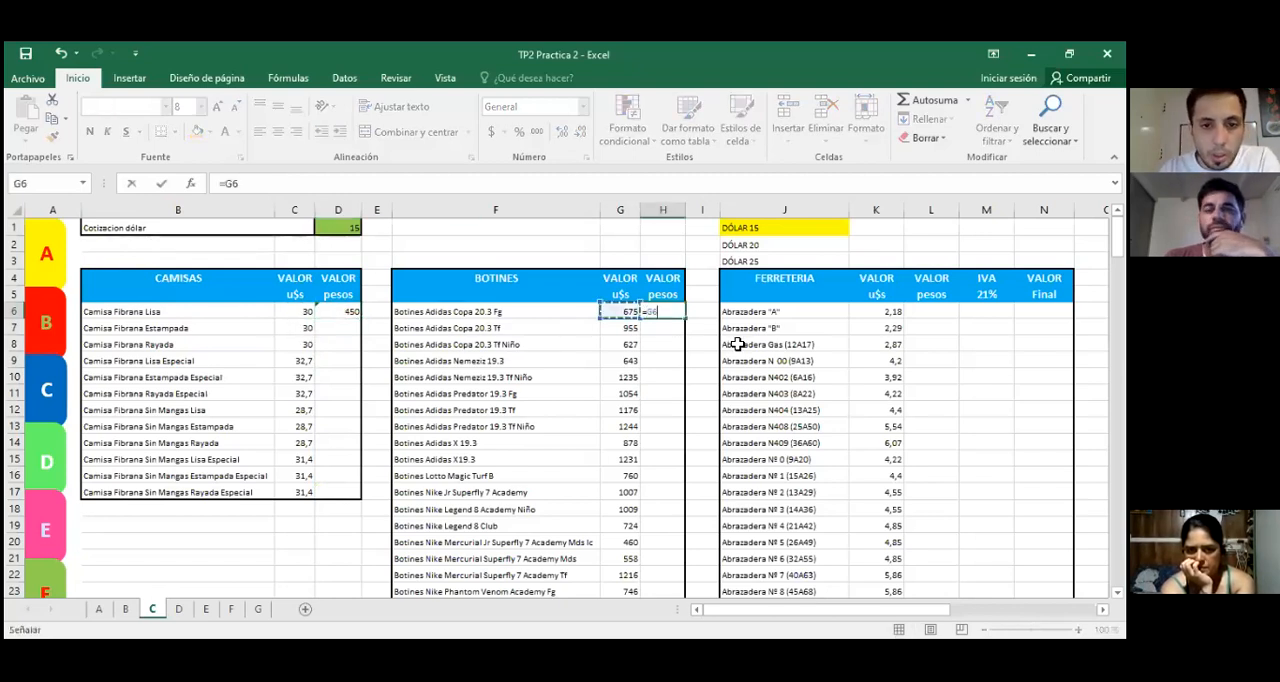
text(*)
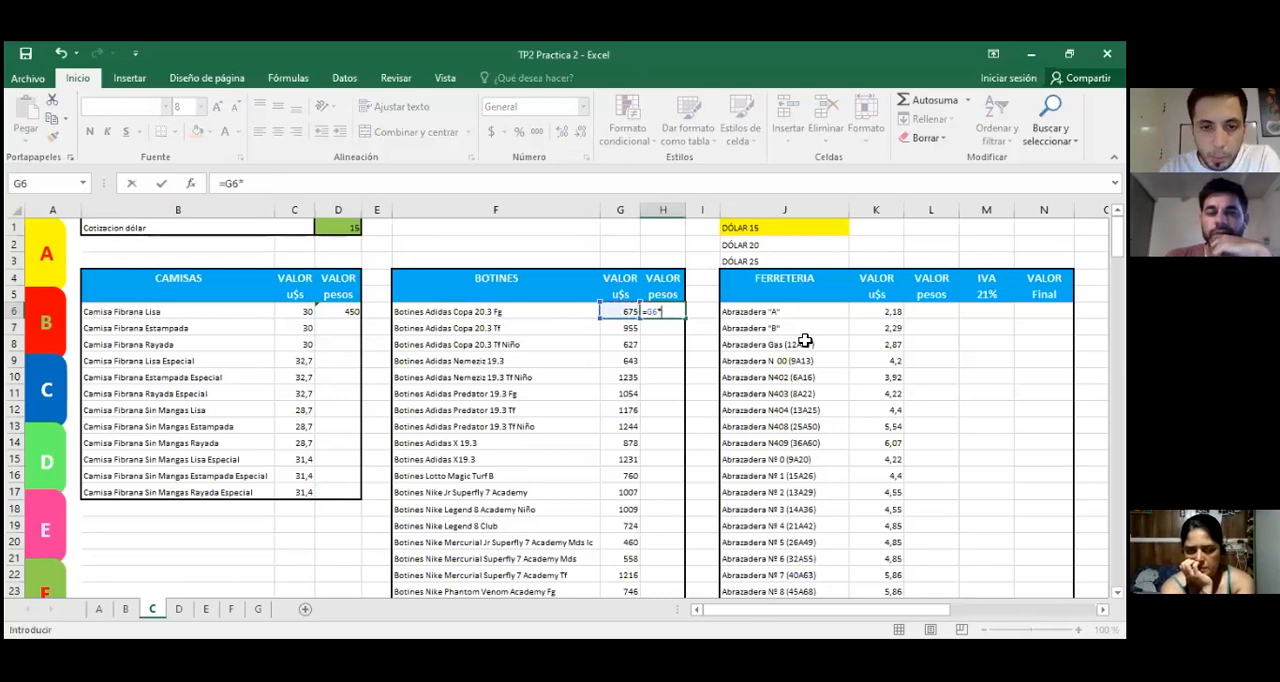
click(328, 229)
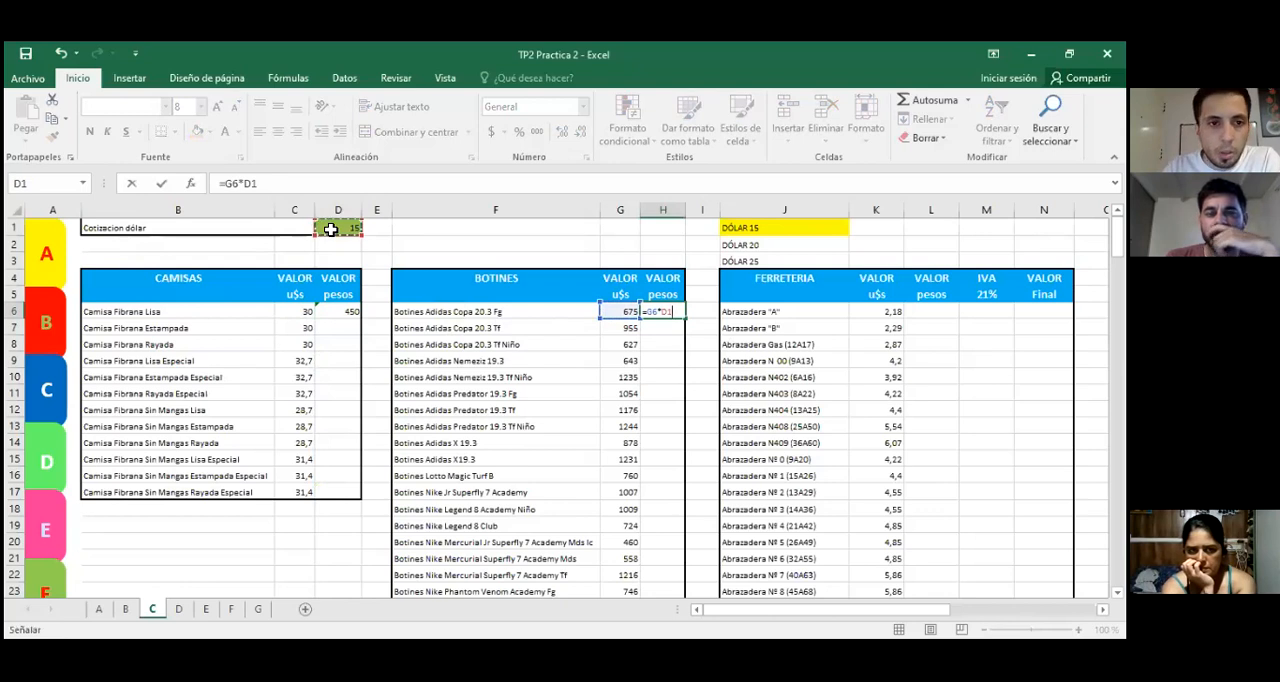
key(ctrl+Return)
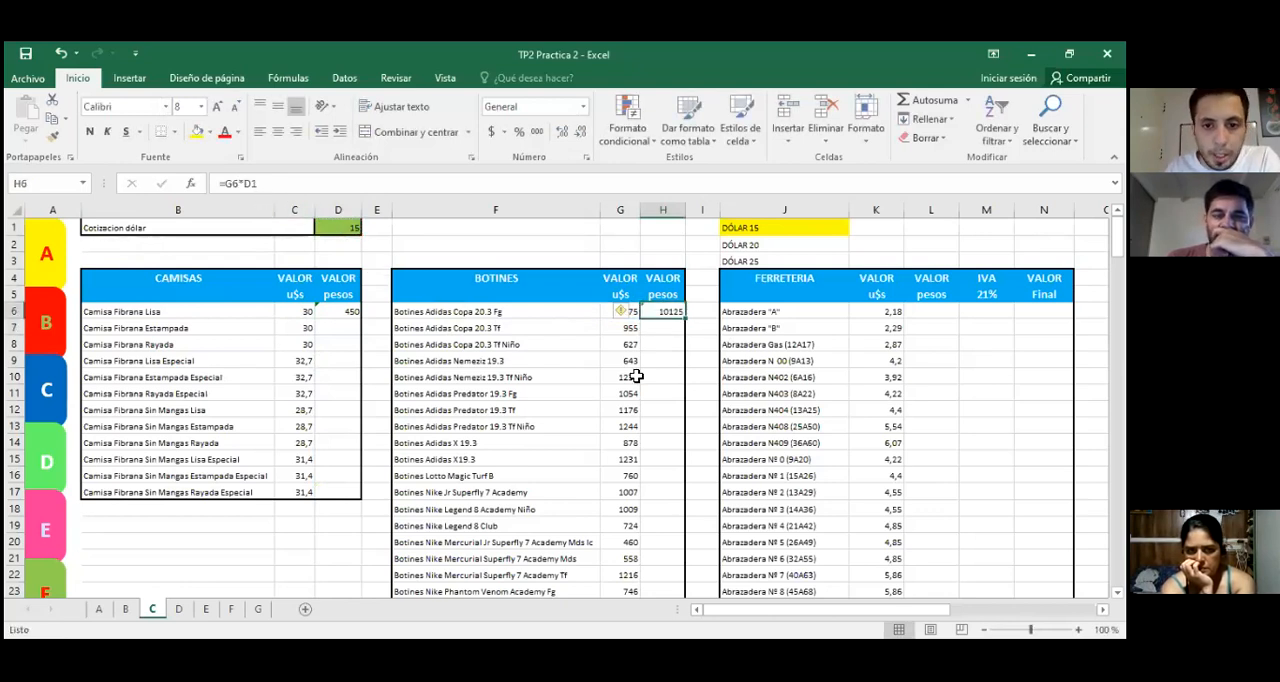
Step: Make the exchange-rate reference in H6 absolute so the formula reads =G6*$D$1
click(248, 184)
key(F4)
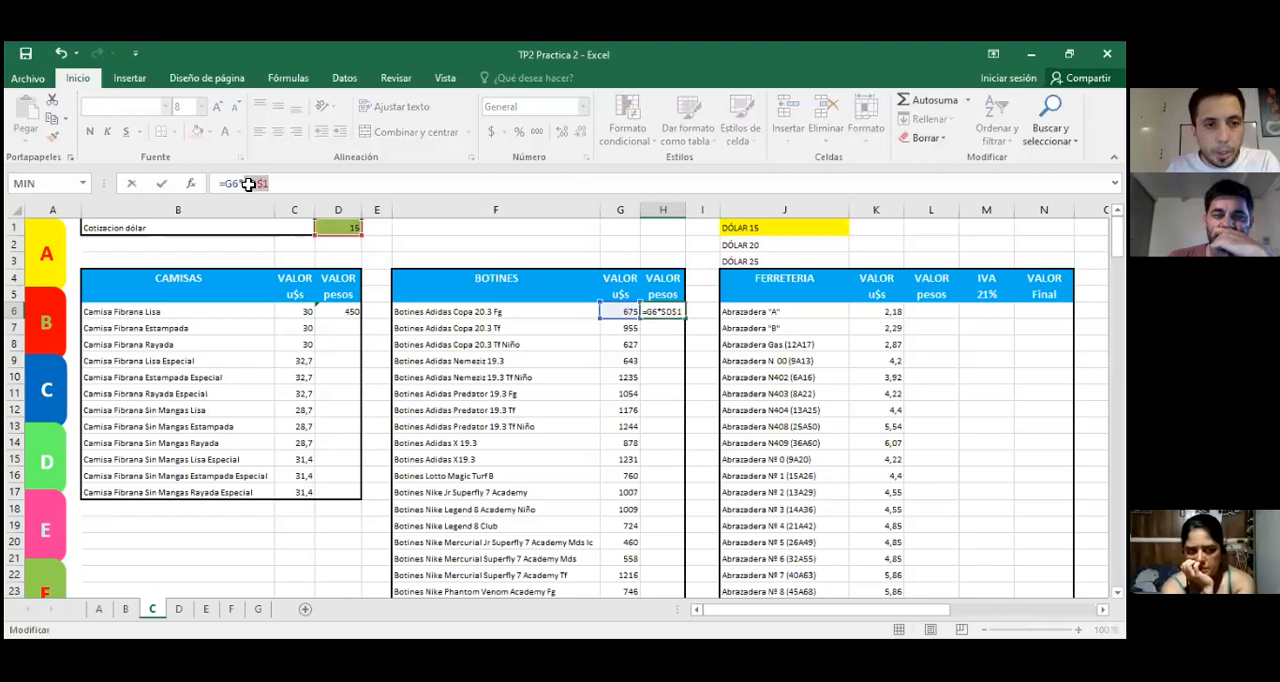
key(Return)
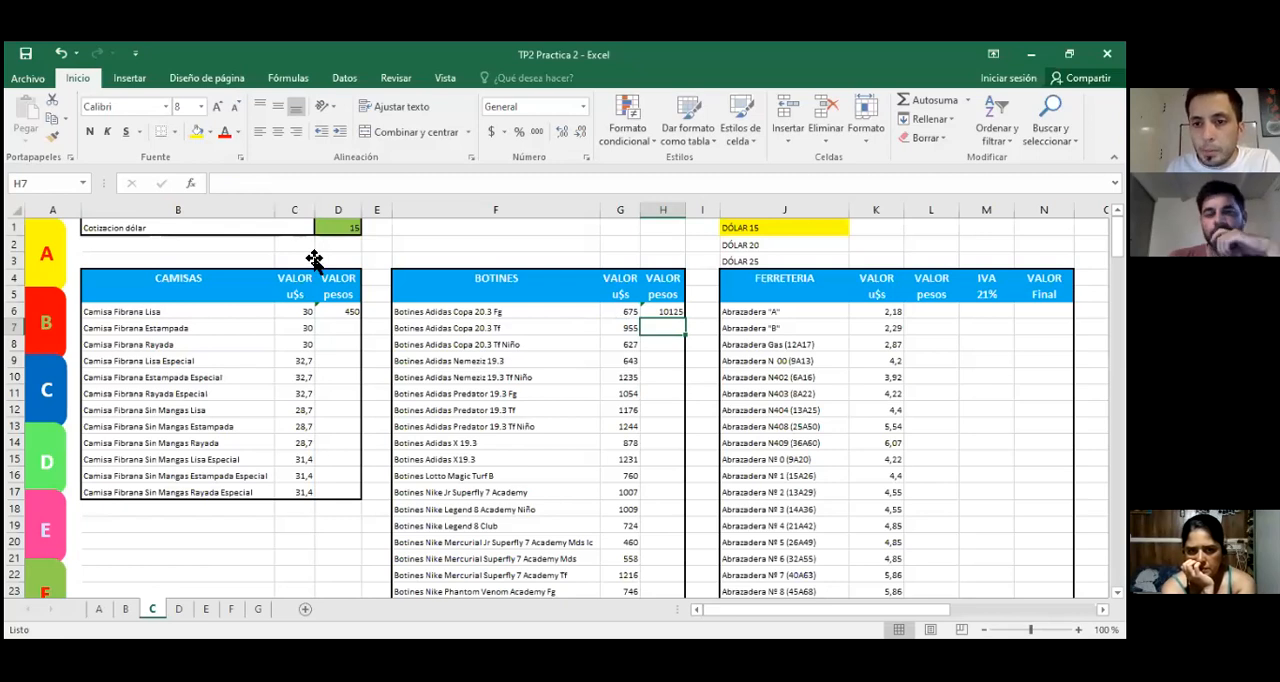
Step: Enter the formula =K6*D1 in L6 to convert the first hardware item's dollar price to pesos
click(931, 311)
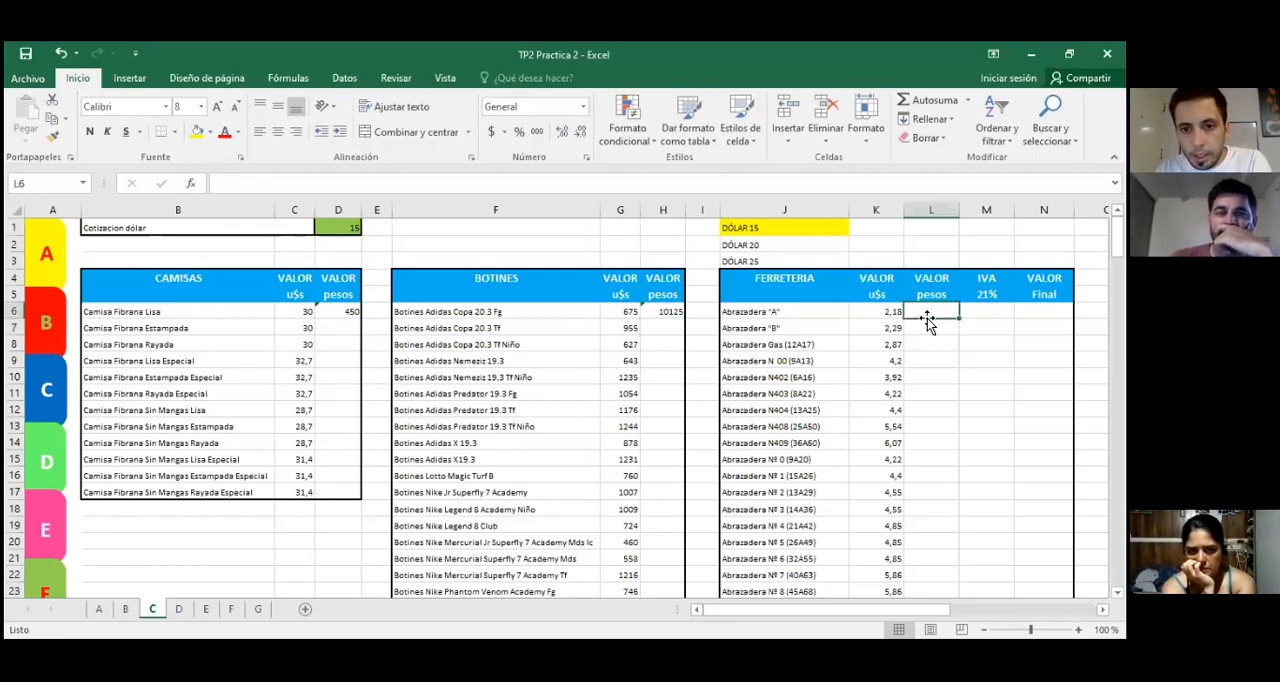
text(=)
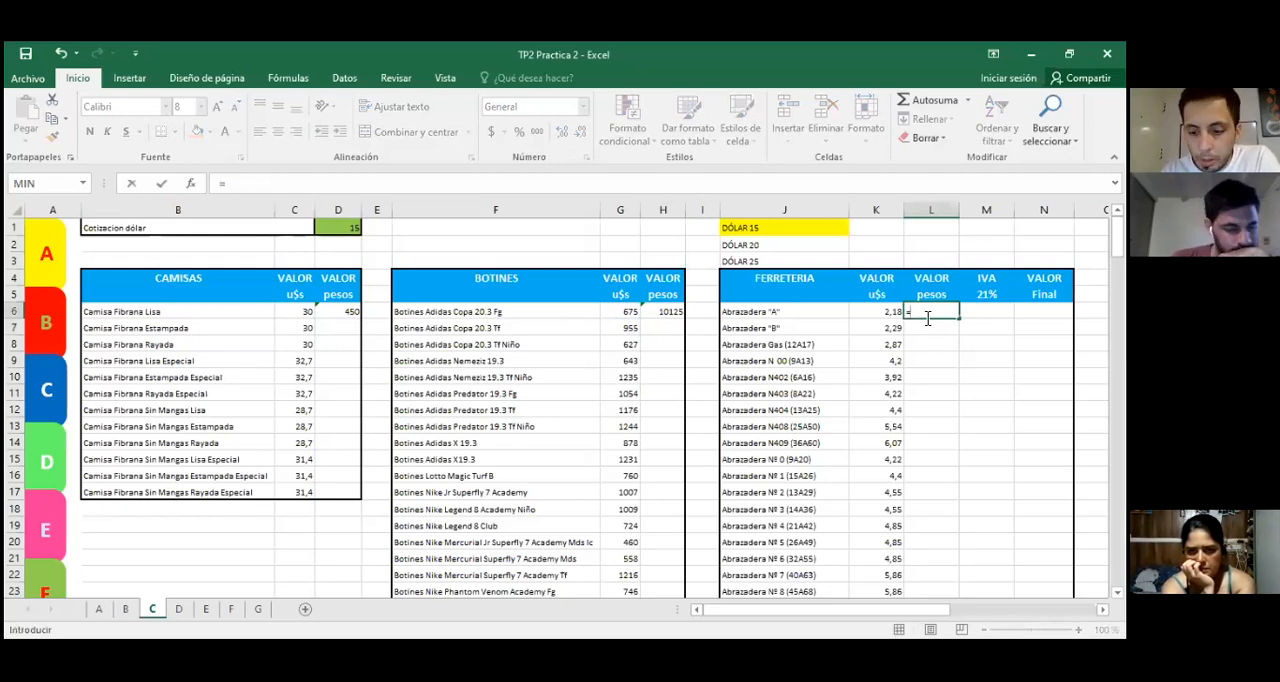
key(Left)
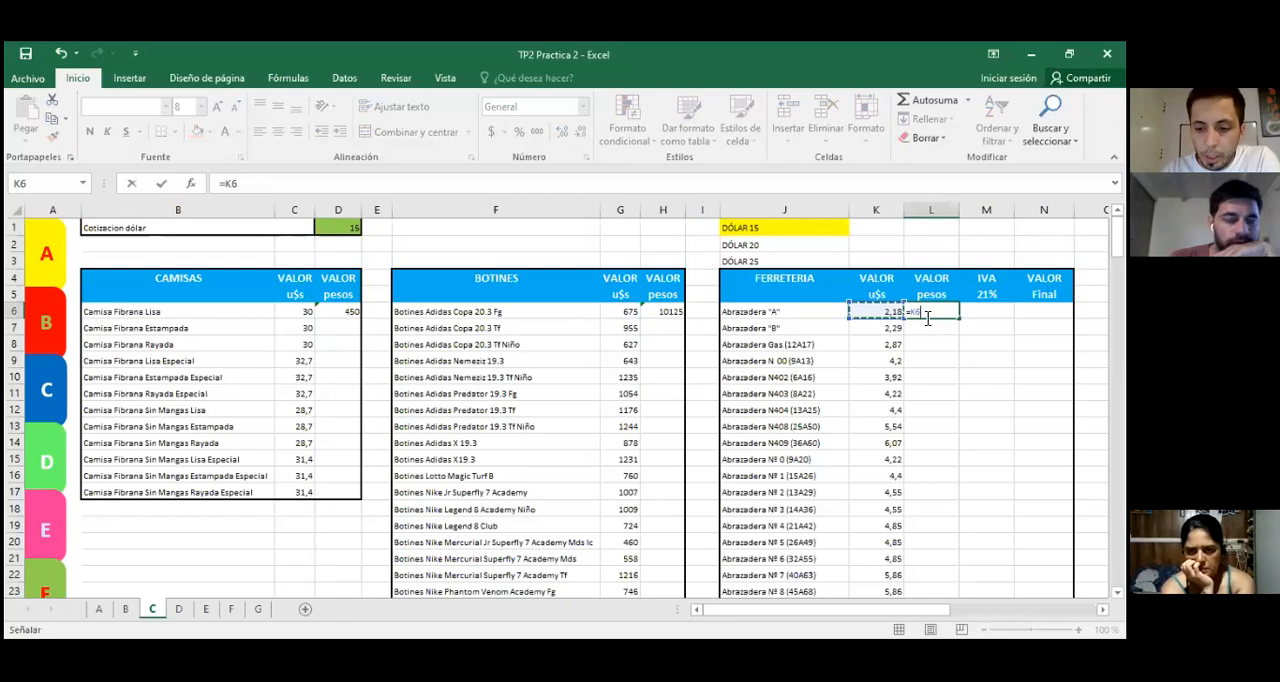
text(*)
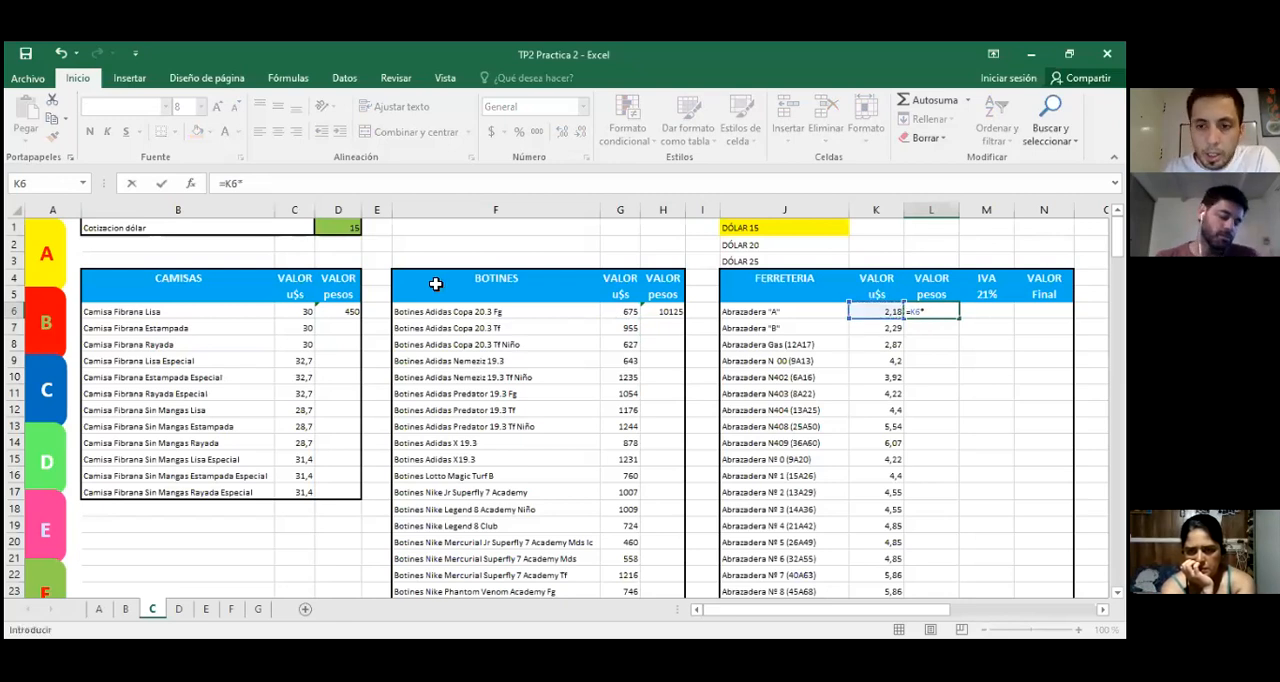
click(343, 229)
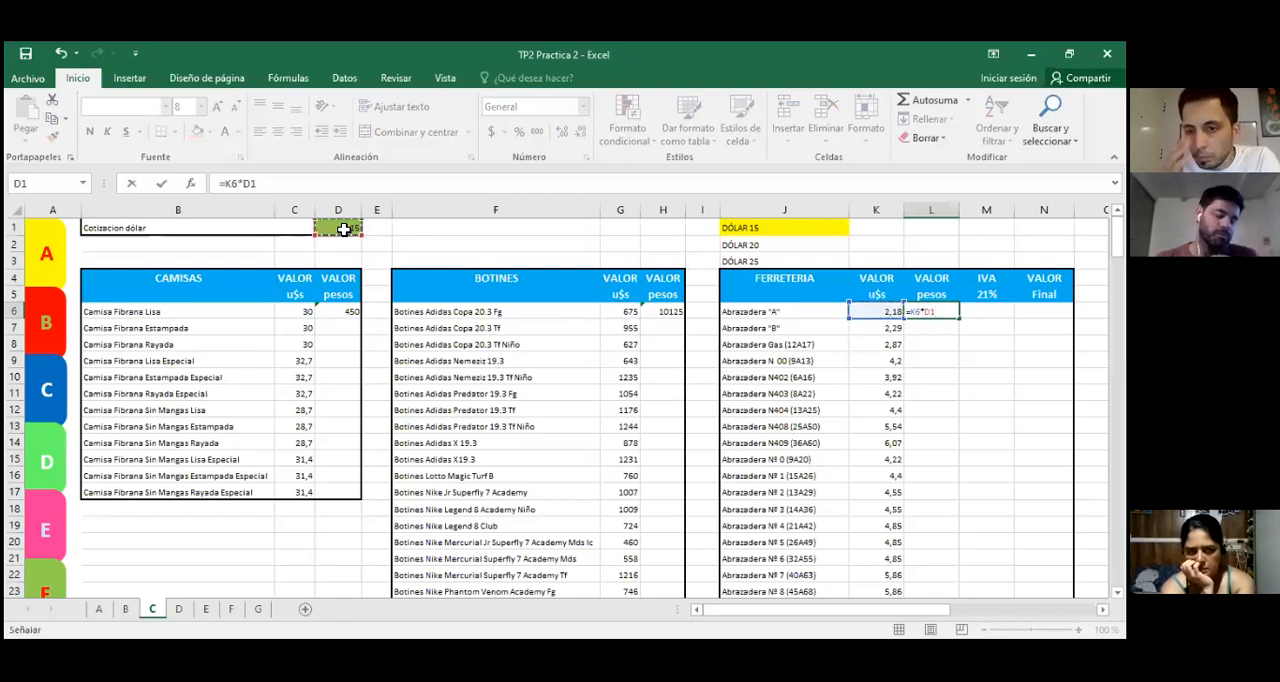
key(Return)
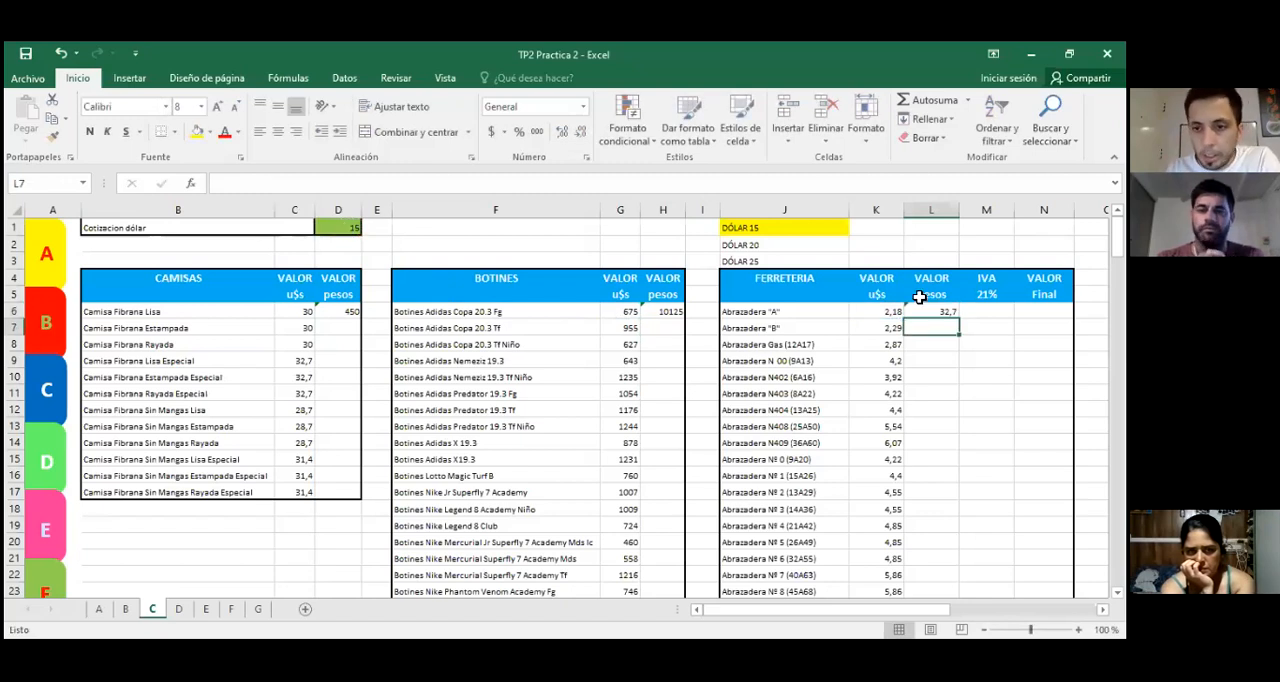
Step: Make the exchange-rate reference in L6 absolute so the formula reads =K6*$D$1
click(950, 309)
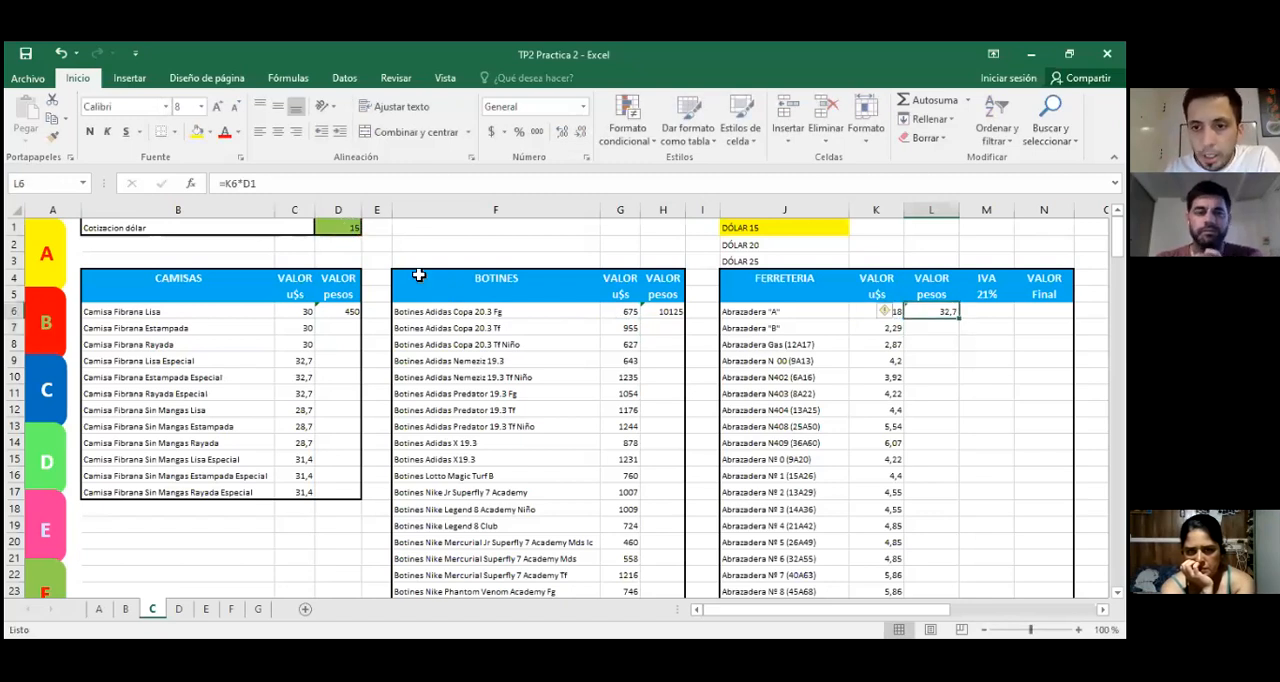
double_click(252, 185)
key(F4)
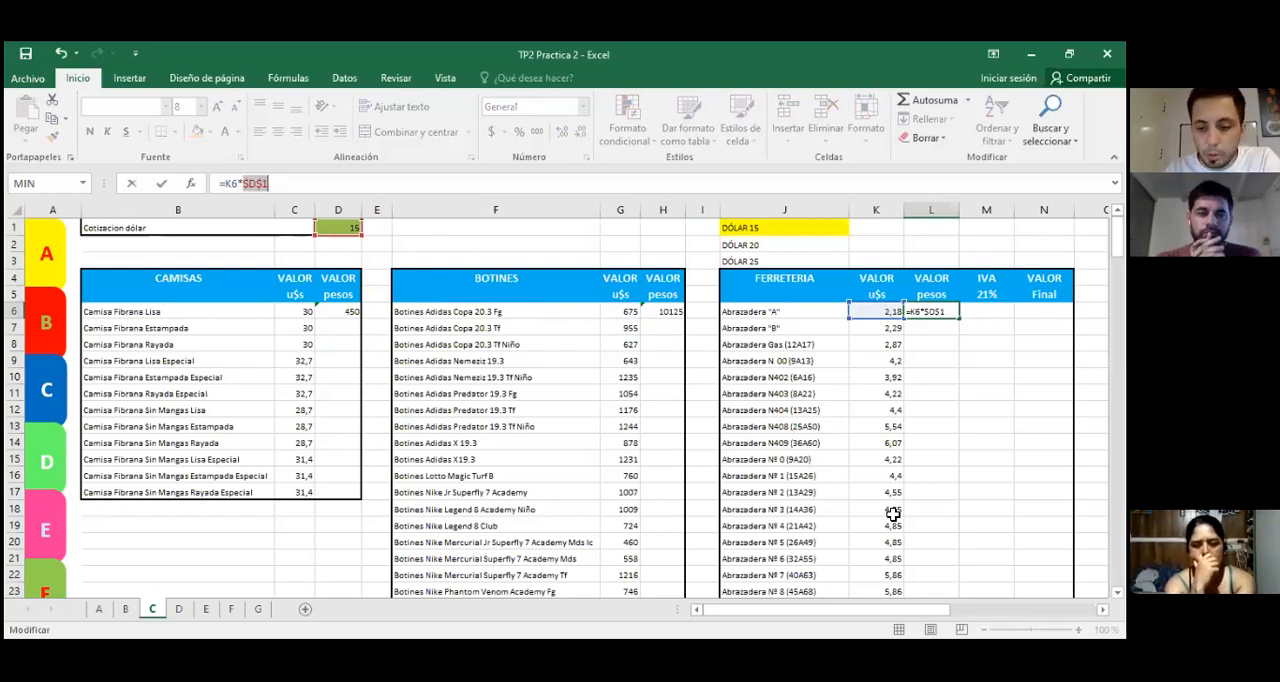
key(Return)
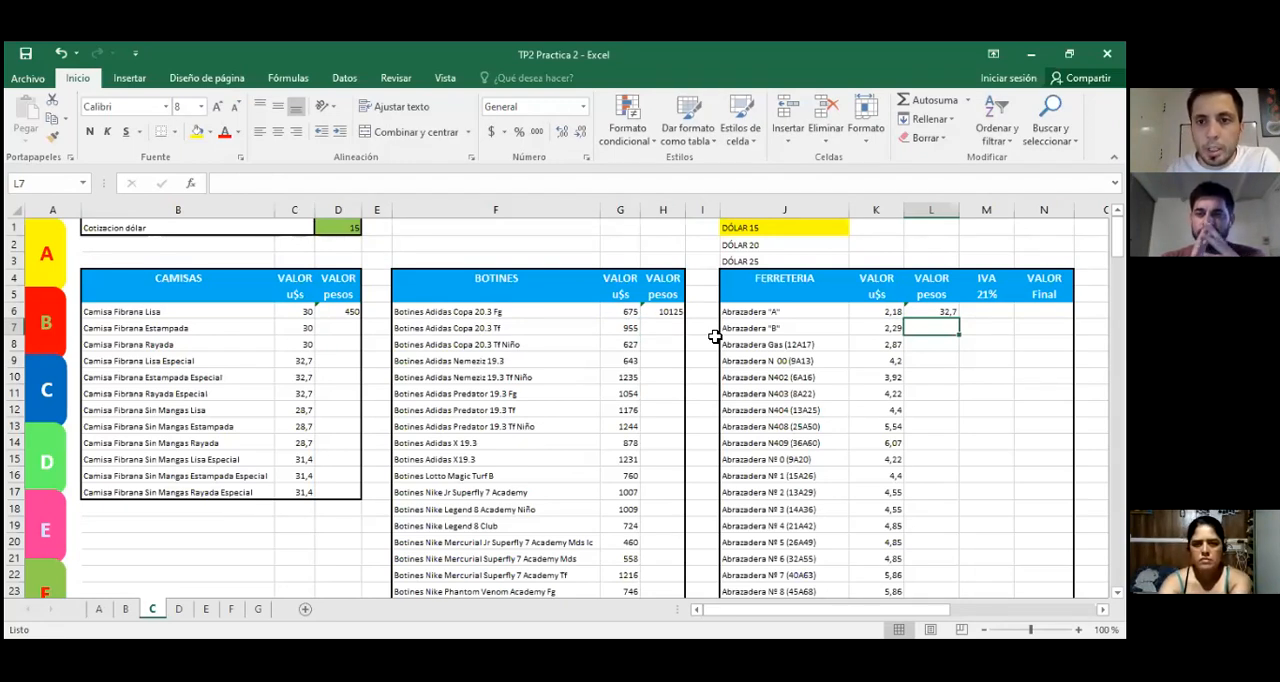
Step: Calculate the first hardware item's IVA in M6 with the formula =L6*M5
key(Up)
key(Right)
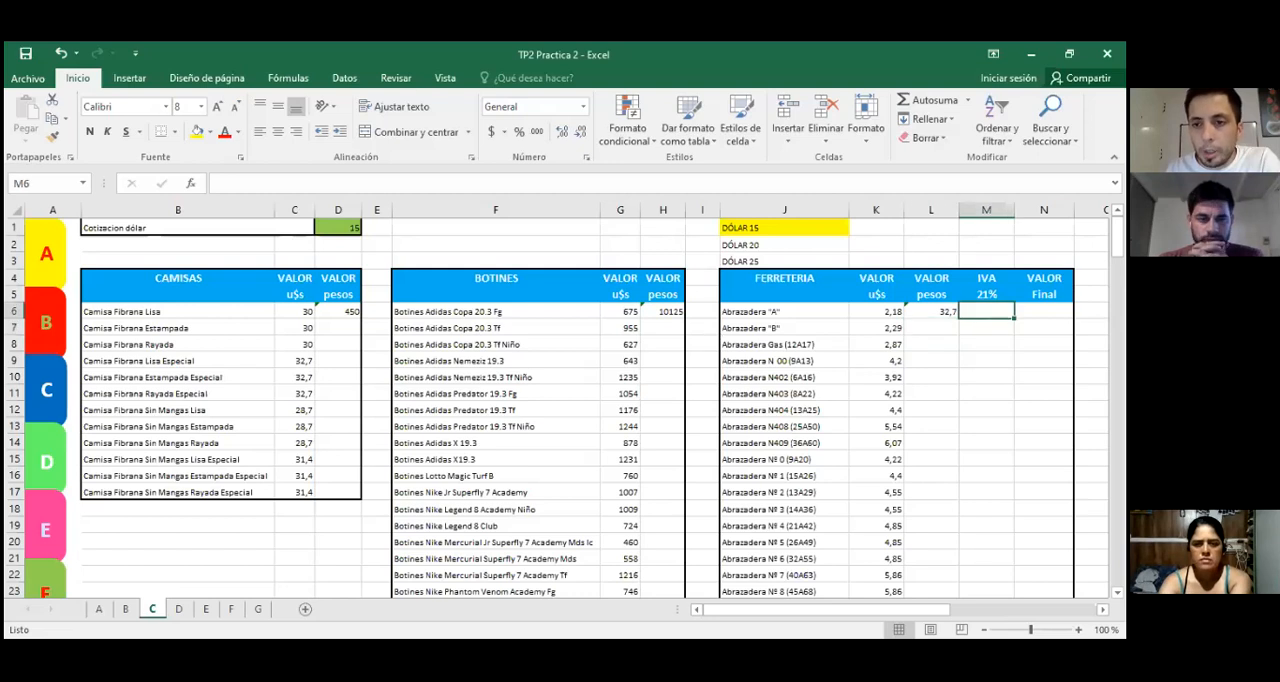
drag(876, 312, 916, 313)
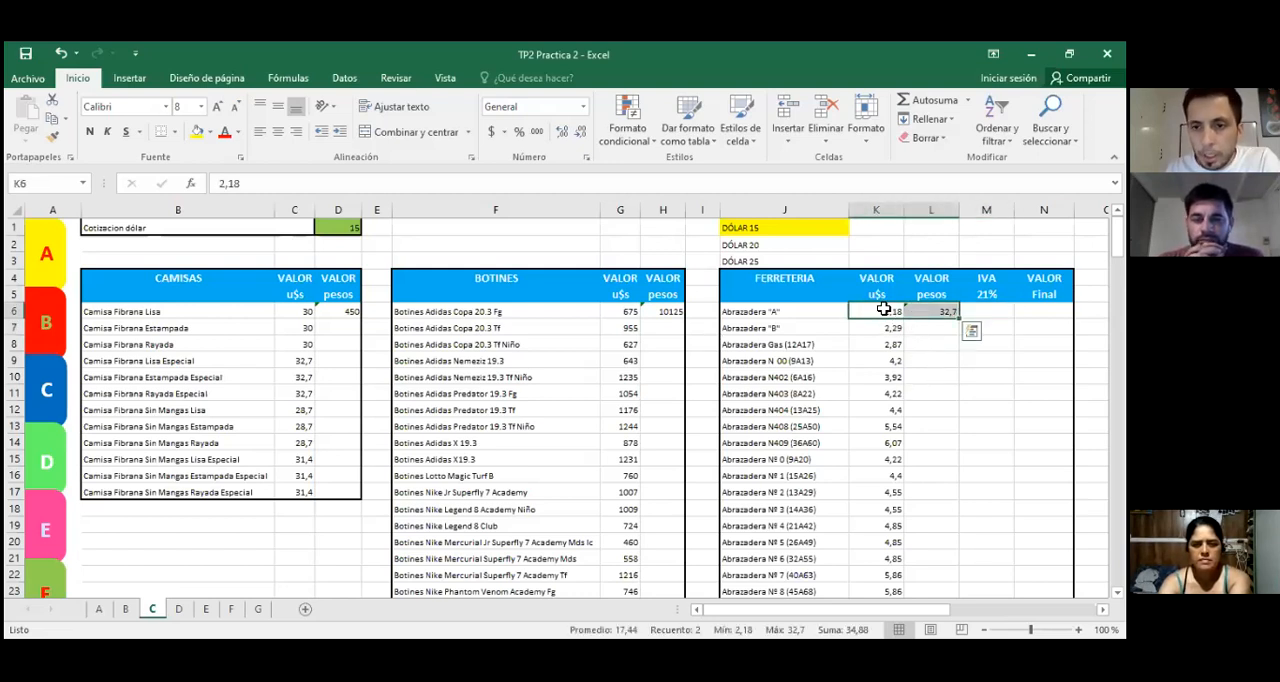
click(916, 363)
click(984, 312)
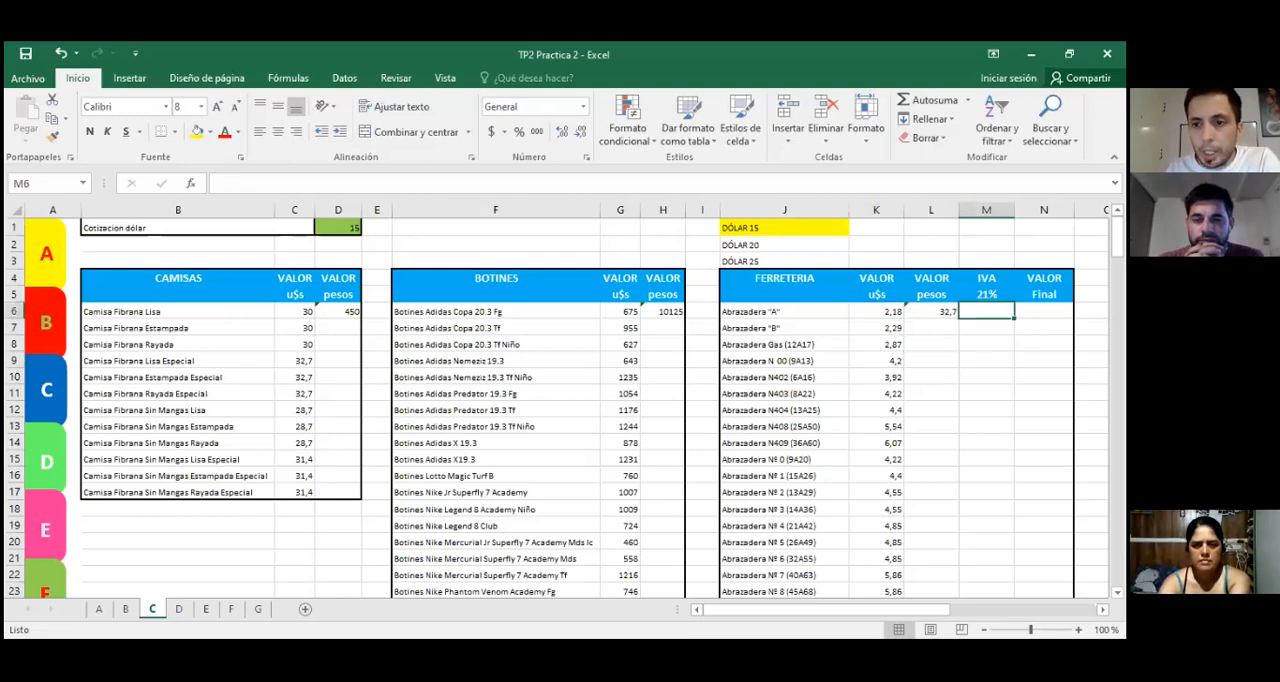
text(=)
key(Left)
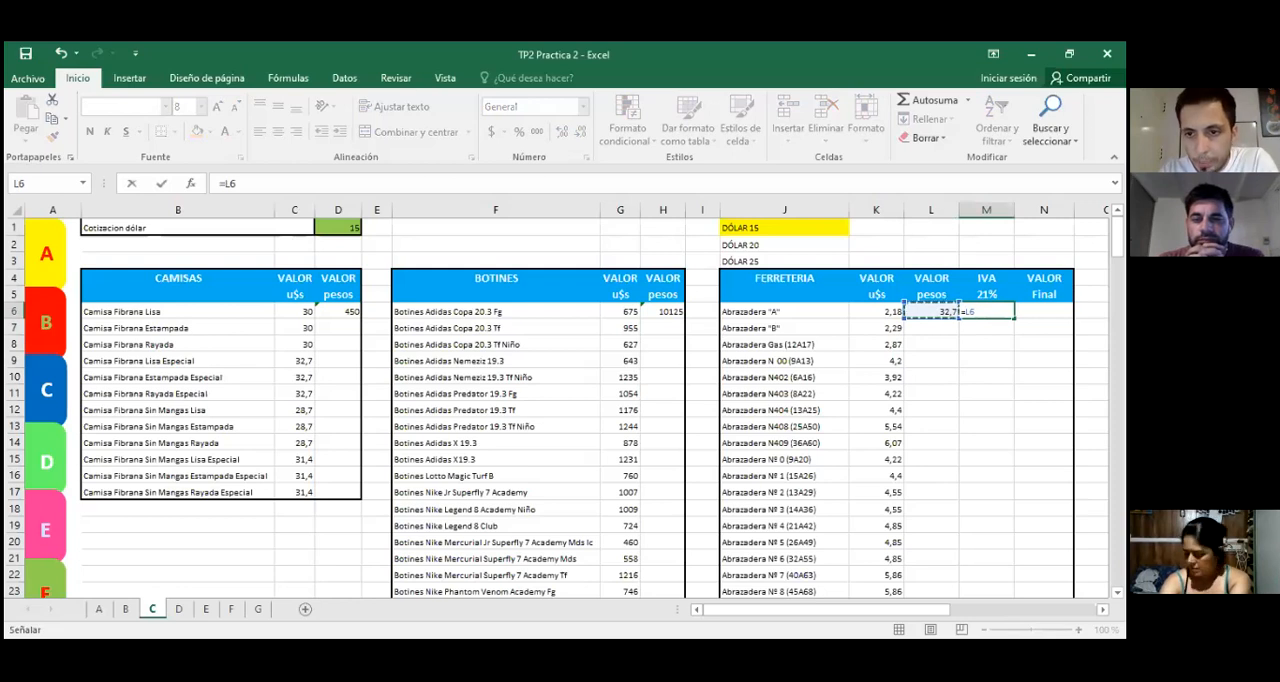
text(*)
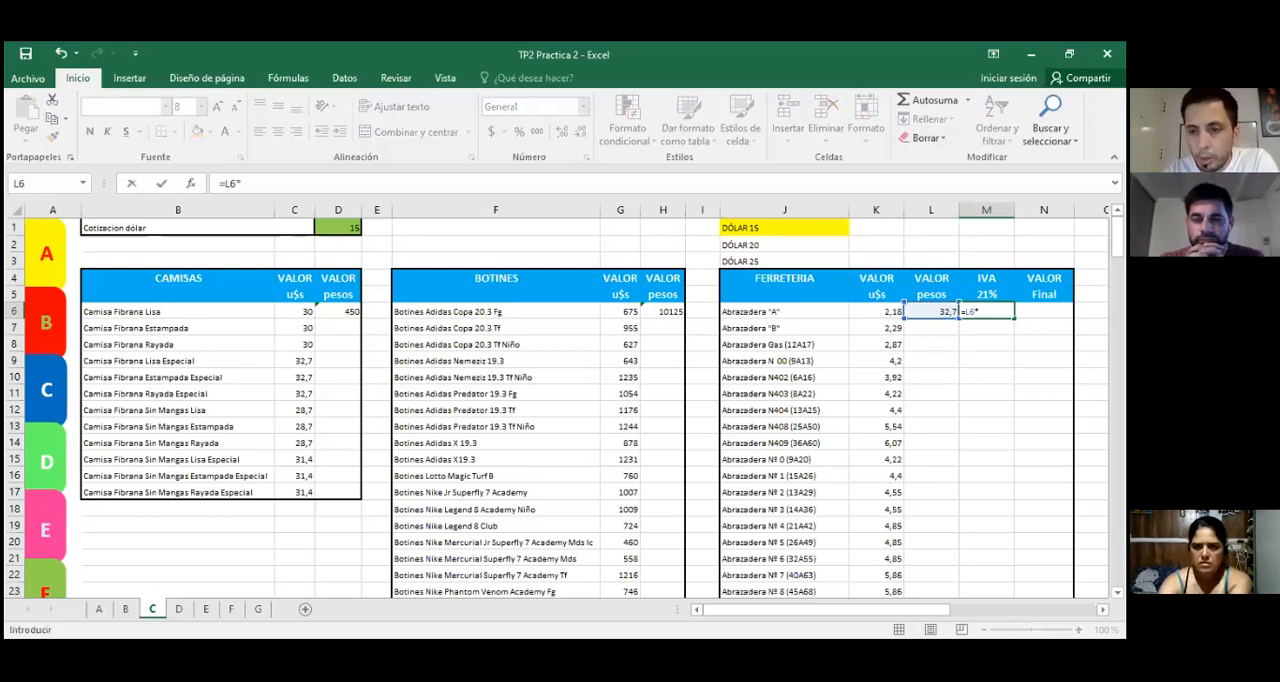
key(Up)
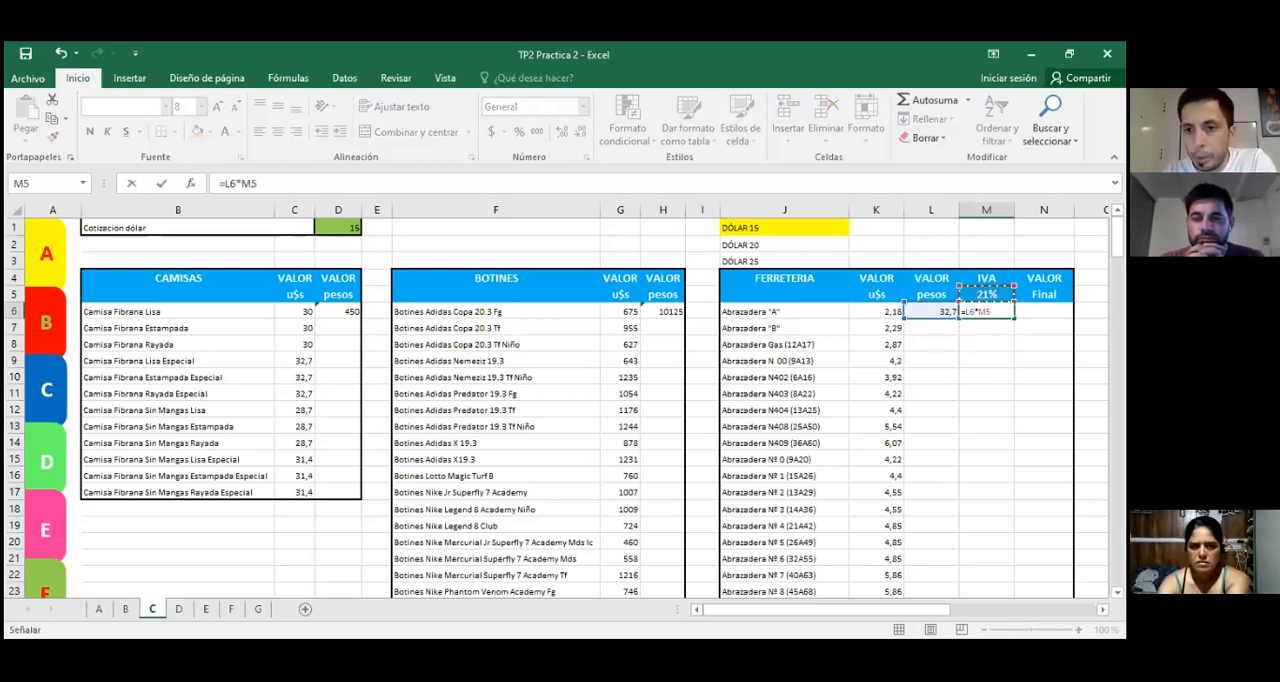
key(Return)
key(Up)
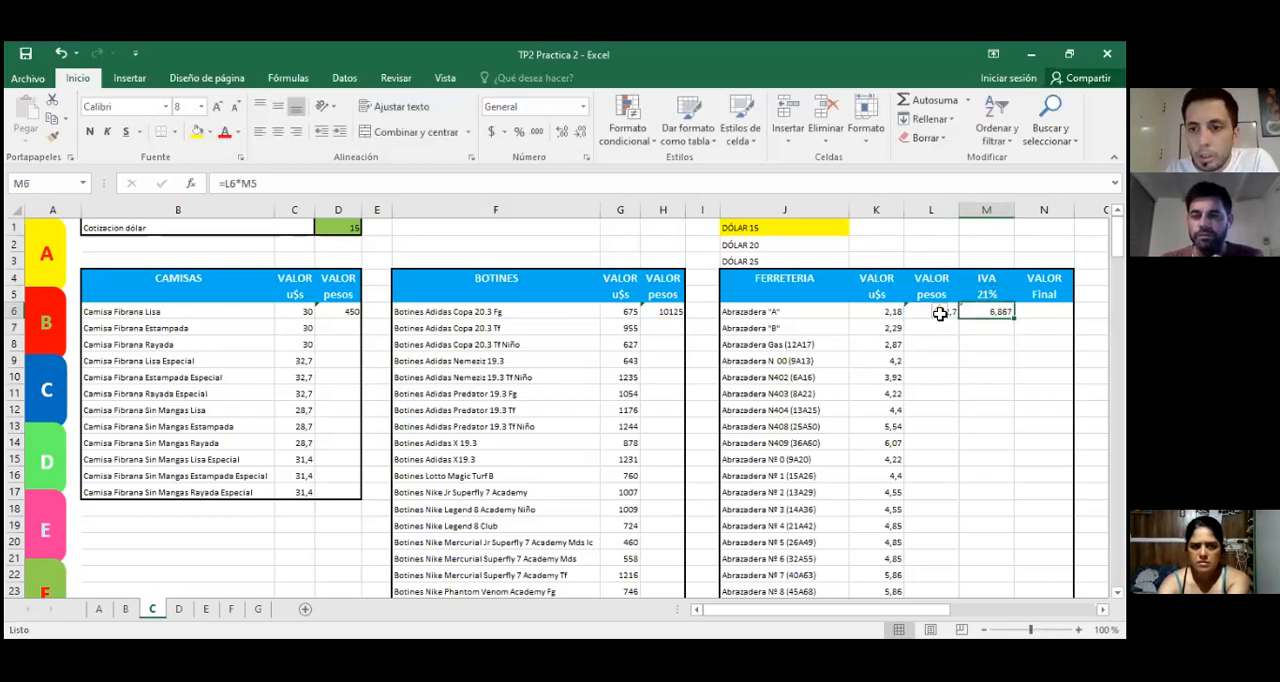
Step: Lock the IVA rate reference in M6 so the formula reads =L6*$M$5
click(255, 183)
key(F4)
key(Return)
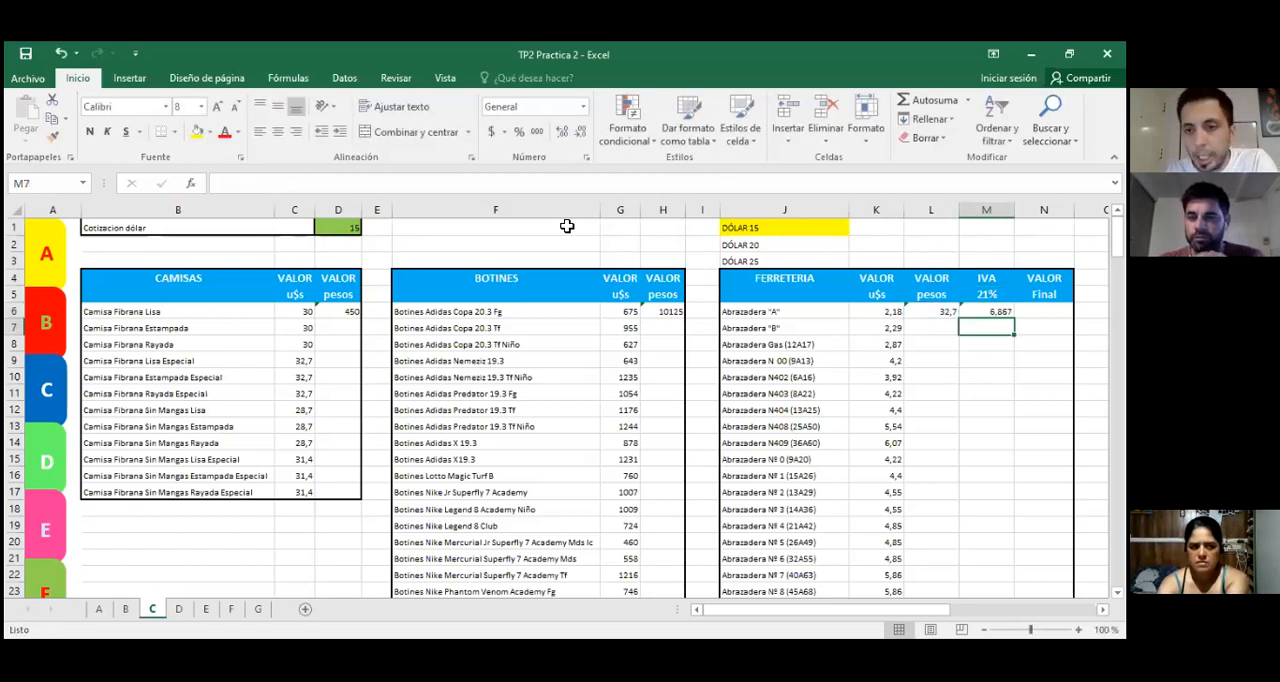
key(Up)
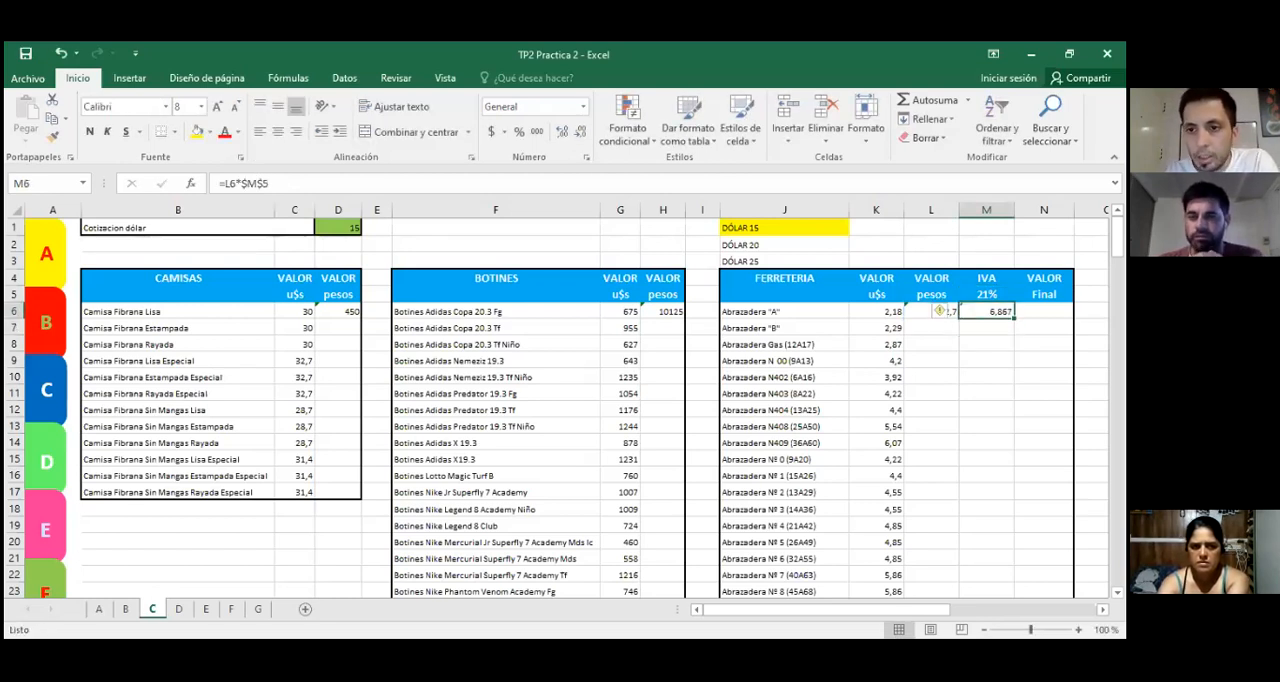
Step: Calculate the first hardware item's final value in N6 with the formula =SUMA(L6:M6)
key(Right)
drag(938, 311, 1012, 311)
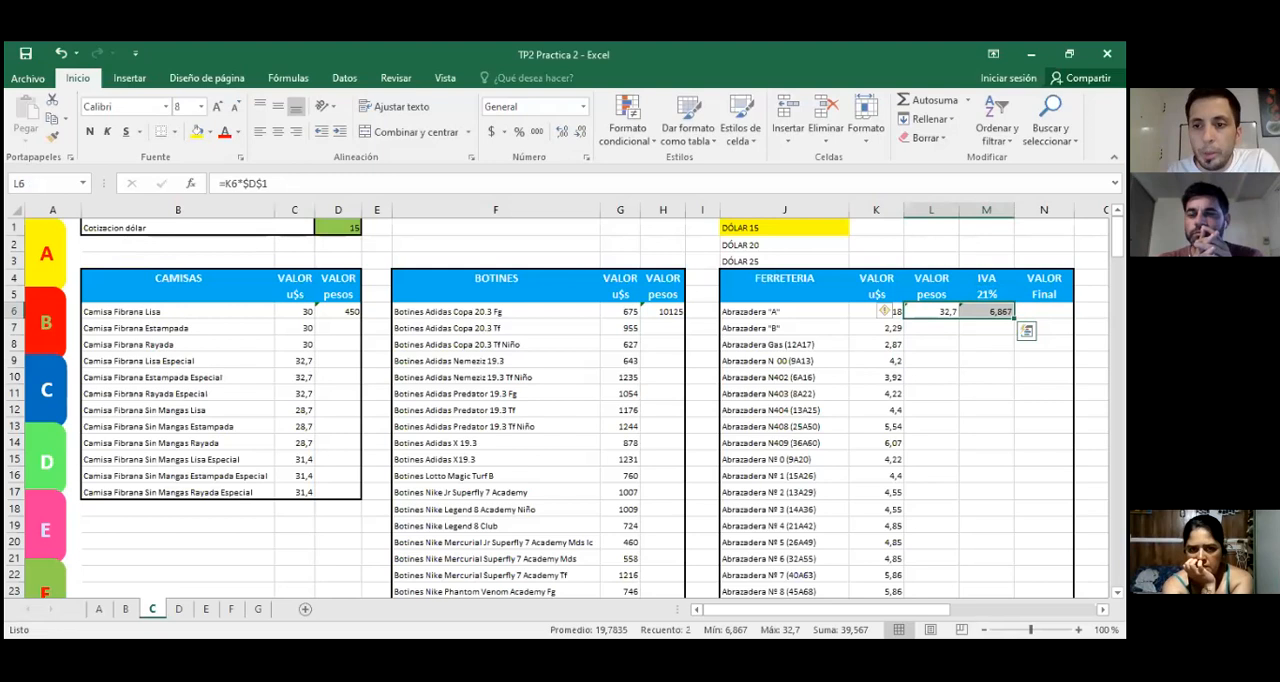
click(1044, 311)
click(296, 190)
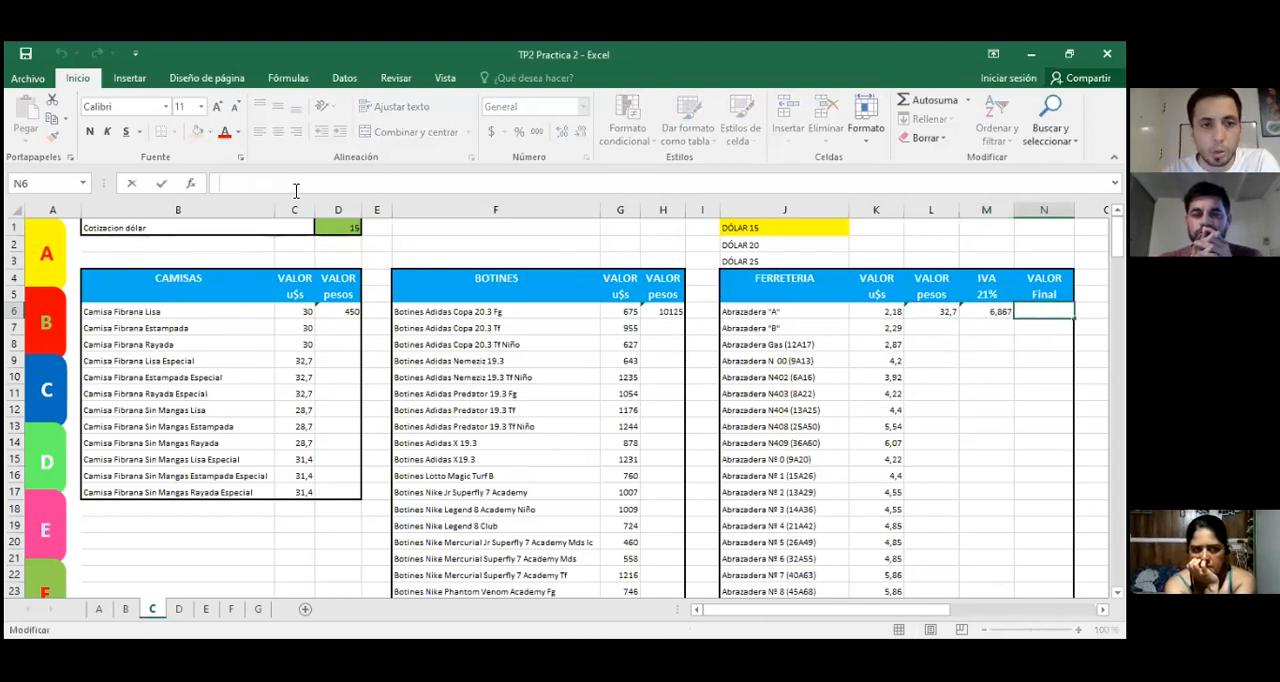
text(=)
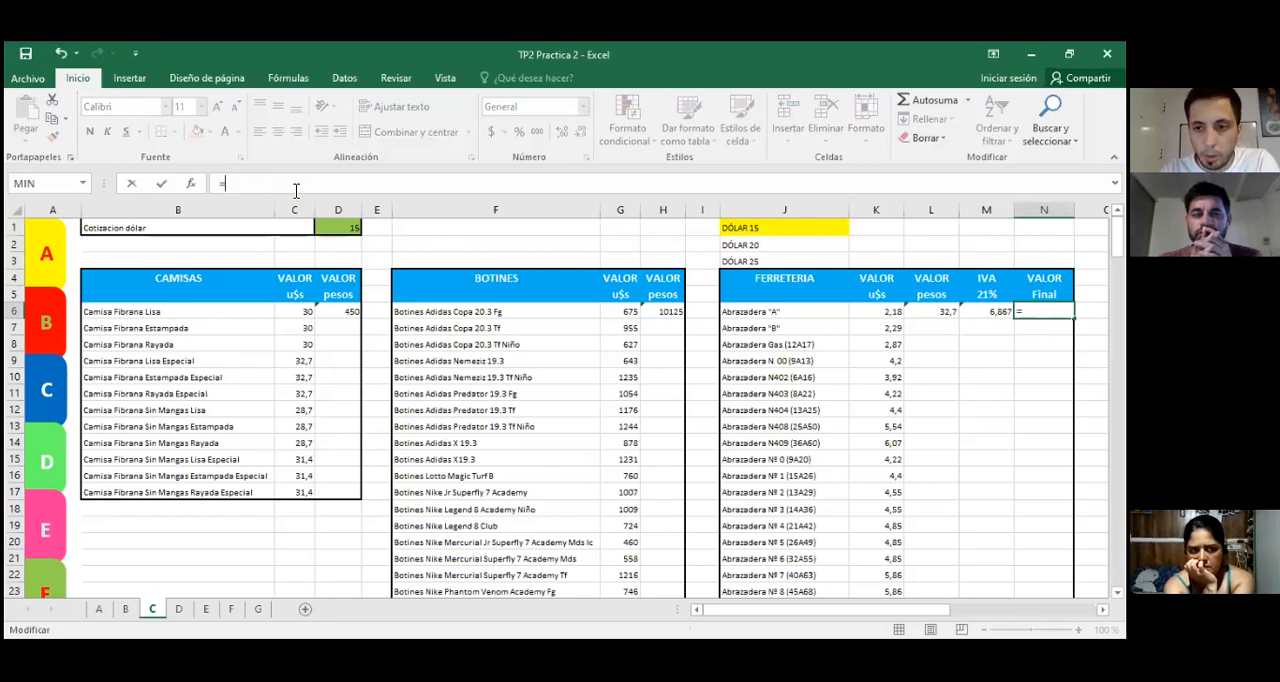
text(su)
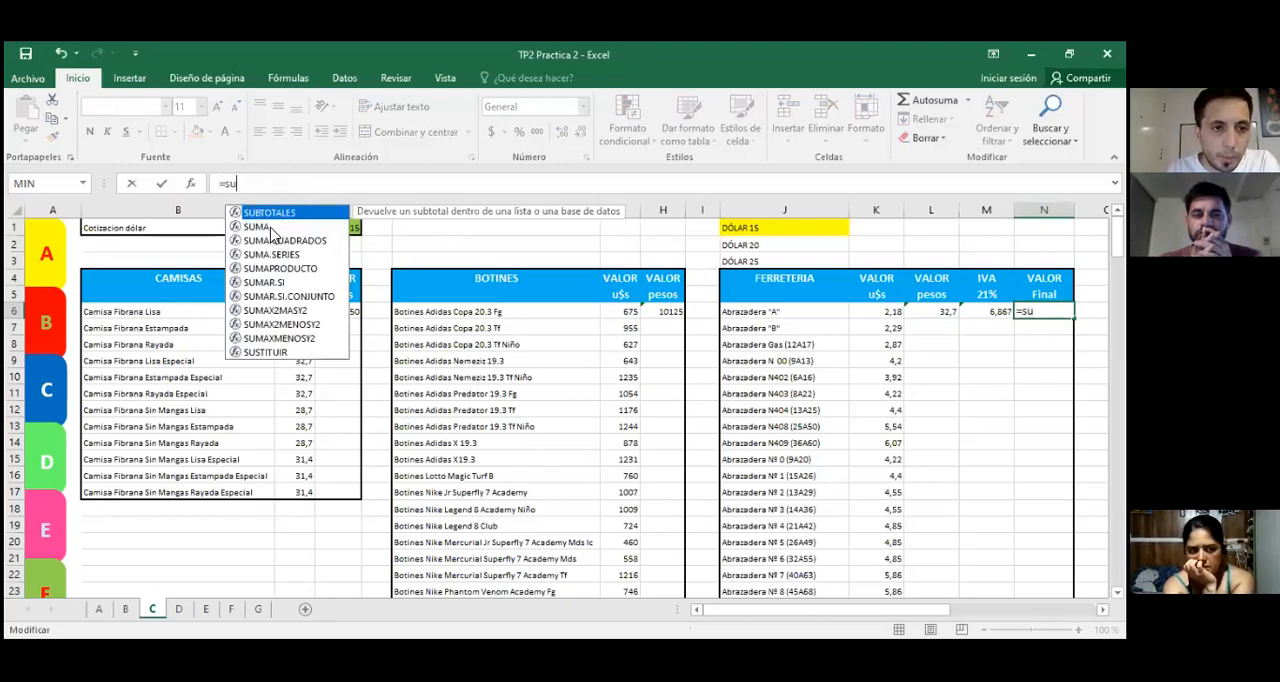
text(ma)
key(Tab)
click(945, 311)
drag(945, 311, 1000, 311)
text())
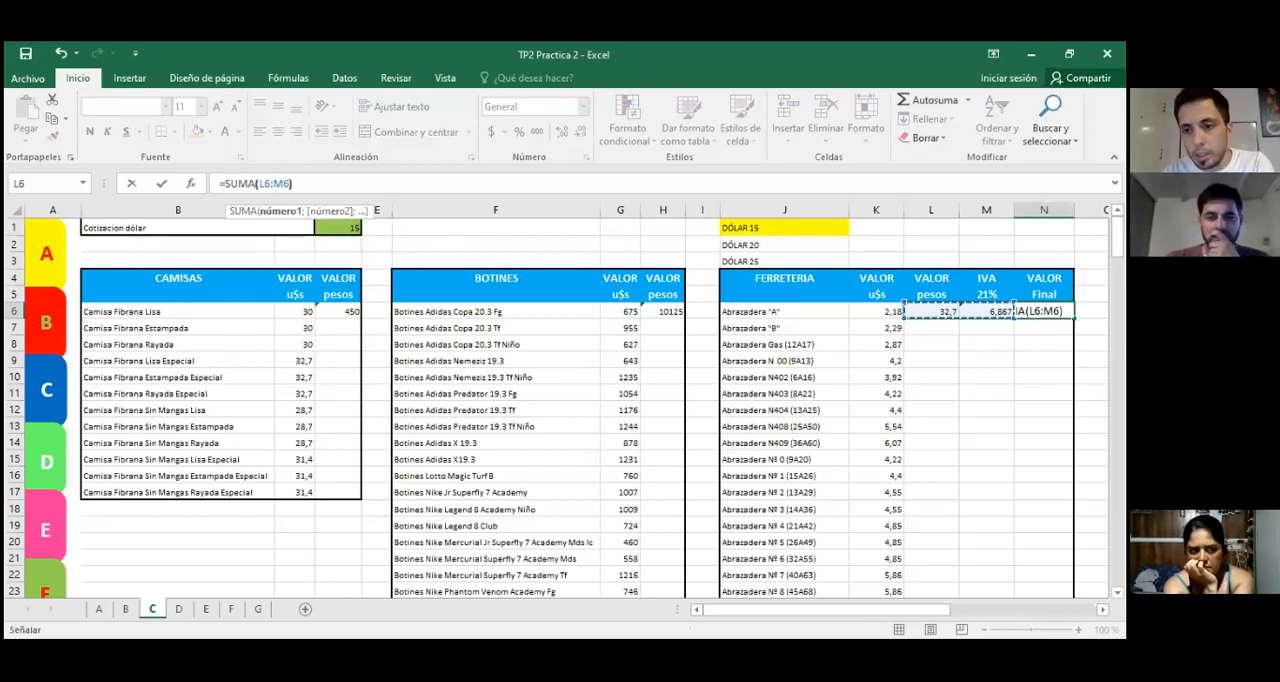
key(Return)
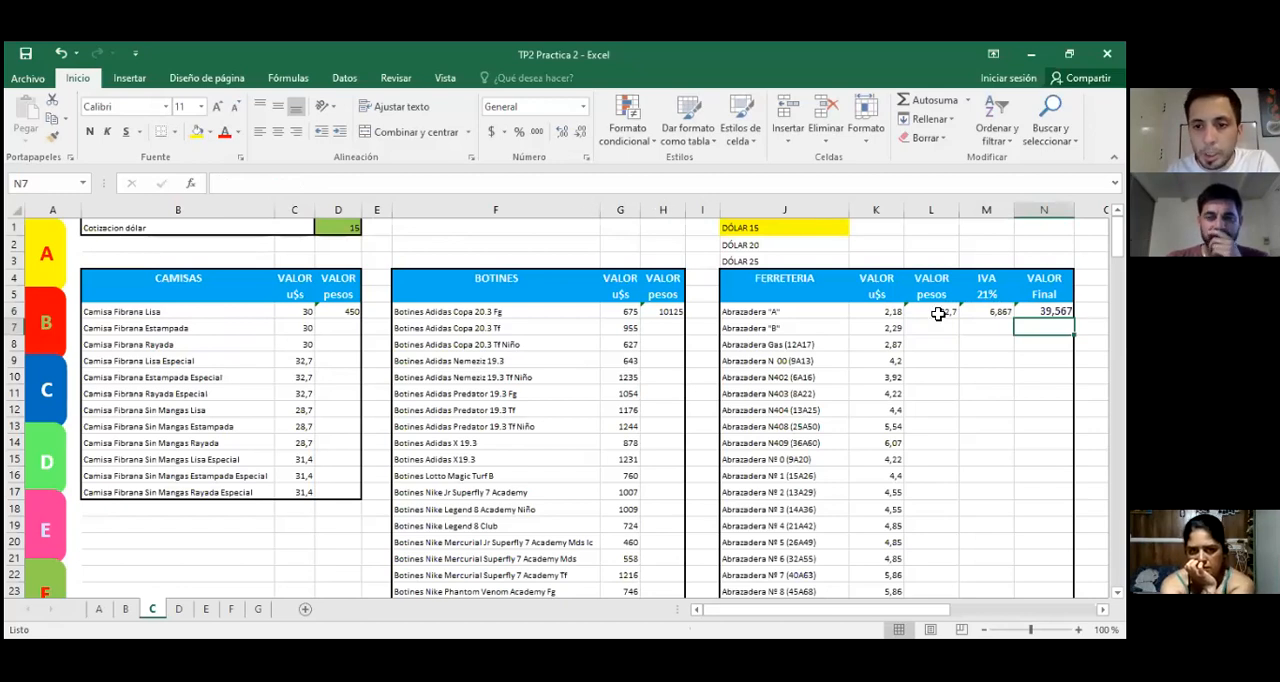
Step: Review the cell references in the IVA formula in M6 and the peso formula in L6
click(1044, 394)
click(987, 311)
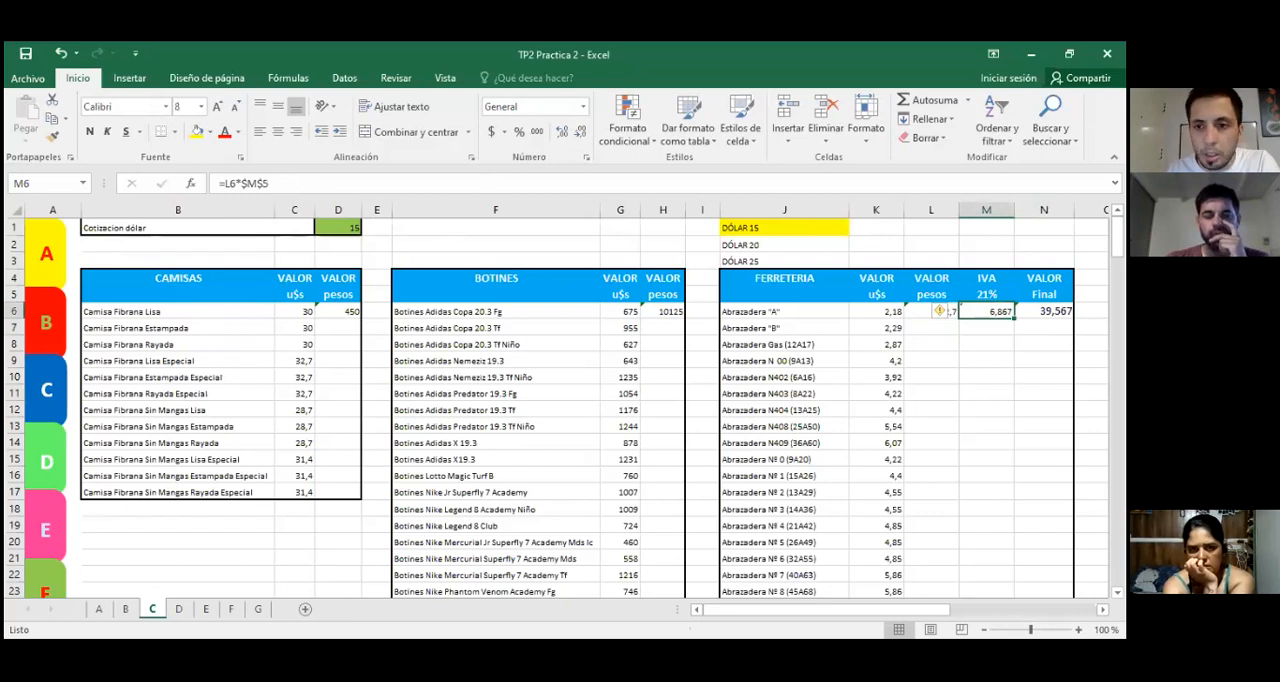
double_click(975, 312)
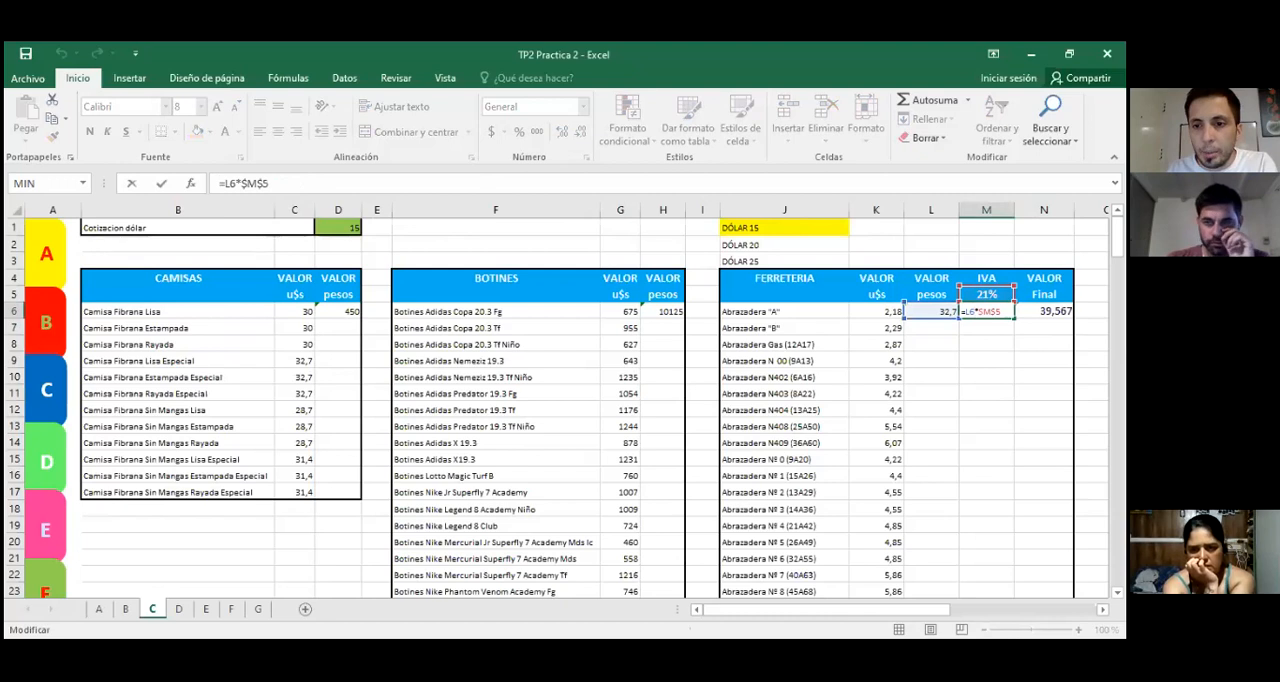
key(Escape)
click(919, 314)
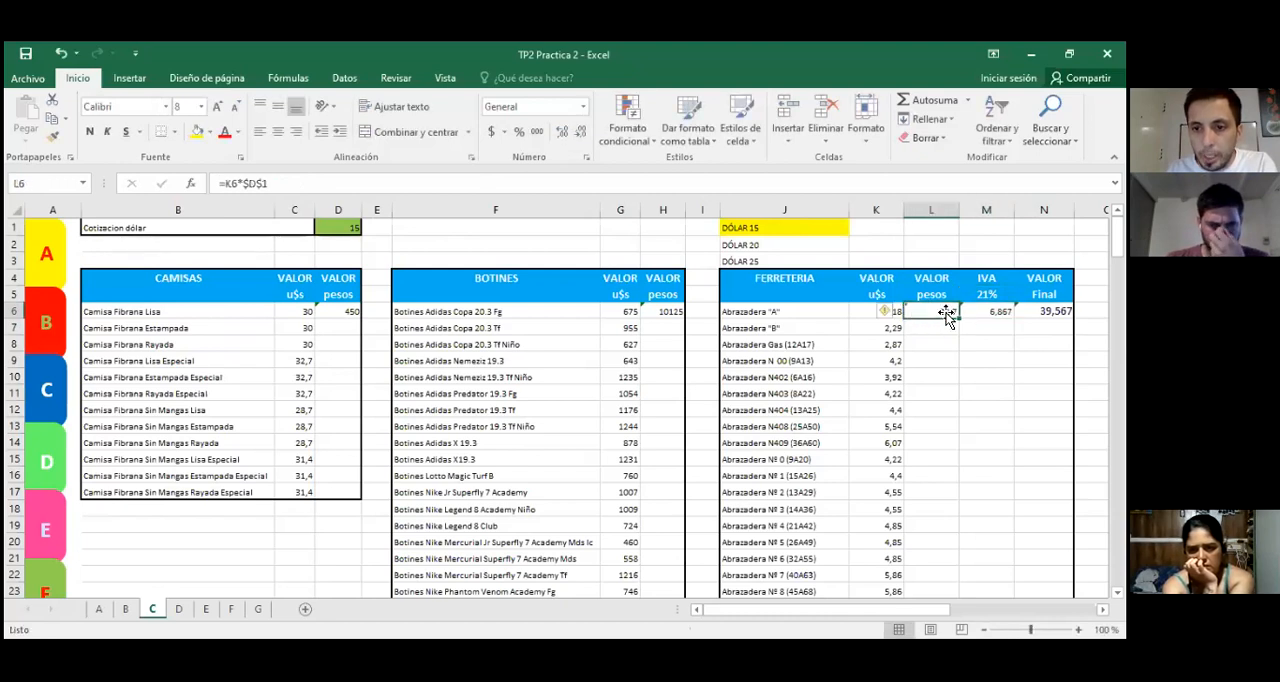
click(986, 294)
click(927, 330)
click(925, 313)
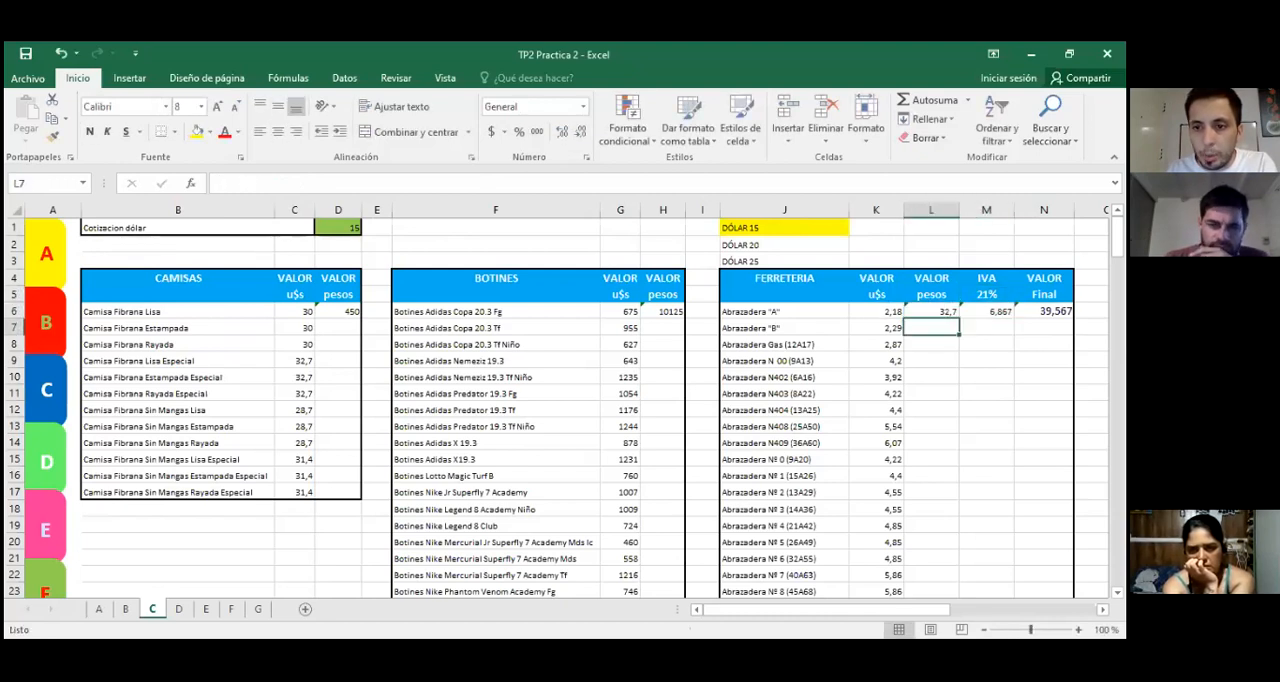
Step: Fill the peso conversion formula in D6 down the CAMISAS table through D17
double_click(921, 311)
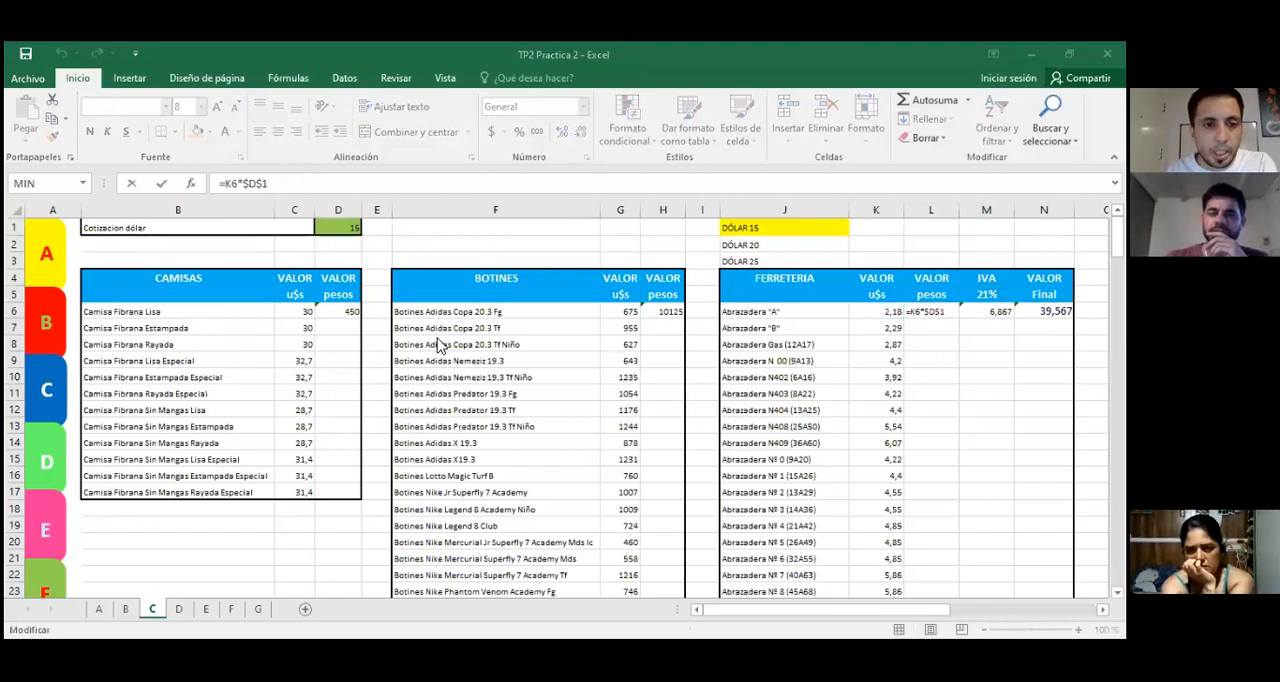
click(346, 310)
drag(360, 319, 367, 497)
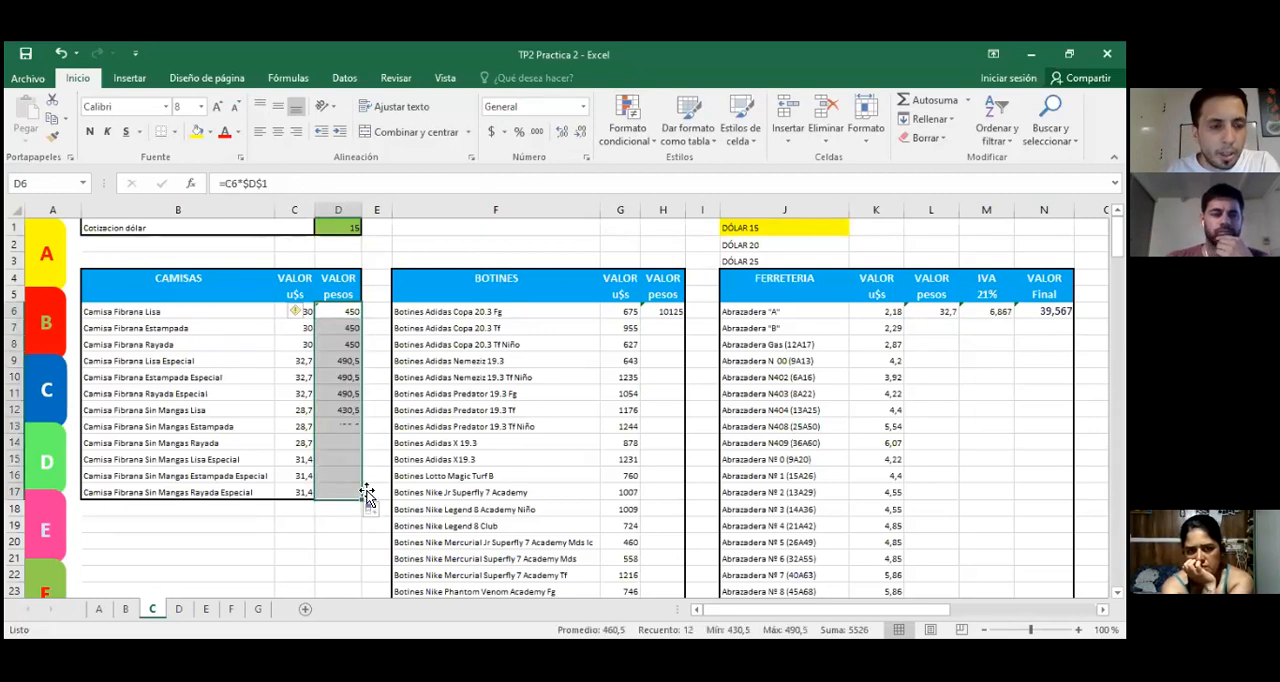
Step: Fill the peso conversion formula in H6 down the BOTINES table through H79
click(660, 311)
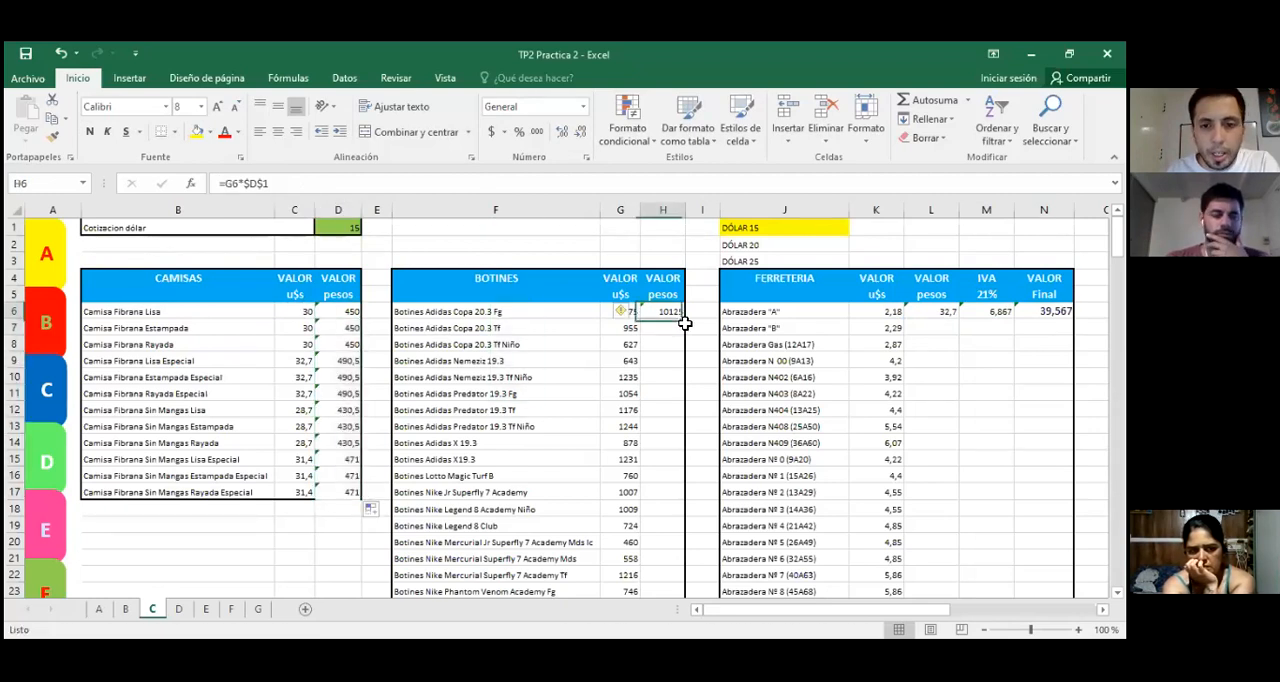
drag(685, 323, 671, 252)
scroll(660, 266, down, 6)
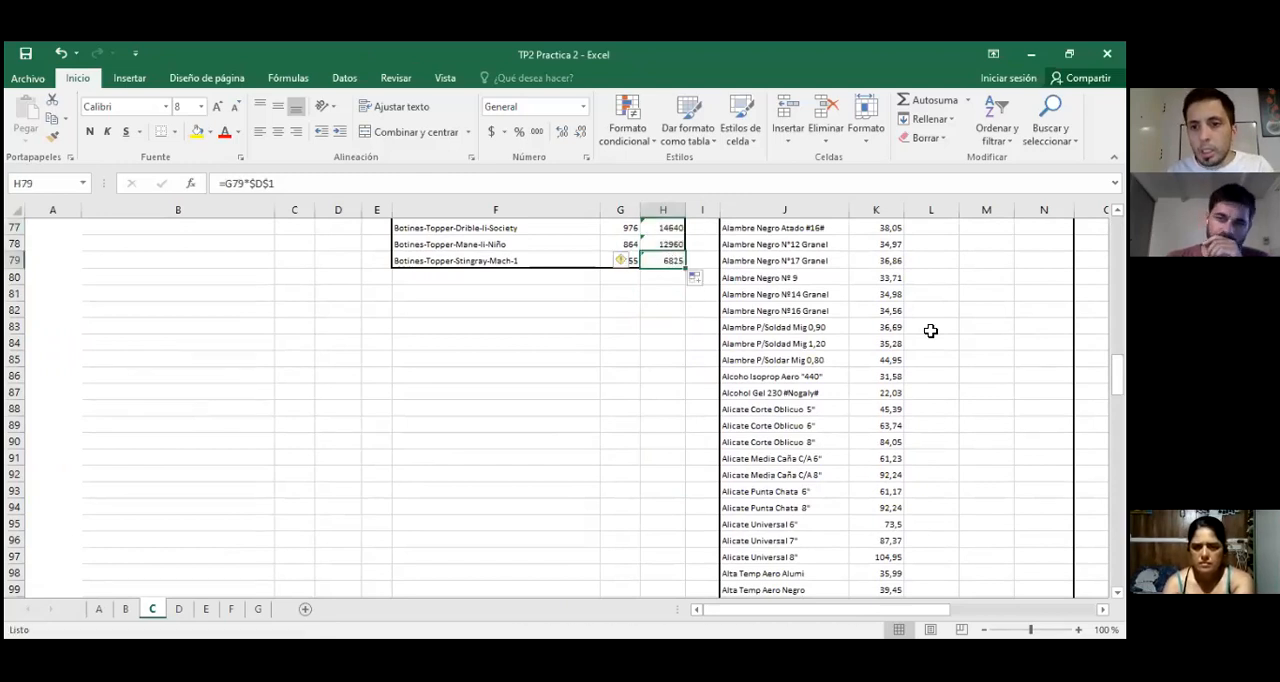
scroll(930, 330, up, 16)
scroll(930, 330, up, 4)
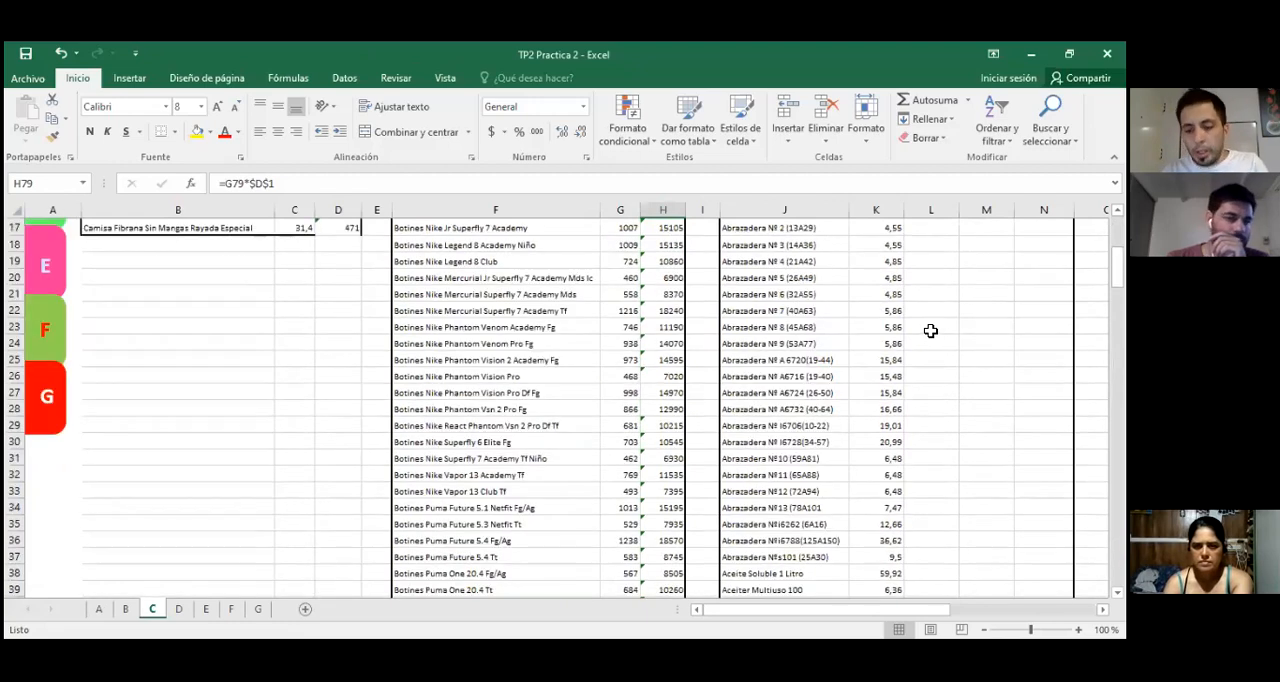
Step: Fill the peso, IVA and final value formulas in L6:N6 down the FERRETERIA table through row 203
click(929, 330)
key(ctrl+Up)
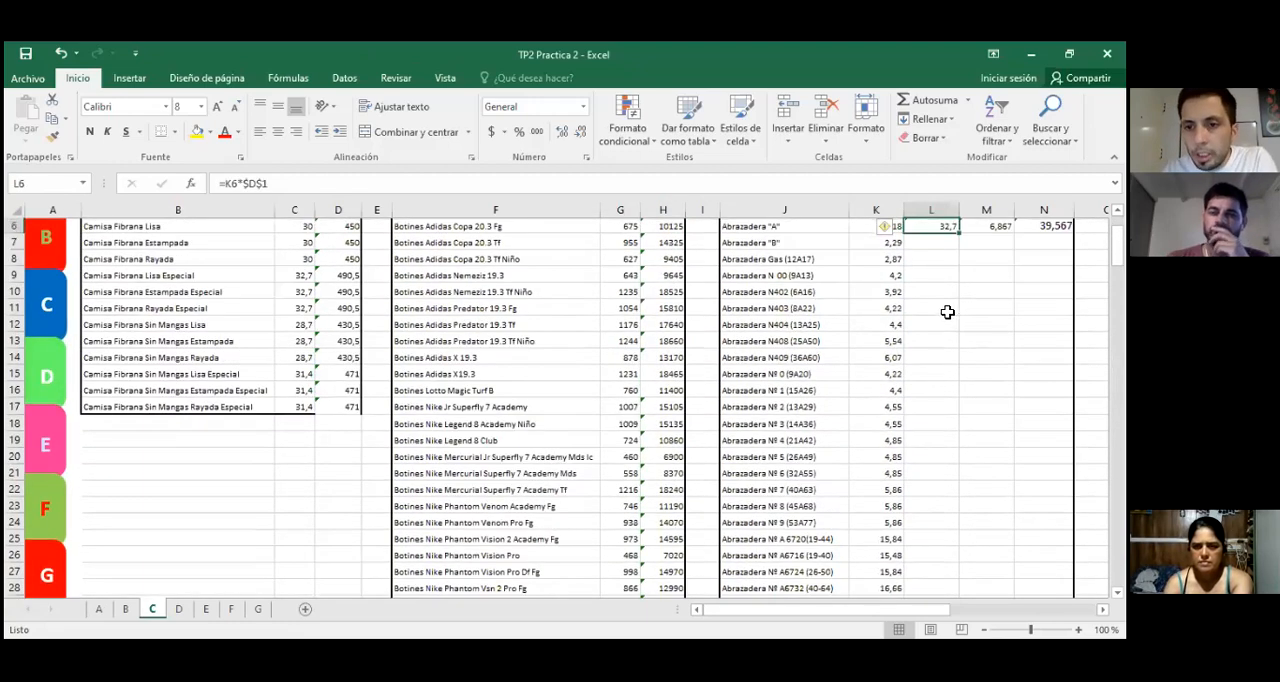
scroll(950, 318, up, 2)
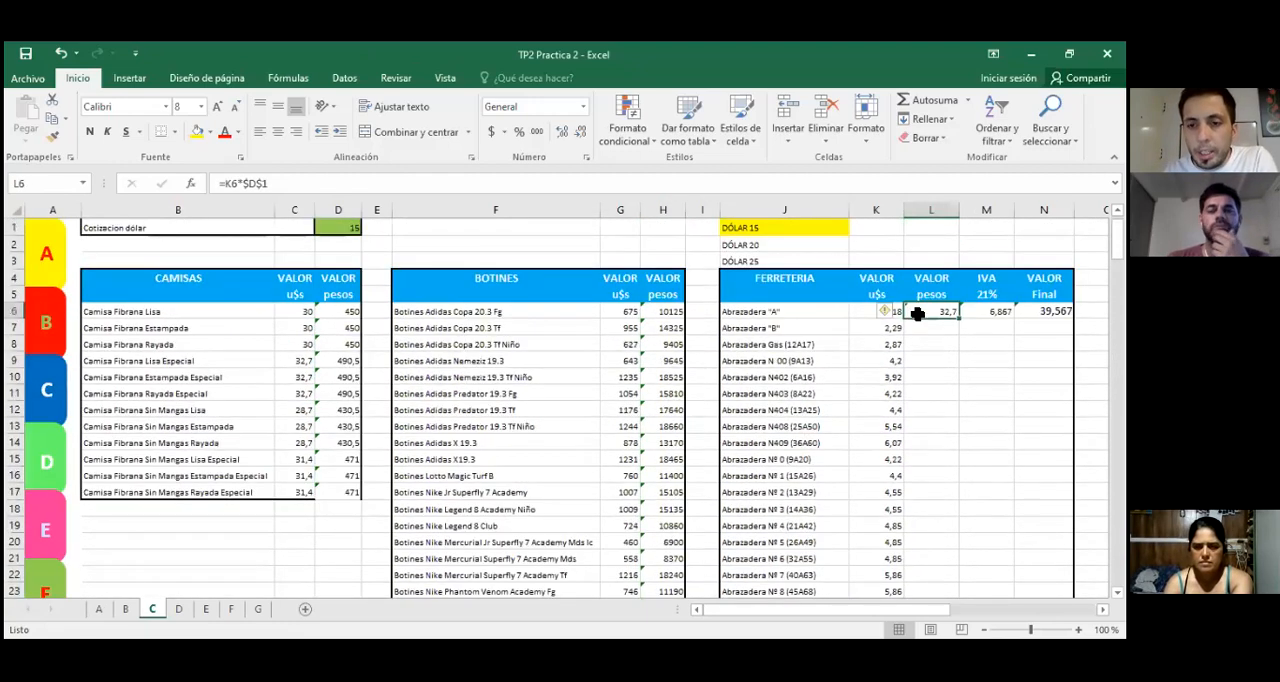
key(Right)
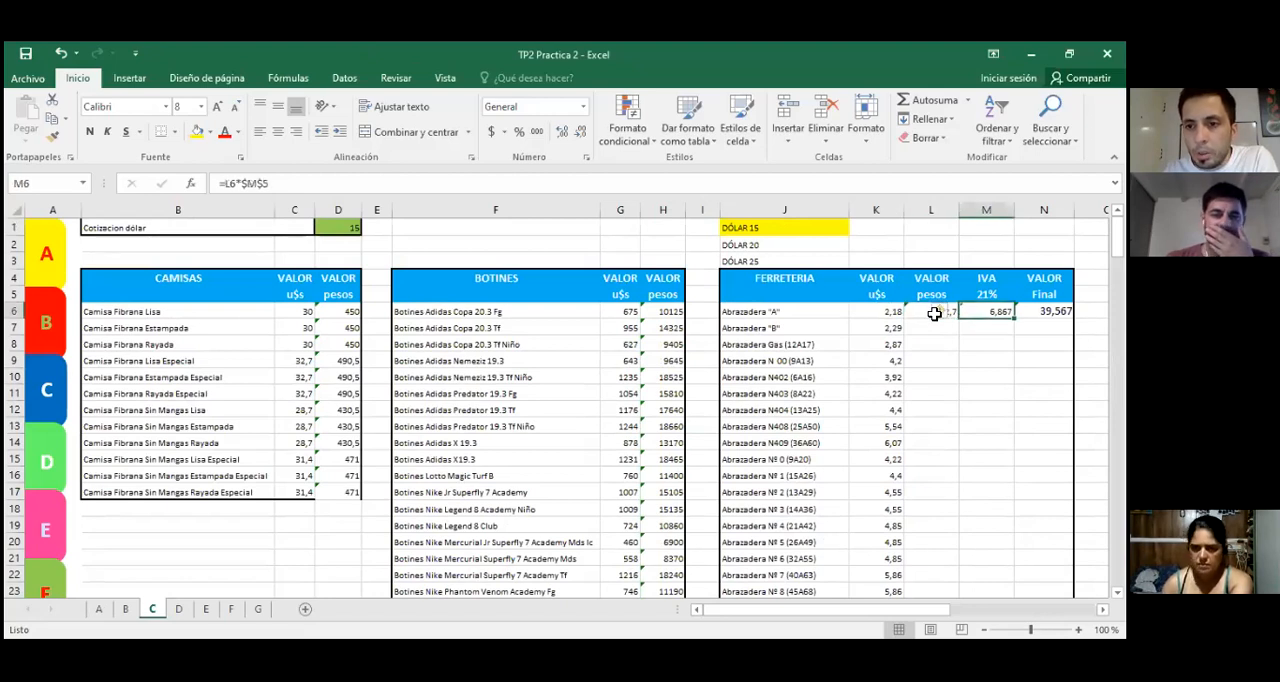
key(Right)
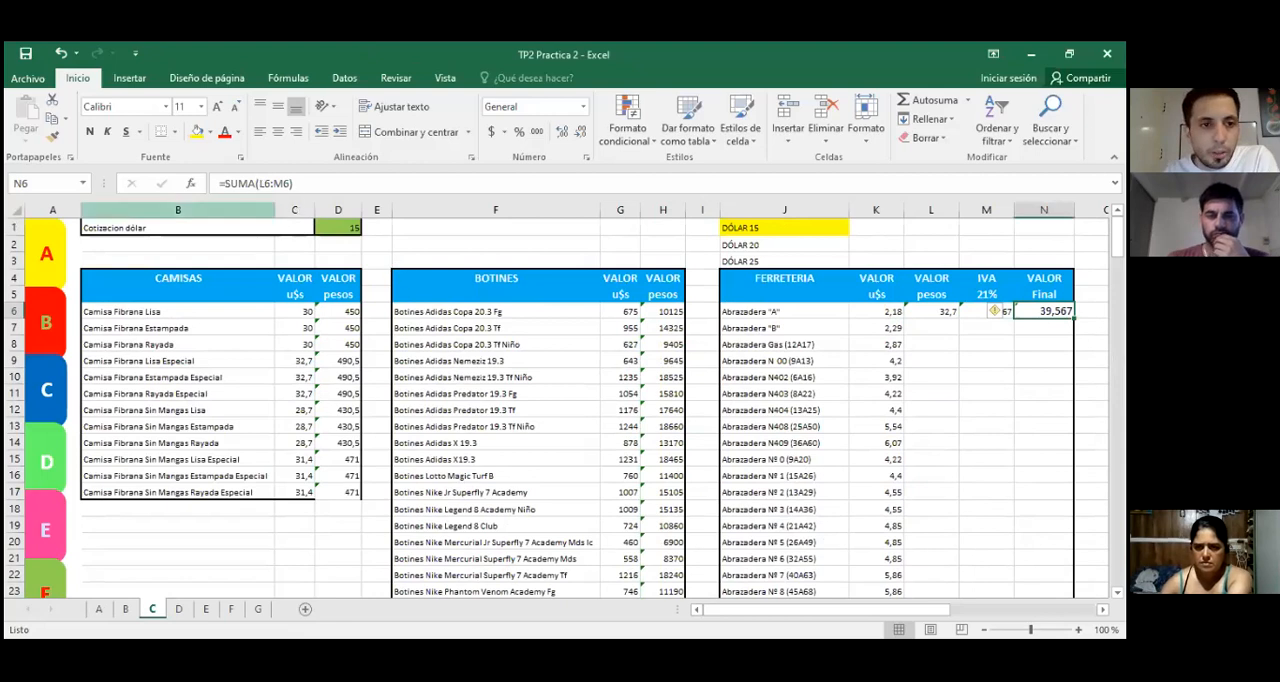
drag(930, 312, 974, 378)
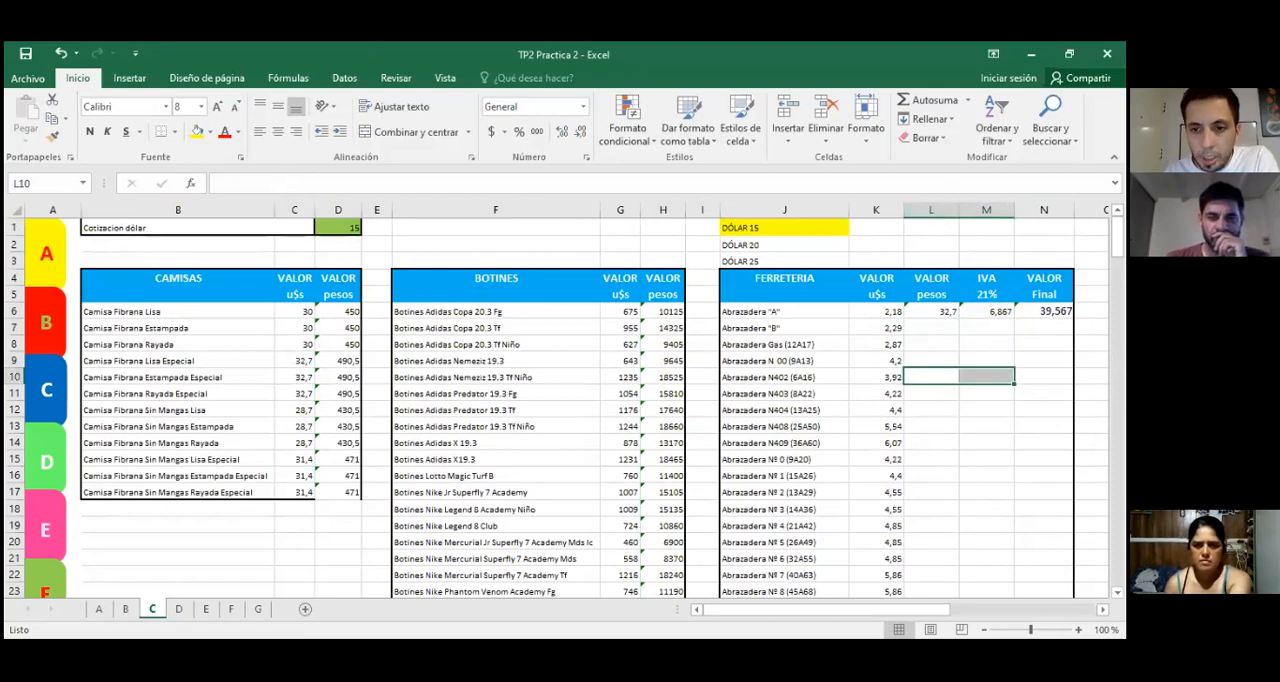
drag(930, 393, 975, 394)
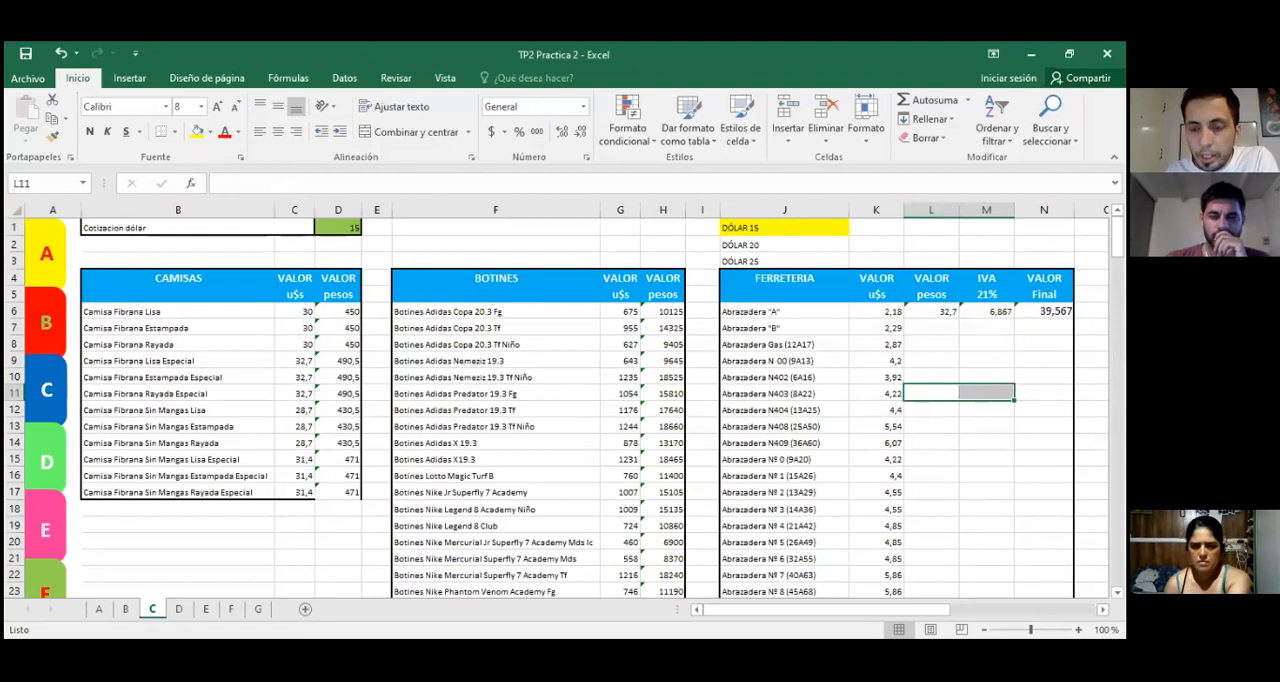
mouse_move(935, 311)
mouse_down()
mouse_move(1042, 311)
mouse_move(1074, 330)
mouse_move(1074, 592)
mouse_move(1074, 563)
mouse_up()
Step: Check the copied IVA formula in M196, and set the dollar exchange rate in D1 to 20
click(986, 441)
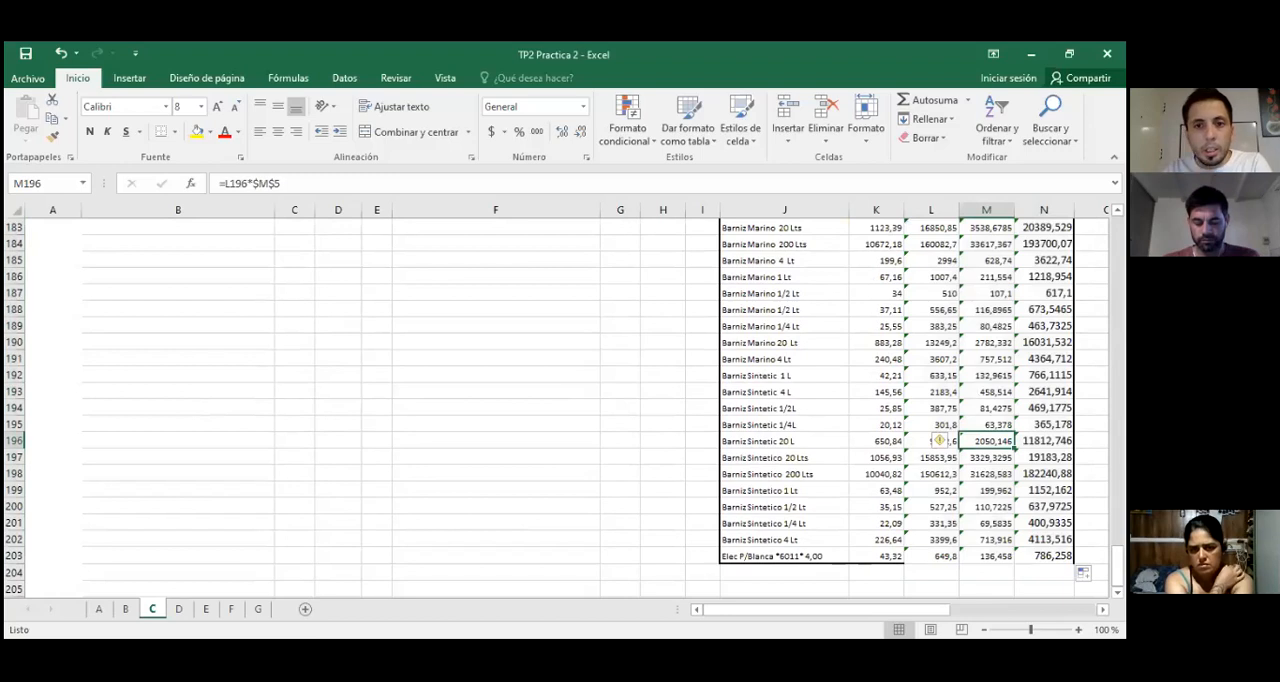
key(ctrl+Up)
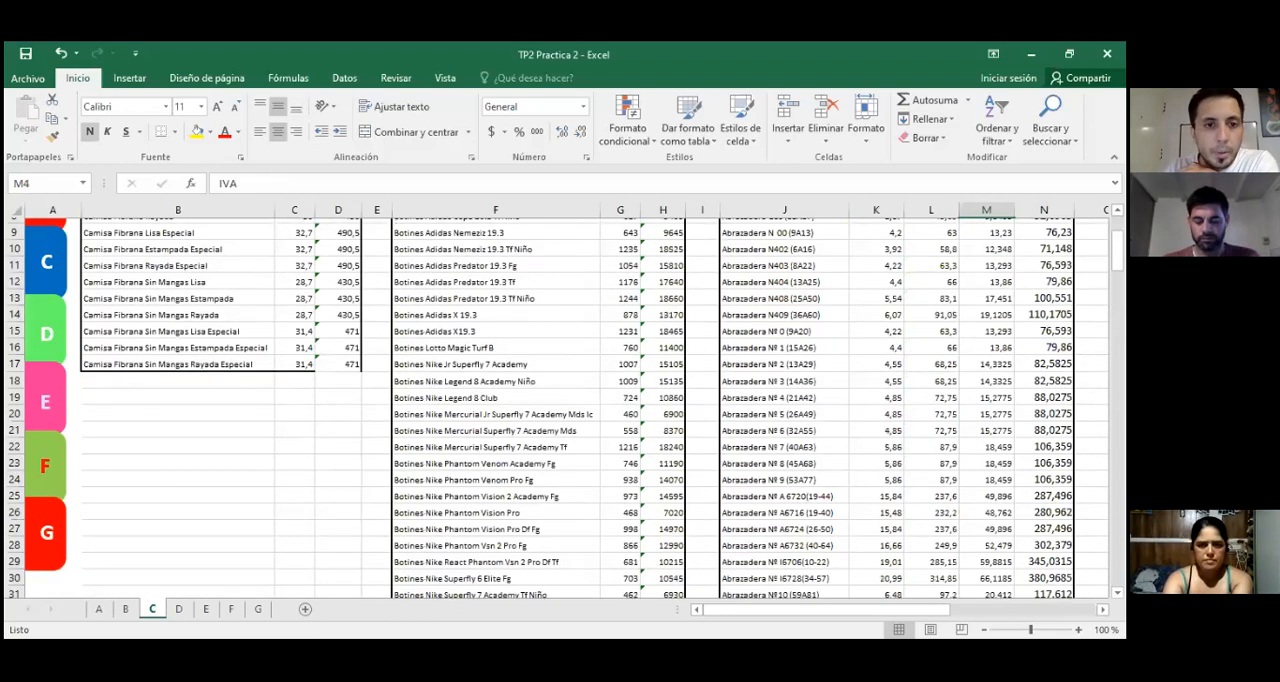
key(ctrl+Up)
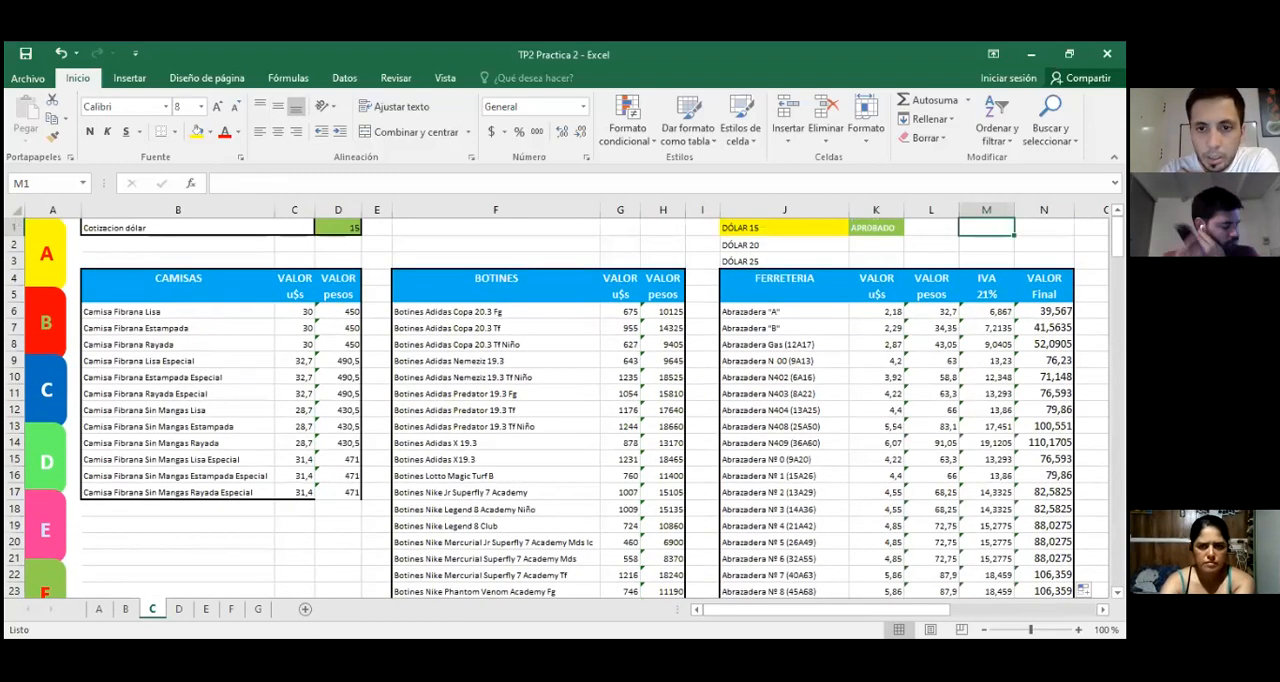
key(ctrl+Left)
key(ctrl+Left)
key(ctrl+Left)
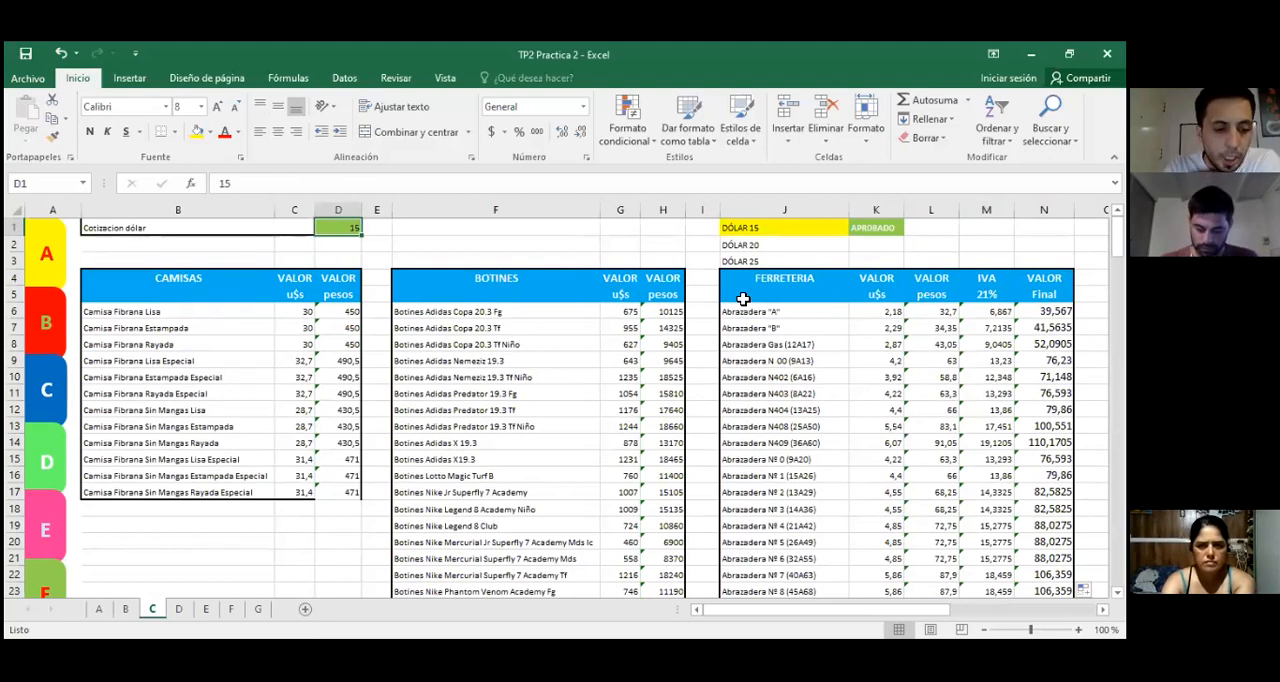
text(20)
key(Return)
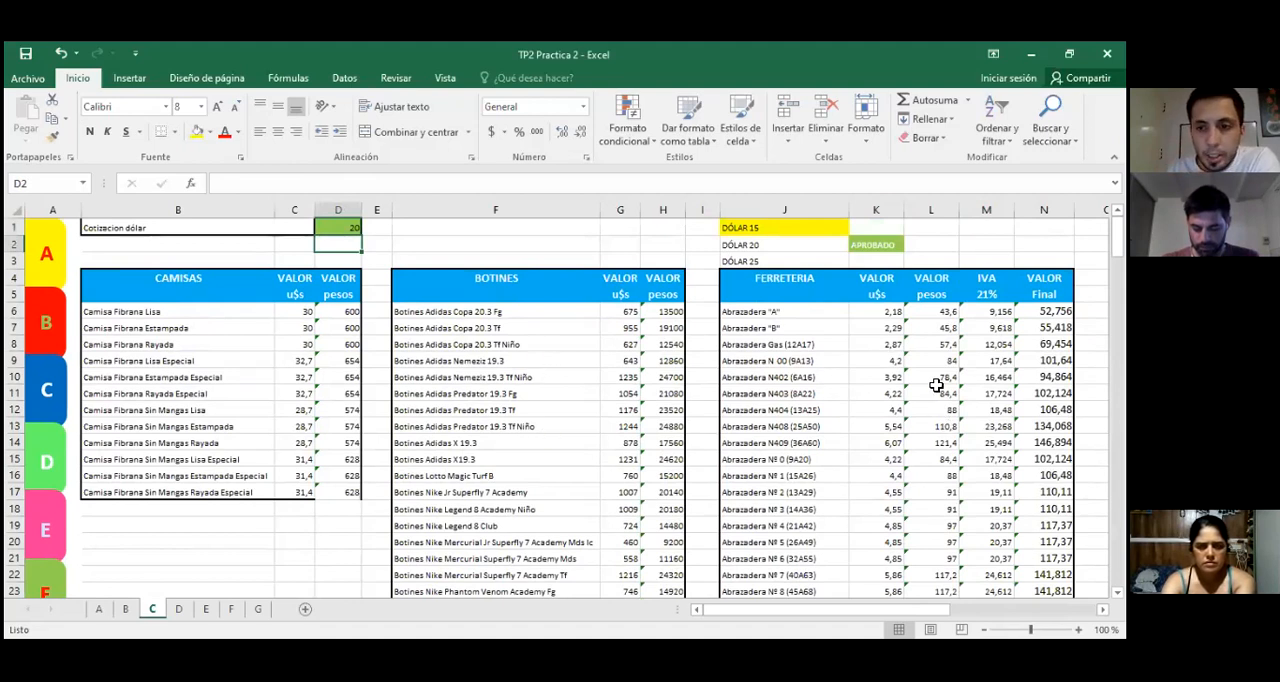
click(880, 422)
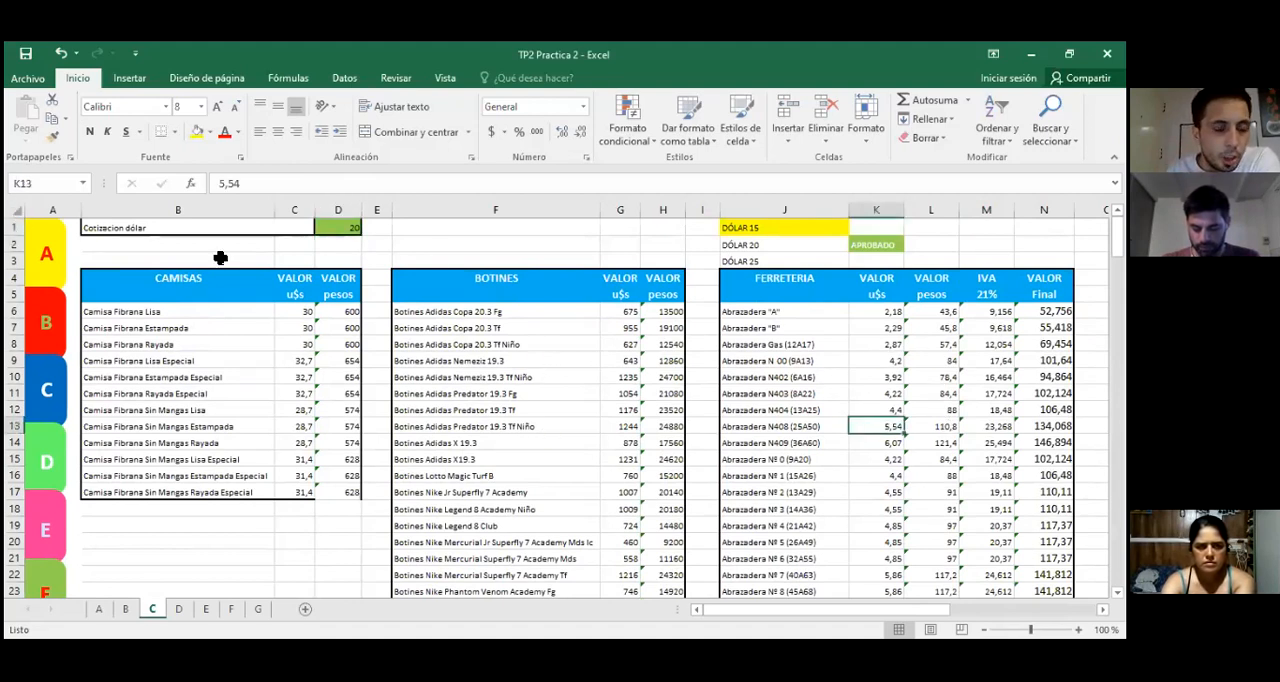
click(492, 247)
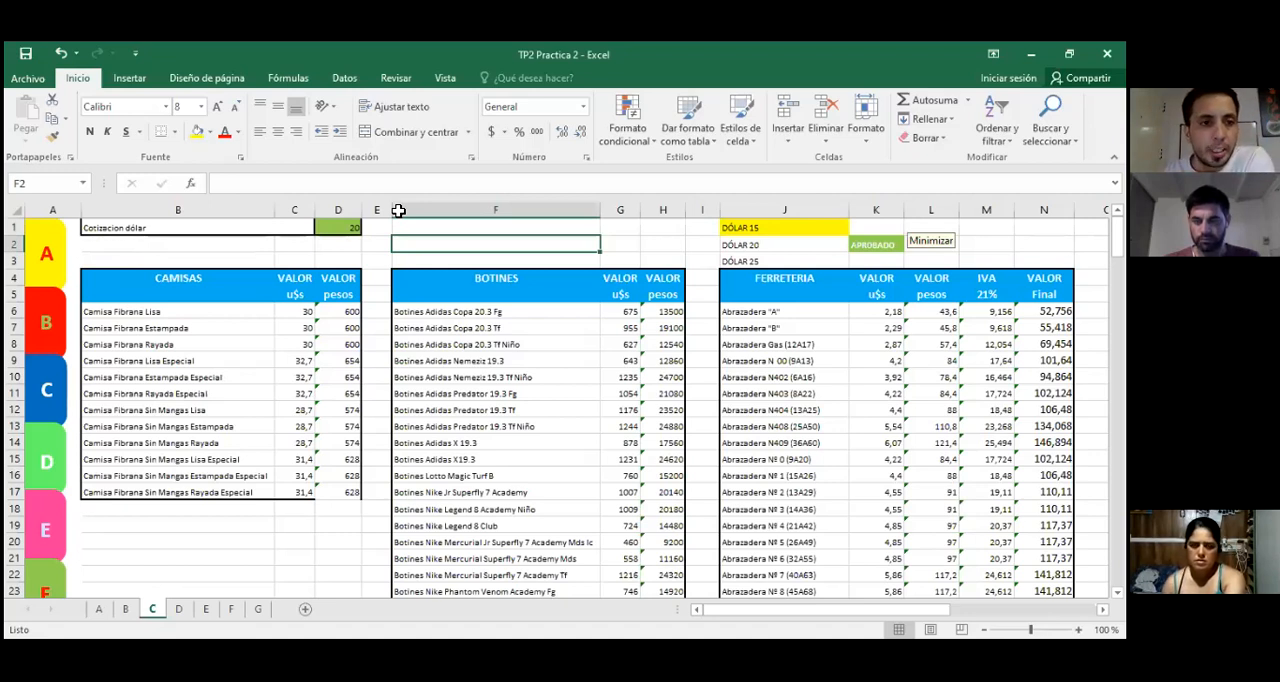
click(663, 247)
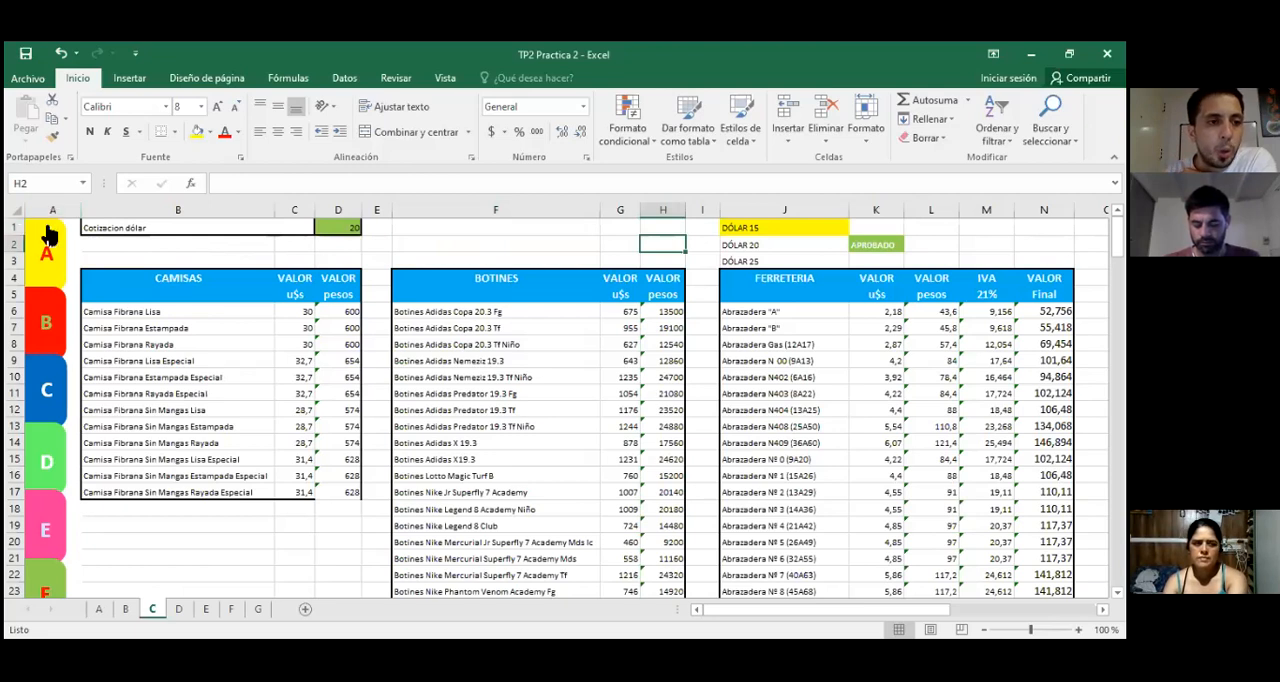
Step: Locate all formula cells on sheet C and inspect the cell references in K1's formula
click(18, 211)
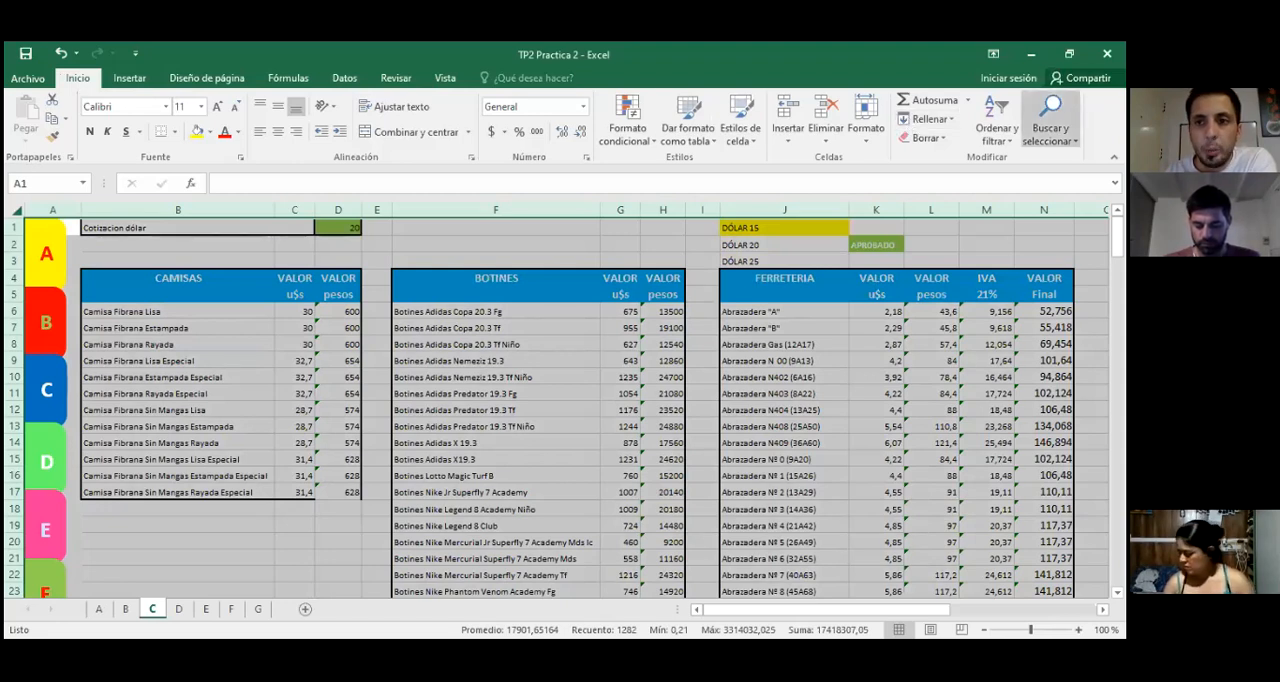
click(1050, 118)
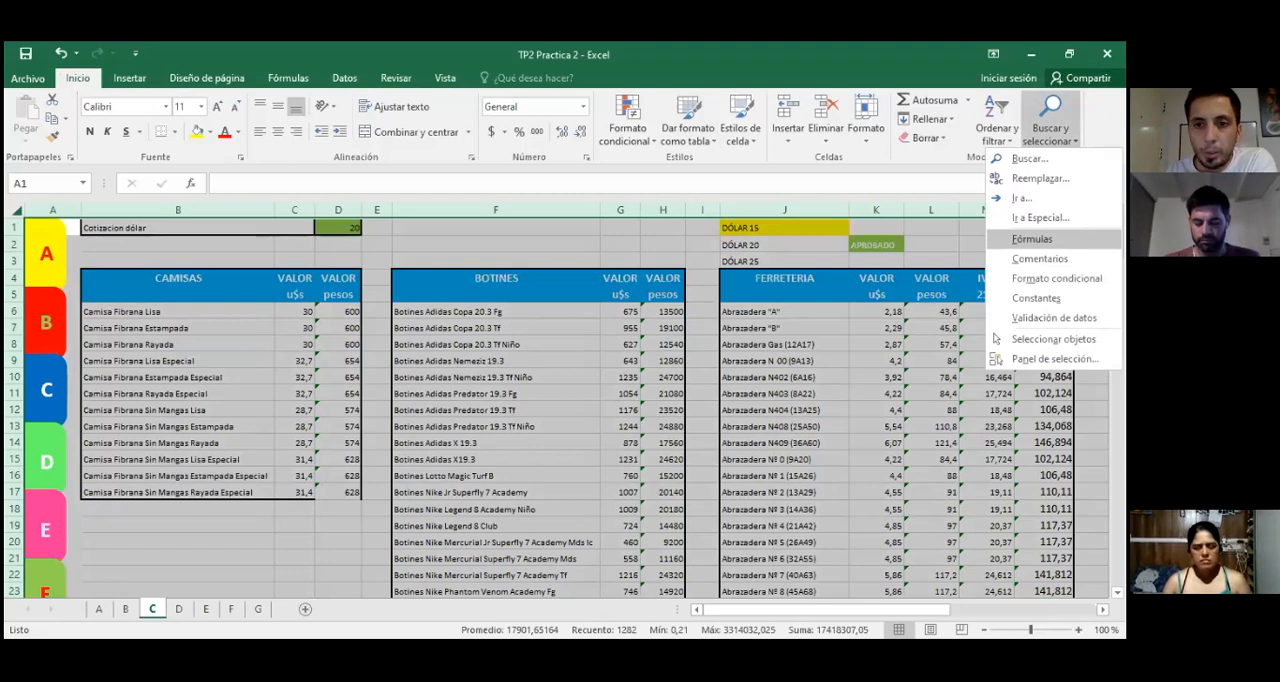
click(1032, 239)
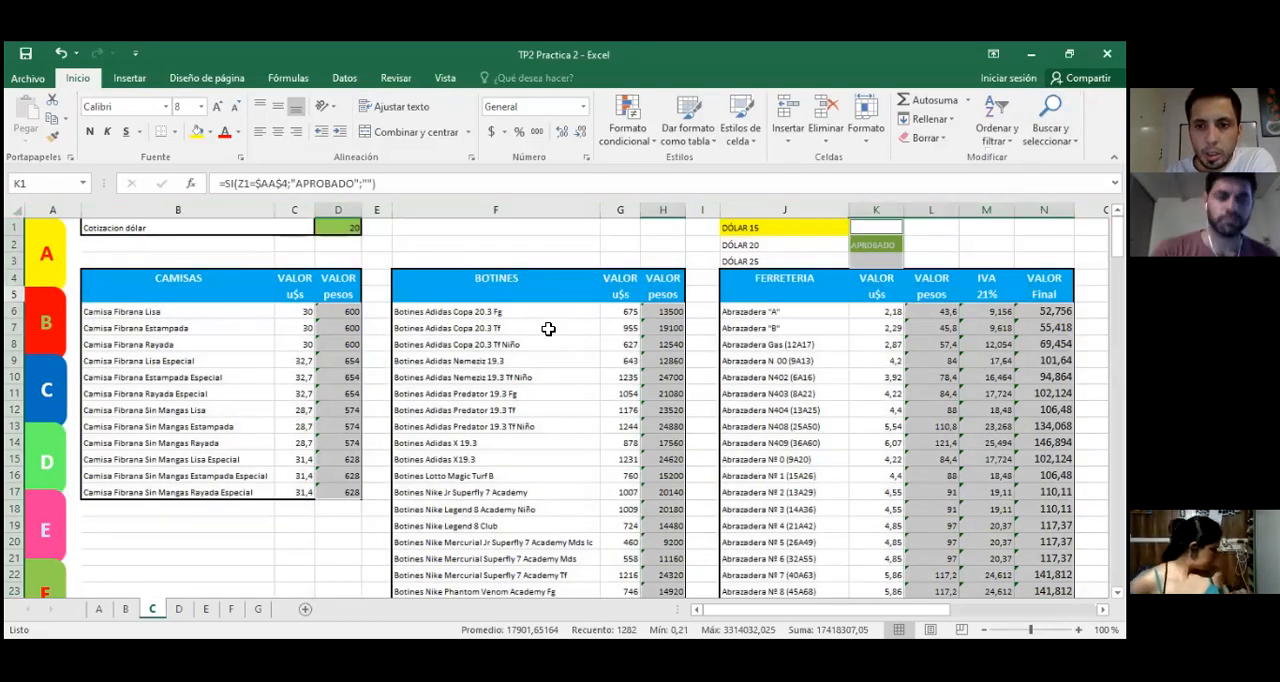
click(644, 338)
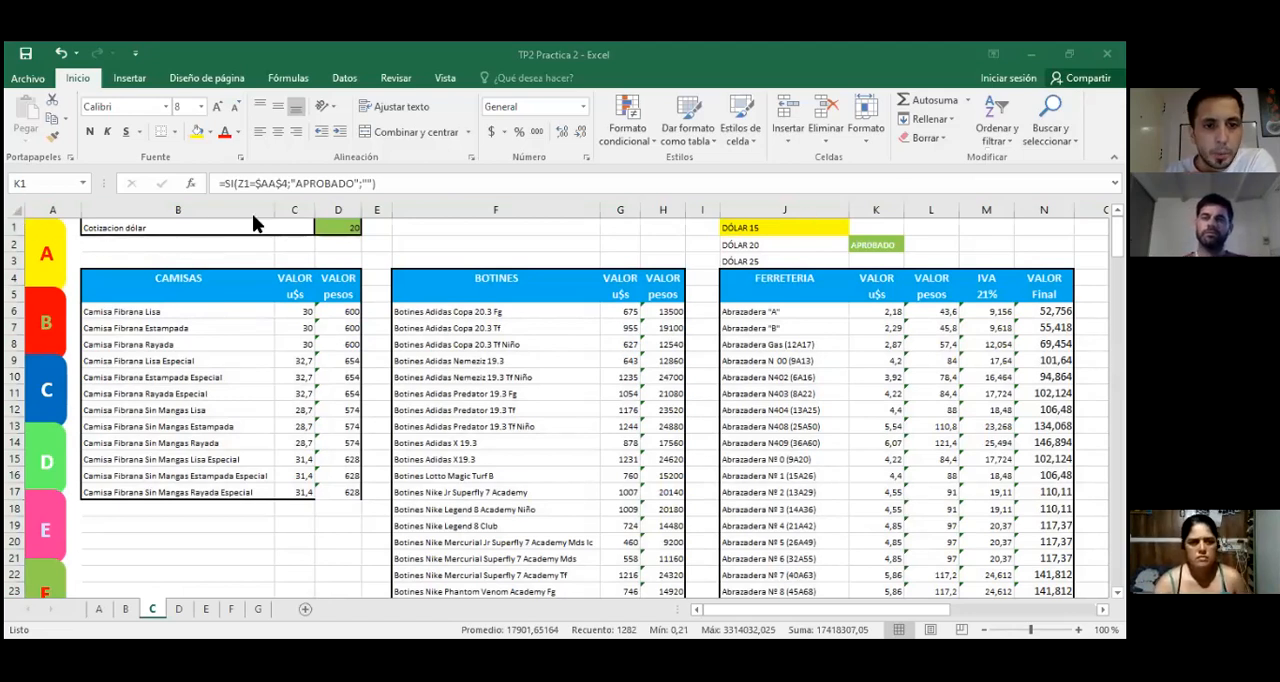
key(F2)
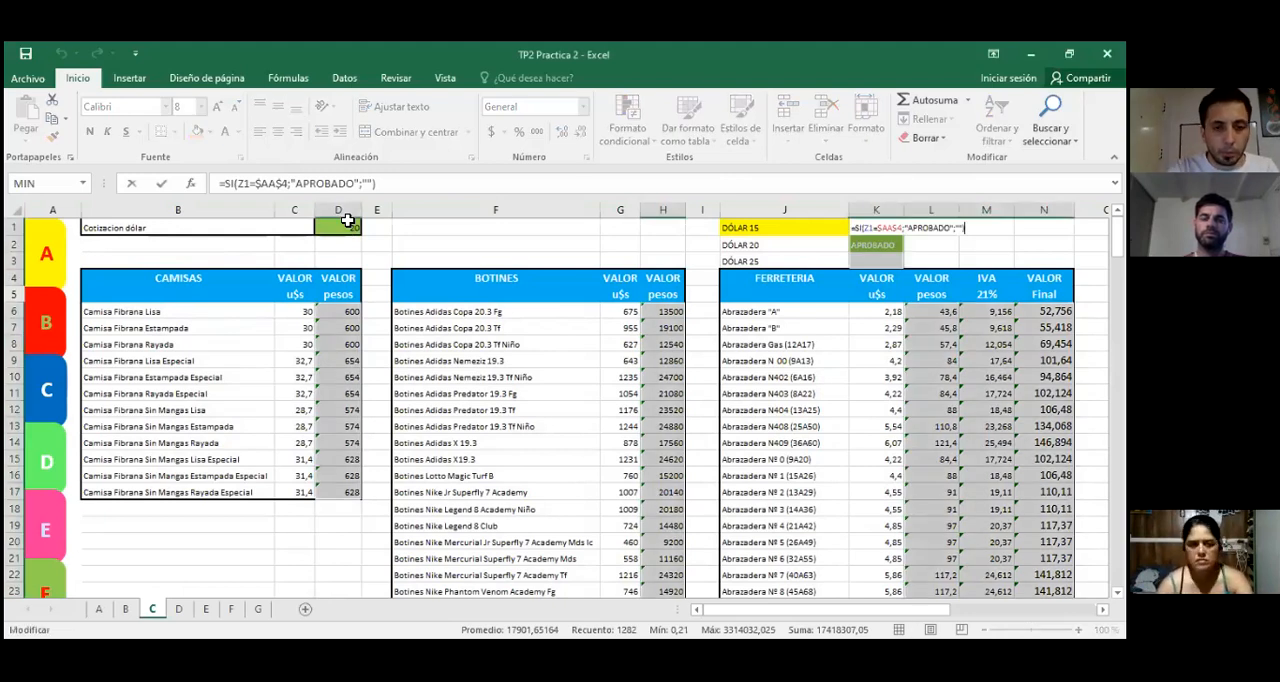
click(462, 242)
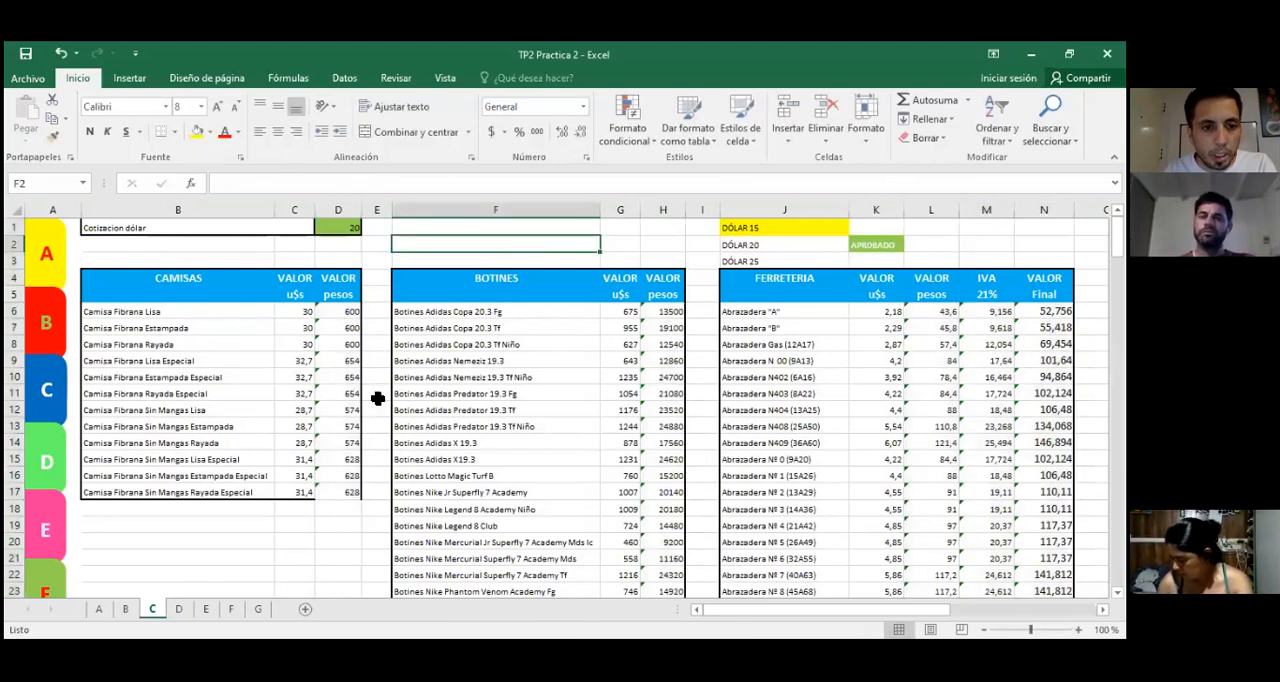
click(294, 558)
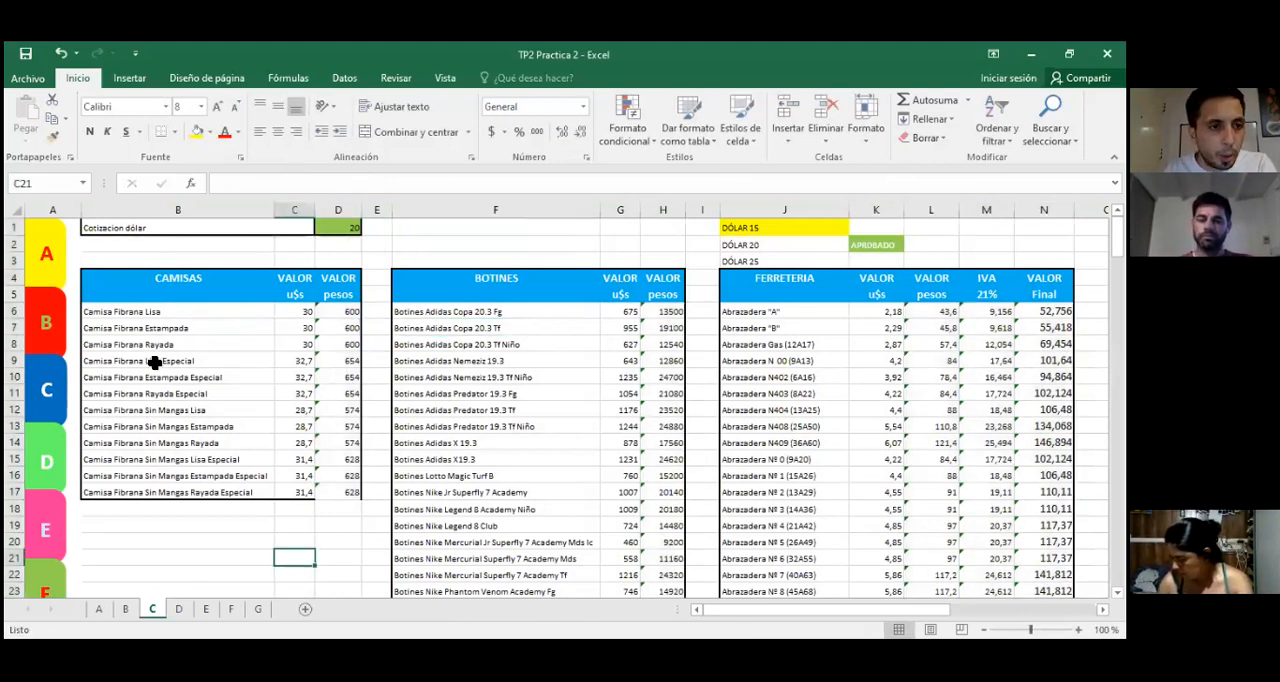
Step: Select every cell containing a formula on sheet C and give them a green fill
click(15, 209)
click(1050, 130)
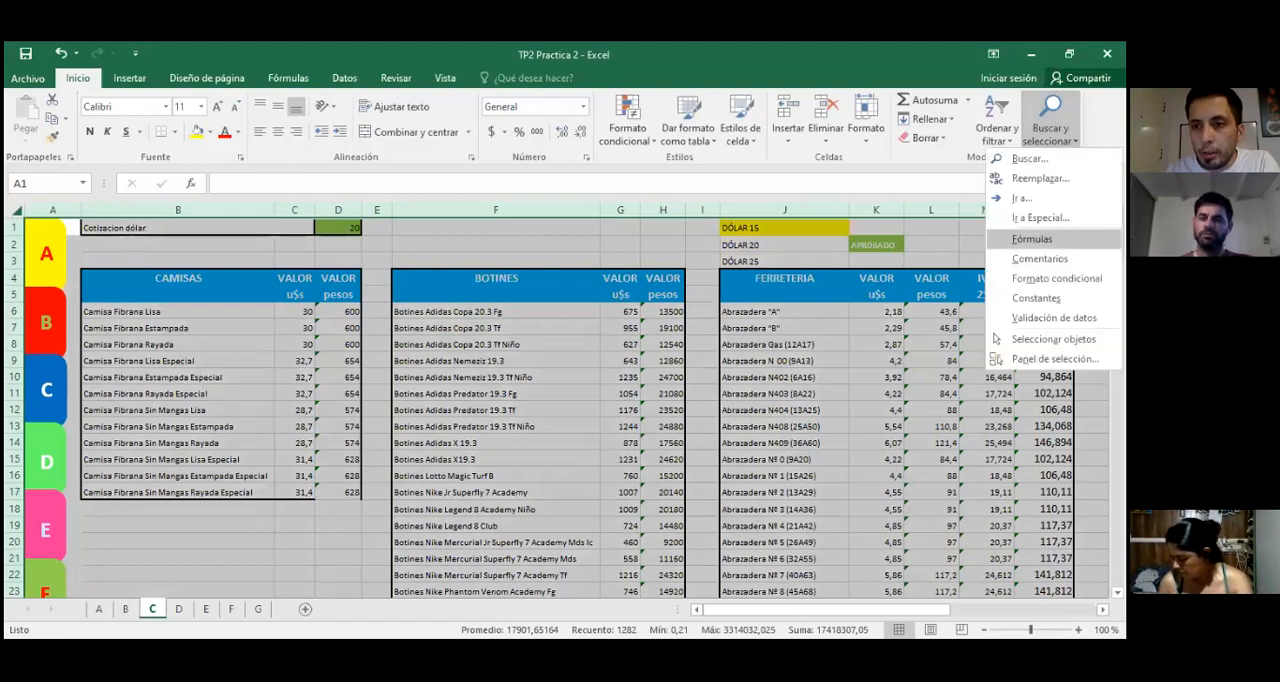
click(1032, 239)
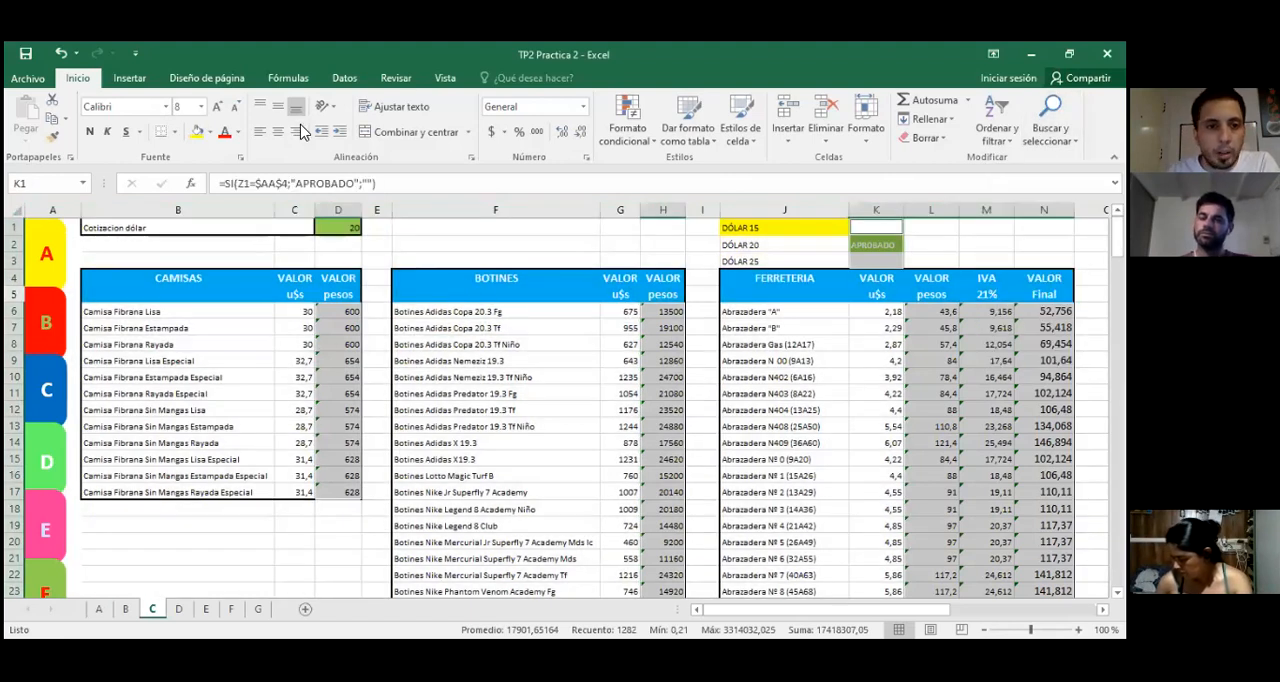
click(197, 132)
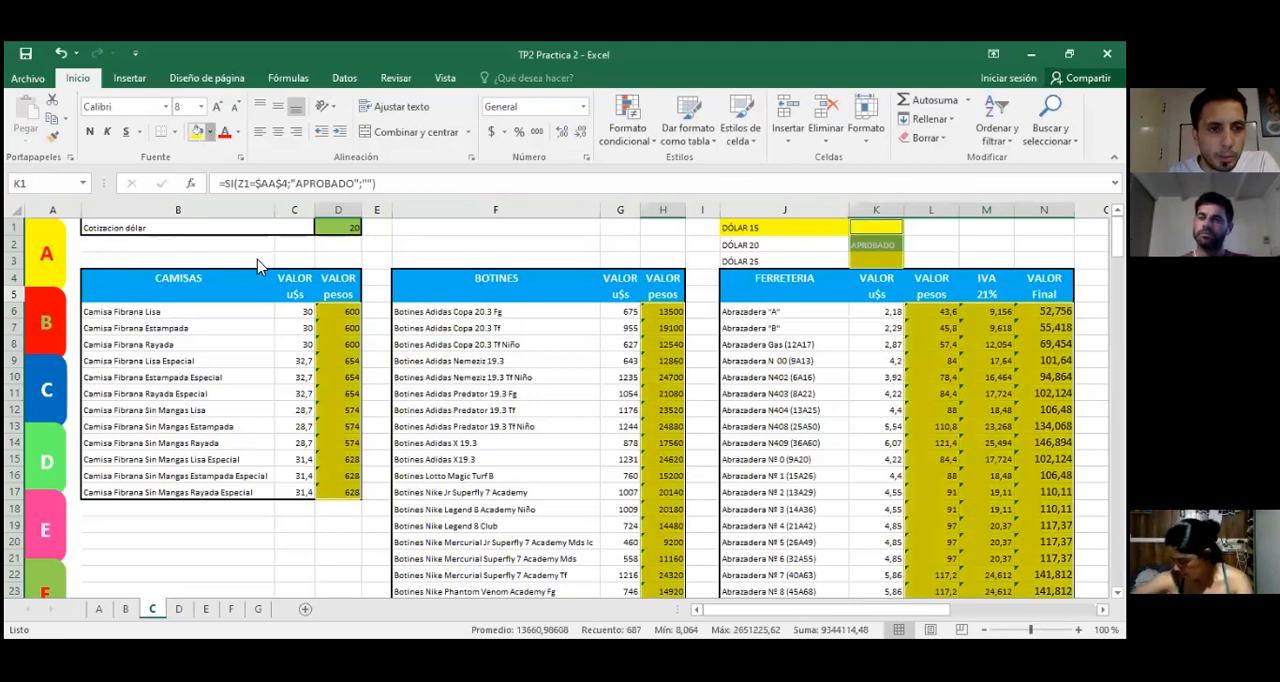
click(209, 132)
click(262, 258)
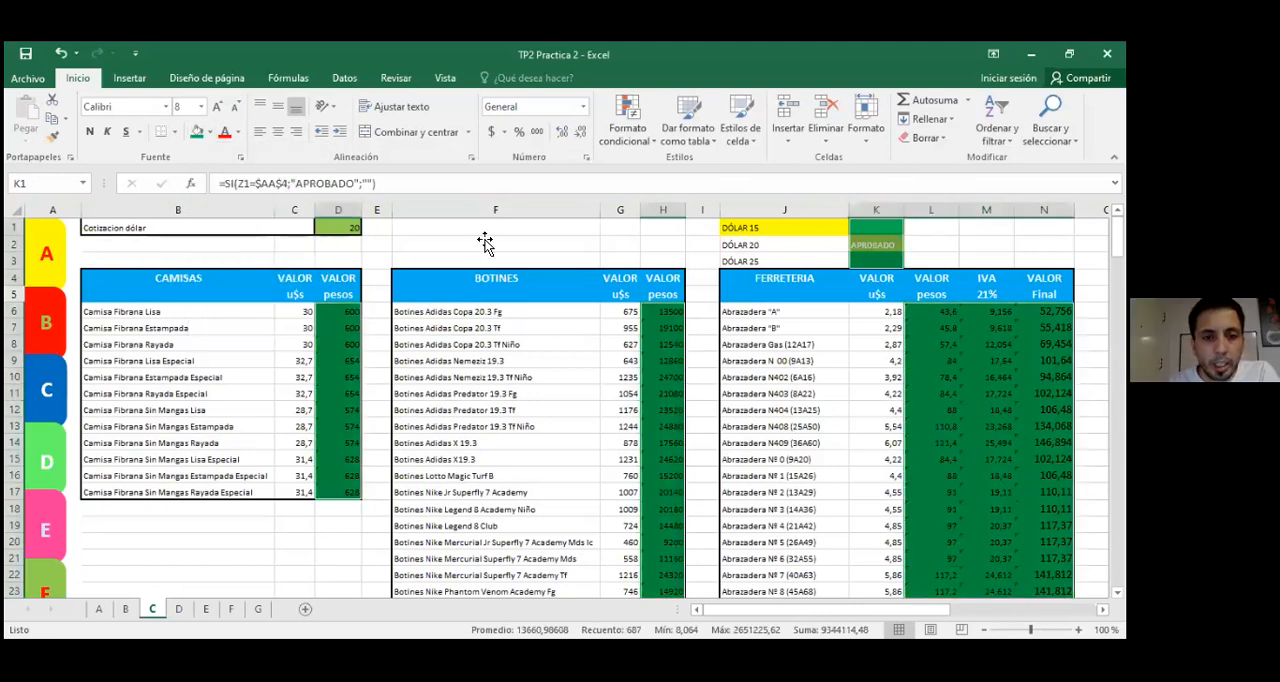
Step: Try tracing the precedents of the dollar rate in D1, and trace its dependents through the shirt, boot and hardware tables
click(343, 227)
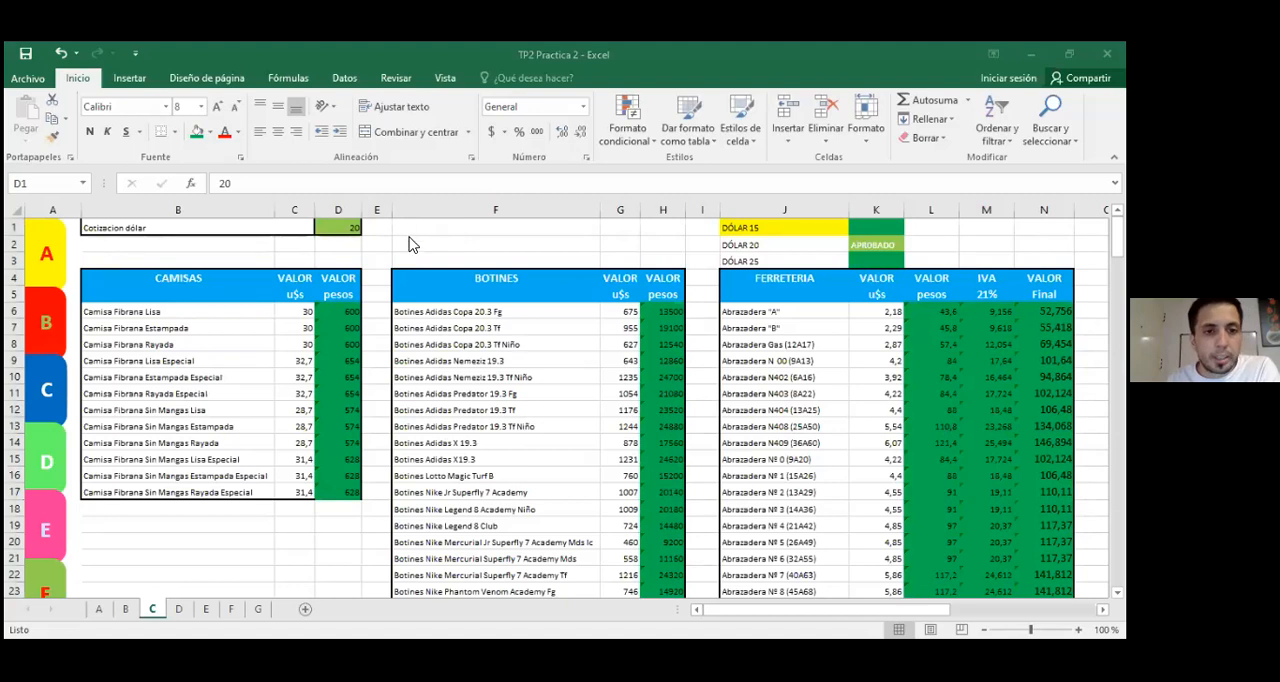
click(370, 227)
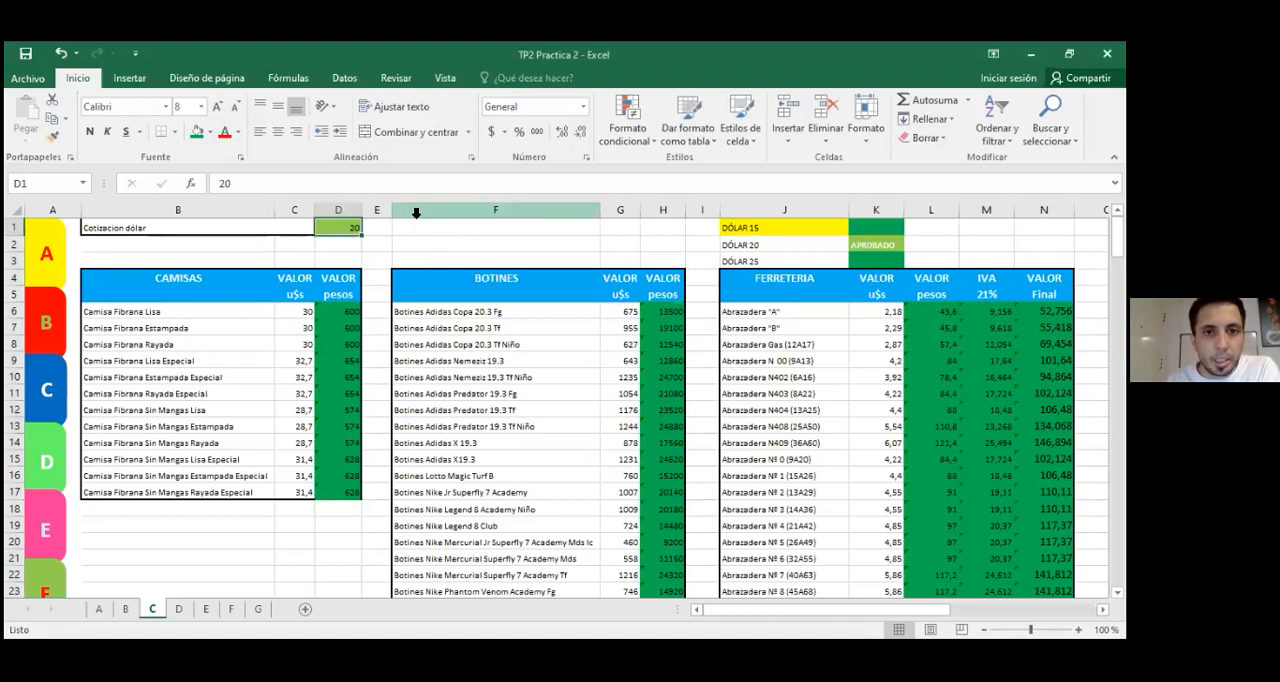
click(438, 246)
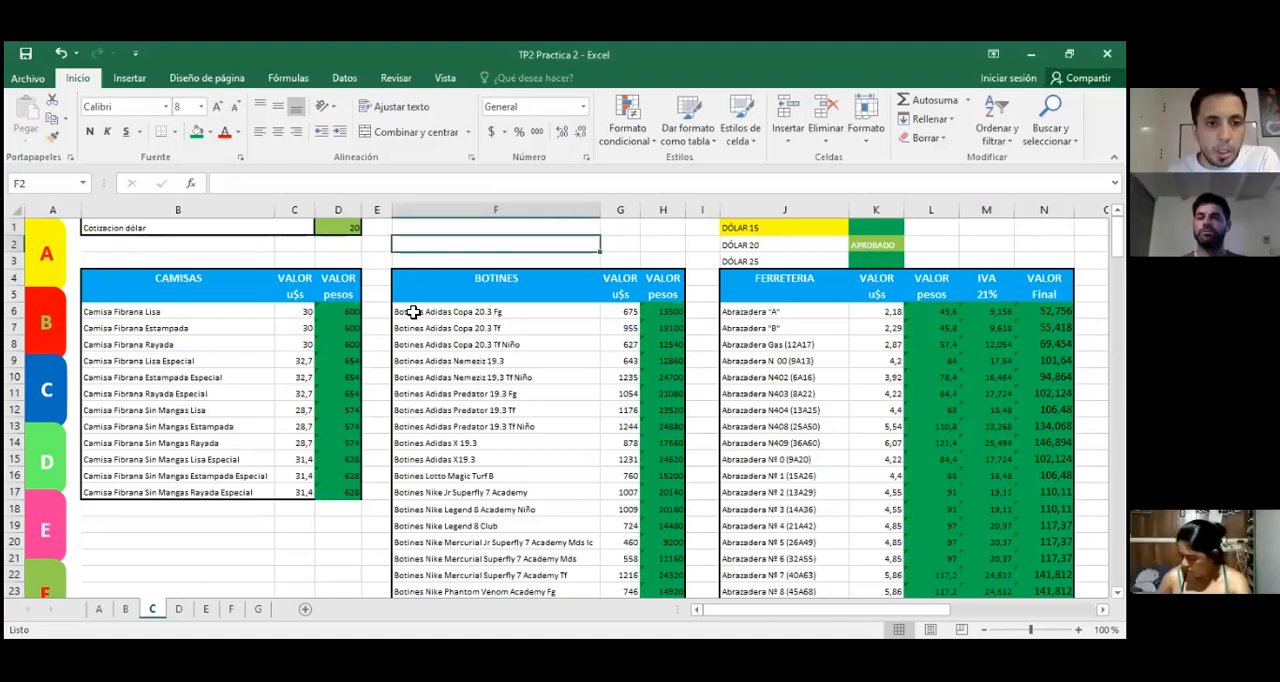
click(340, 231)
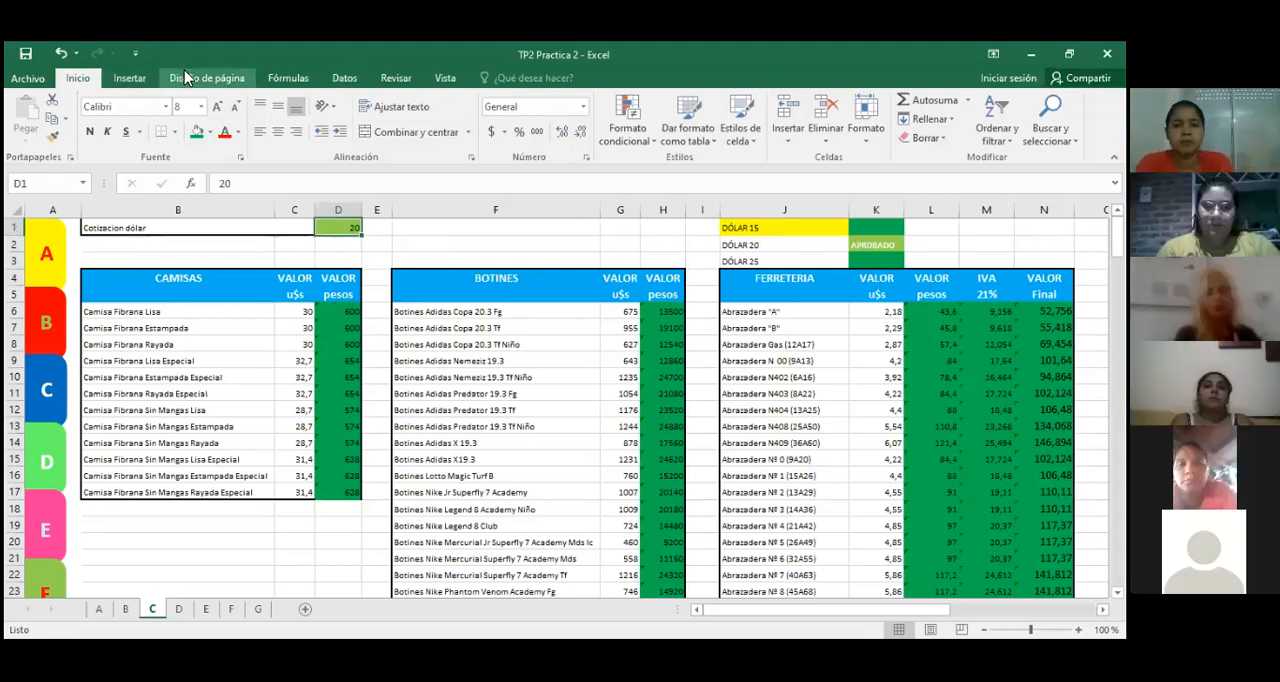
click(288, 78)
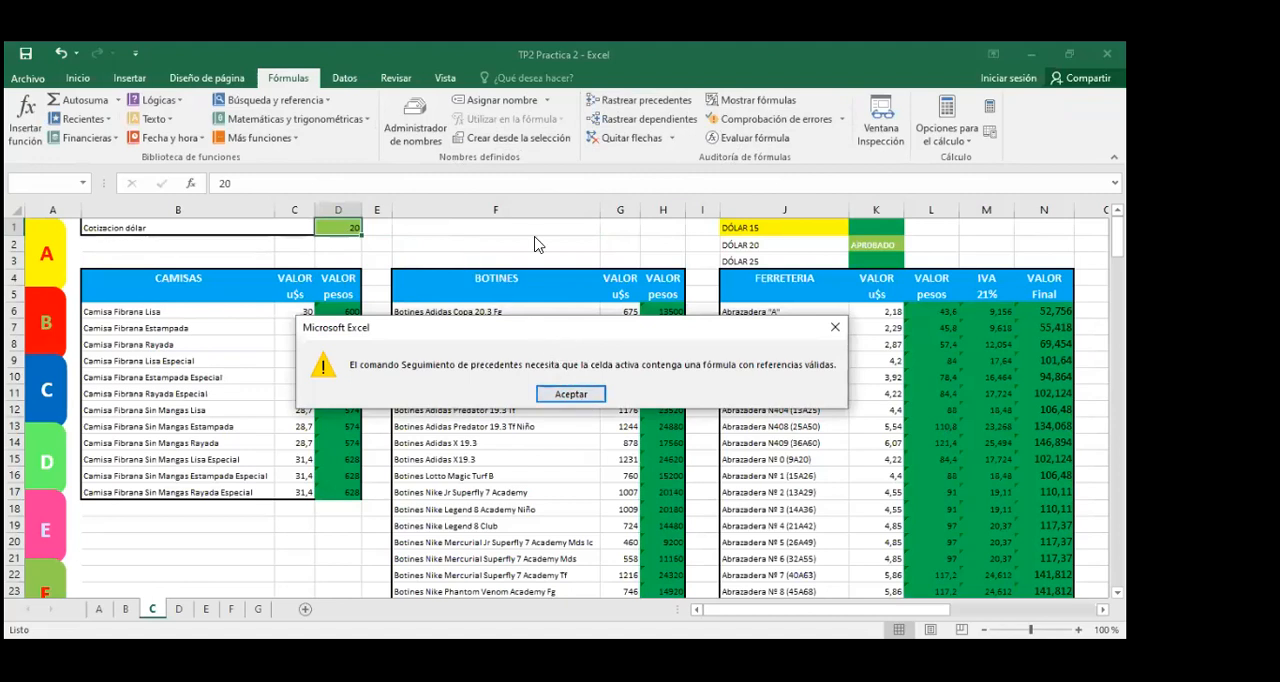
click(572, 396)
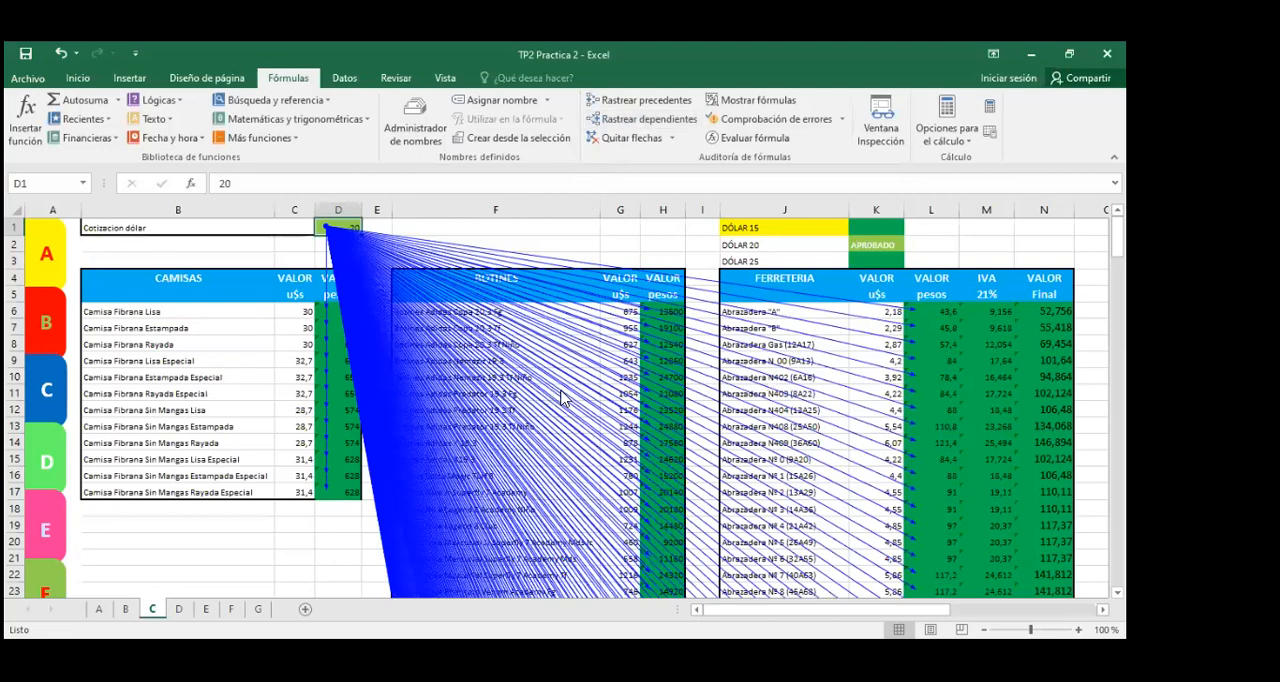
scroll(860, 381, down, 6)
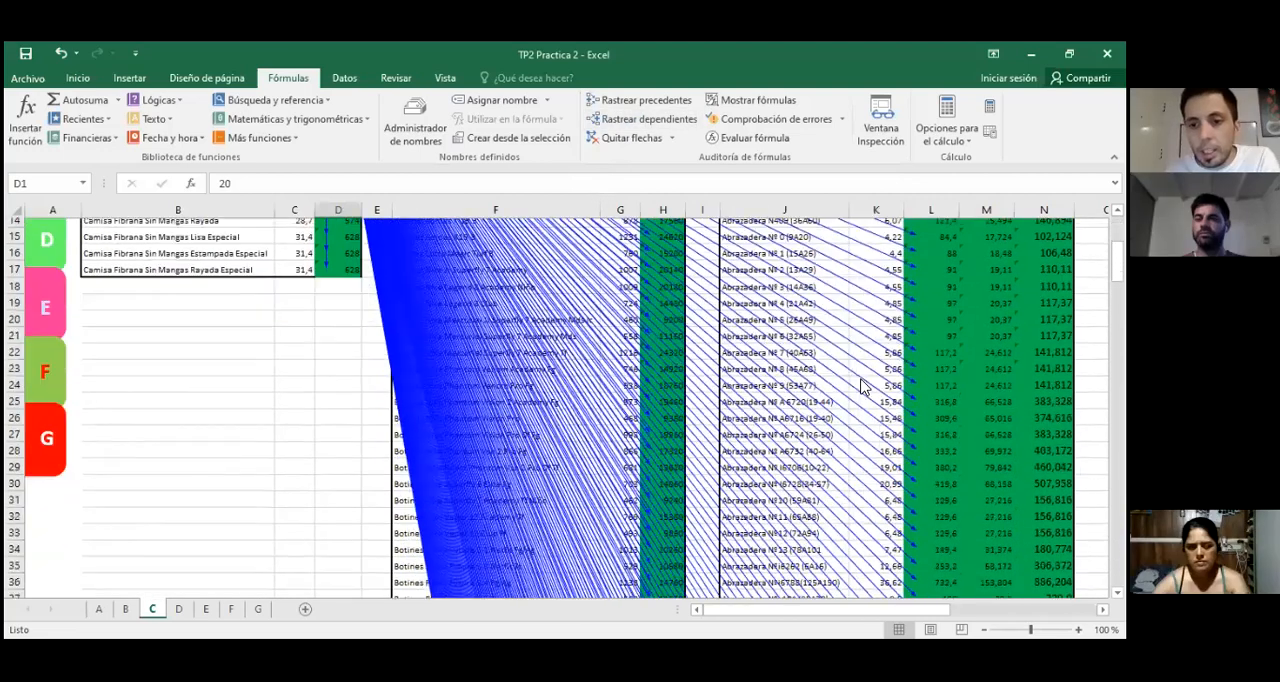
scroll(862, 386, down, 17)
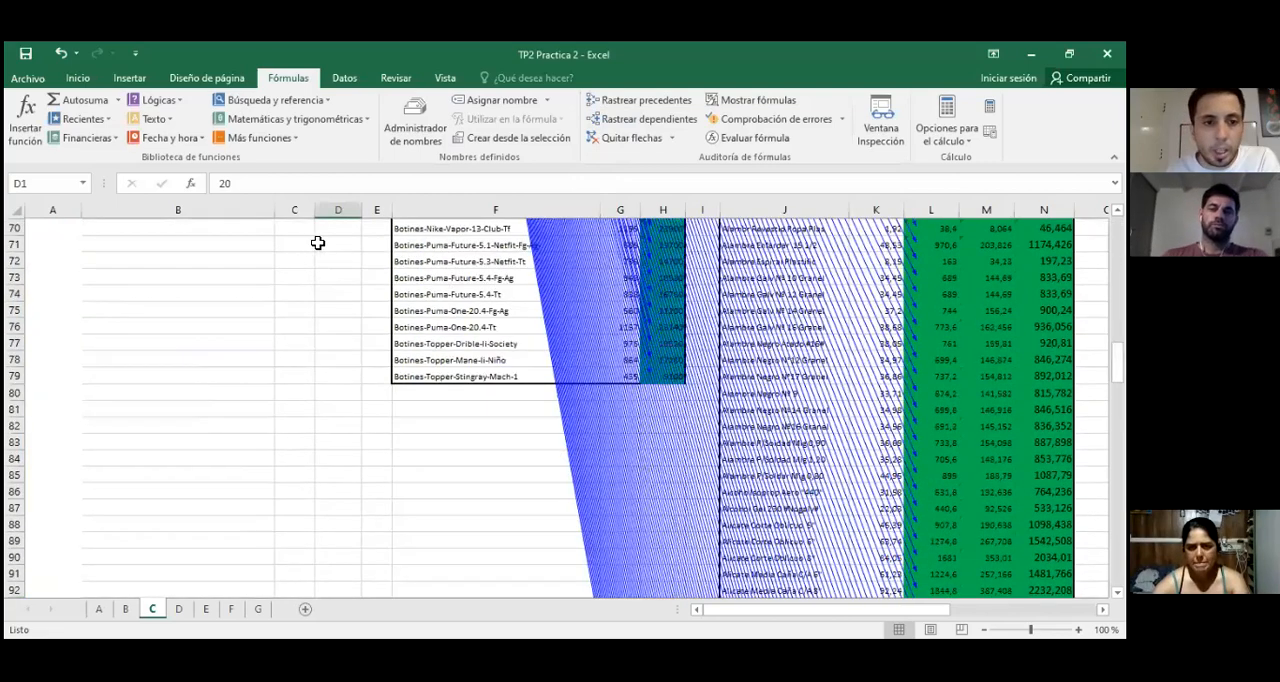
scroll(324, 240, up, 7)
scroll(659, 250, up, 16)
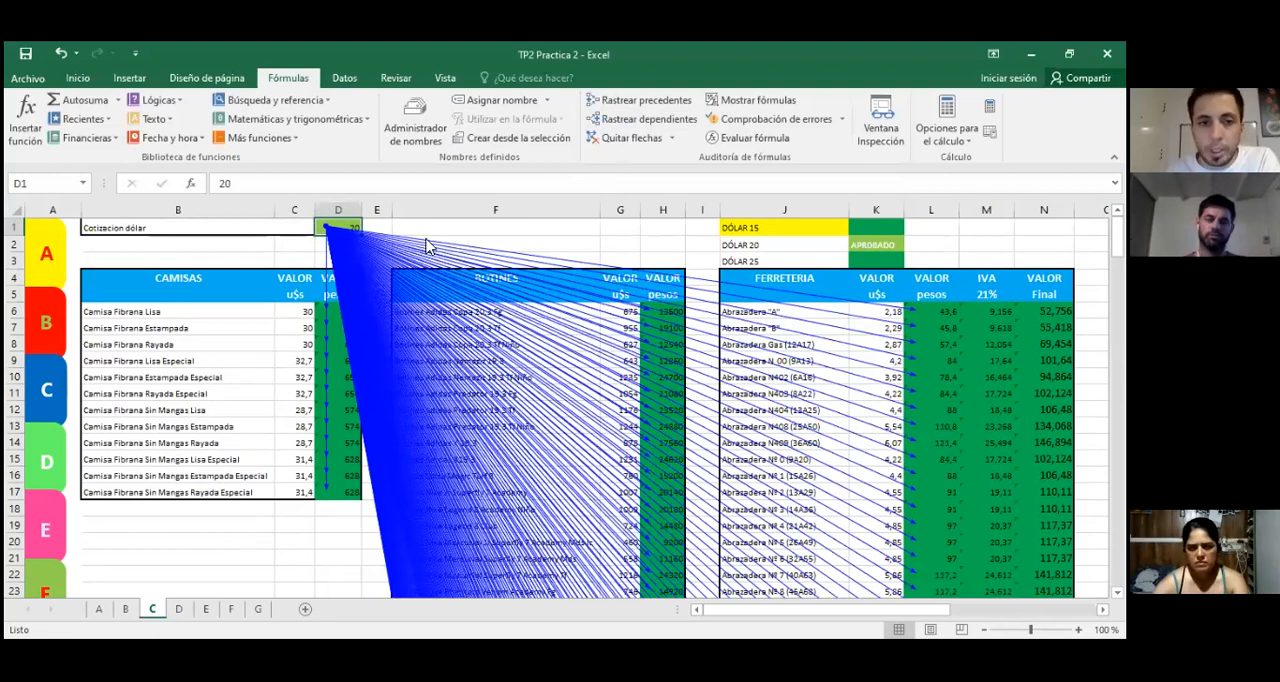
Step: Check L6's formula, extend D1's dependent trace by another level, and remove the trace arrows
click(919, 307)
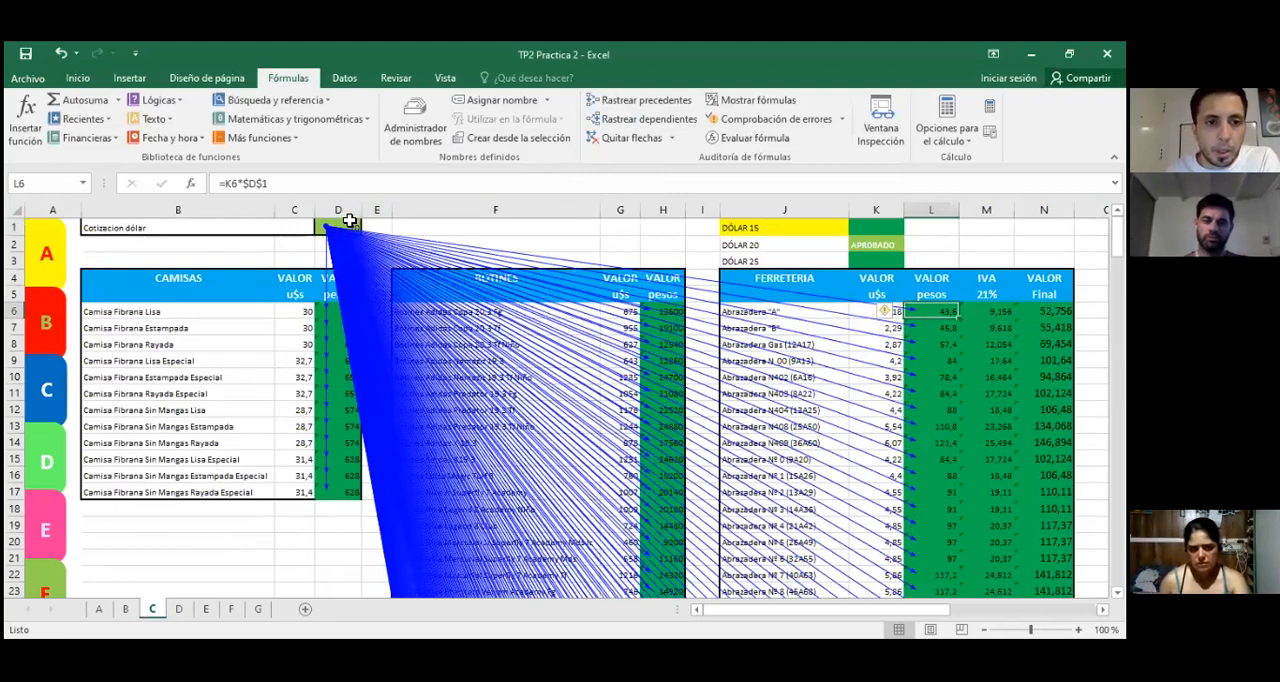
click(348, 225)
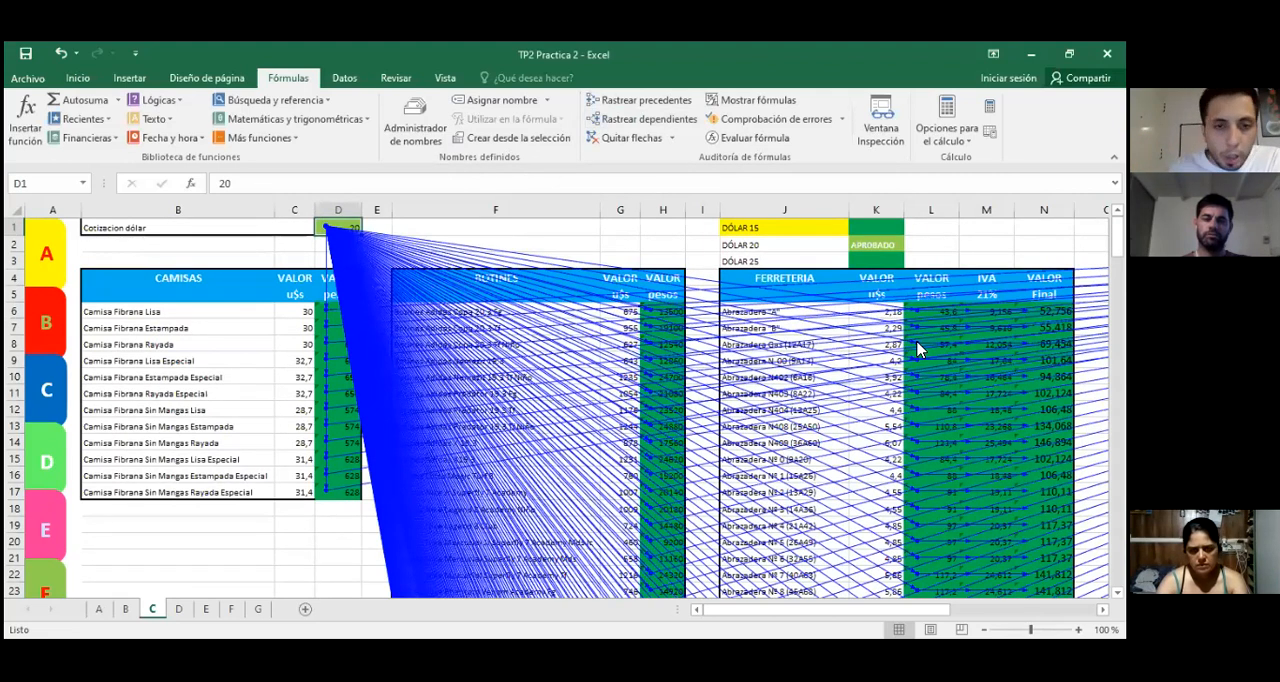
click(612, 137)
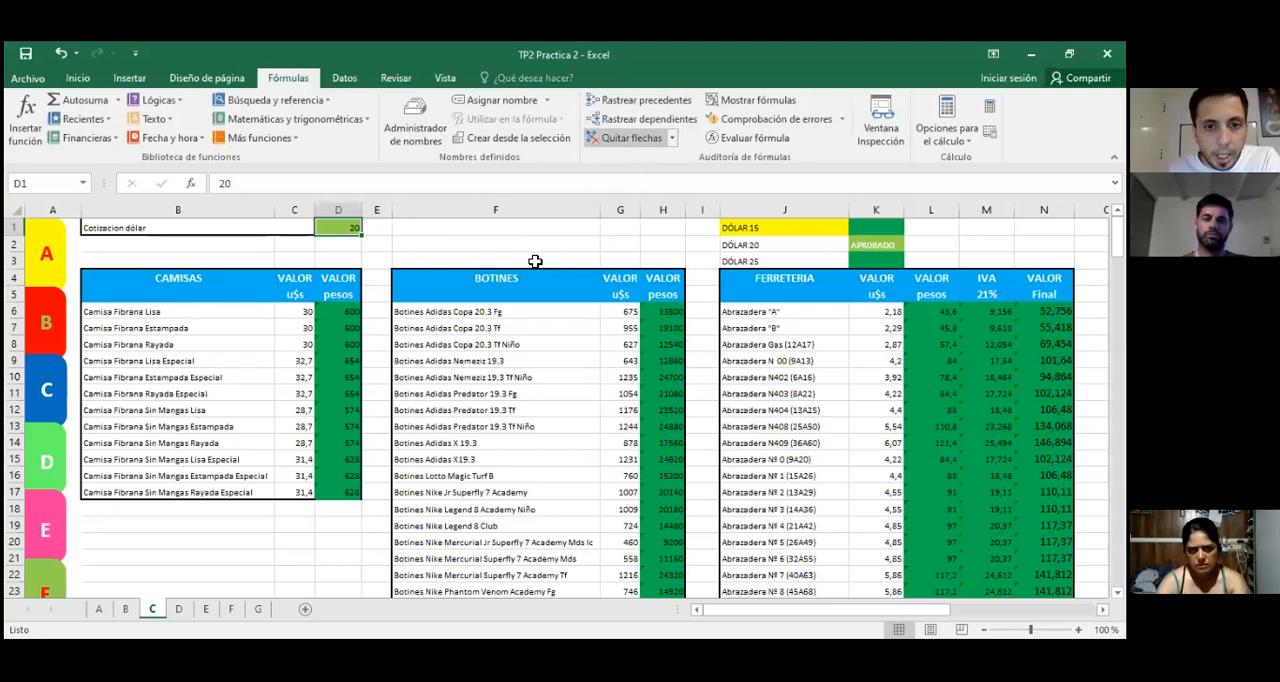
click(434, 256)
Step: Trace the direct dependents of the dollar rate in D1 again and clear the arrows
click(348, 227)
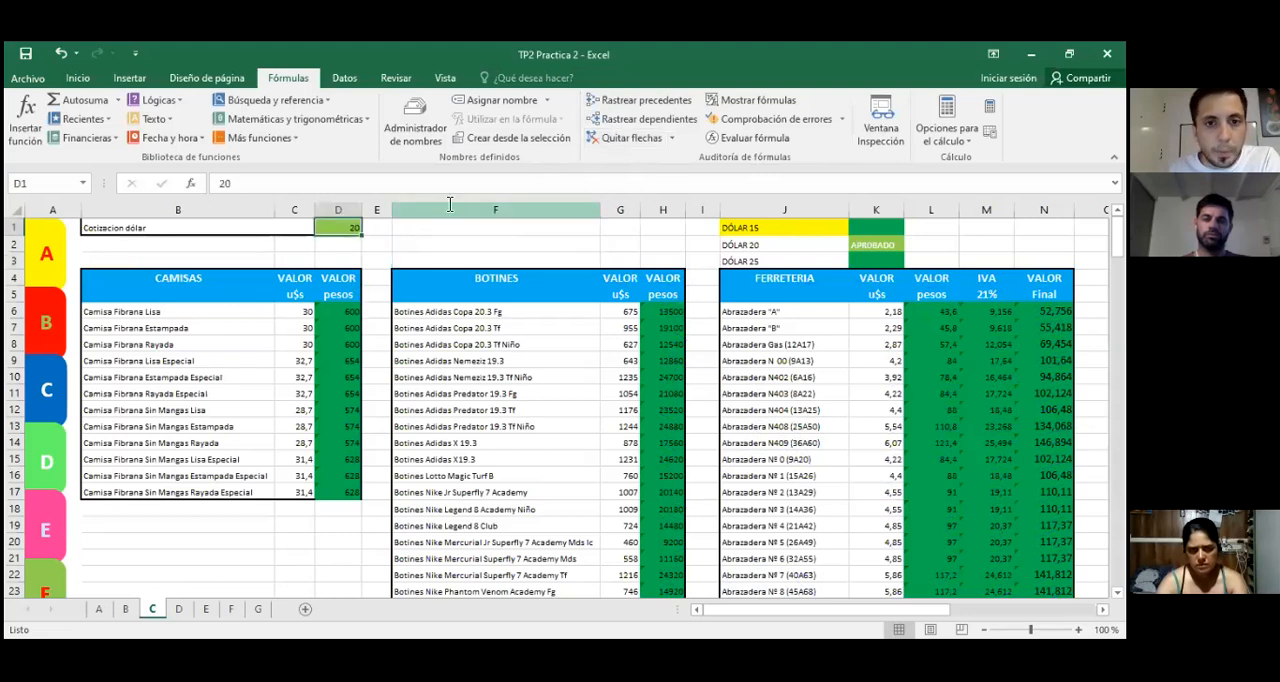
click(609, 120)
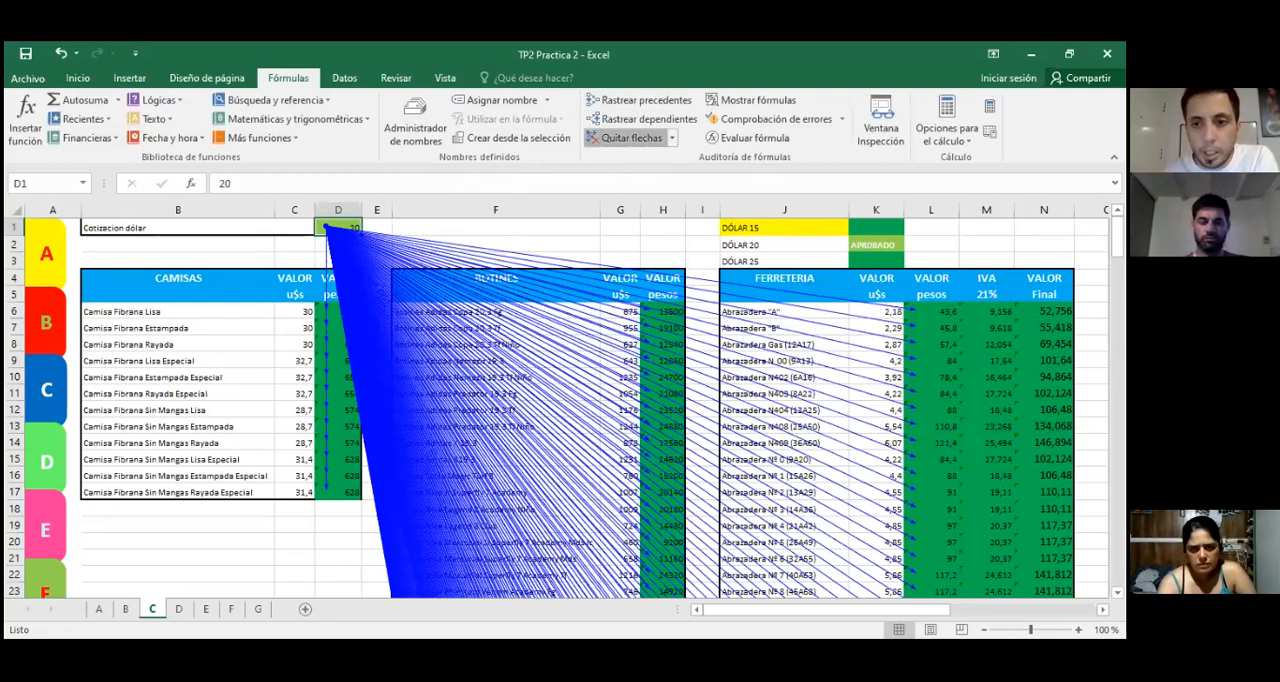
click(628, 137)
Step: Trace both the dependents and the precedents of the peso value in L6, and remove the arrows
click(940, 314)
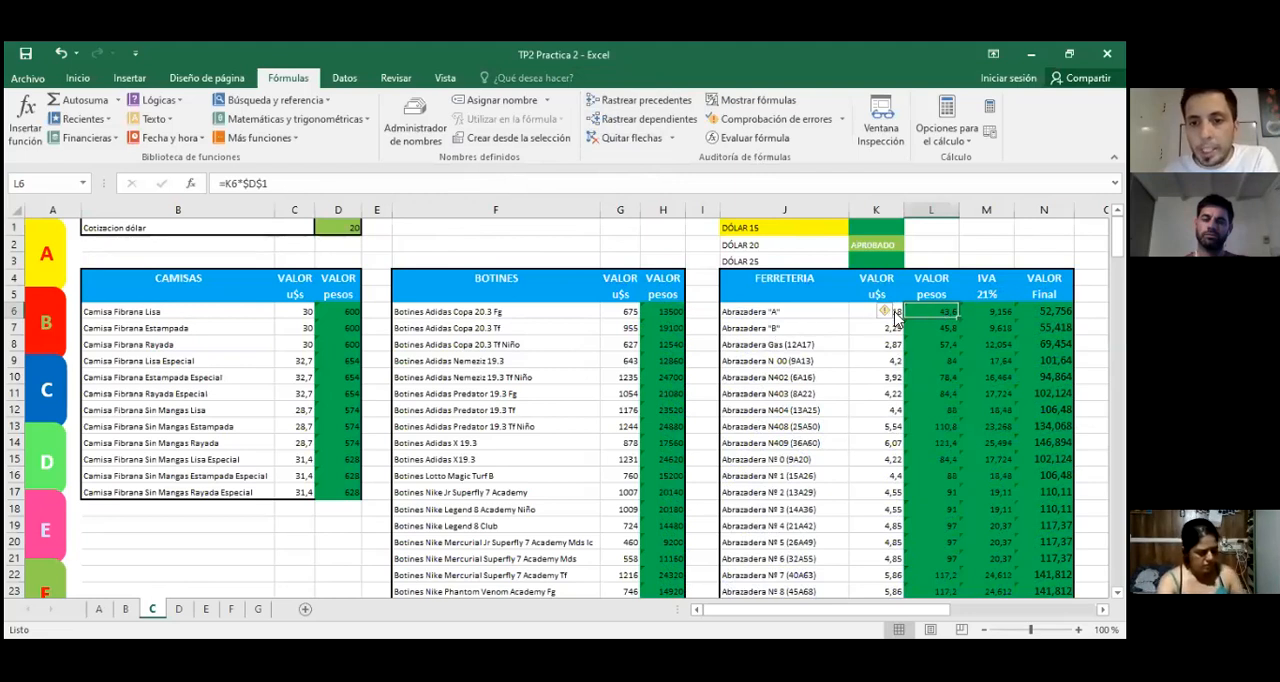
click(645, 120)
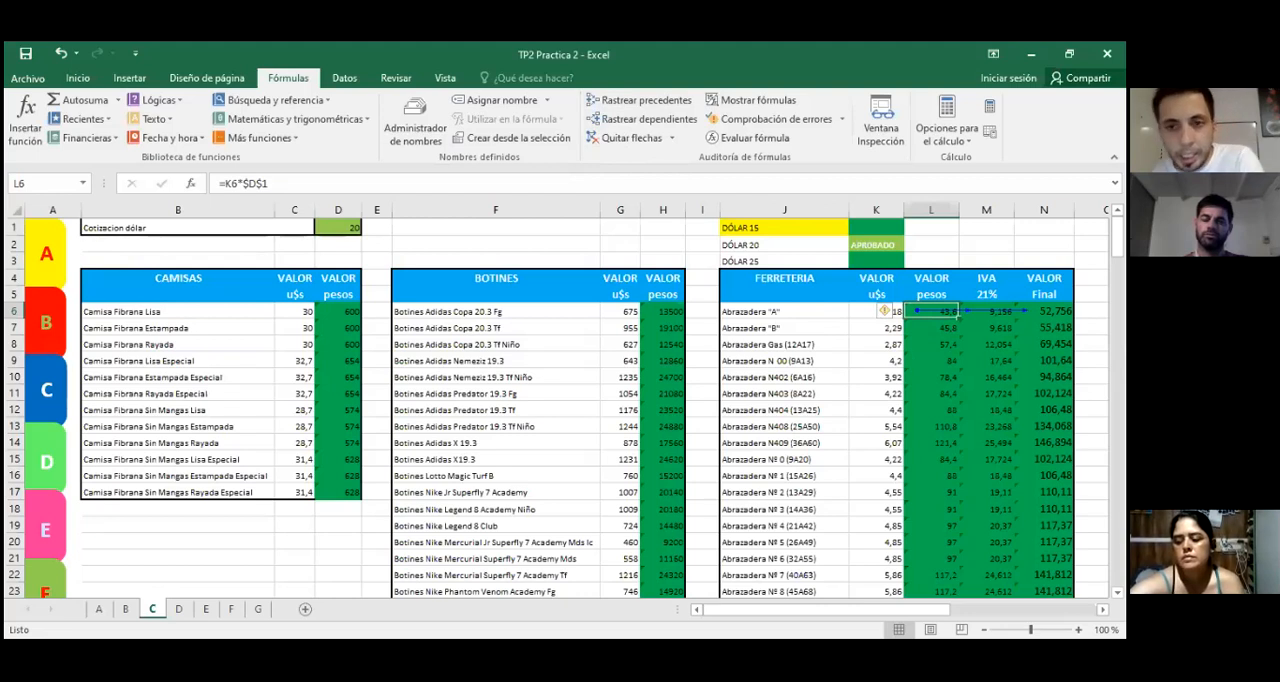
click(607, 105)
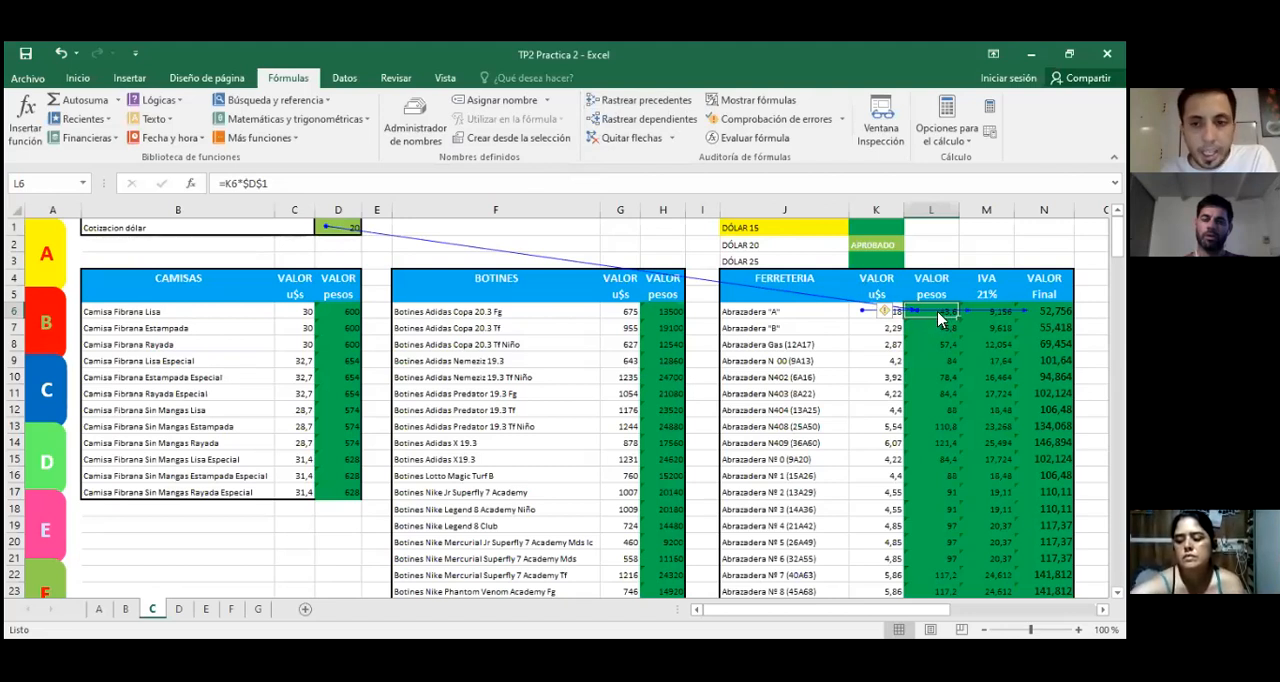
click(328, 231)
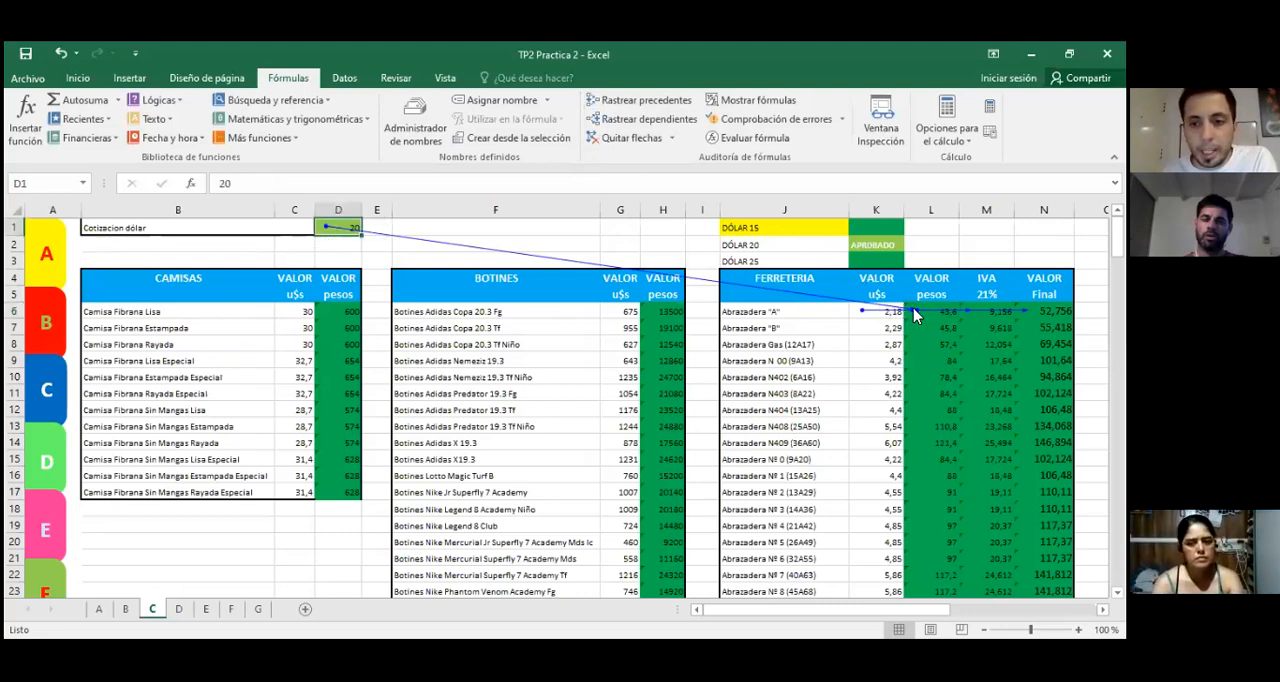
click(643, 141)
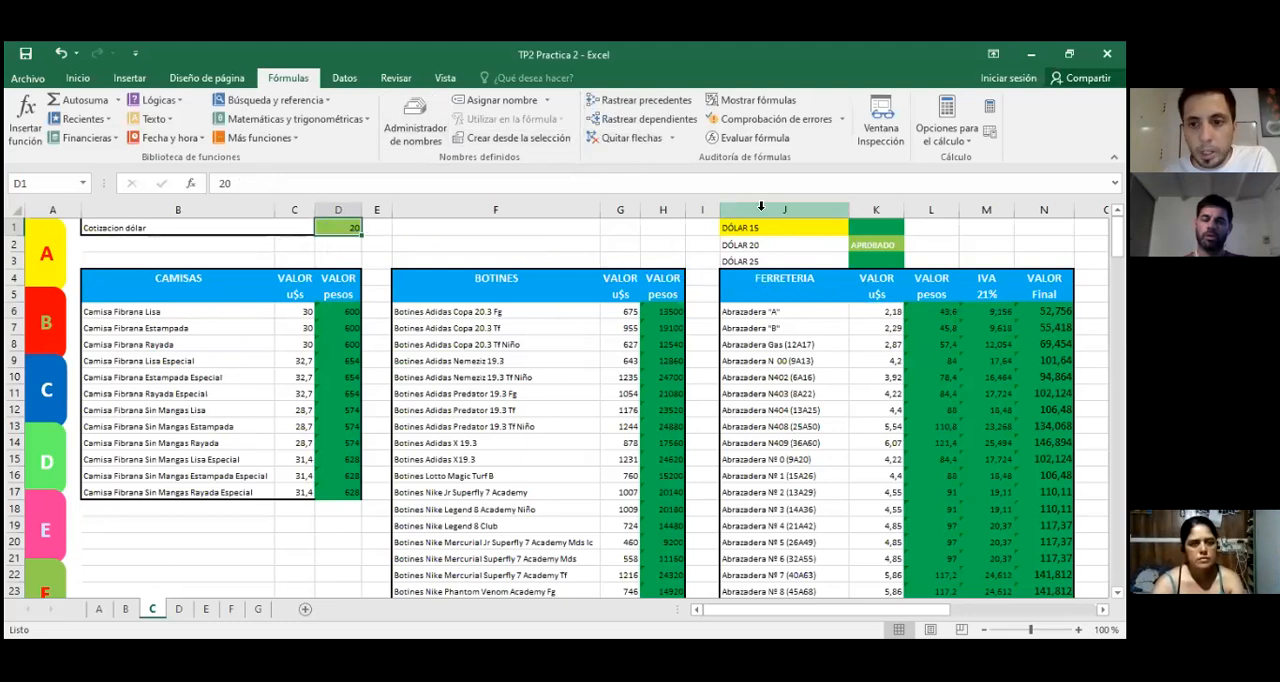
Step: Trace only the precedents of L6 and compare its formula with the source cells D1 and K6
click(925, 312)
click(628, 100)
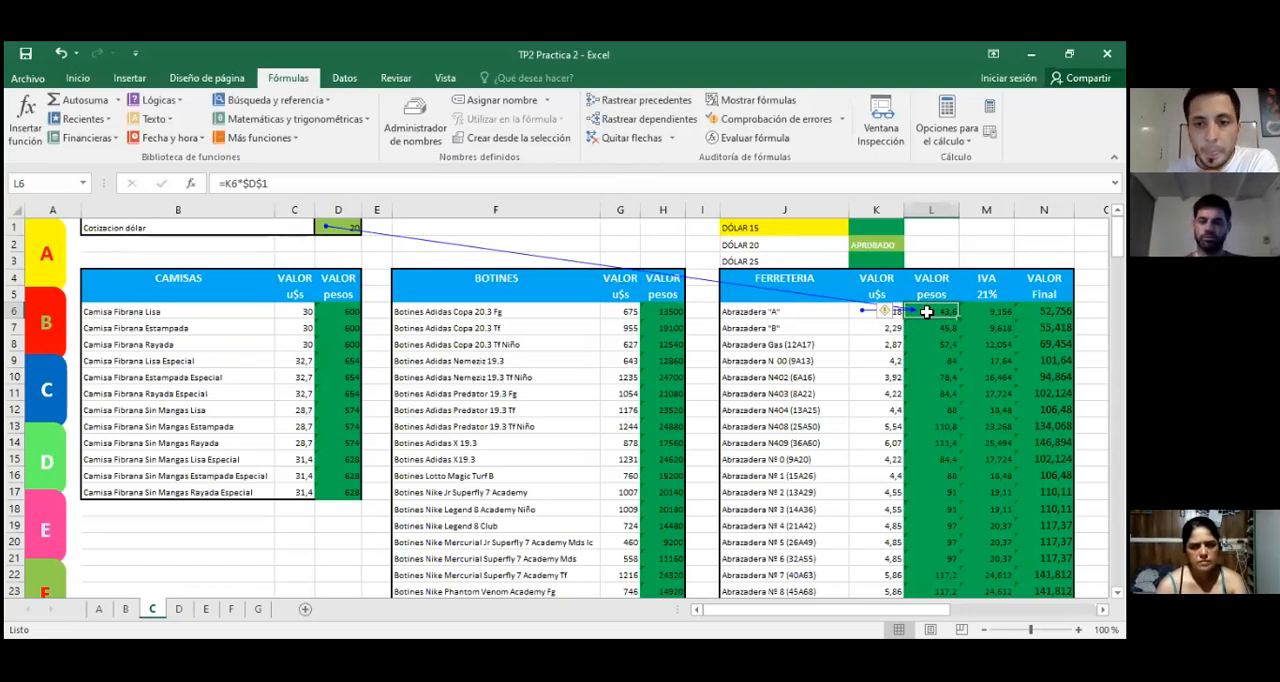
click(317, 228)
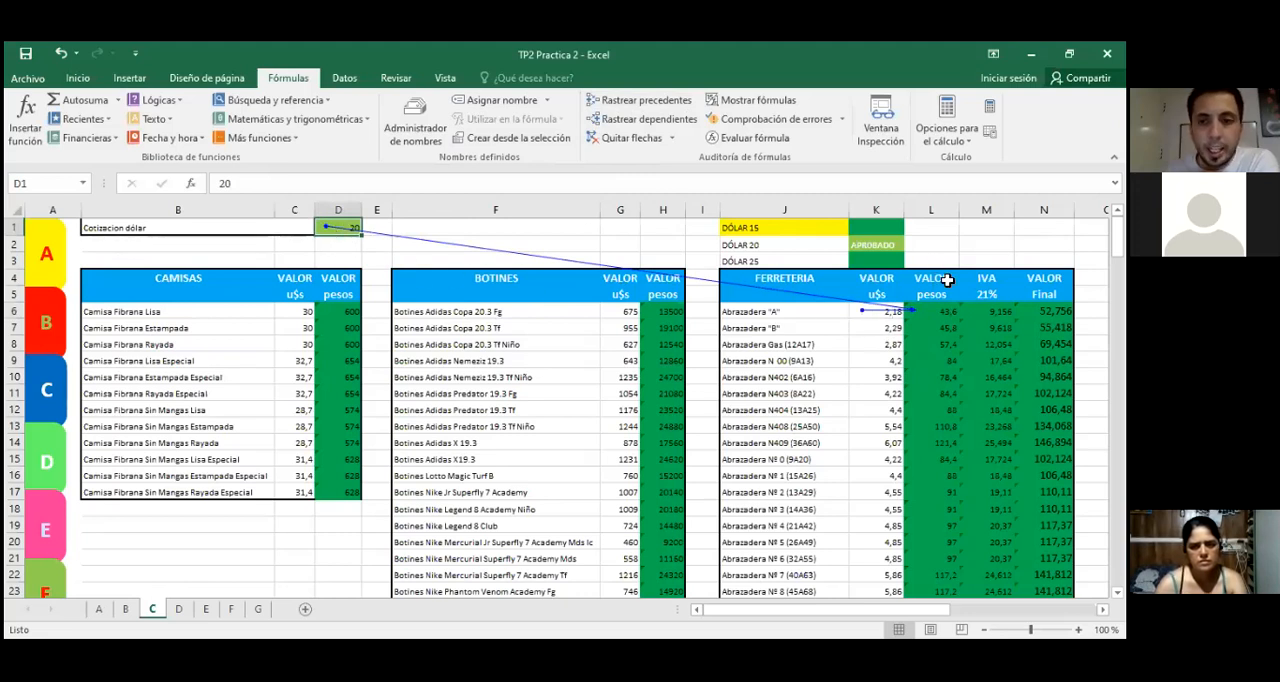
click(935, 314)
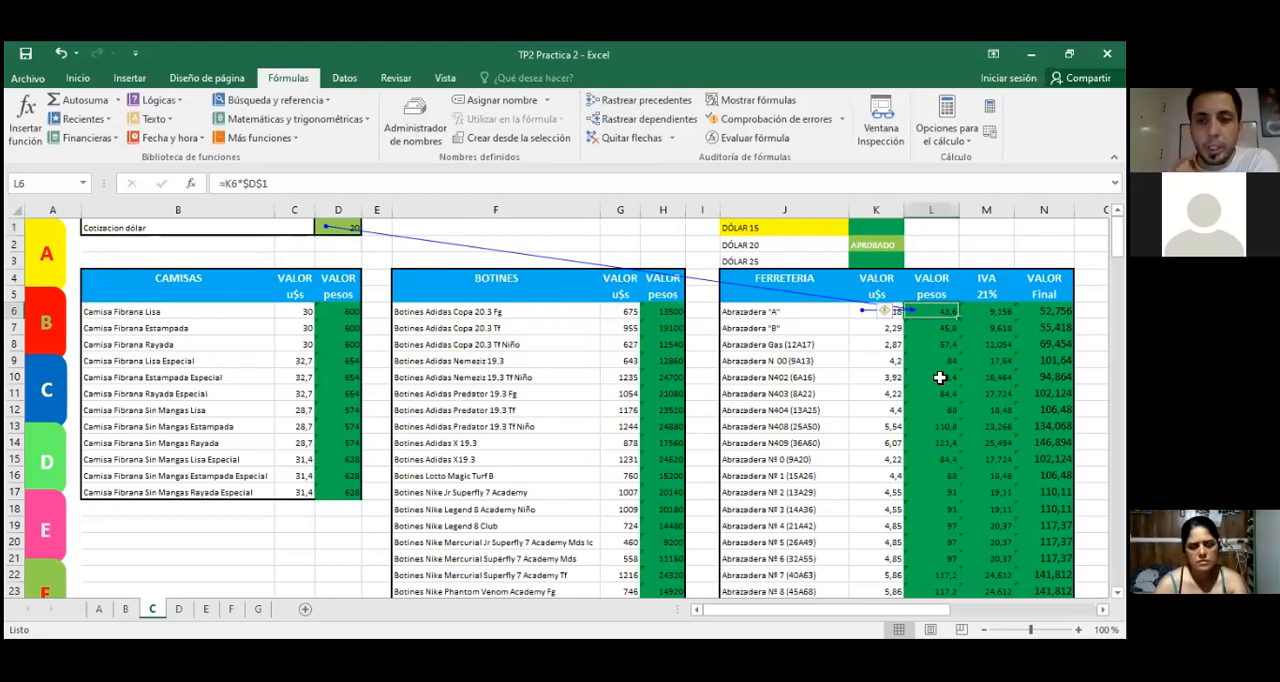
click(325, 228)
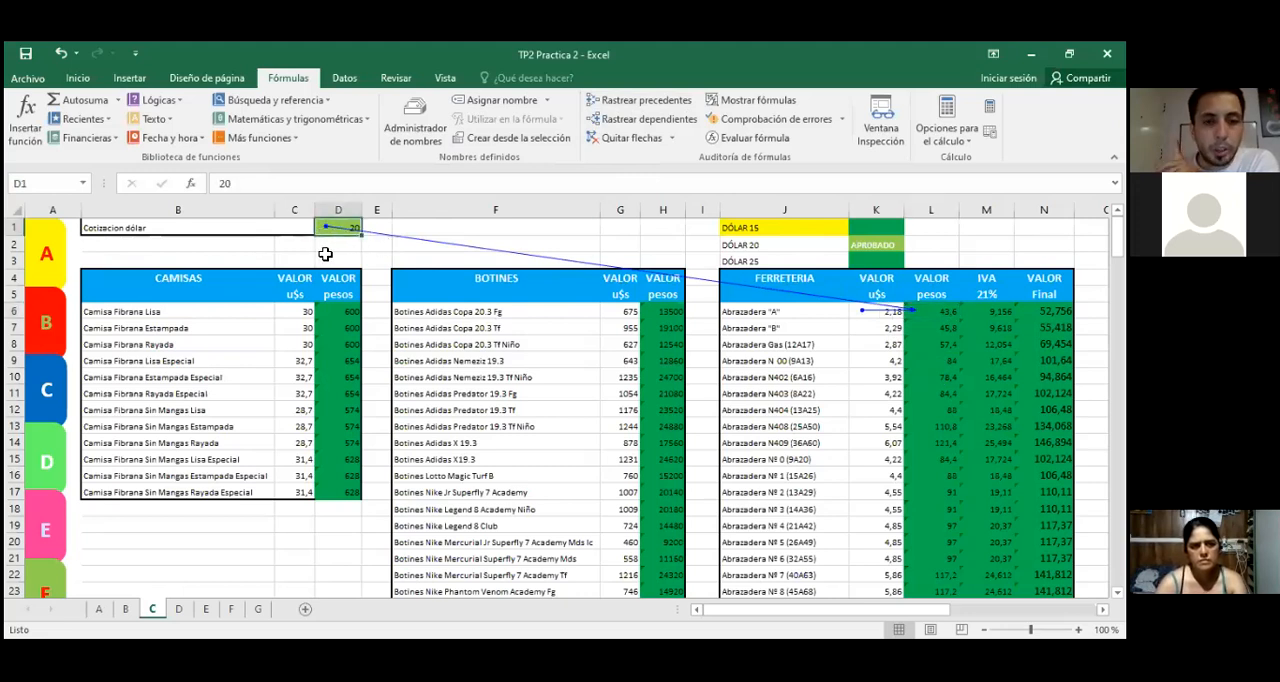
click(851, 328)
click(857, 310)
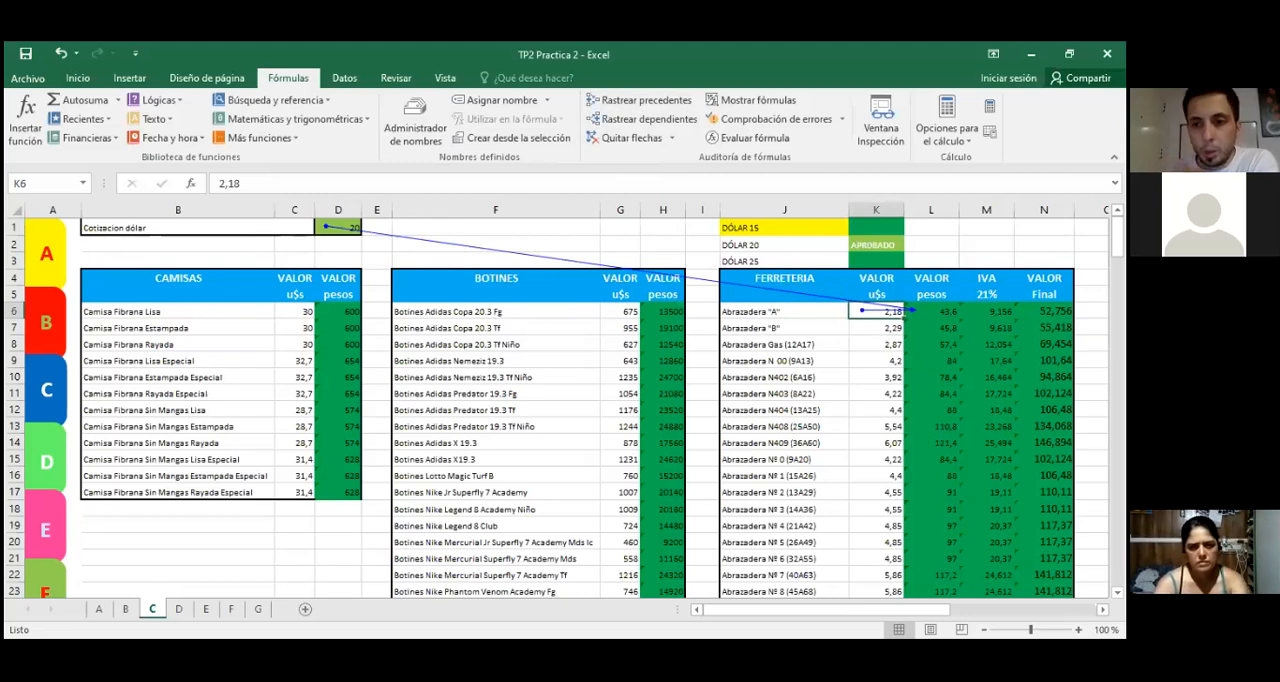
click(945, 311)
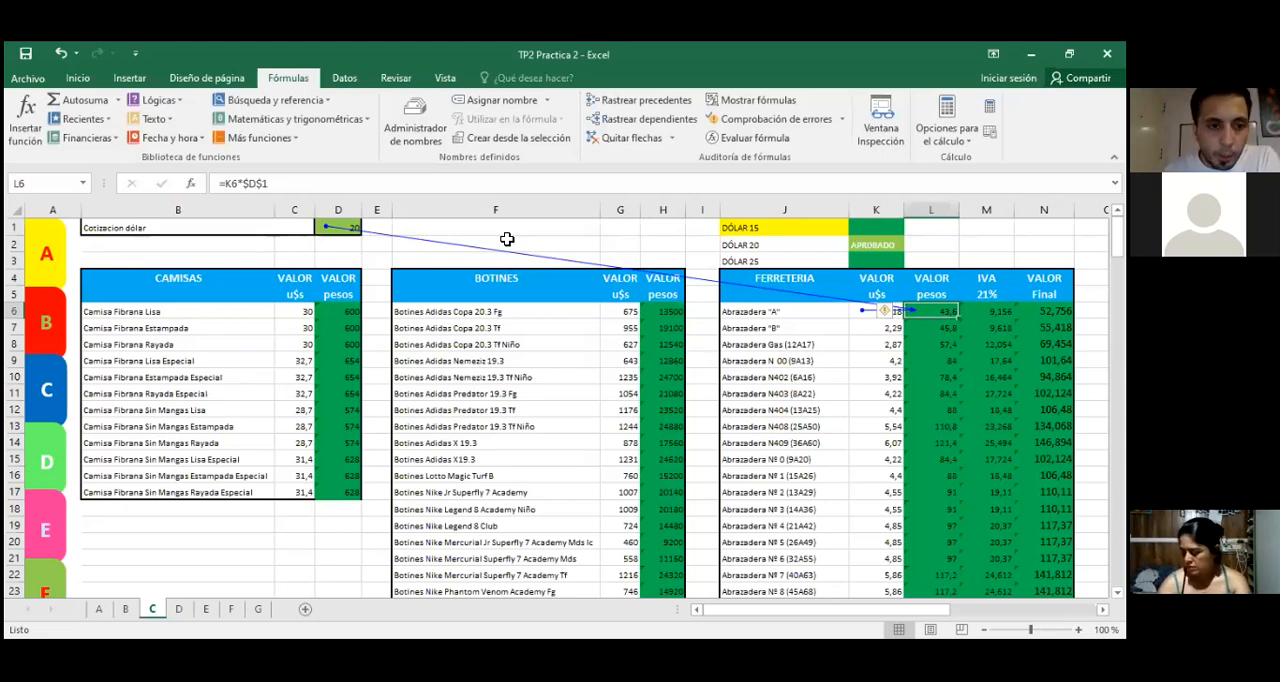
Step: Open sheet D and find the PUNTO D instructions in the TP2 practice PDF in Acrobat Reader
click(40, 455)
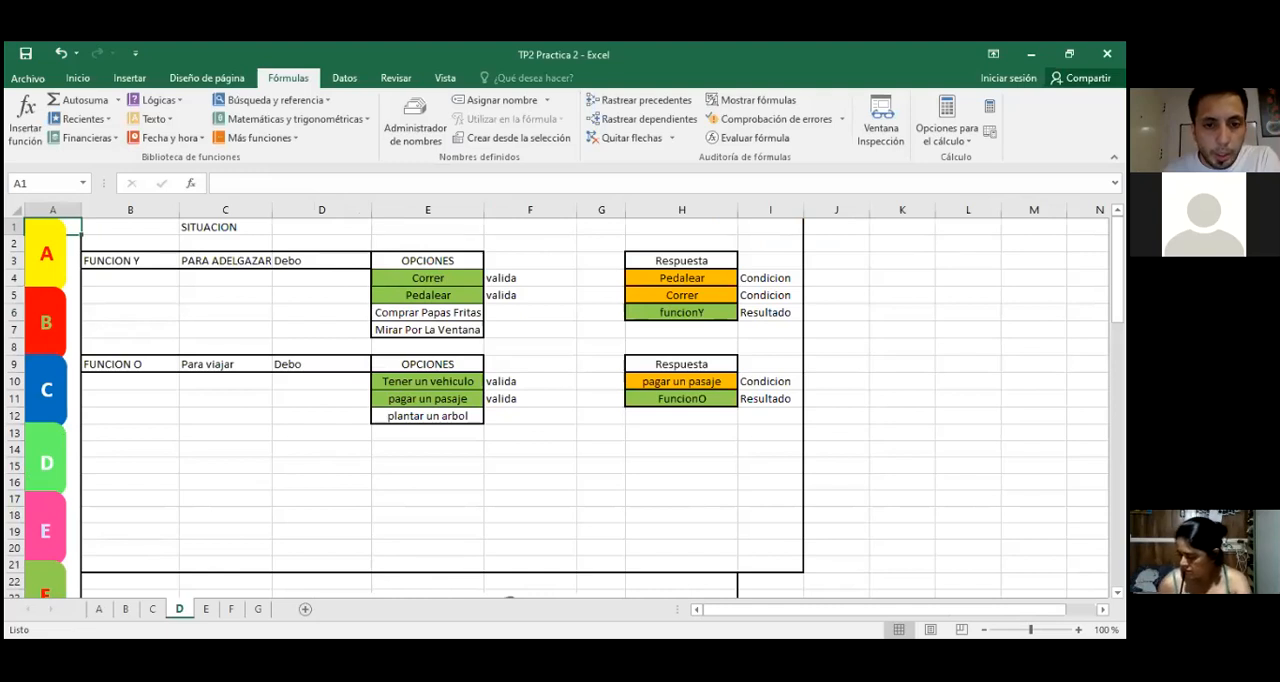
key(alt+Tab)
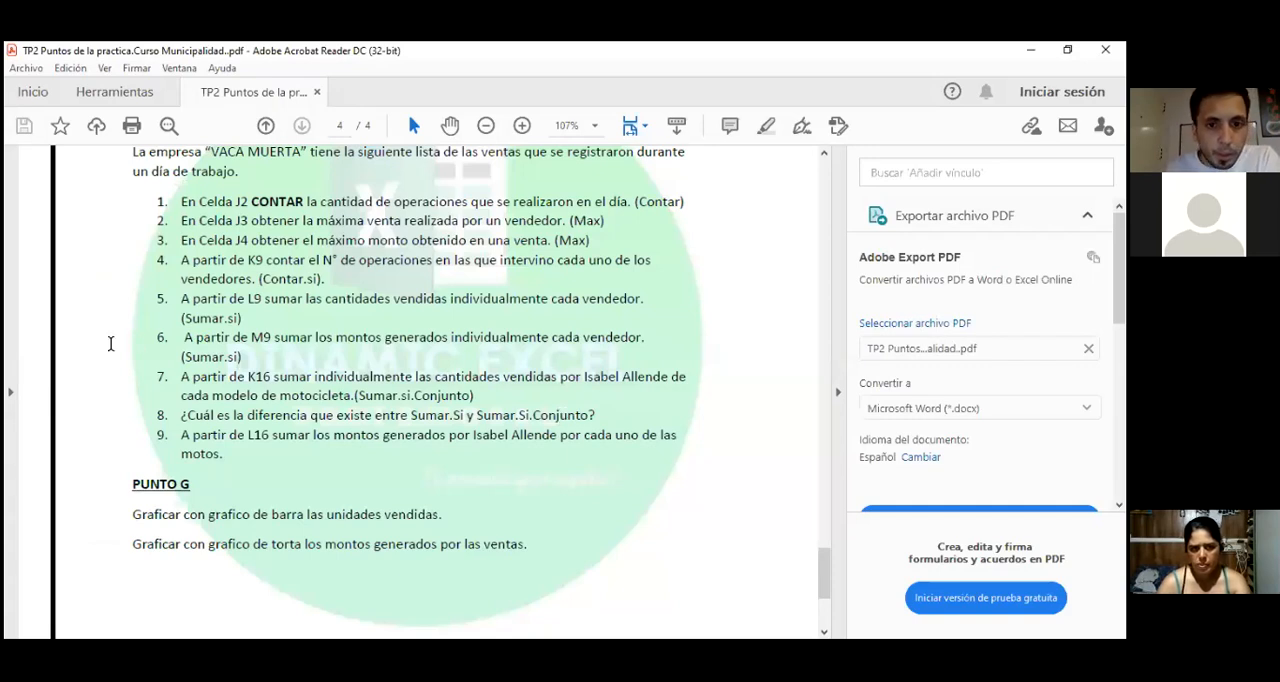
scroll(339, 313, up, 3)
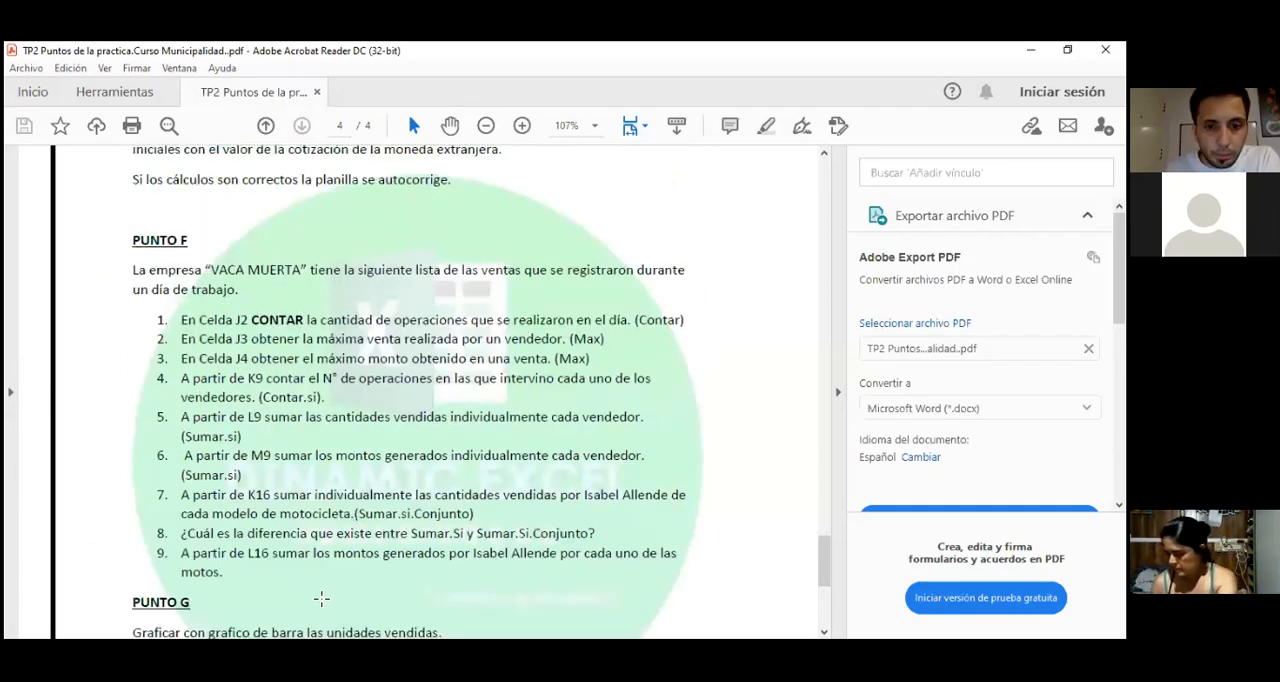
scroll(345, 422, up, 5)
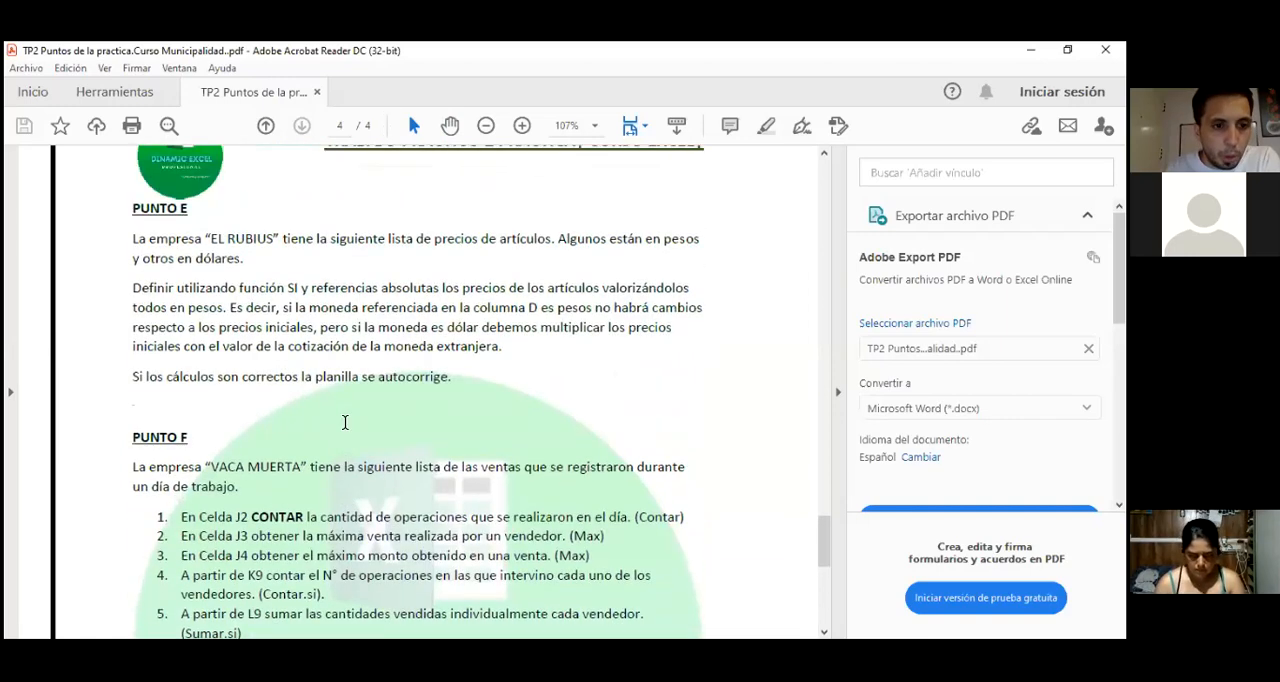
scroll(345, 422, up, 14)
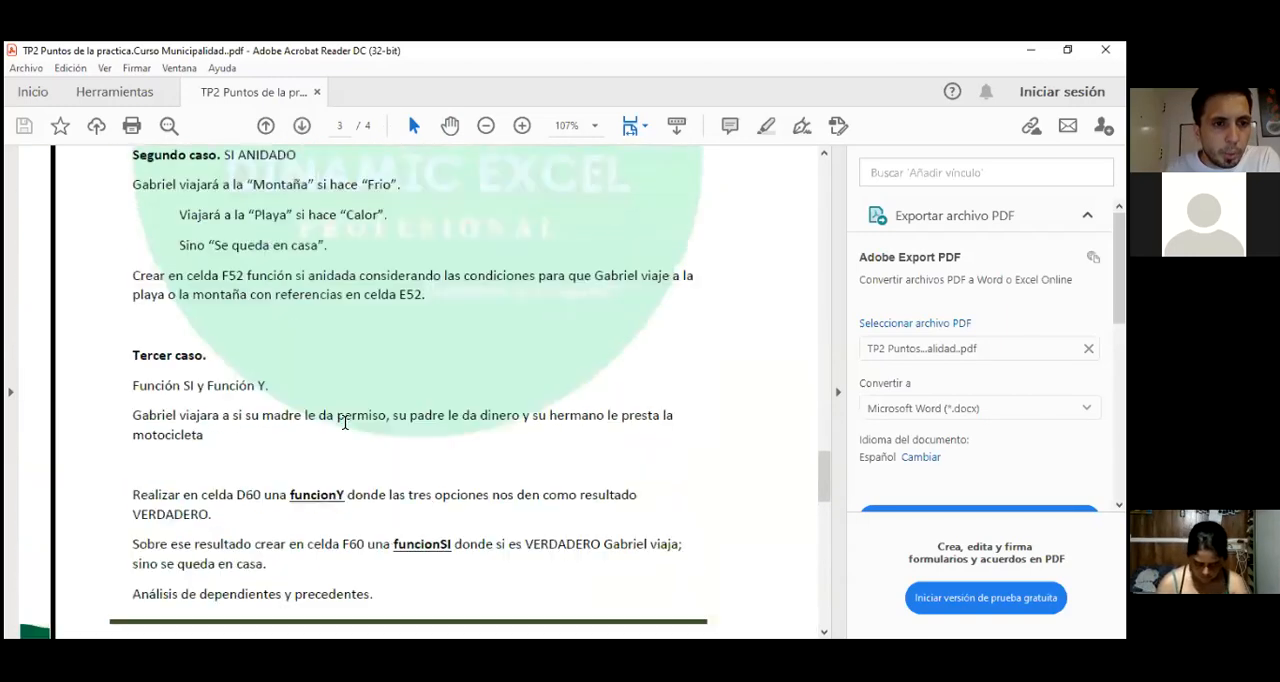
scroll(345, 422, up, 12)
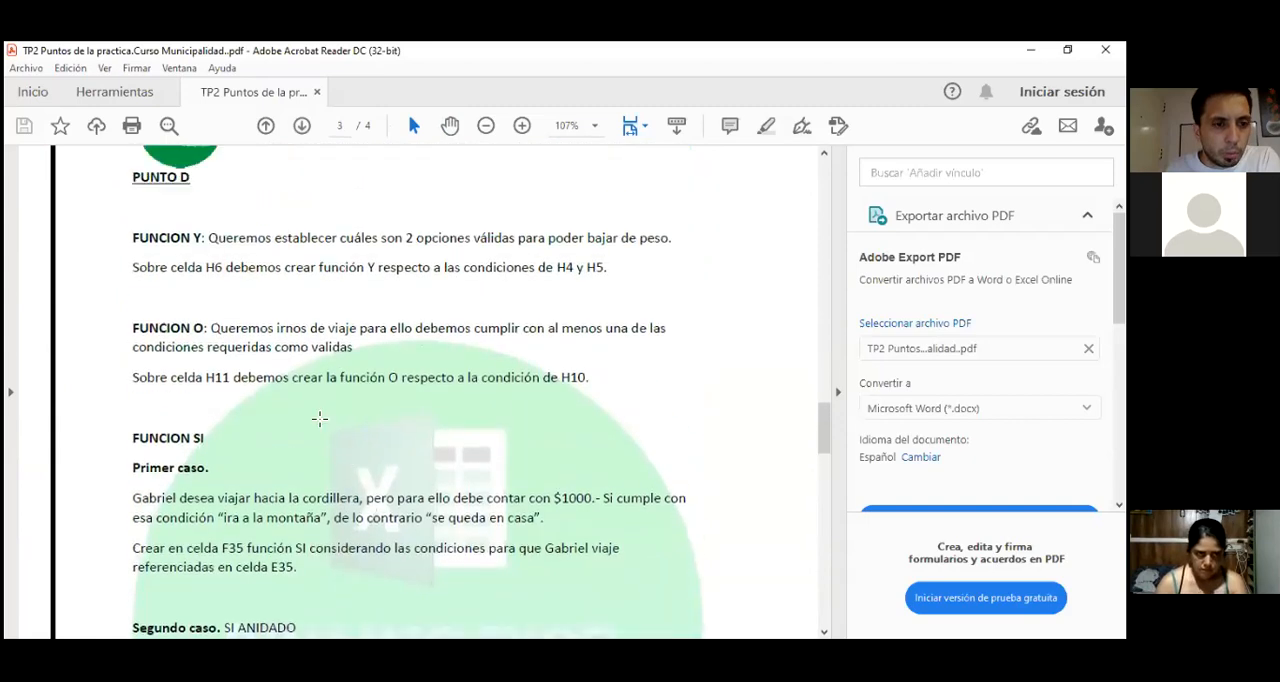
Step: Compare sheet D with the PDF and select the PUNTO D text covering FUNCION Y and FUNCION O
key(alt+Tab)
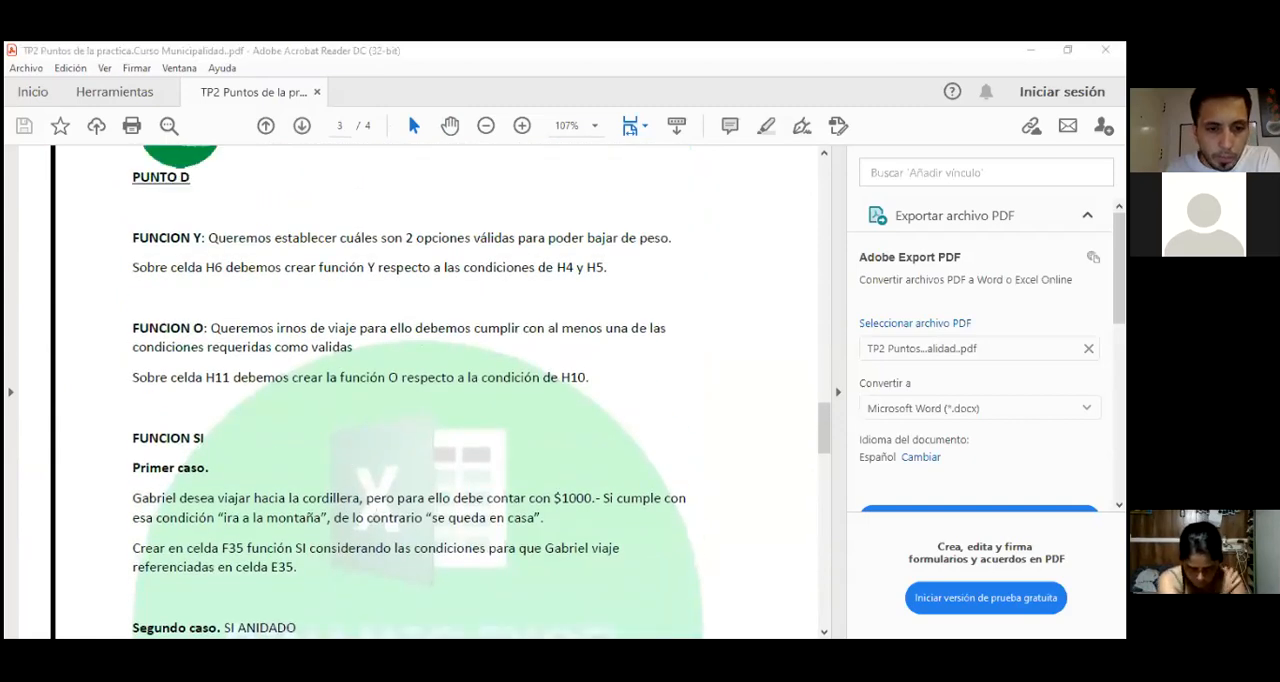
scroll(308, 402, up, 8)
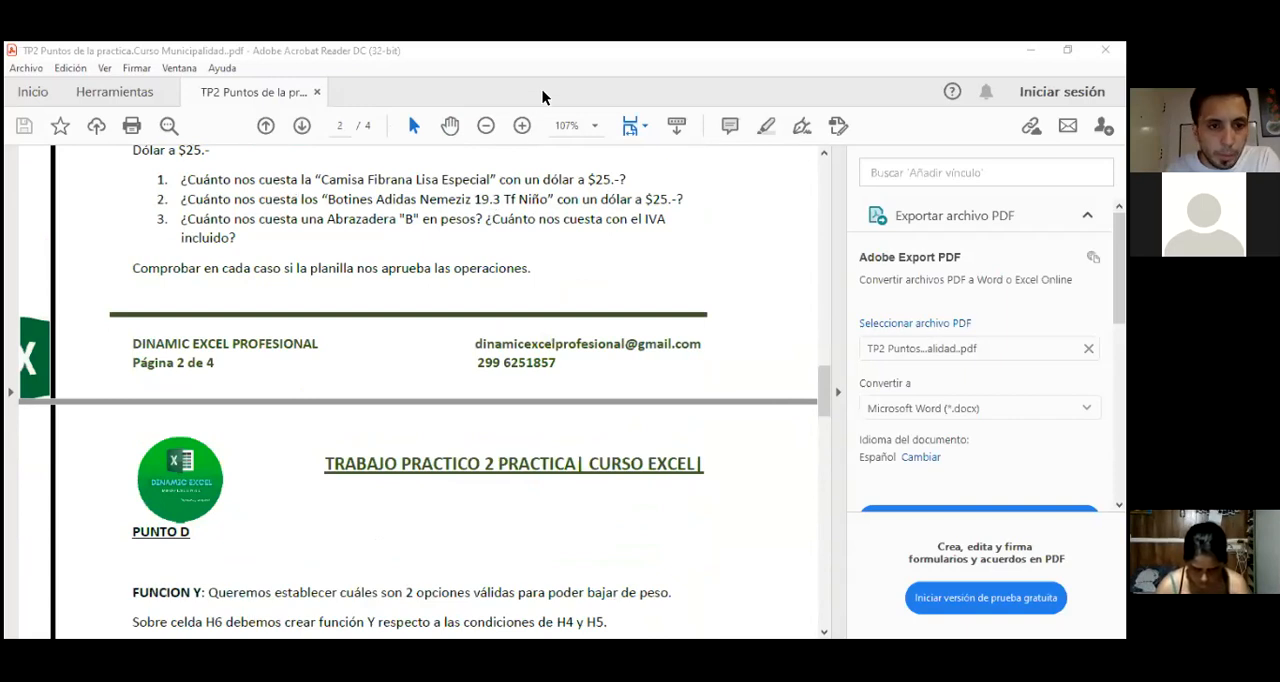
key(alt+Tab)
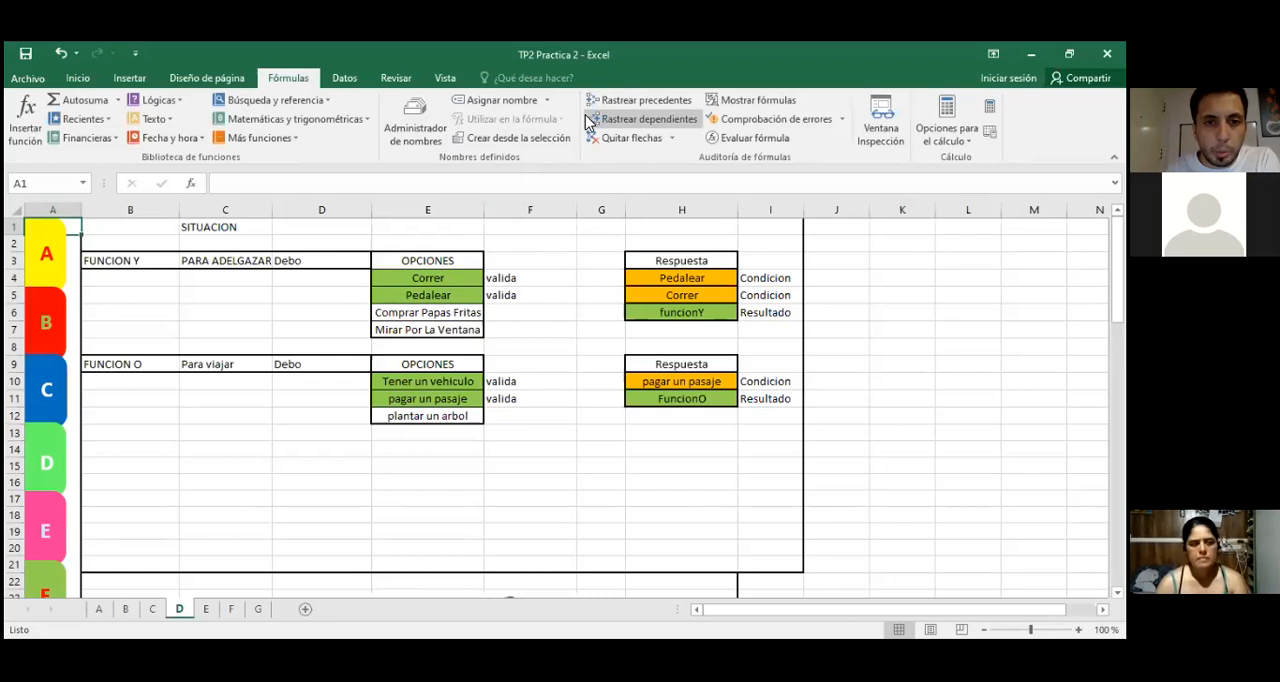
key(alt+Tab)
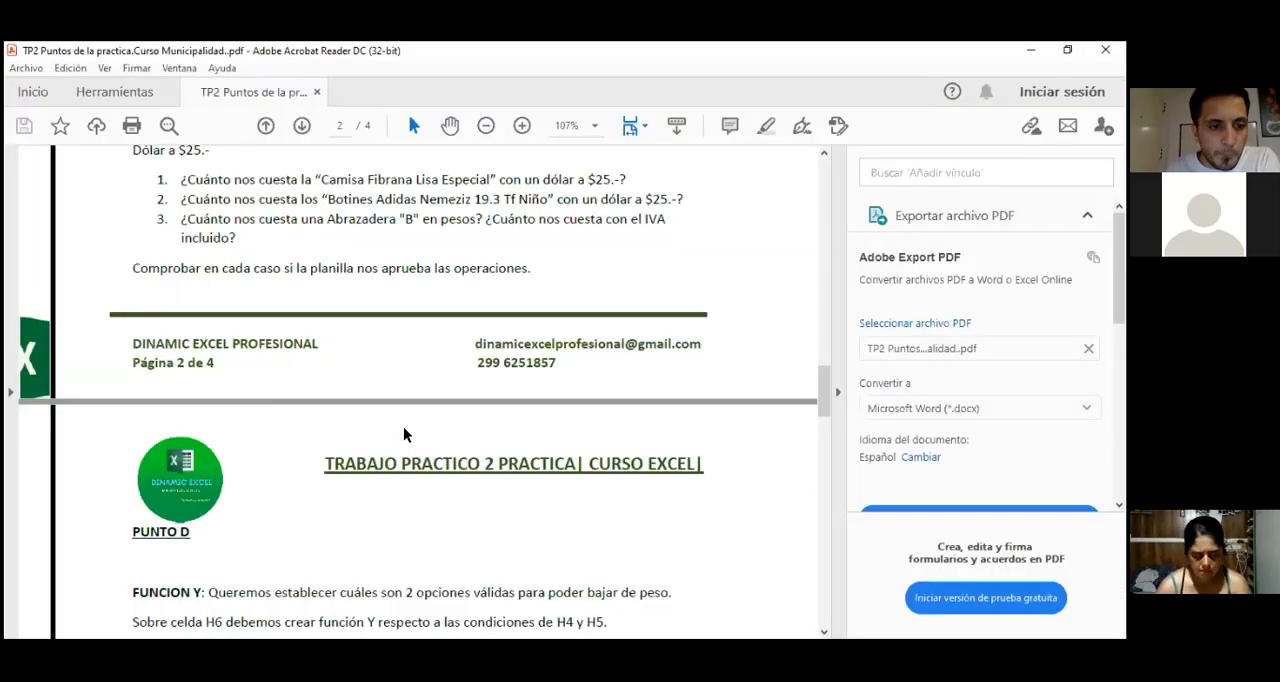
scroll(400, 440, down, 2)
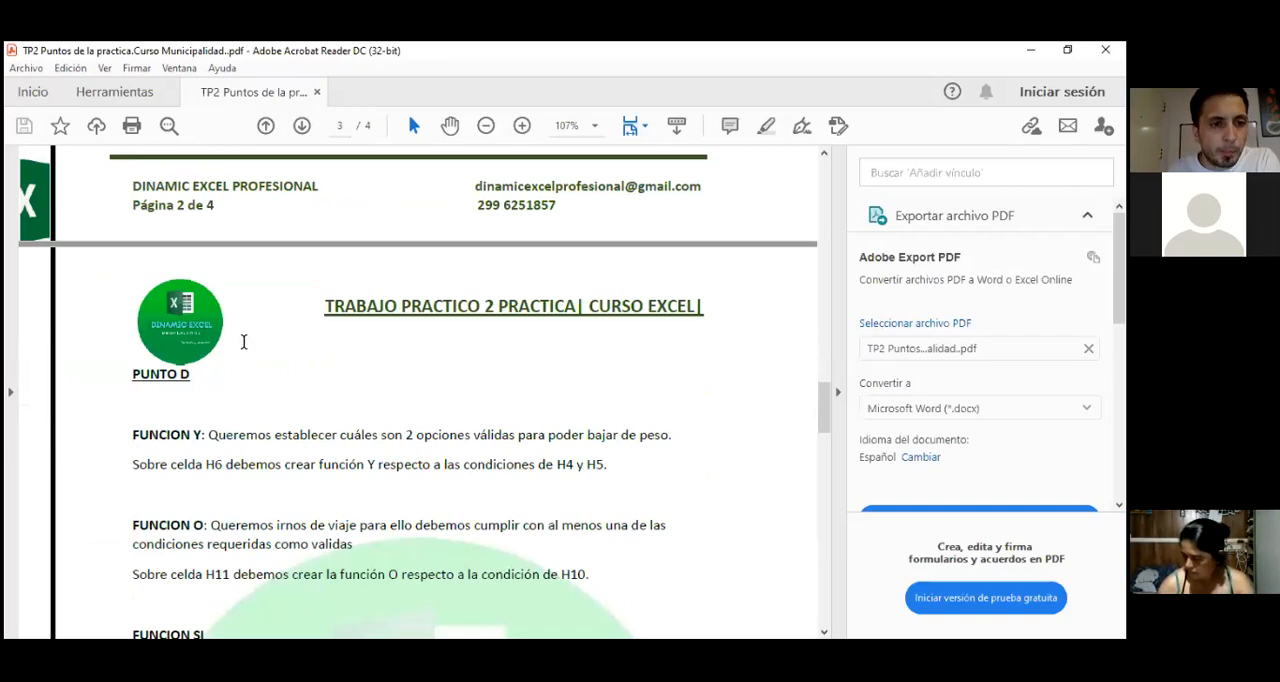
scroll(244, 342, down, 2)
drag(130, 257, 613, 473)
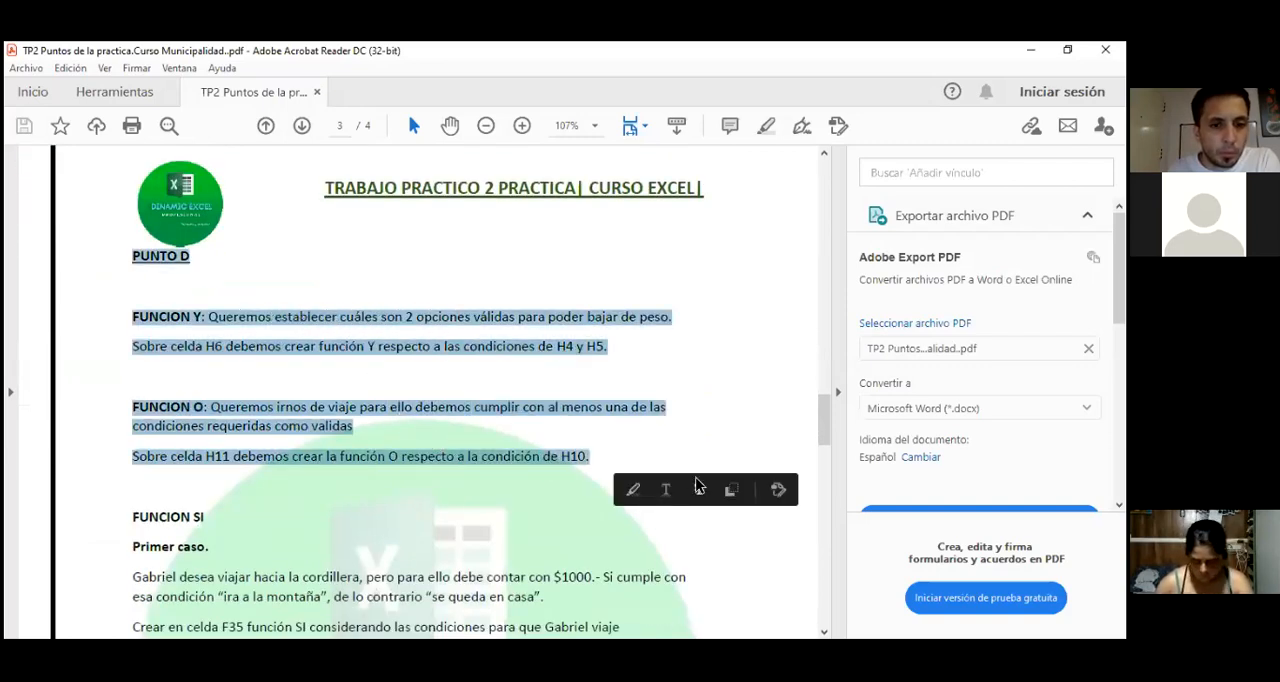
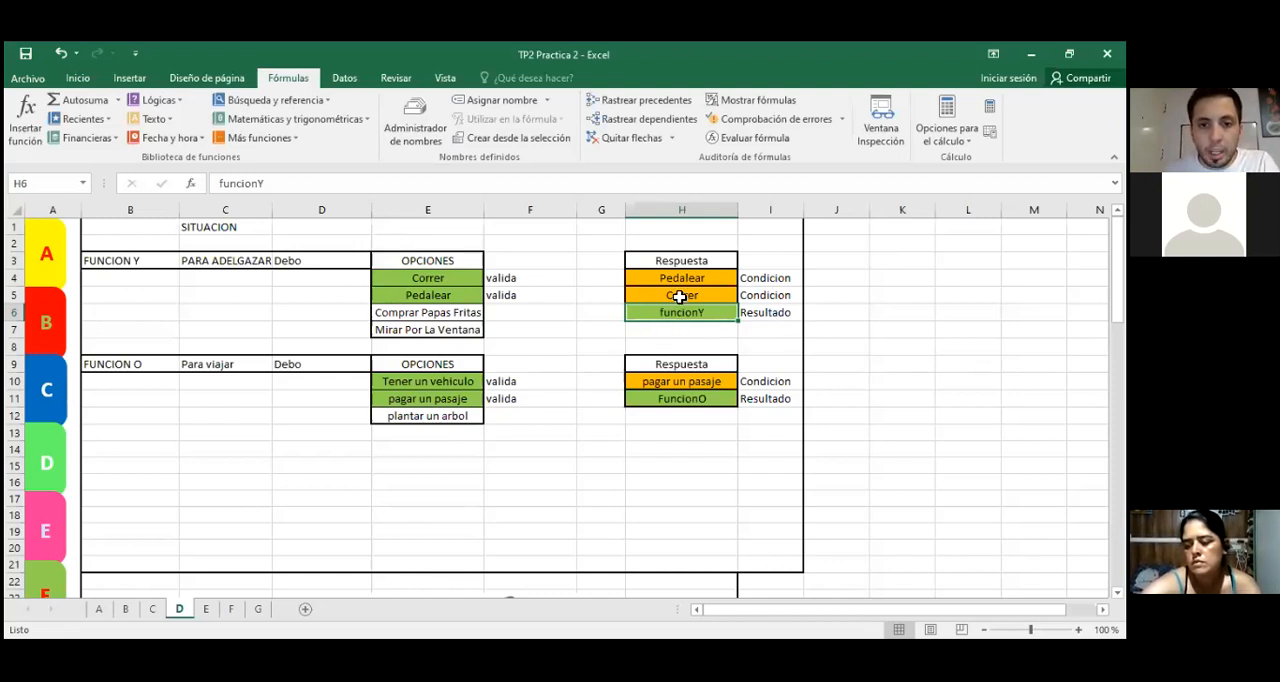
Step: Examine the FUNCION Y condition cells H4 and H5 and the four options listed in E4:E7
click(670, 297)
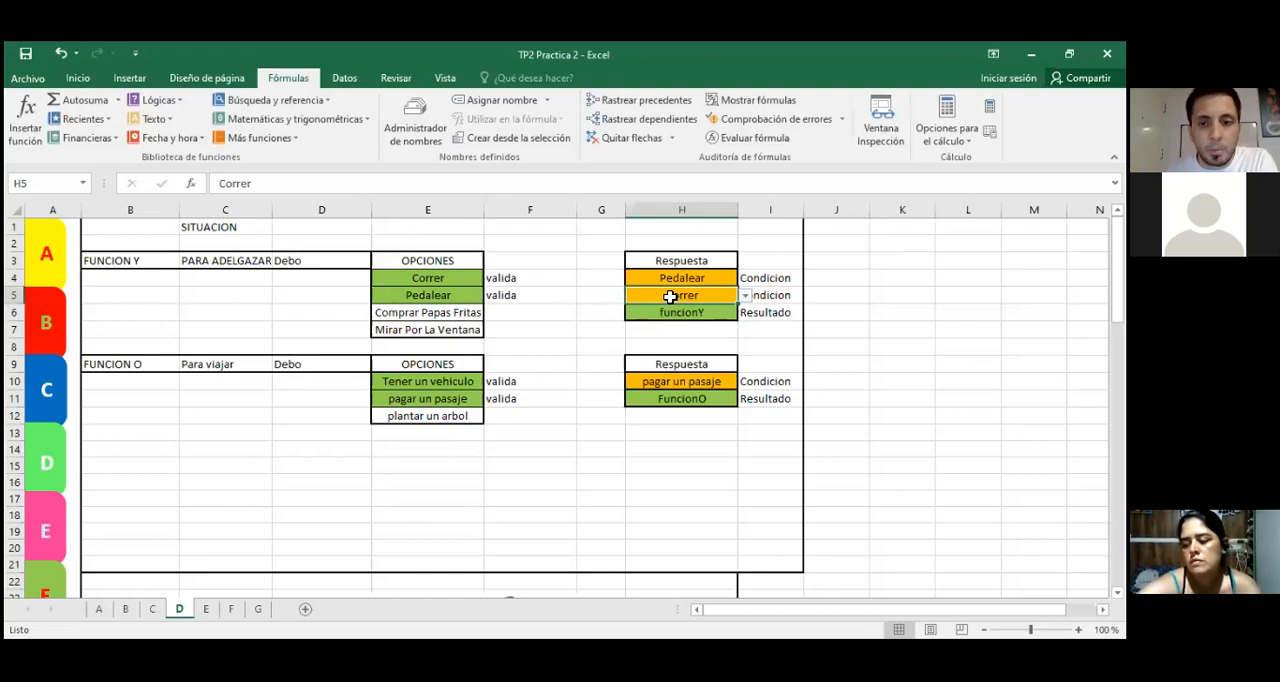
click(668, 282)
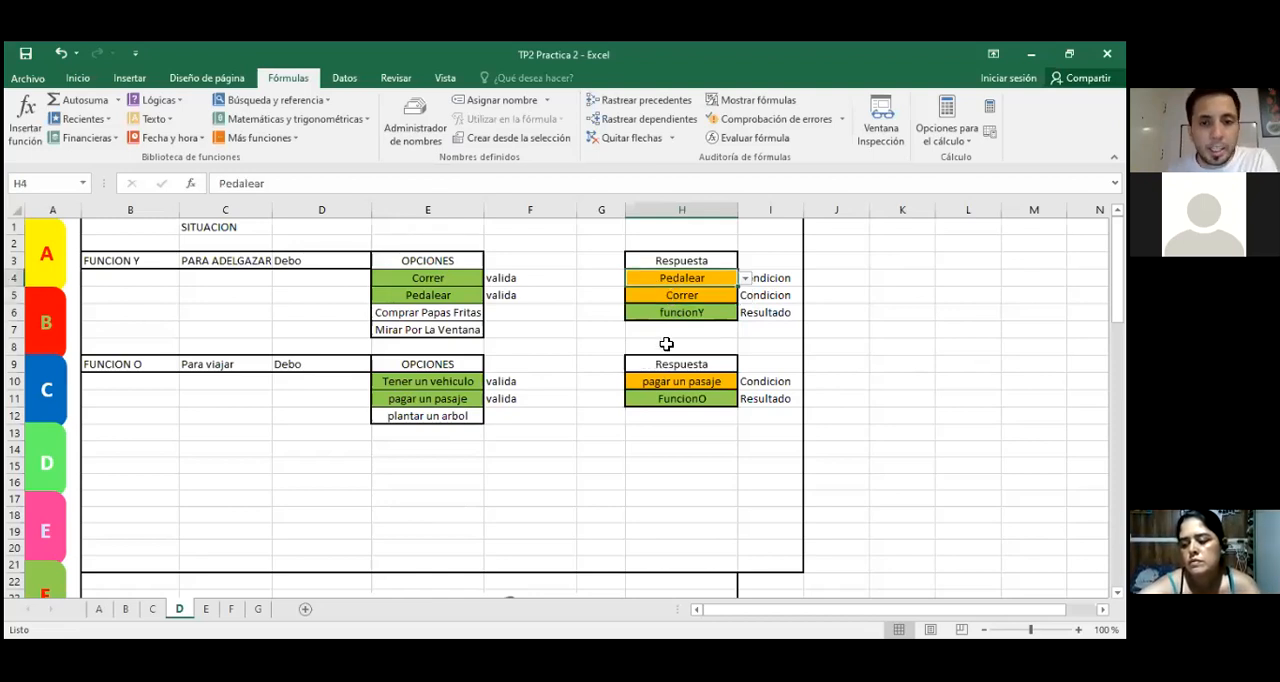
drag(449, 283, 448, 330)
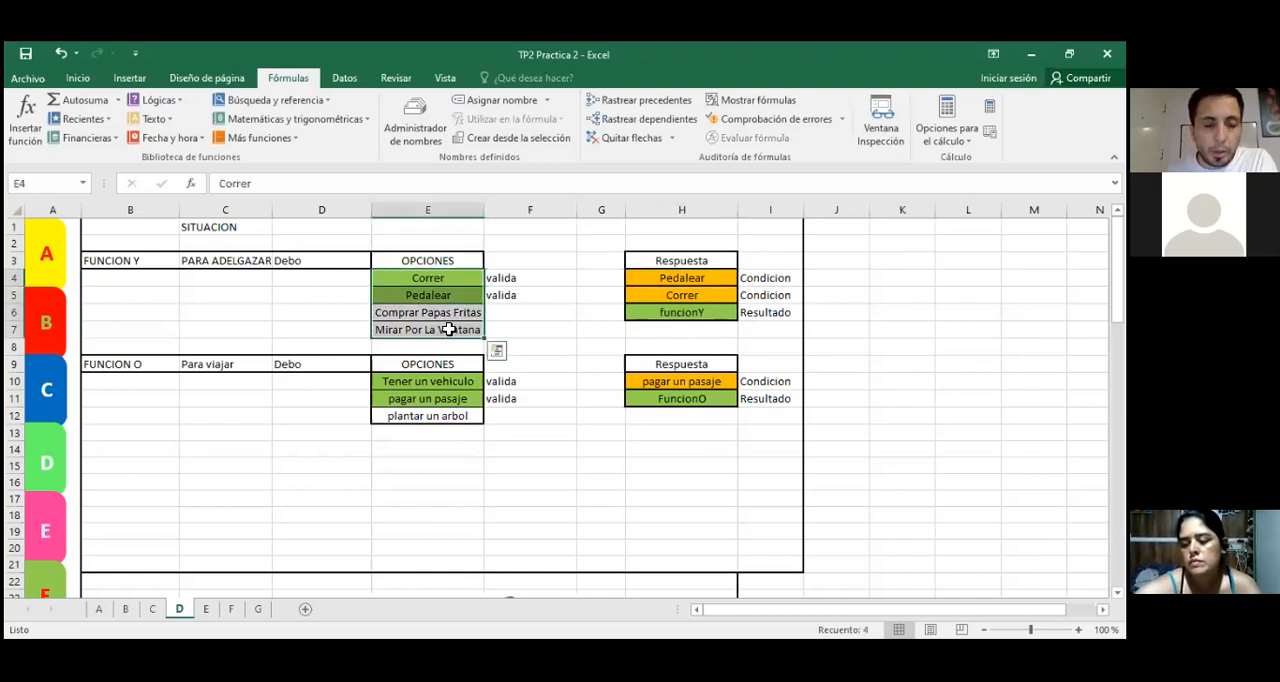
click(454, 279)
click(449, 298)
click(449, 315)
click(445, 328)
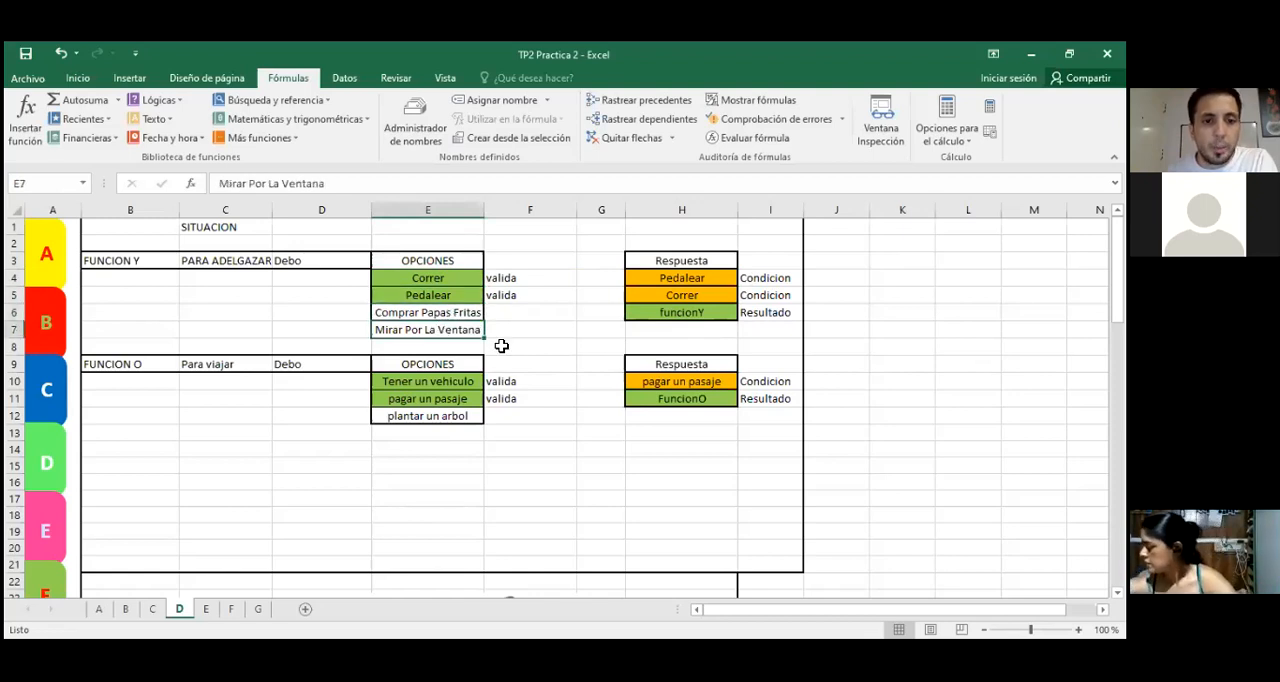
click(442, 284)
shift+click(442, 295)
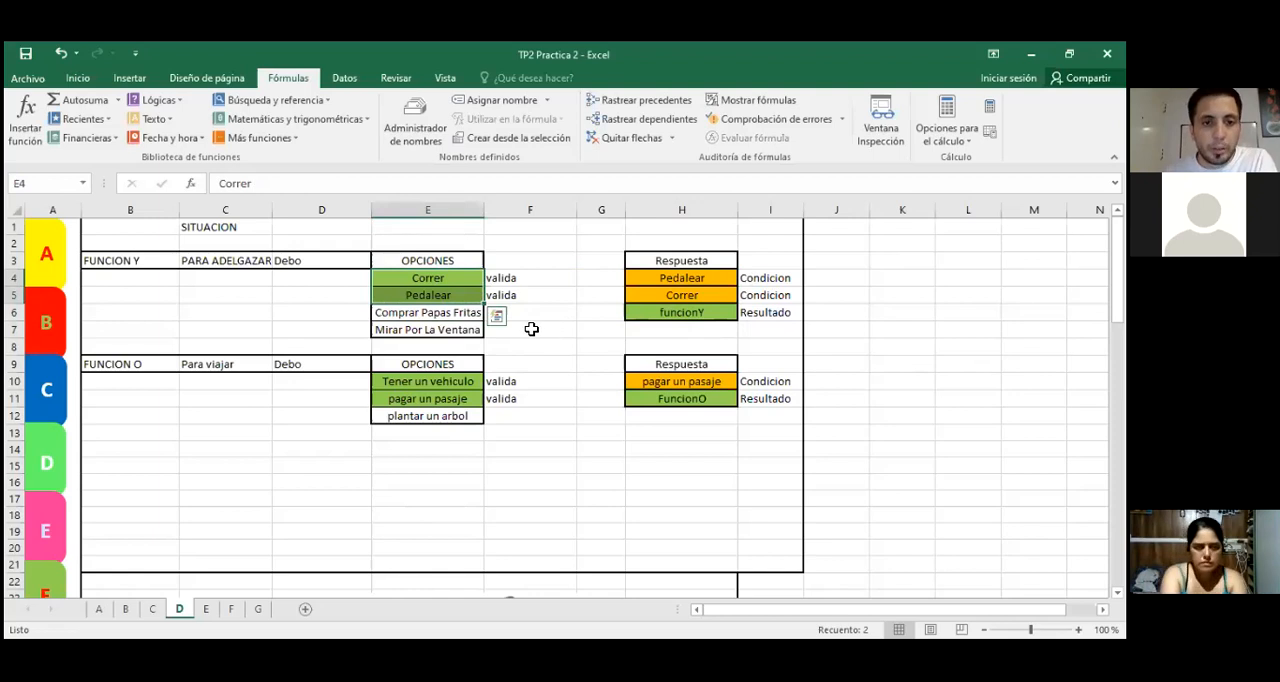
click(534, 344)
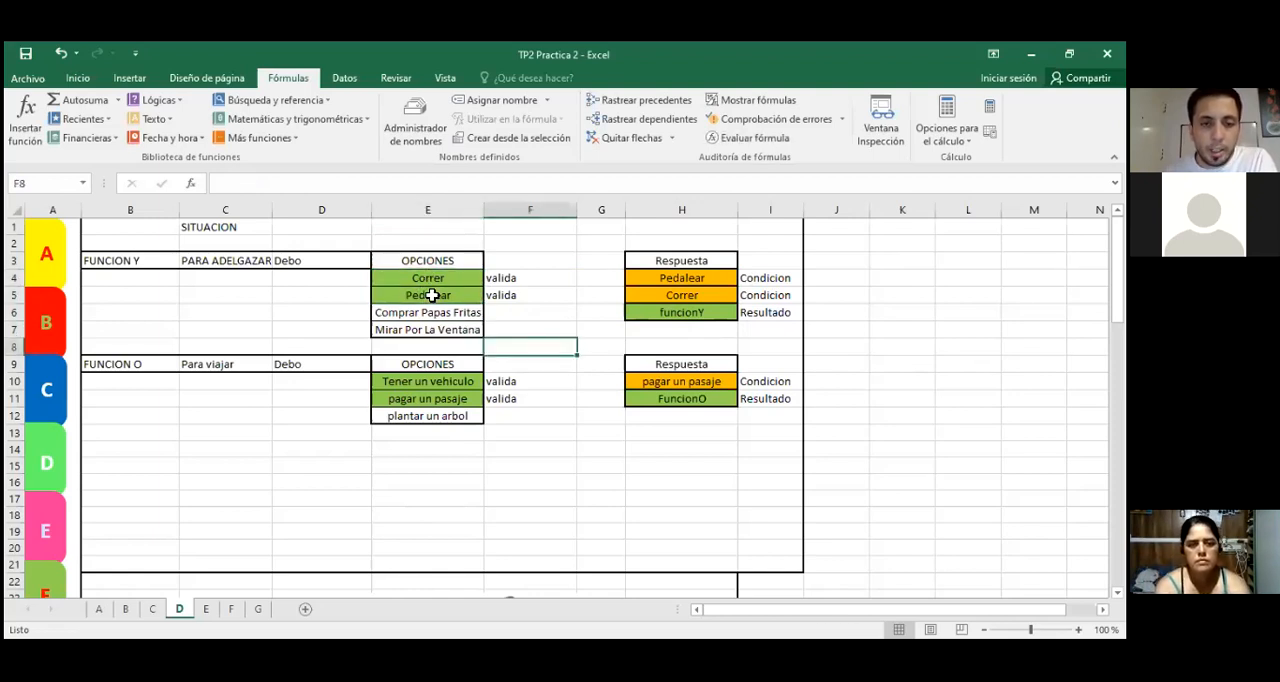
Step: Compare the valid options Correr and Pedalear with the unmarked options Comprar Papas Fritas and Mirar Por La Ventana
click(428, 284)
click(429, 295)
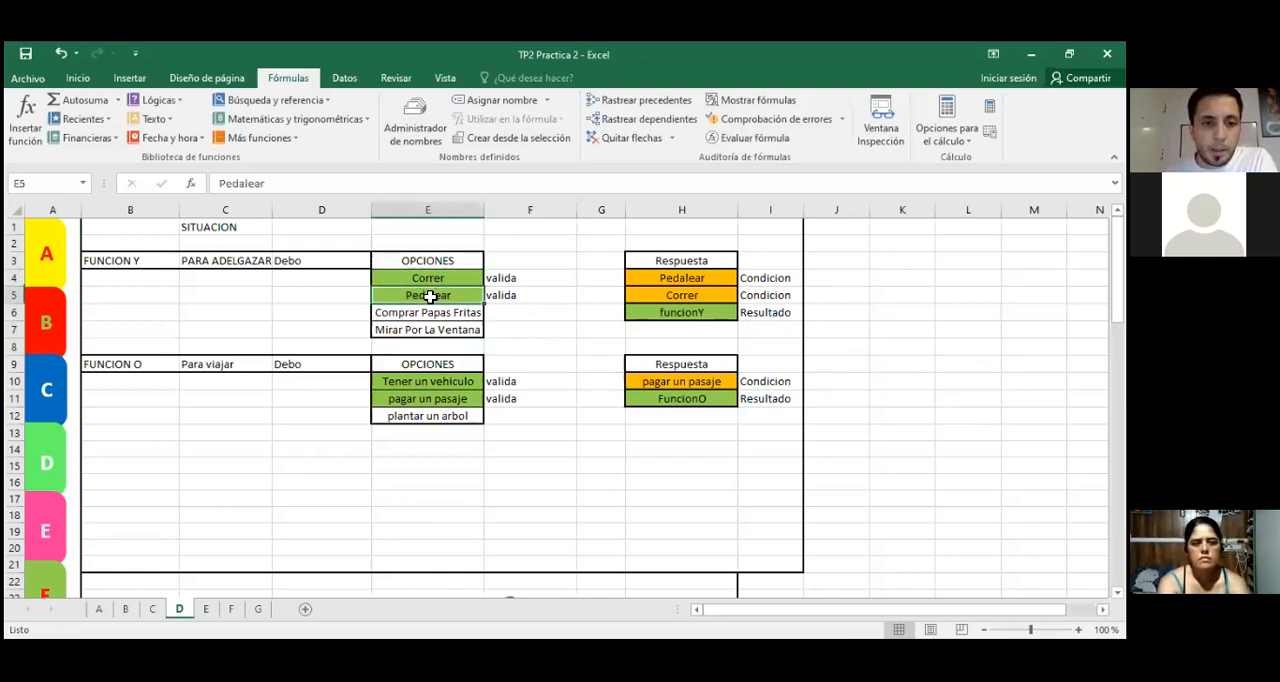
click(466, 277)
click(460, 296)
click(544, 333)
click(464, 279)
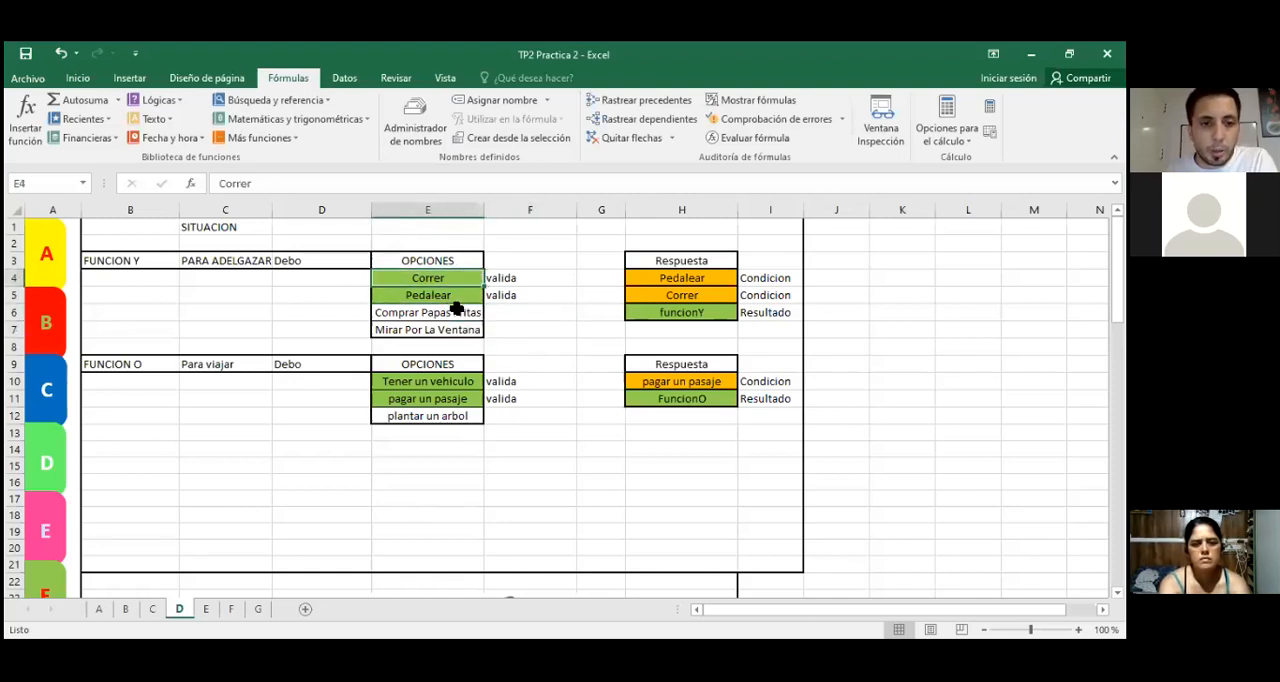
click(456, 313)
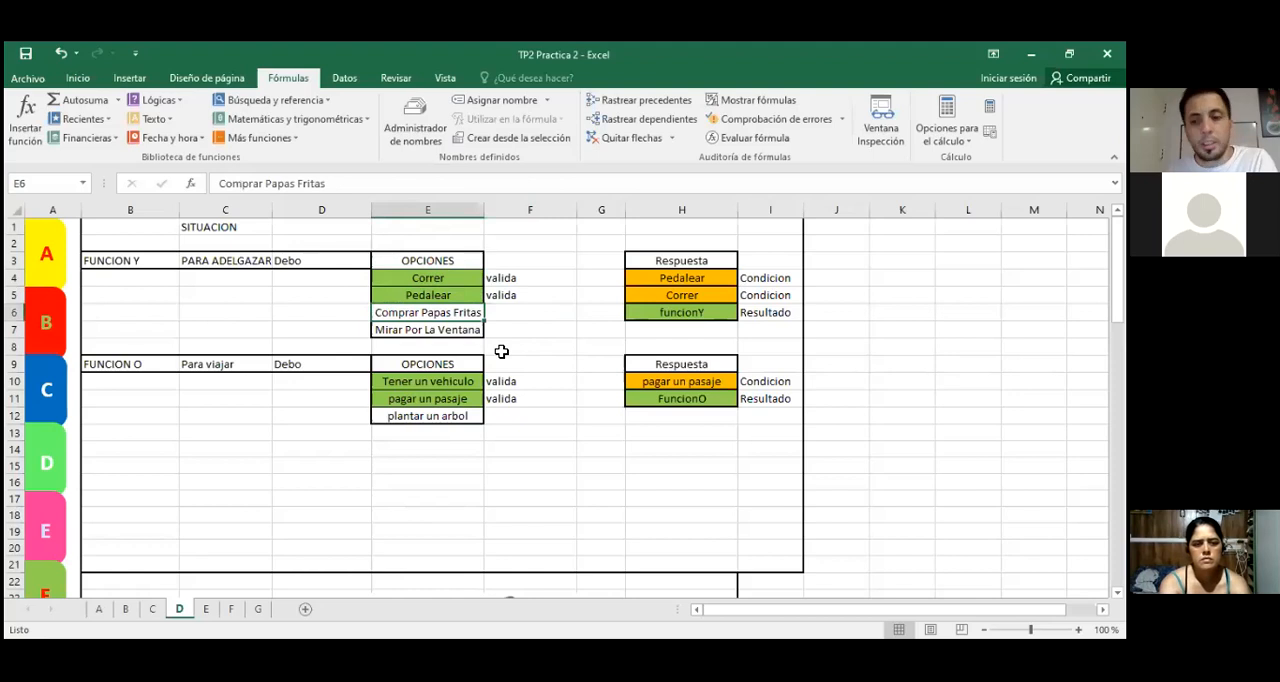
click(438, 278)
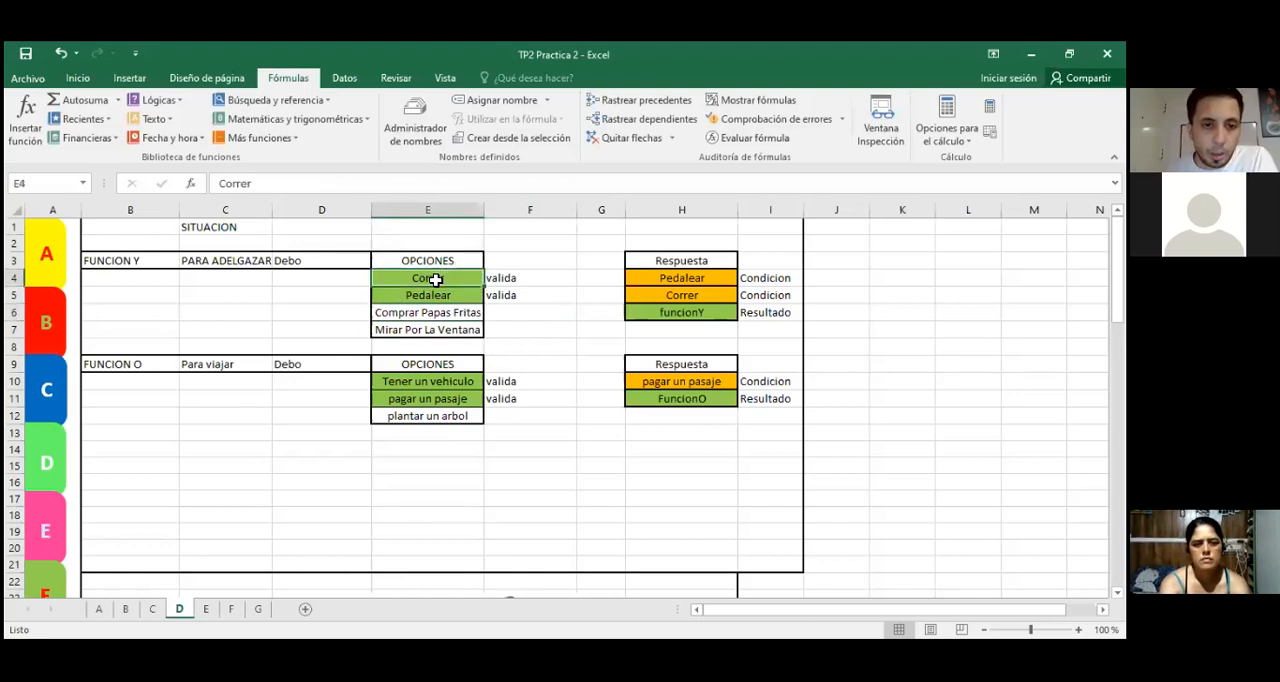
click(430, 330)
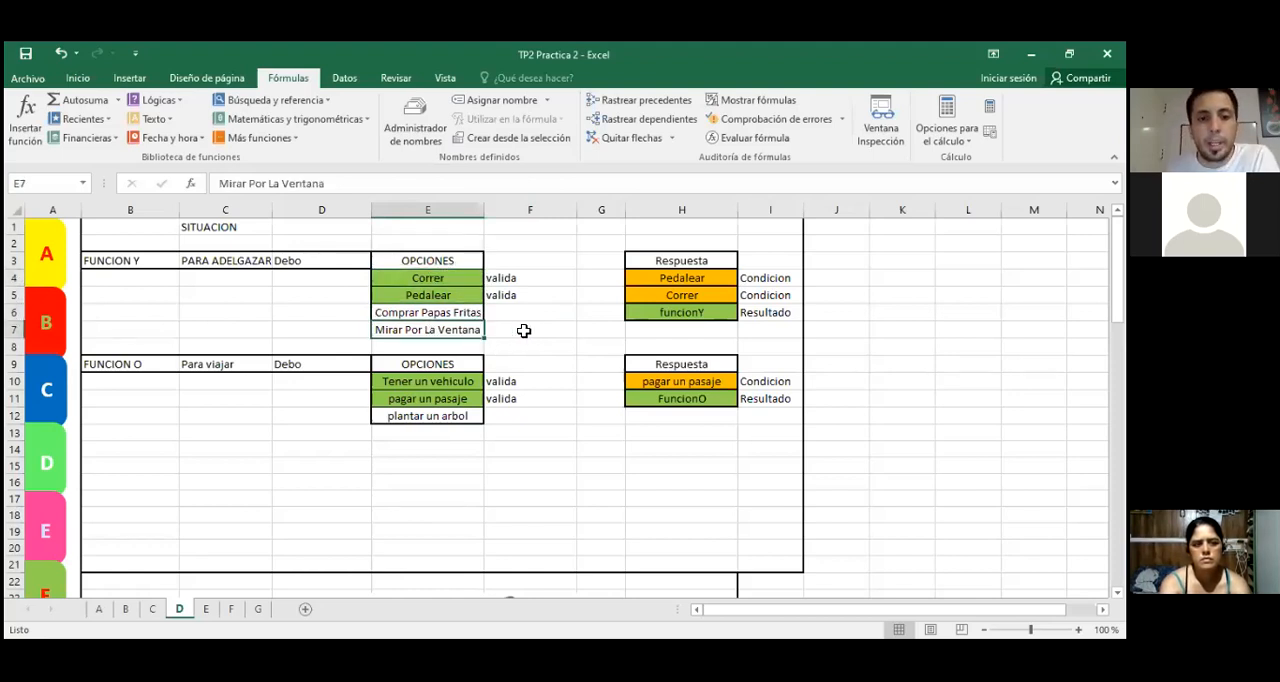
click(546, 343)
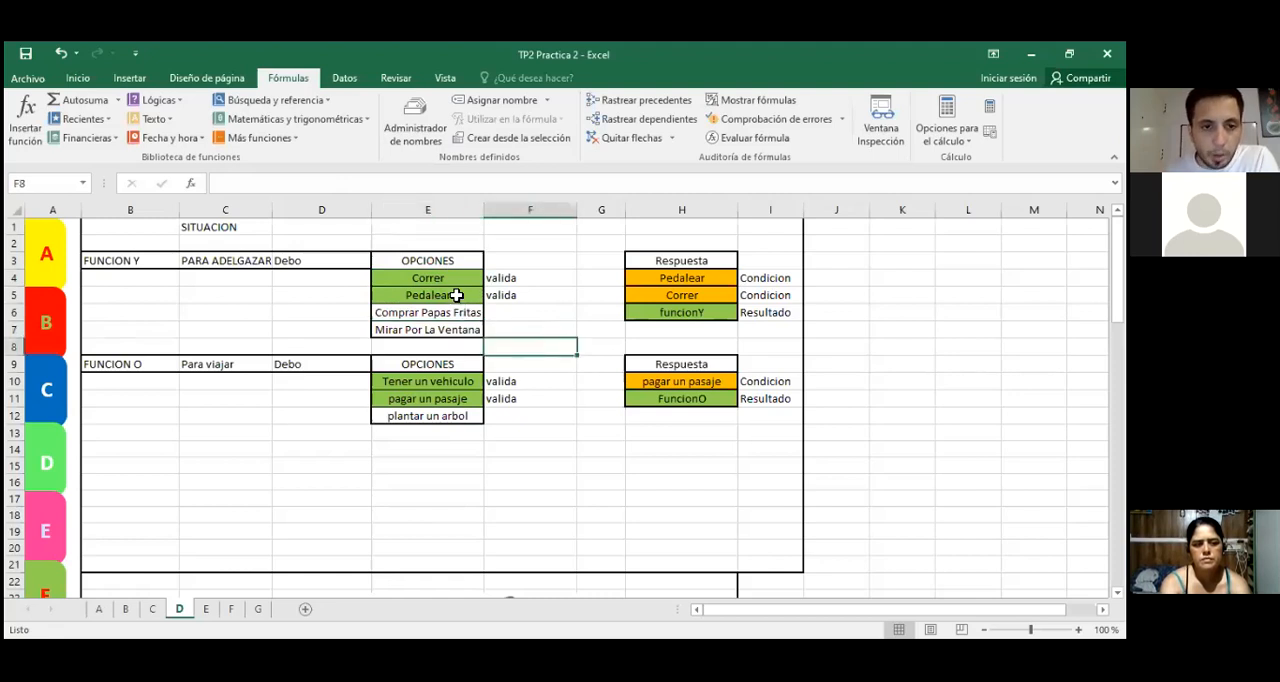
Step: Review how the valid options in E4:E5 relate to the conditions in H4:H5 and the result cell H6
click(456, 295)
click(454, 278)
click(445, 296)
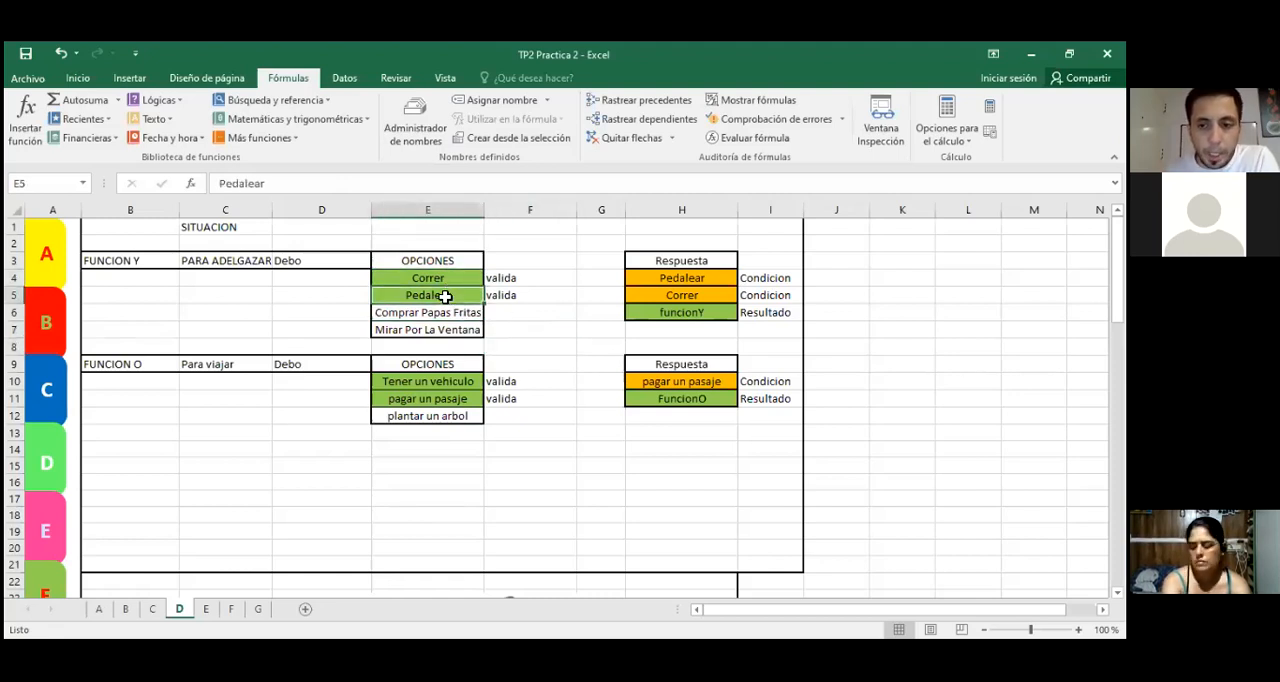
click(443, 279)
click(665, 316)
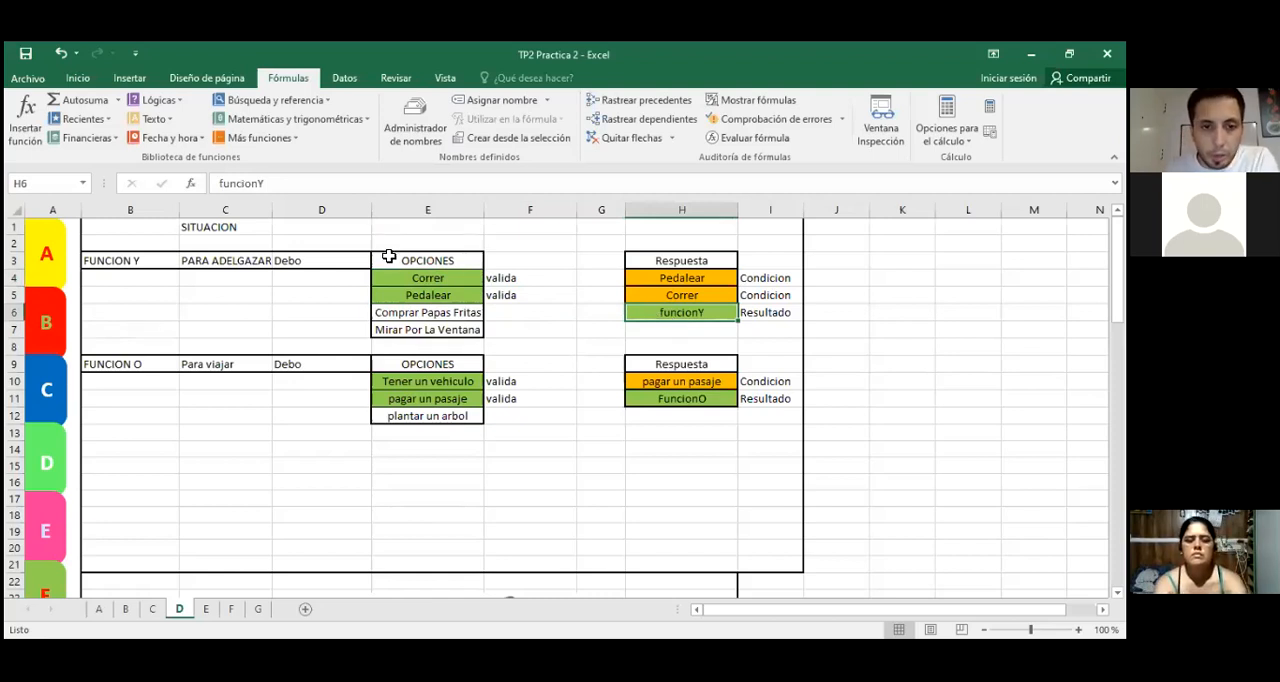
click(410, 281)
drag(410, 283, 414, 323)
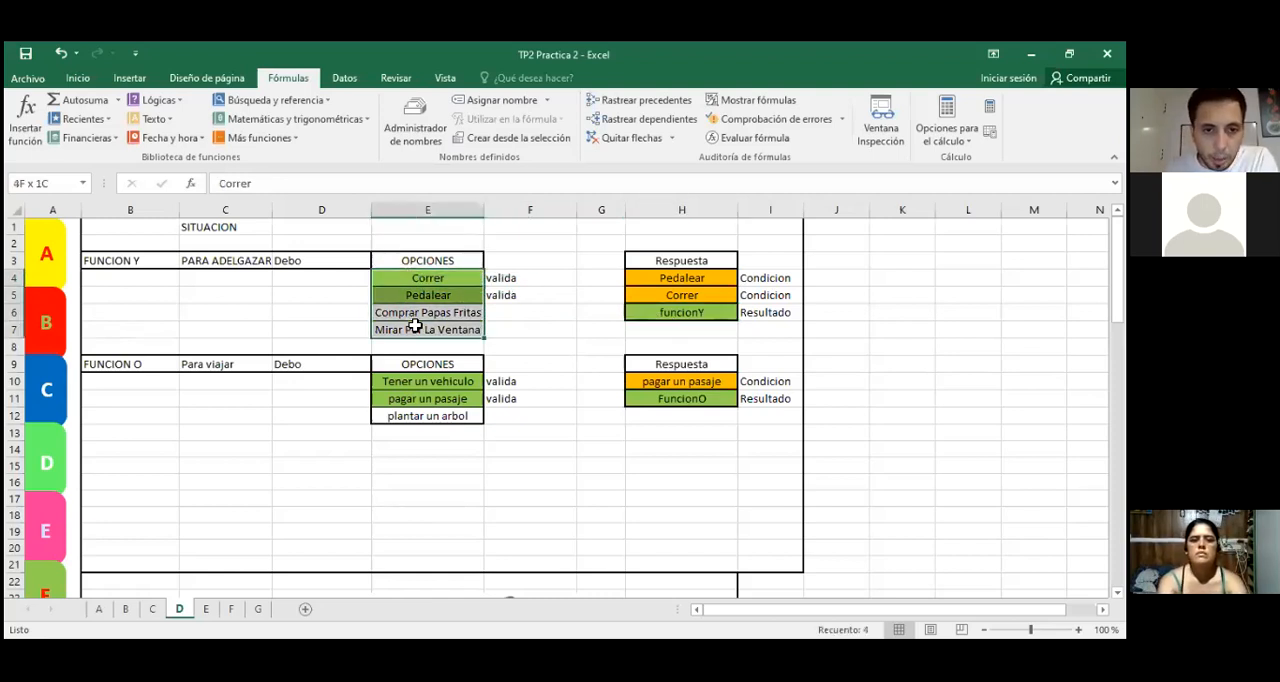
click(664, 286)
click(666, 298)
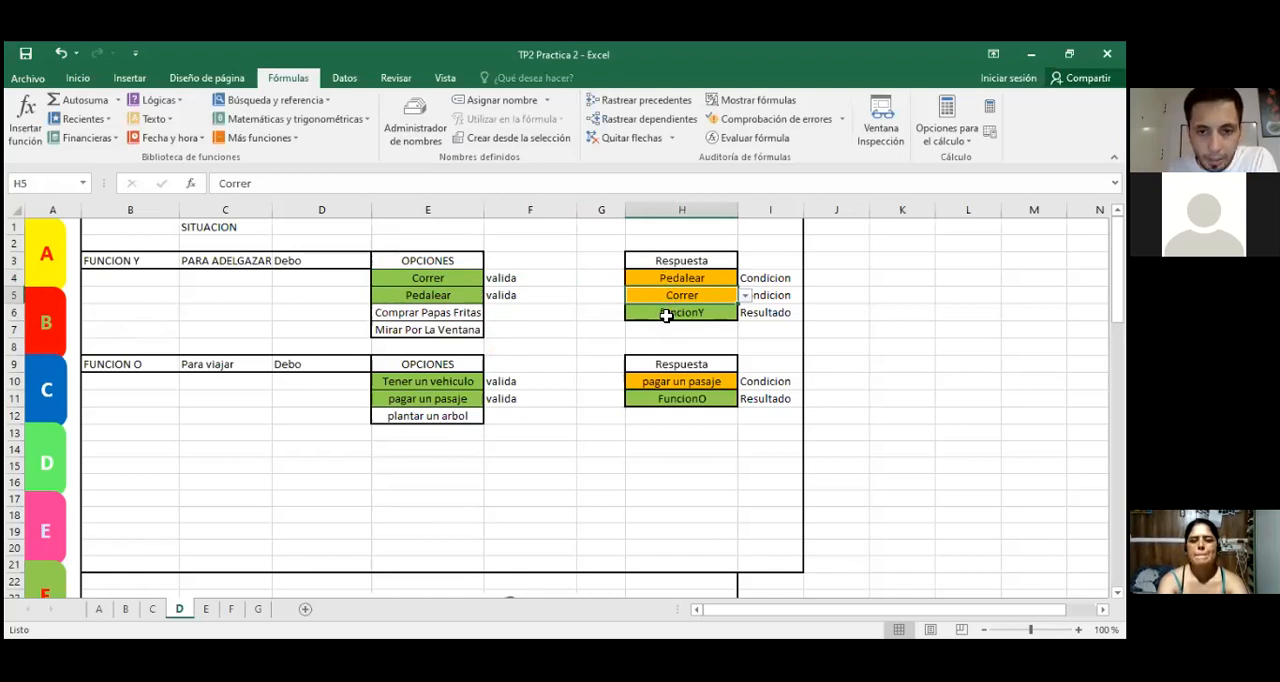
Step: Clear the FUNCION Y result cell H6 and choose Mirar Por La Ventana as the first condition in H4
click(666, 315)
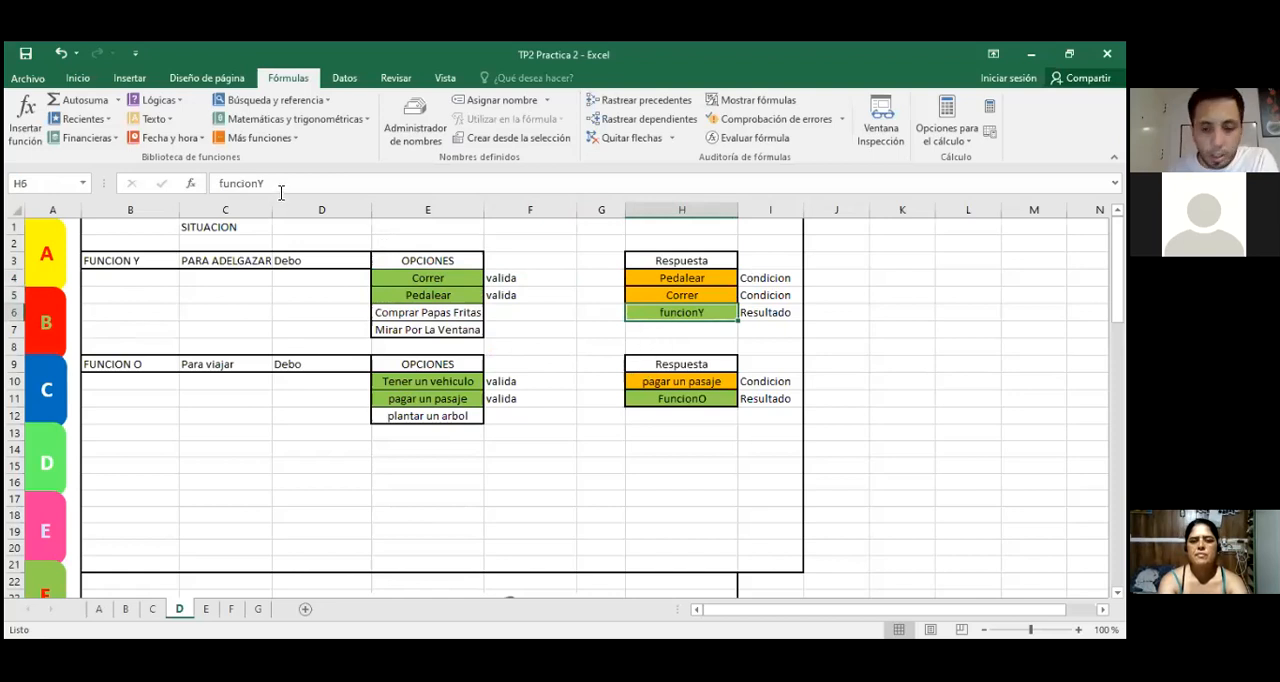
key(Delete)
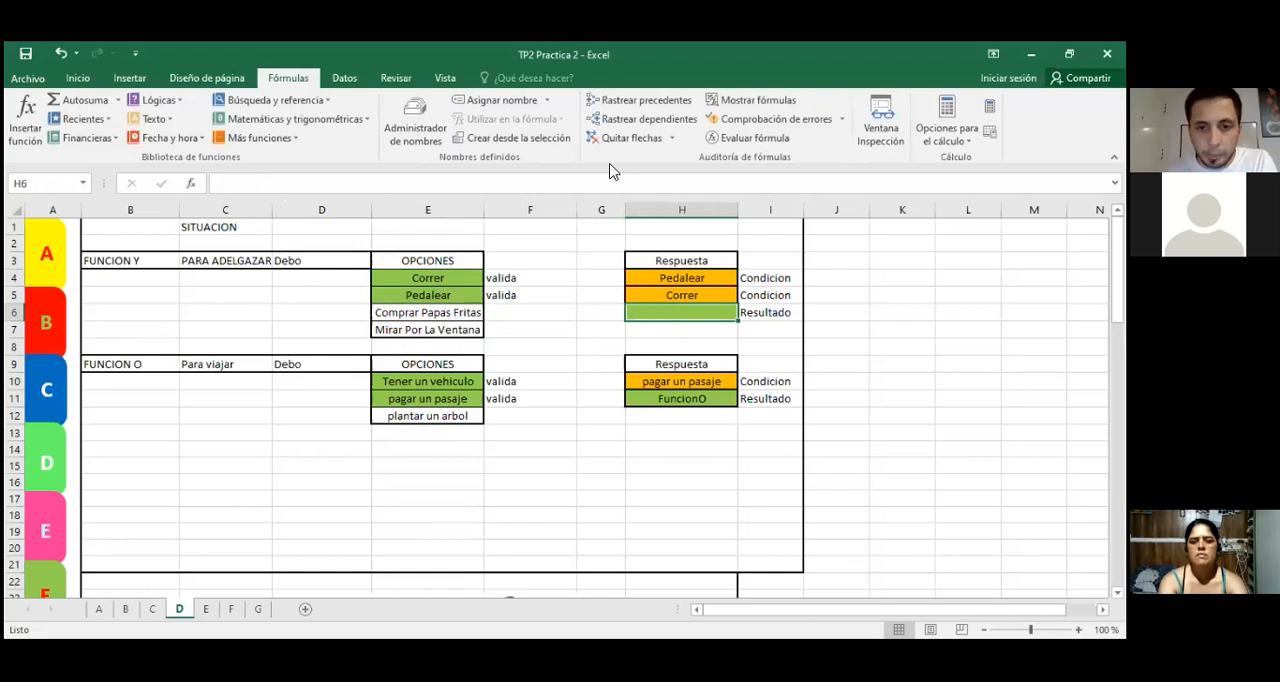
click(686, 278)
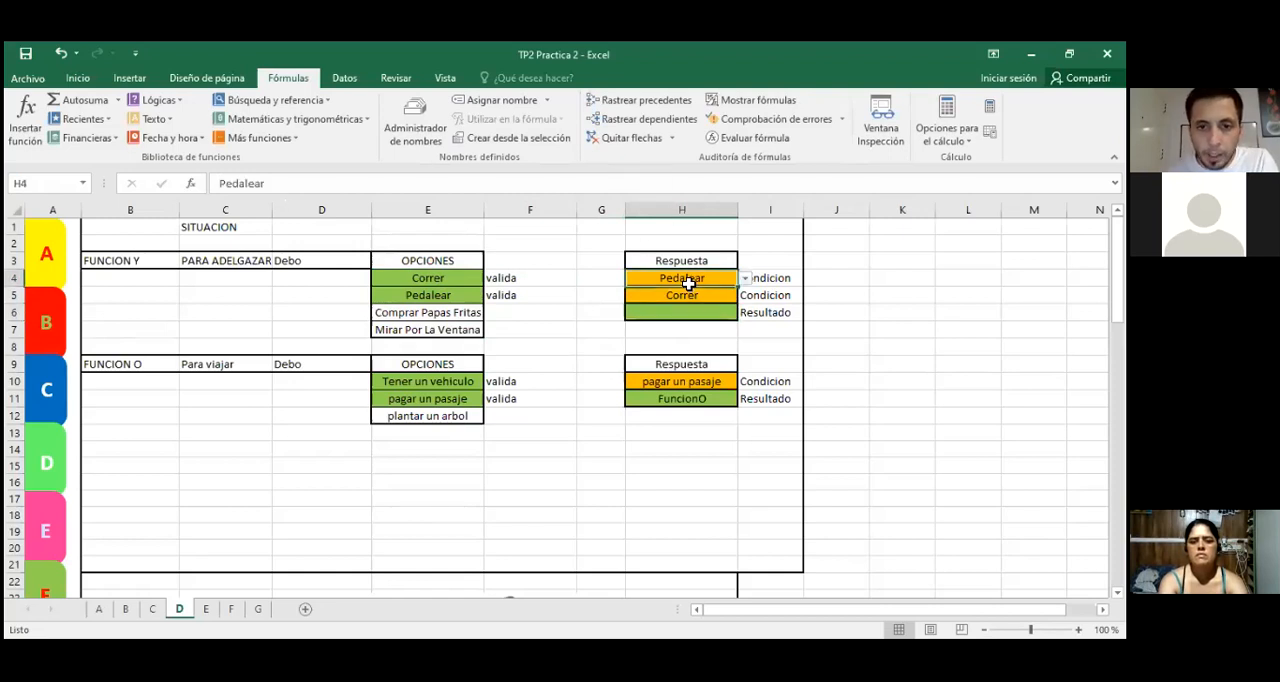
click(745, 278)
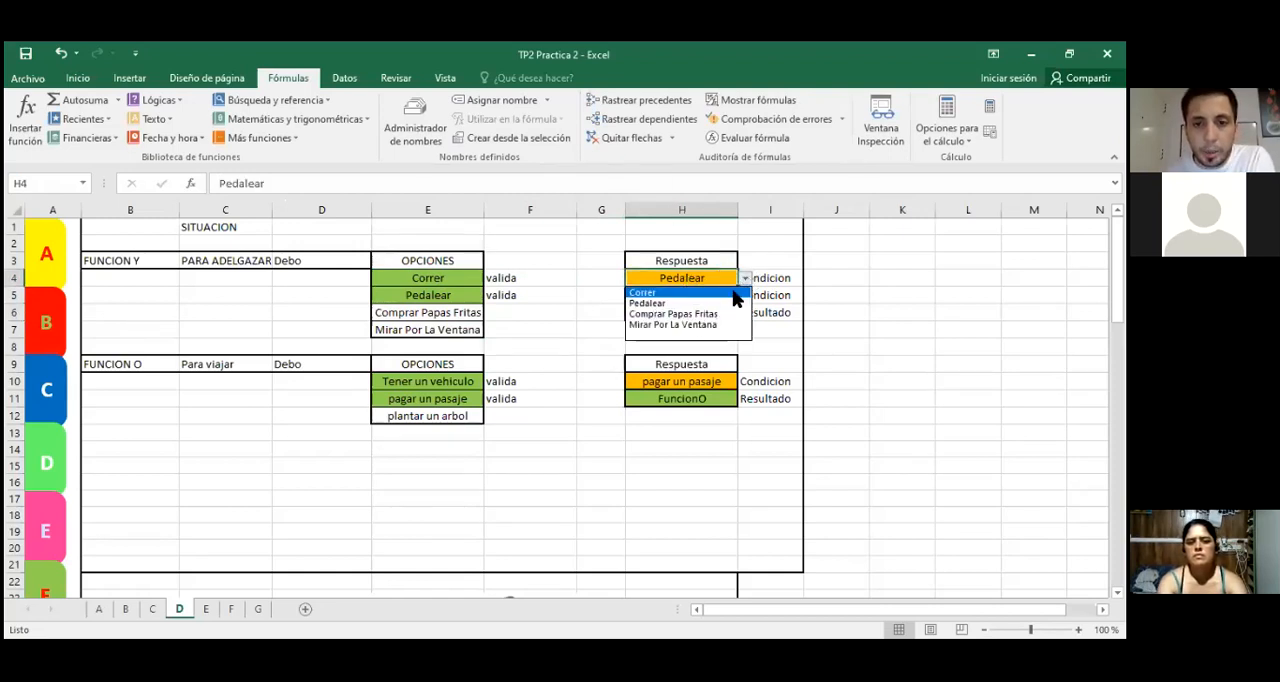
click(745, 278)
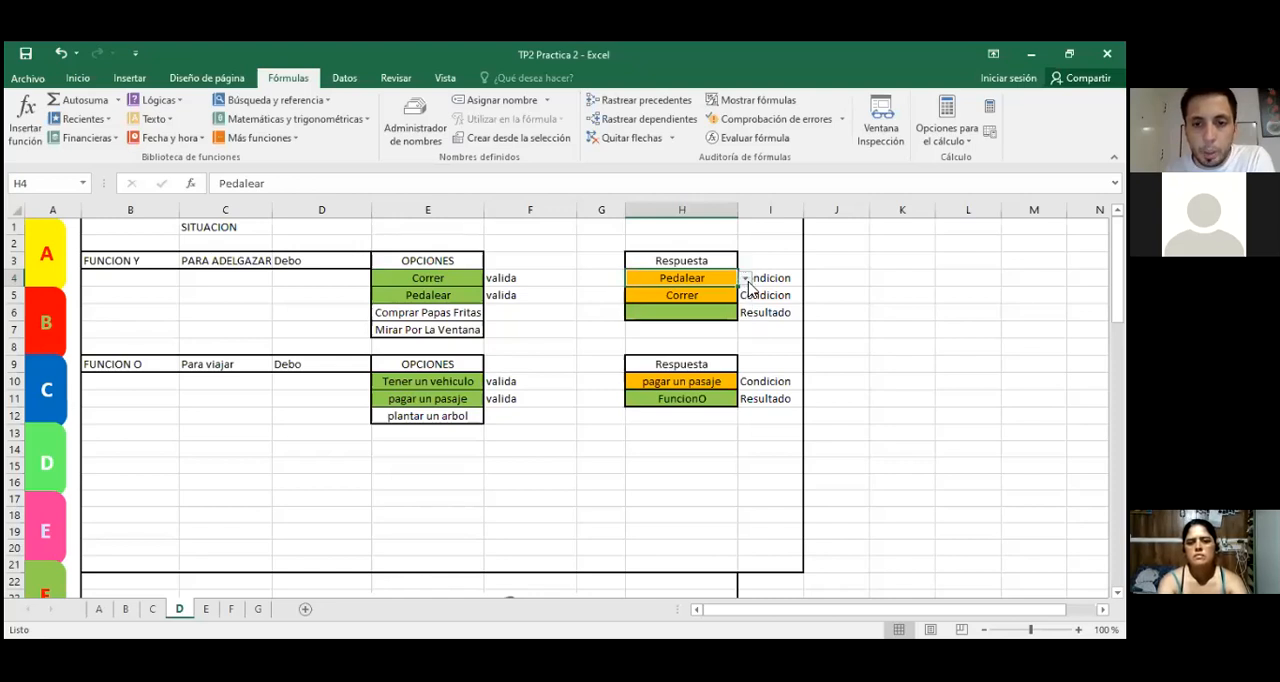
click(745, 278)
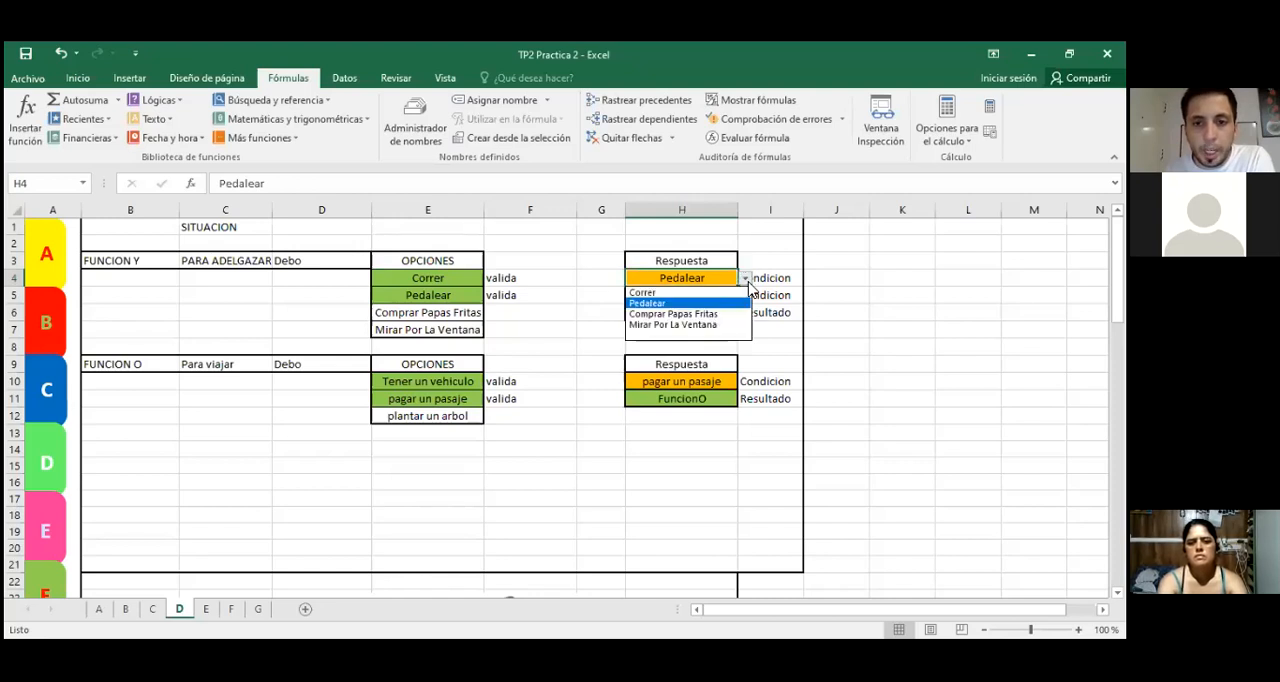
click(685, 325)
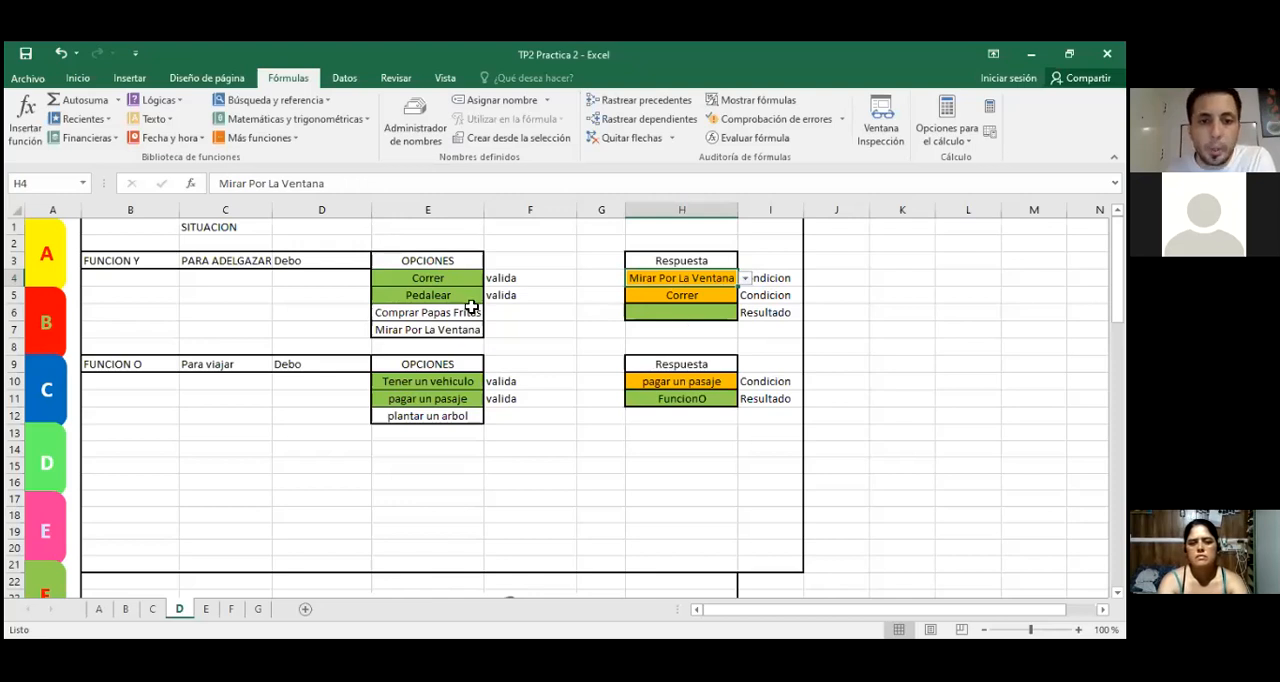
drag(443, 278, 441, 337)
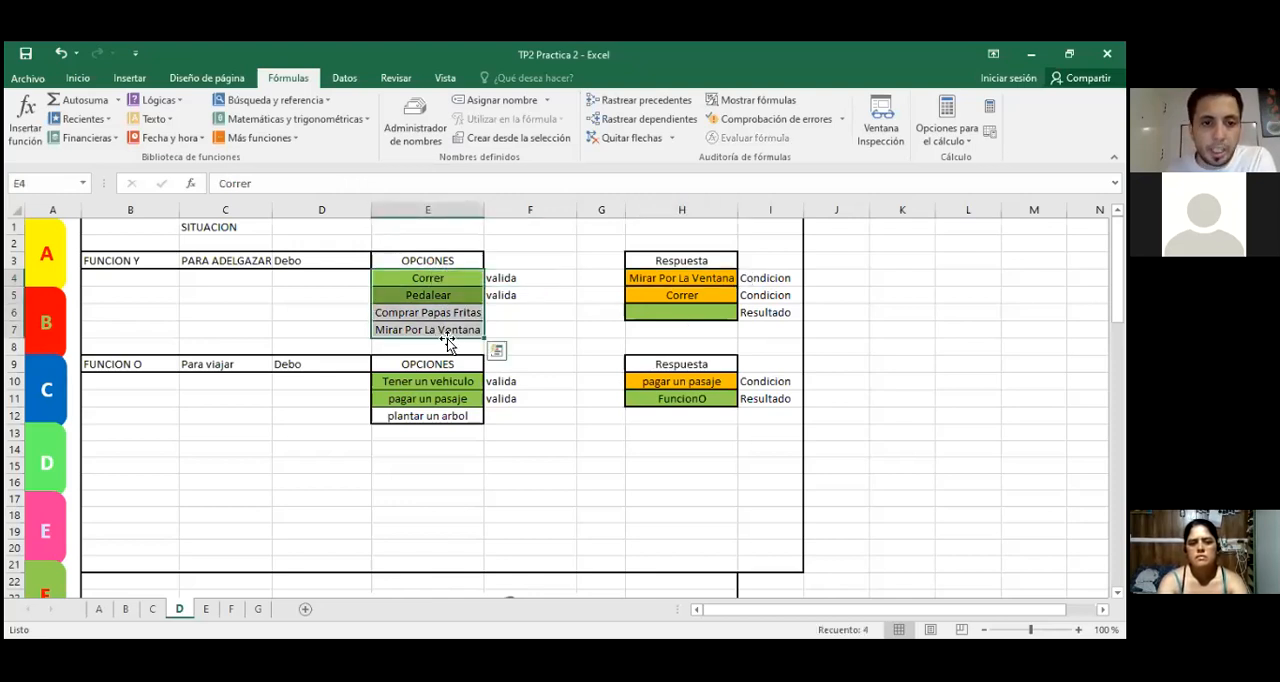
click(443, 332)
Step: Insert the Y function into result cell H6, choosing it from the Todo category of functions
click(683, 316)
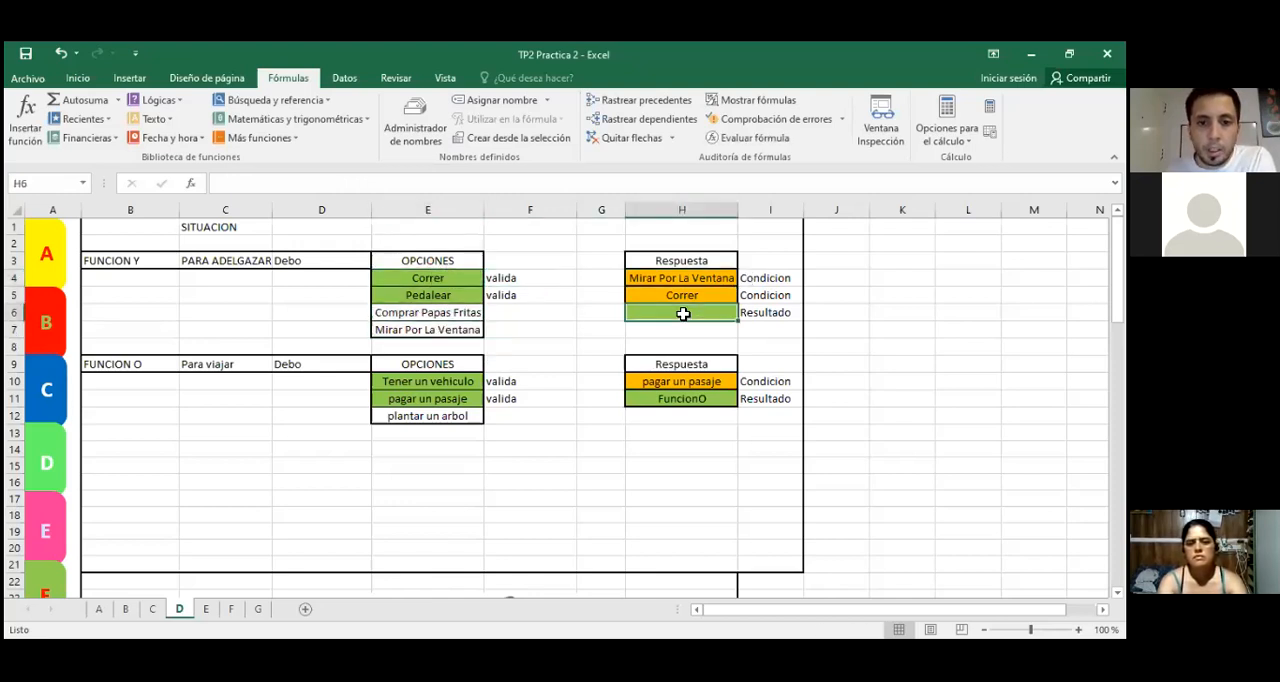
click(192, 185)
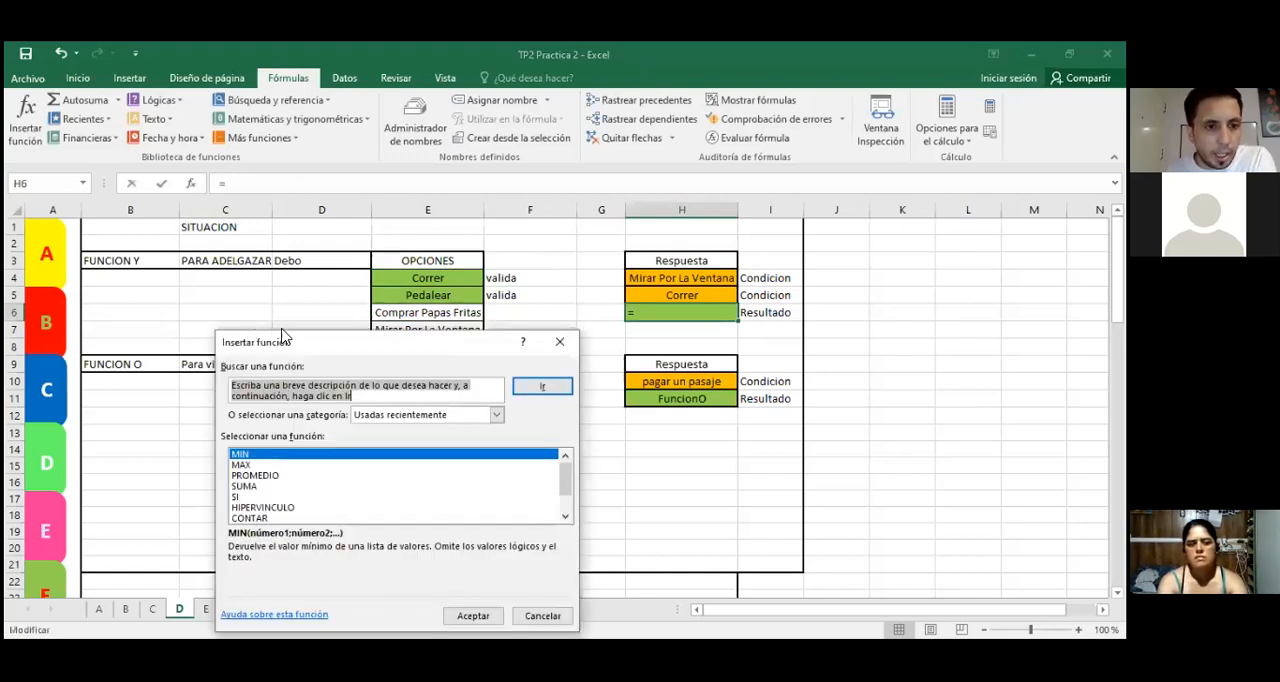
click(497, 416)
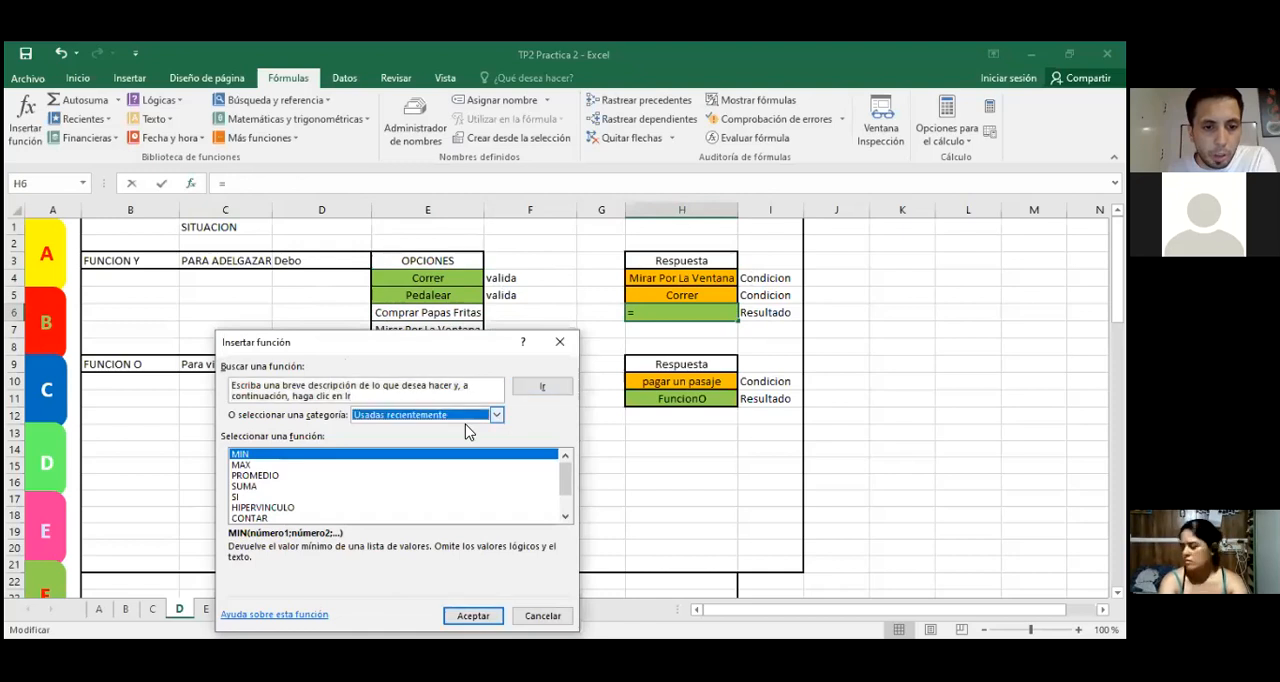
click(420, 438)
drag(387, 352, 383, 213)
scroll(374, 350, down, 18)
scroll(378, 362, down, 20)
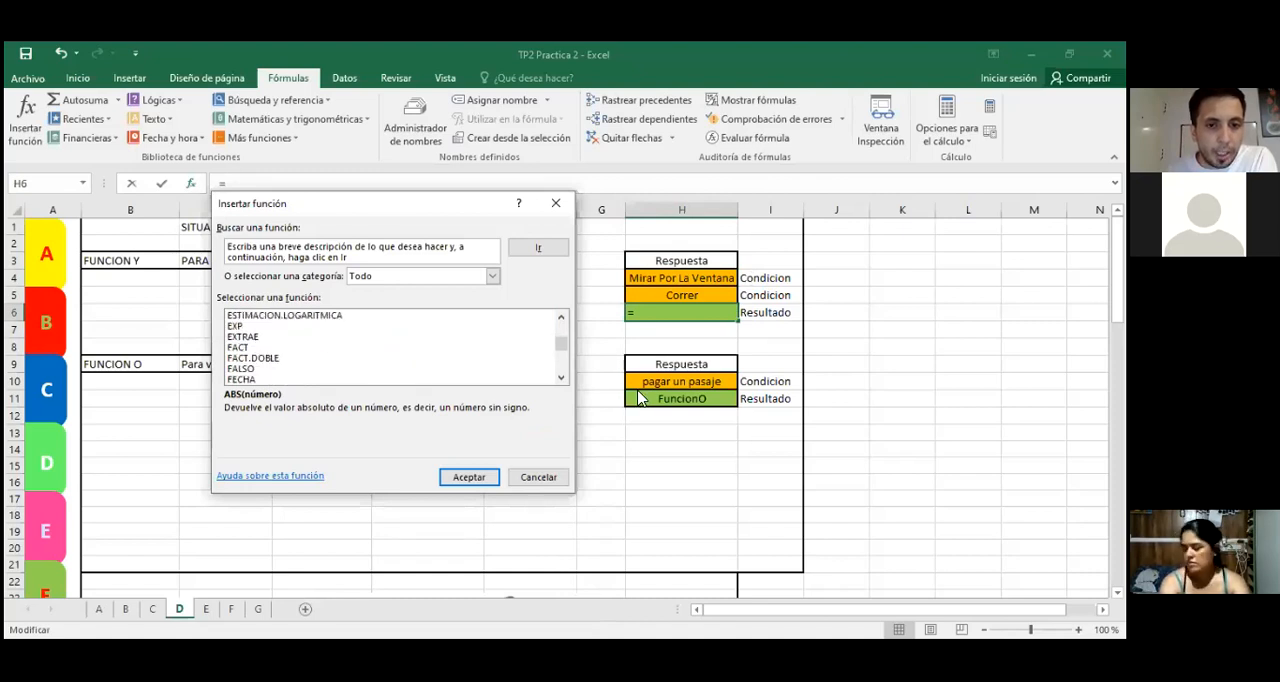
scroll(558, 358, down, 20)
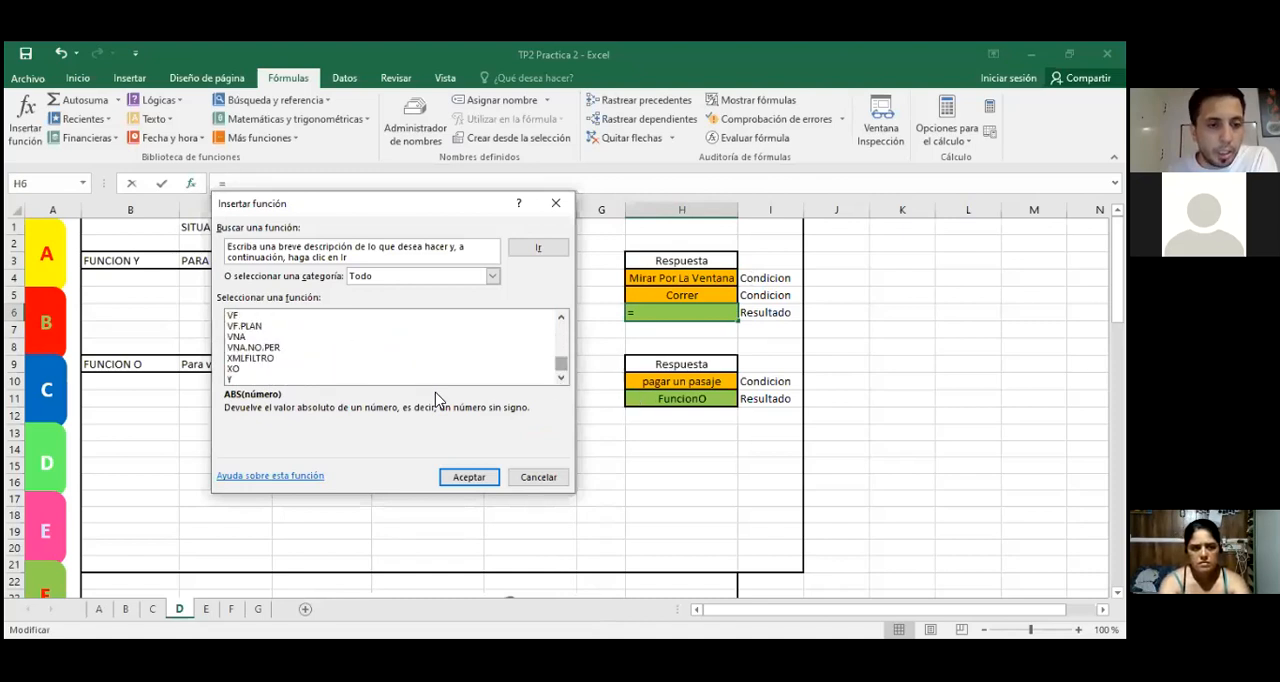
double_click(249, 384)
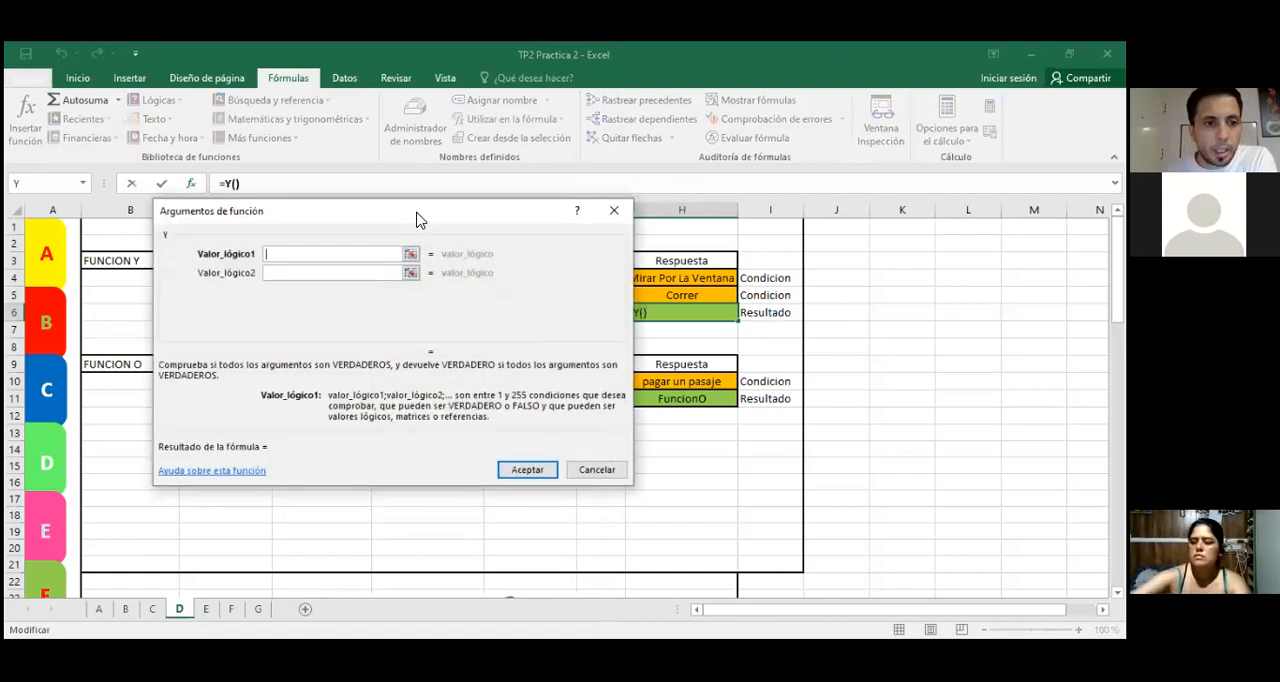
drag(418, 218, 400, 294)
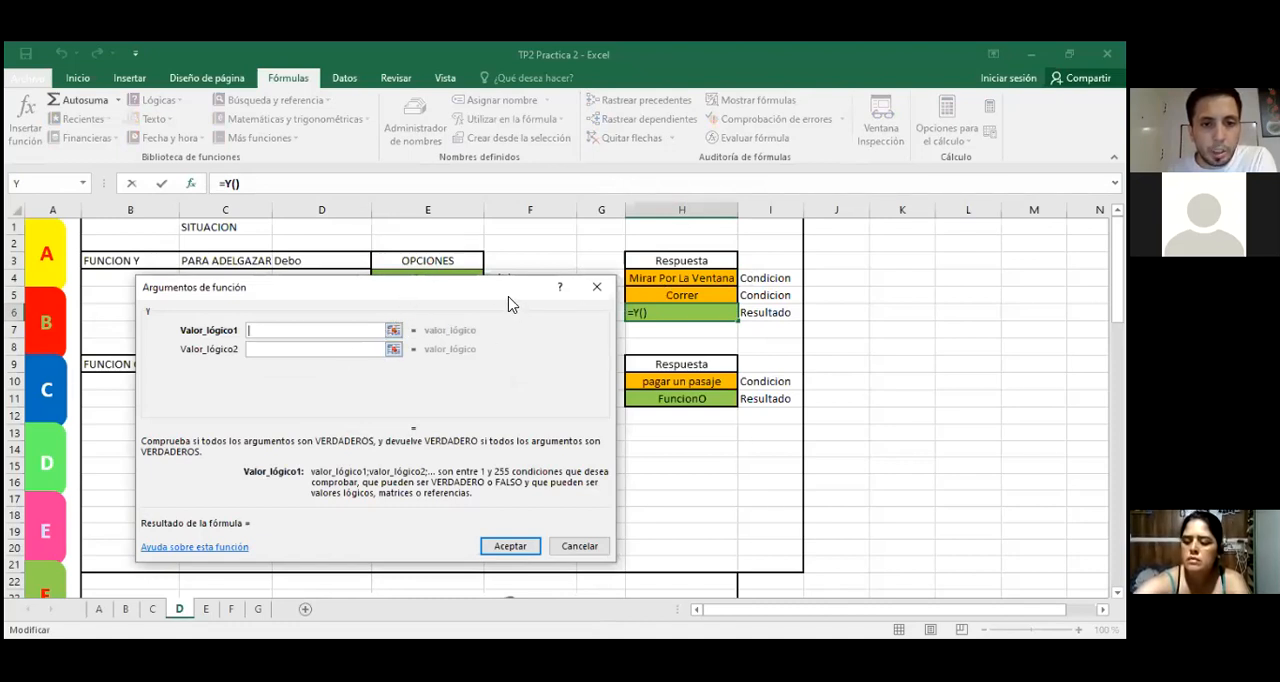
drag(508, 303, 508, 355)
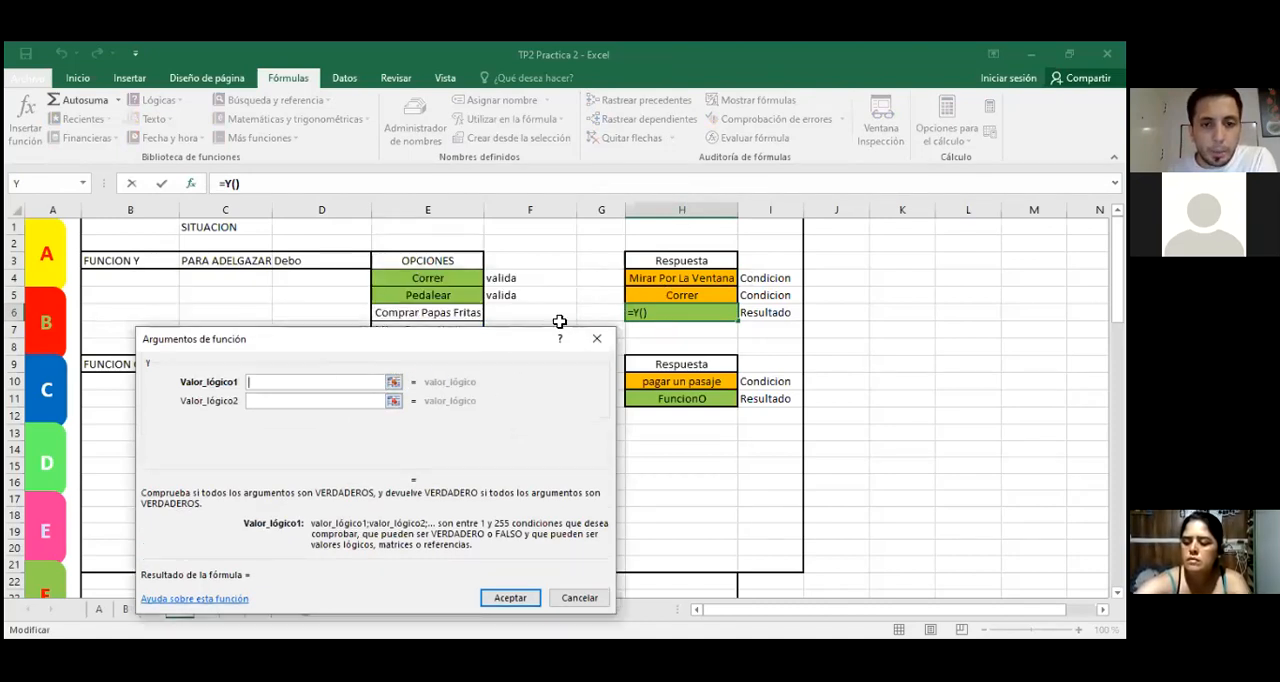
click(652, 276)
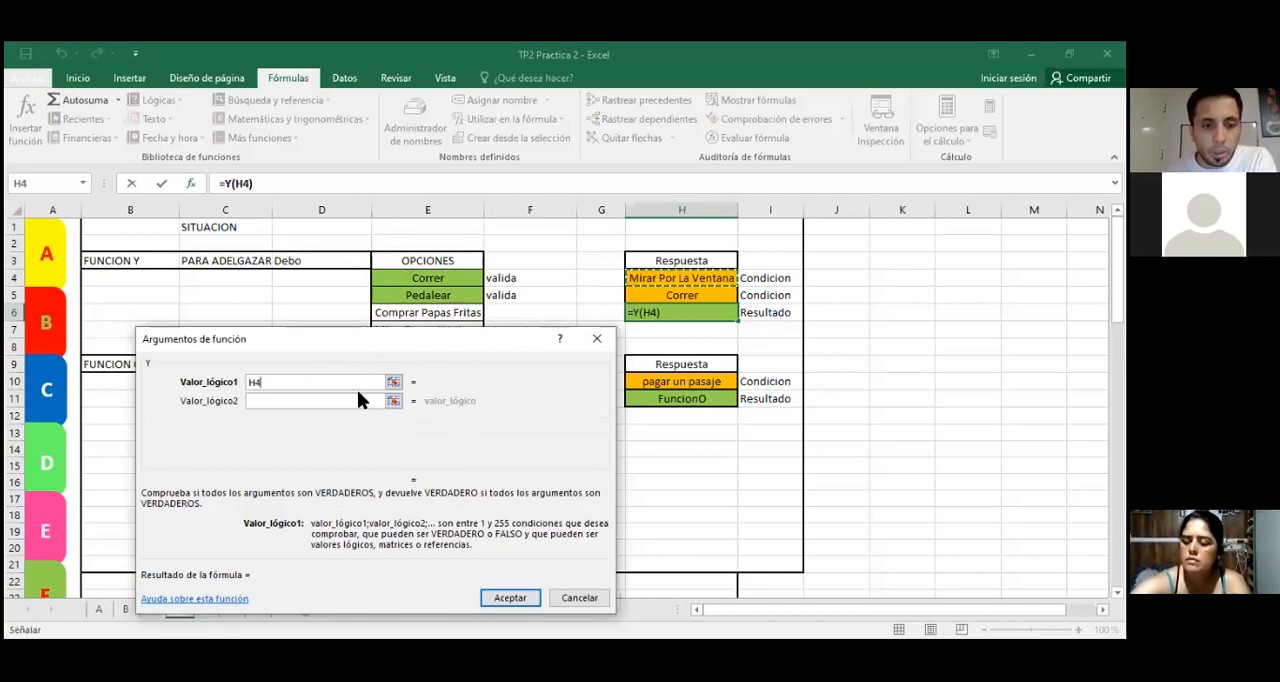
text(=)
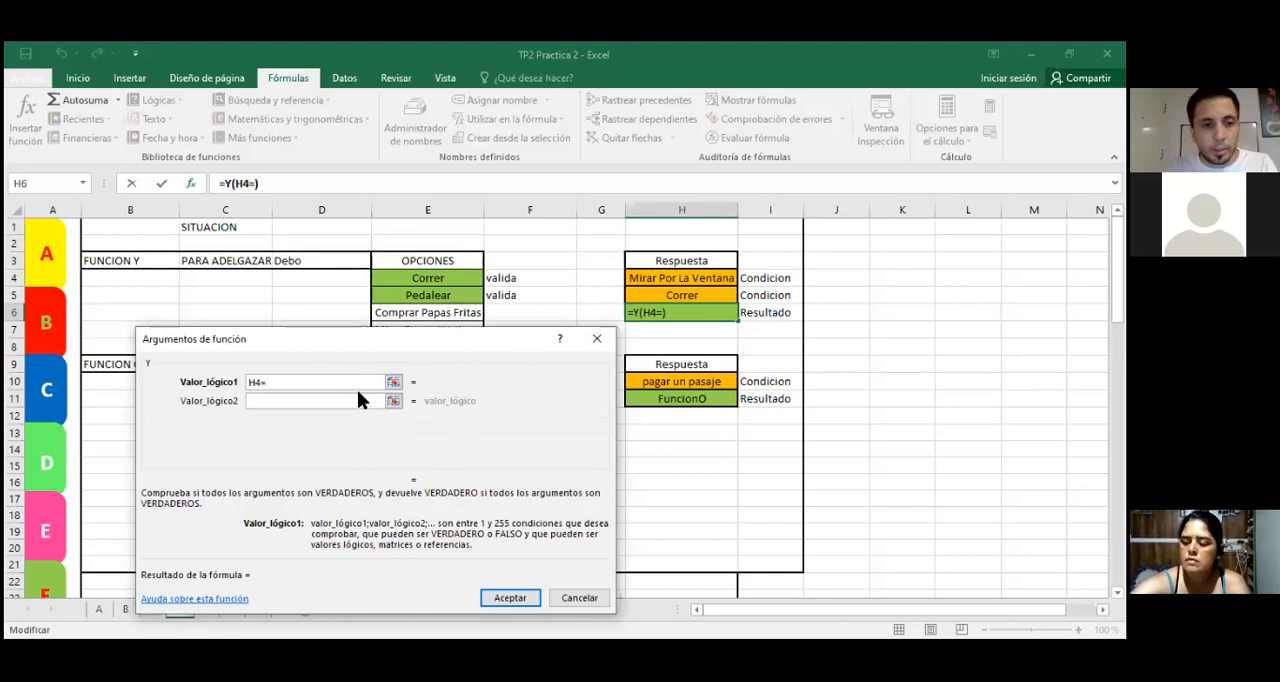
text(cor)
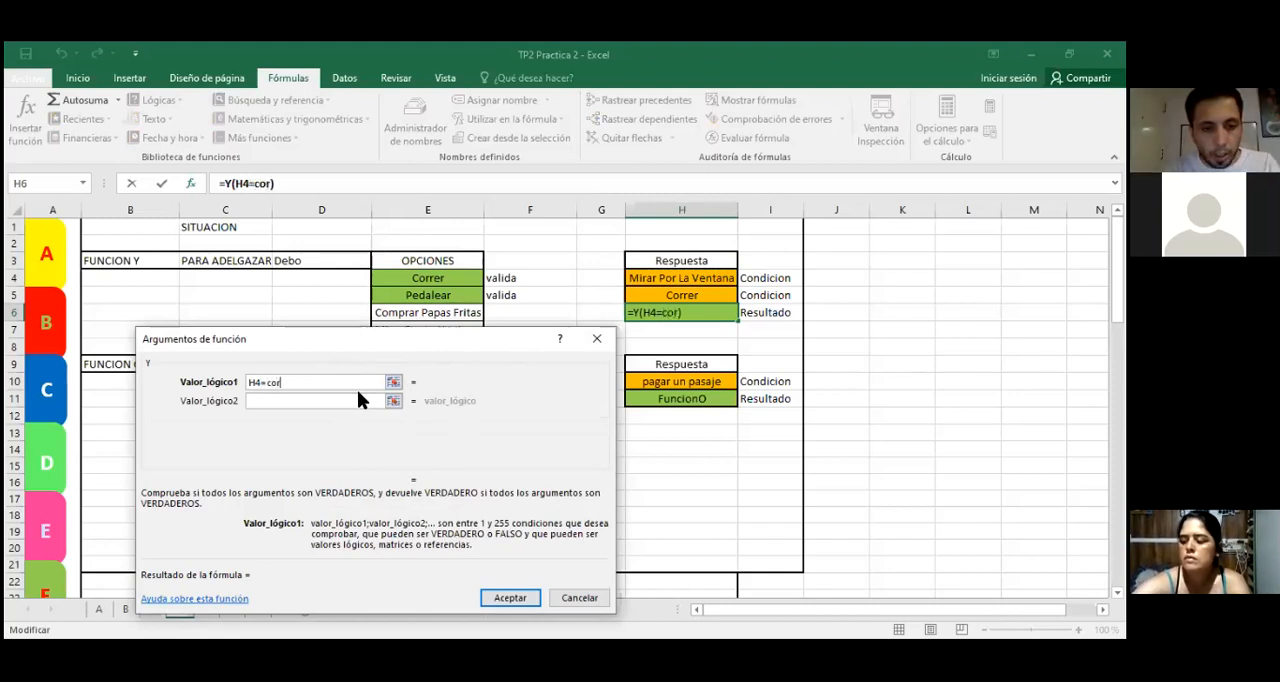
text(rer)
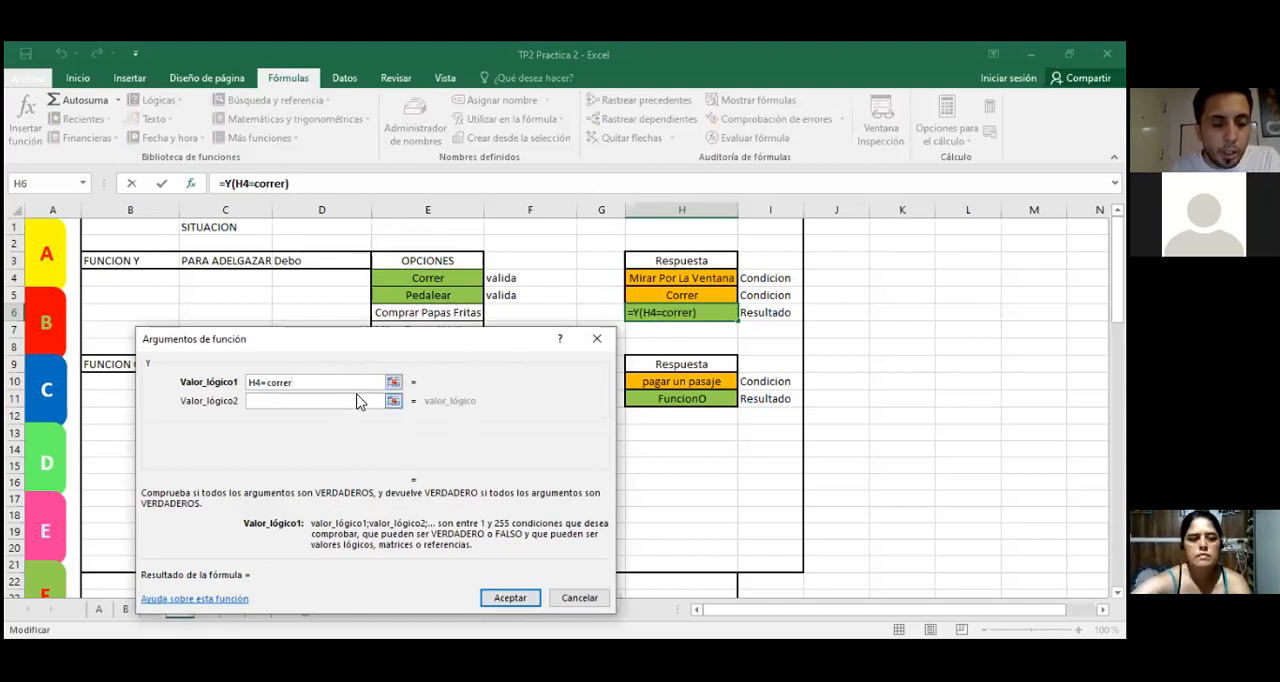
click(341, 400)
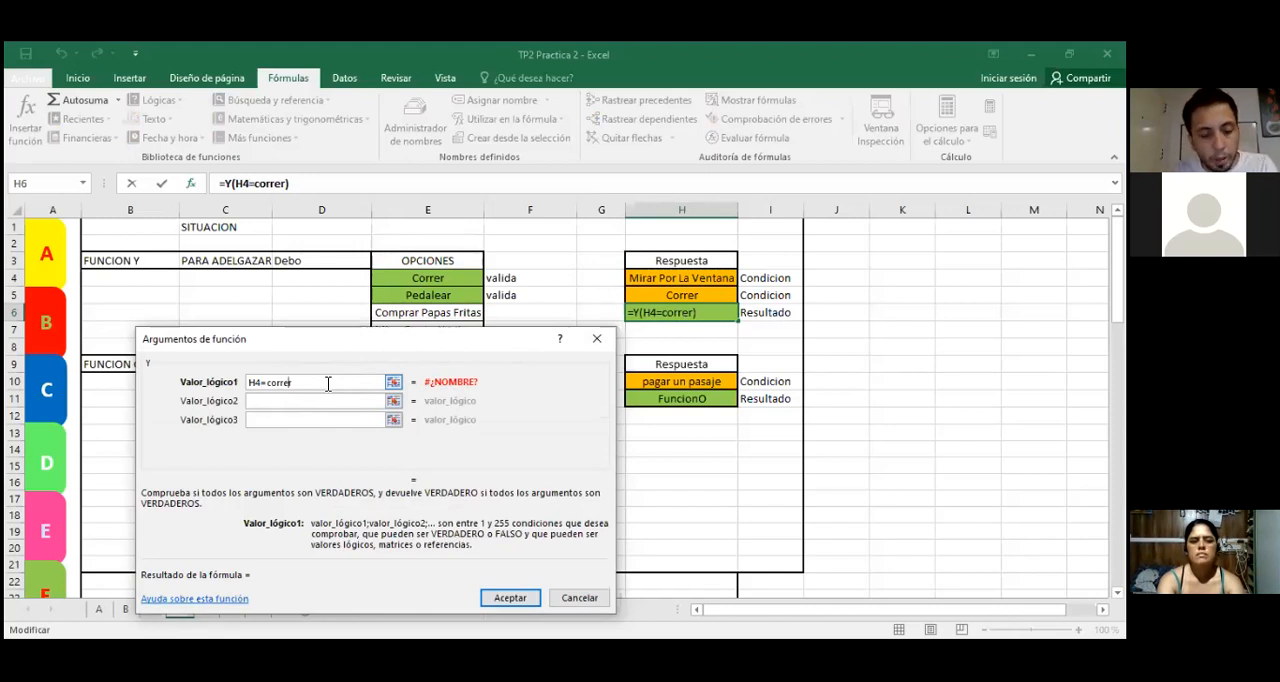
text(")
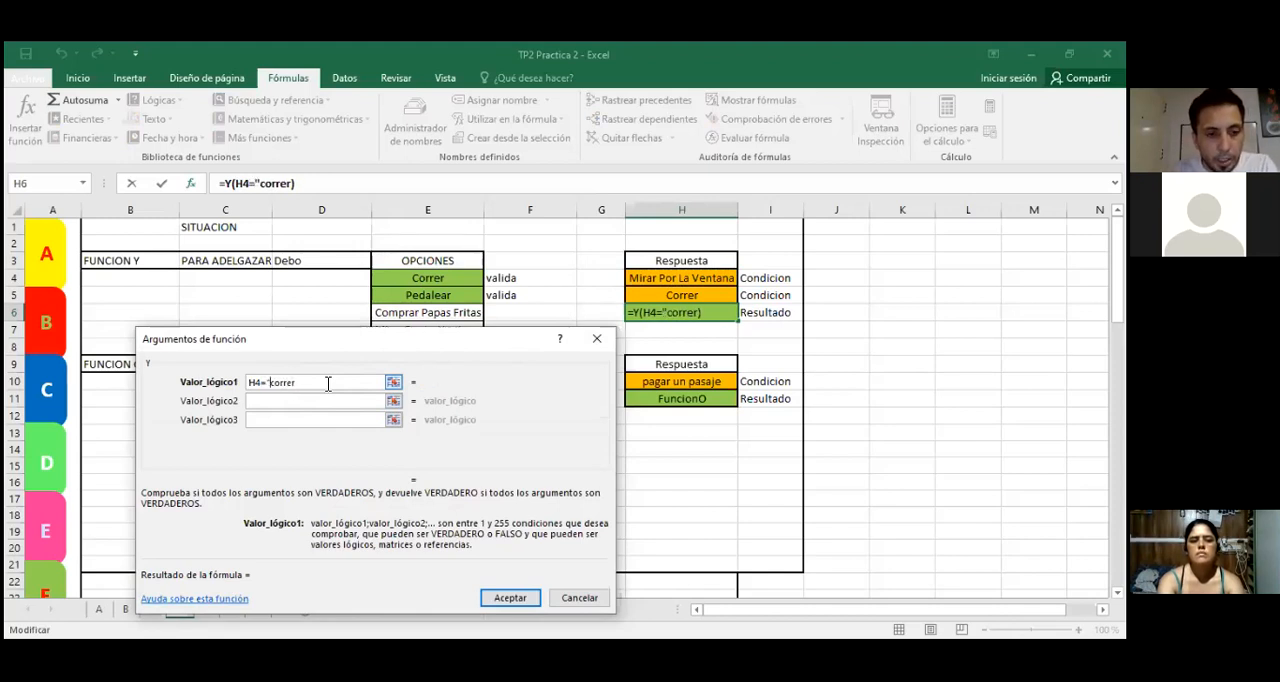
text(")
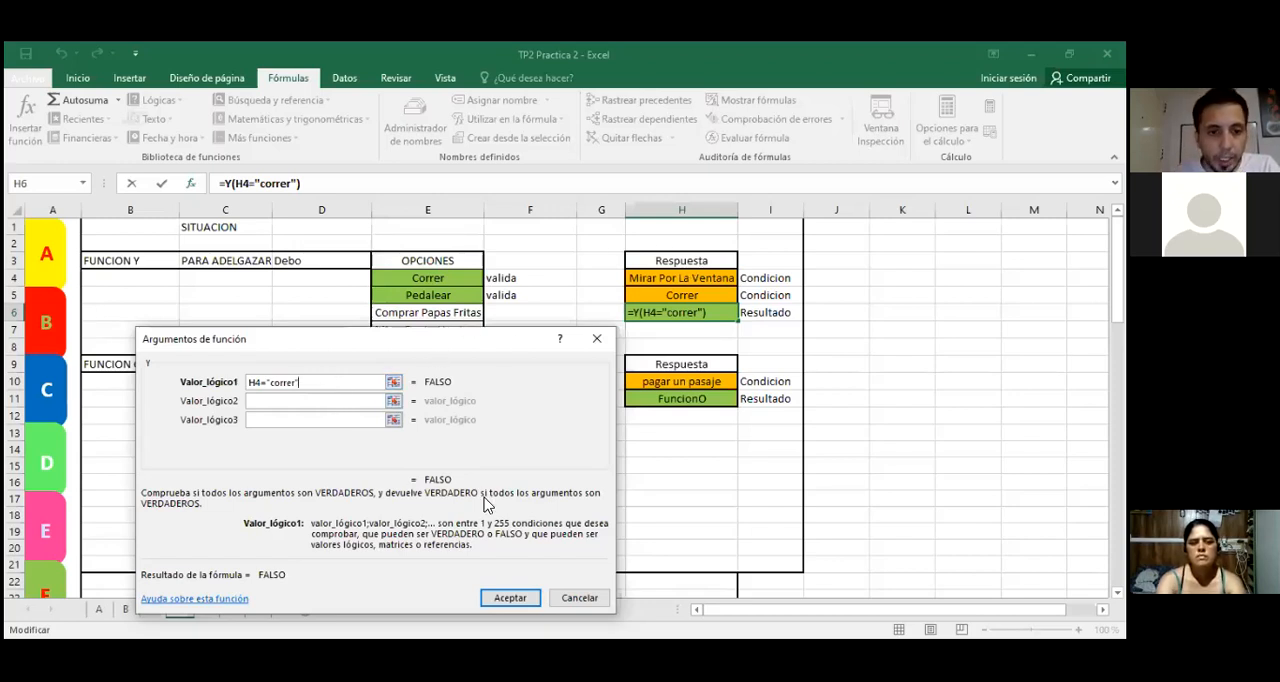
click(580, 598)
Step: Choose Correr as the first condition of FUNCION Y in cell H4
click(651, 263)
click(690, 280)
click(745, 278)
click(699, 292)
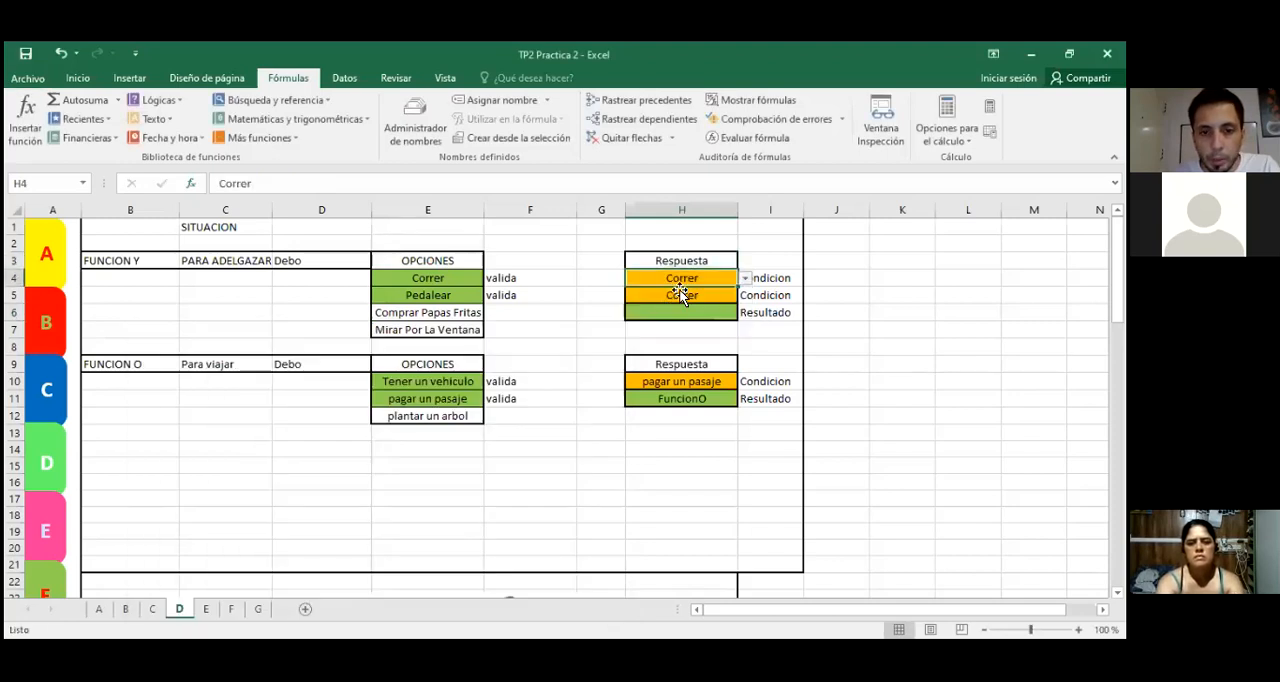
Step: Insert the Y function into result cell H6, picking it from the full list of functions
click(660, 312)
click(192, 184)
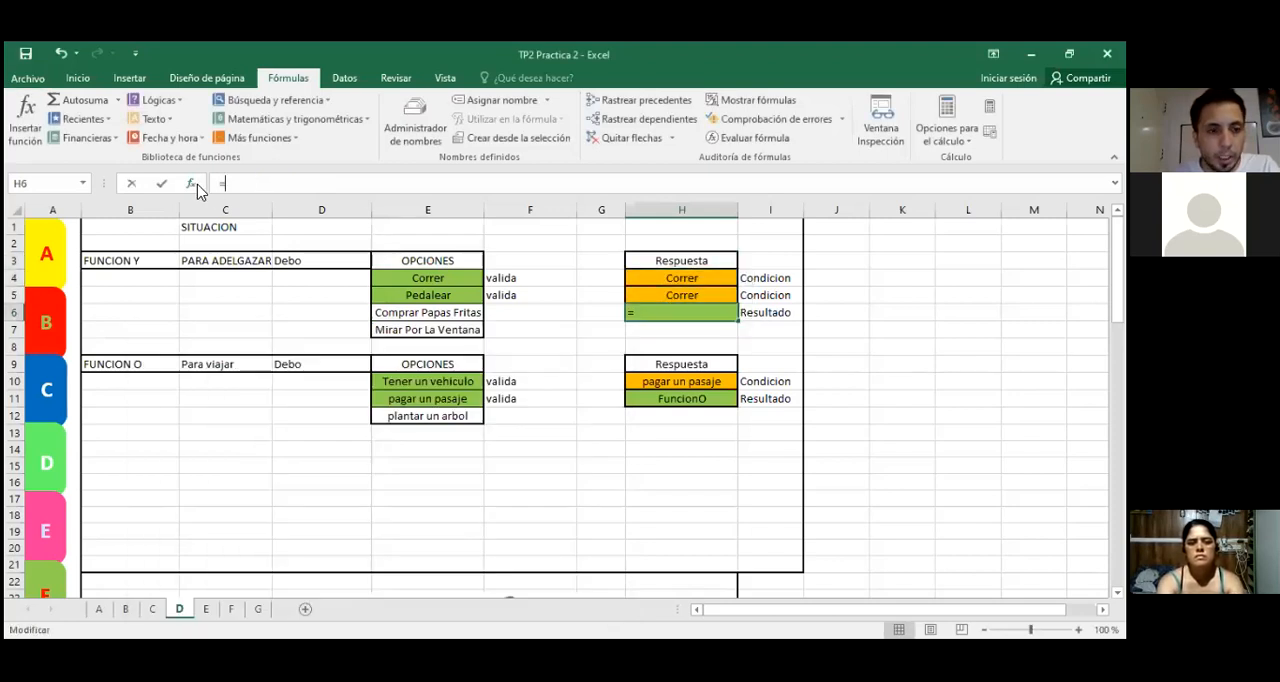
drag(545, 458, 545, 500)
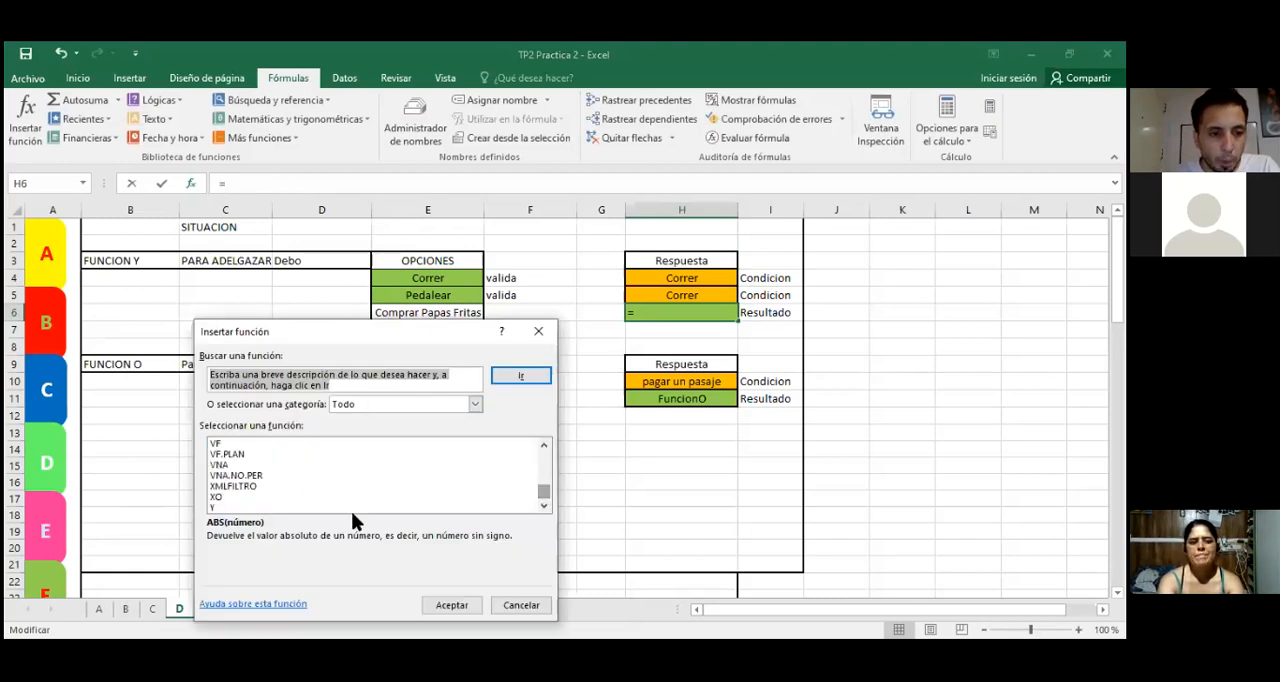
double_click(215, 508)
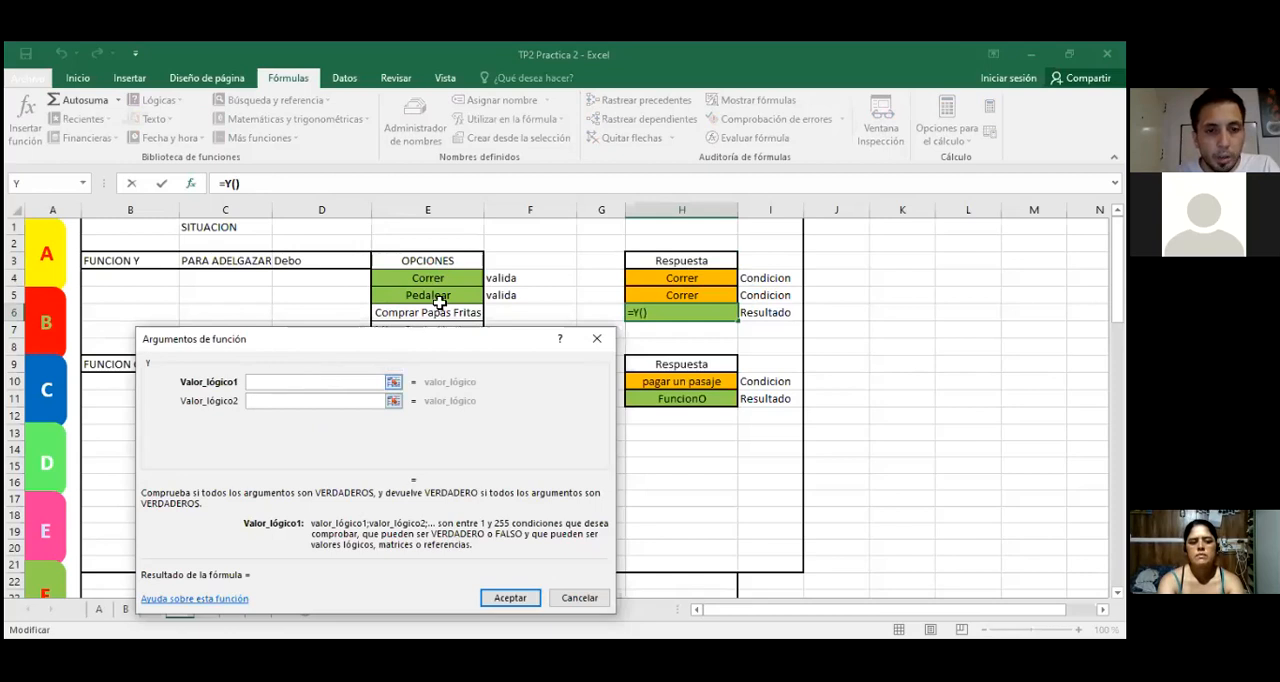
Step: Set Valor_lógico1 of the Y function to H4="correr", adding the quotation marks around the word
click(645, 278)
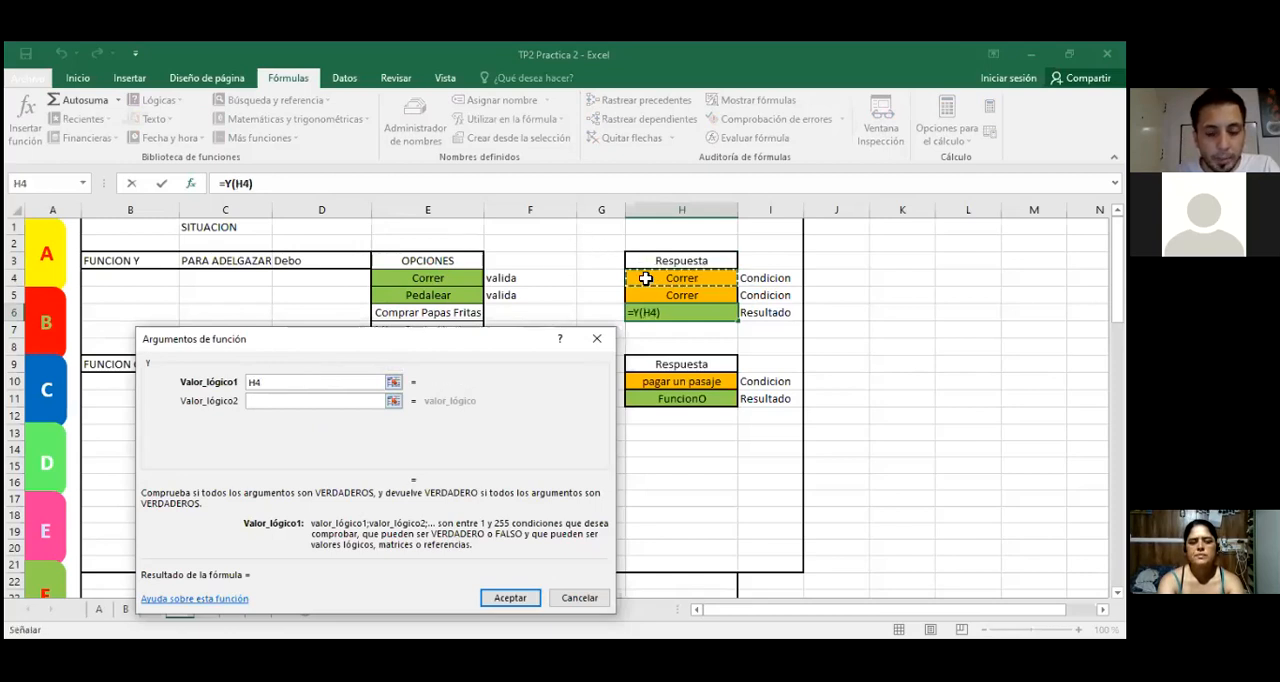
text(=)
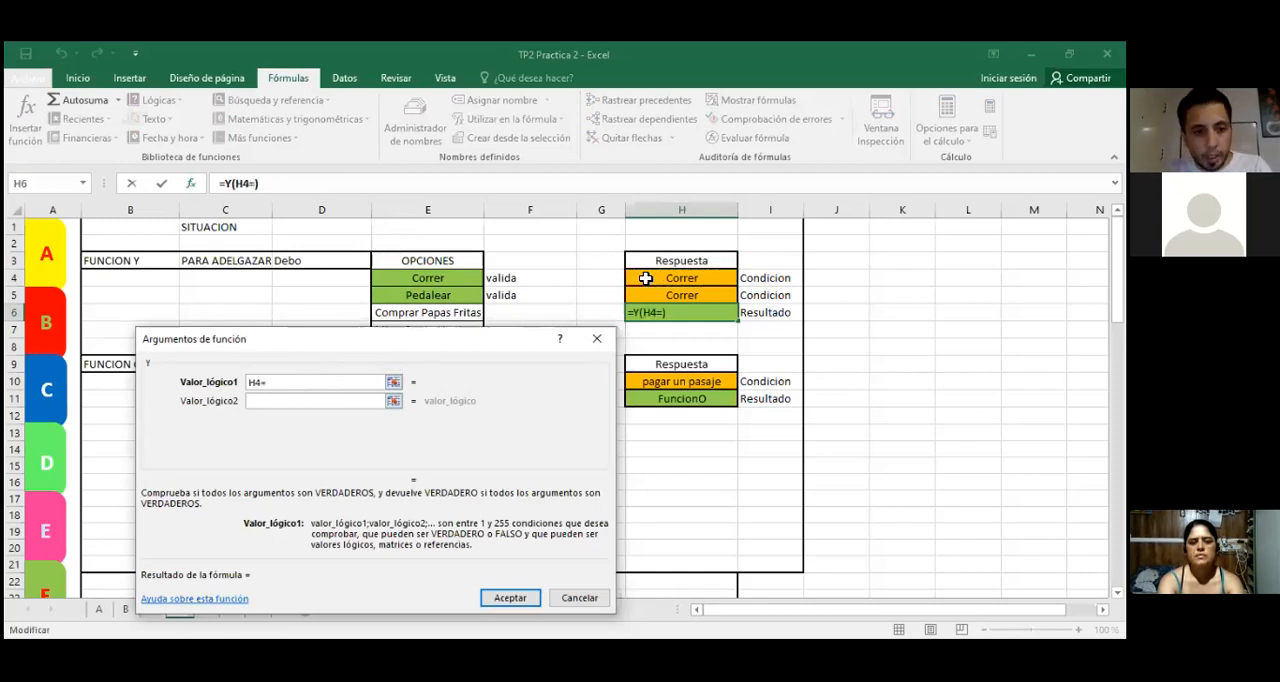
text(correr)
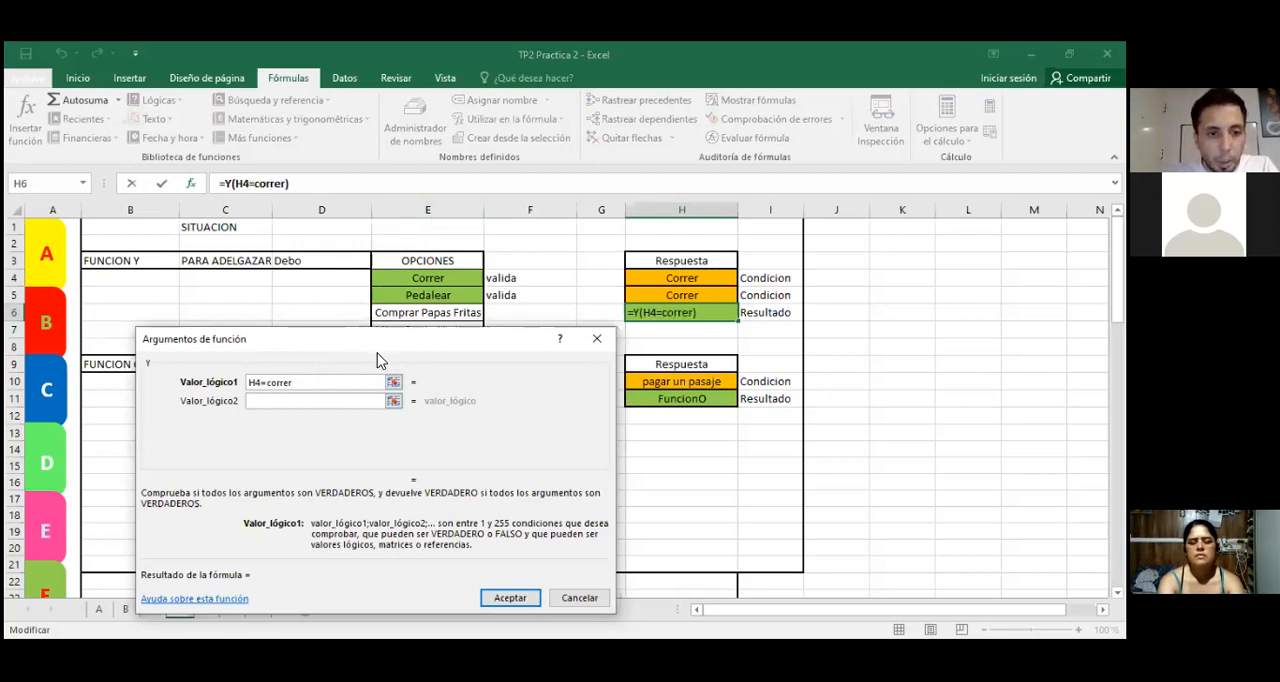
click(345, 401)
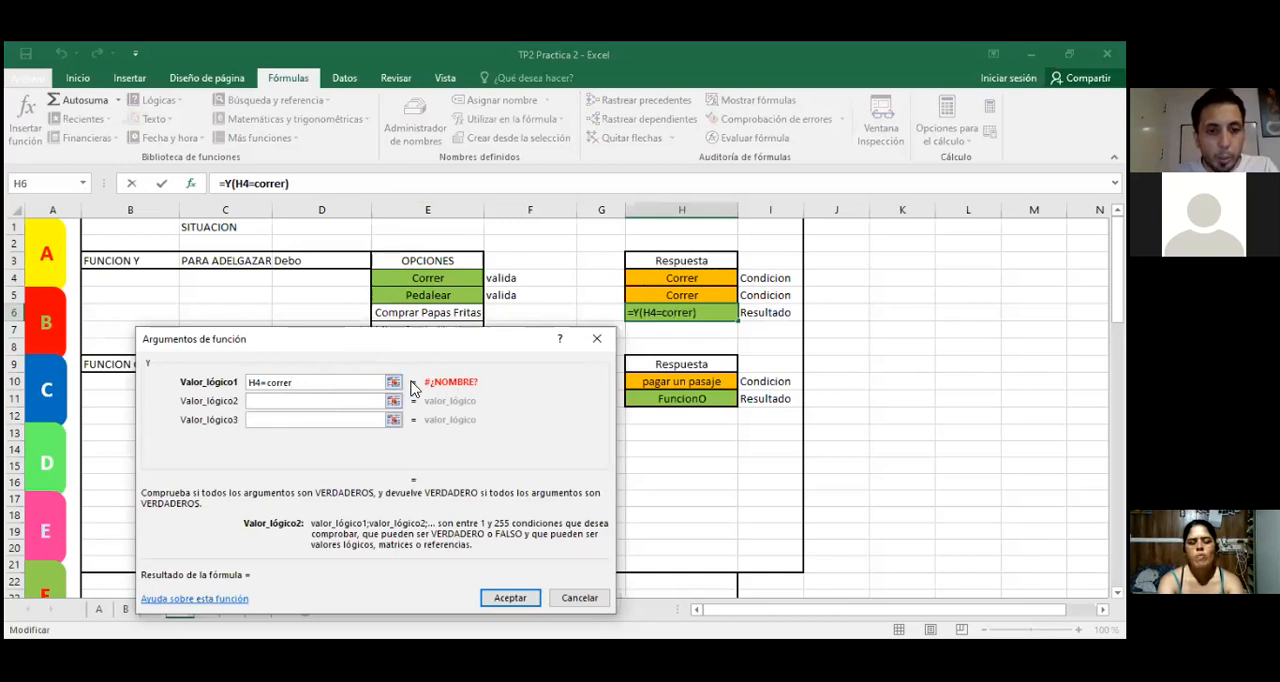
click(316, 387)
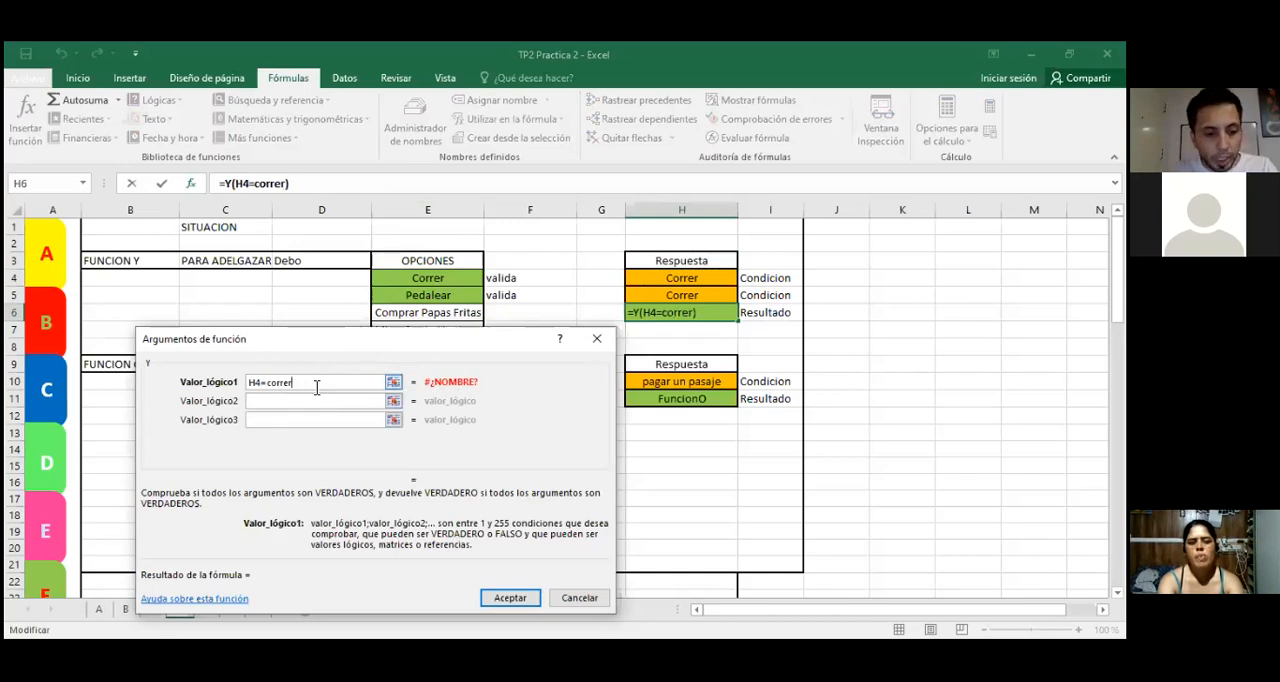
text(")
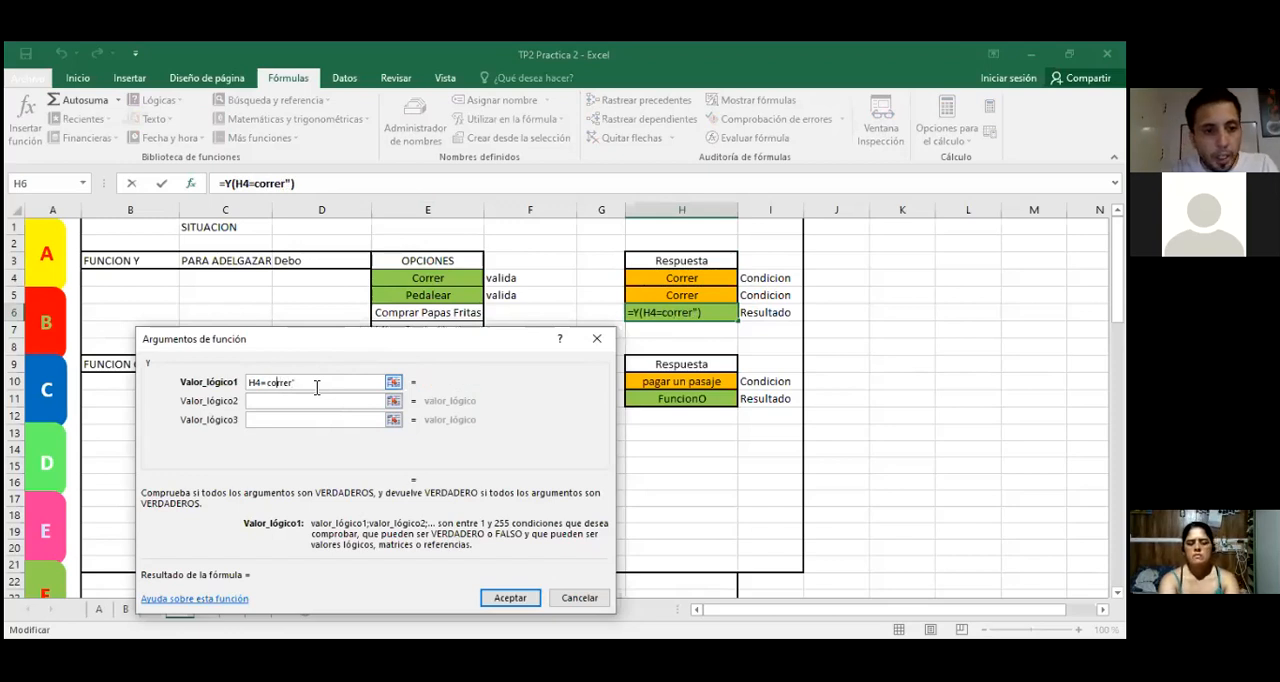
text(")
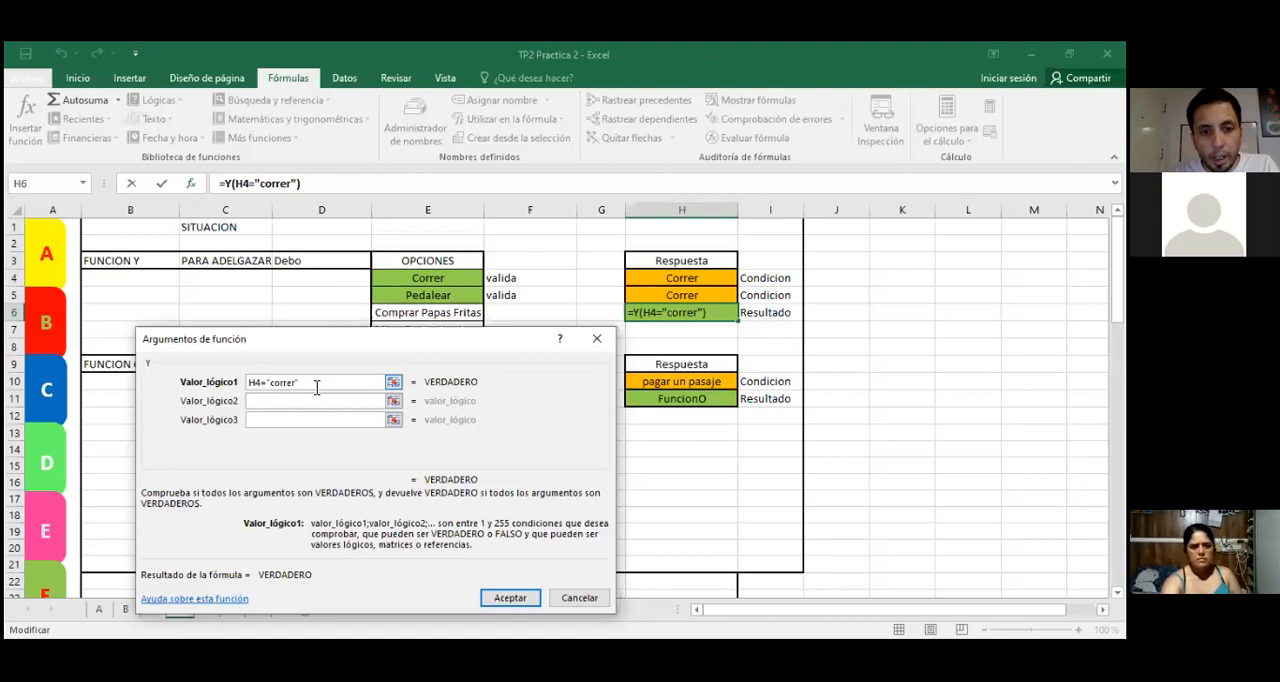
Step: Remove the quotation marks around correr in Valor_lógico1 to test the unquoted text, and restore them
key(BackSpace)
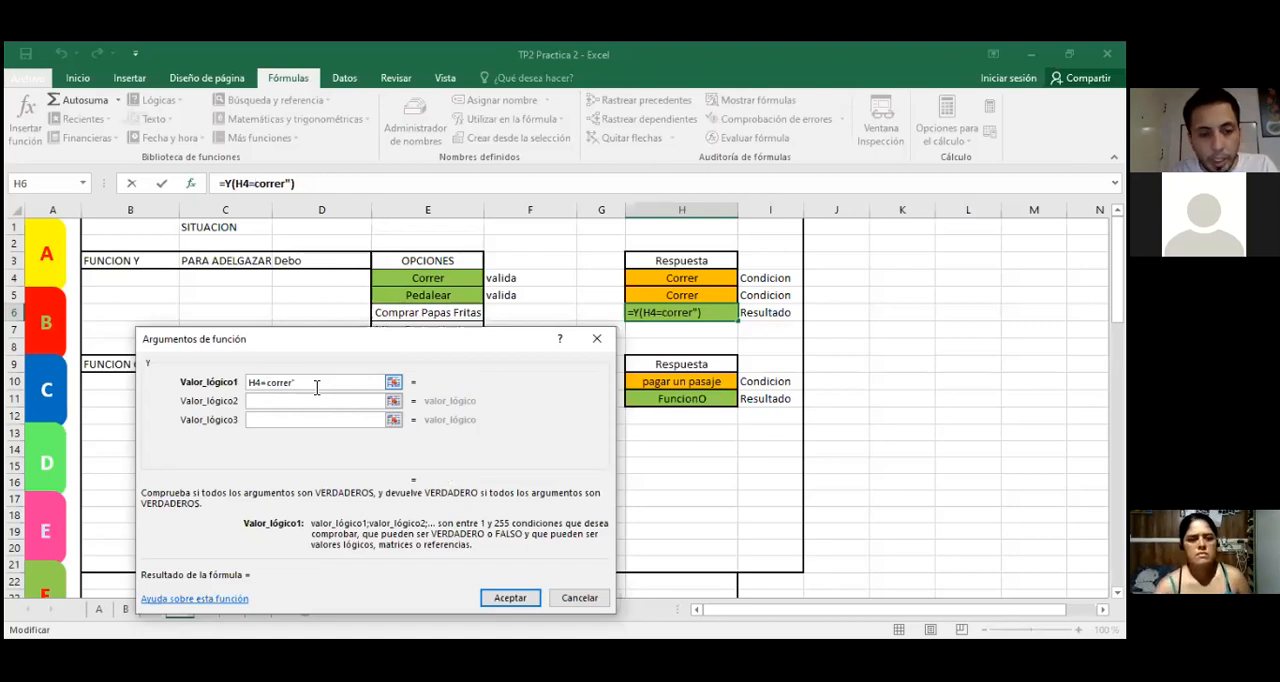
key(Tab)
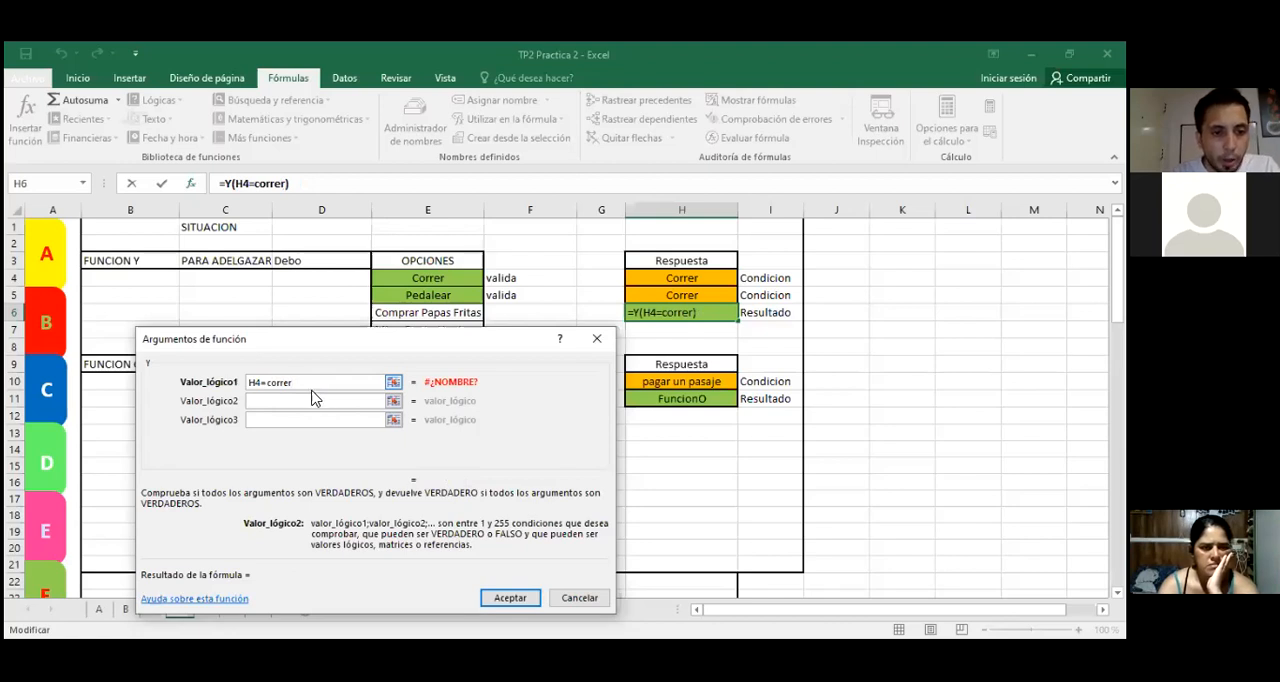
text(")
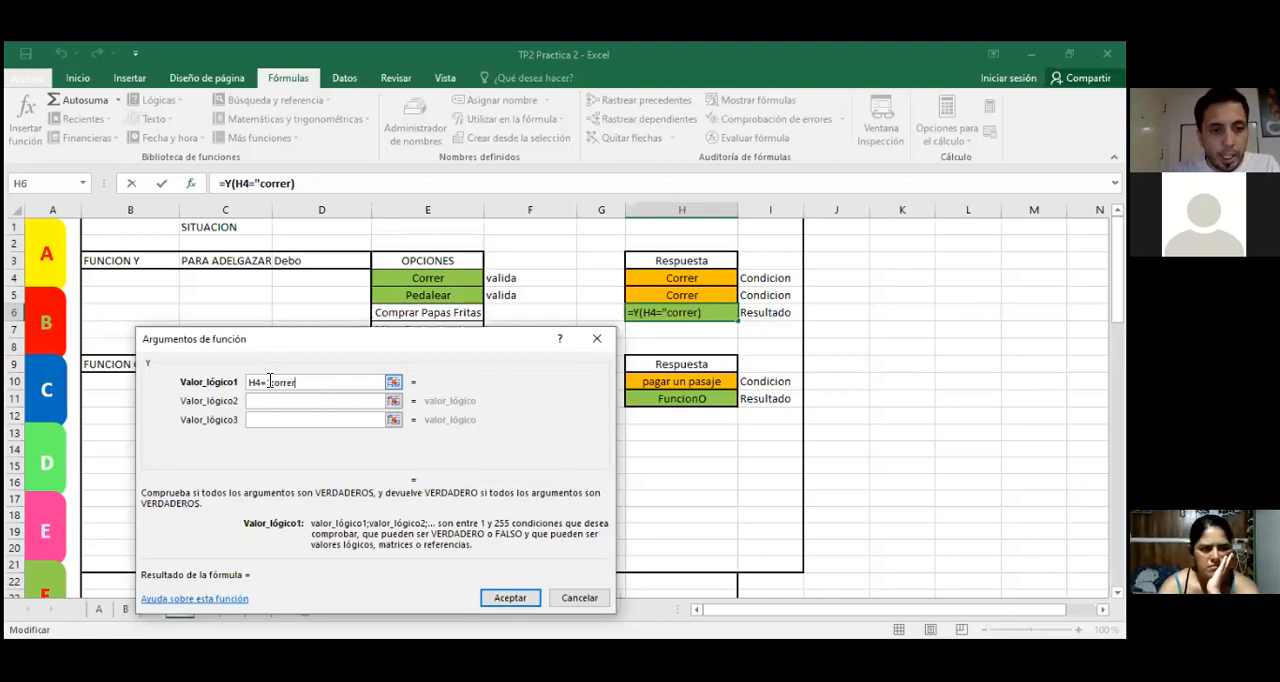
text(")
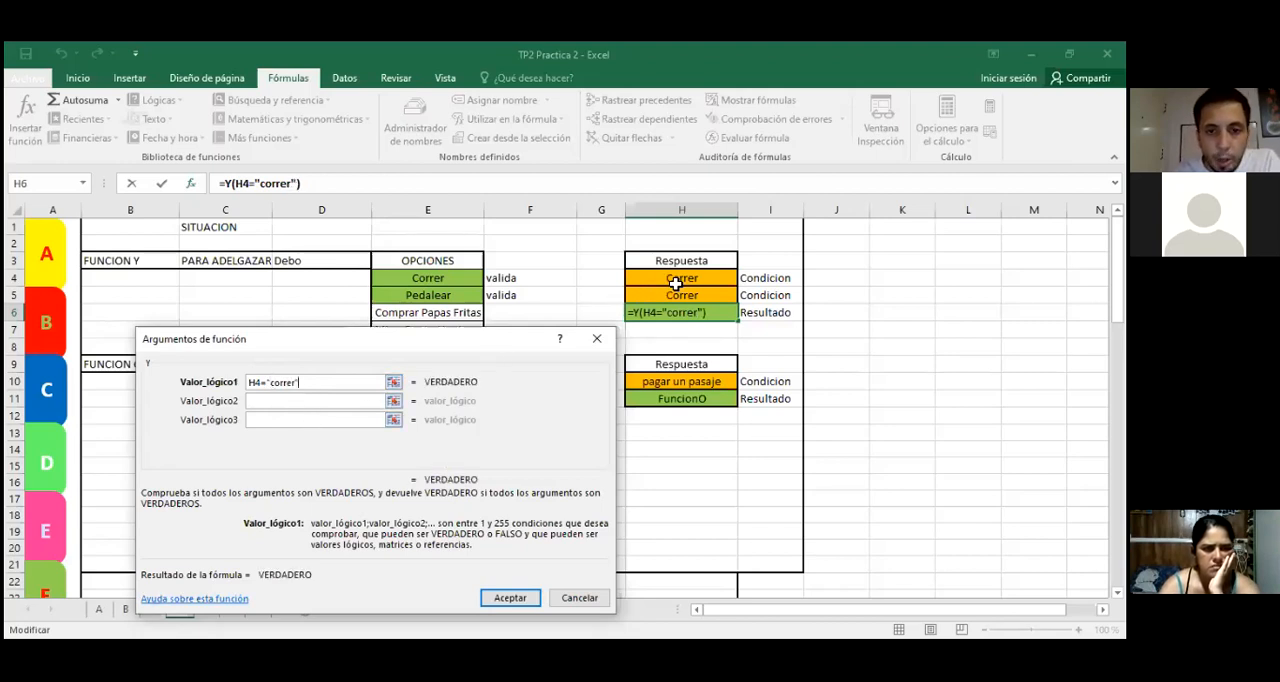
Step: Try appending +E4 to the H4="correr" test in Valor_lógico1, and clear the whole argument
text(+)
click(431, 280)
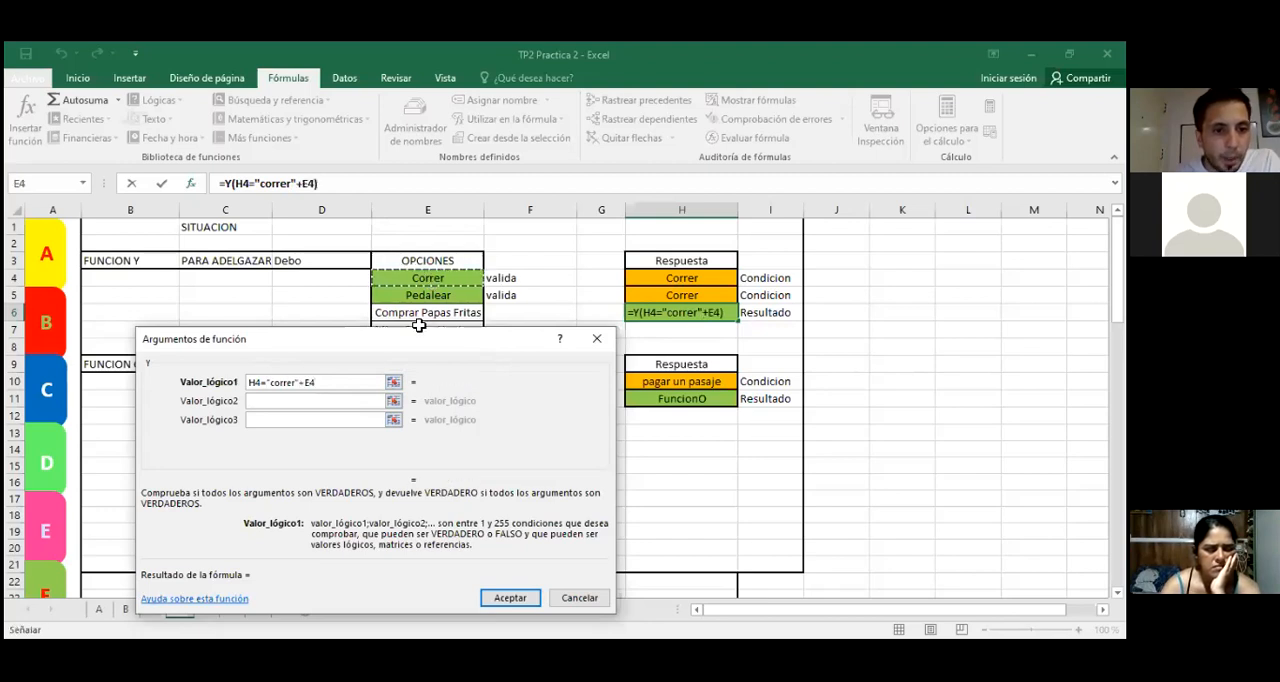
click(352, 385)
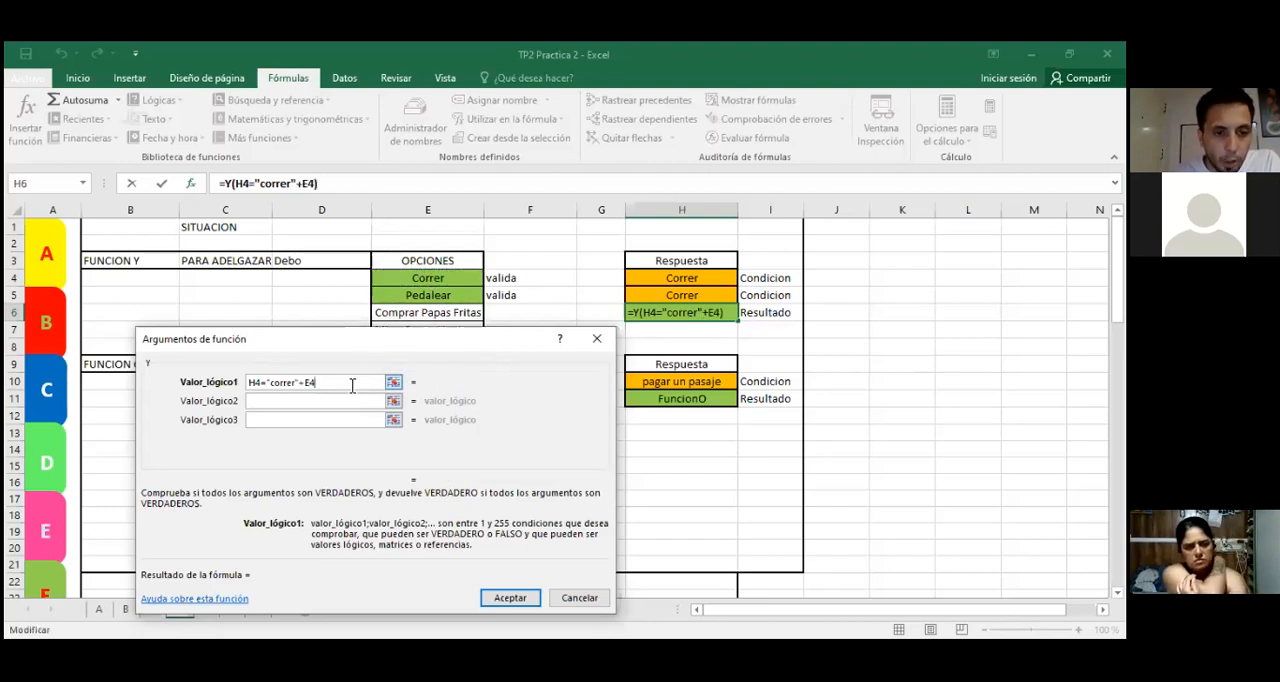
key(BackSpace)
key(BackSpace)
key(BackSpace)
key(BackSpace)
key(BackSpace)
key(BackSpace)
key(BackSpace)
key(BackSpace)
key(BackSpace)
key(BackSpace)
key(BackSpace)
key(BackSpace)
key(BackSpace)
key(BackSpace)
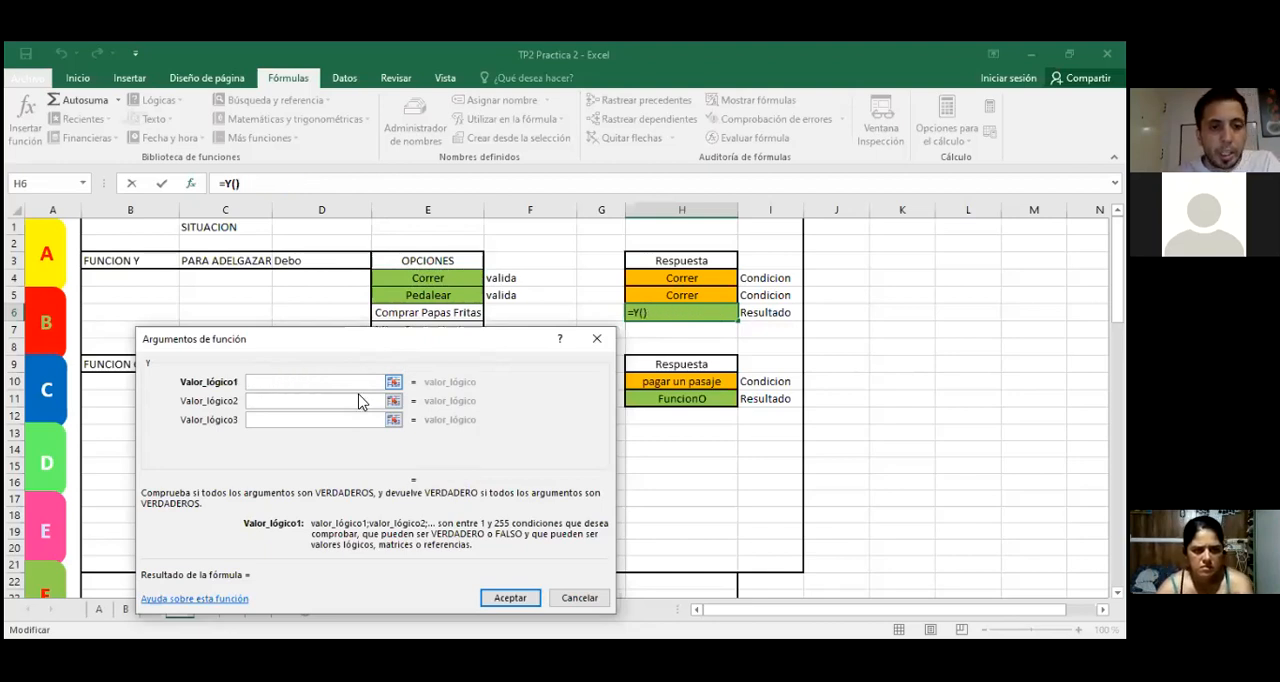
Step: Set Valor_lógico1 of the Y function to the cell comparison H4=E4
click(656, 278)
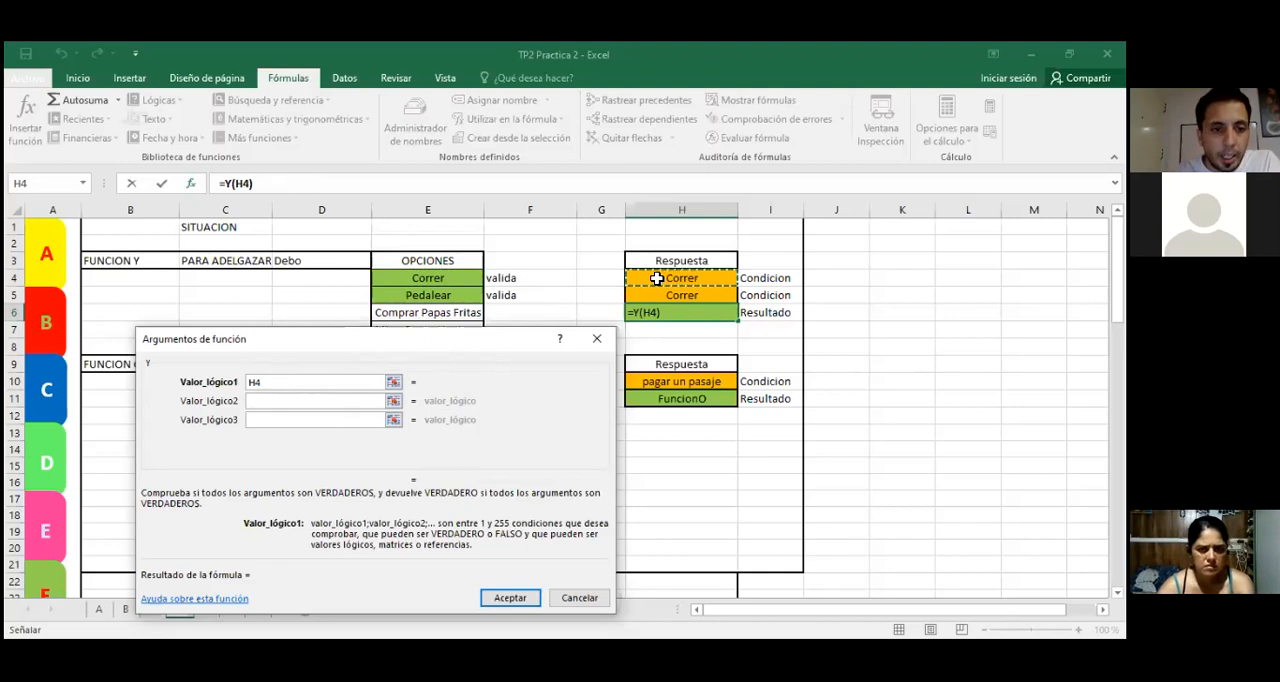
text(=)
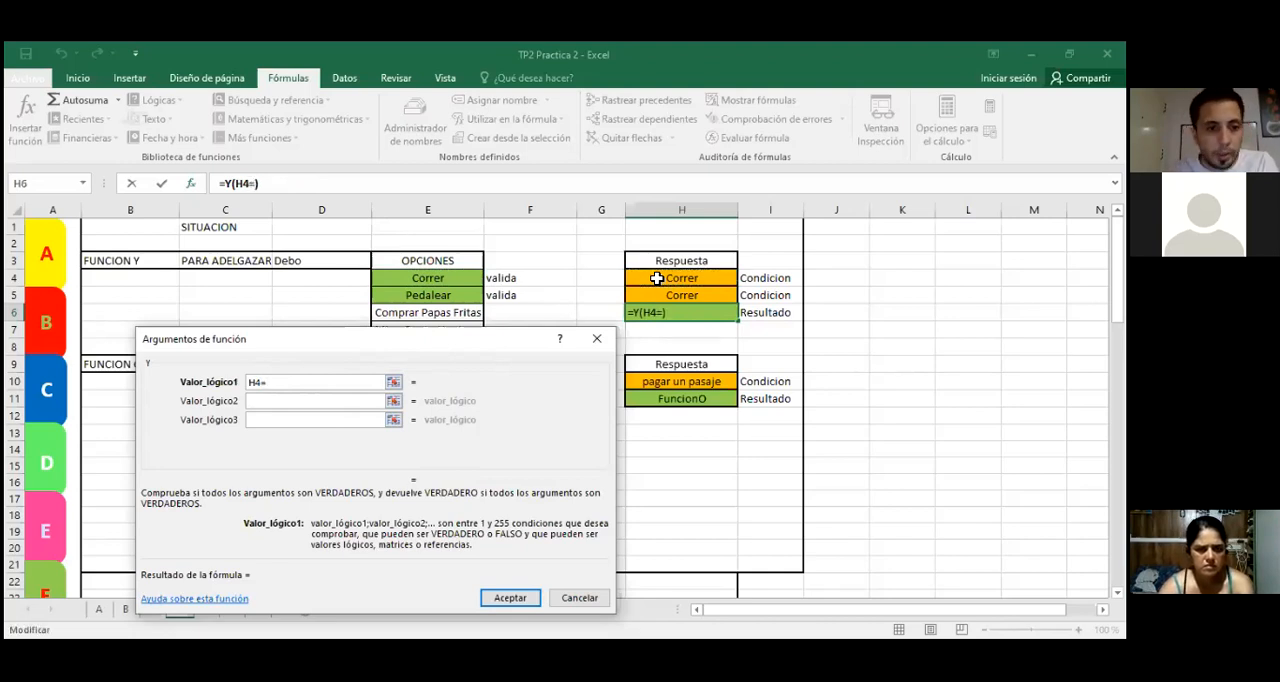
click(446, 284)
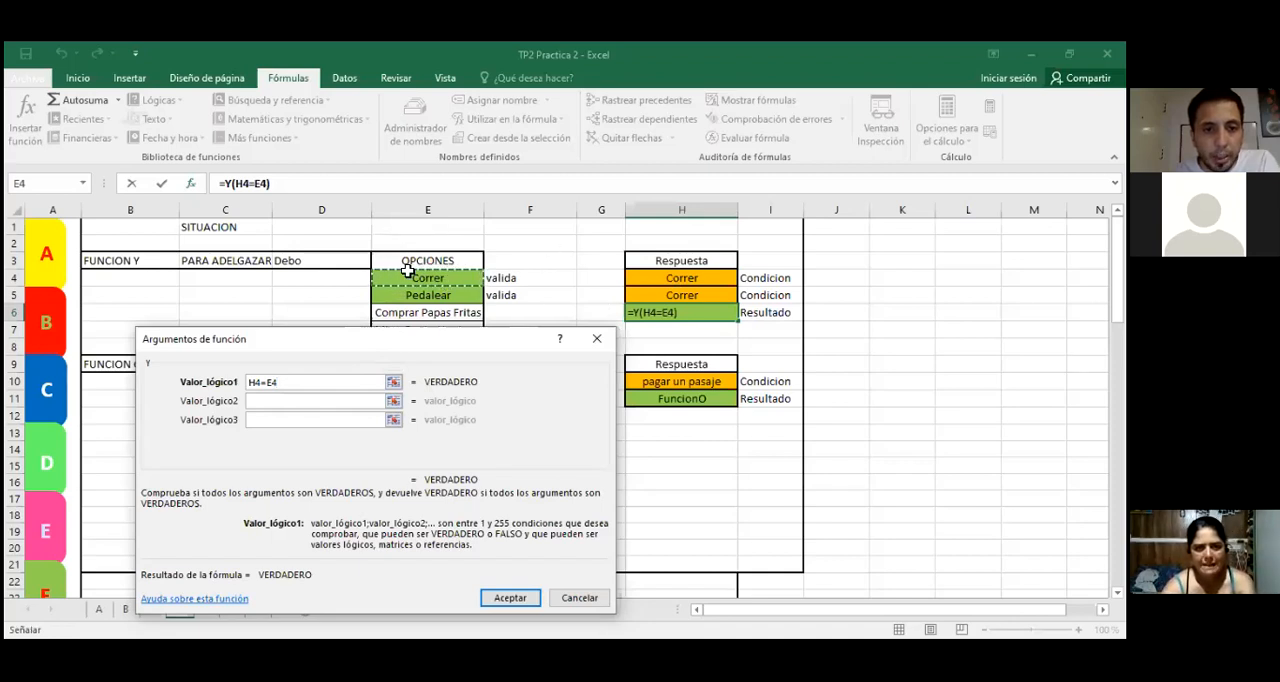
Step: Set Valor_lógico2 of the Y function to H5="pedalear"
click(249, 423)
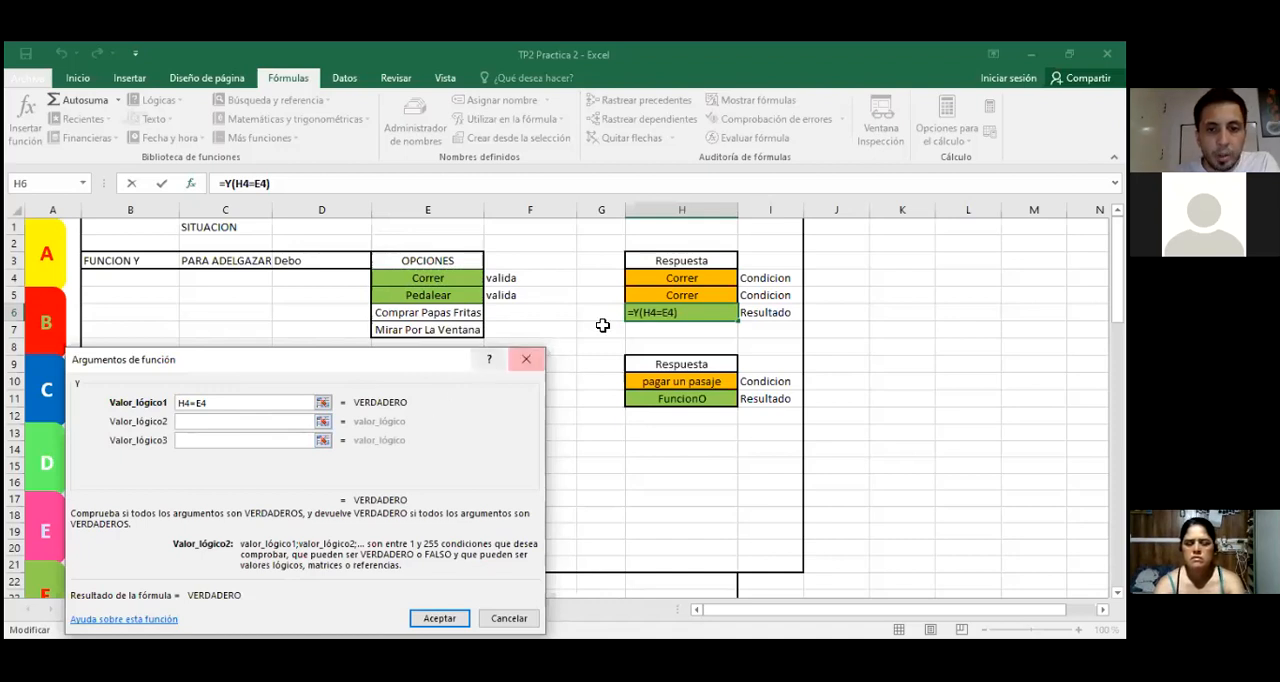
click(660, 294)
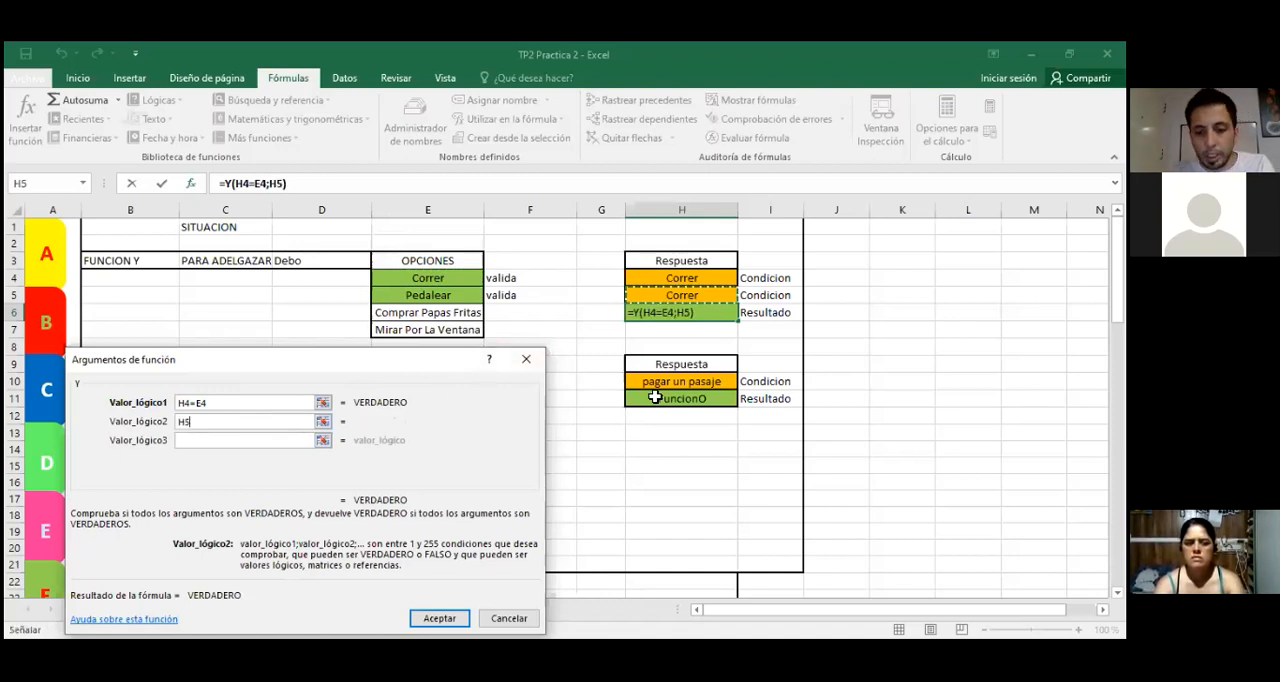
text(=)
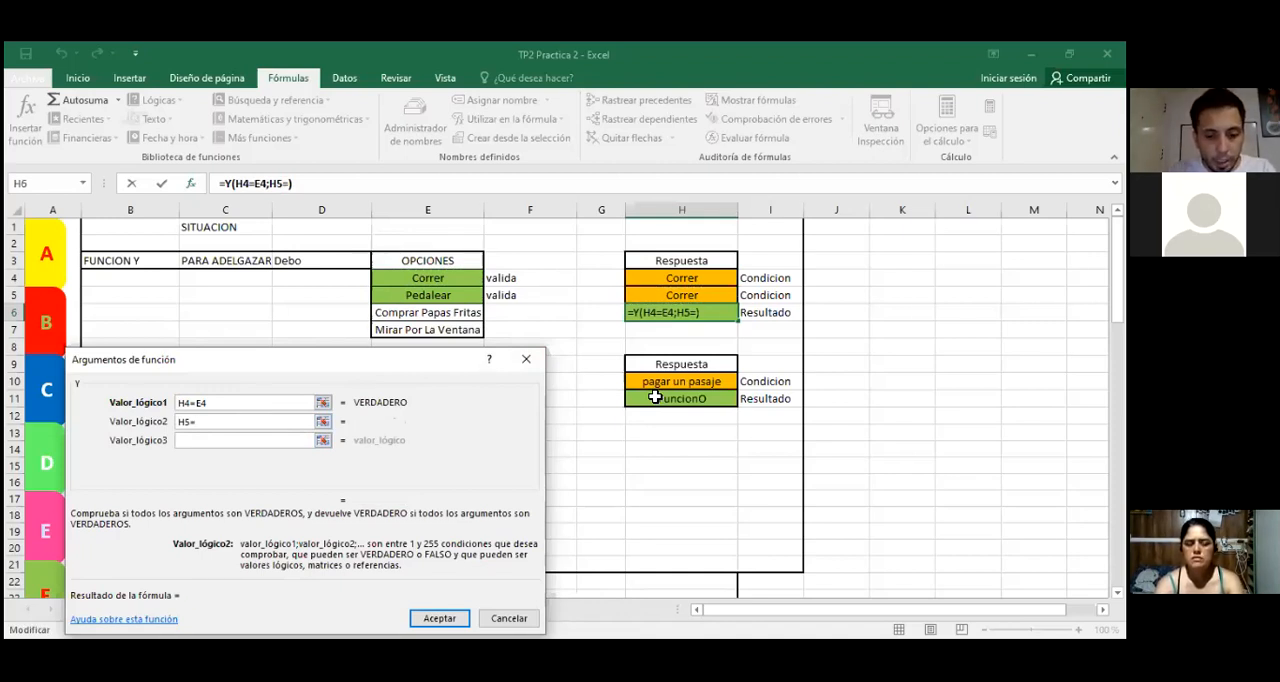
text("pedalear)
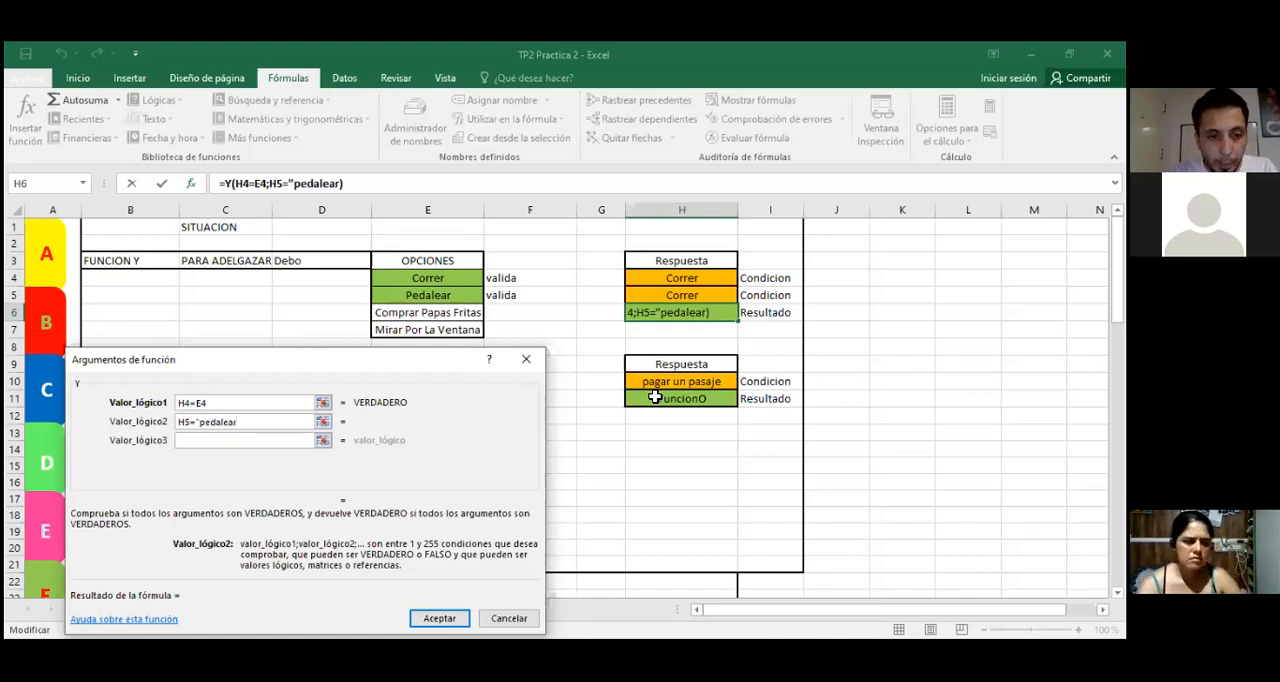
text(")
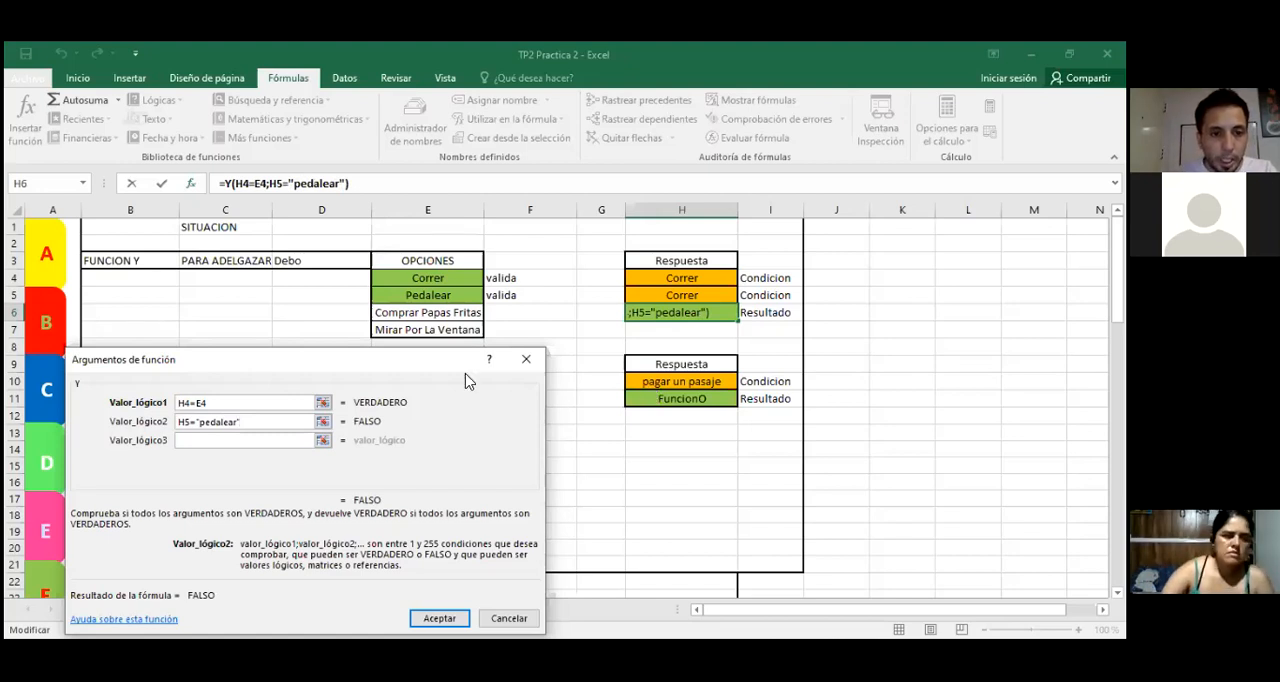
Step: Replace the quoted text in Valor_lógico2 with cell E5 to get H5=E5, and accept the Y function in H6
key(BackSpace)
key(BackSpace)
key(BackSpace)
key(BackSpace)
key(BackSpace)
key(BackSpace)
key(BackSpace)
key(BackSpace)
key(BackSpace)
key(BackSpace)
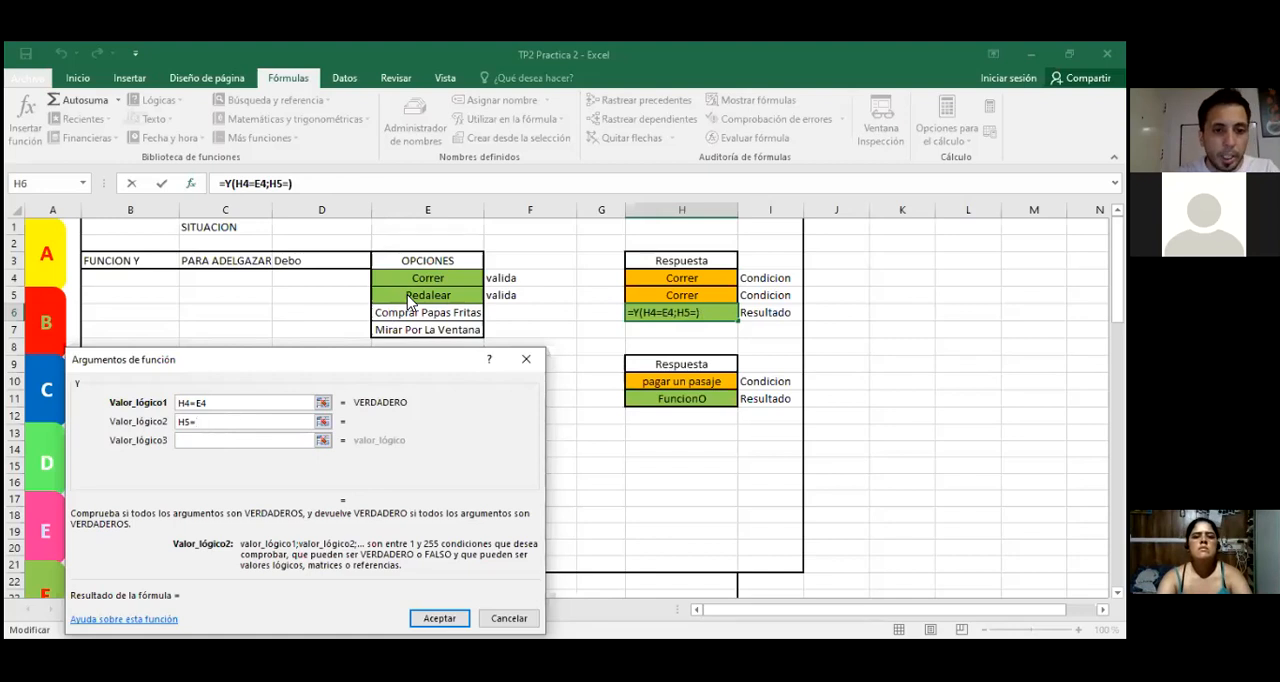
click(409, 299)
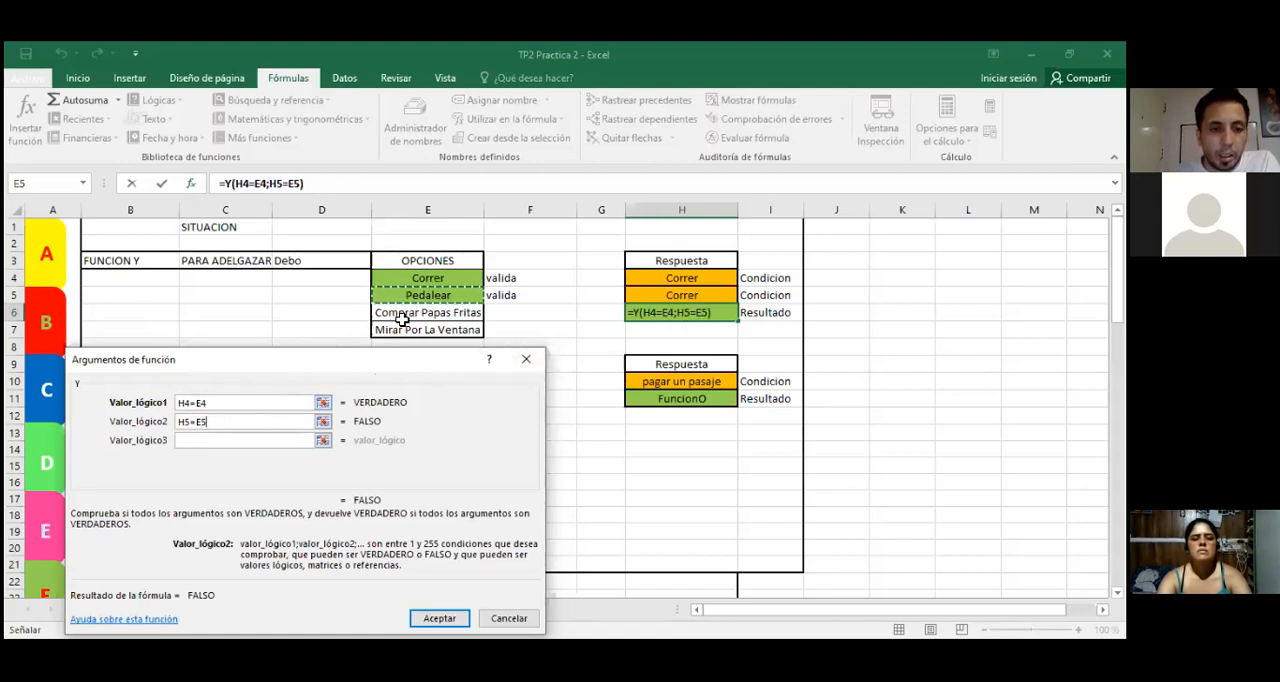
key(Tab)
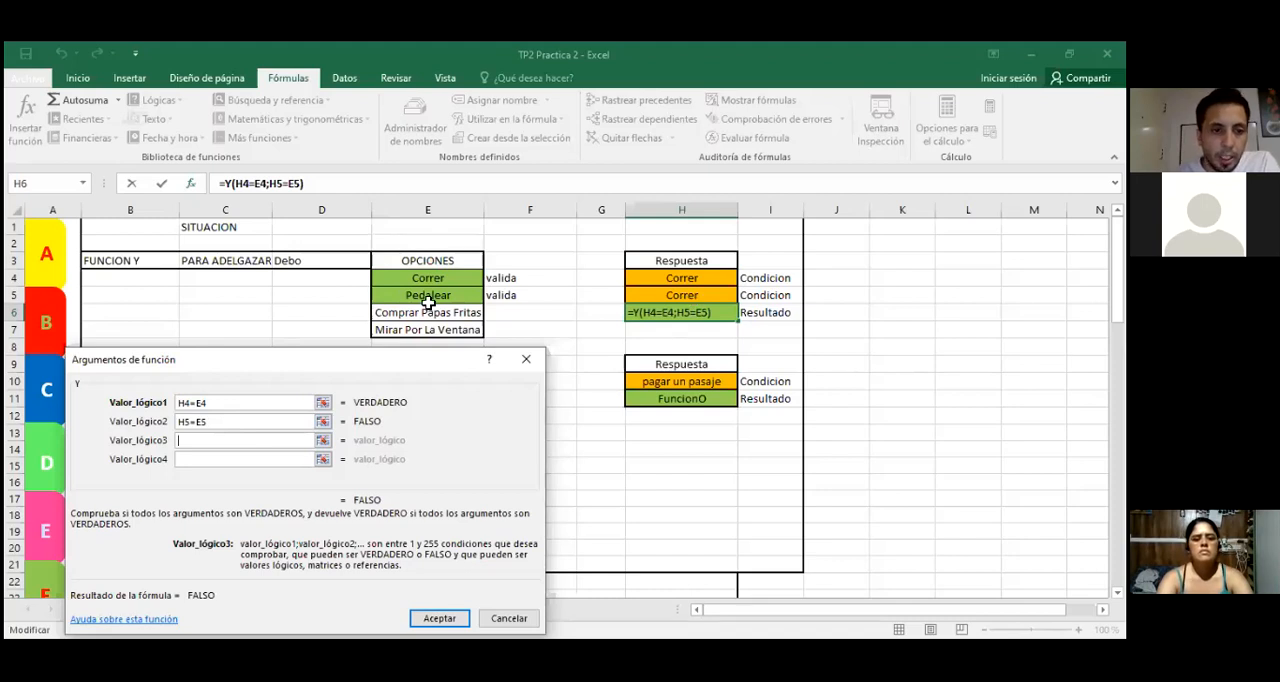
click(440, 618)
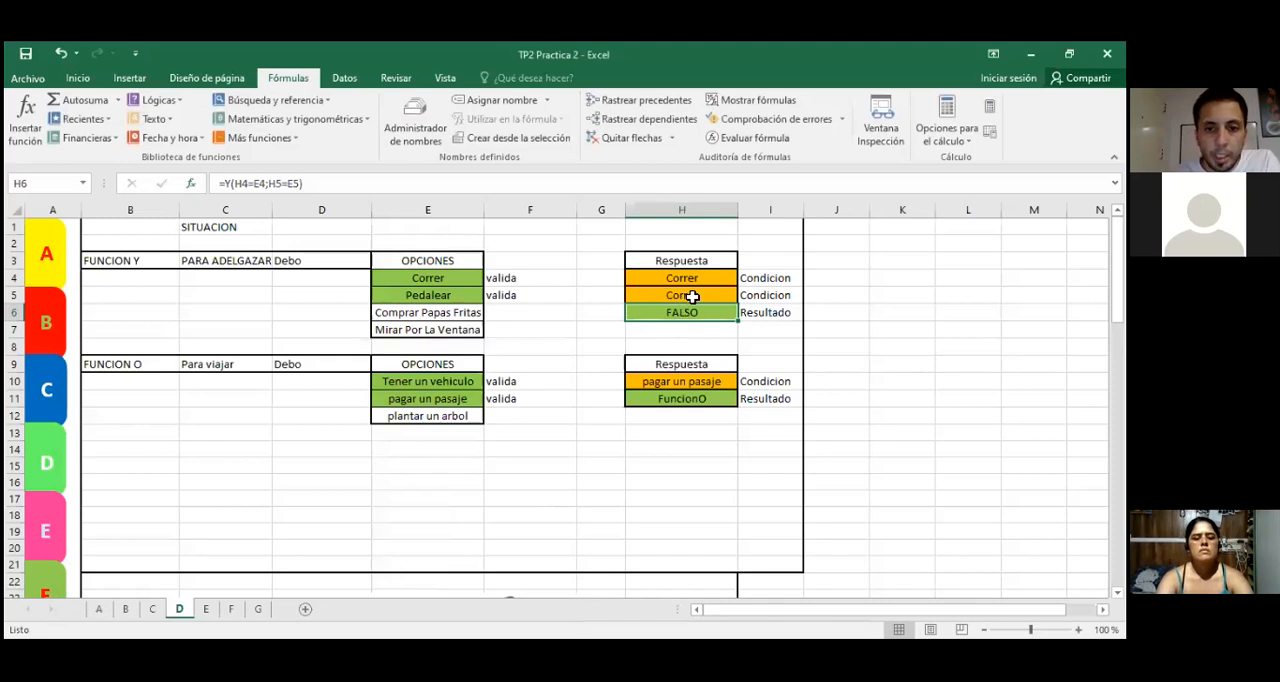
Step: Choose Pedalear as the second condition answer in H5
click(724, 294)
click(745, 296)
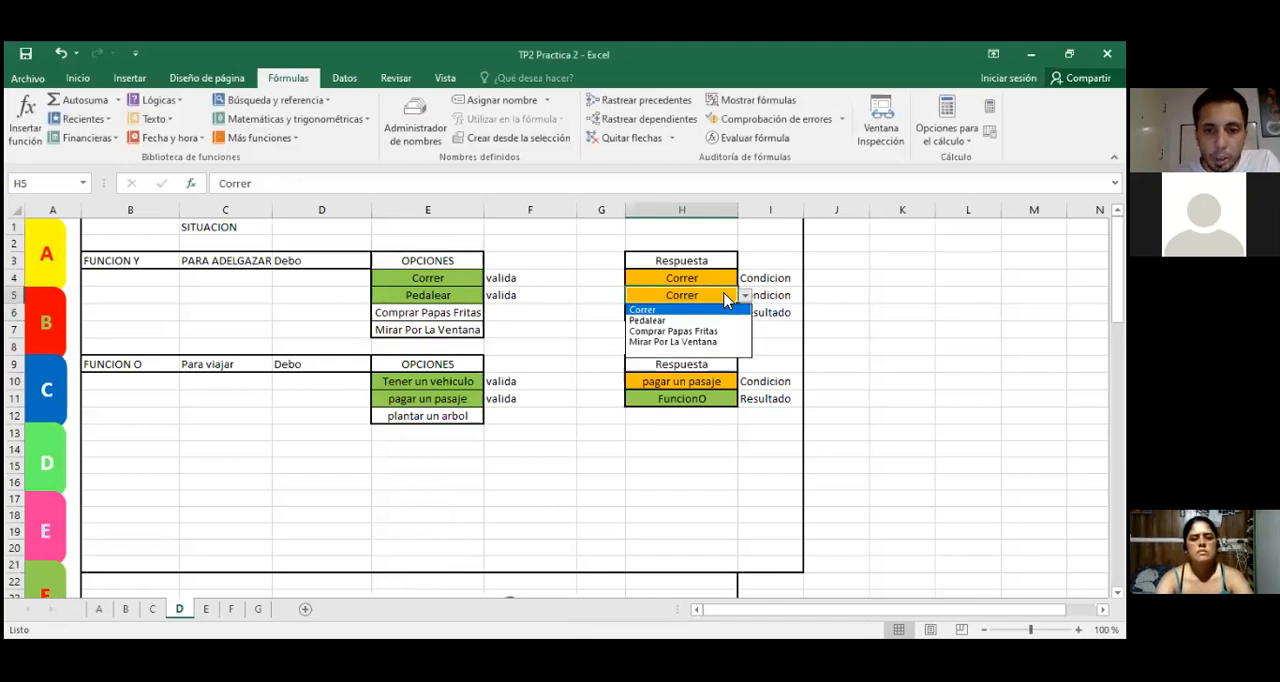
click(670, 321)
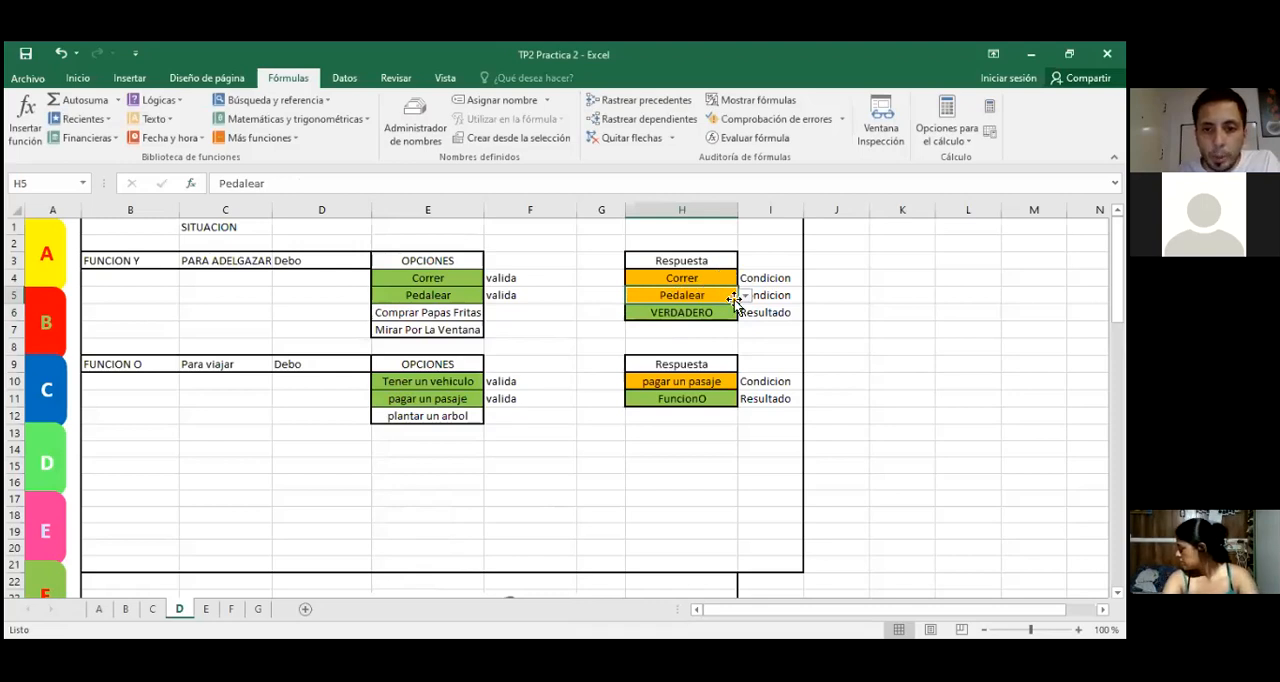
Step: Test the Y function with Comprar Papas Fritas as the first condition answer in H4
click(700, 278)
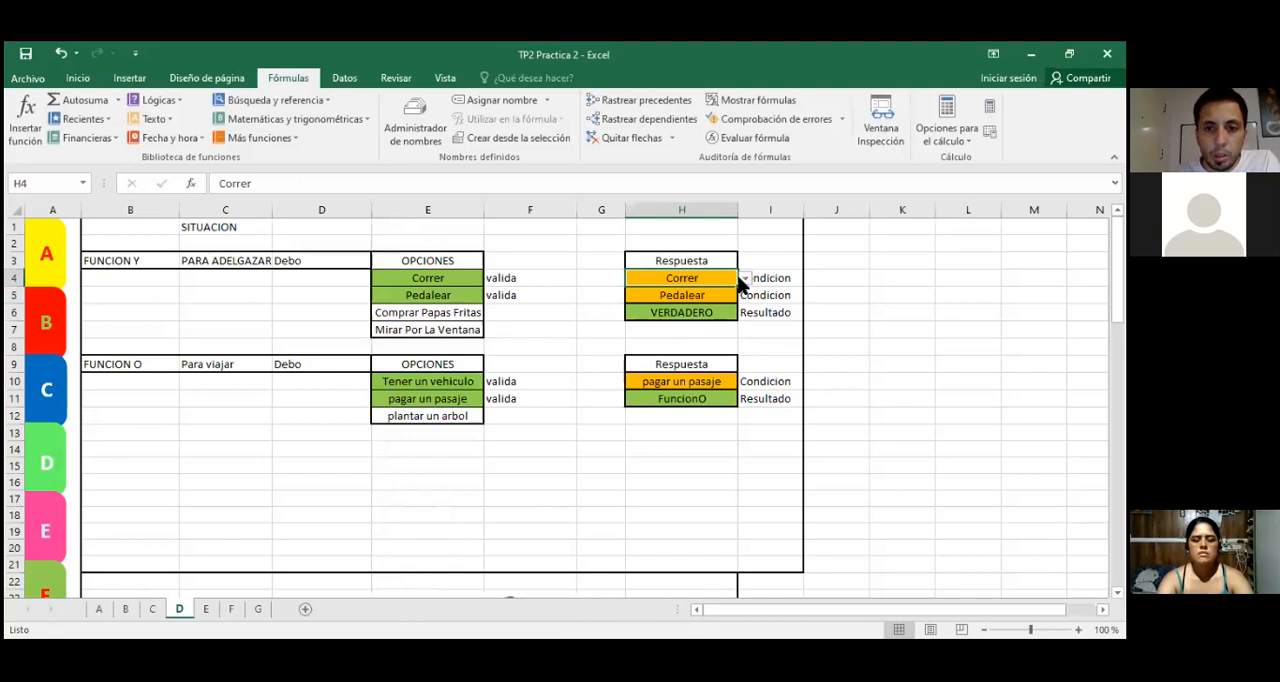
click(744, 279)
click(678, 318)
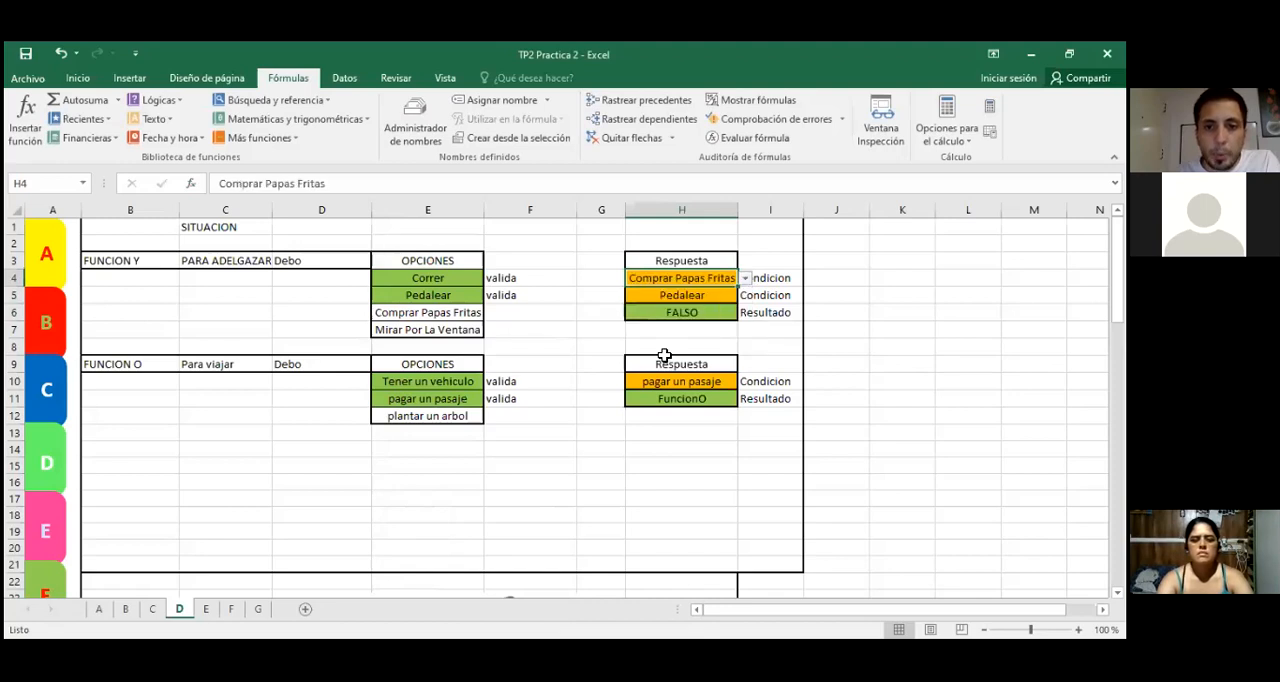
Step: Compare the answers in H4 and H5 with the valid options in E4 and E5, checking the Y formula in H6
click(678, 315)
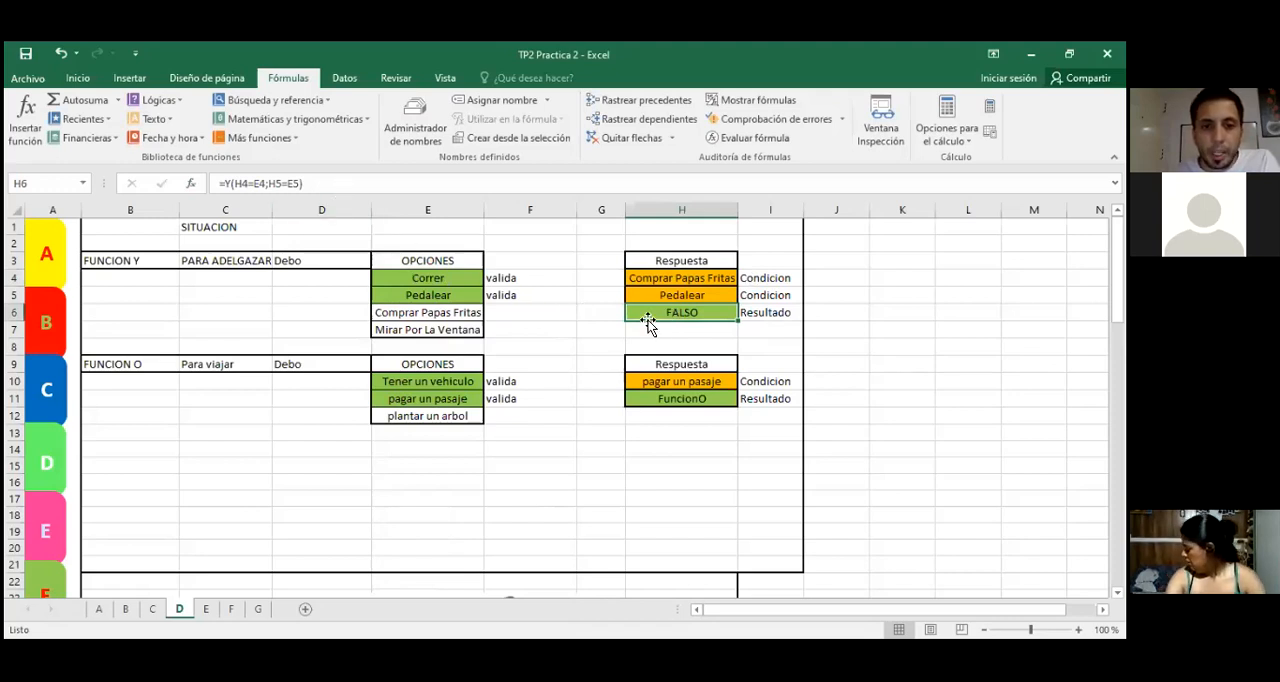
click(679, 281)
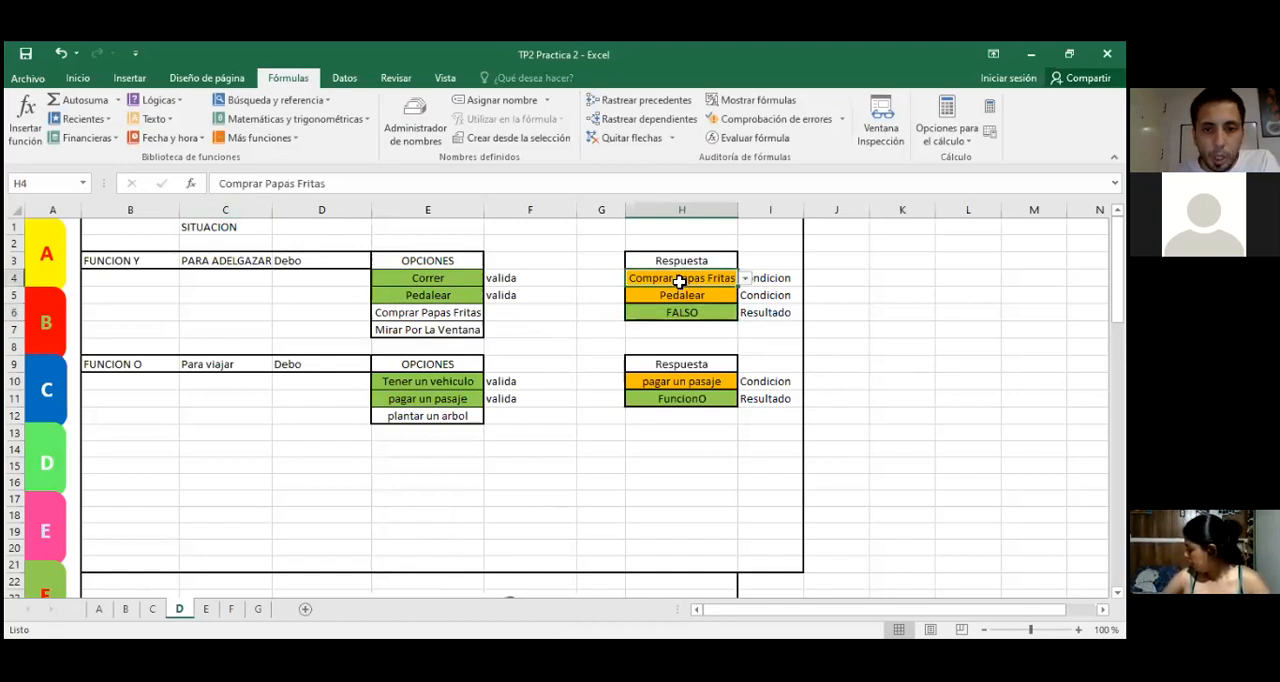
click(437, 280)
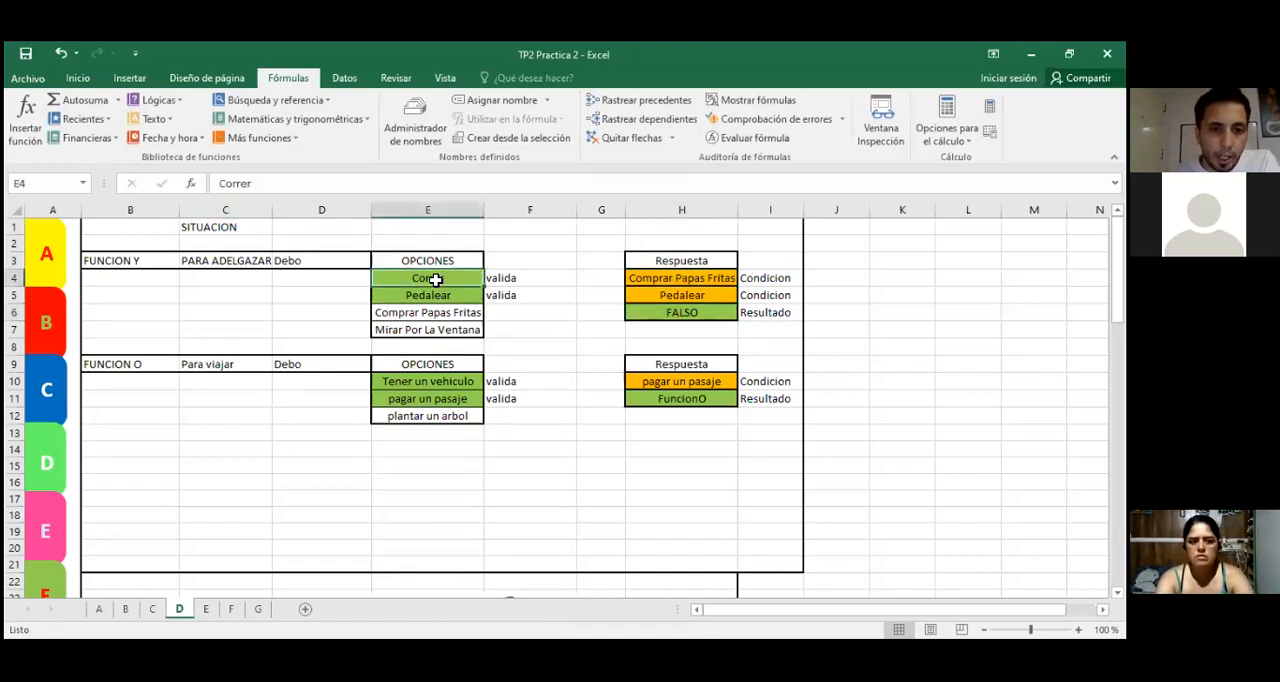
click(651, 279)
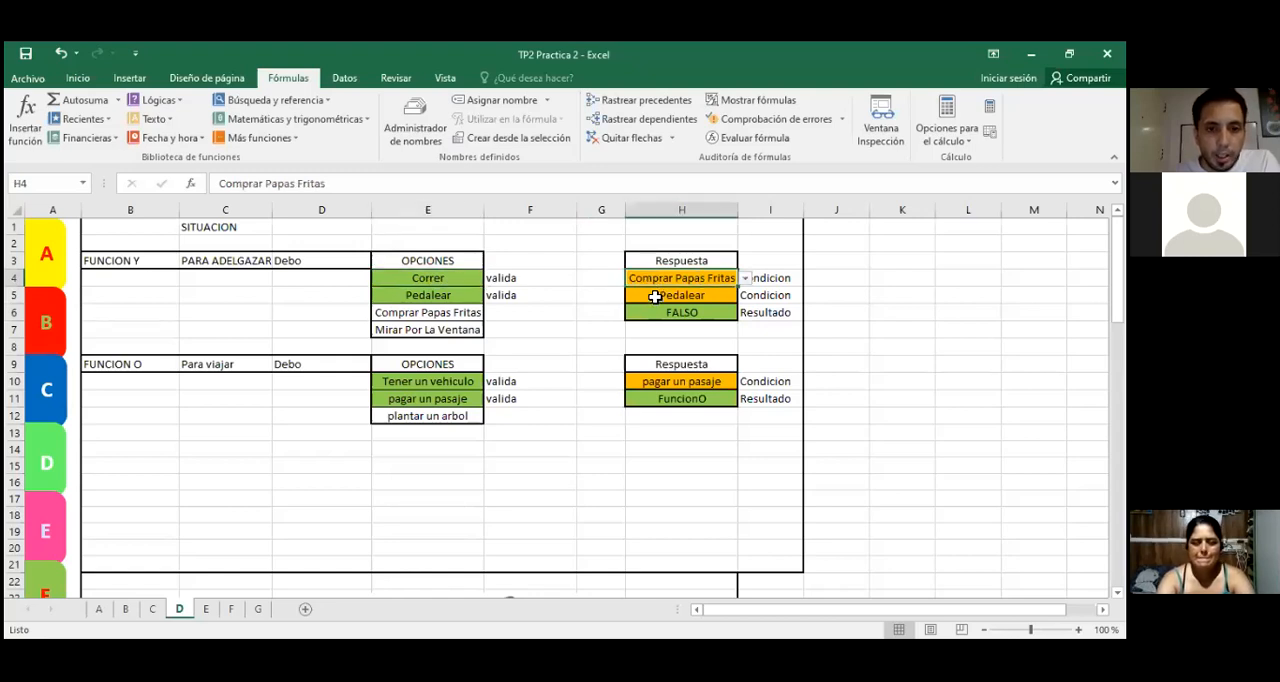
click(655, 297)
click(436, 296)
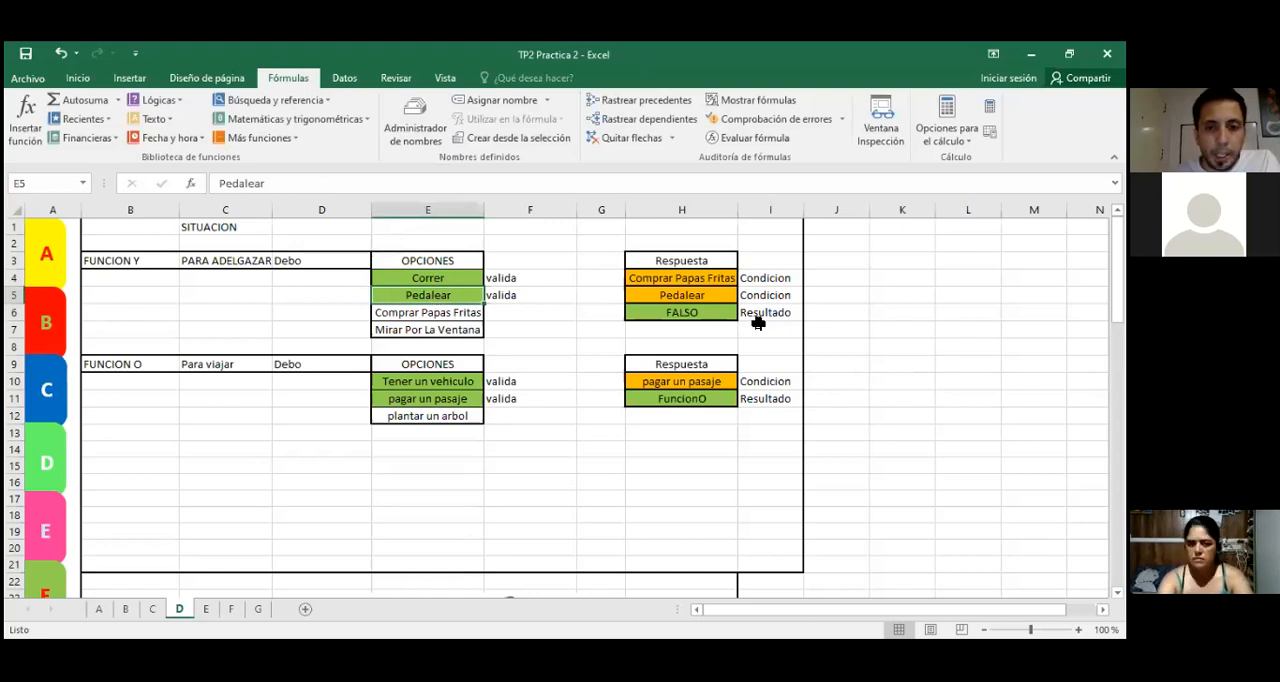
click(712, 315)
Step: Keep Pedalear as the answer in H5 and set the first answer in H4 back to Correr
click(706, 296)
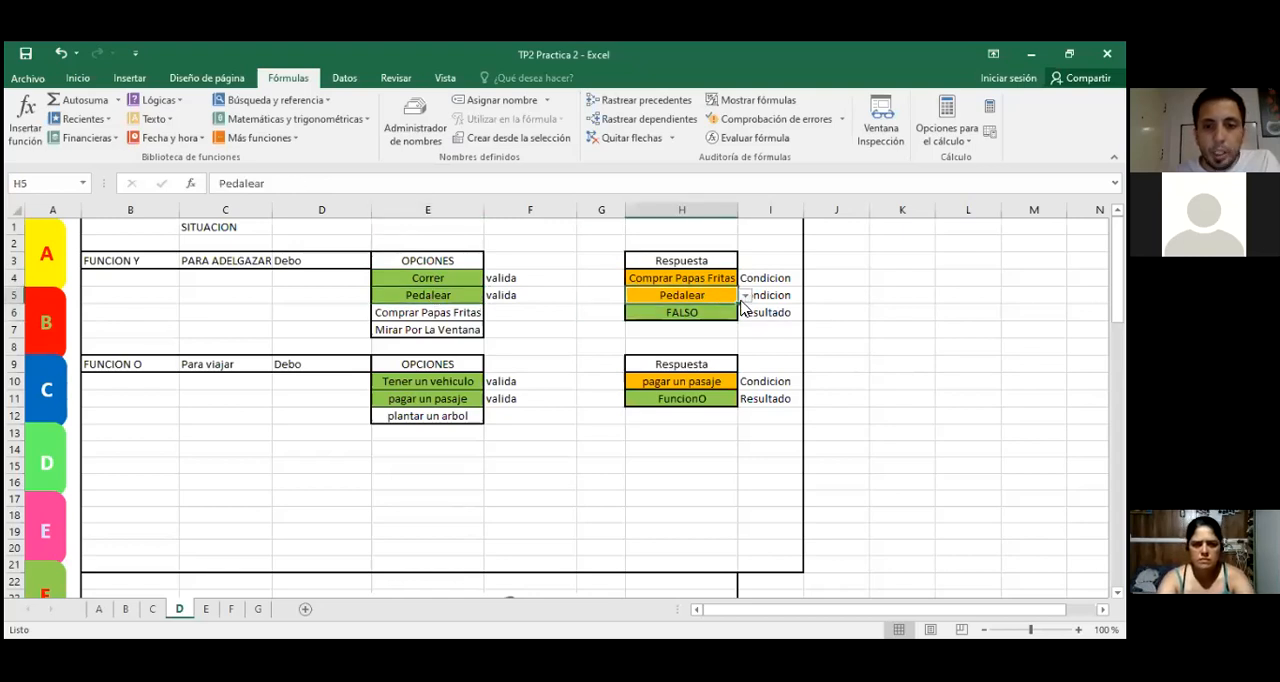
click(744, 298)
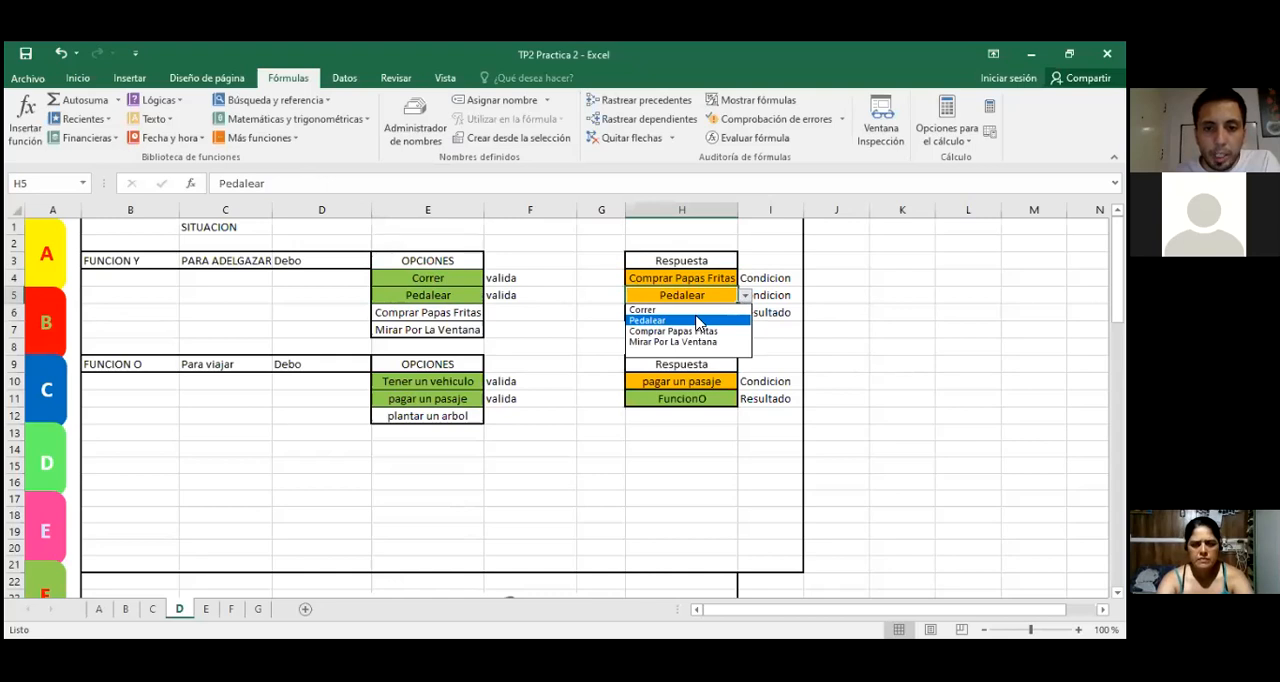
click(698, 321)
click(720, 278)
click(744, 279)
click(680, 292)
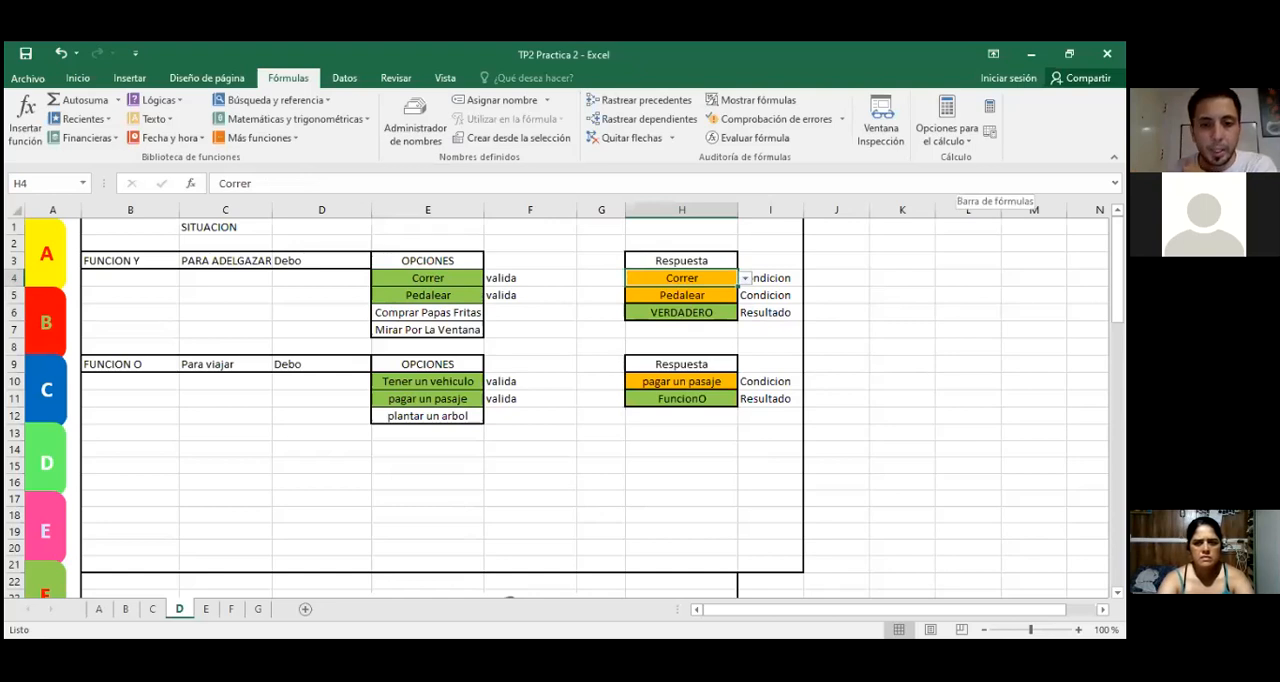
click(652, 495)
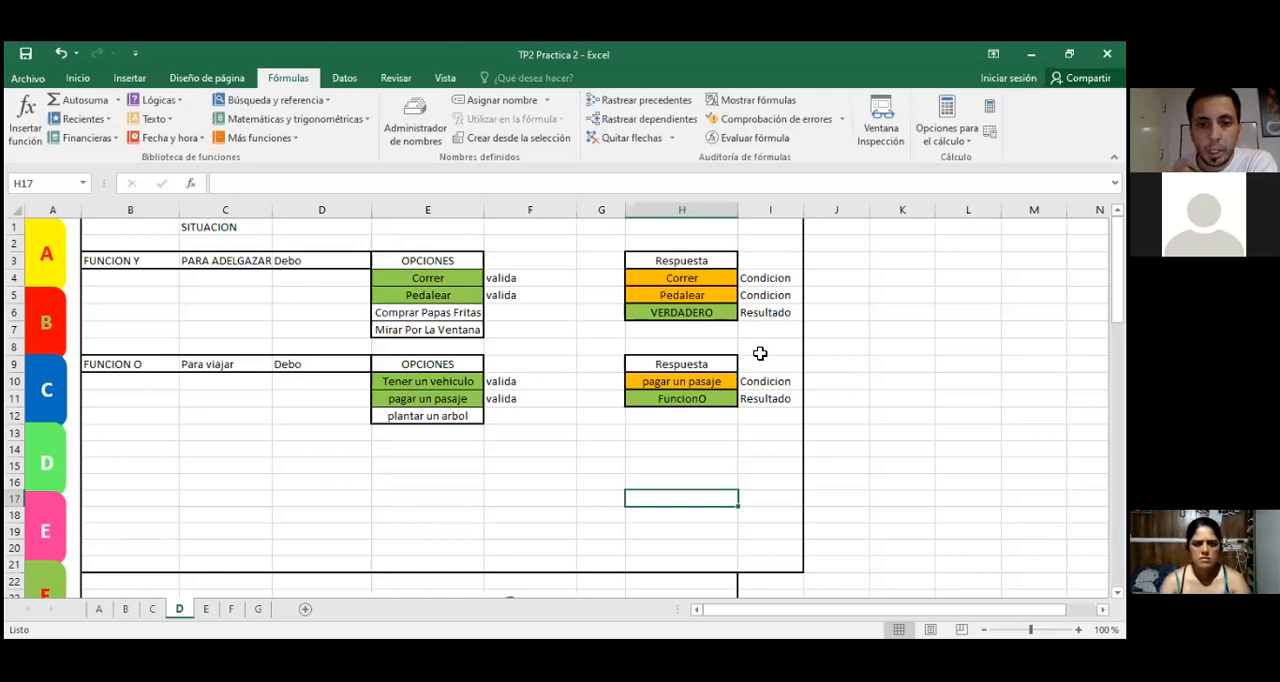
Step: Examine the FUNCION O block: the travel options in E10:E12, the condition in H10 and the result cell H11
click(704, 401)
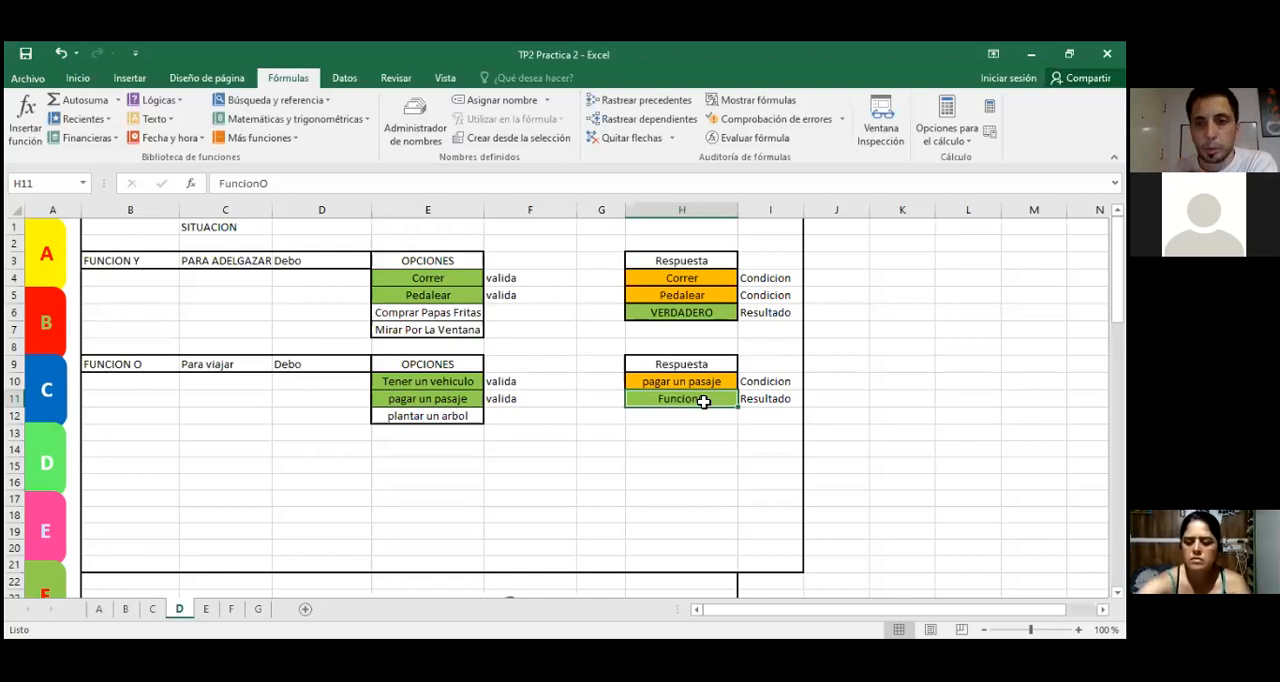
click(829, 118)
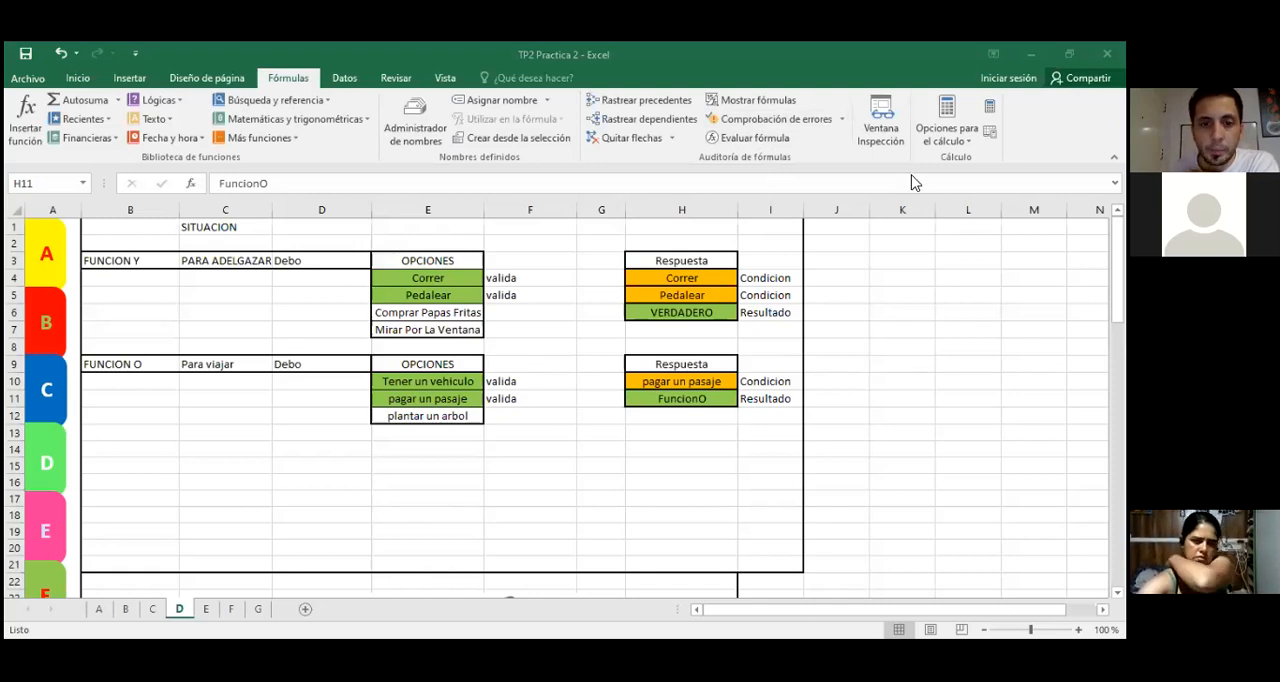
drag(452, 381, 467, 416)
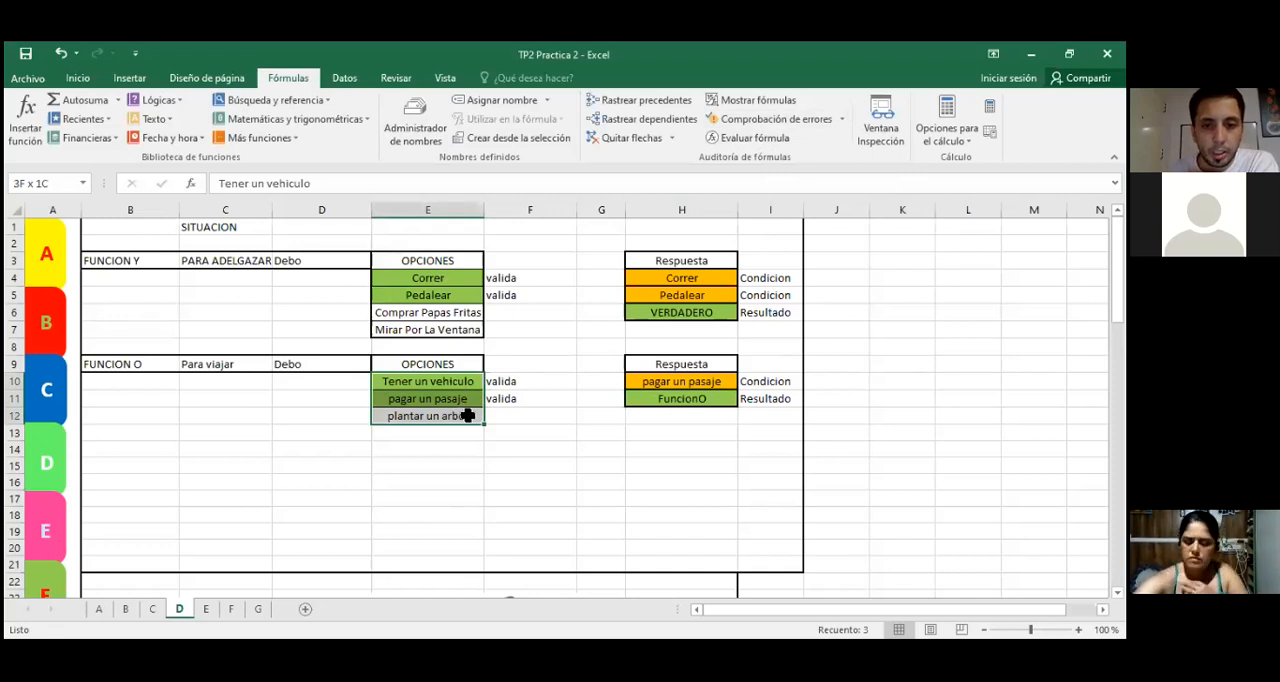
click(680, 382)
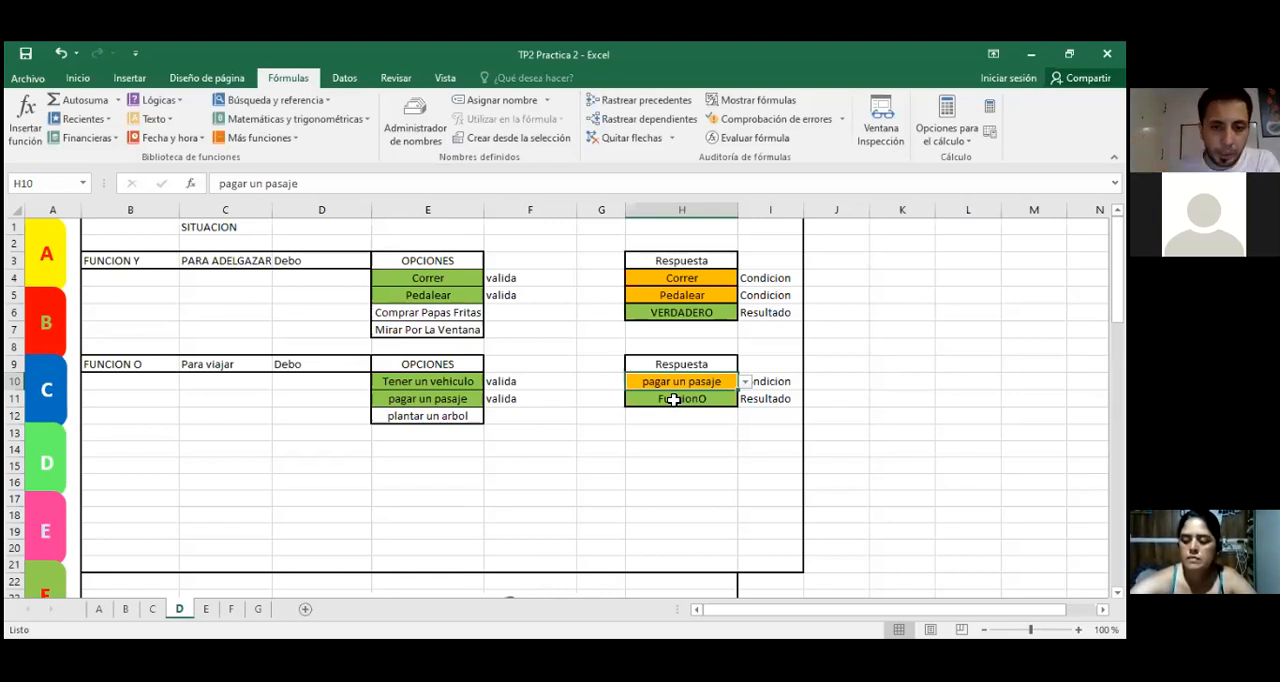
click(556, 451)
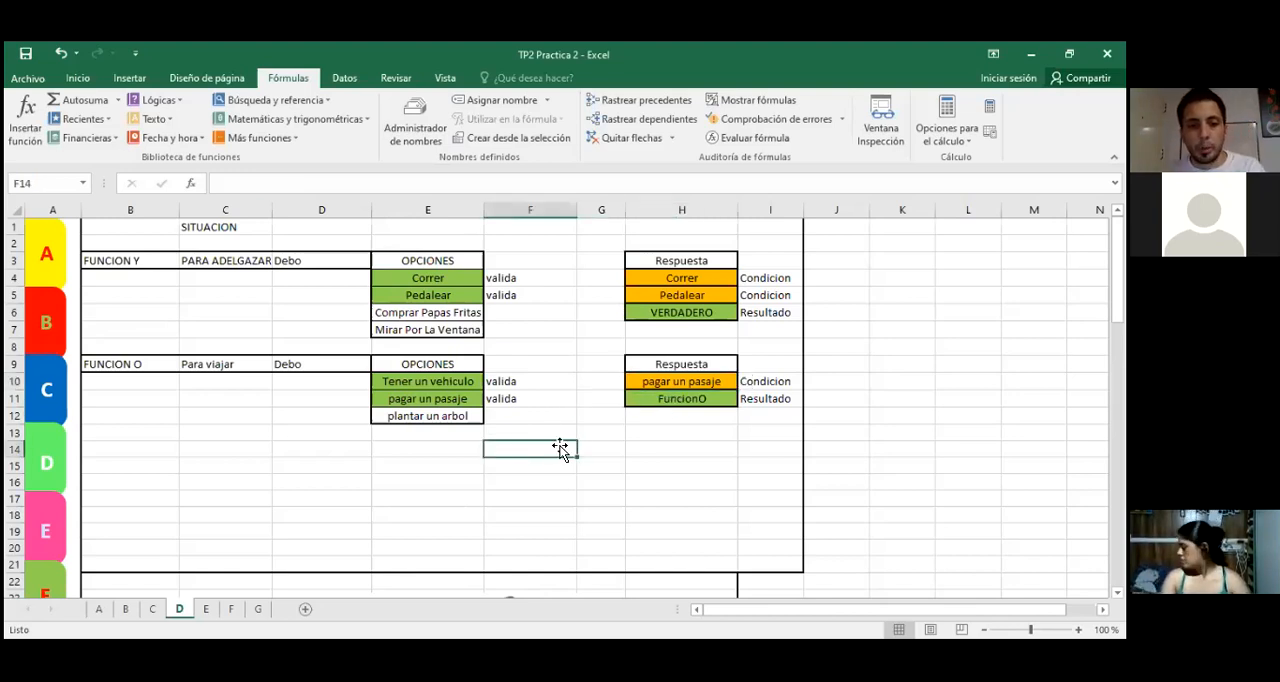
click(458, 382)
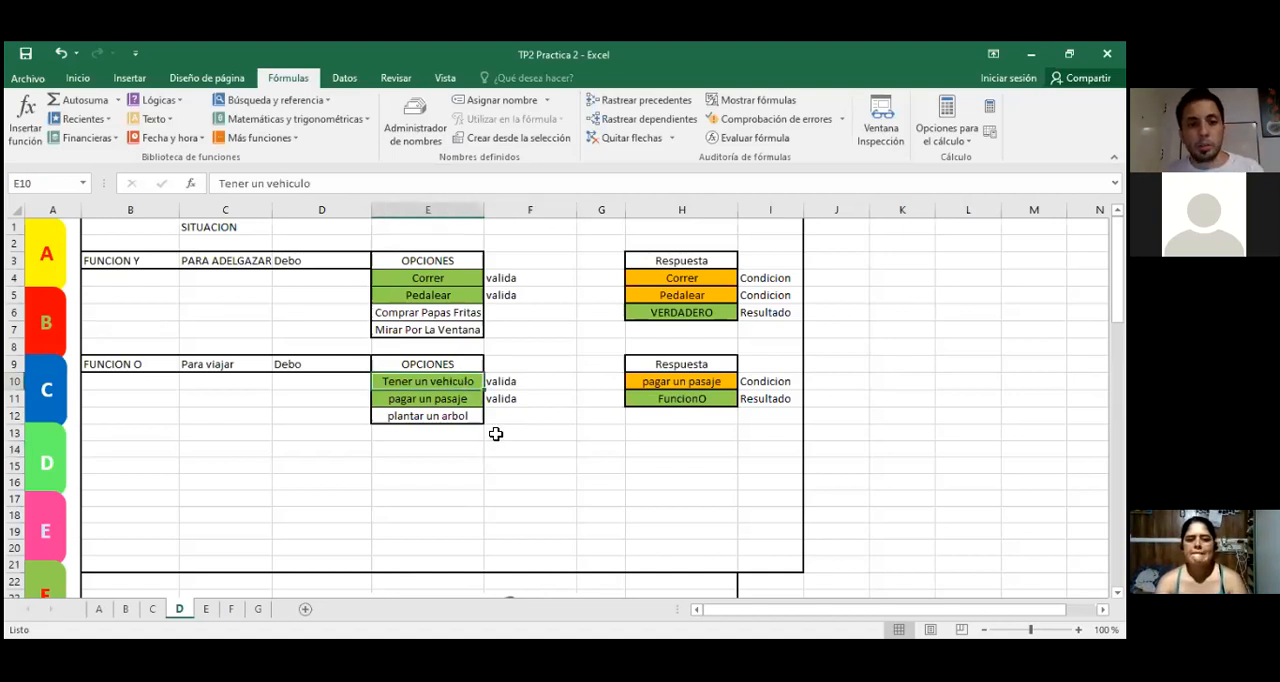
click(459, 400)
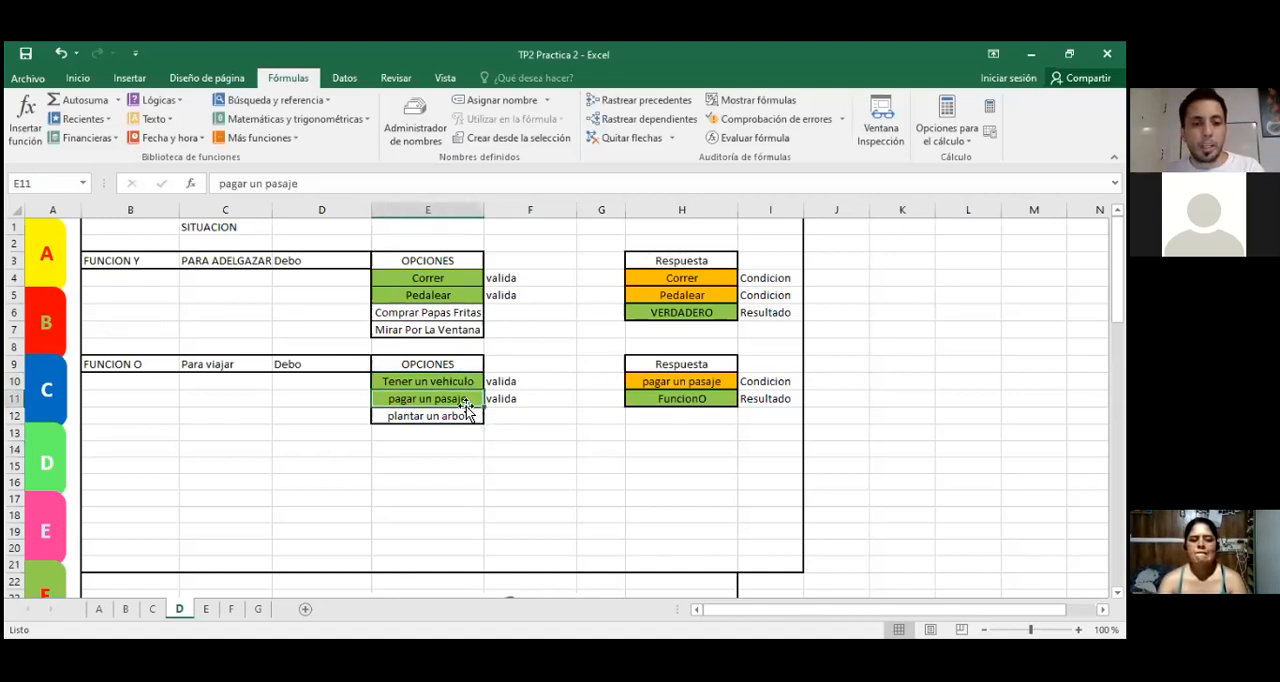
click(457, 382)
click(453, 399)
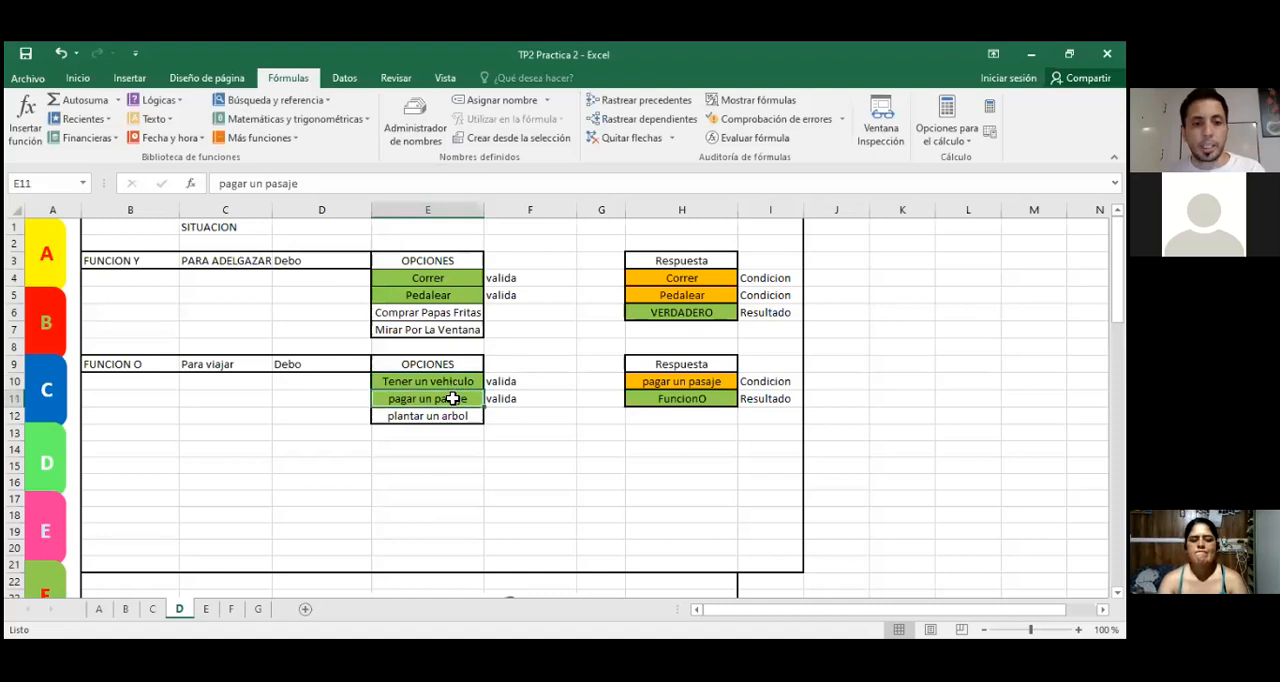
click(444, 420)
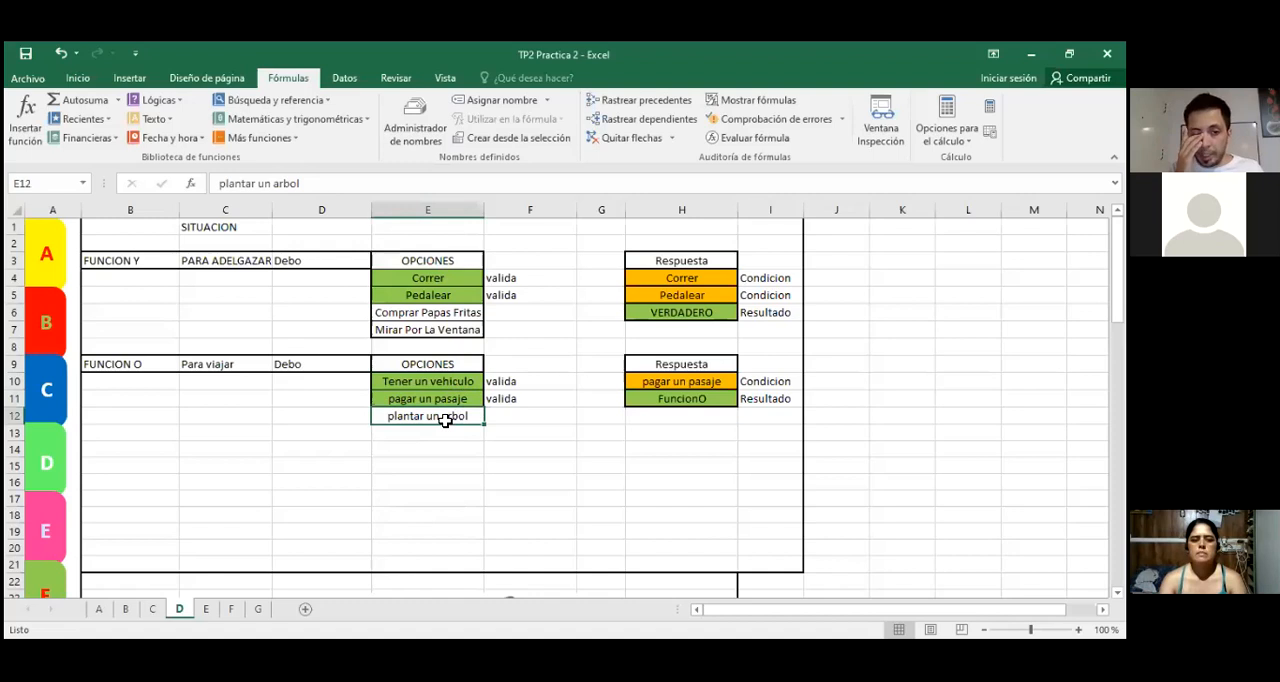
click(659, 398)
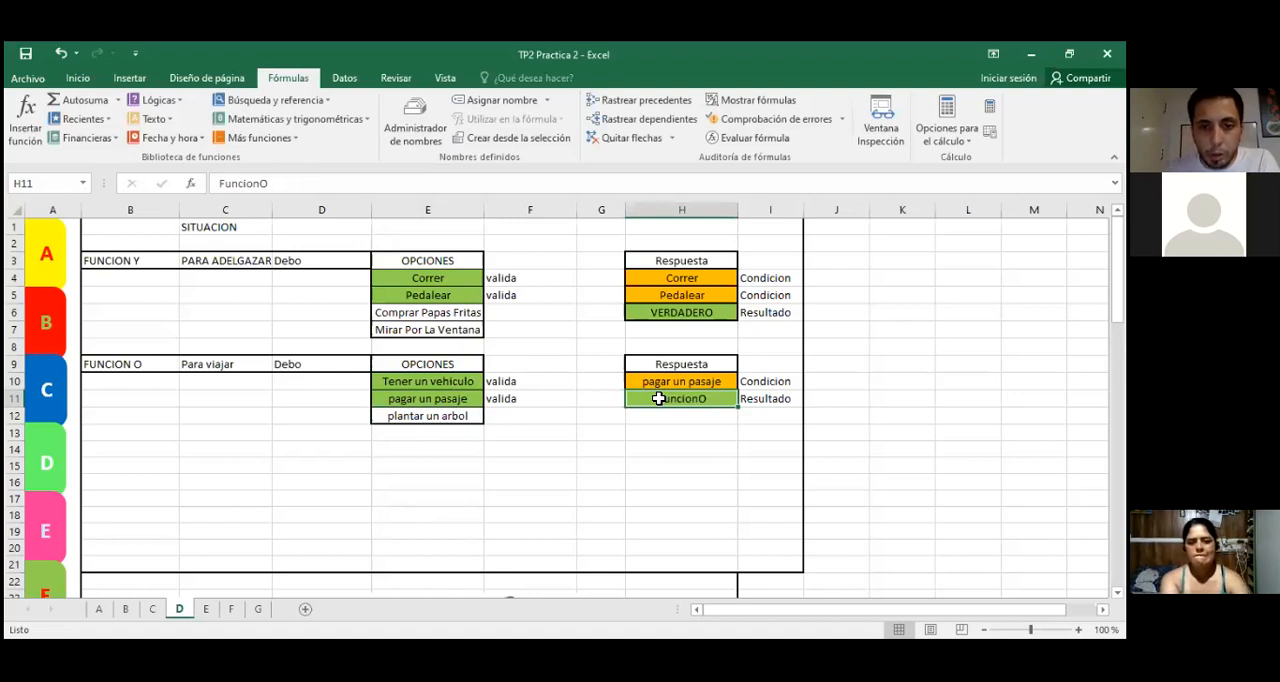
click(655, 381)
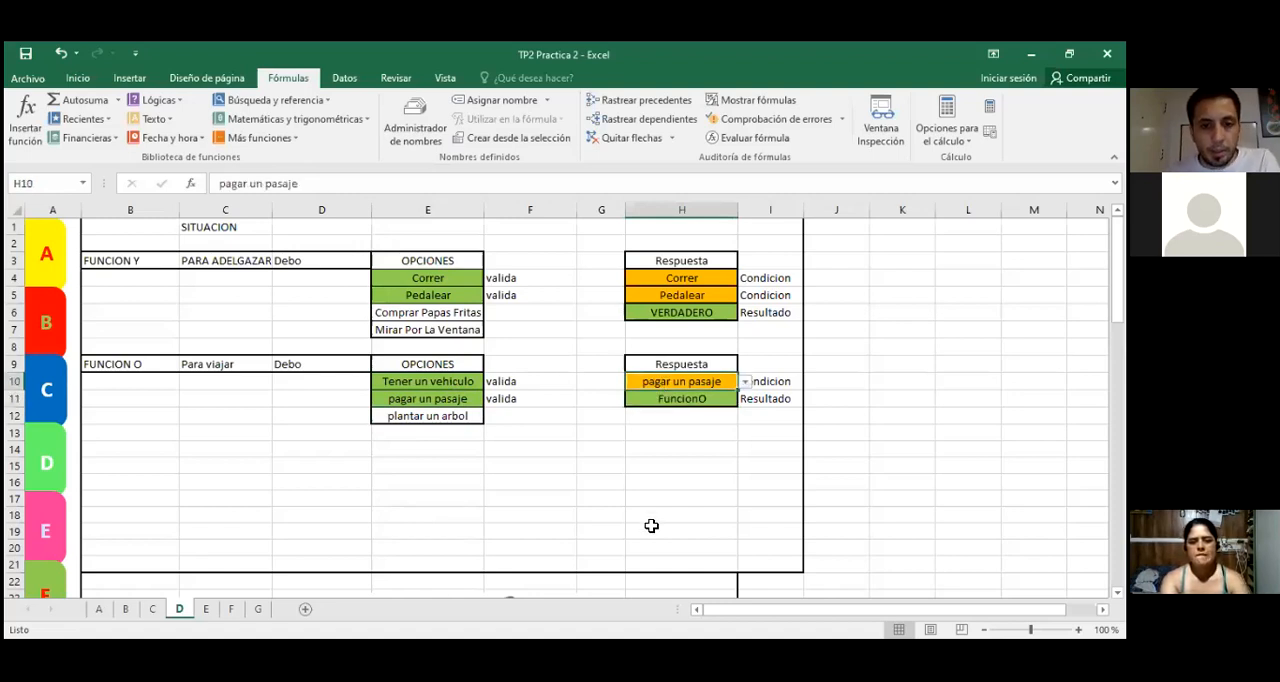
drag(424, 366, 416, 414)
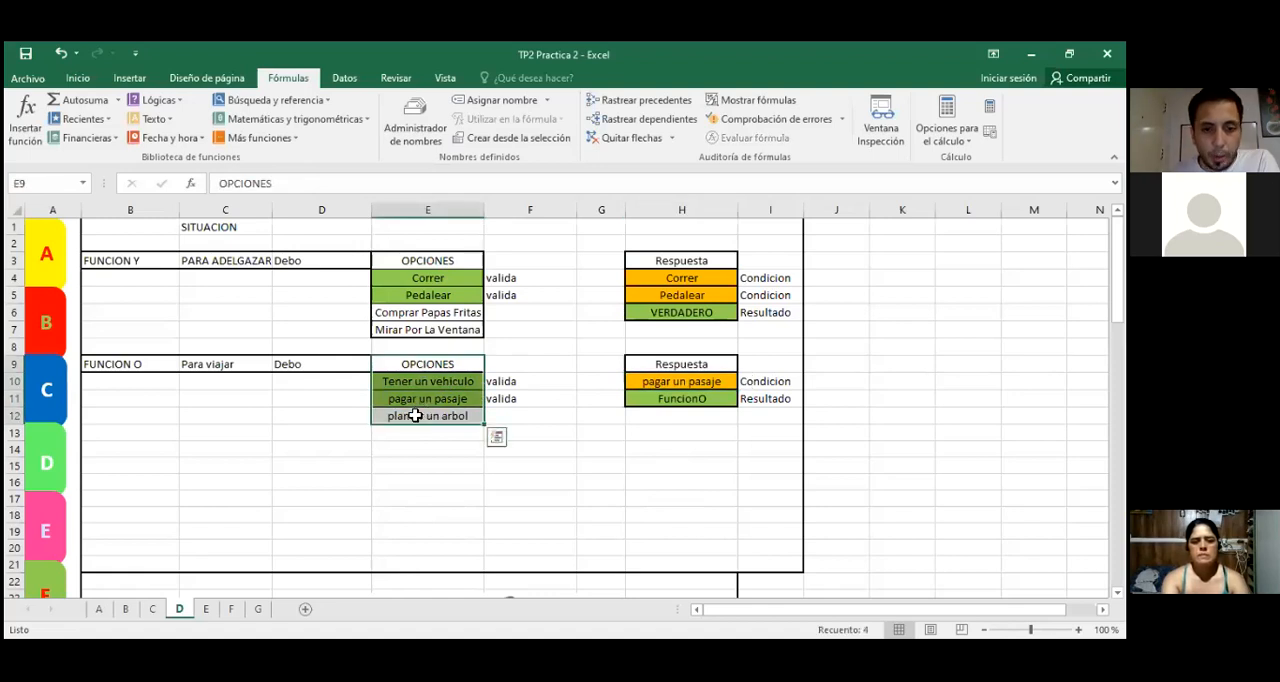
click(655, 380)
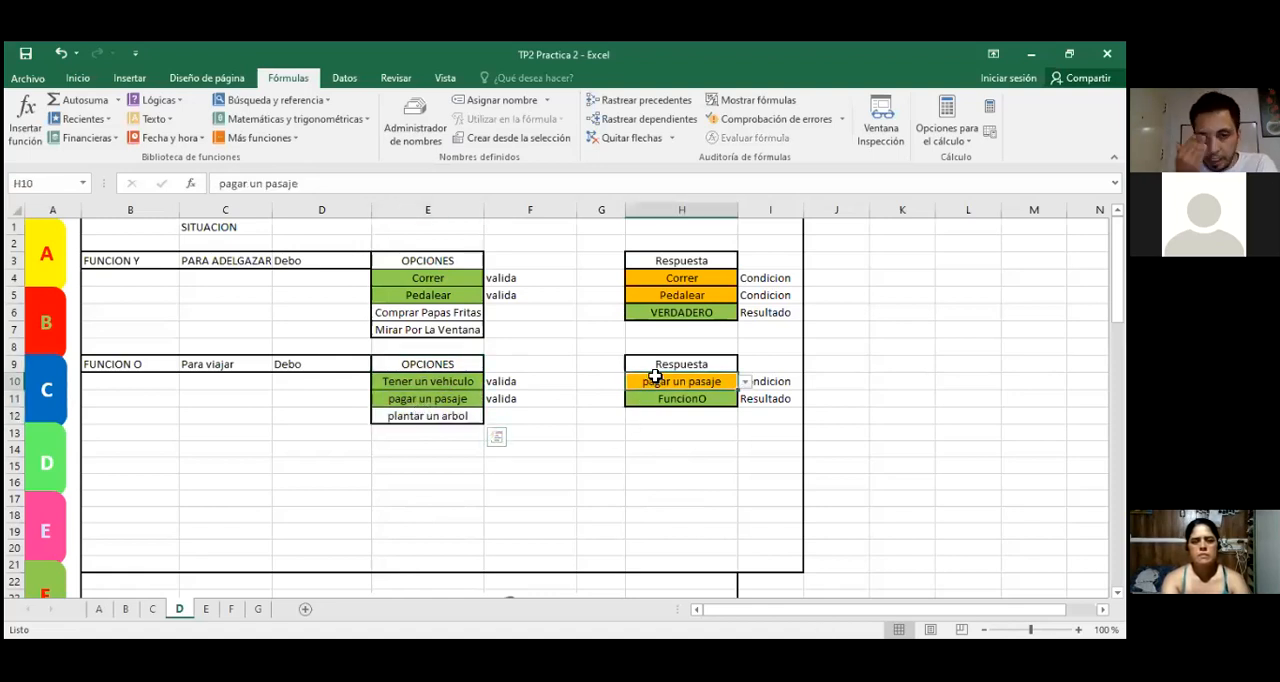
Step: Start the logical O function in the result cell H11 of the FUNCION O block, replacing its placeholder text
click(687, 398)
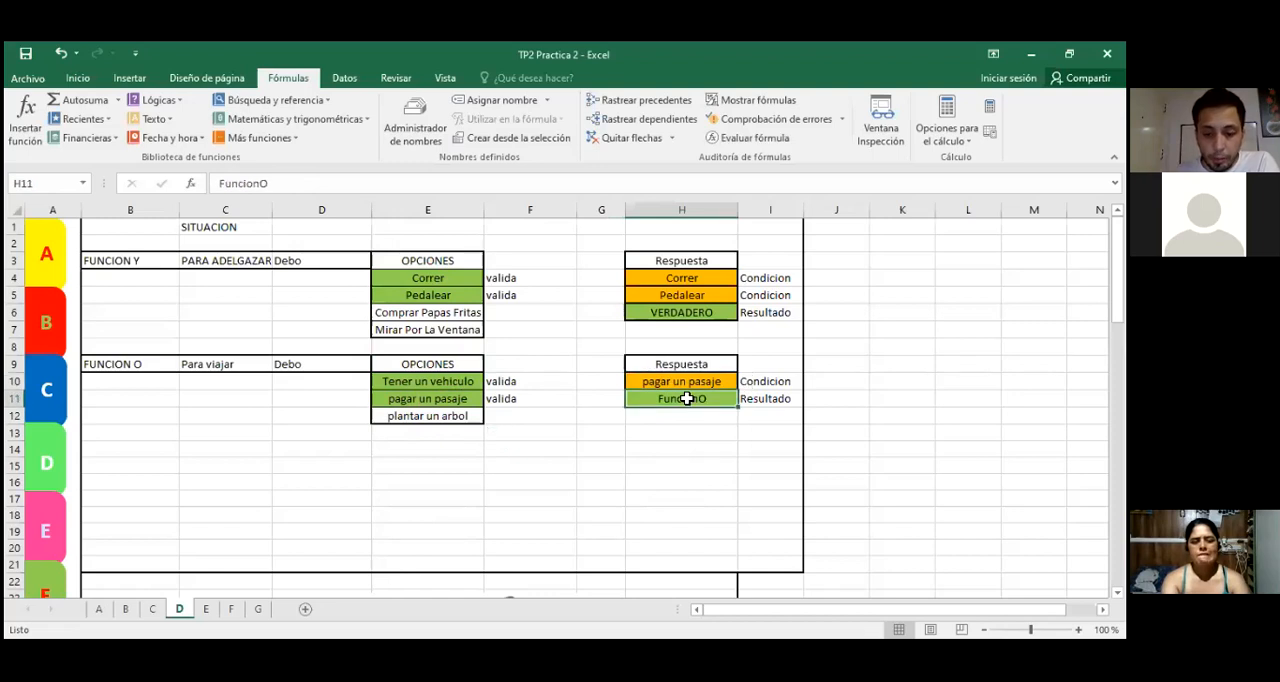
text(=)
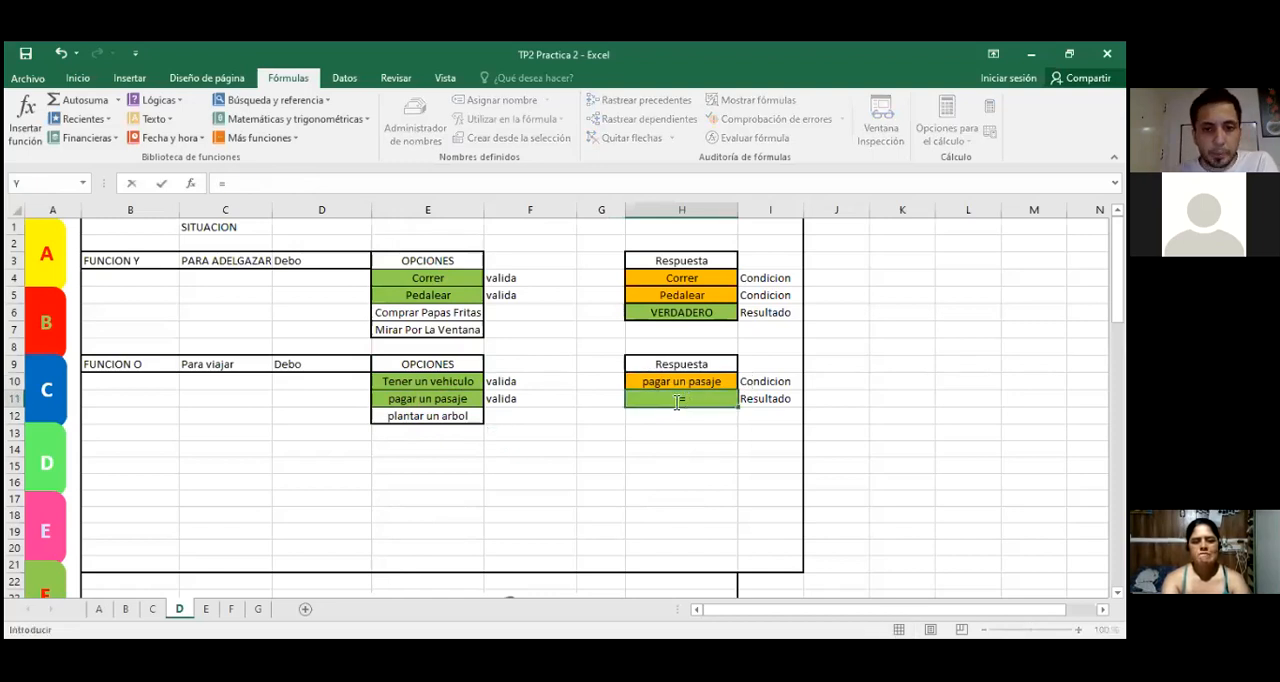
click(191, 183)
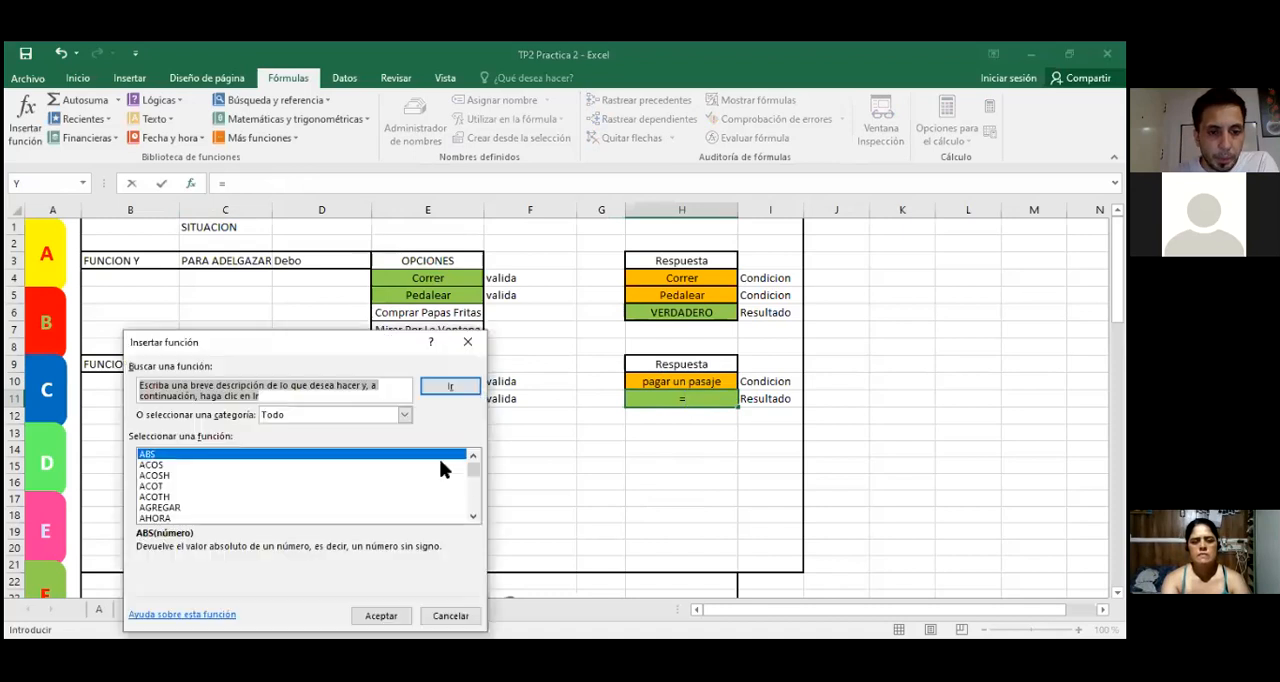
click(404, 415)
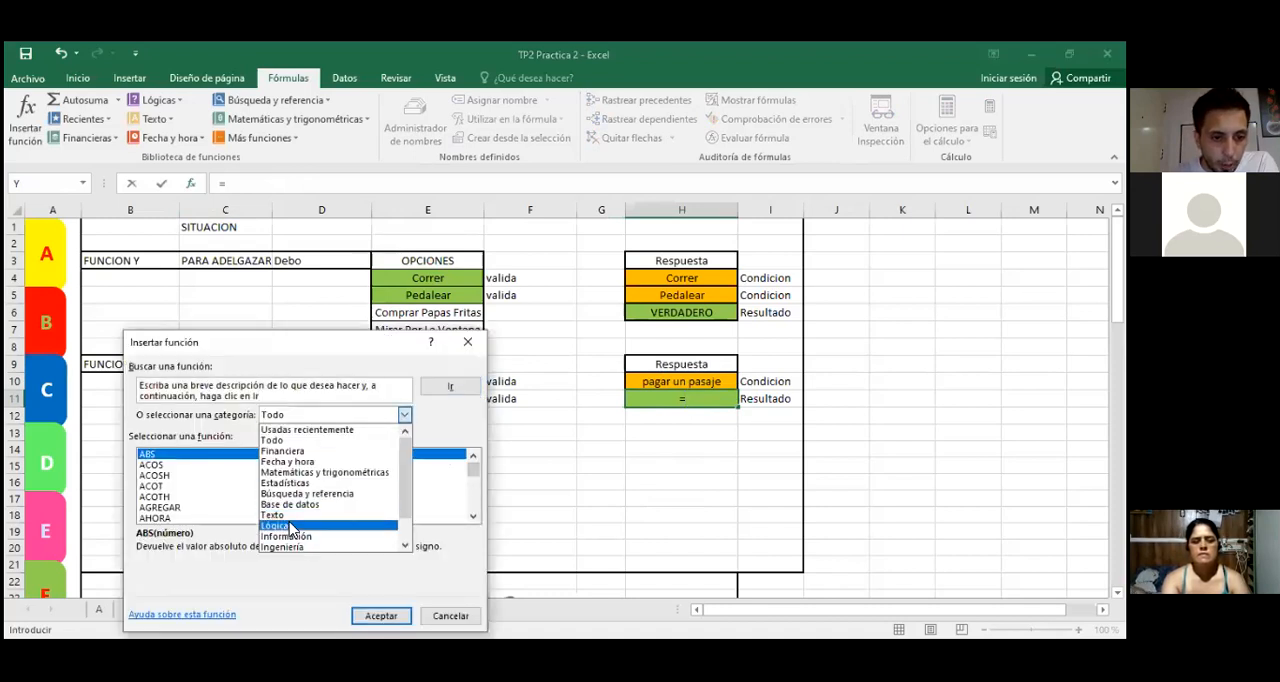
click(287, 530)
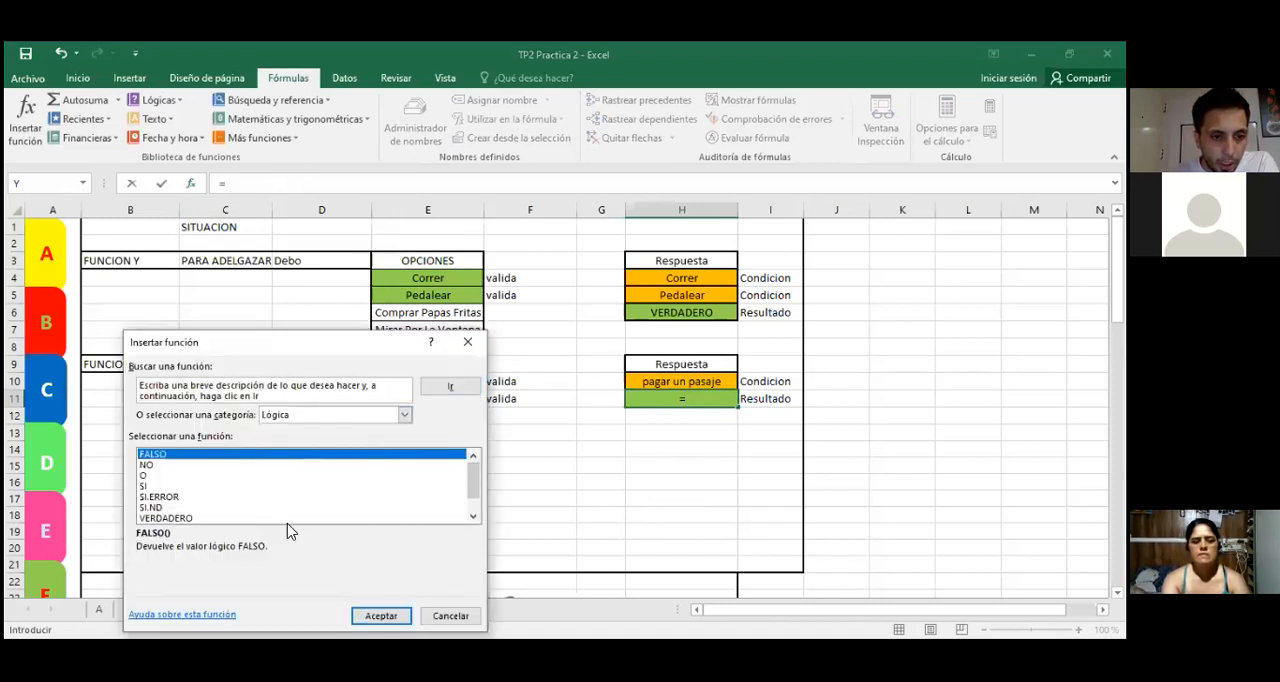
click(147, 476)
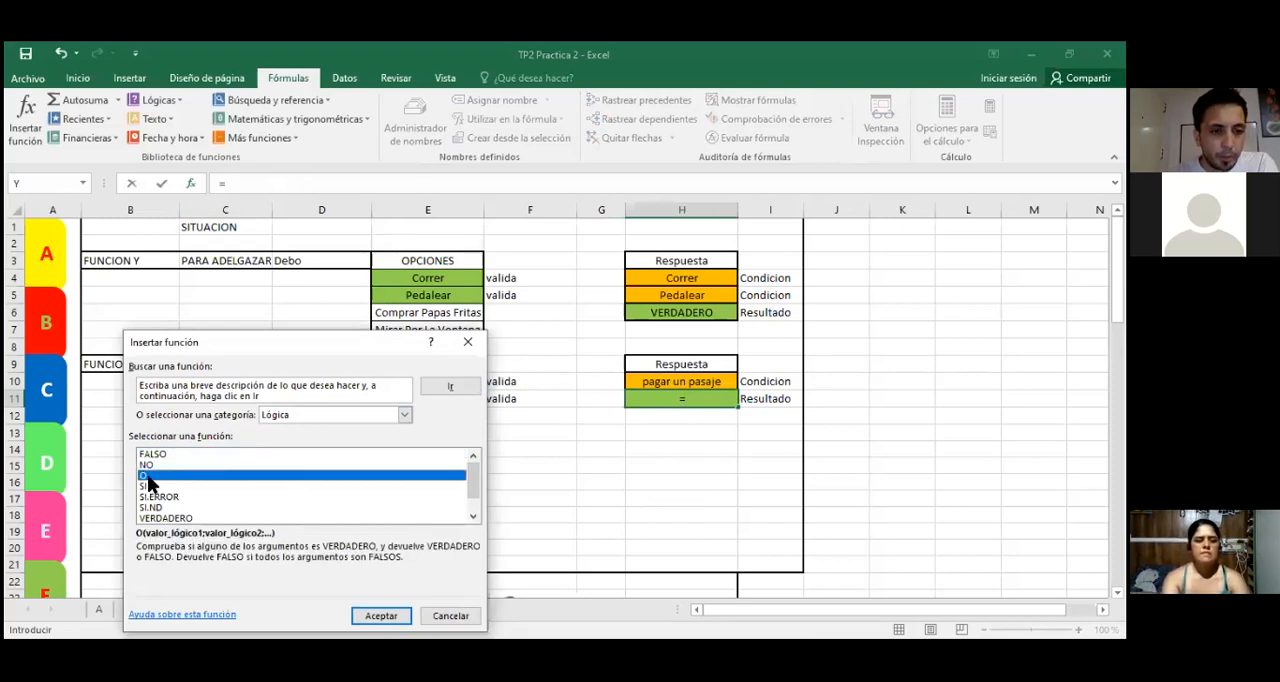
double_click(147, 474)
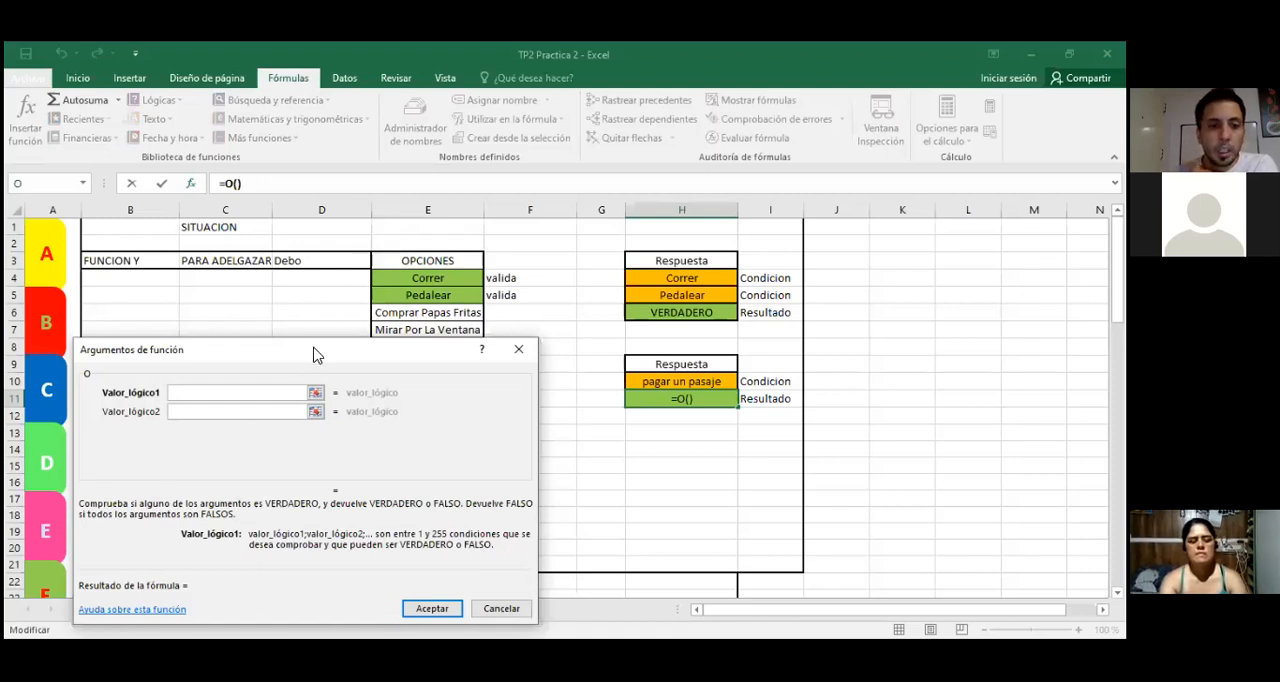
Step: Set the first logical test of the O function to H10=E10, comparing the answer with Tener un vehiculo
drag(313, 355, 378, 455)
click(657, 383)
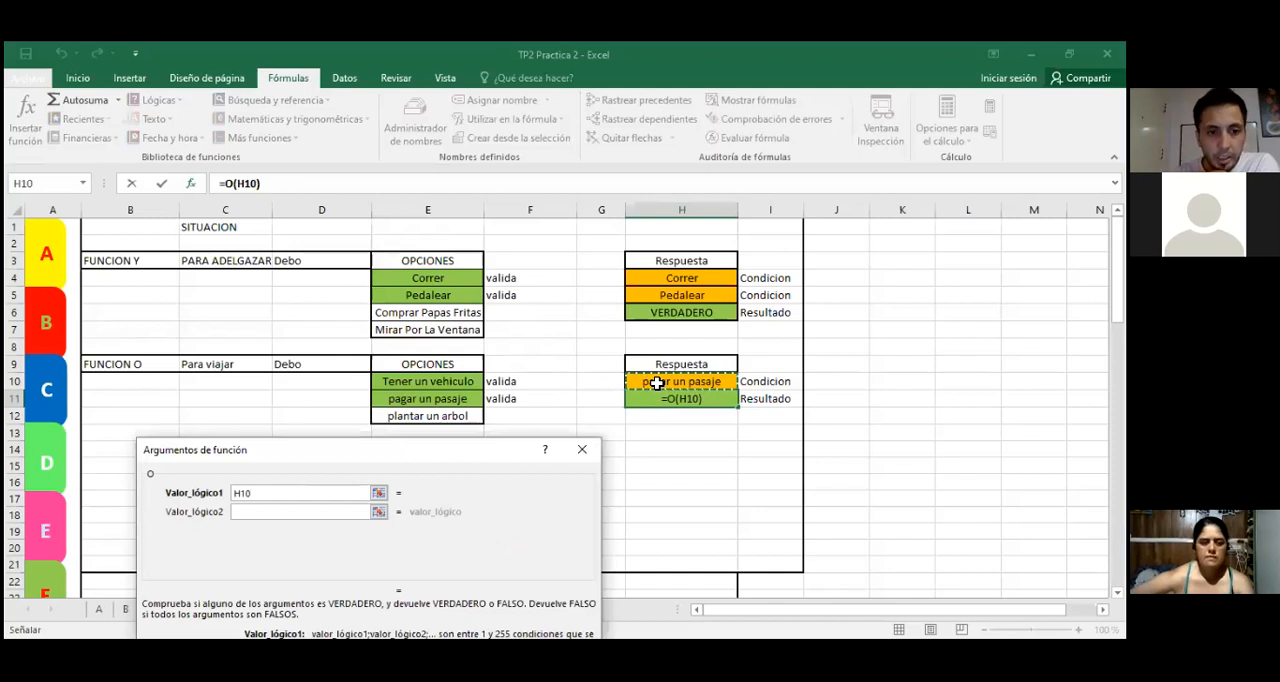
text(=)
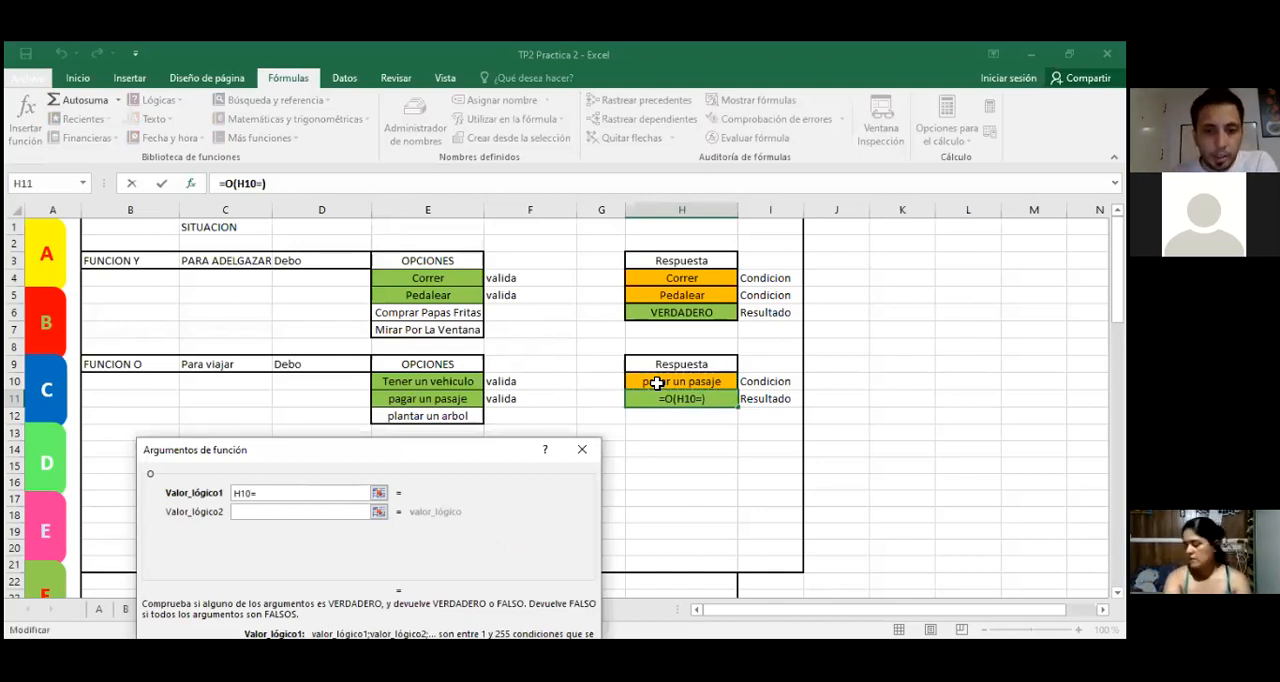
click(430, 383)
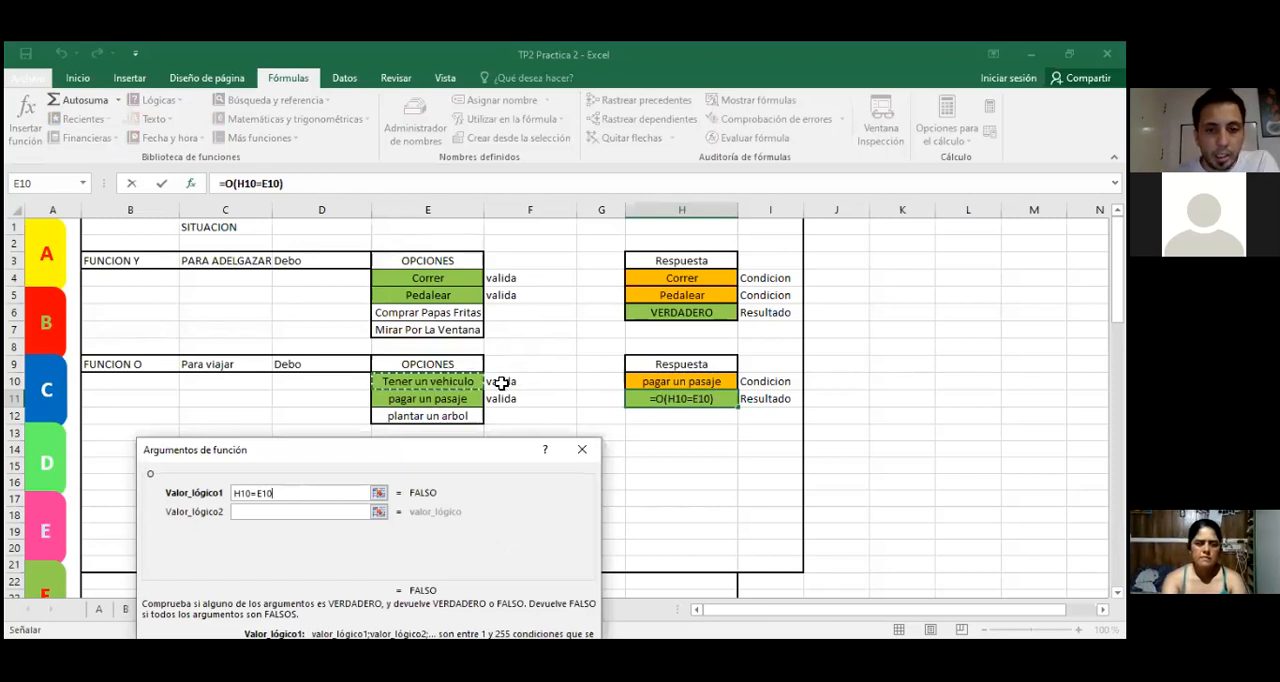
Step: Add H10=E11 as the second logical test and finish the formula =O(H10=E10;H10=E11) in H11
click(263, 512)
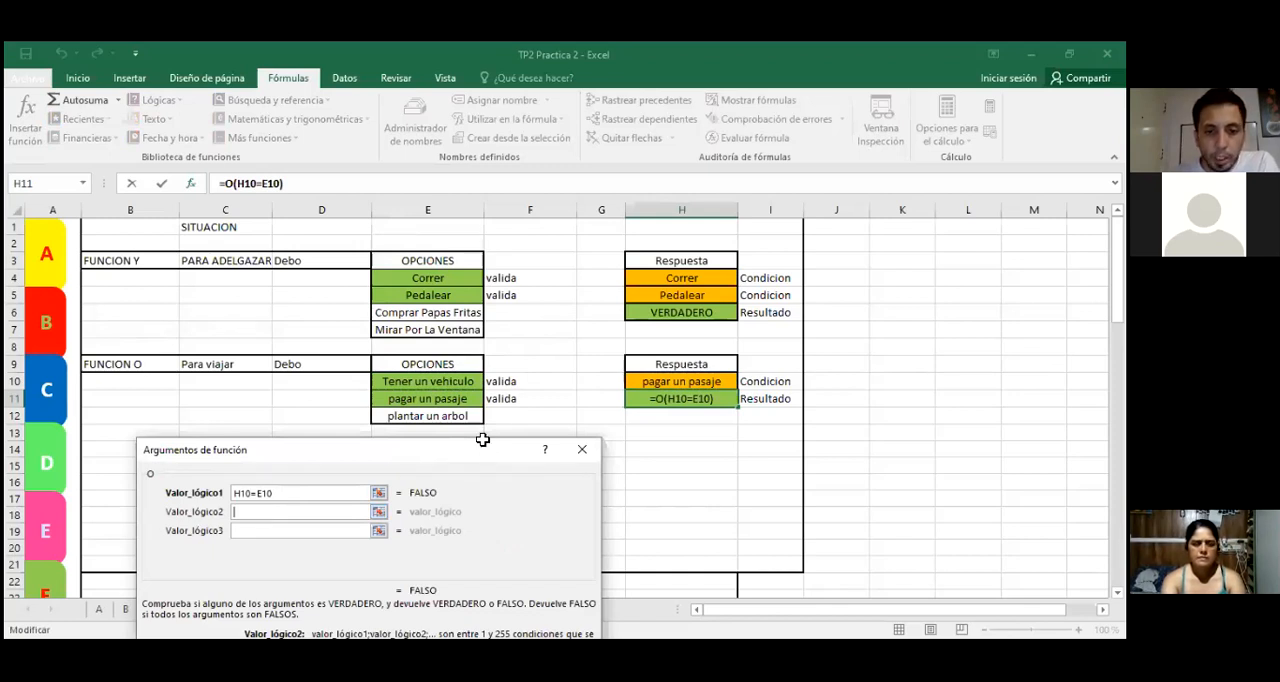
click(660, 379)
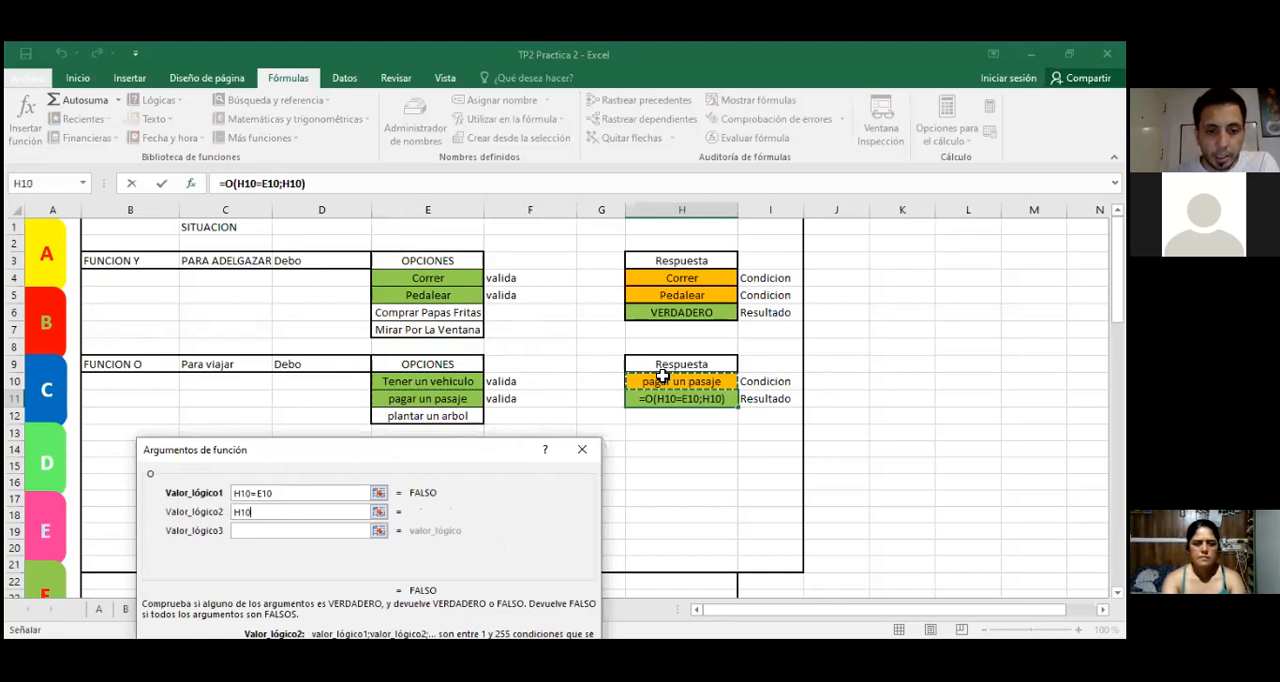
text(=)
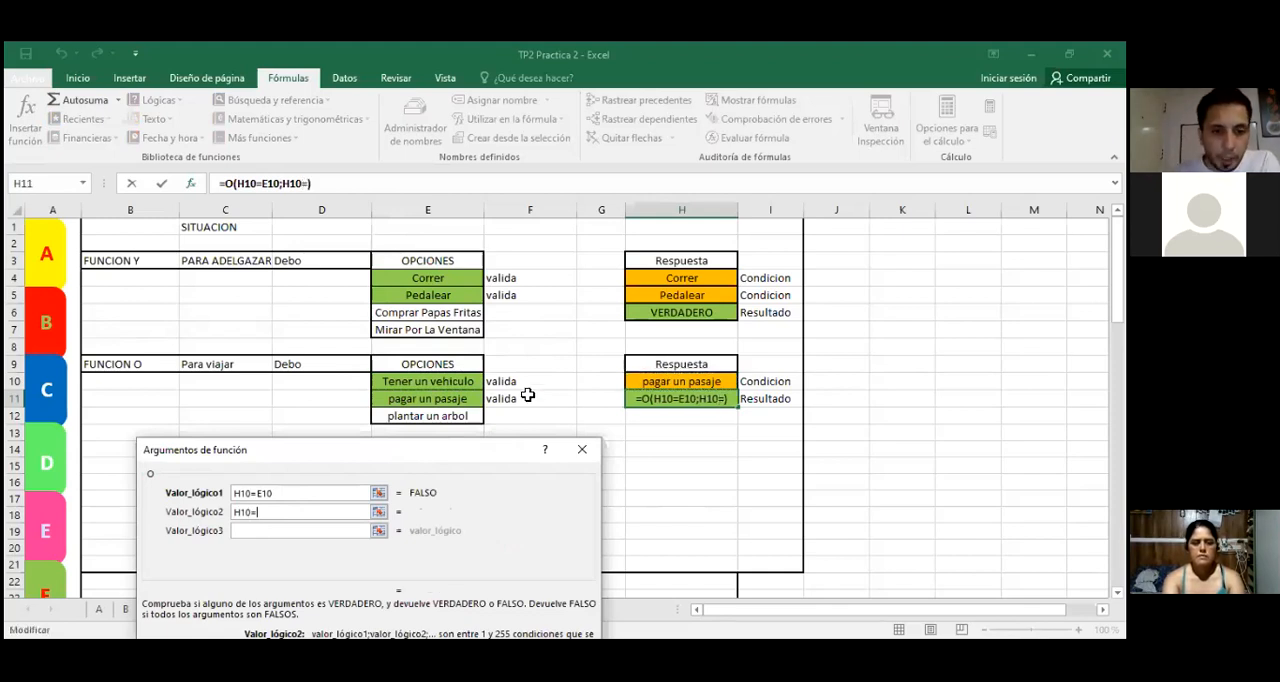
click(456, 399)
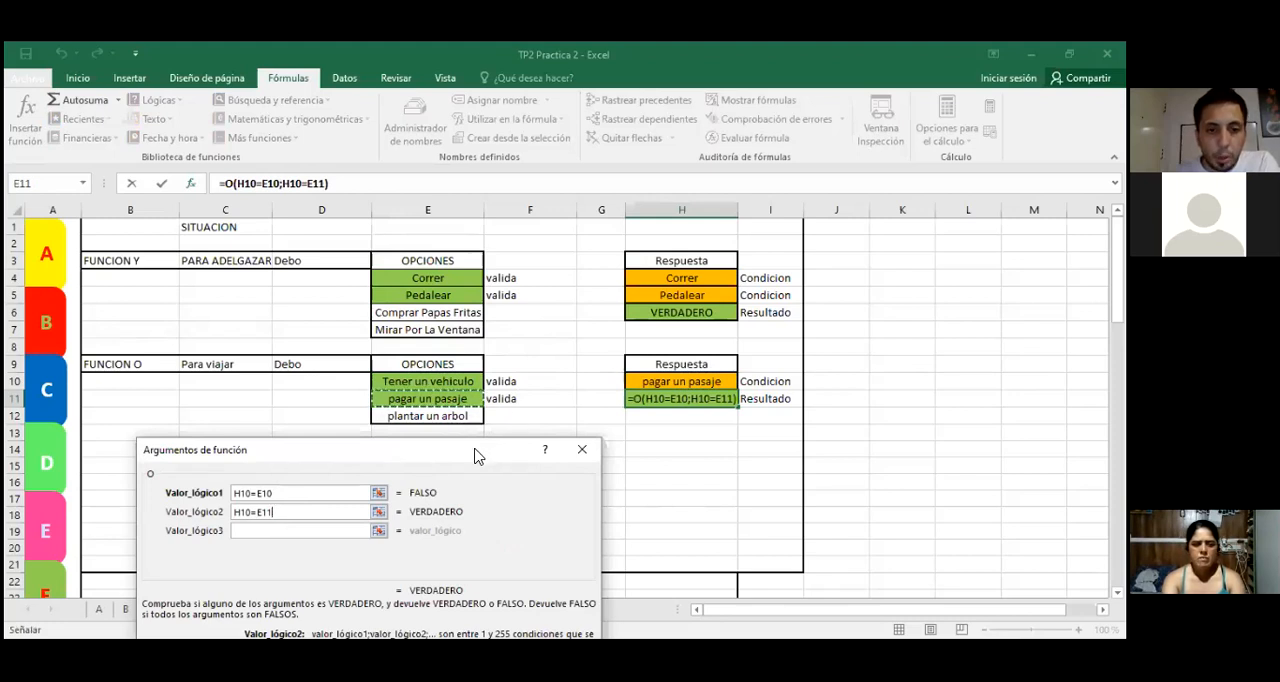
drag(484, 450, 490, 362)
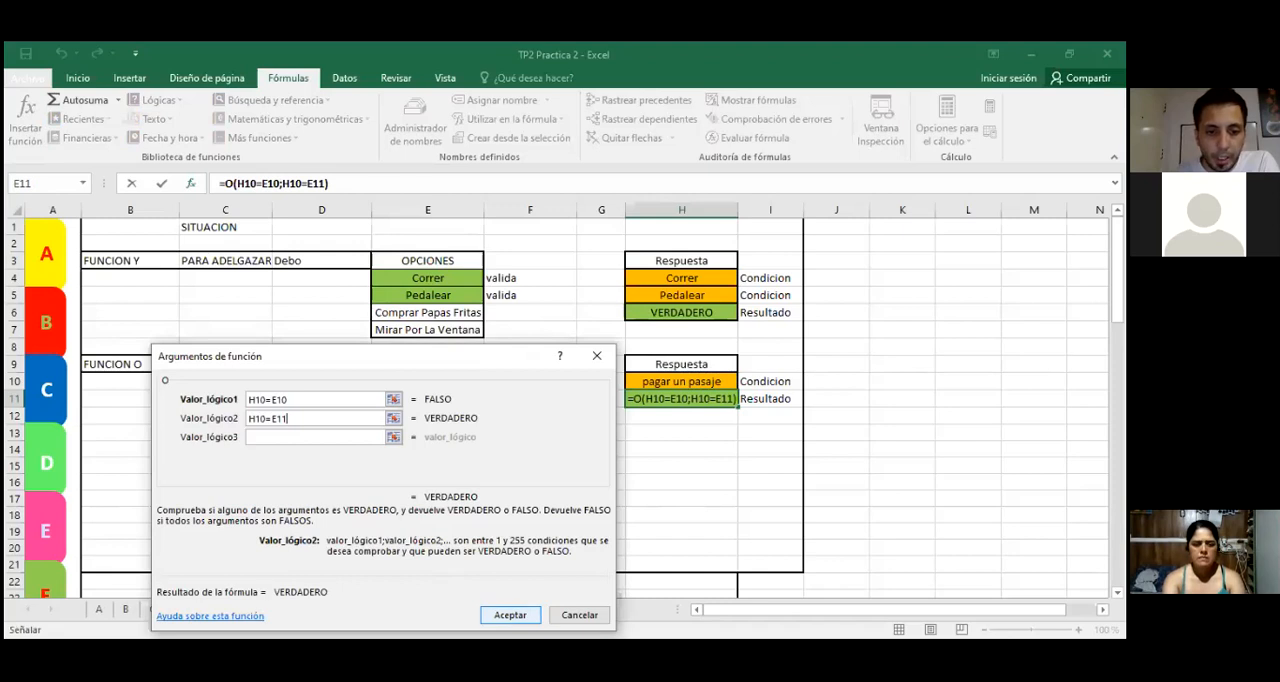
click(510, 615)
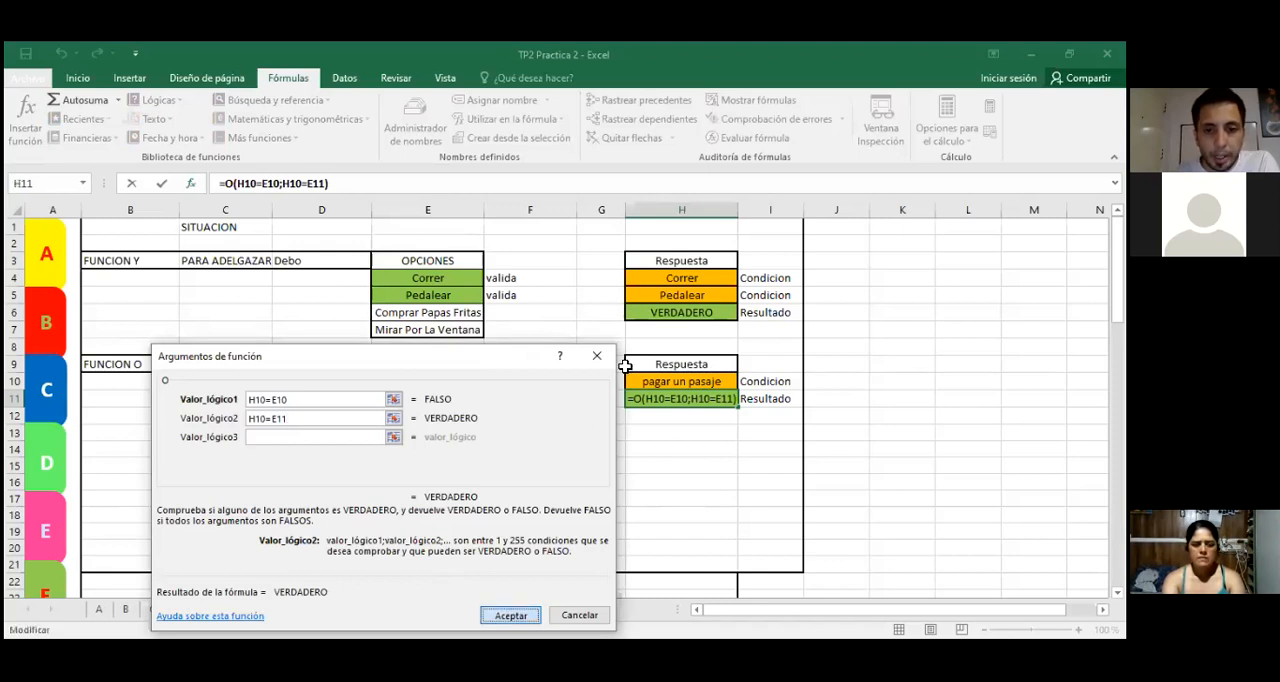
Step: Test the O function with Tener un vehiculo as the answer in H10
click(662, 381)
click(700, 448)
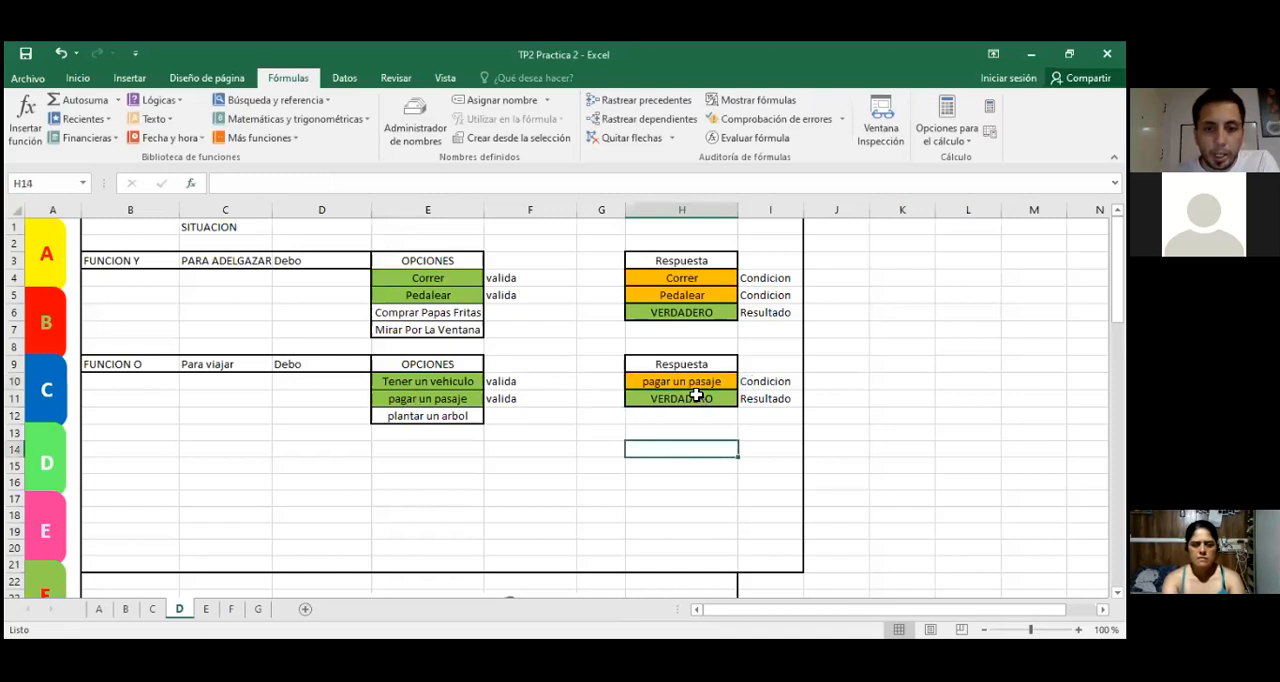
click(733, 383)
click(745, 382)
click(682, 398)
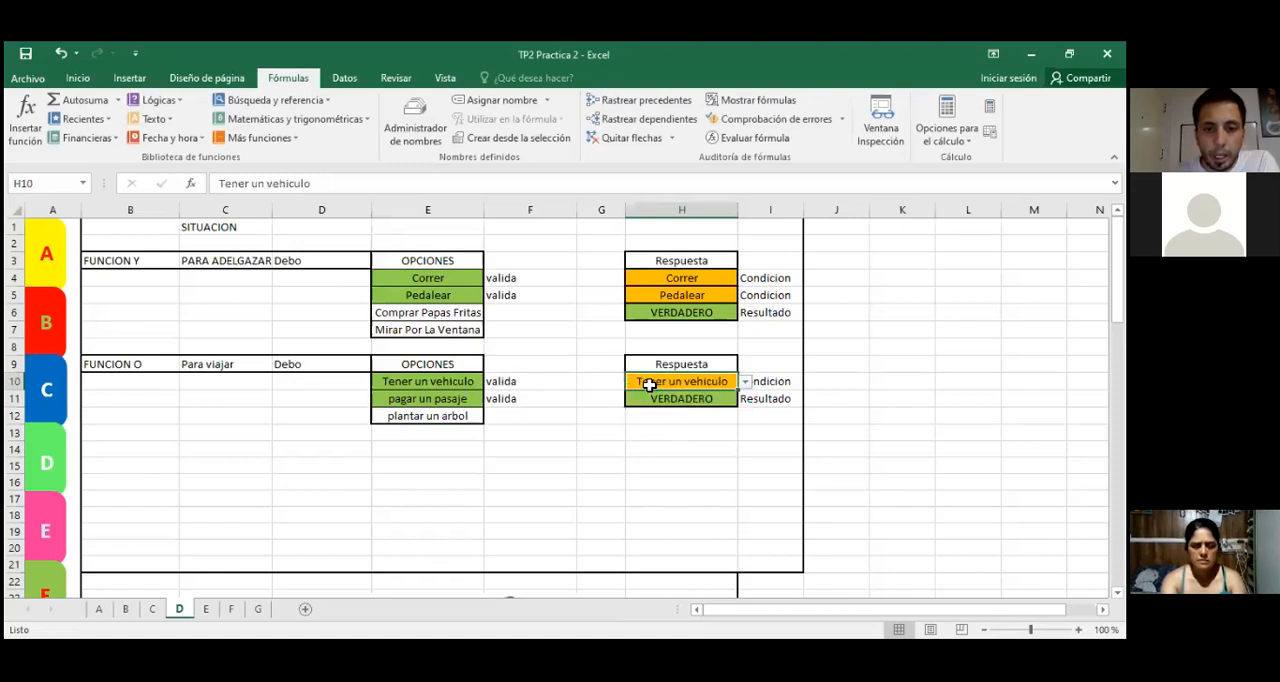
Step: Test the O function with plantar un arbol as the answer in H10 and check the formula in H11
click(745, 382)
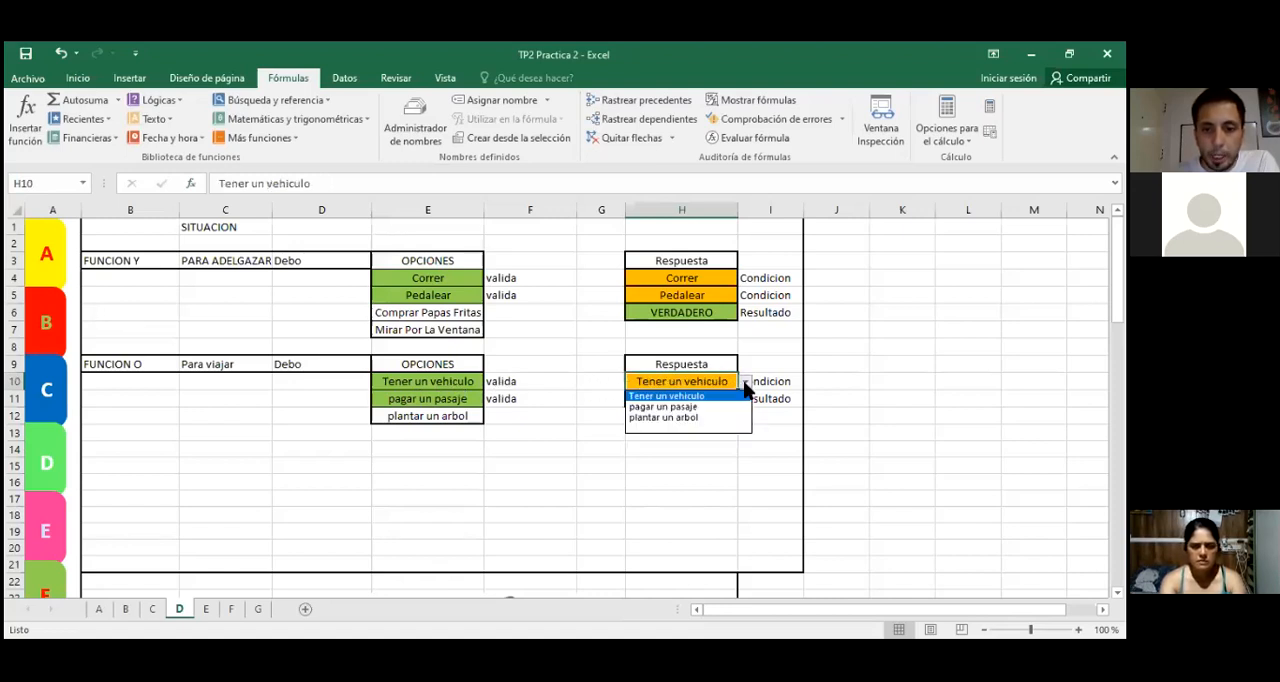
click(682, 418)
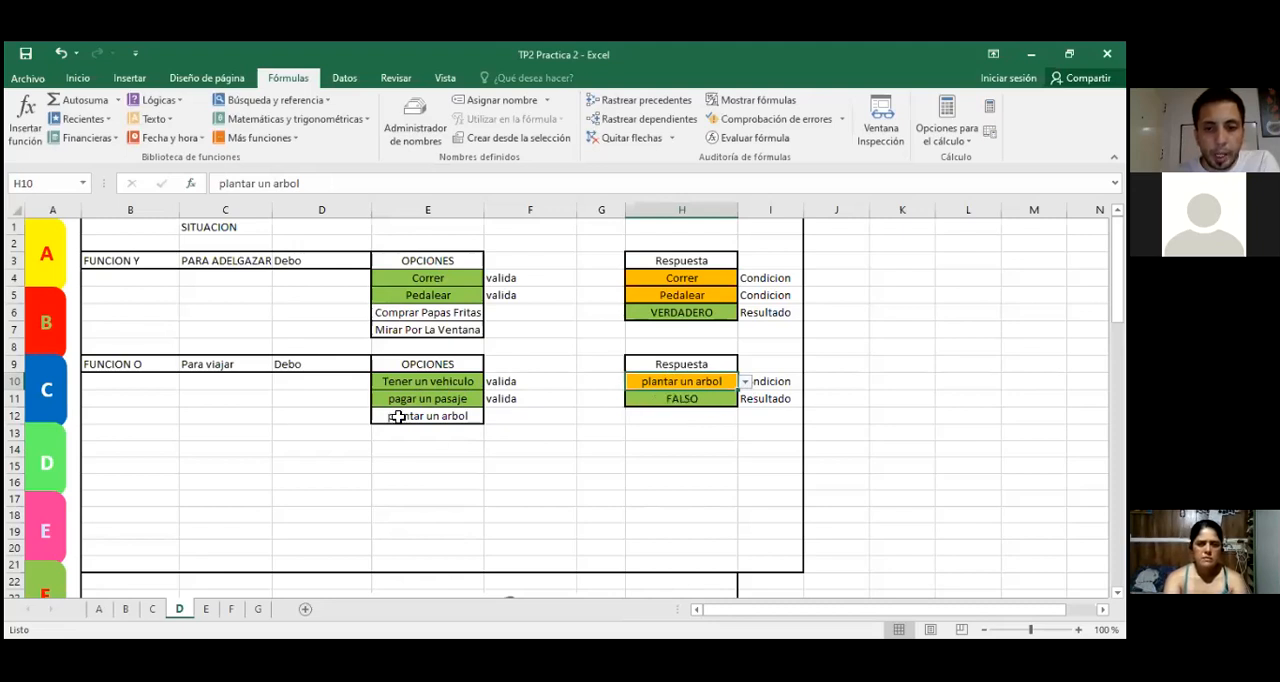
click(662, 400)
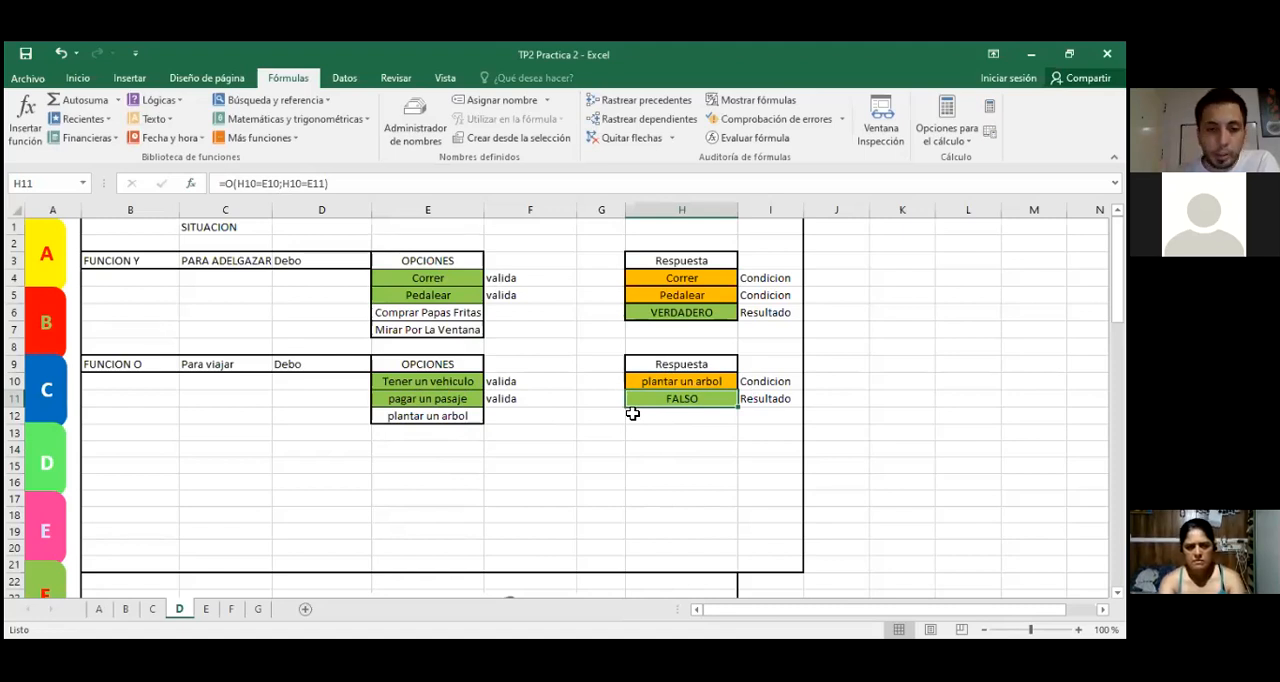
Step: Set the travel answer in H10 back to pagar un pasaje
click(660, 384)
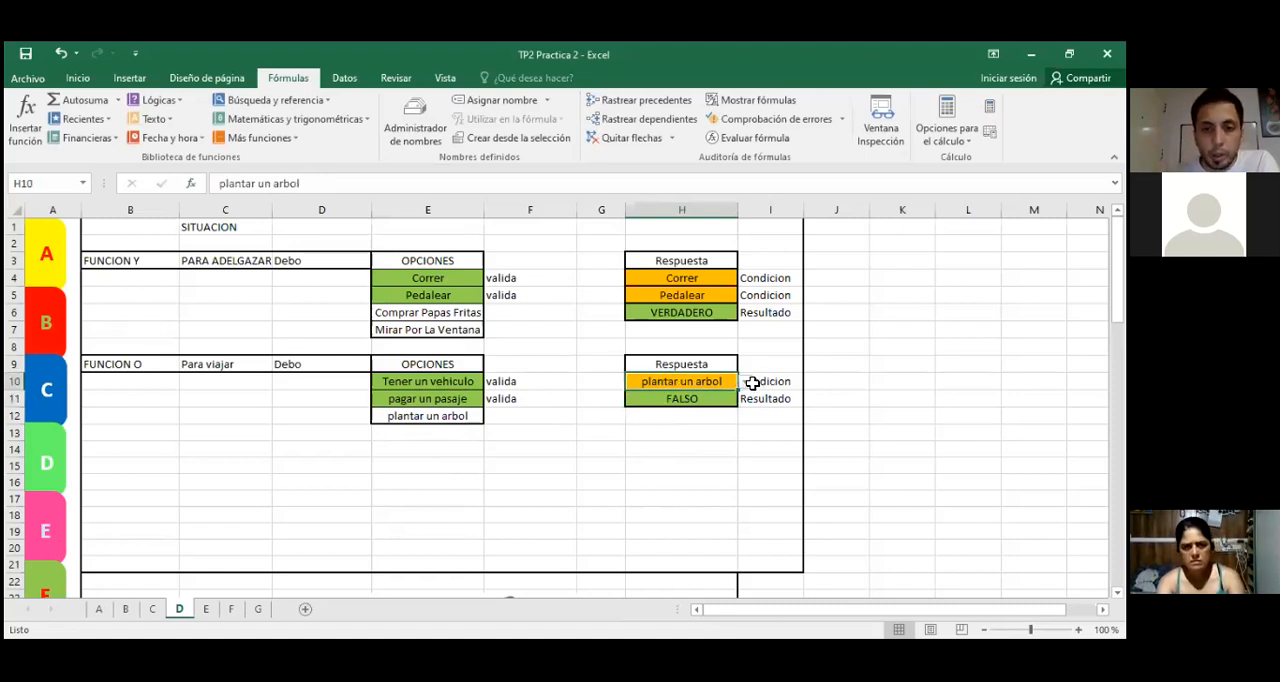
click(745, 383)
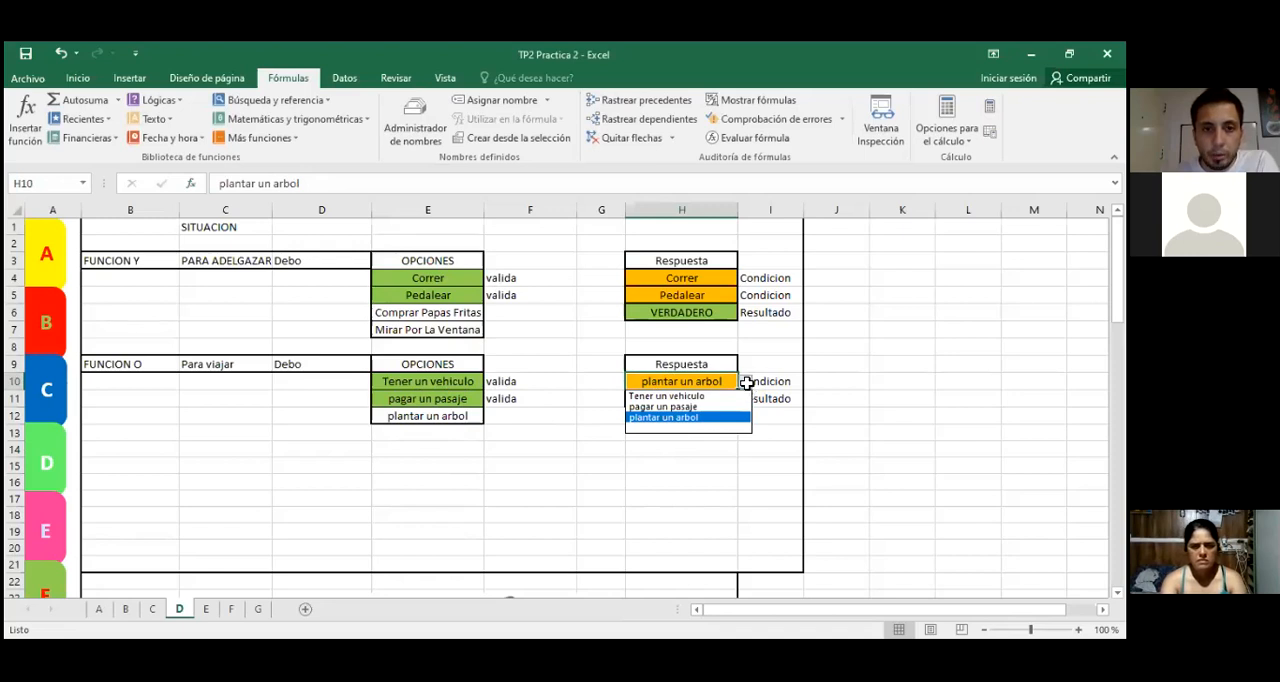
click(664, 407)
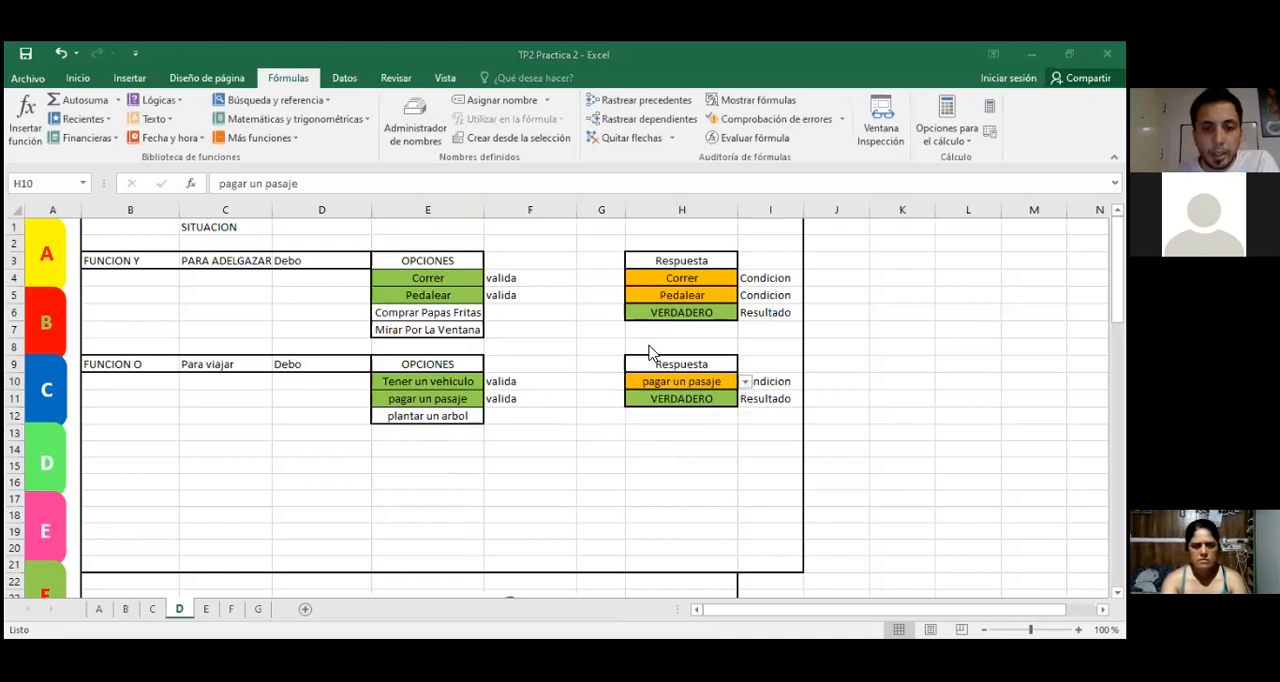
Step: Review the Y formula in H6 and change the first condition answer in H4 to Pedalear
click(669, 310)
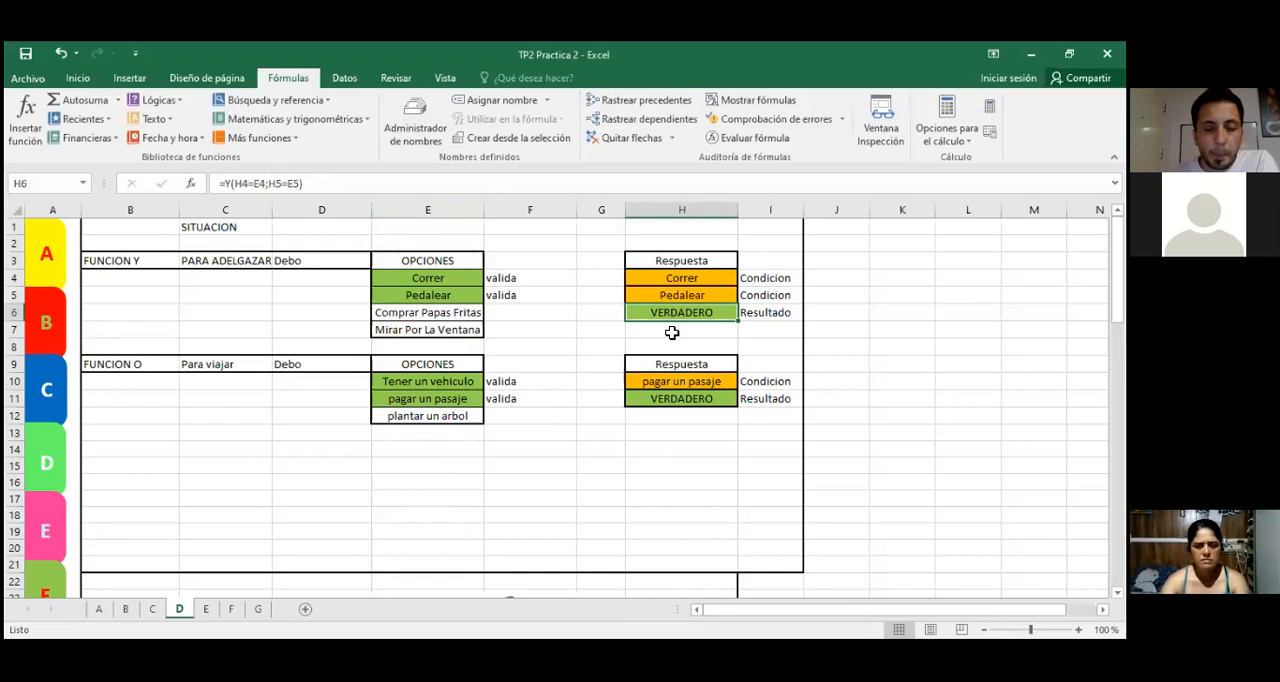
click(714, 279)
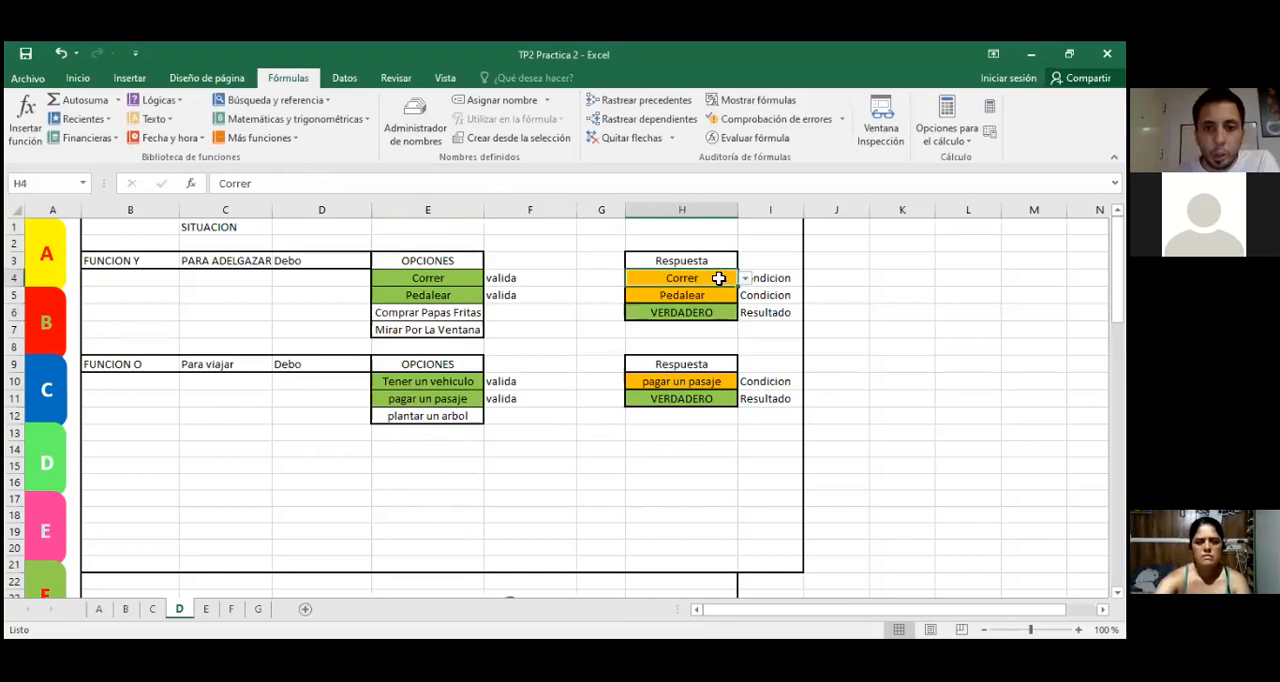
click(745, 284)
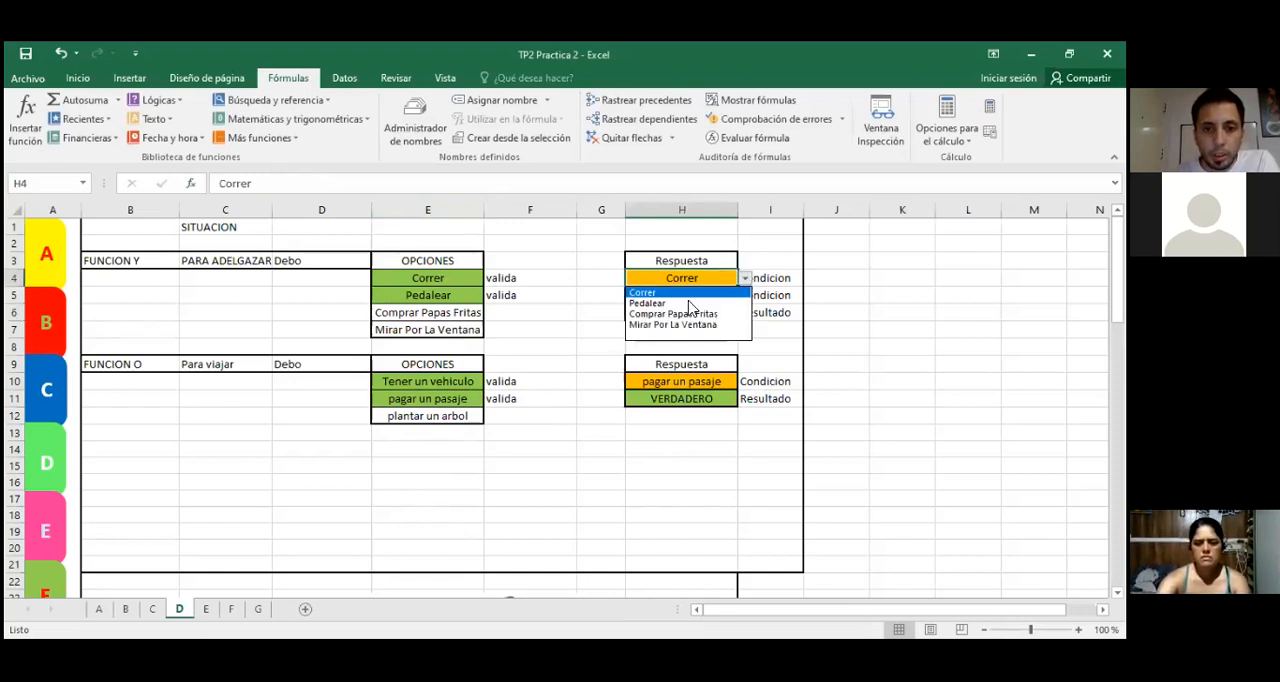
click(688, 302)
Step: Test the second condition answer in H5 with Correr and with Comprar Papas Fritas, comparing it with the options in E4:E7
click(725, 295)
click(745, 295)
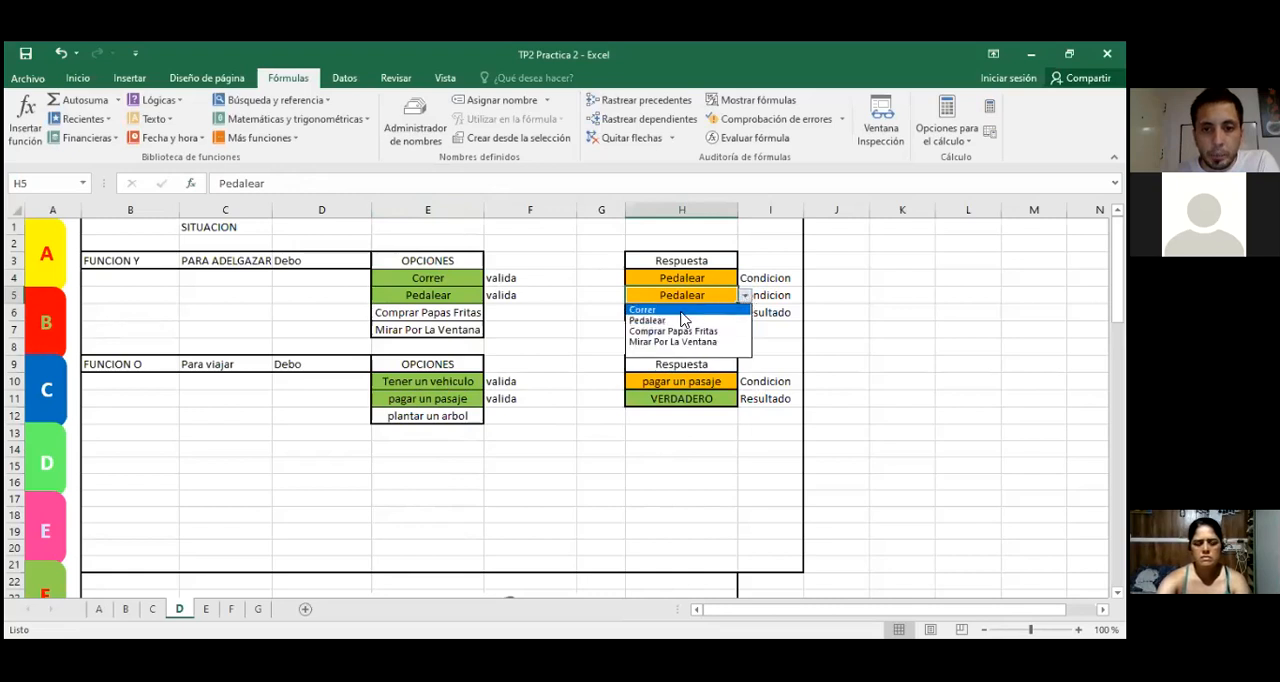
click(700, 309)
click(745, 295)
click(672, 337)
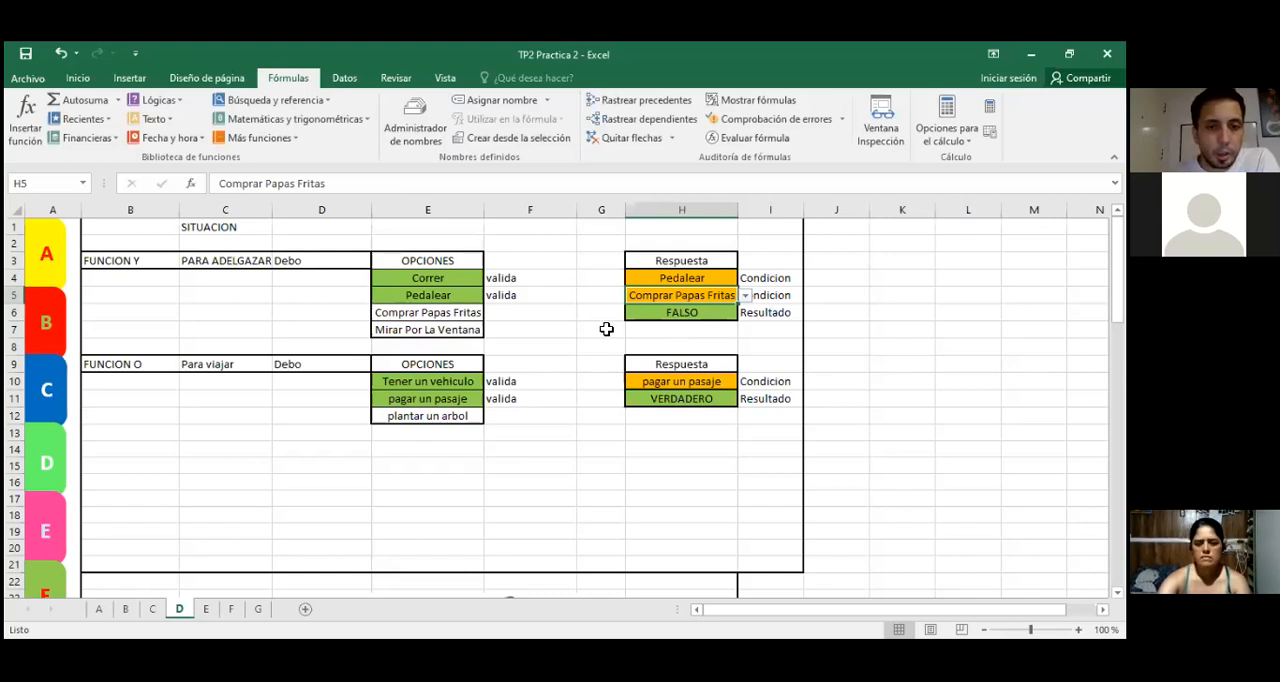
drag(446, 278, 428, 330)
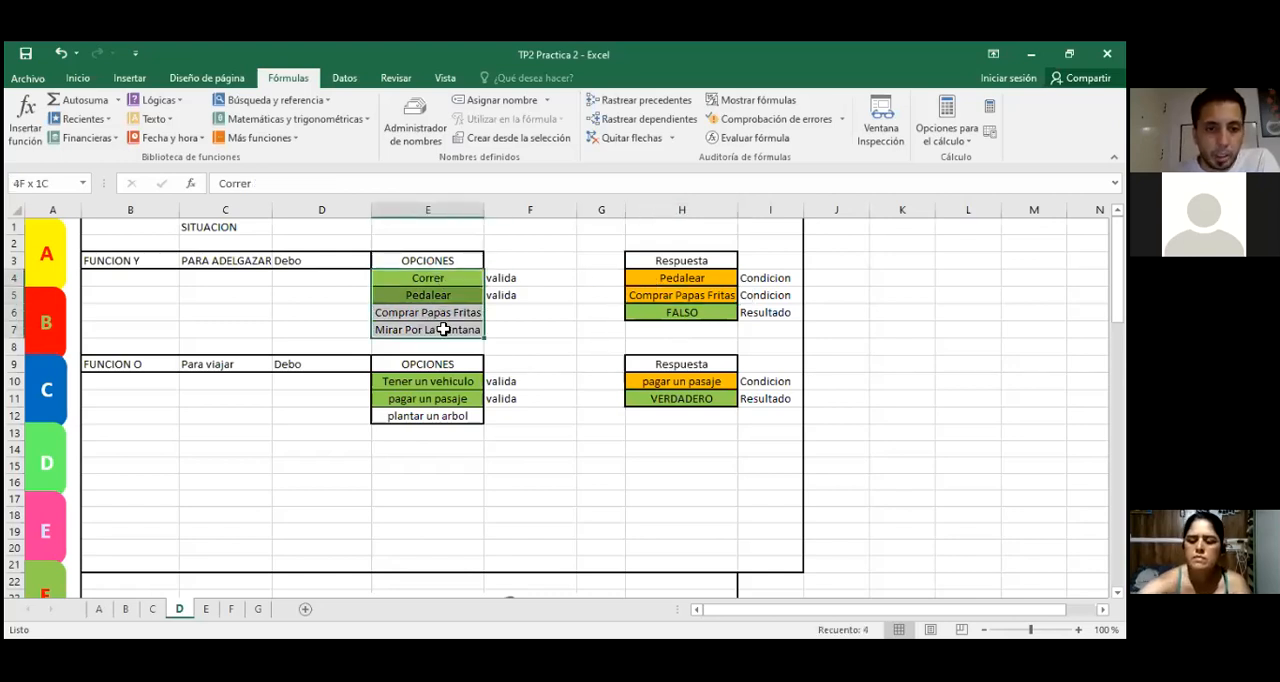
click(587, 343)
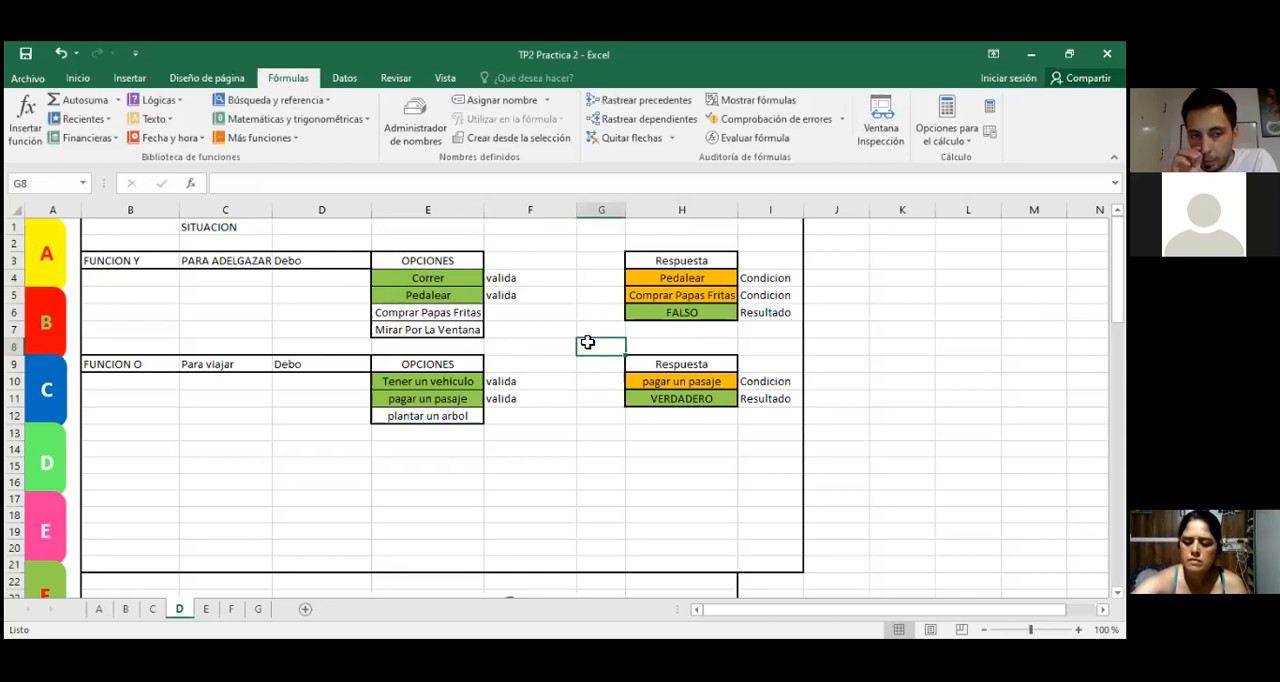
Step: Examine the first FUNCION SI block: the rules in B35:C37, the condition cell E35 and the result cell F35
scroll(548, 352, down, 2)
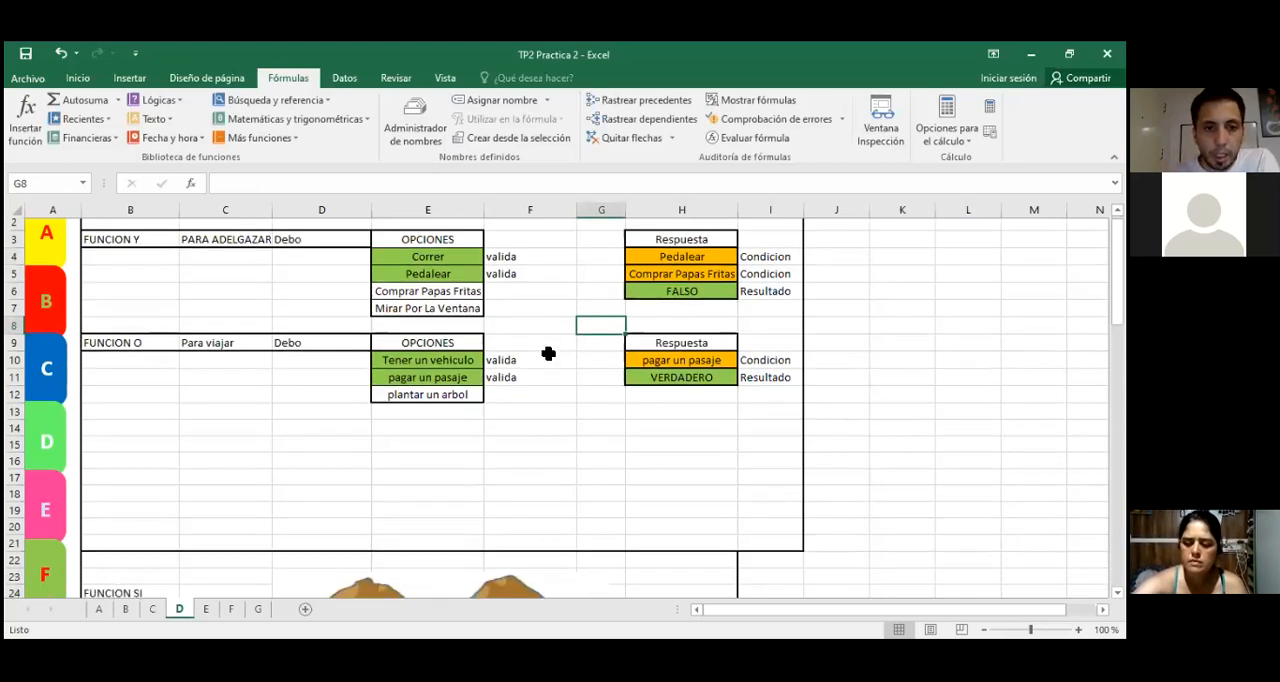
scroll(553, 360, down, 2)
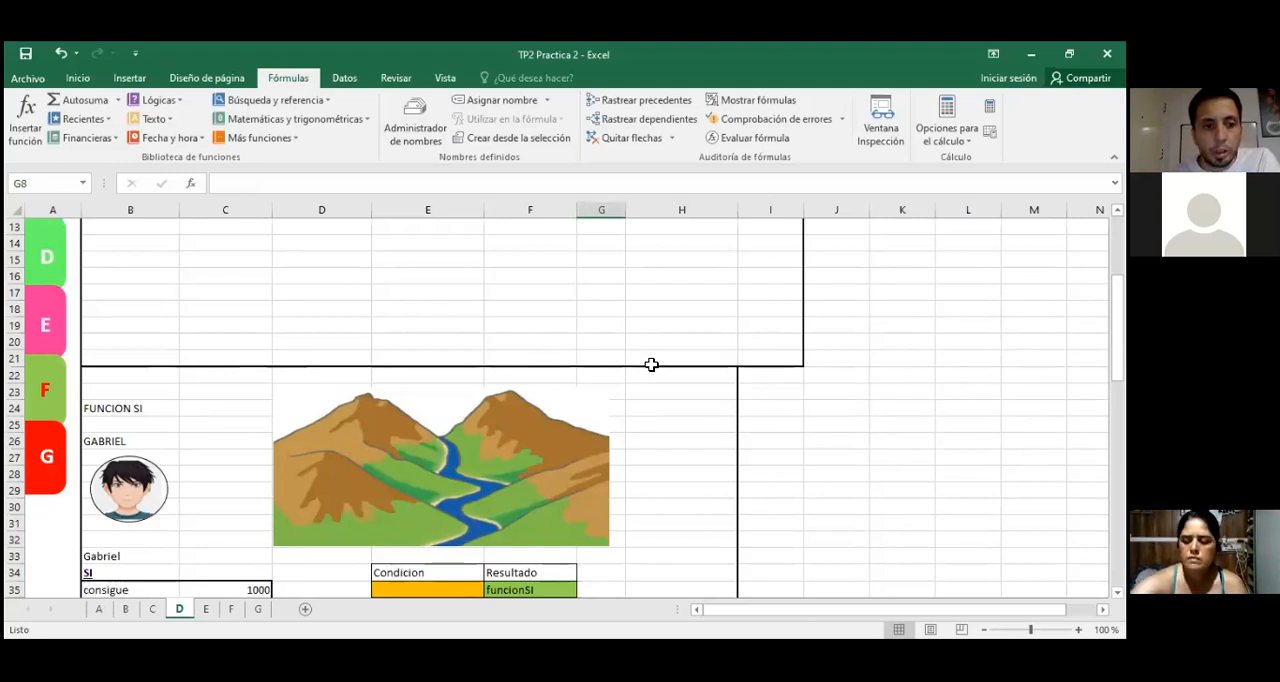
scroll(686, 371, down, 2)
scroll(686, 374, down, 1)
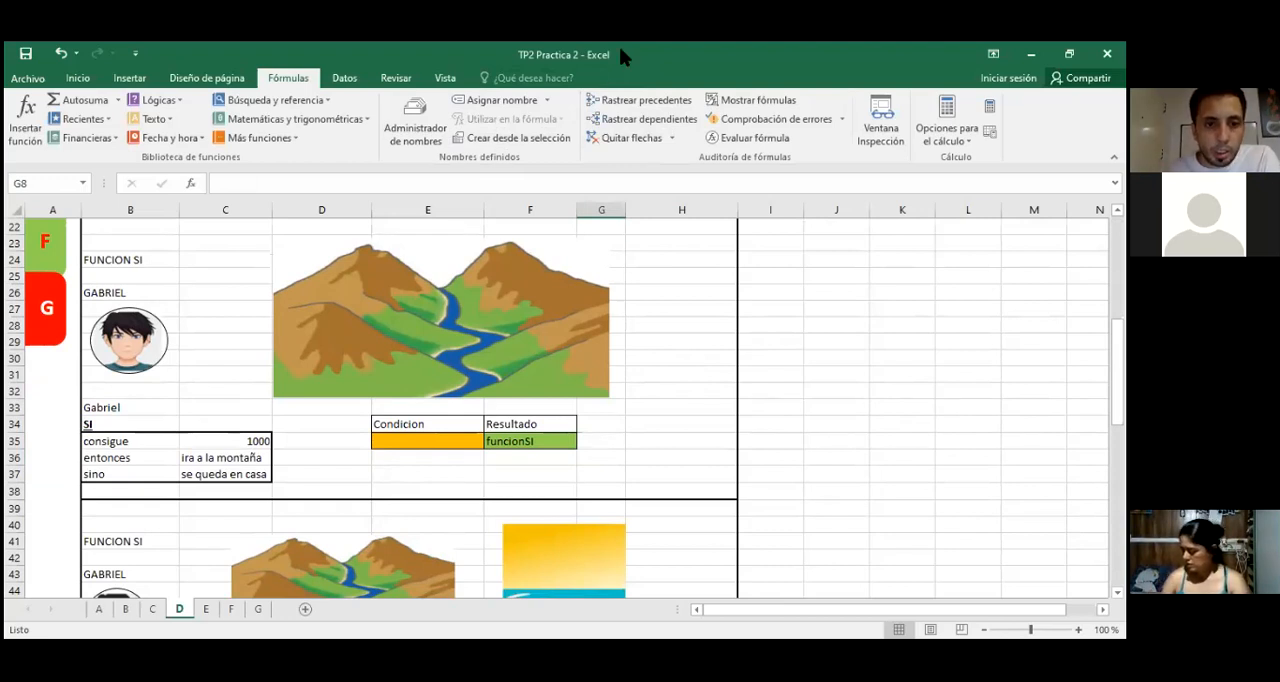
Step: Switch to the TP2 instructions PDF in Acrobat Reader and select the FUNCION SI Primer caso text to read its requirements
key(alt+Tab)
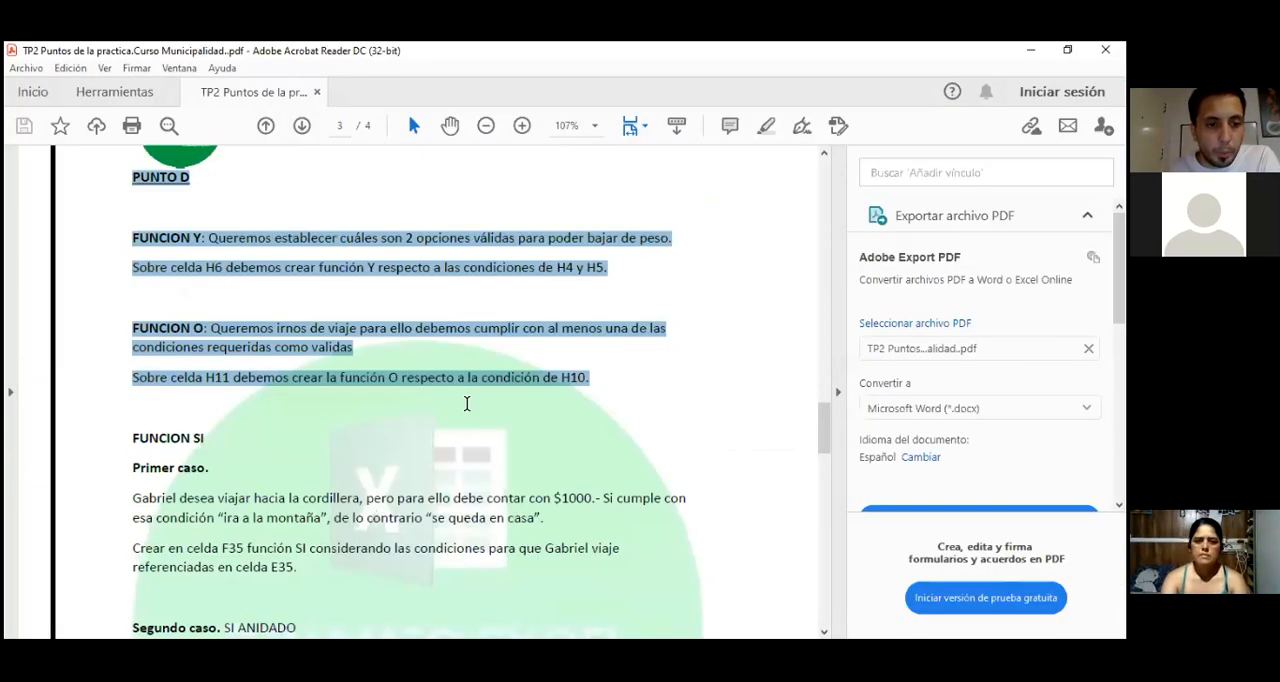
scroll(466, 403, down, 5)
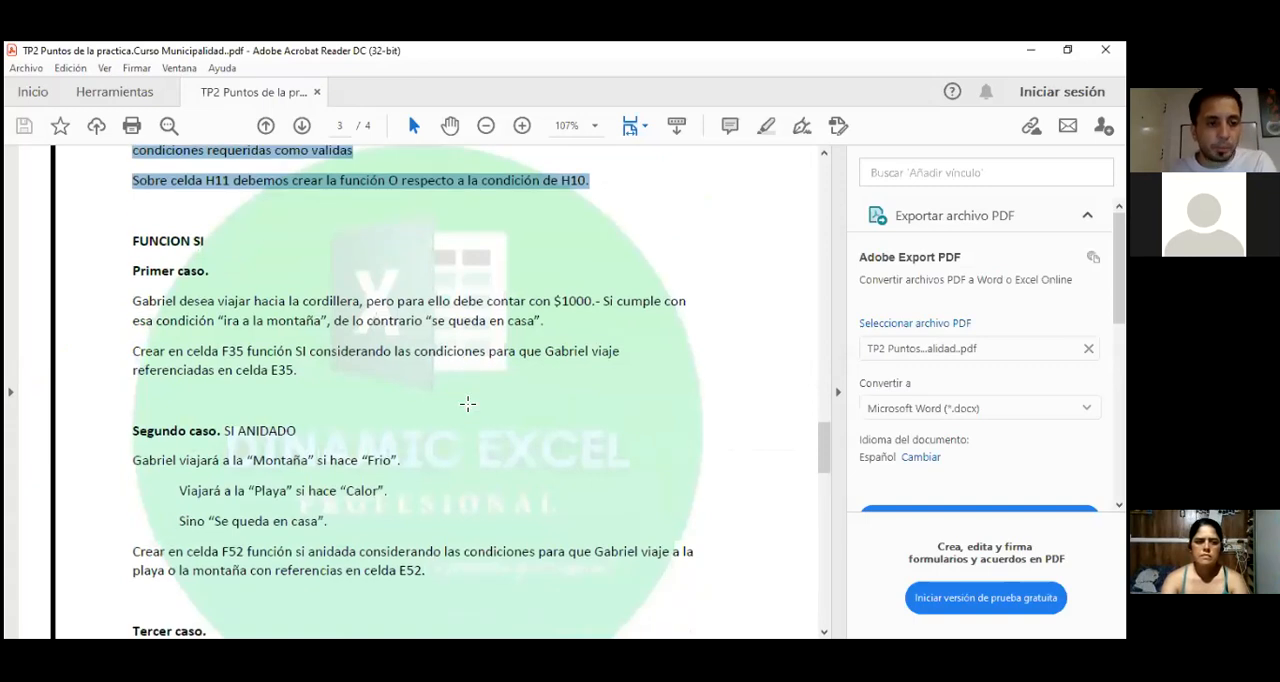
click(477, 427)
click(289, 268)
drag(133, 234, 324, 377)
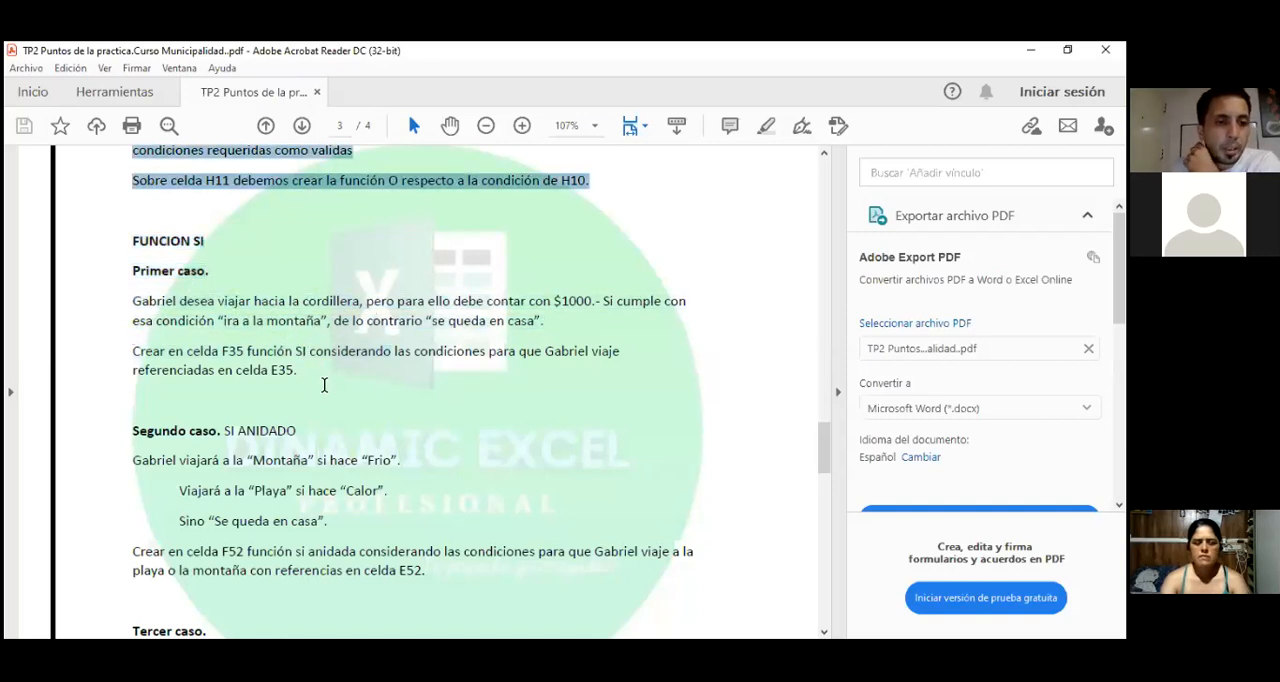
drag(322, 376, 322, 381)
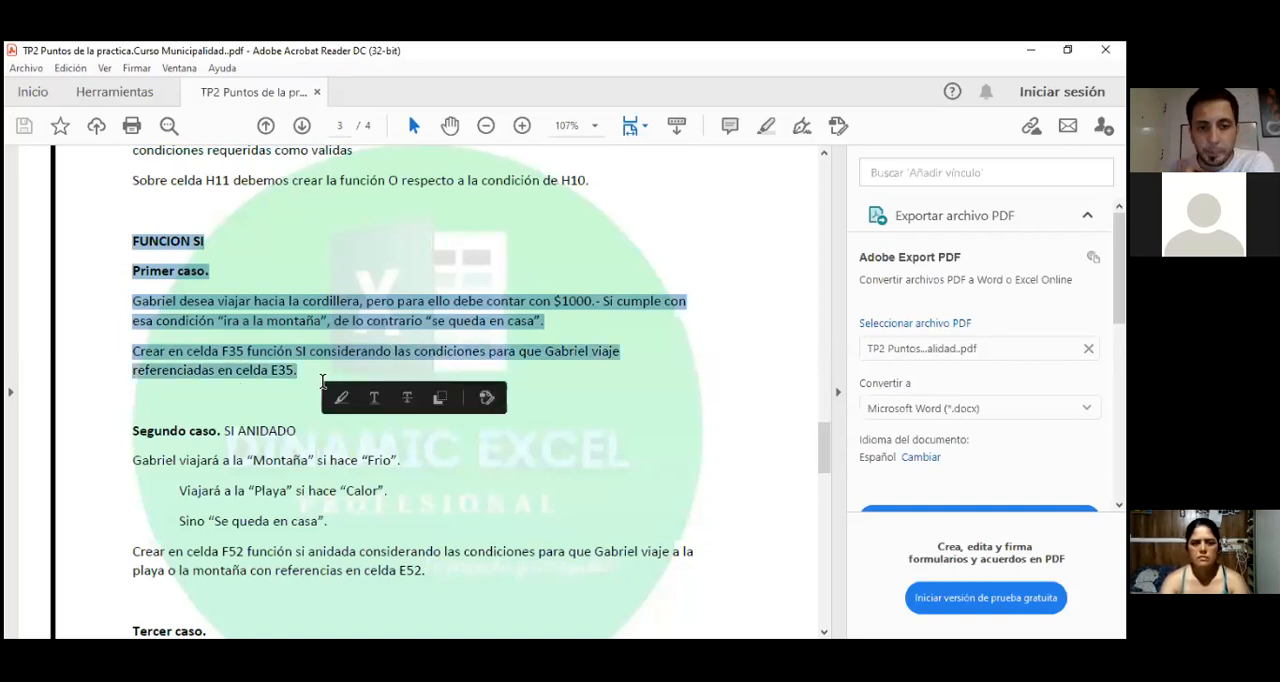
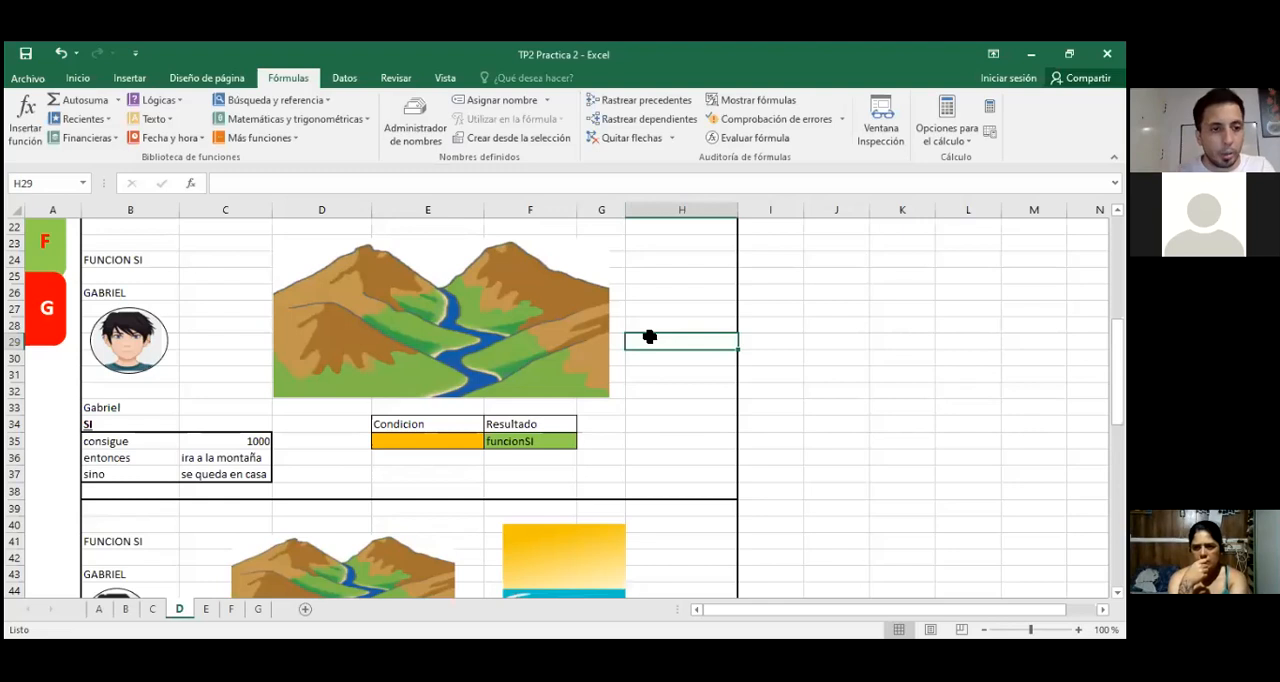
Step: Review the SI rule in B34:C37, going through the consigue amount, the entonces outcome and the sino outcome
click(652, 377)
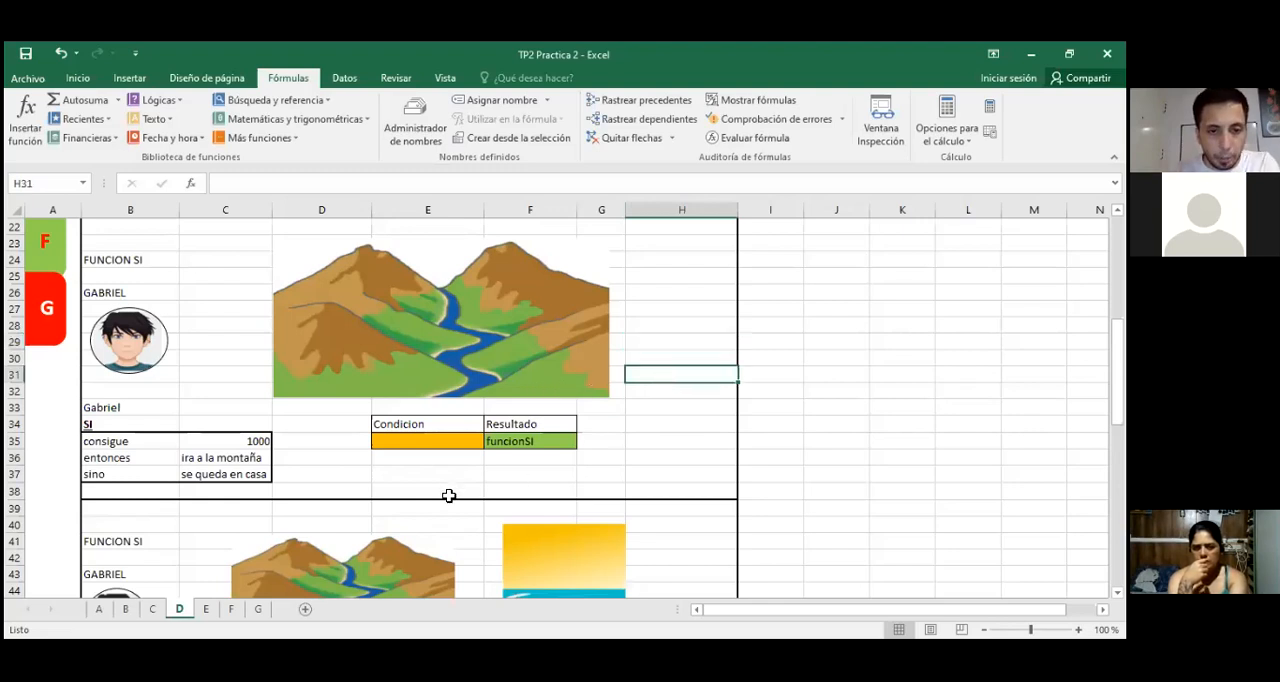
click(435, 447)
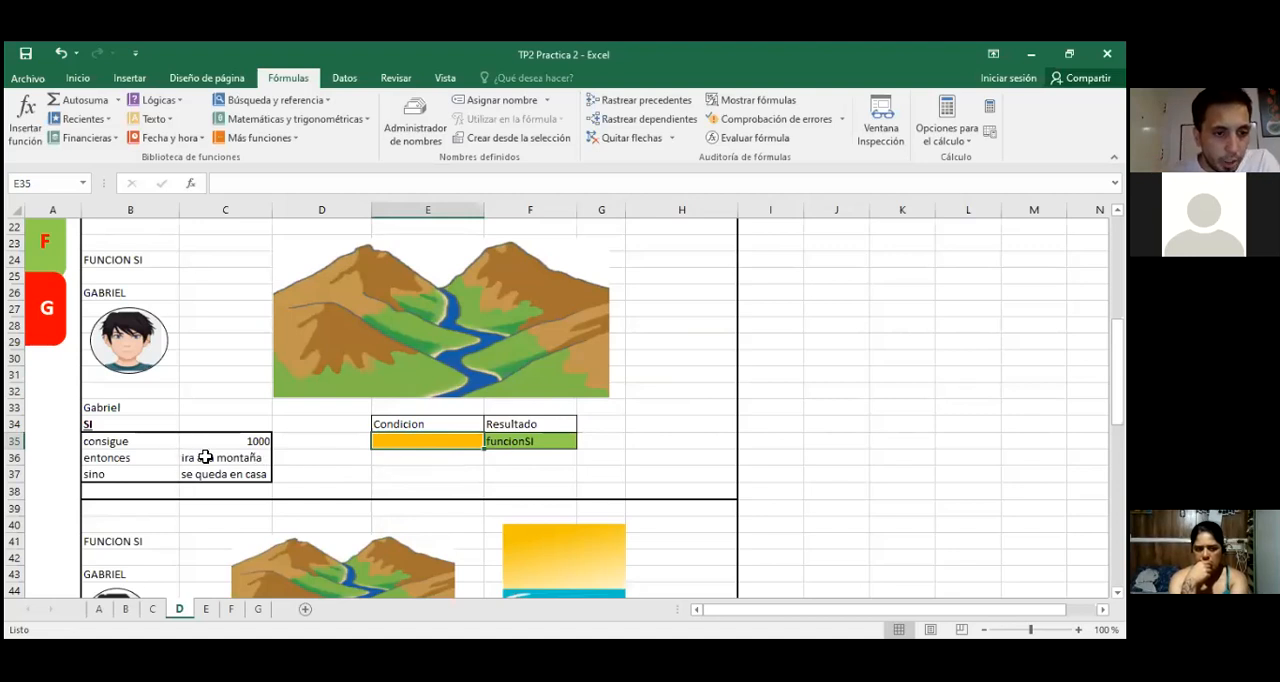
drag(122, 441, 222, 472)
click(103, 423)
click(103, 441)
click(213, 441)
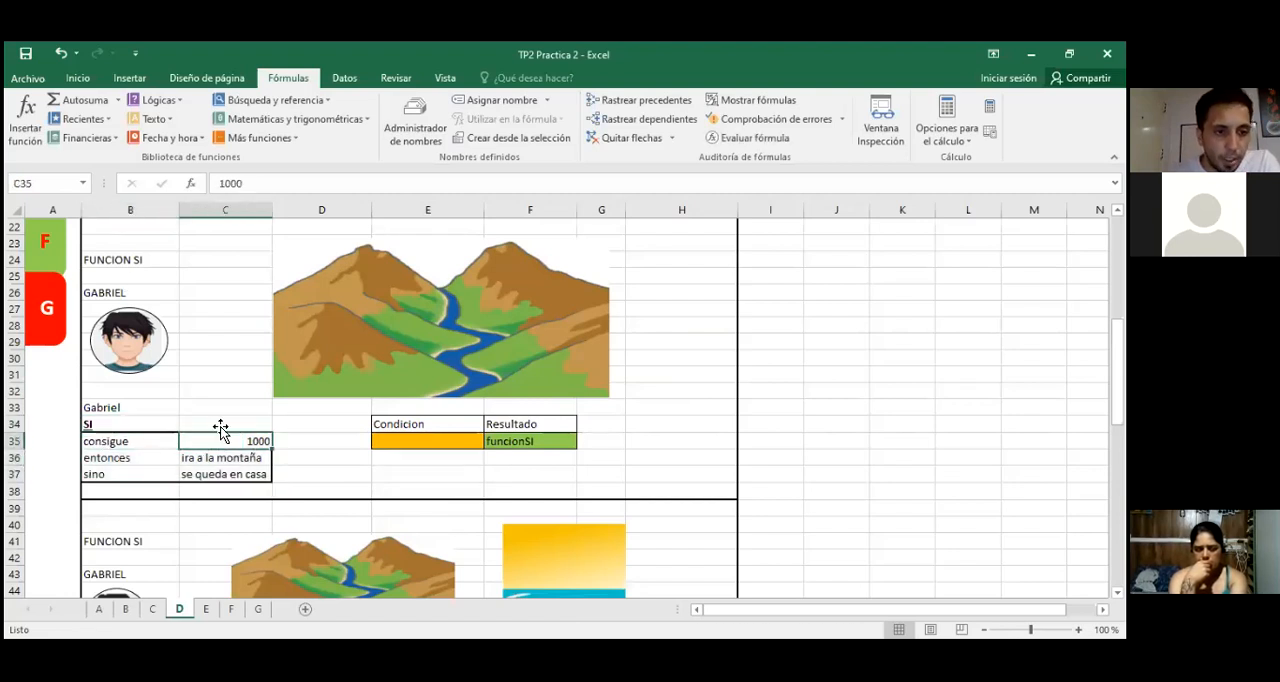
click(100, 426)
click(98, 441)
click(205, 441)
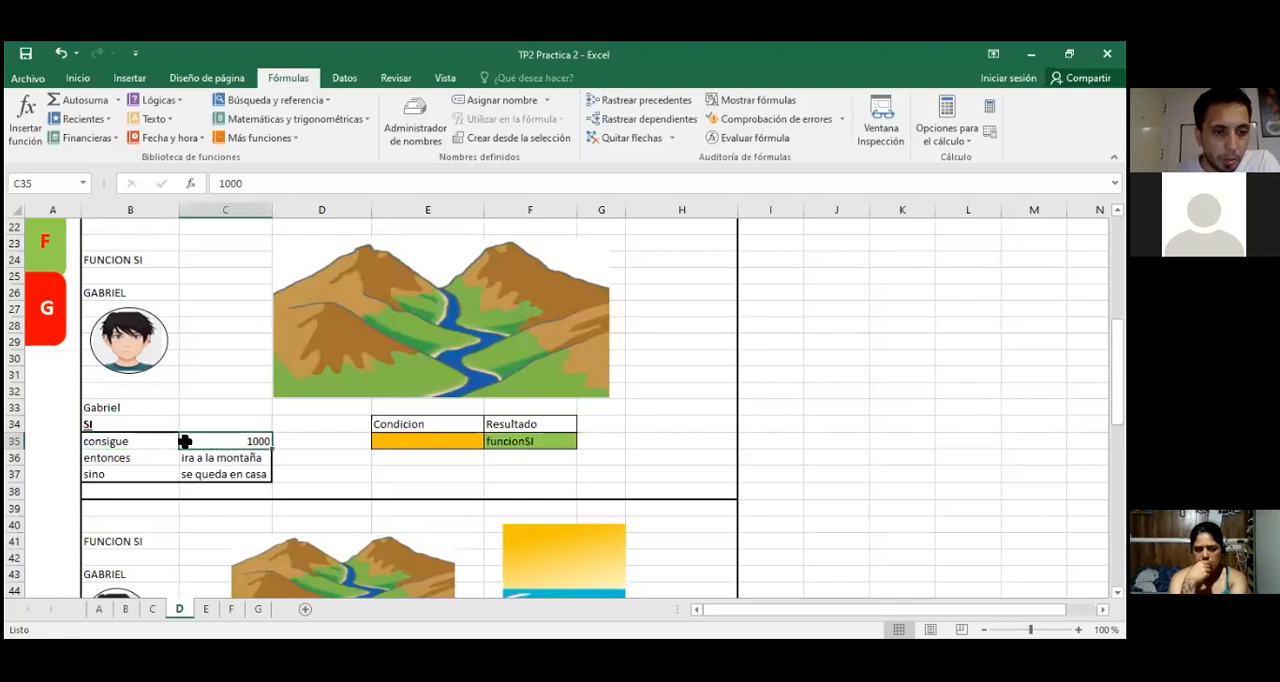
click(95, 457)
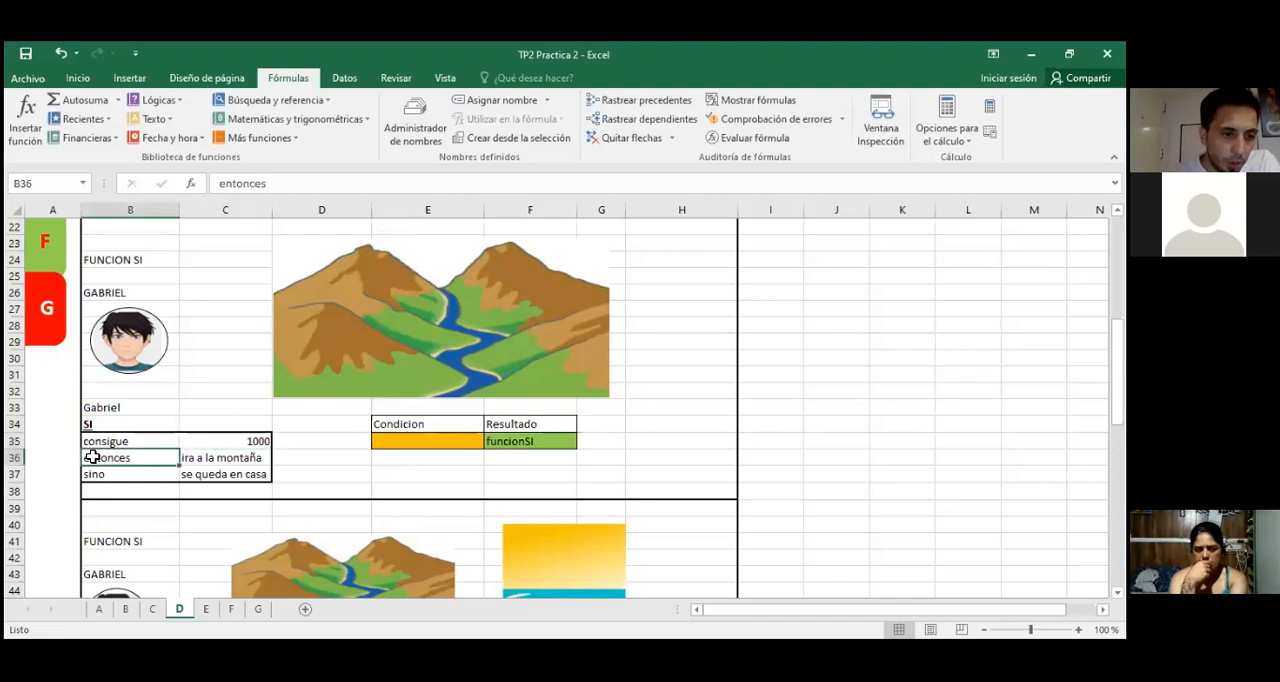
click(226, 455)
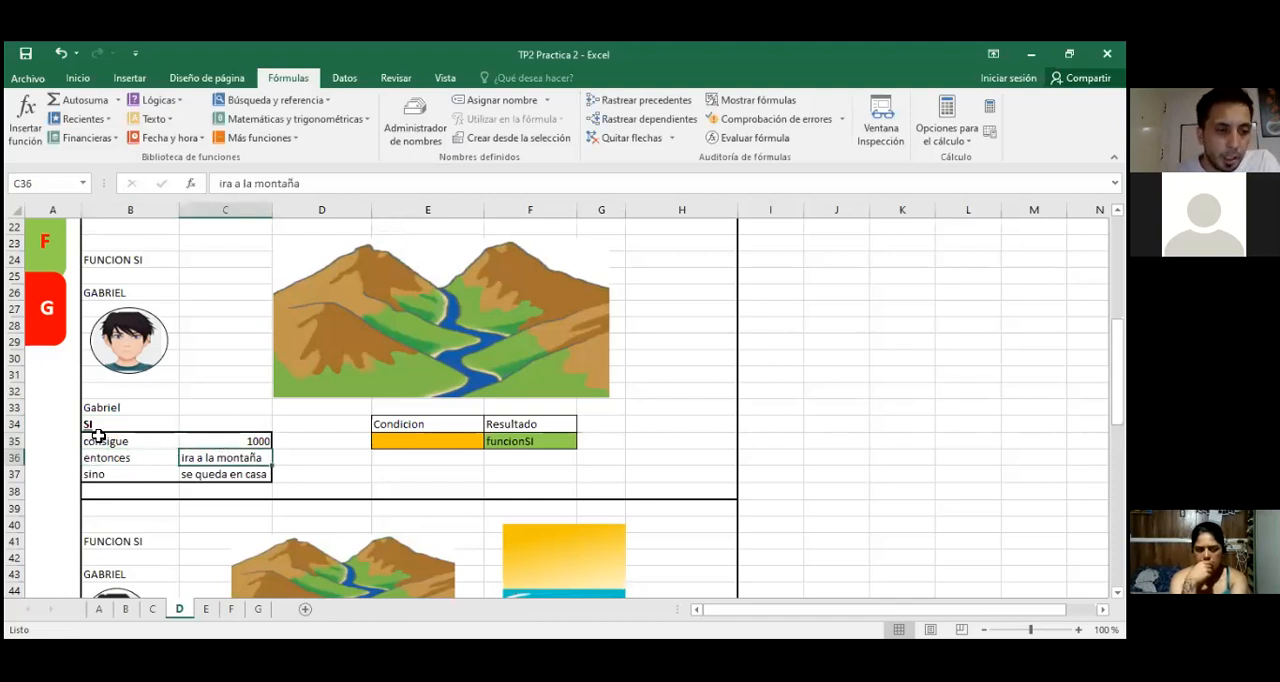
click(229, 485)
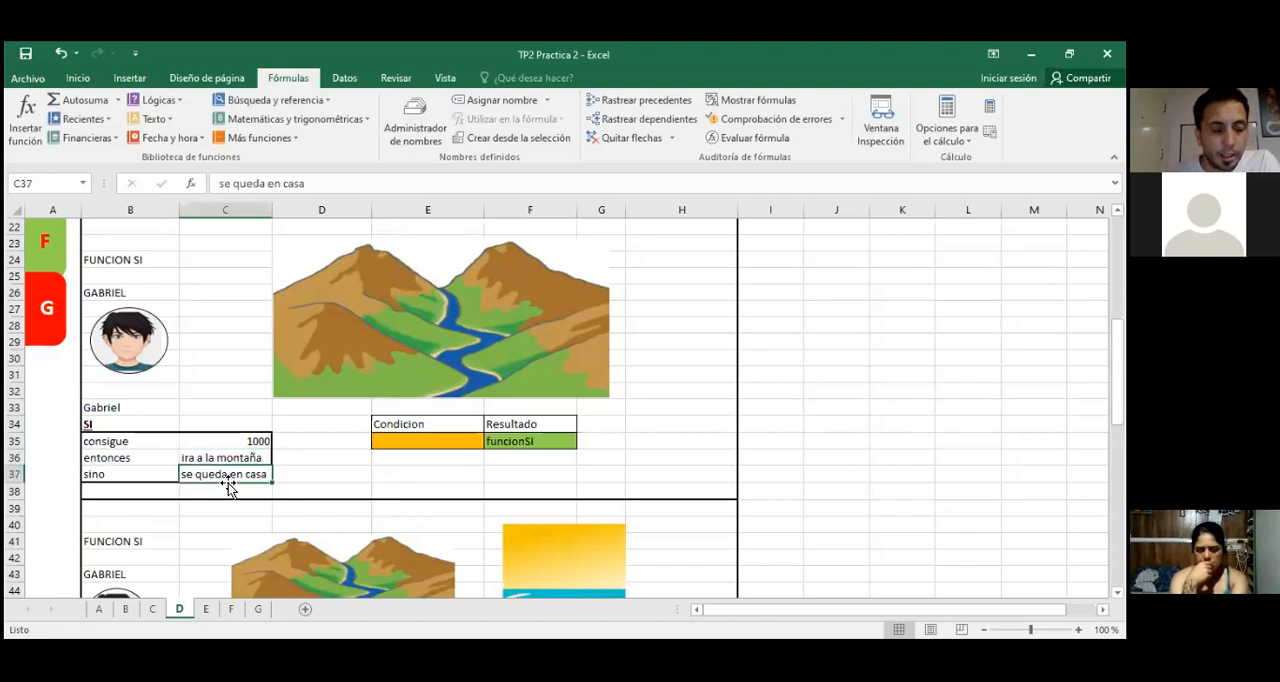
Step: Trace the SI rule again from B34 to C37 and relate it to condition cell E35 and result cell F35
click(104, 430)
click(105, 438)
click(209, 443)
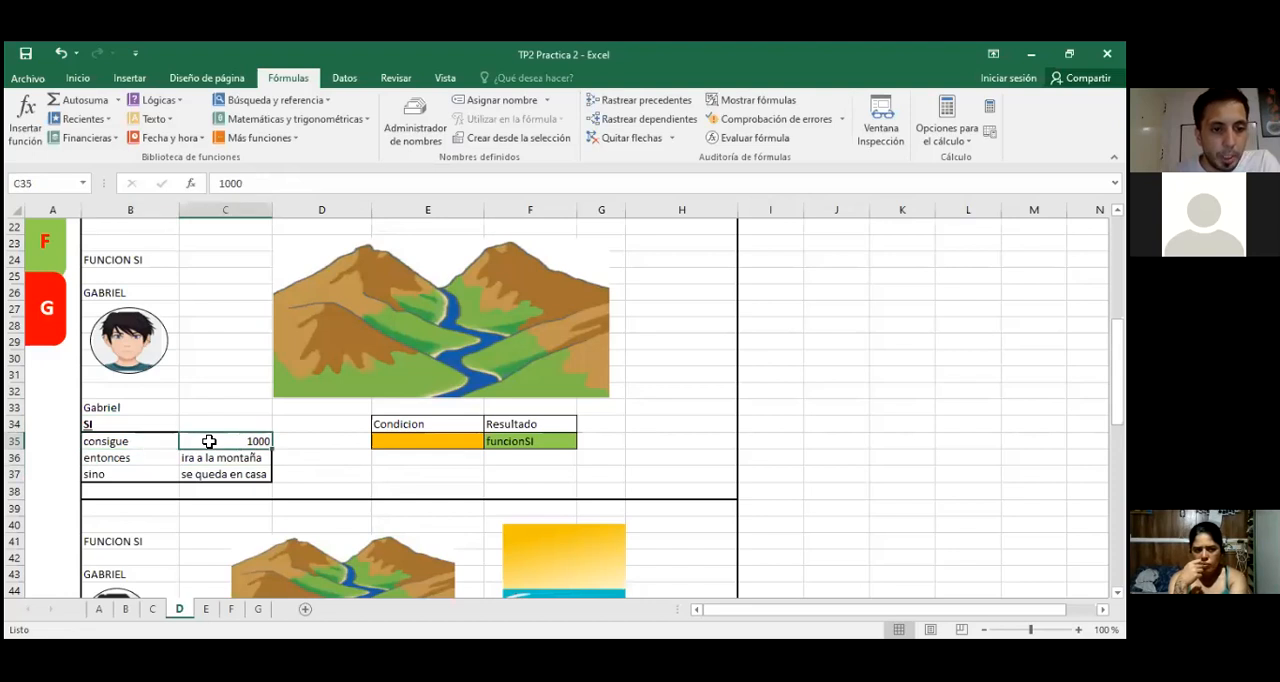
click(113, 458)
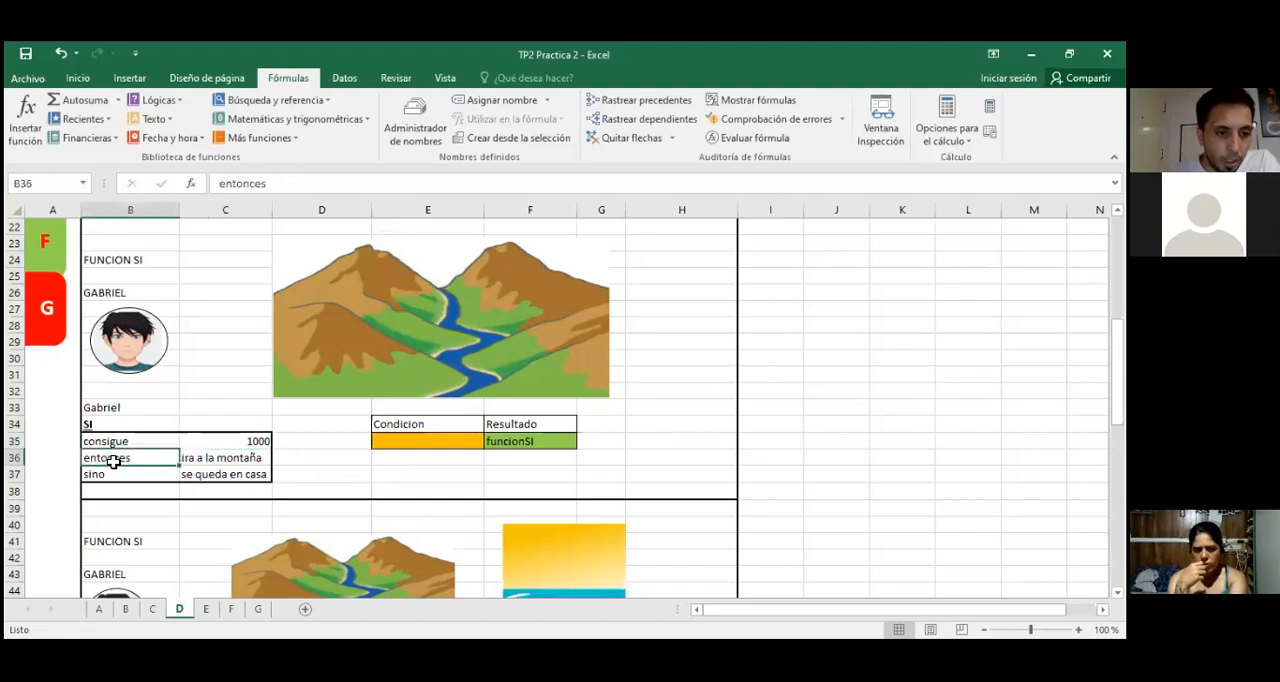
click(193, 458)
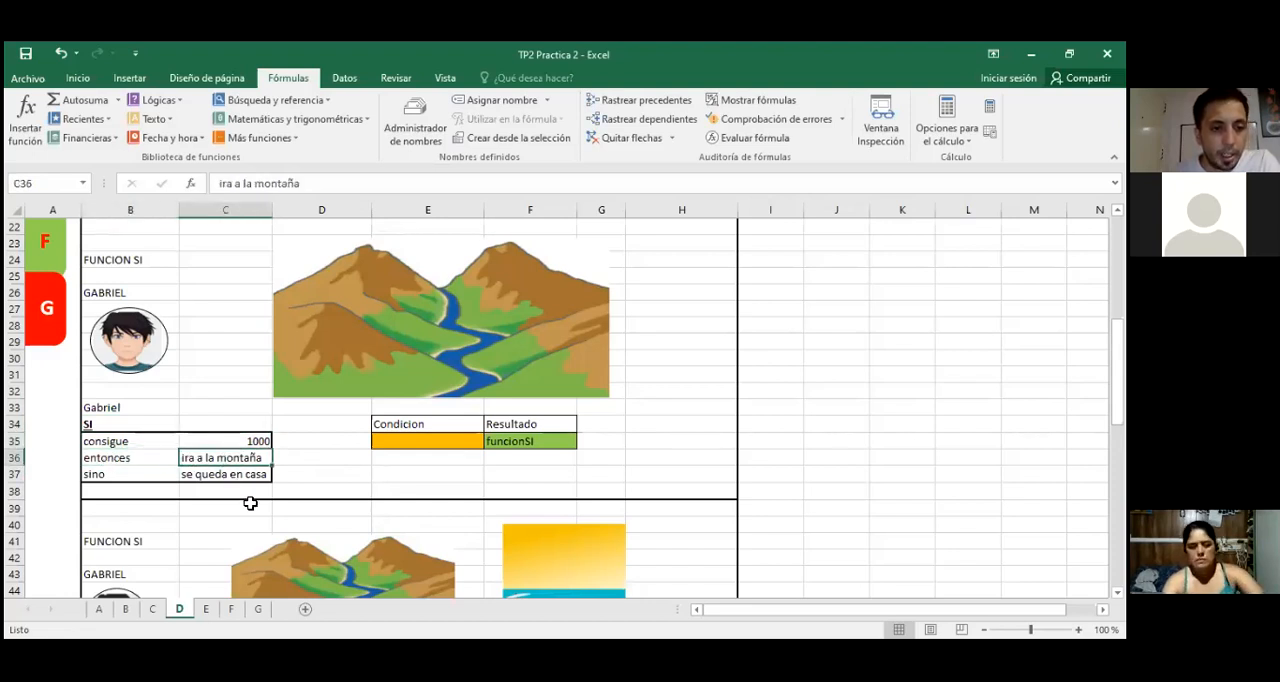
click(206, 475)
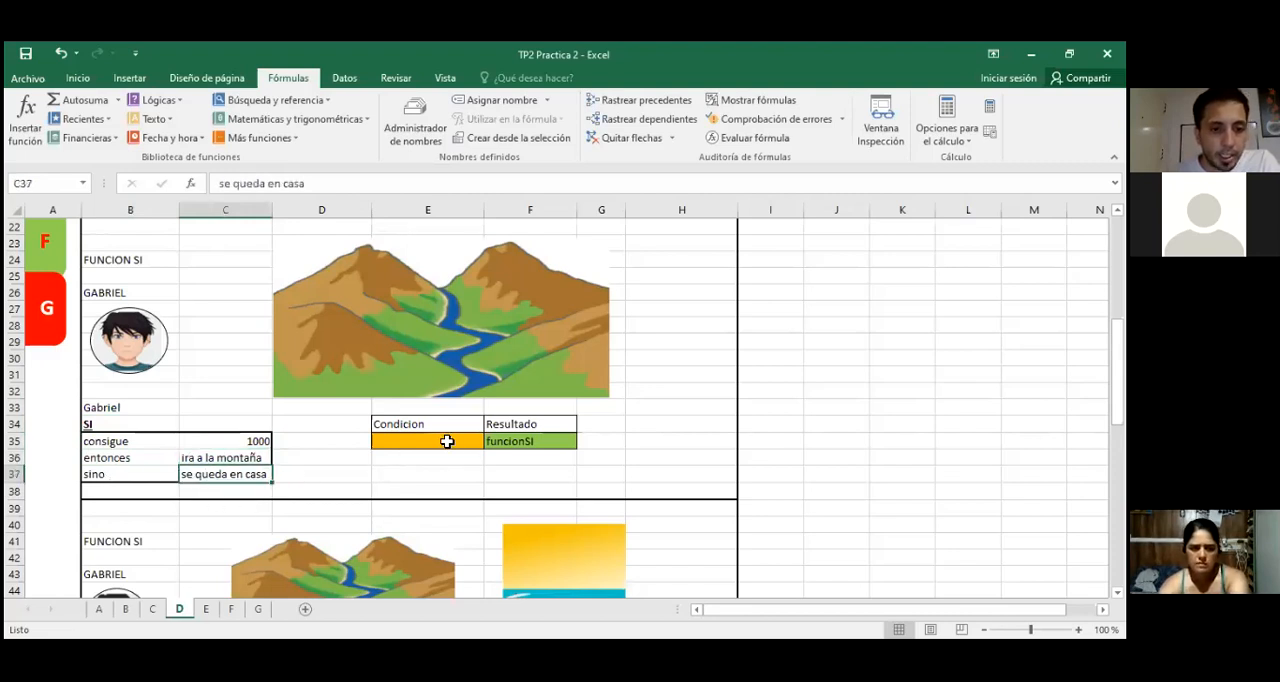
click(390, 442)
click(242, 445)
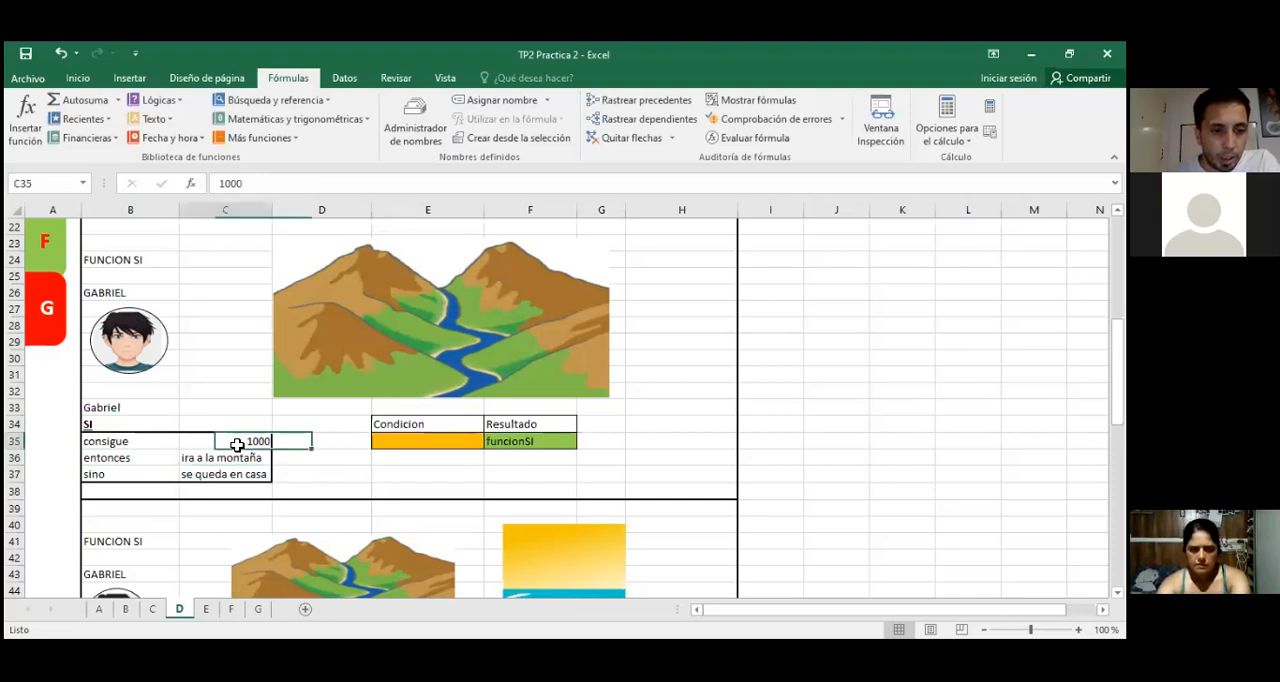
click(522, 448)
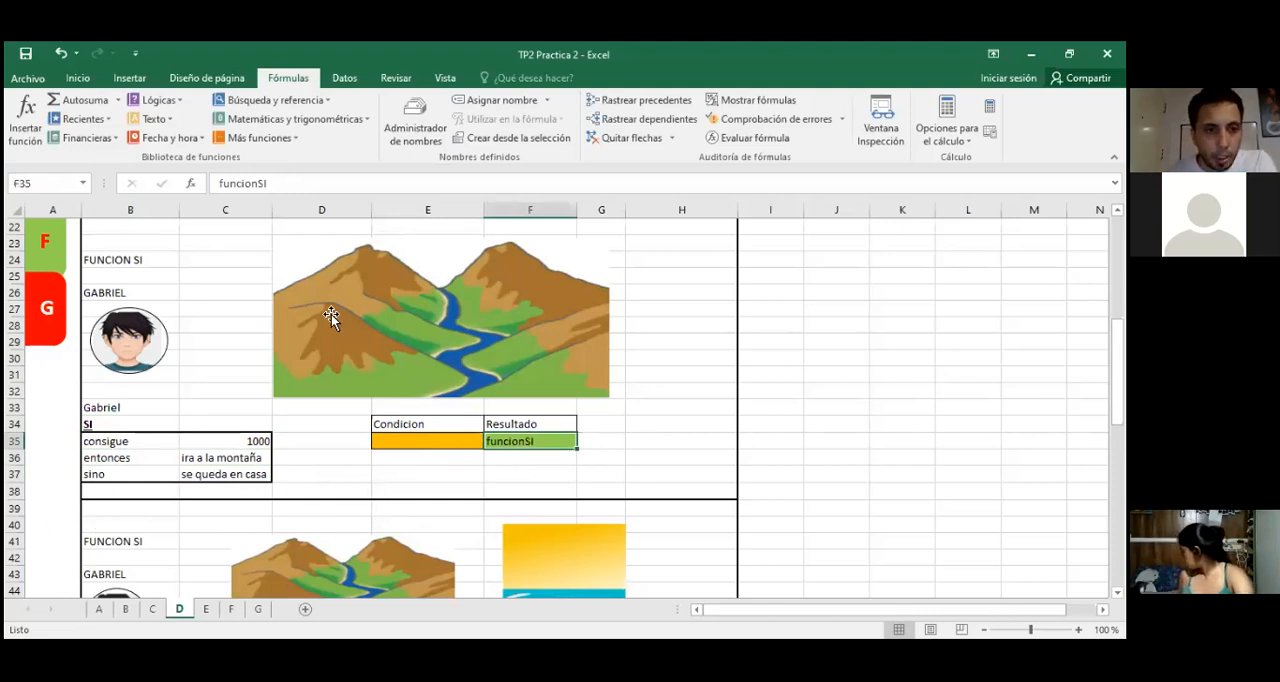
Step: Enter 1000 in condition cell E35 and clear the funcionSI placeholder from result cell F35
click(425, 441)
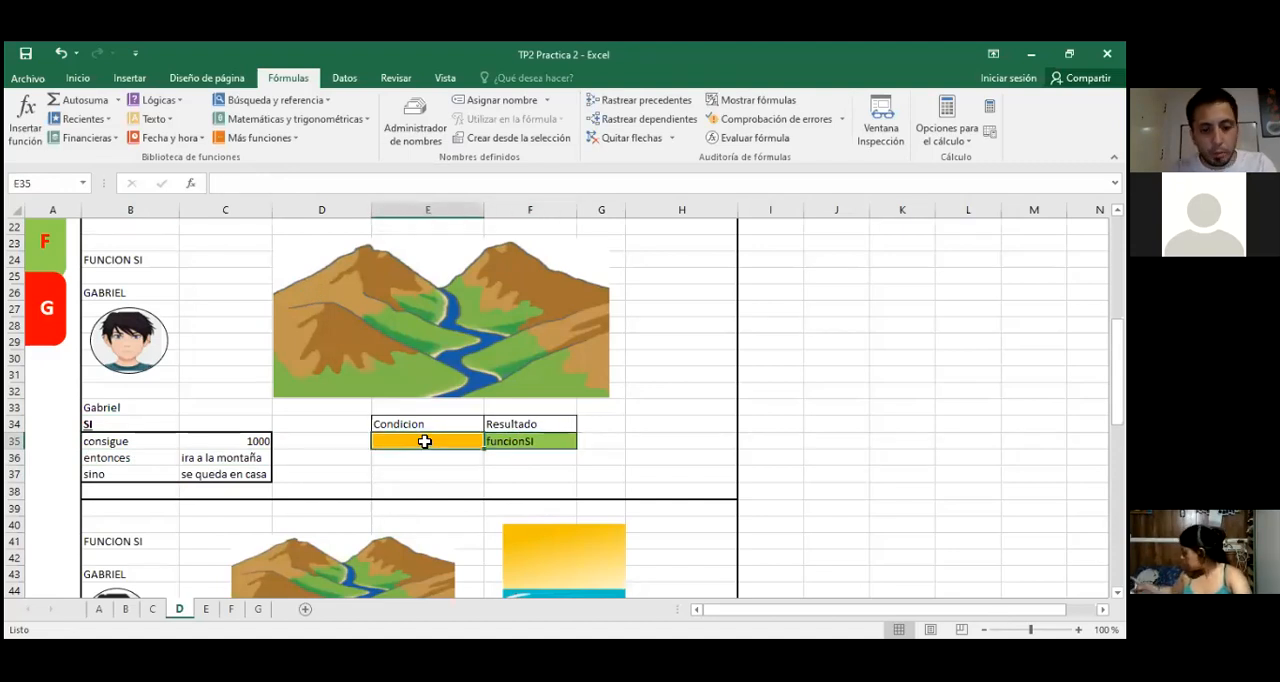
text(1000)
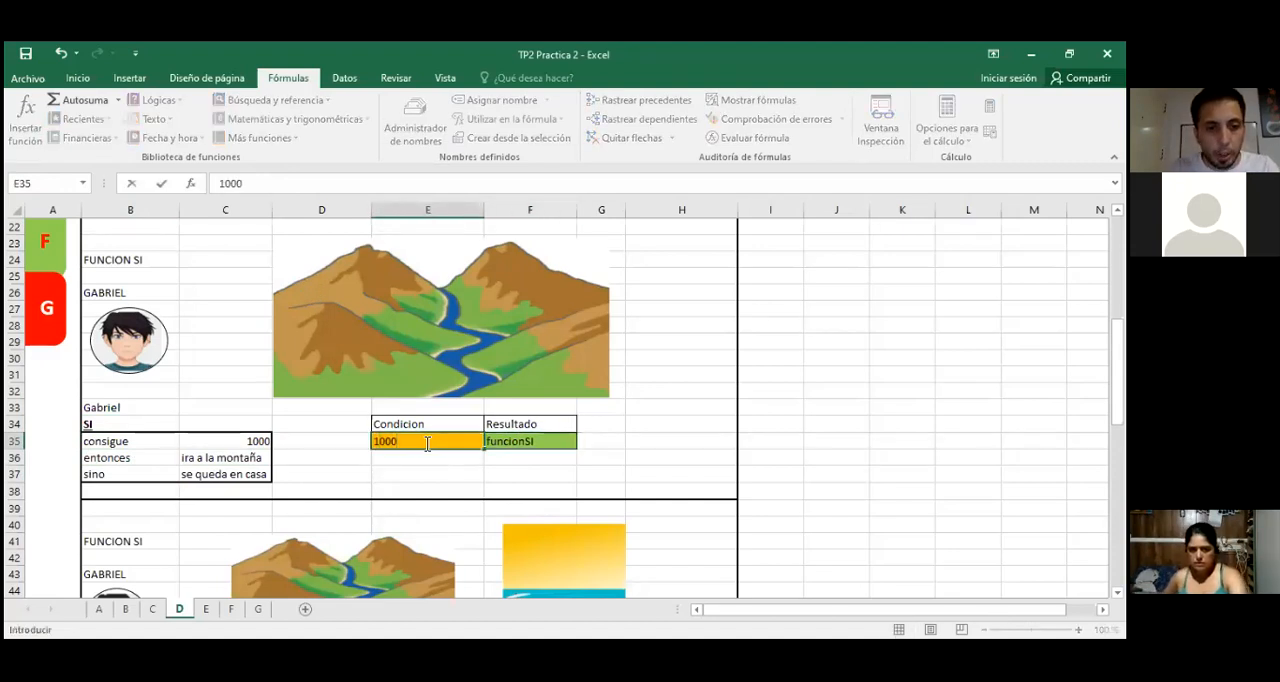
key(Return)
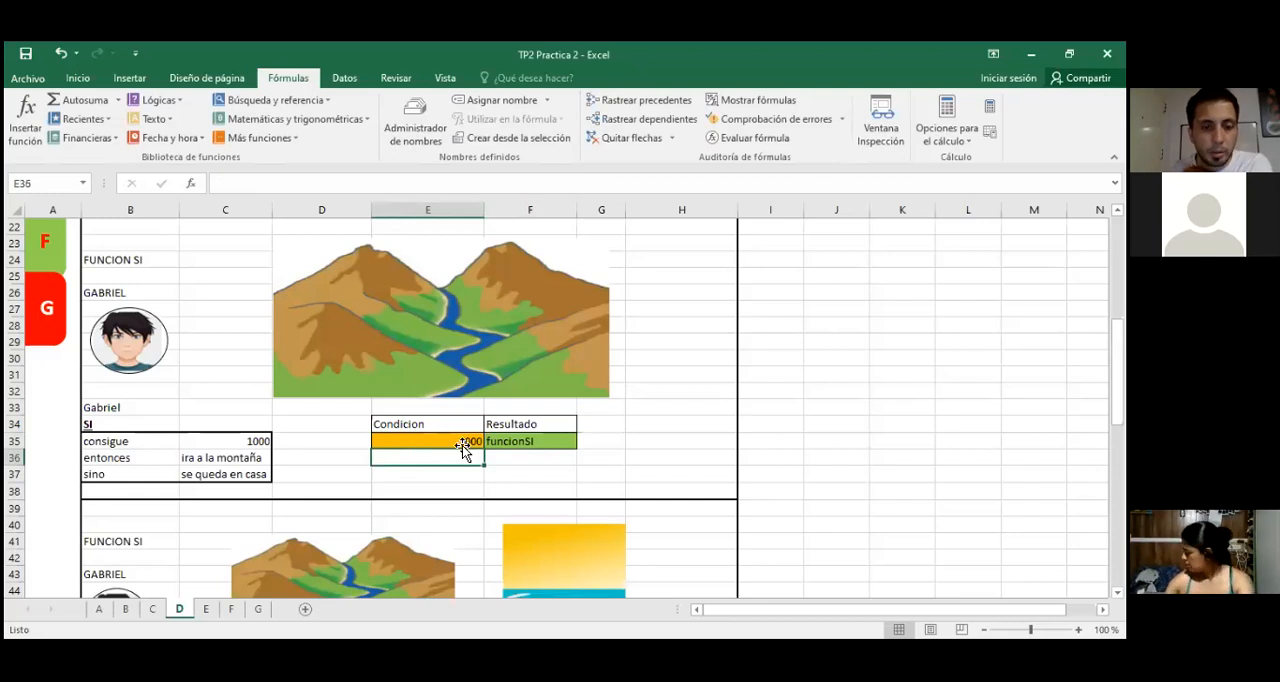
click(518, 441)
key(Delete)
click(640, 442)
Step: Insert the SI function from the Usadas recientemente category in F35, keeping the rule and condition cells uncovered by its arguments dialog
click(548, 441)
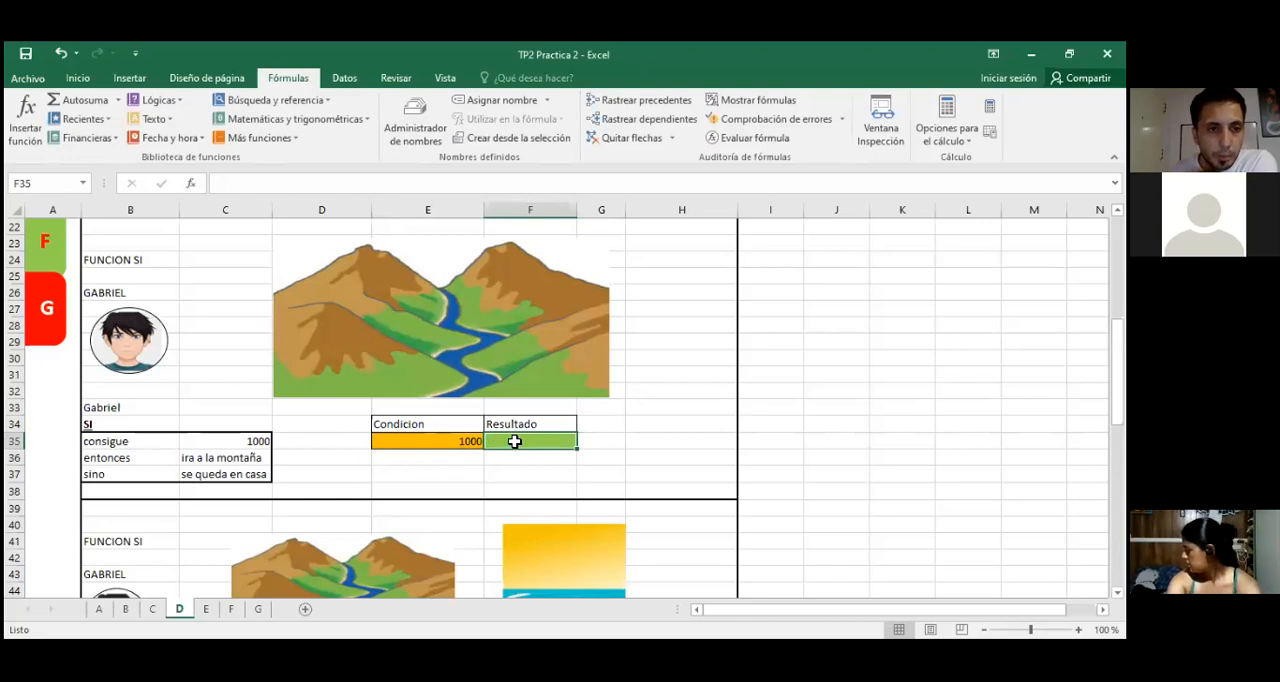
click(190, 184)
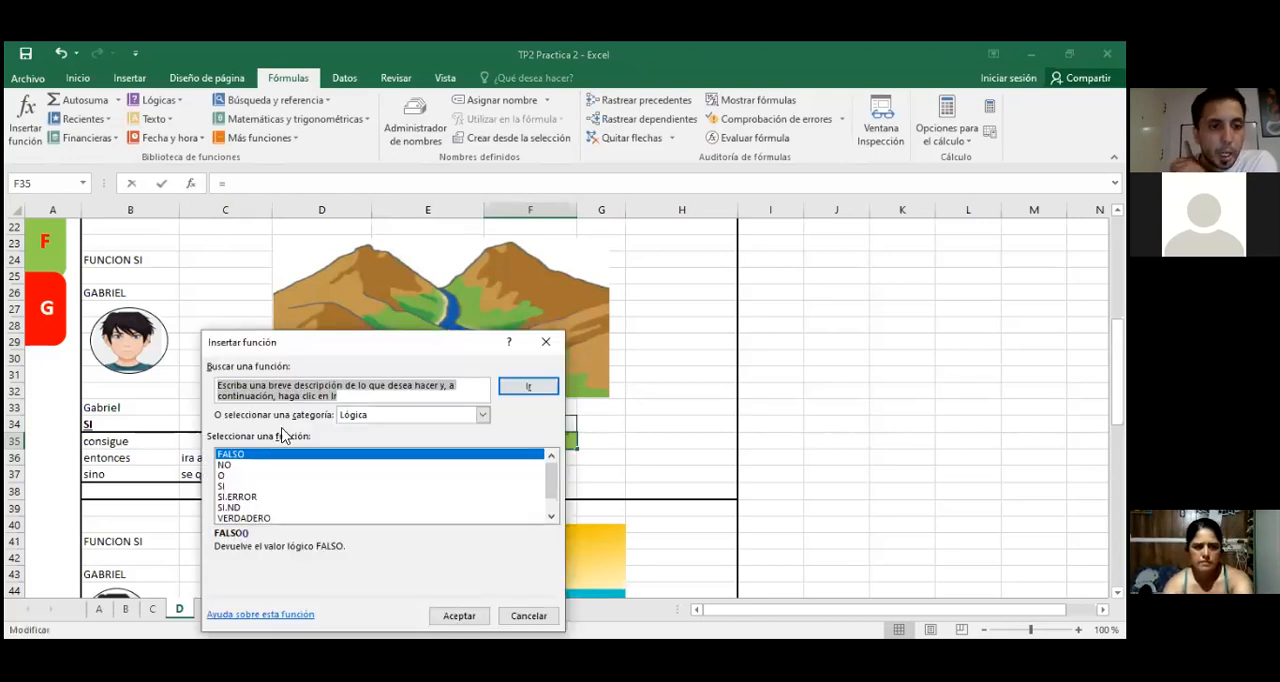
click(482, 415)
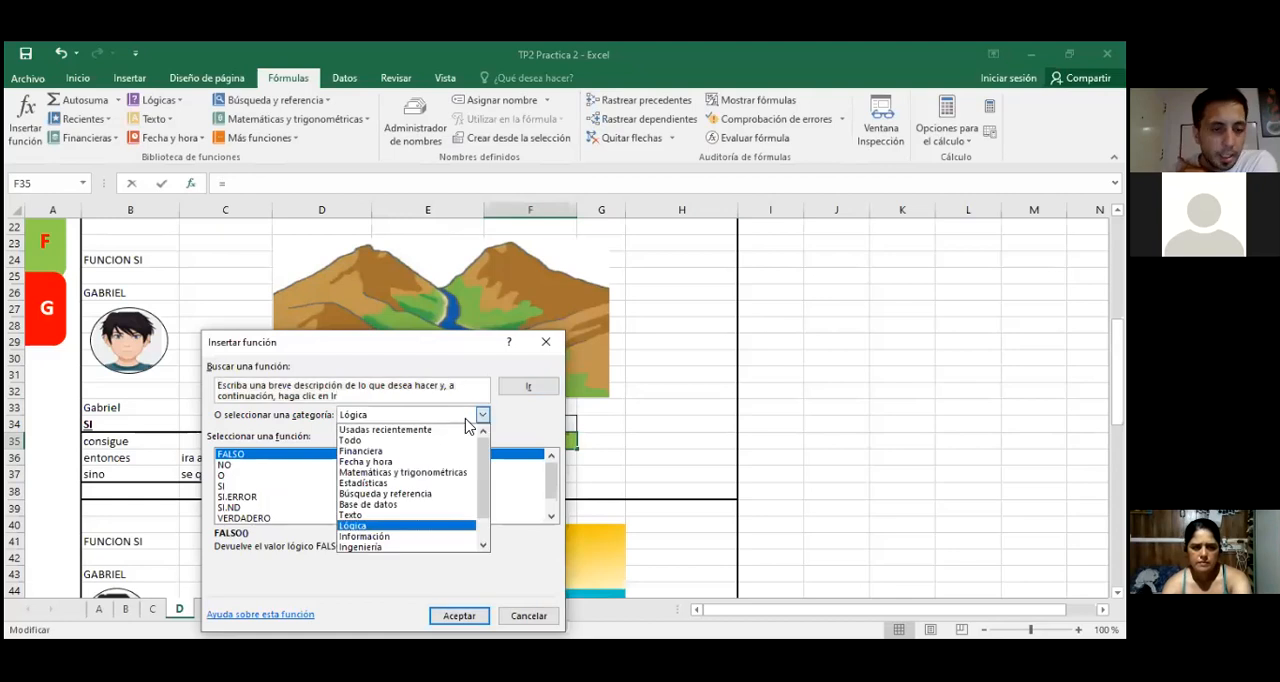
click(386, 430)
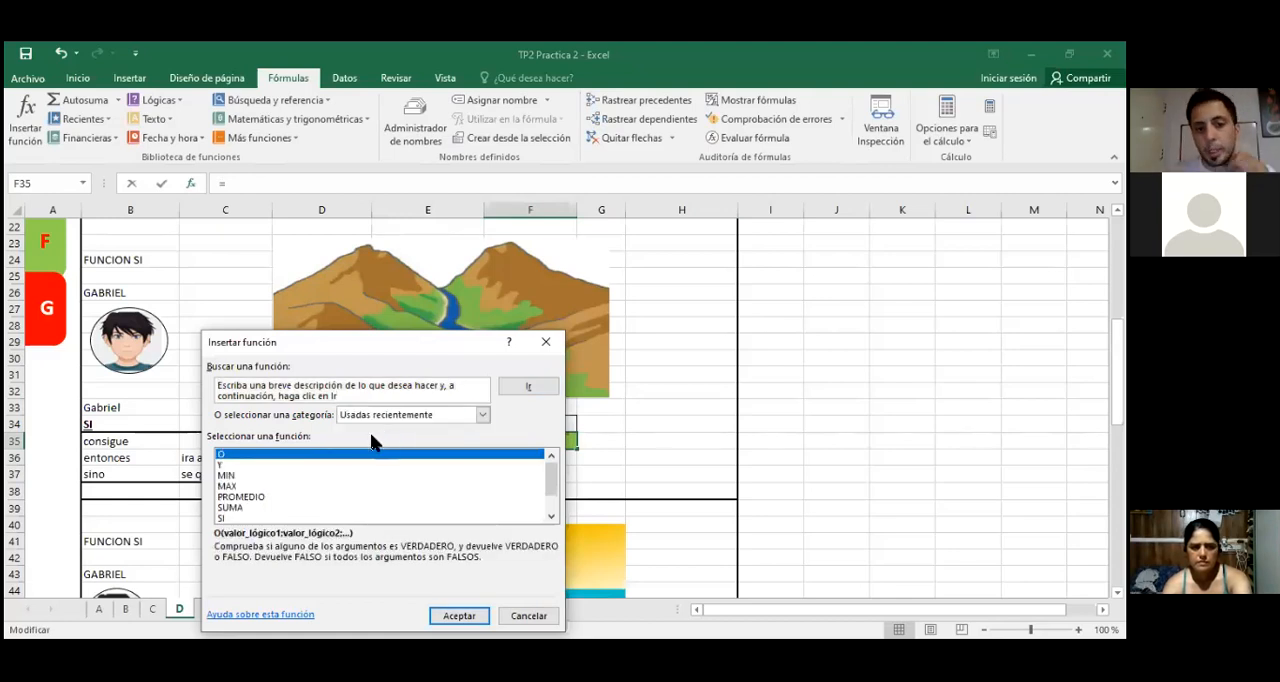
click(226, 518)
drag(331, 341, 397, 186)
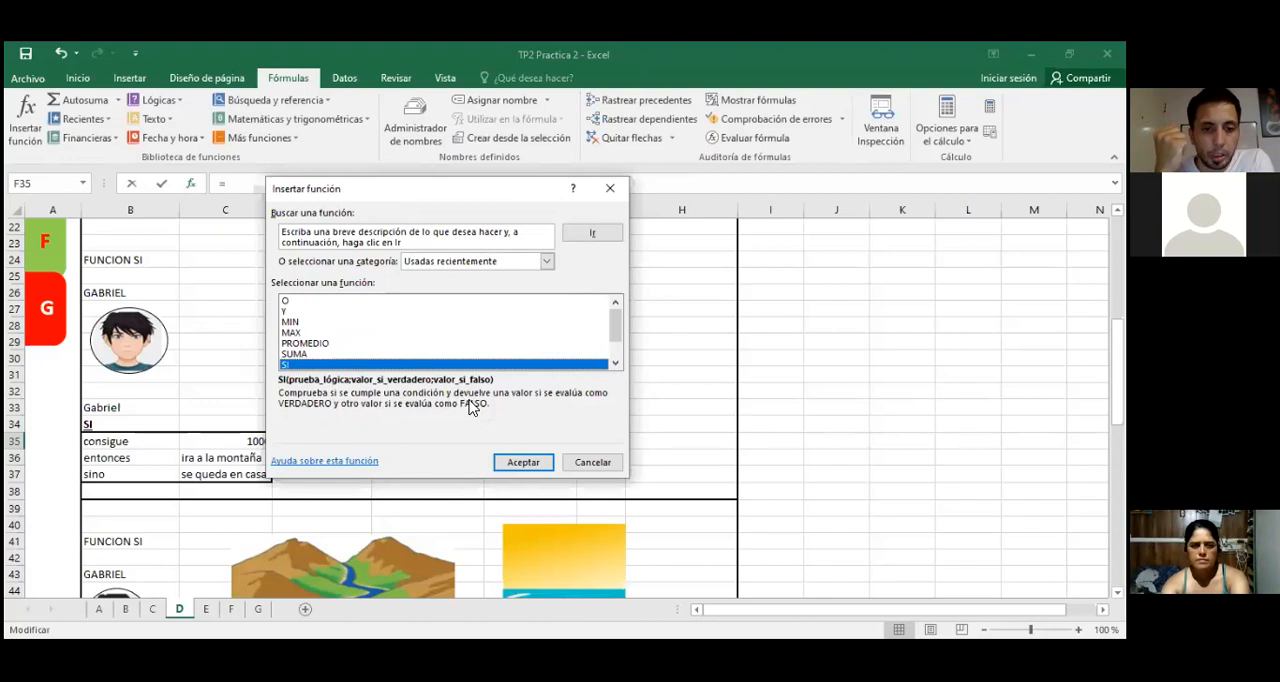
click(508, 470)
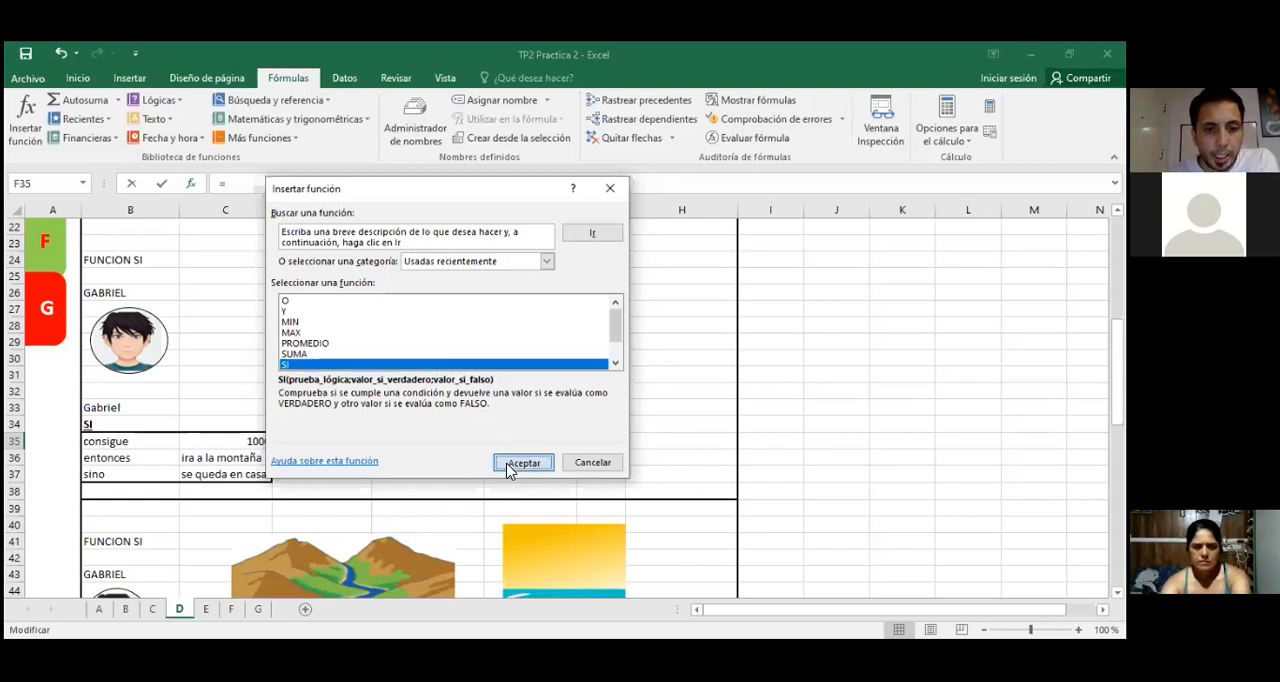
click(510, 468)
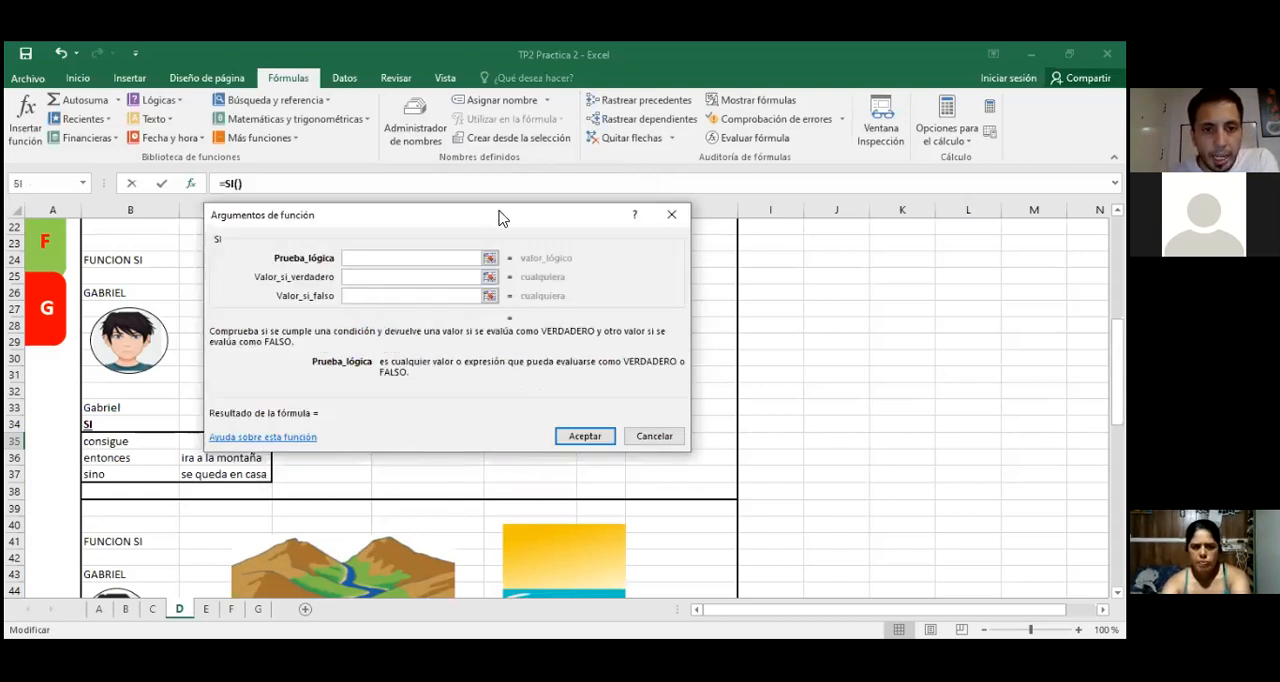
drag(503, 218, 573, 102)
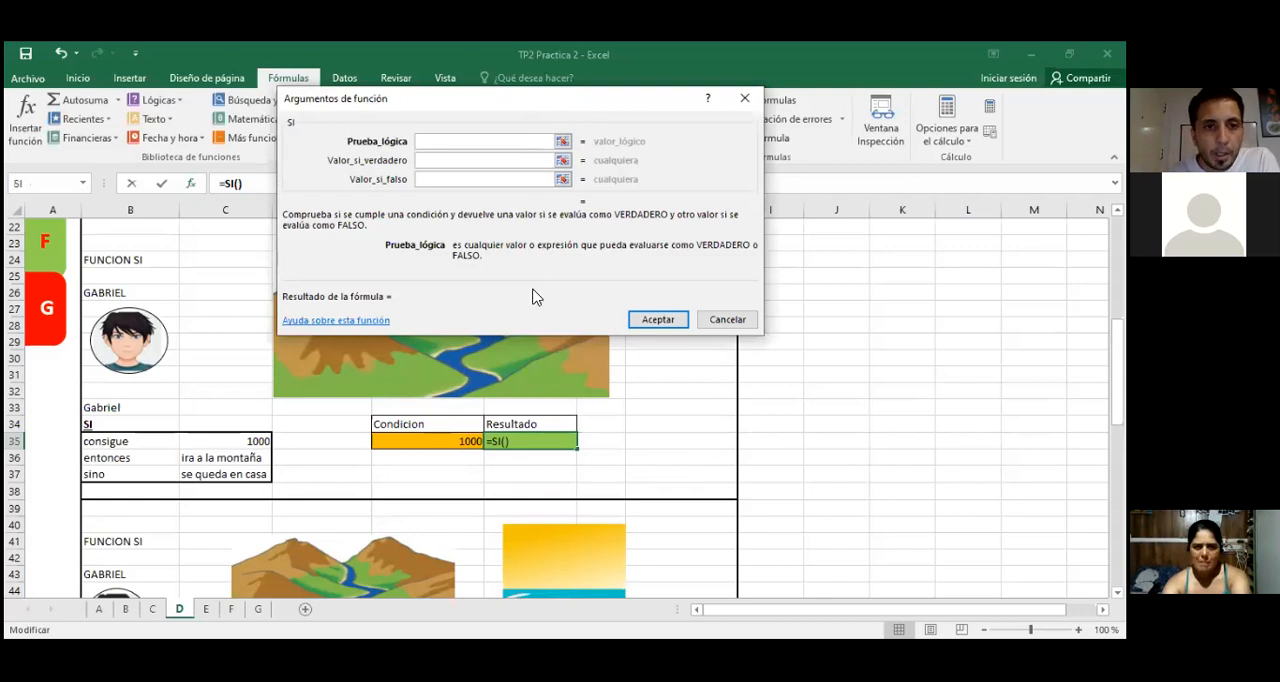
Step: Examine the descriptions of the SI arguments Prueba_lógica, Valor_si_verdadero and Valor_si_falso
click(429, 159)
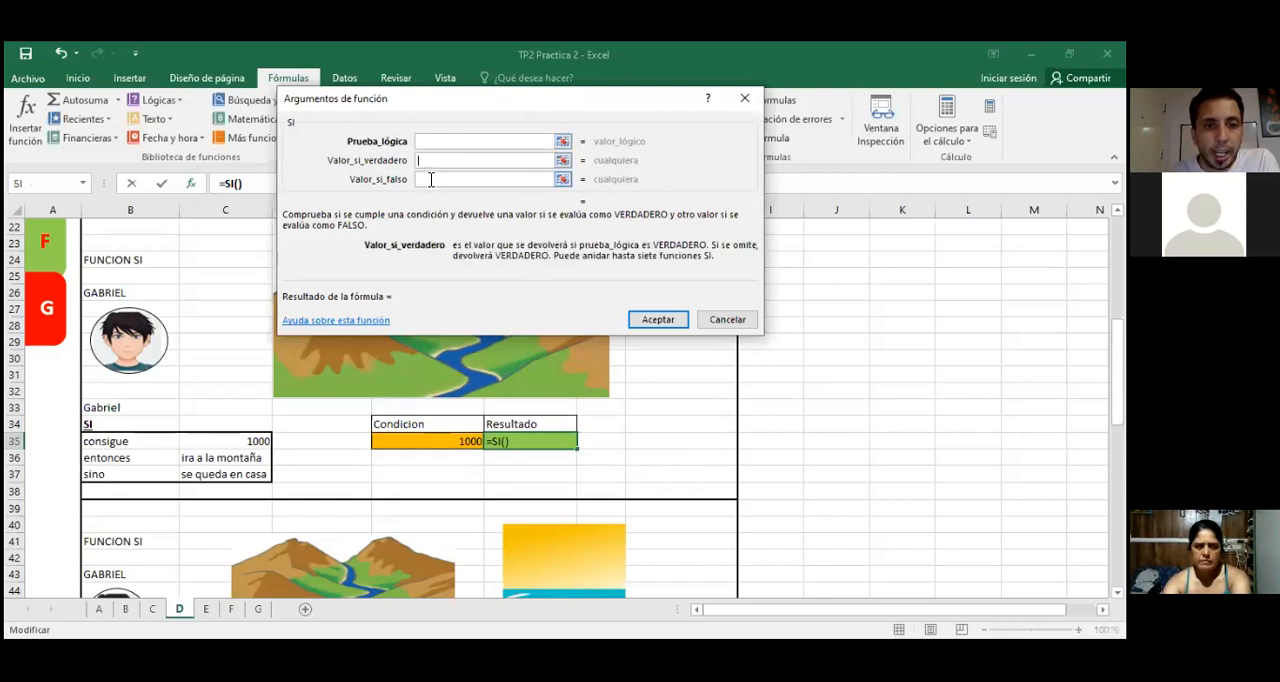
click(430, 178)
click(429, 160)
click(421, 180)
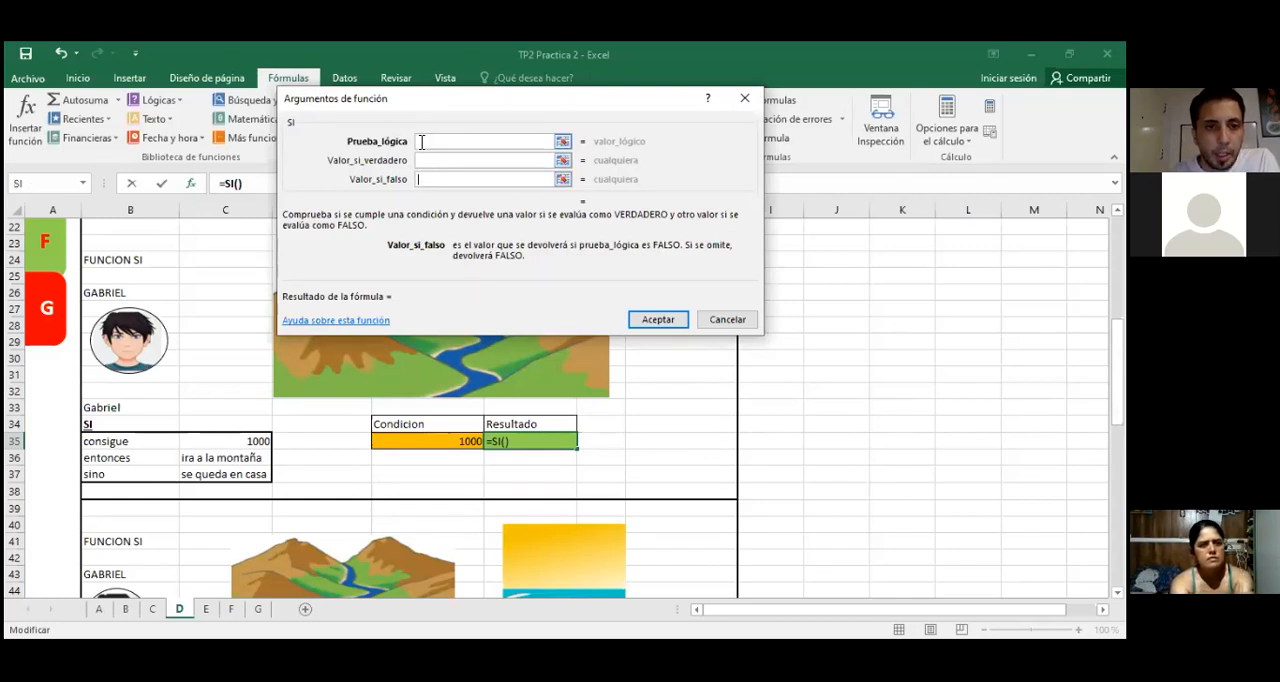
click(427, 143)
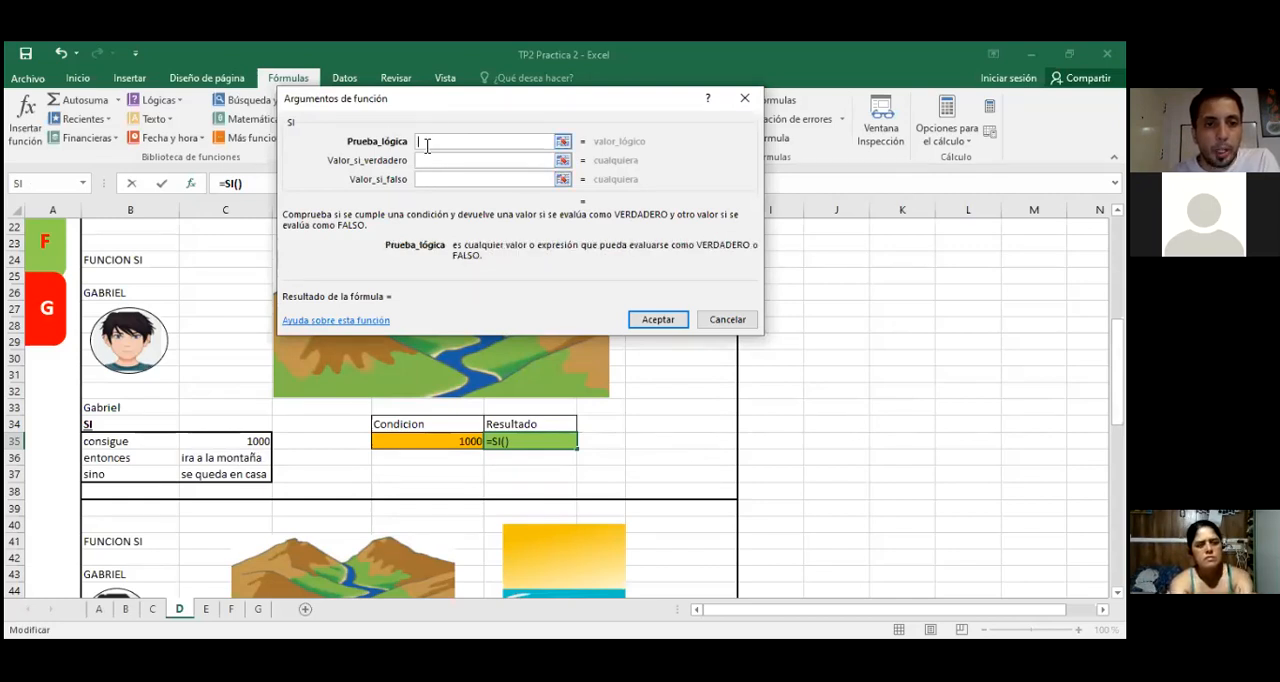
click(430, 160)
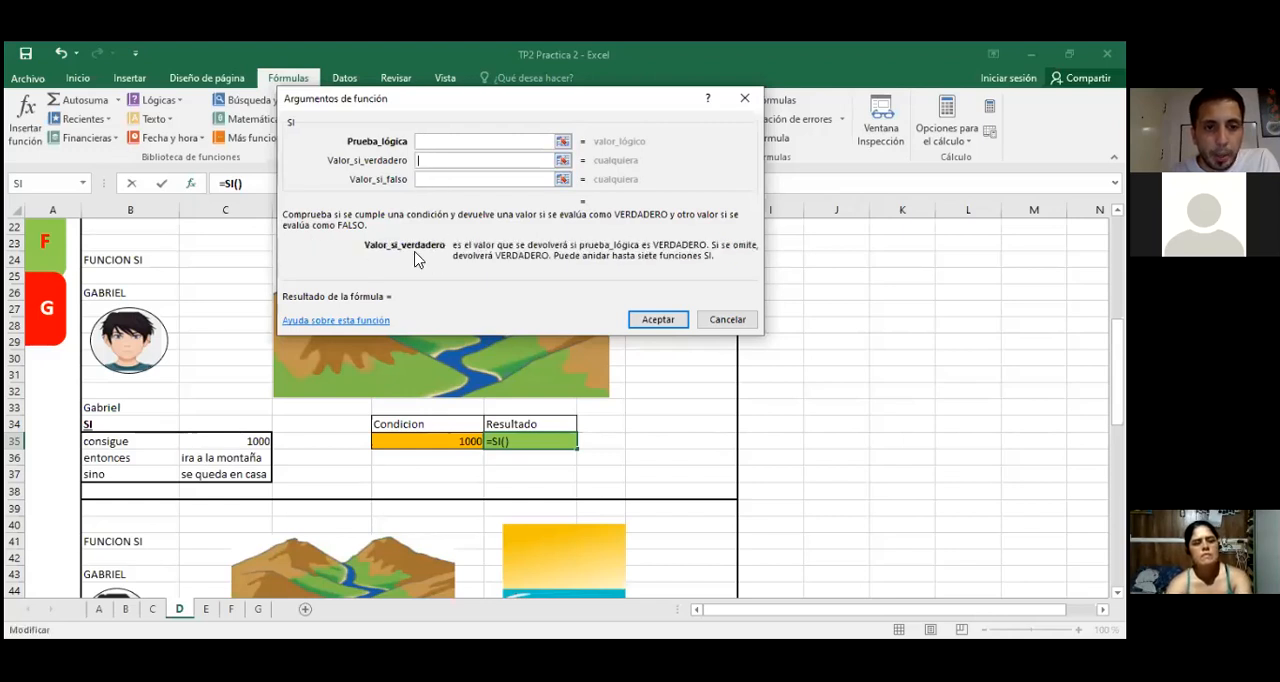
key(Tab)
Step: Set the SI function's Prueba_lógica to E35=C35
click(444, 142)
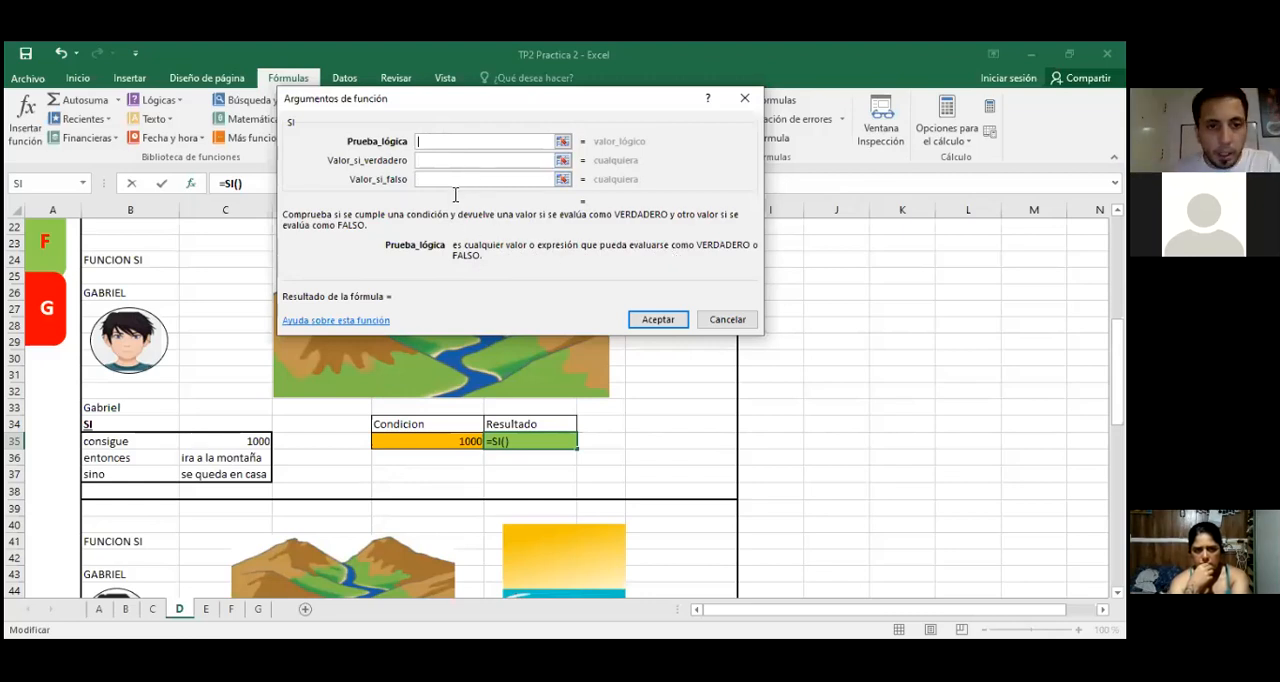
click(448, 442)
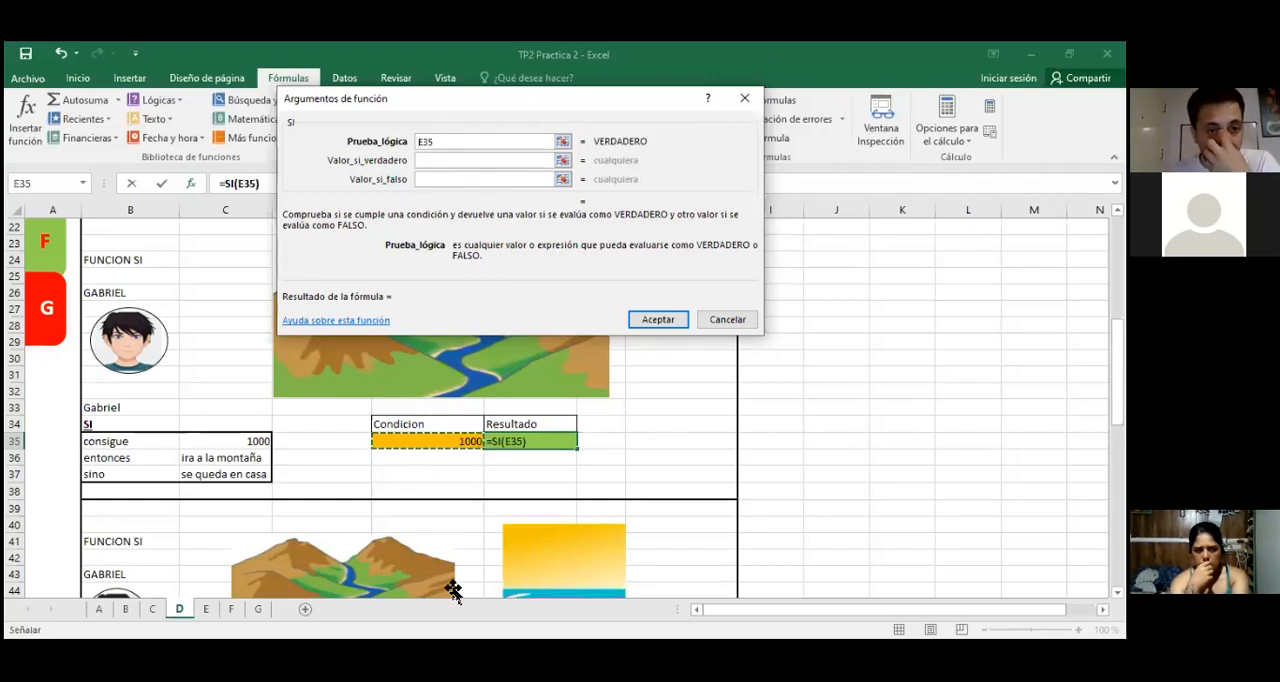
text(=)
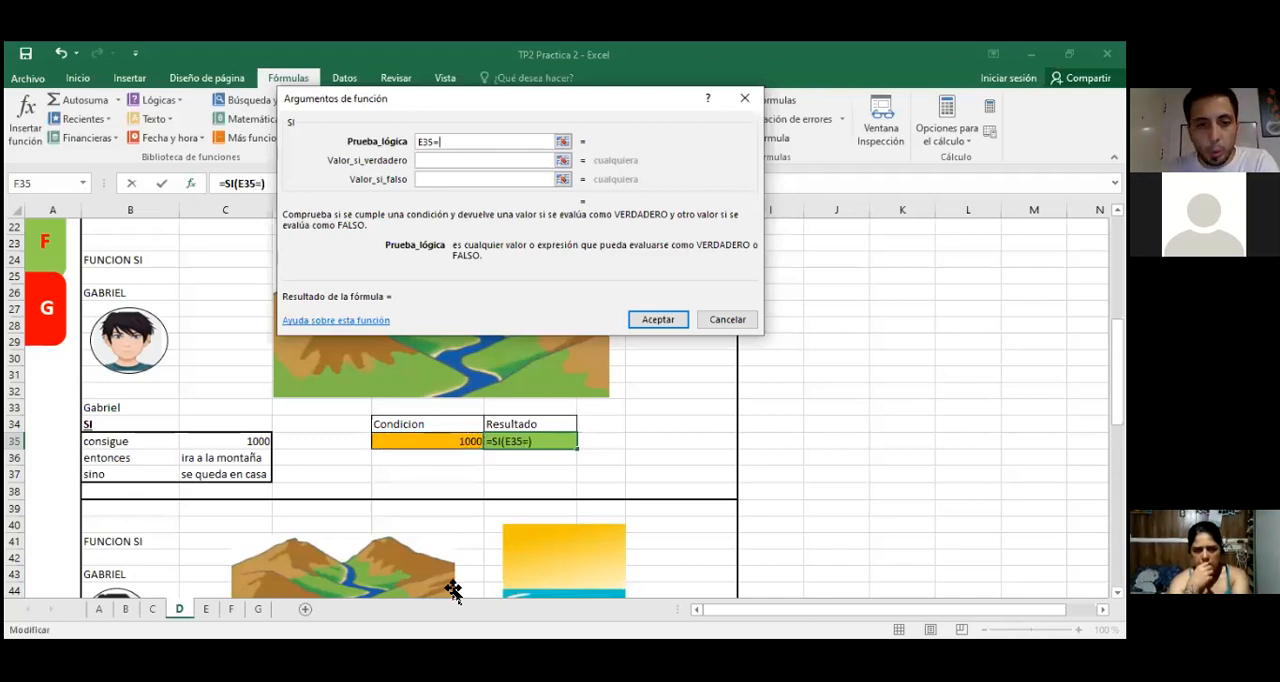
click(214, 442)
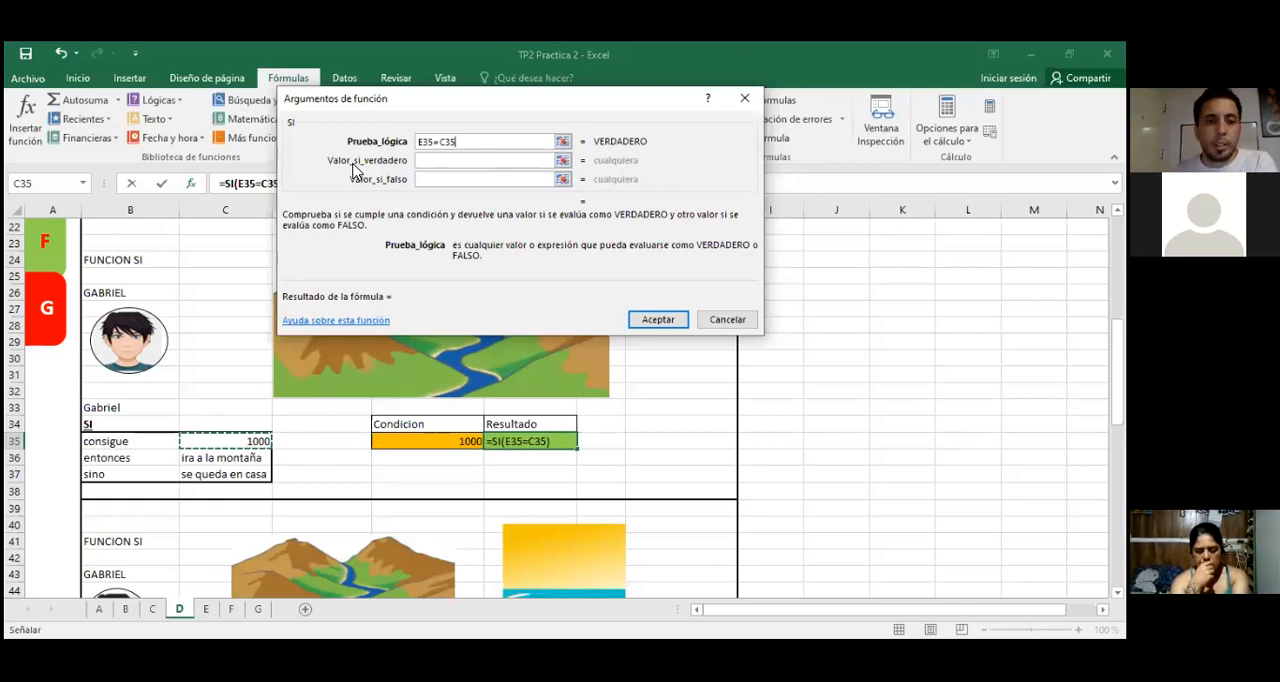
Step: Complete the SI function in F35 with C36 as Valor_si_verdadero and C37 as Valor_si_falso
click(435, 165)
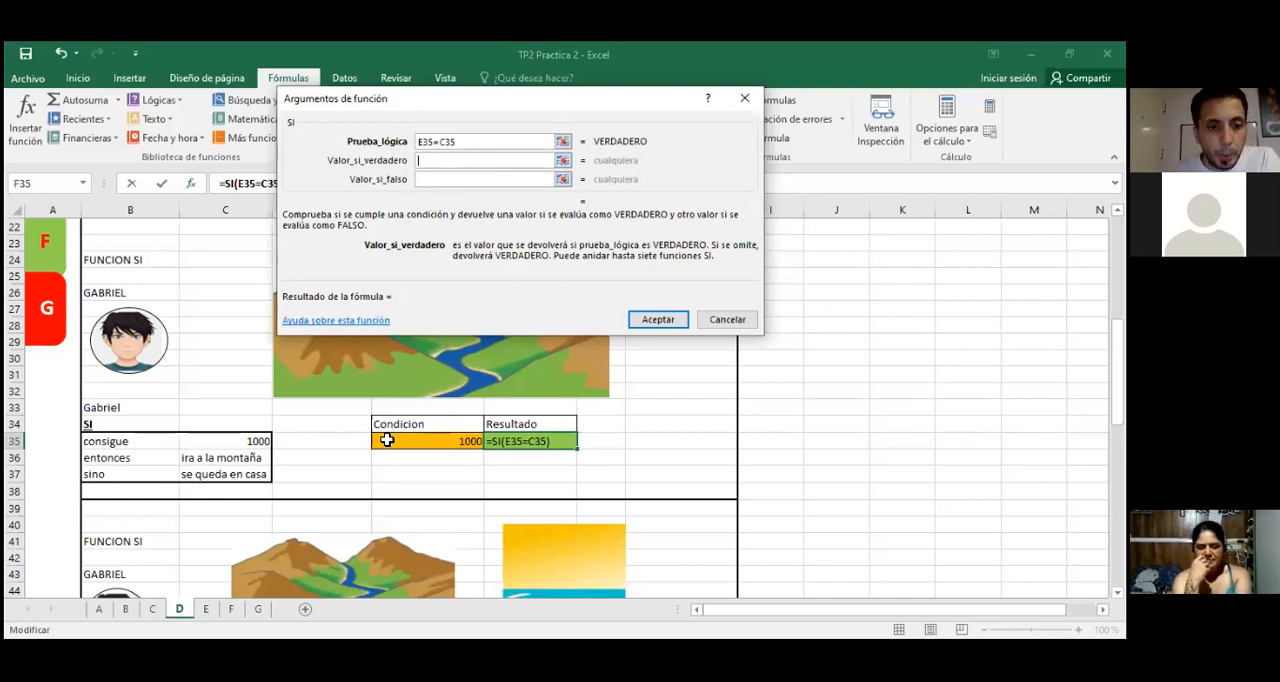
click(228, 455)
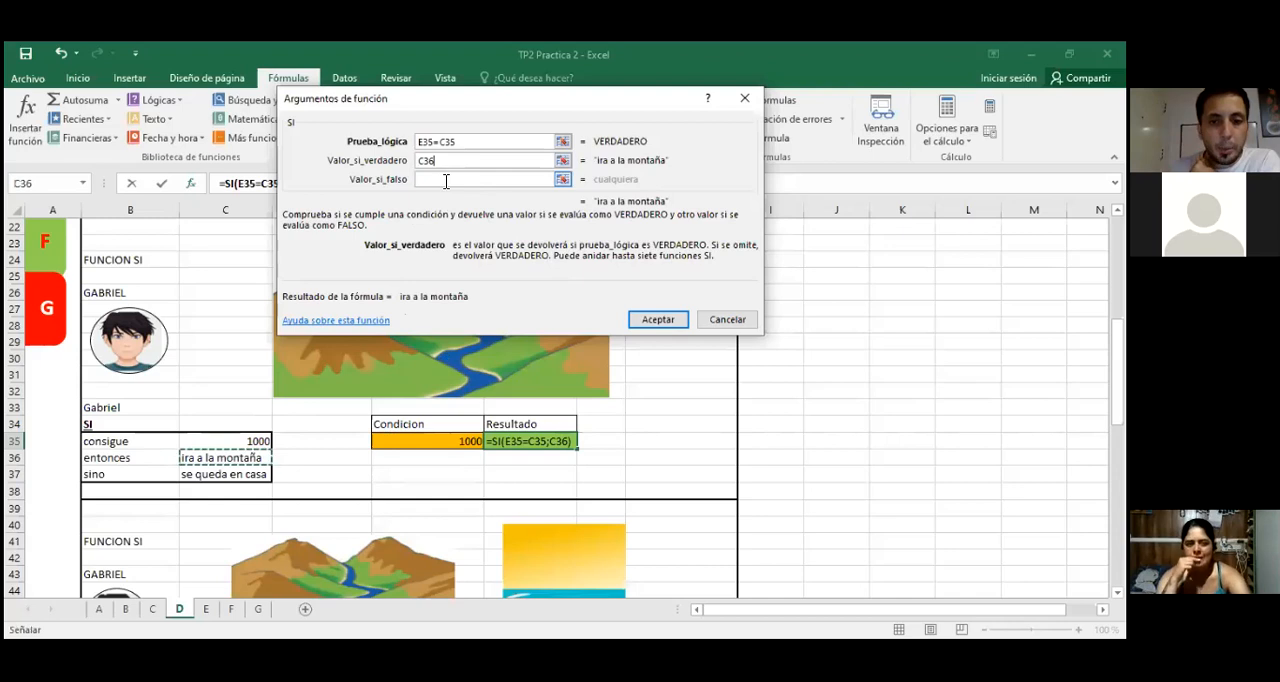
click(446, 180)
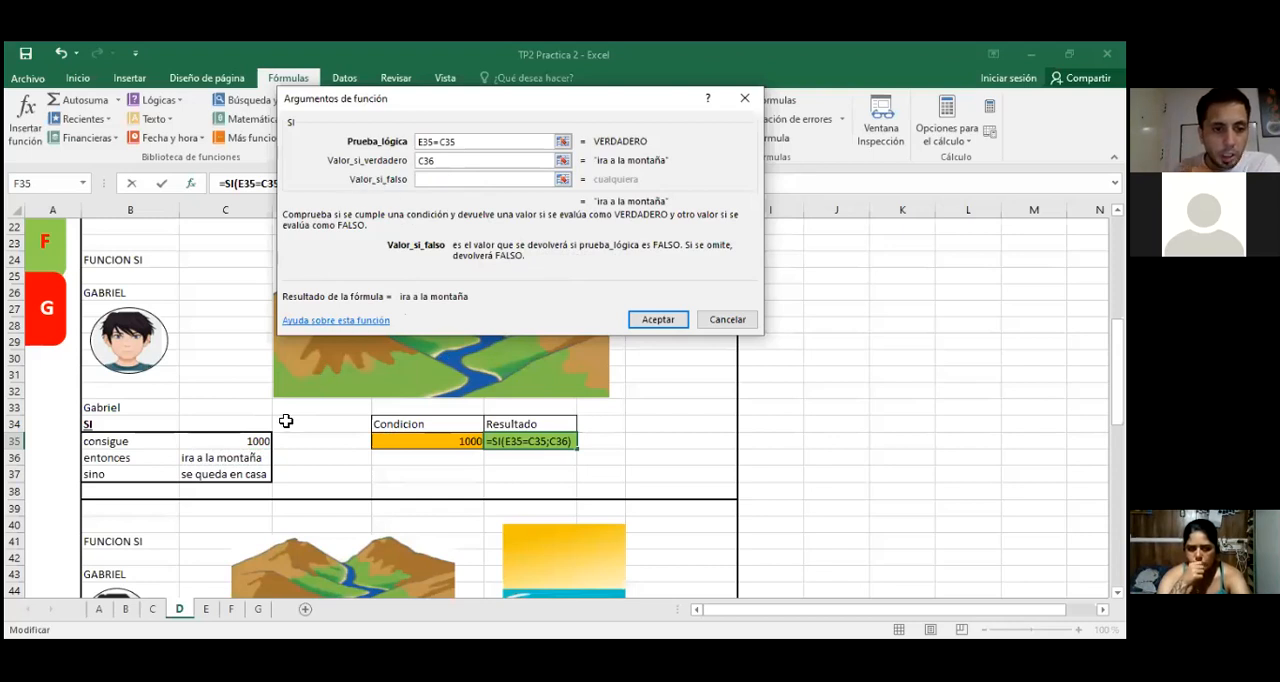
click(246, 476)
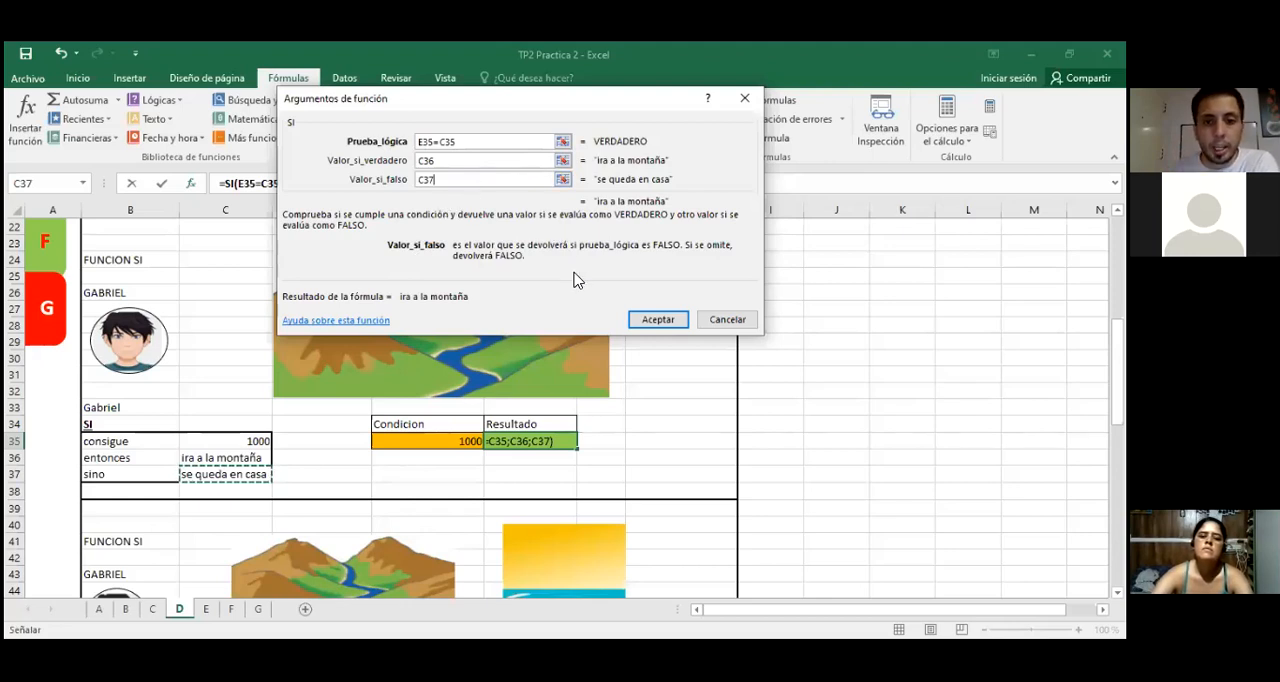
click(657, 318)
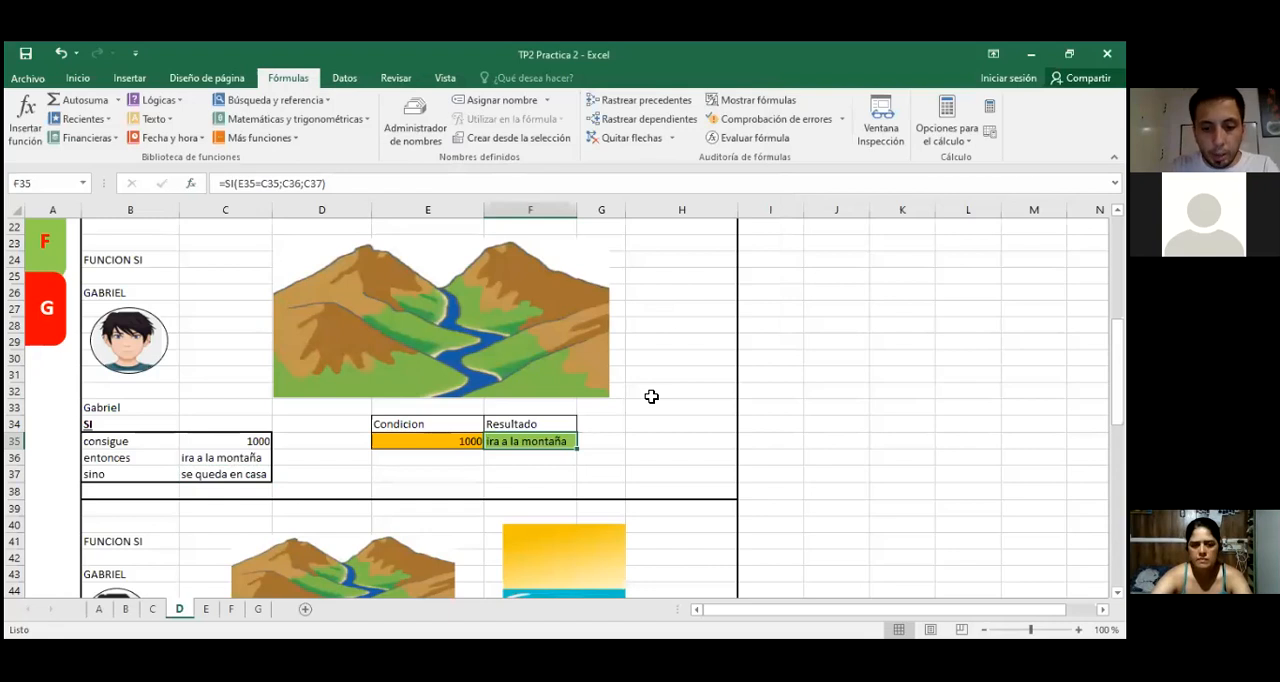
Step: Test the SI formula by entering 0 and then 1000 in condition cell E35
key(Left)
text(0)
key(Return)
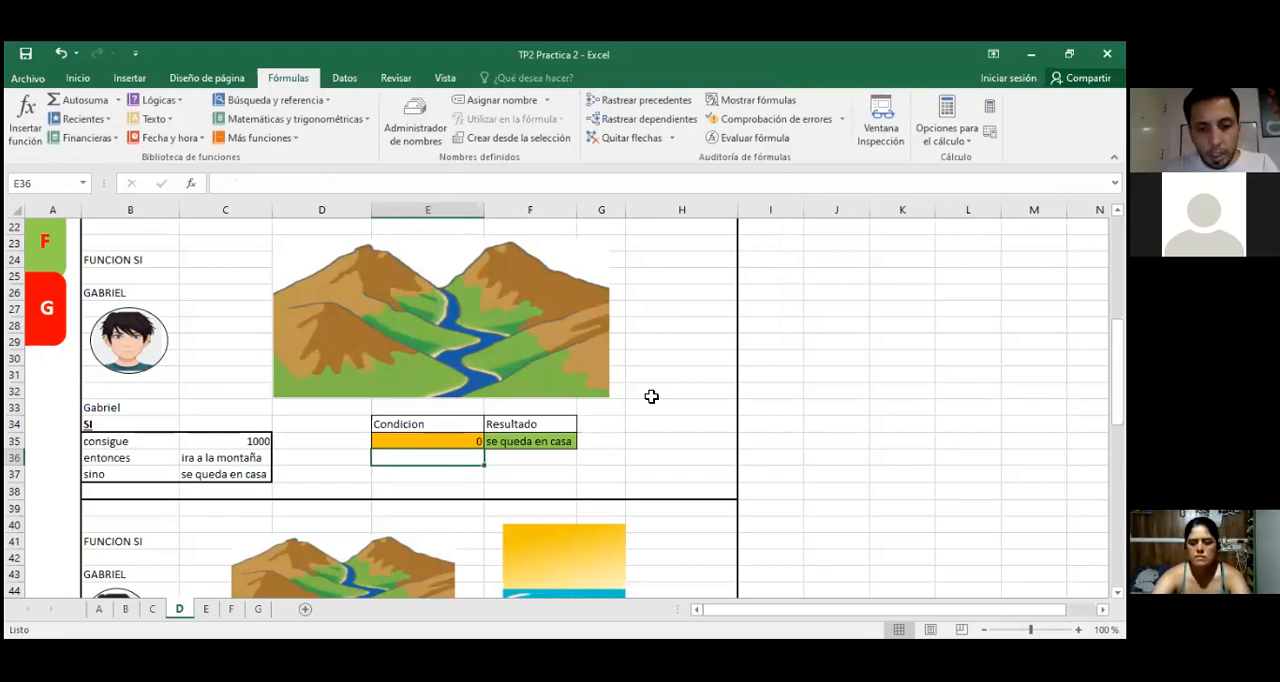
key(Up)
text(1000)
key(Return)
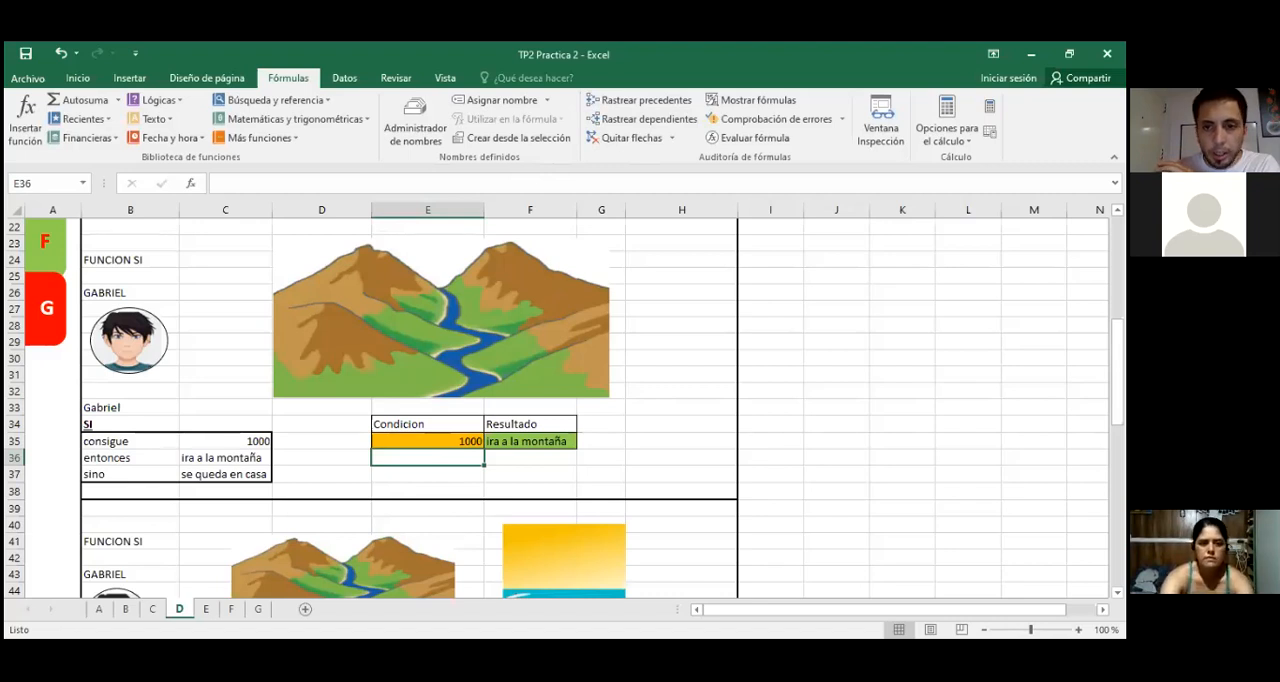
Step: Examine the SI formula in F35, highlighting its prueba_lógica, valor_si_verdadero and valor_si_falso arguments in turn
click(412, 444)
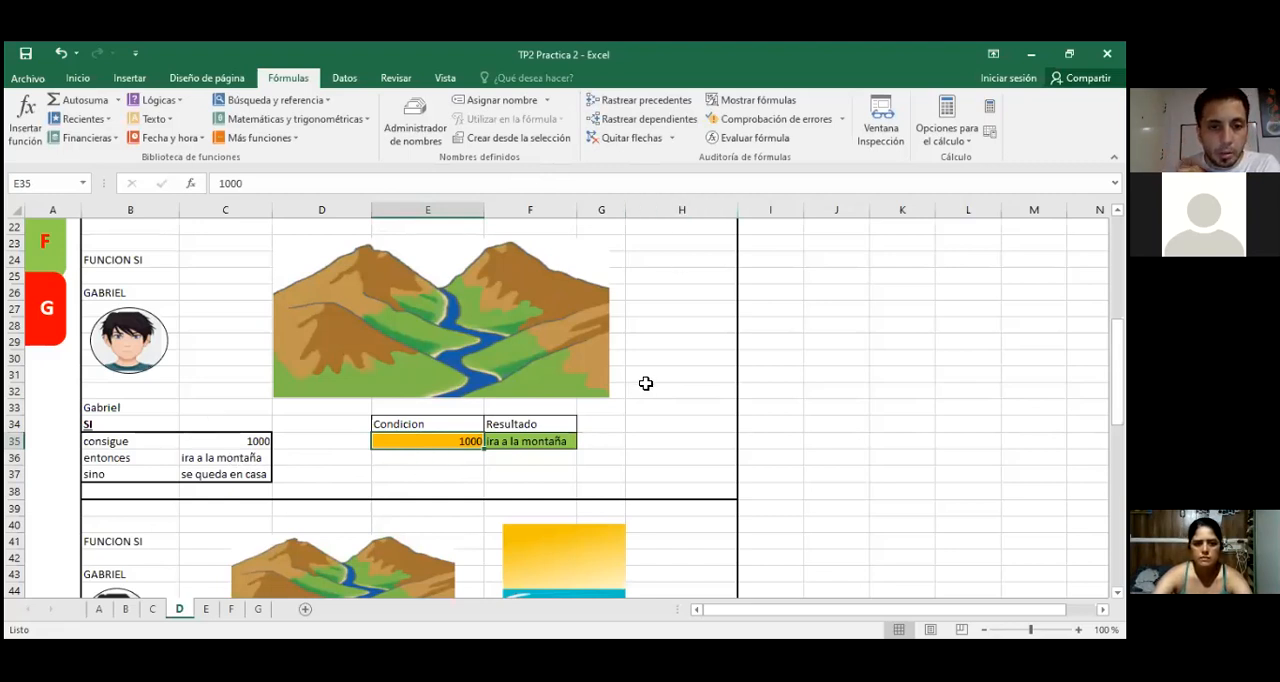
scroll(646, 380, down, 3)
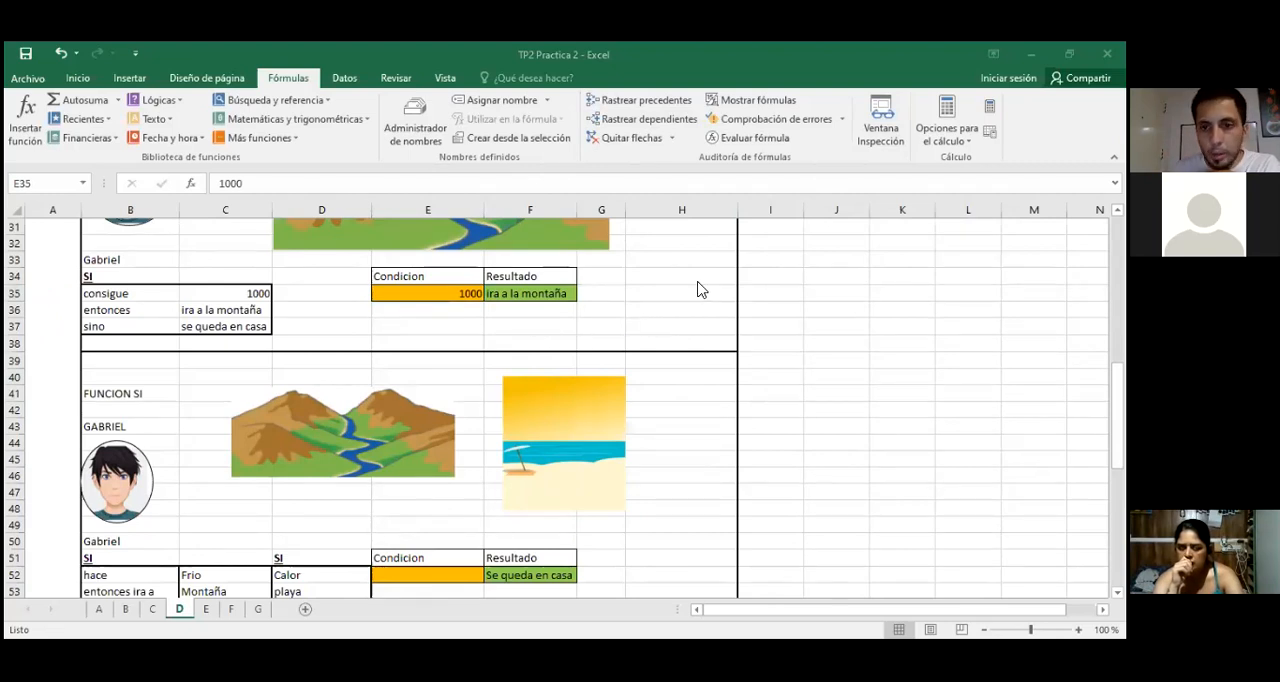
key(Right)
scroll(637, 330, up, 2)
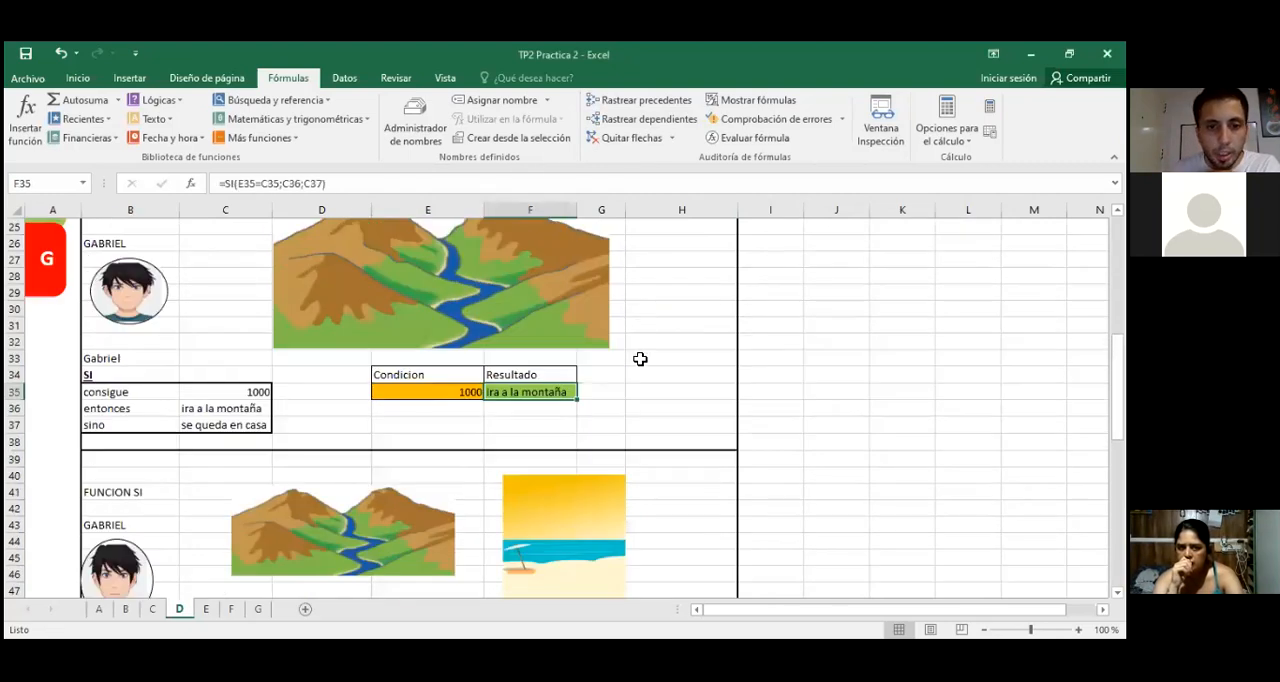
drag(354, 186, 210, 187)
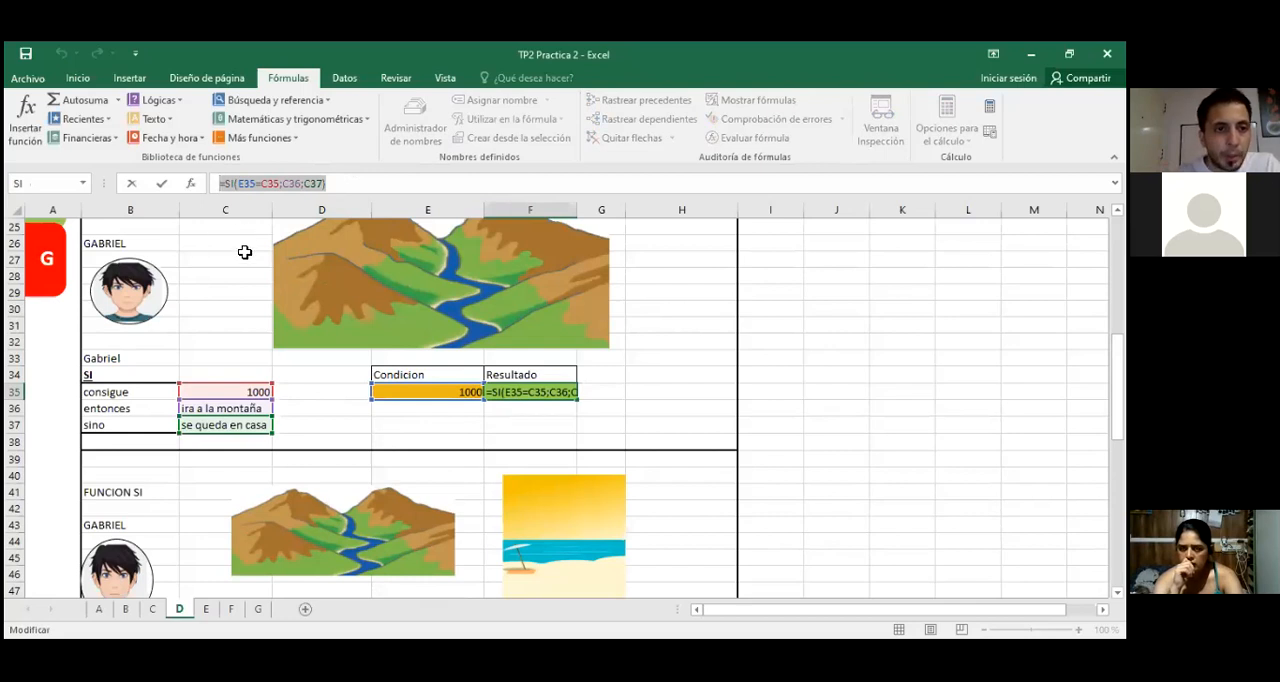
click(334, 184)
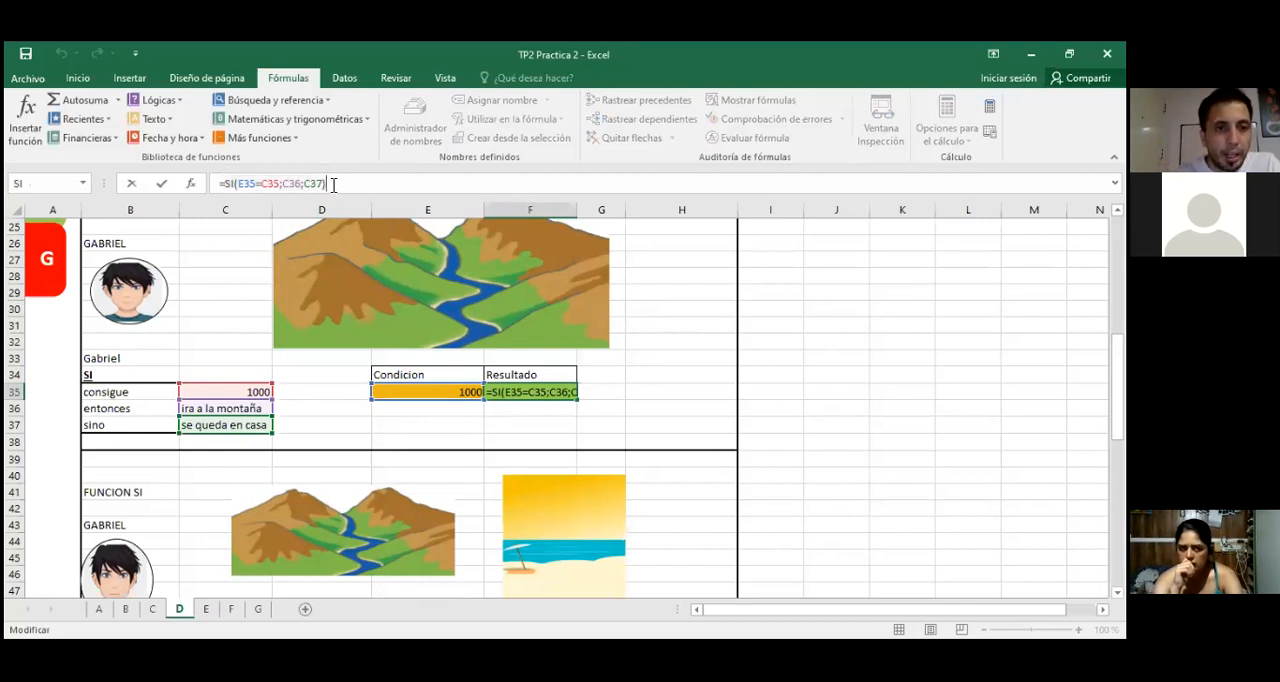
click(262, 183)
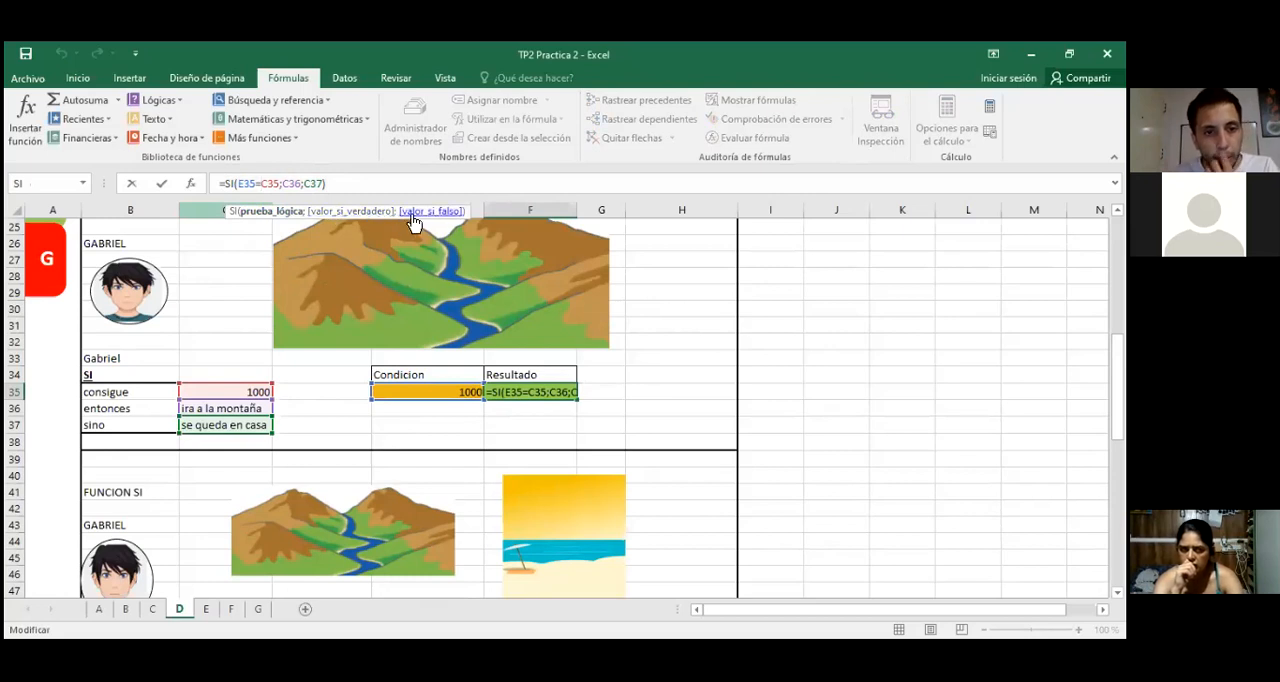
click(286, 183)
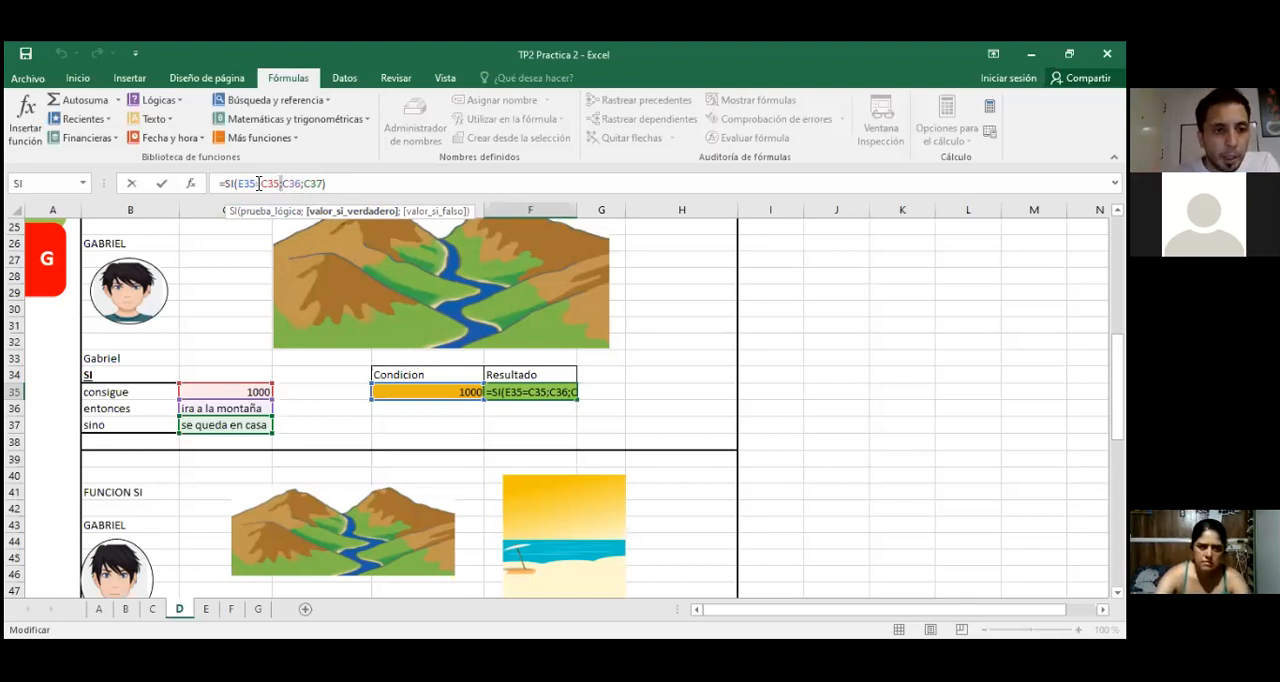
click(257, 213)
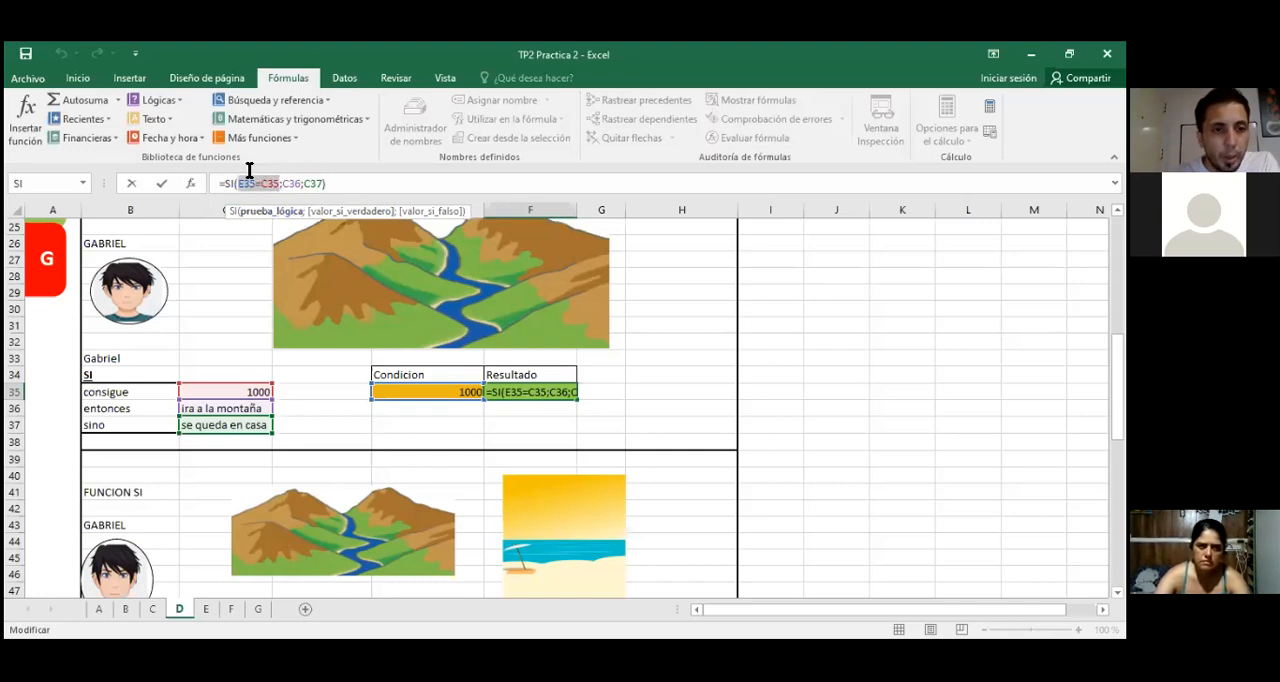
click(330, 213)
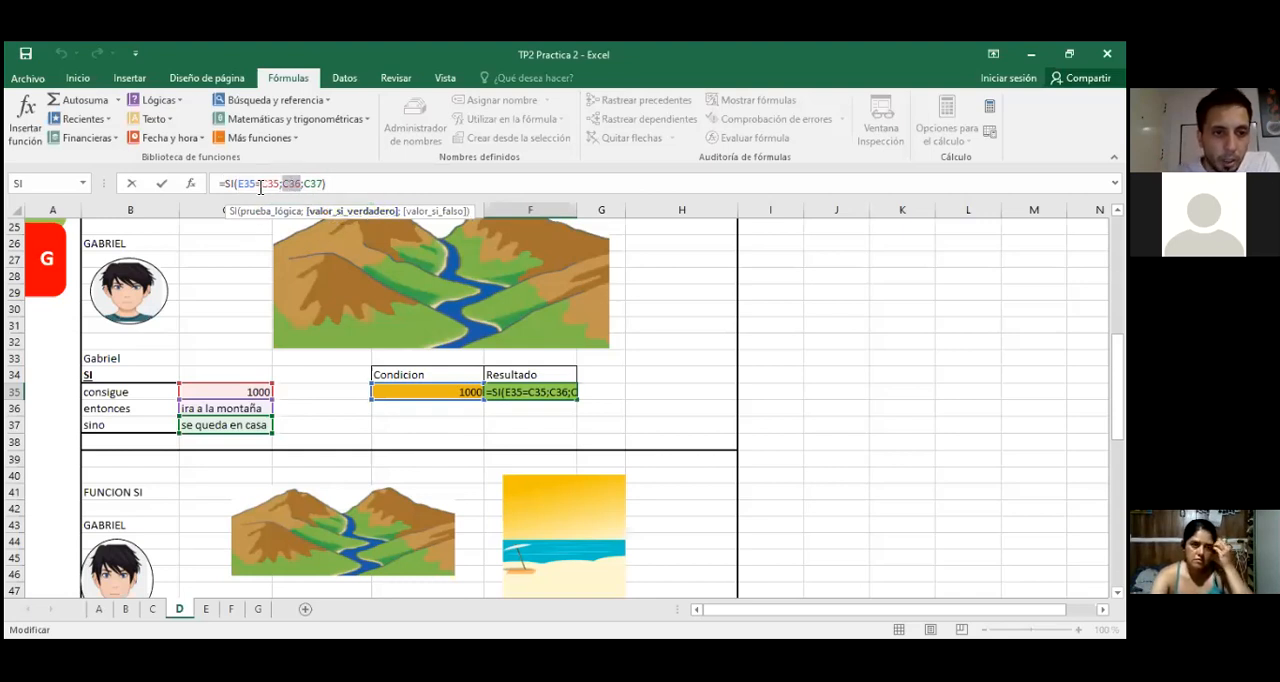
click(430, 213)
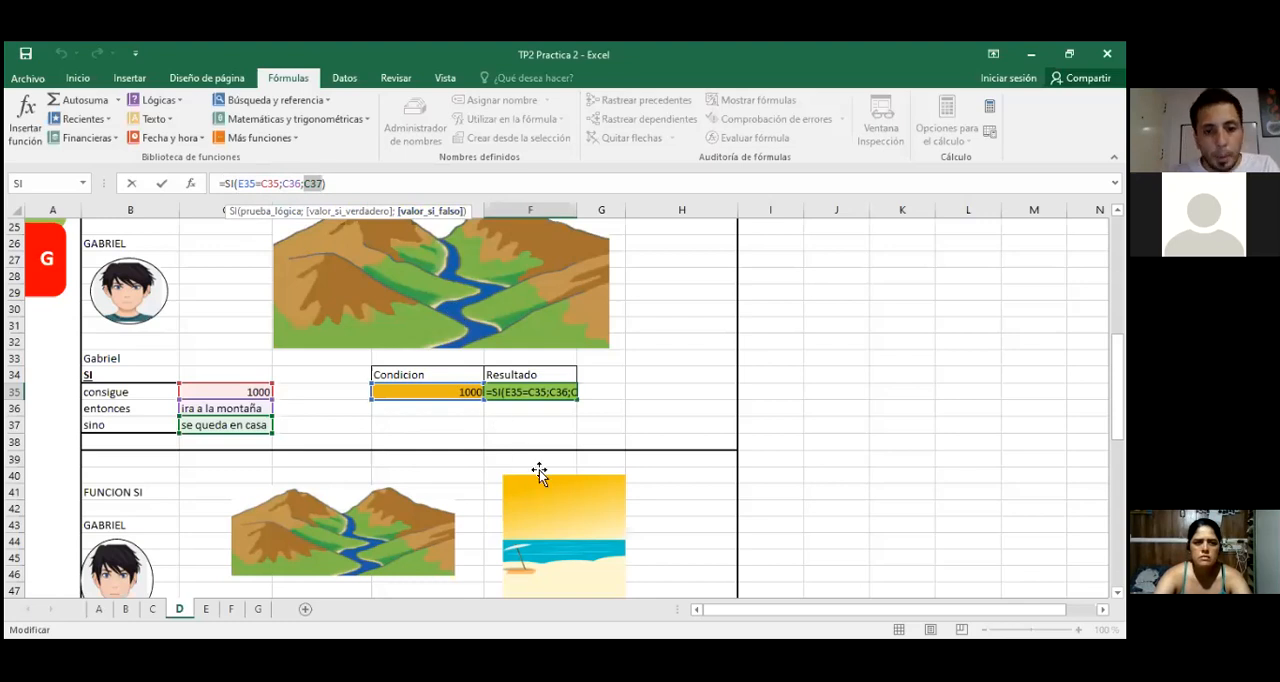
key(ctrl+Return)
Step: Clear the formula from result cell F35 and insert the SI function there again from the Usadas recientemente category
key(Delete)
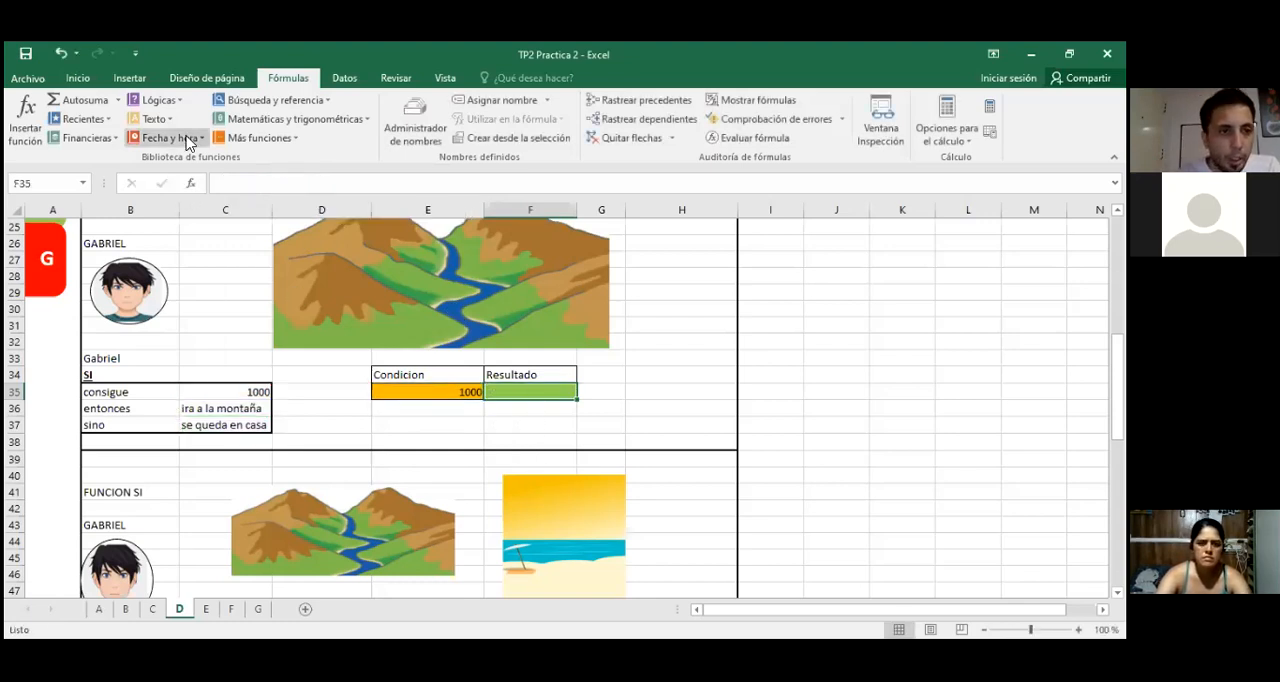
click(18, 118)
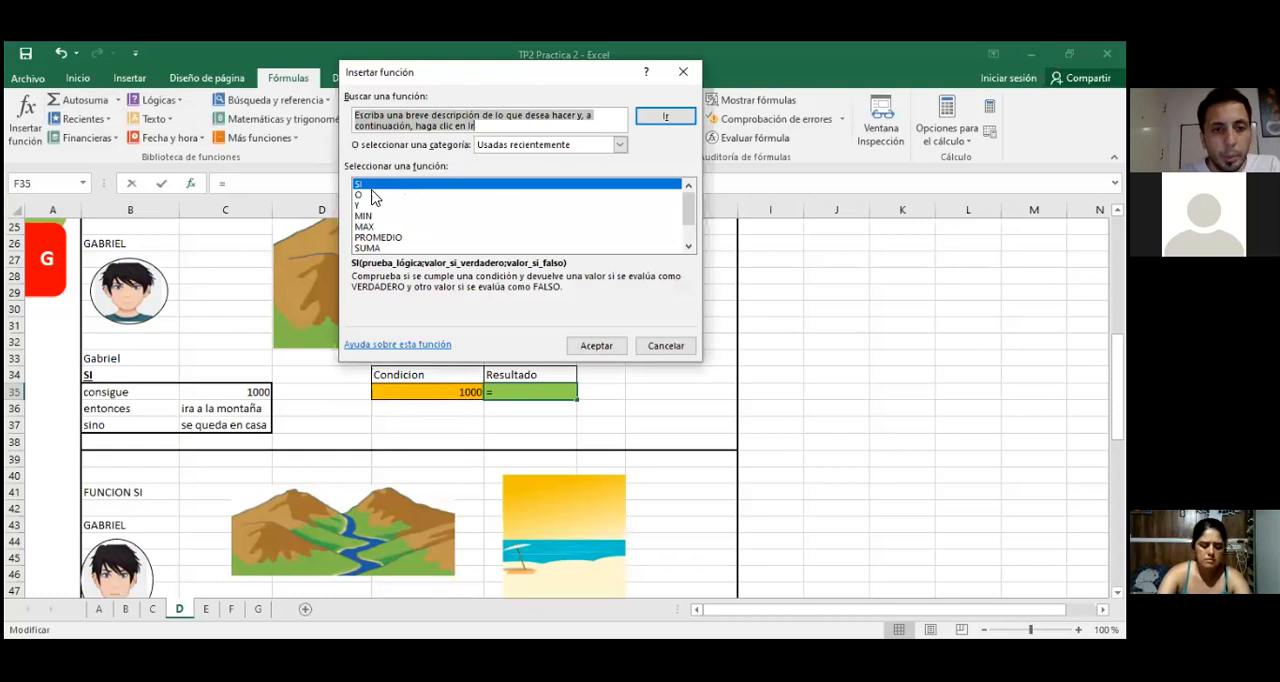
click(372, 190)
click(580, 345)
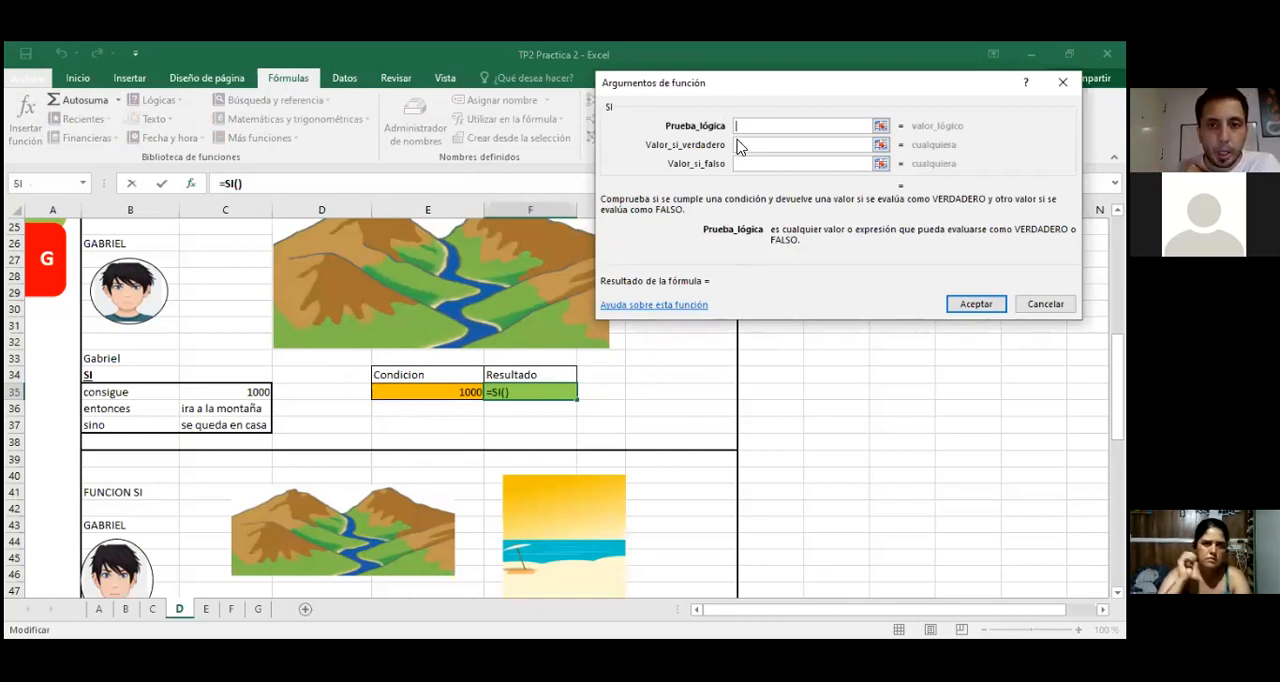
Step: Define the reinserted SI function's Prueba_lógica as E35=C35, using the condition cell and the consigue value
click(452, 395)
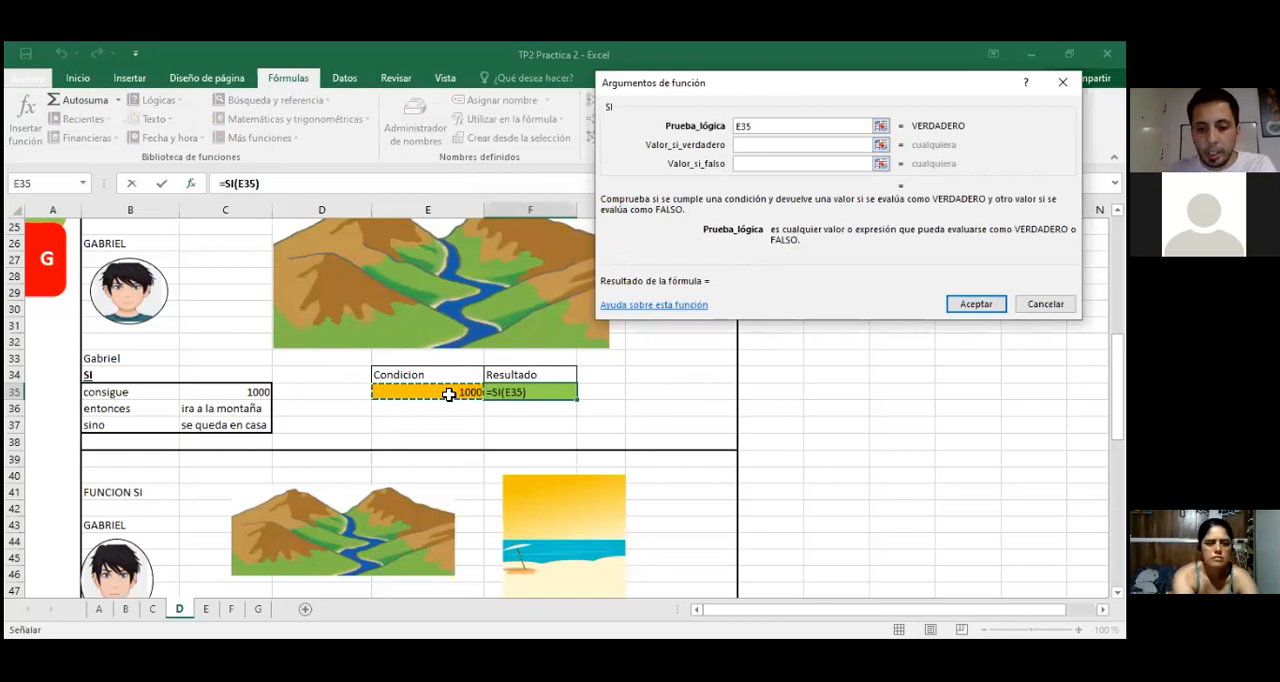
text(=)
click(231, 388)
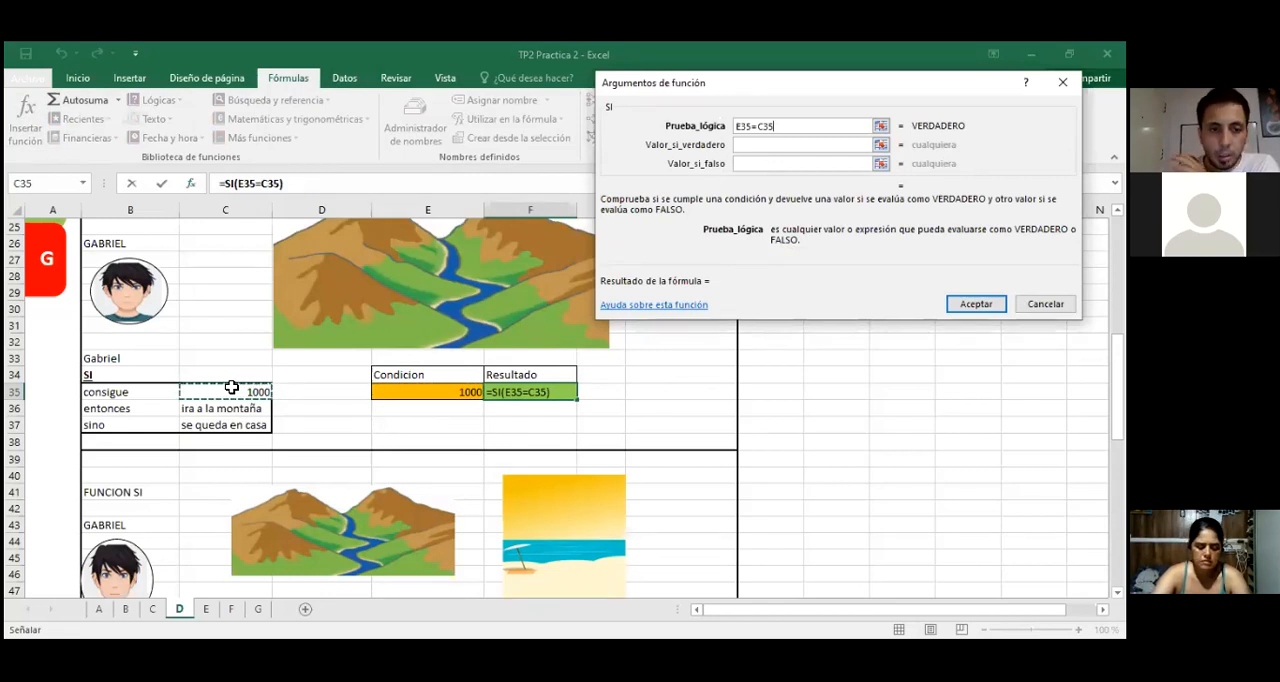
Step: Set Valor_si_verdadero to C36 and Valor_si_falso to C37, and accept the rebuilt SI function in F35
click(755, 143)
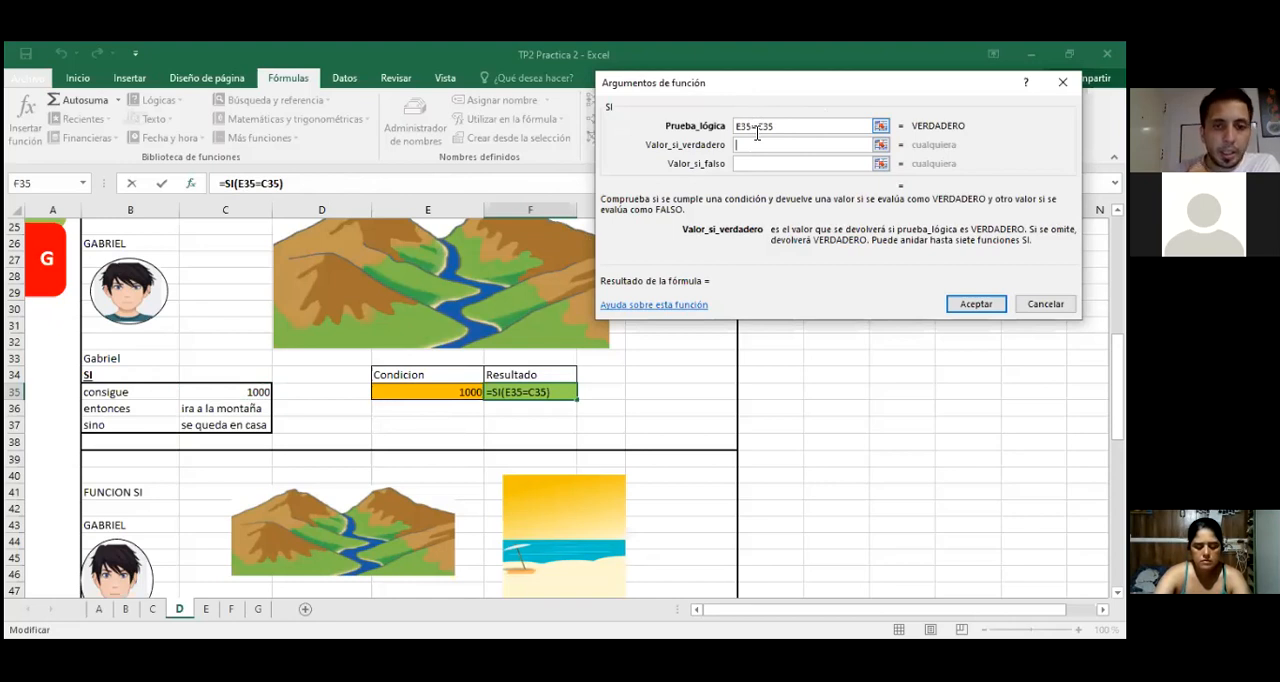
click(205, 408)
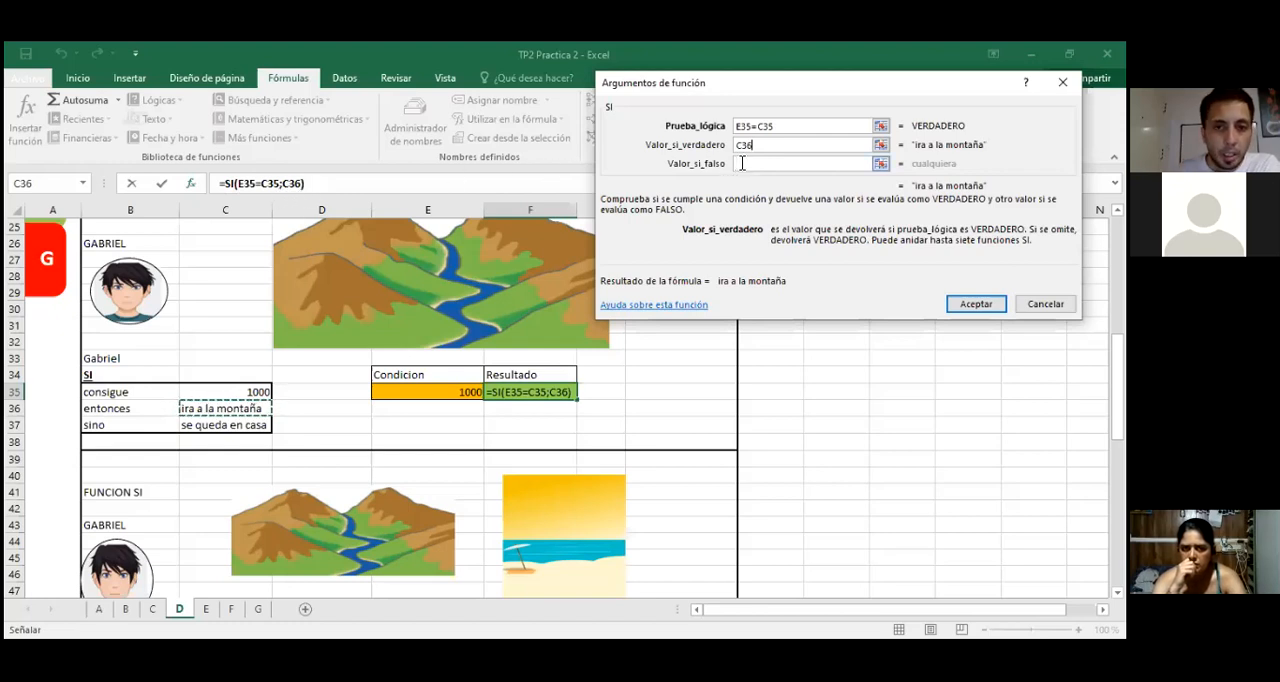
click(742, 163)
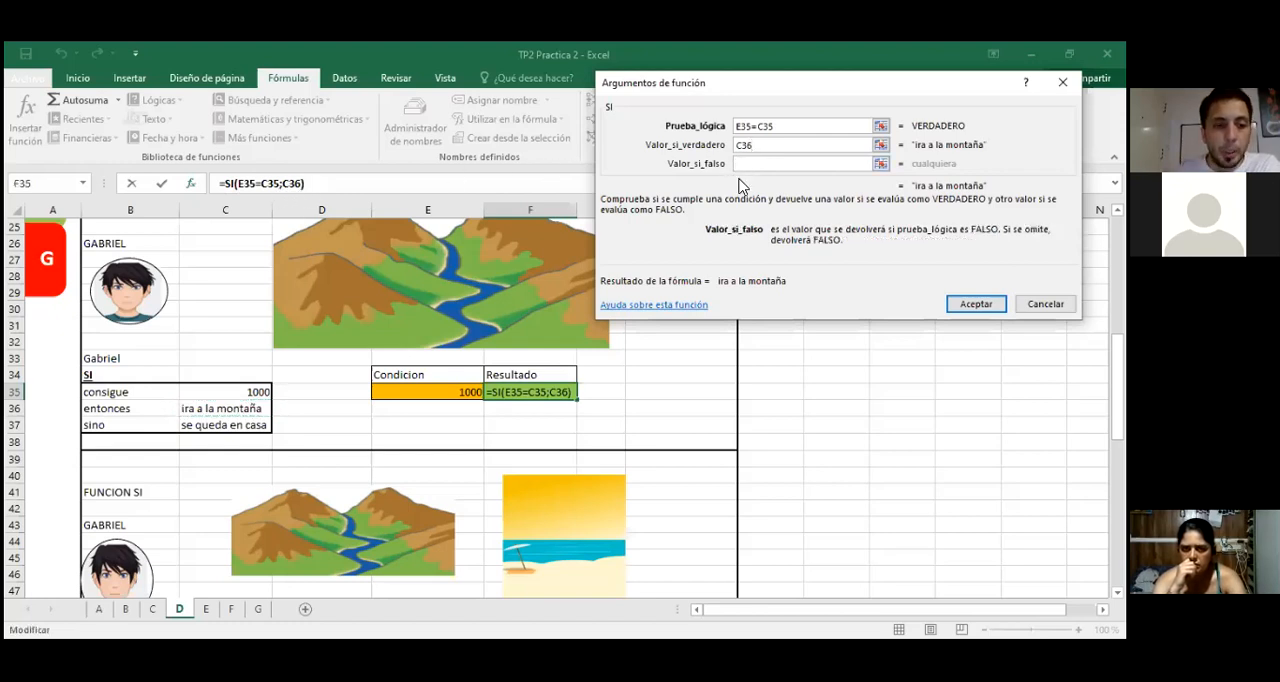
click(212, 427)
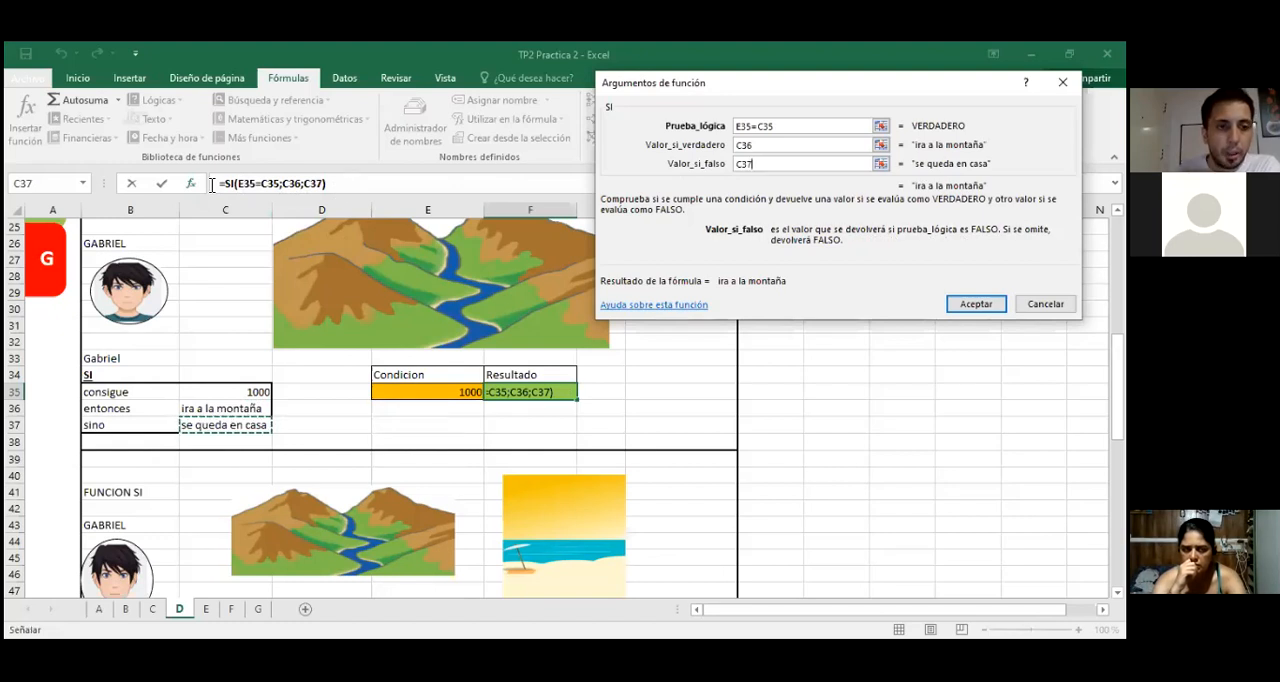
key(Tab)
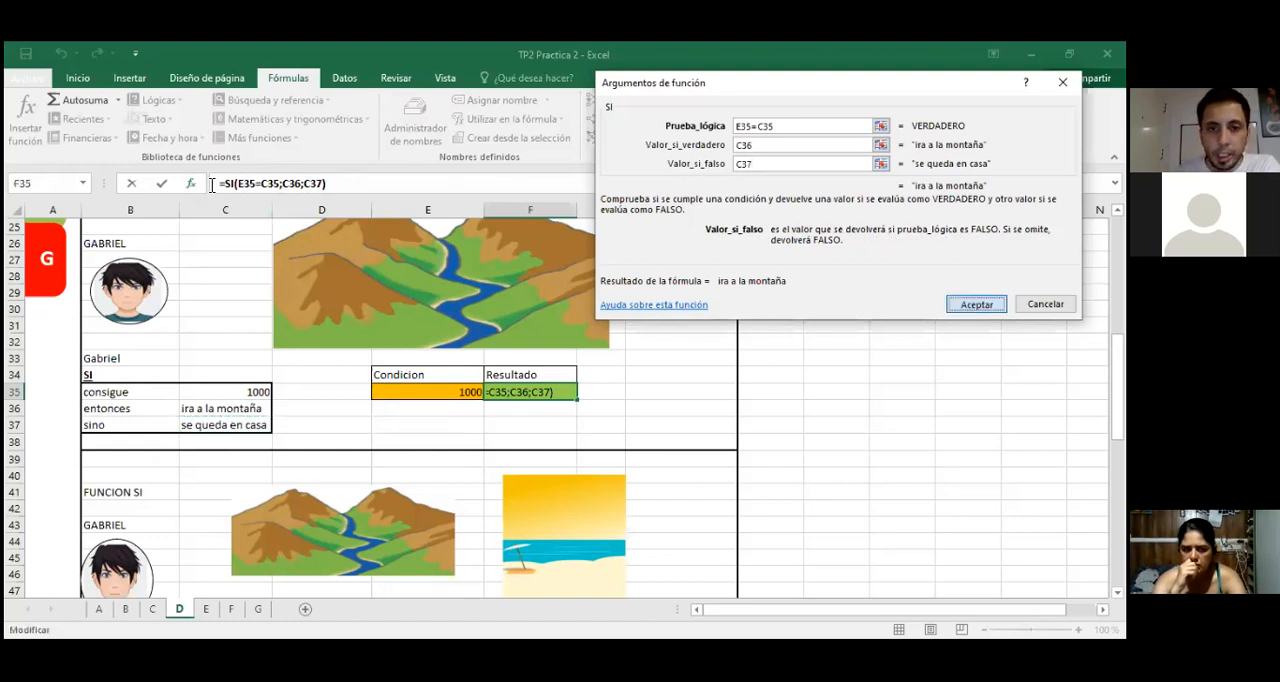
key(Return)
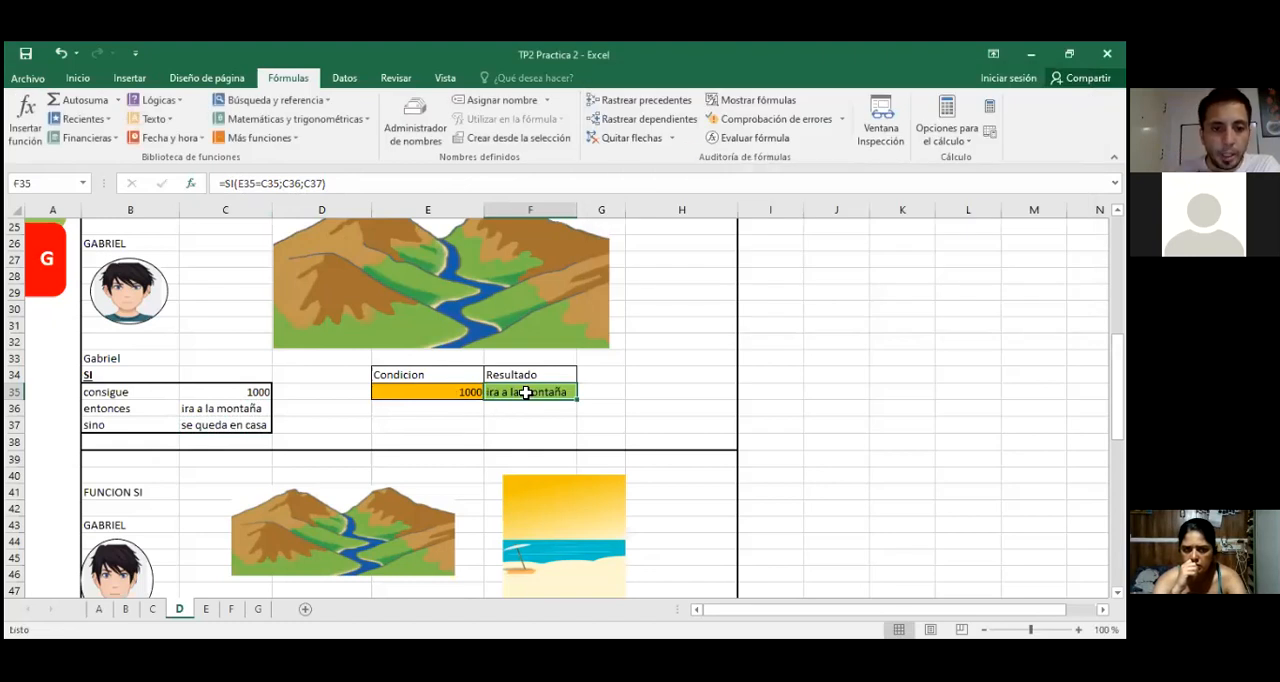
Step: Test the rebuilt SI formula by entering 800 and then 999 in condition cell E35
click(440, 395)
text(8)
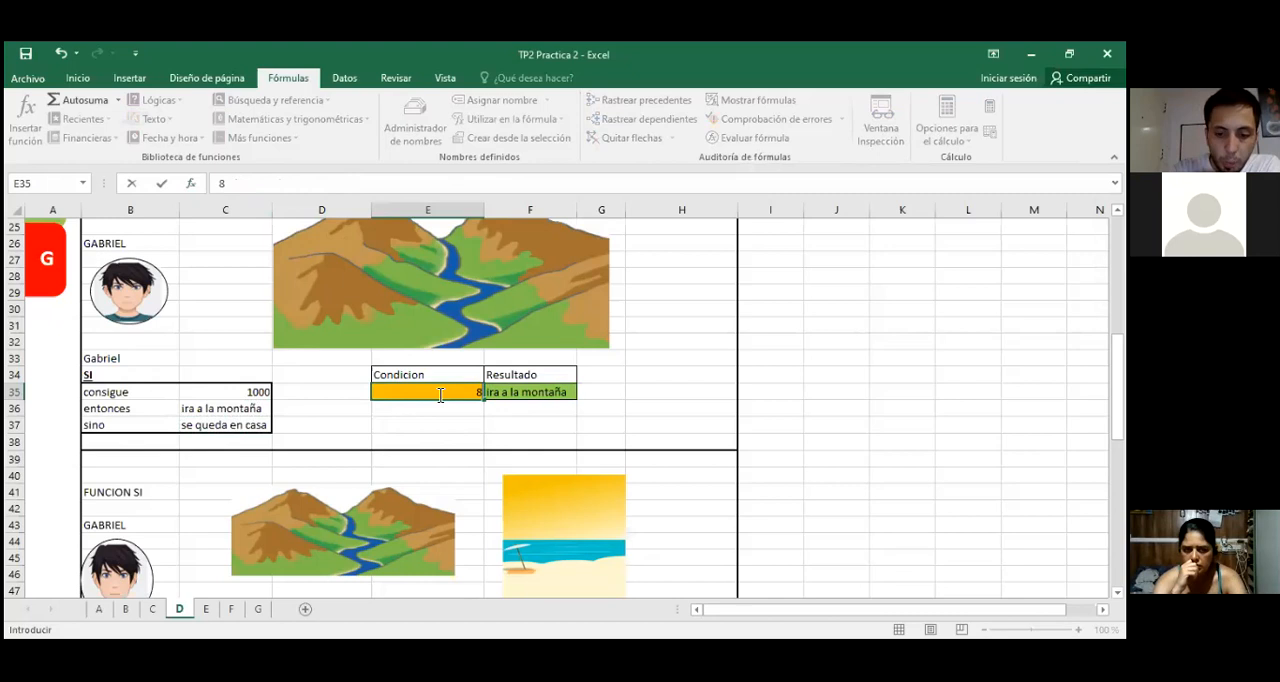
text(00)
key(Return)
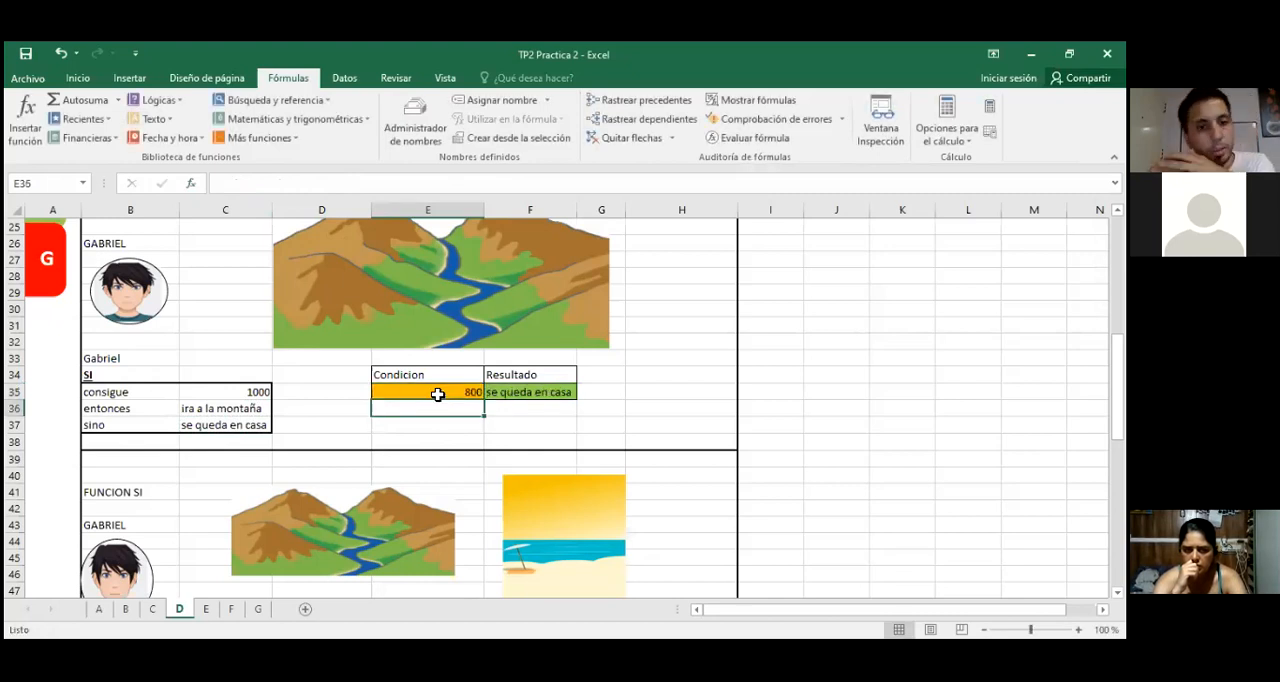
click(437, 395)
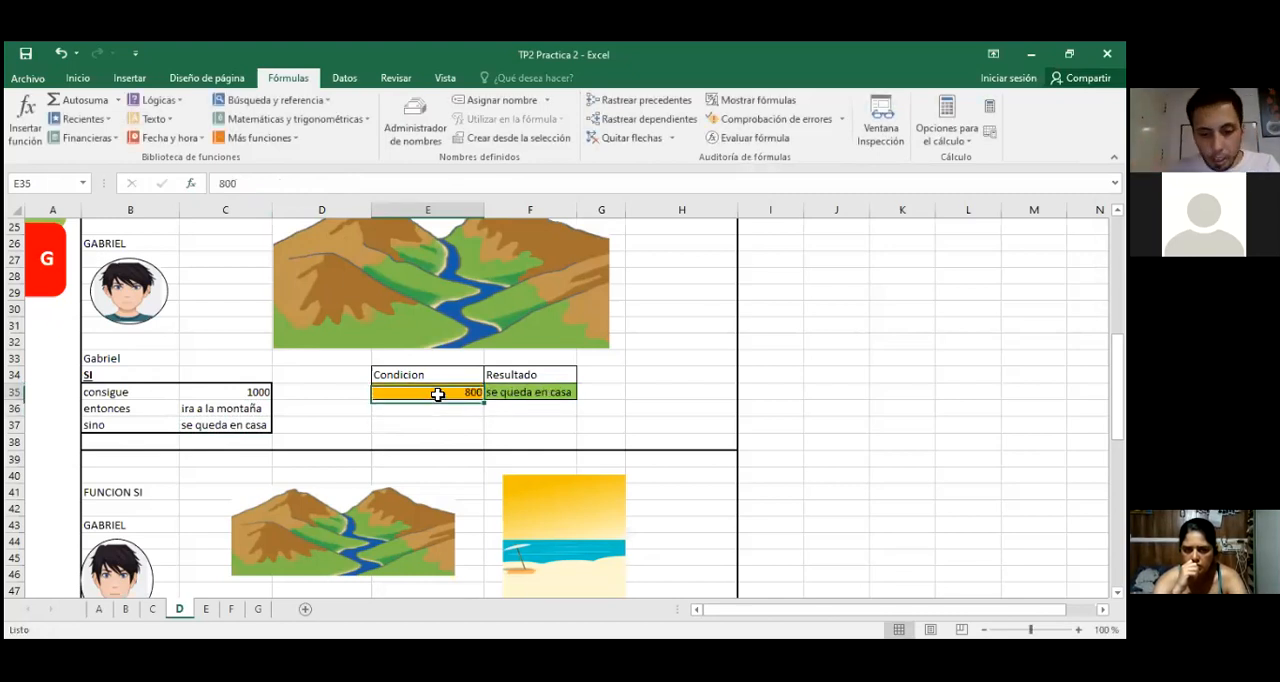
text(999)
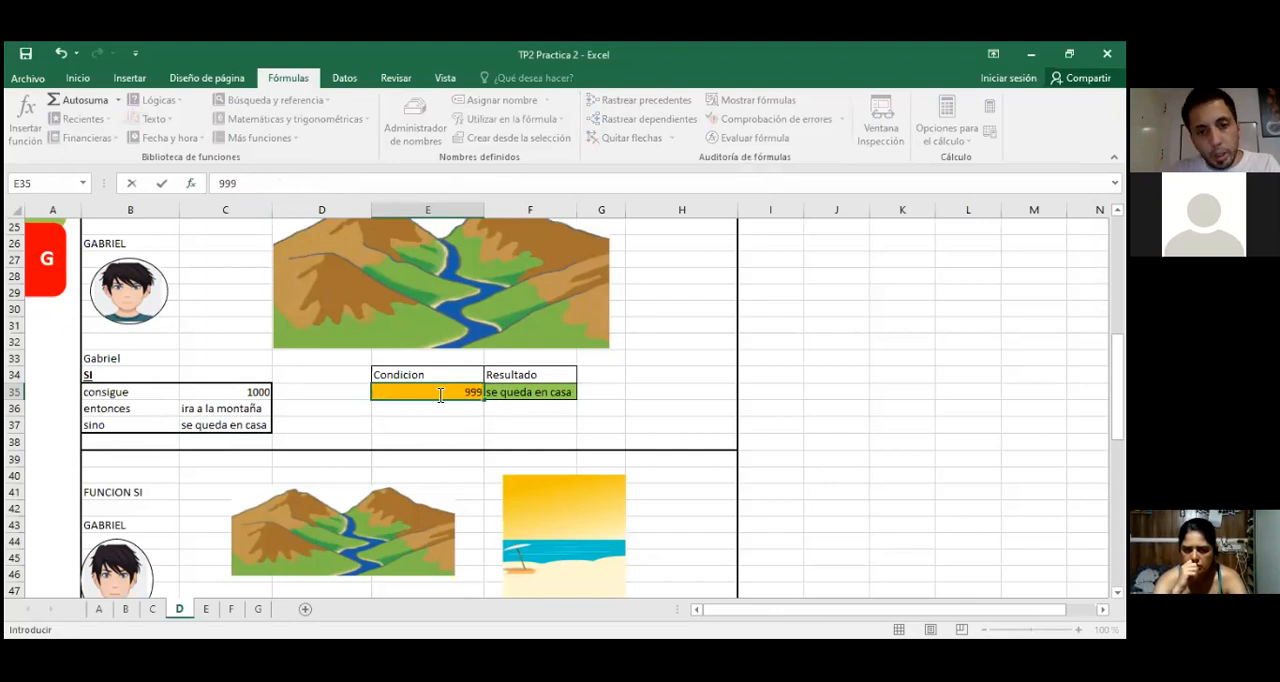
key(Return)
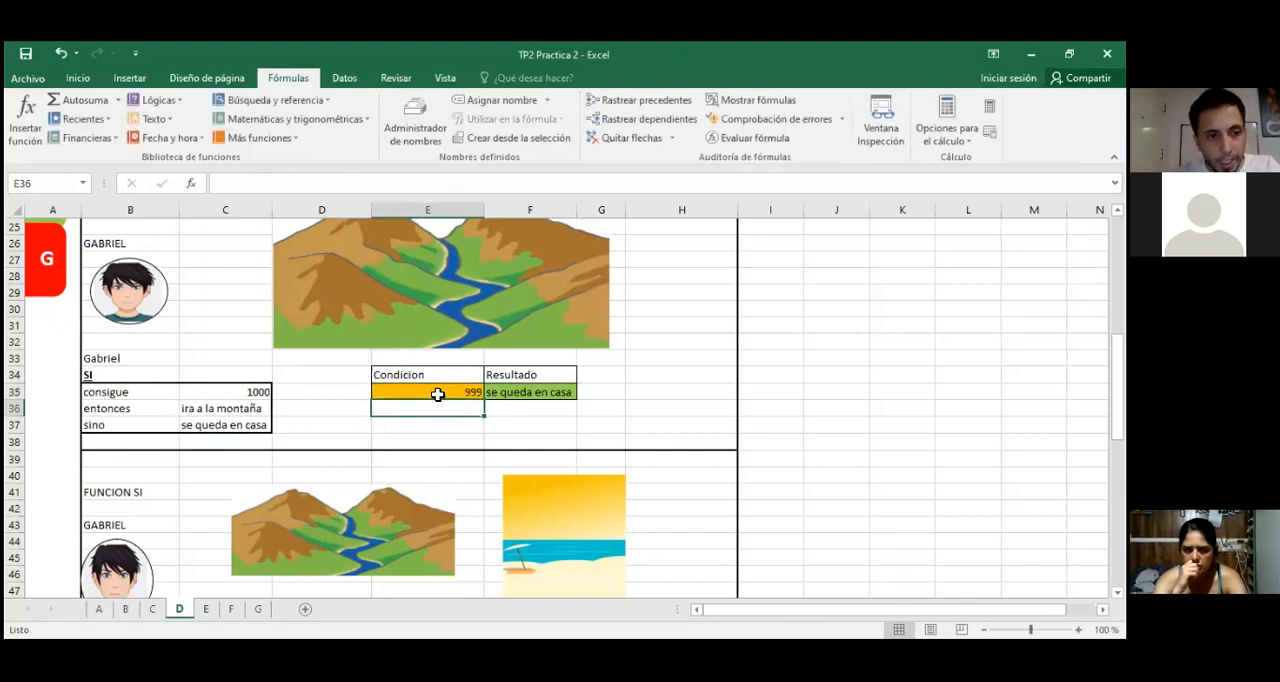
click(437, 395)
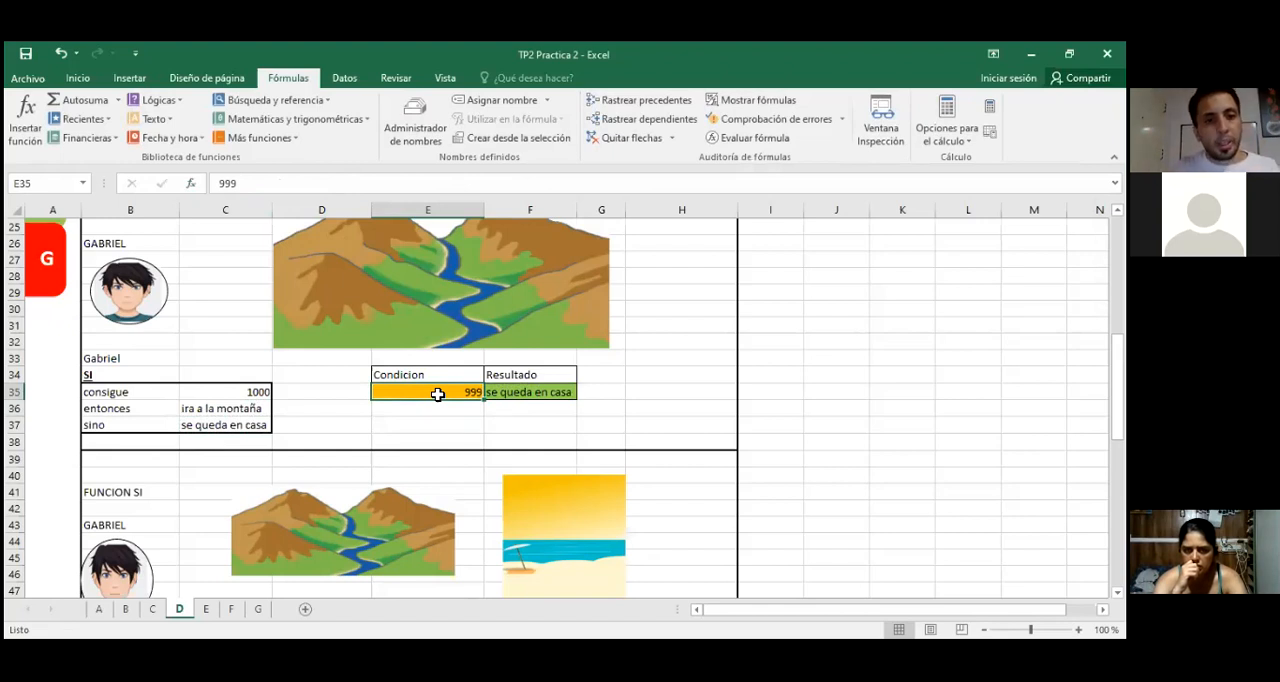
key(alt+Tab)
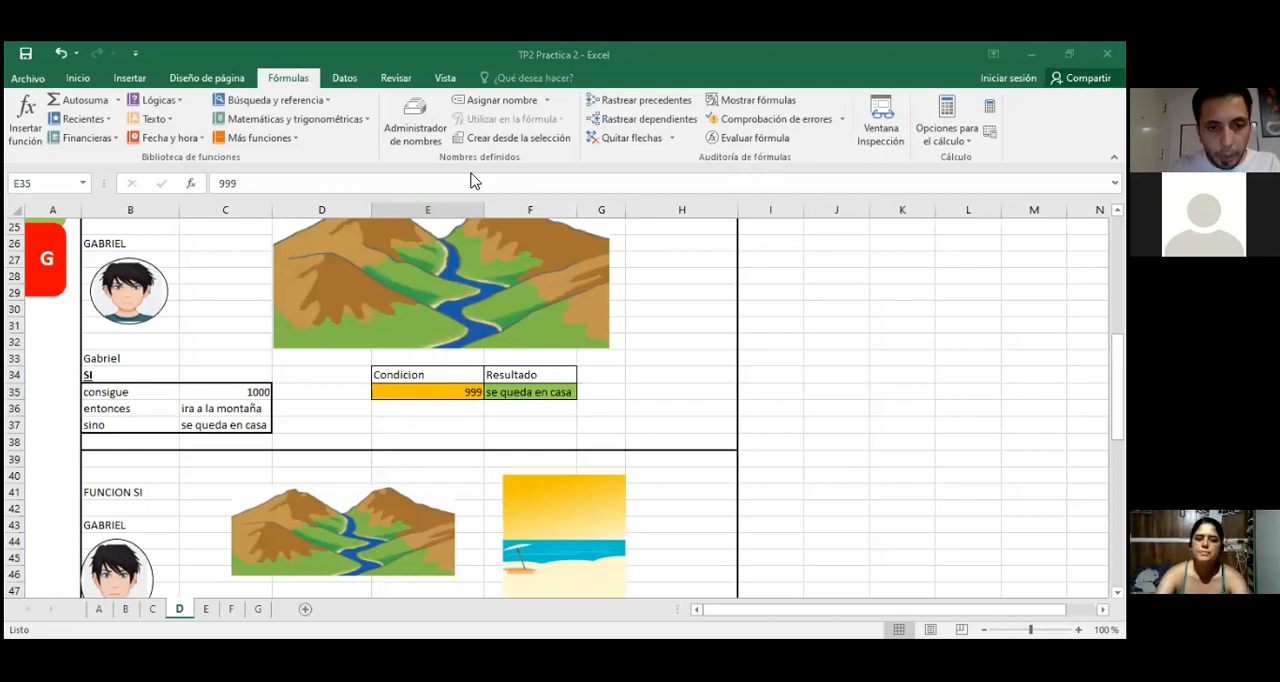
Step: Test the SI formula in F35 by entering 1000 in condition cell E35
click(433, 390)
text(1000)
key(Return)
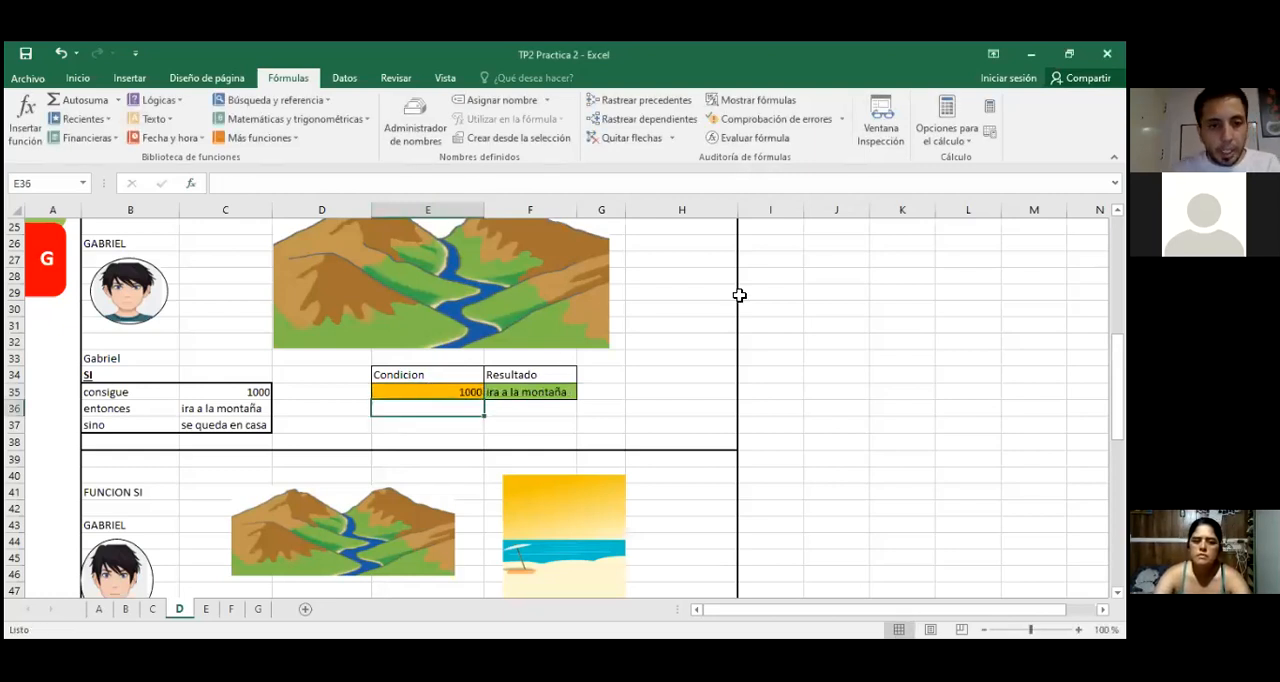
click(450, 390)
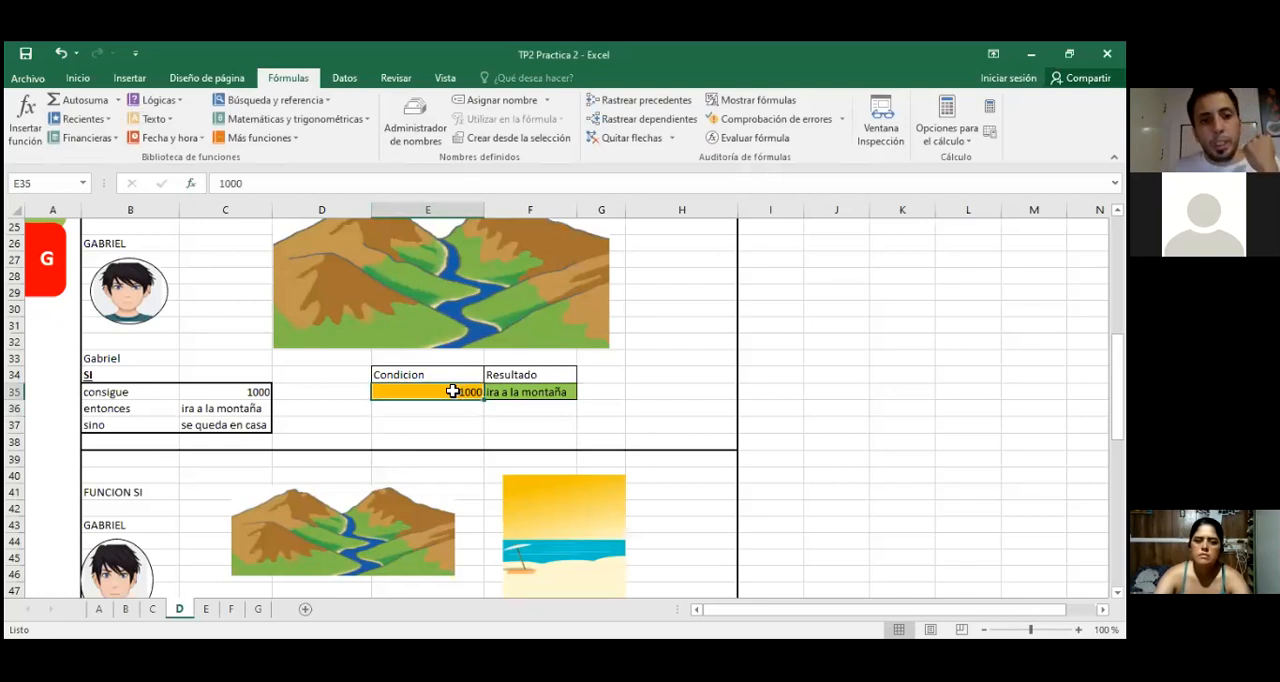
click(830, 122)
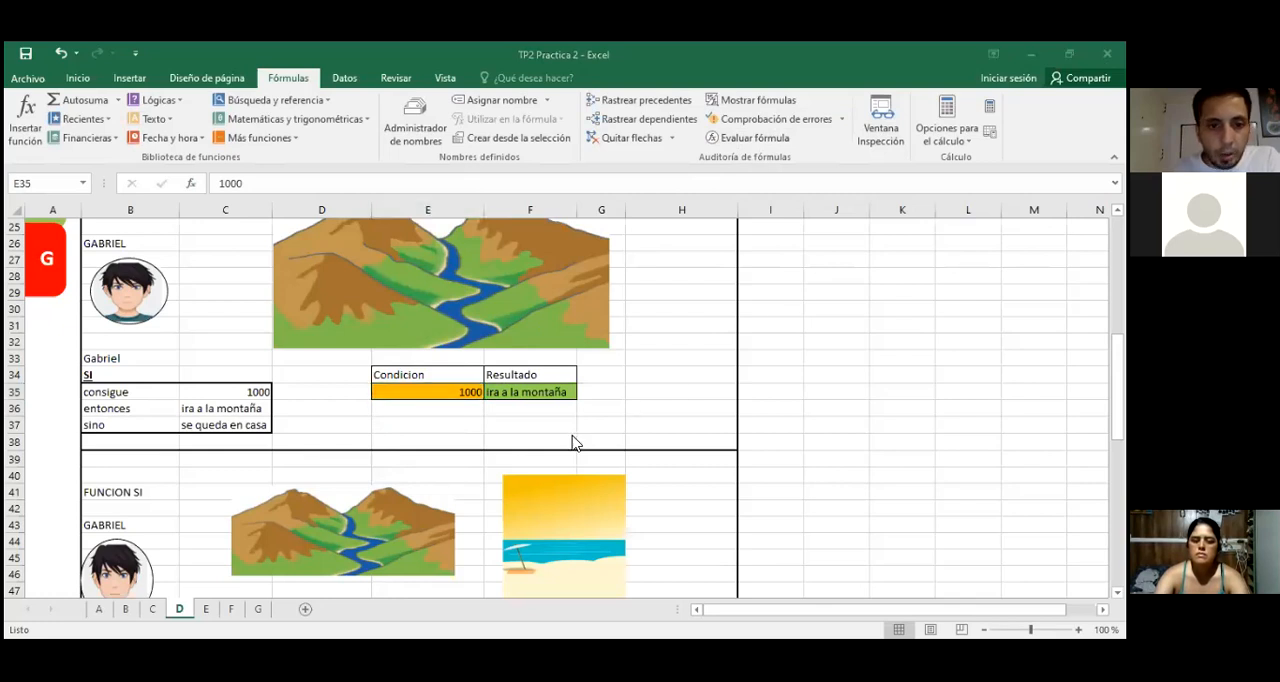
click(219, 392)
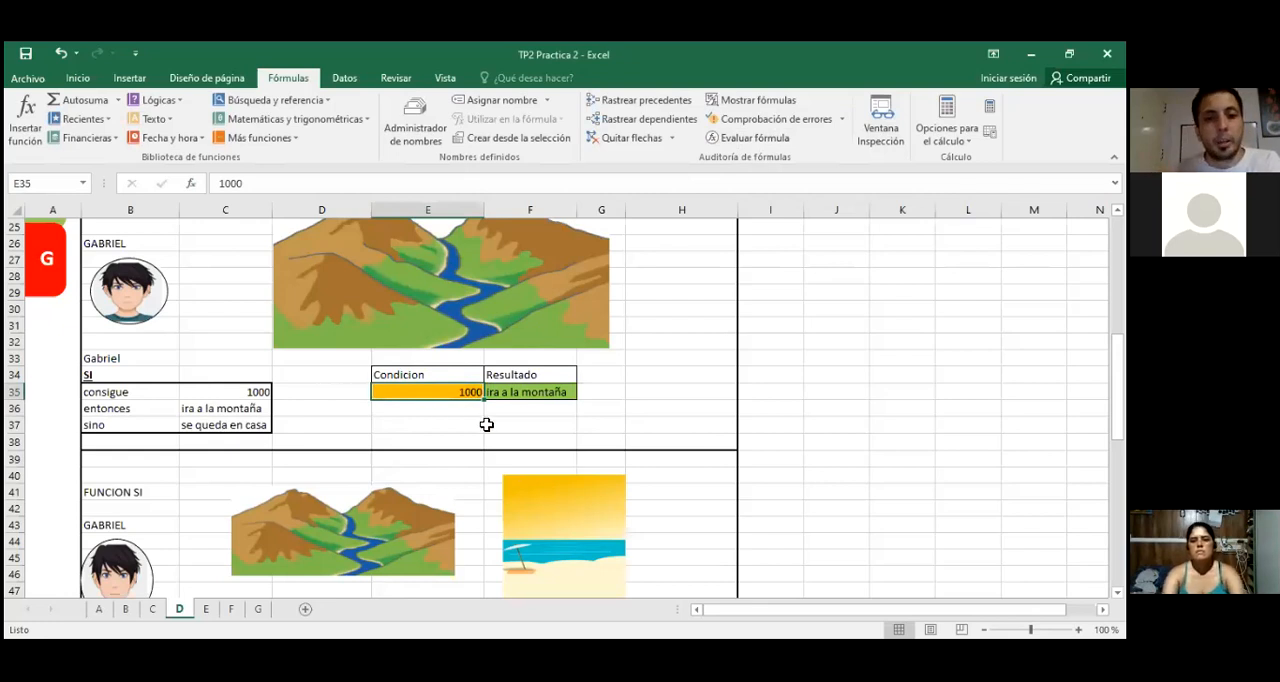
click(531, 393)
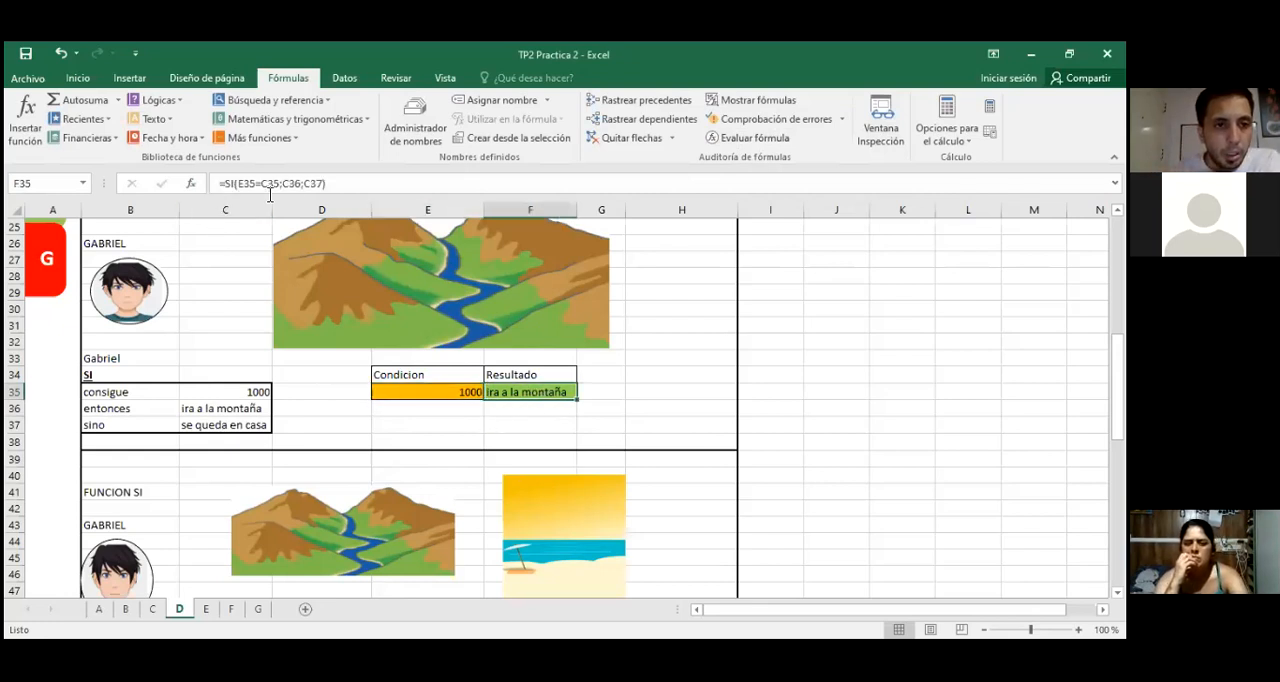
click(331, 185)
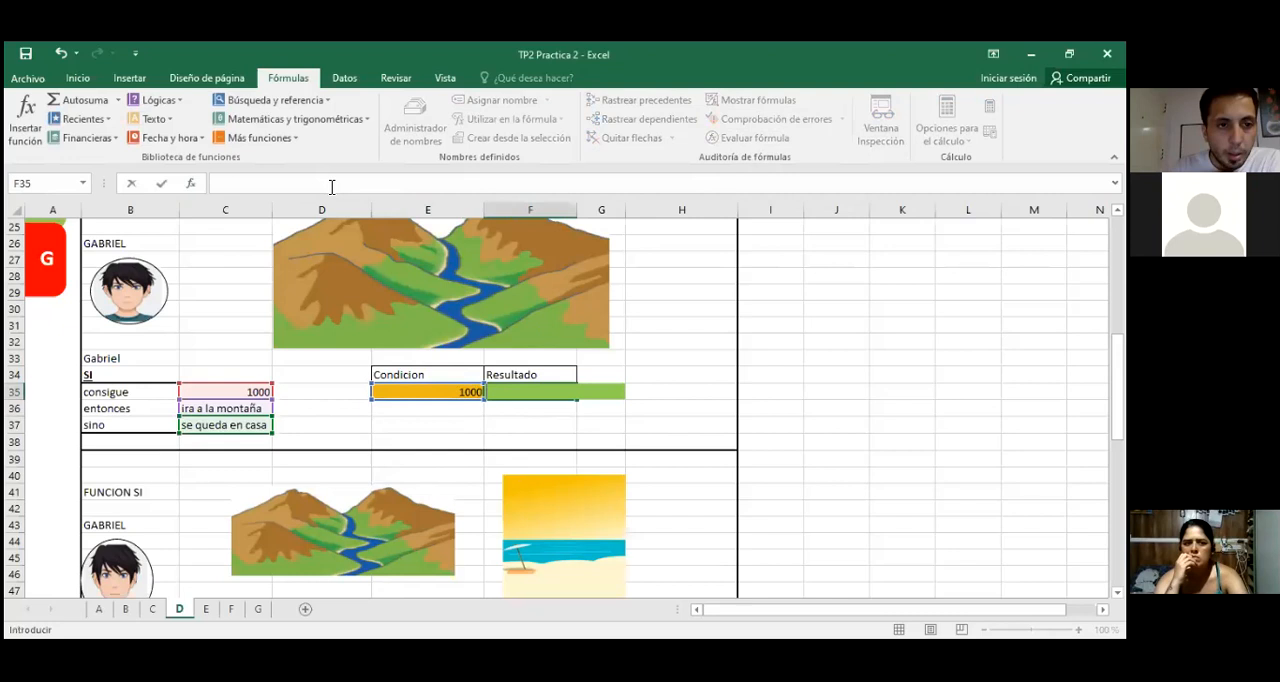
click(656, 290)
click(527, 391)
key(ctrl+z)
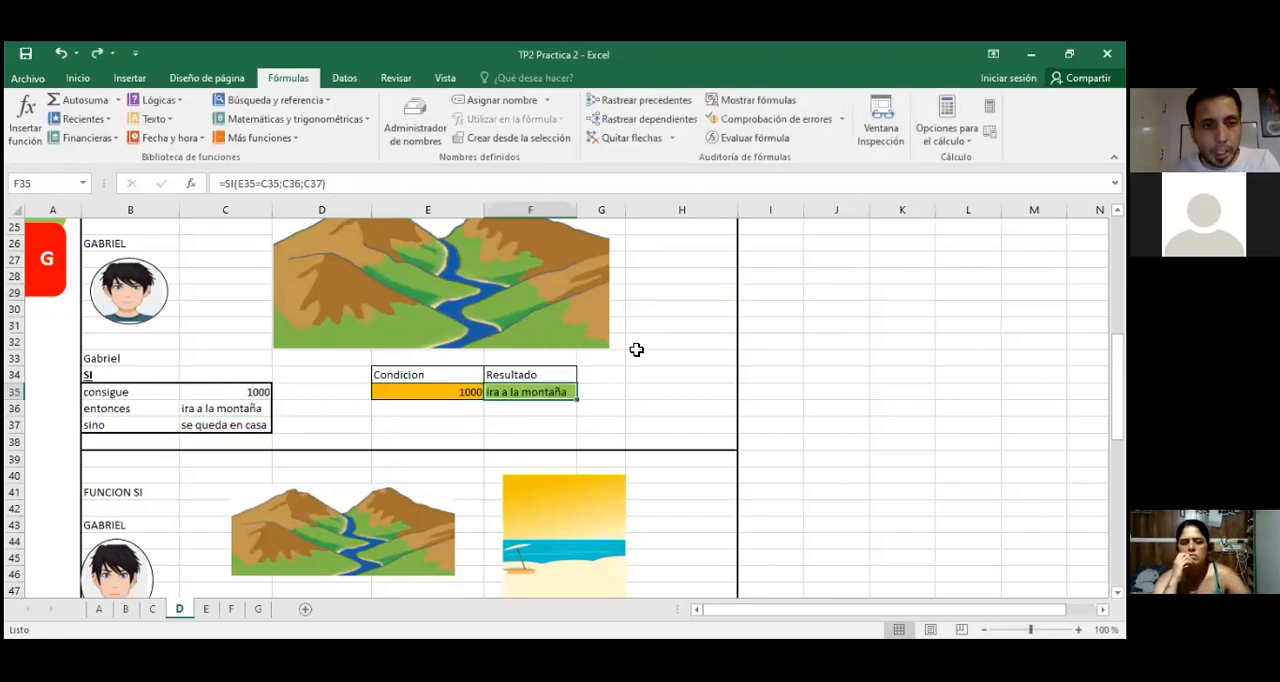
Step: Reopen the SI function arguments of F35, change the Prueba_lógica to E35>=C35, and accept the function
click(345, 185)
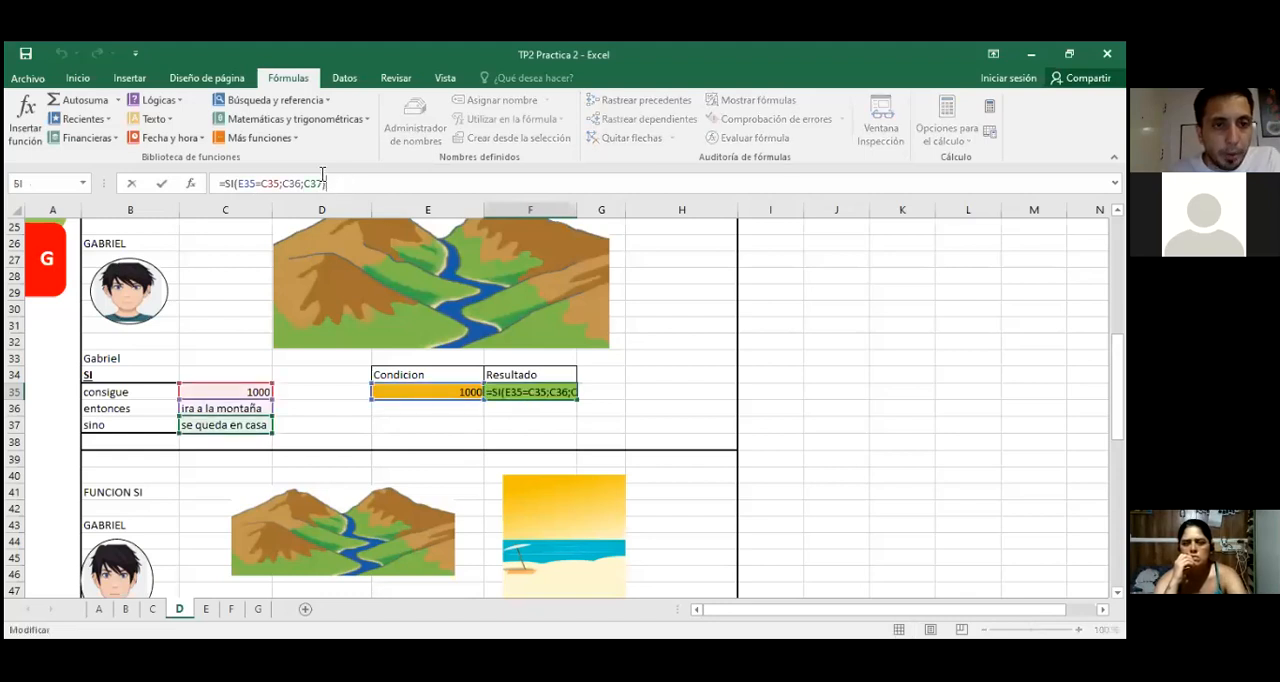
click(190, 184)
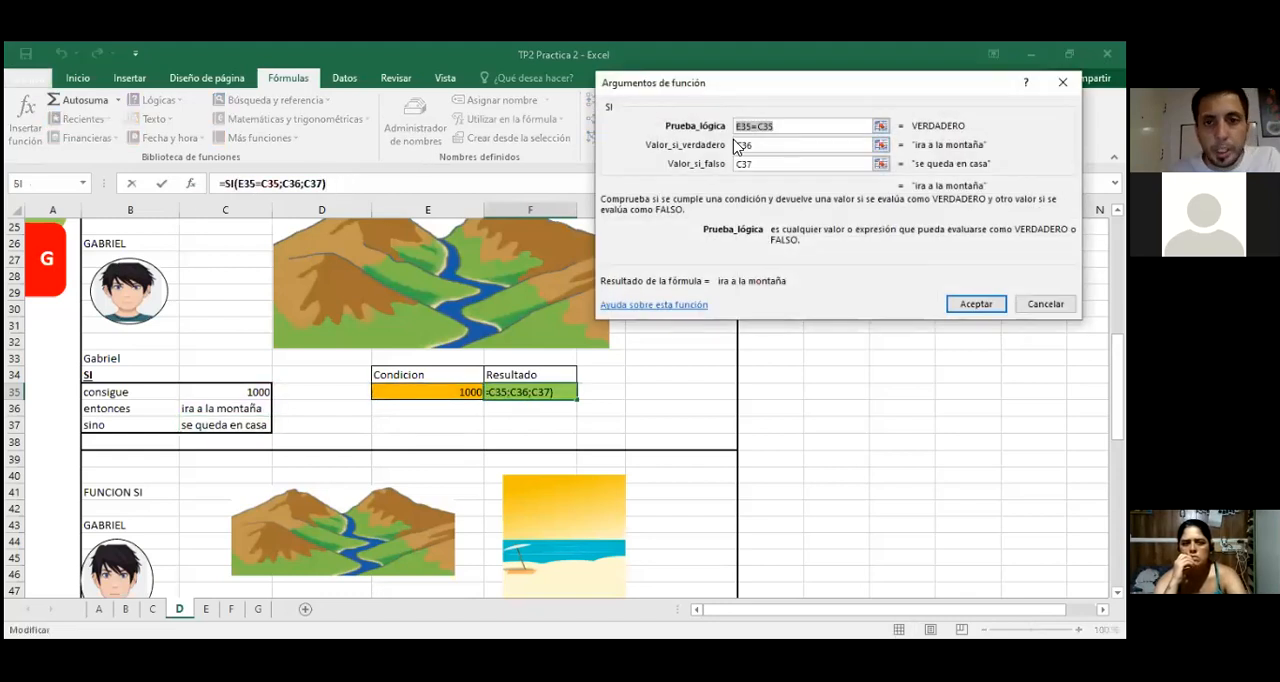
click(759, 127)
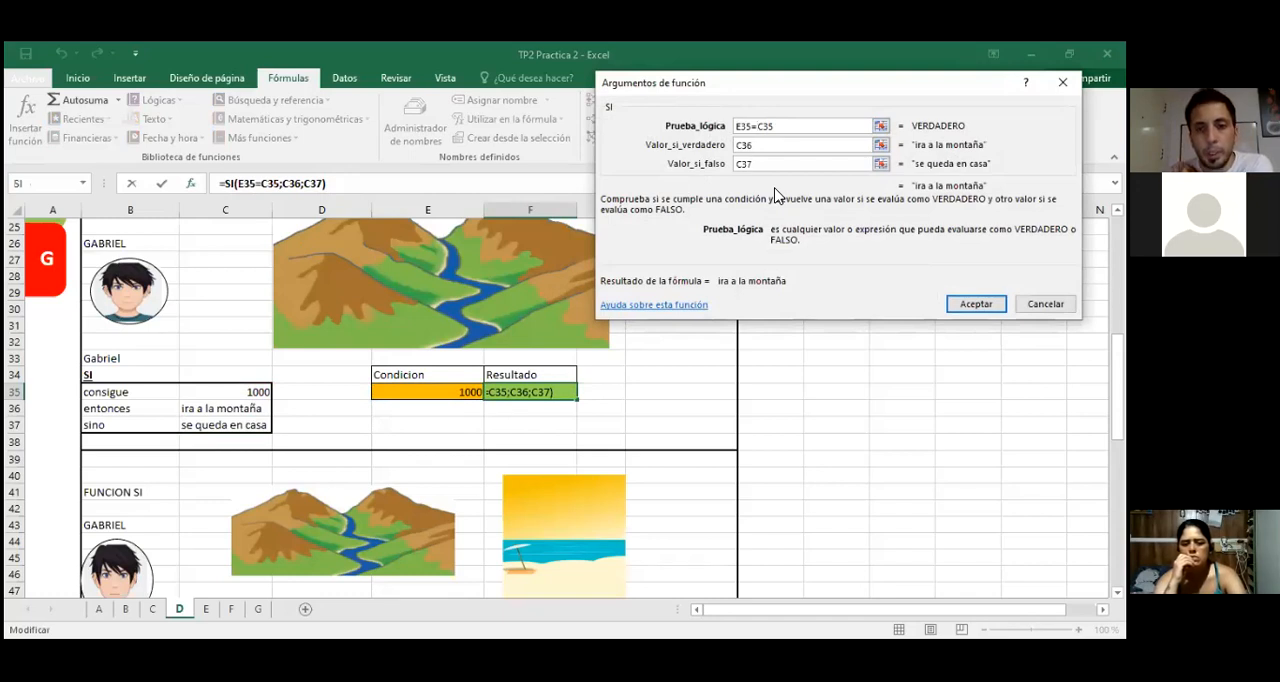
key(BackSpace)
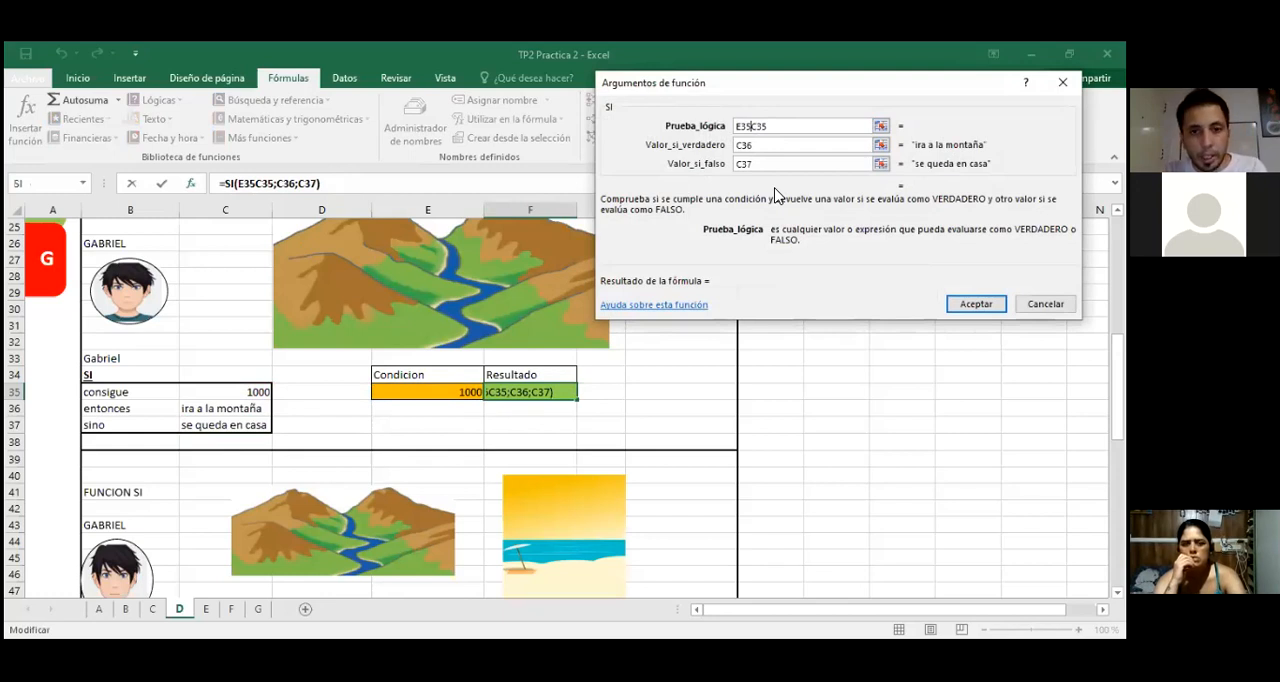
text(>)
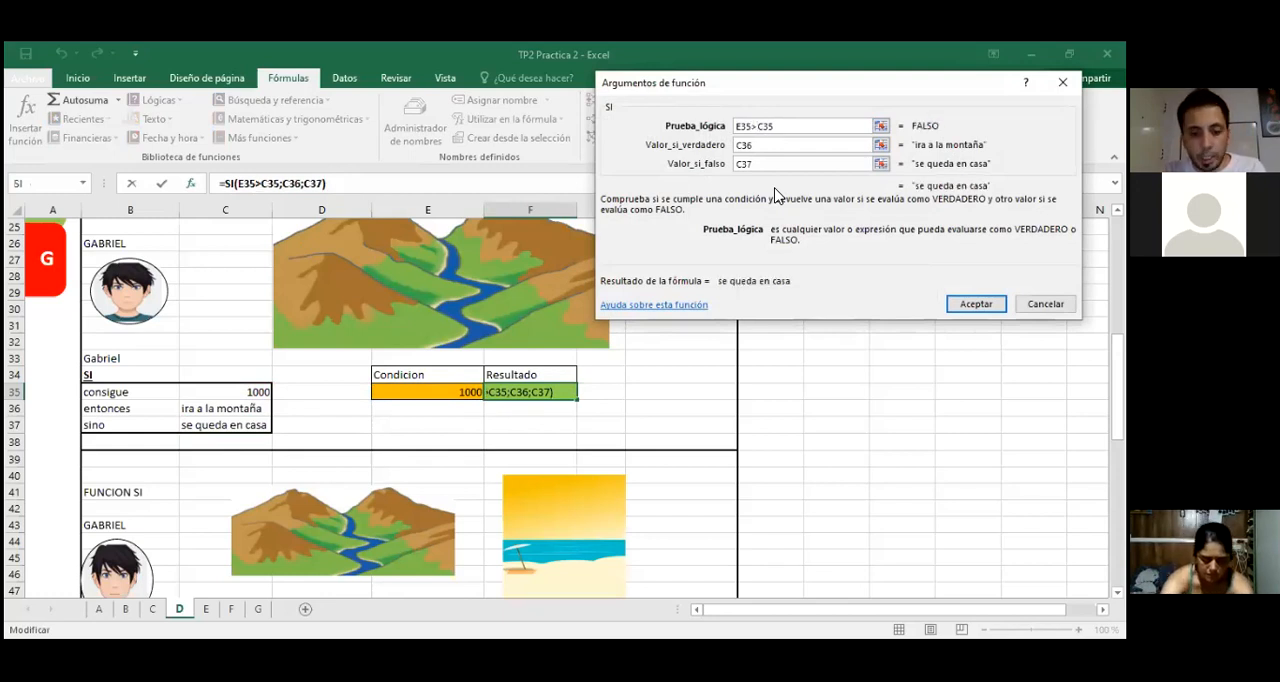
text(=)
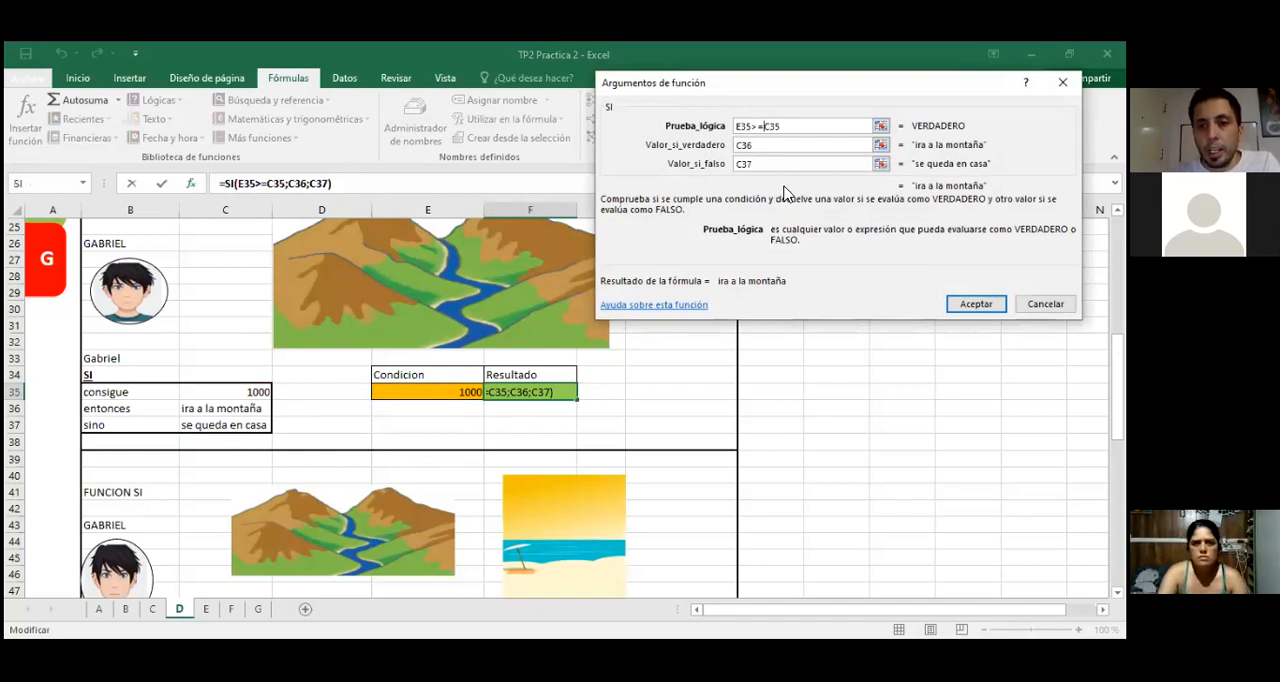
key(Return)
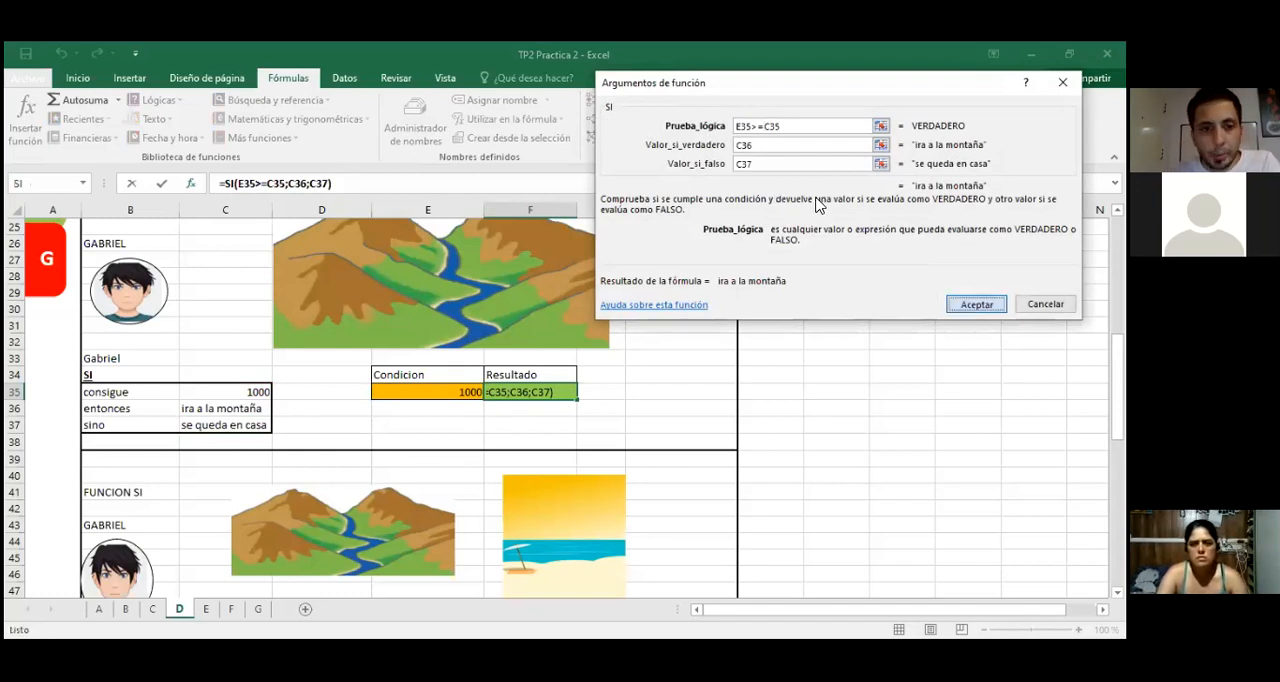
Step: Test the greater-than-or-equal condition by entering 999 and then 1001 in condition cell E35
click(402, 393)
text(999)
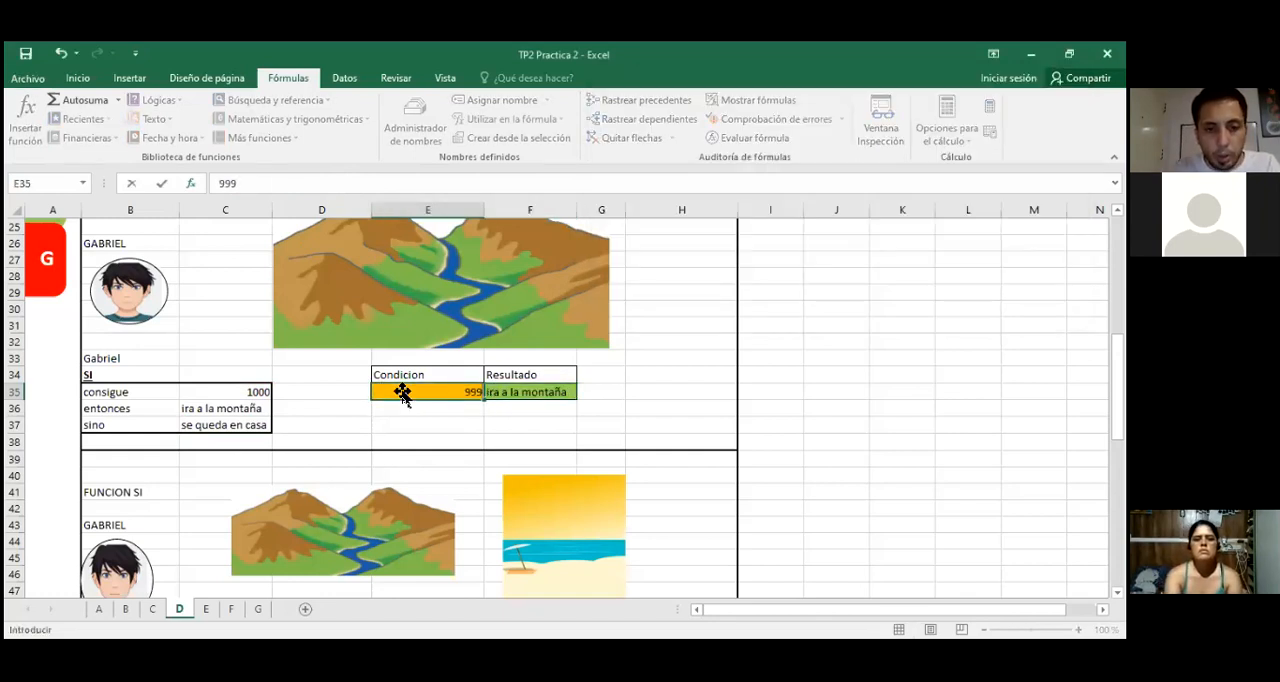
key(Return)
click(406, 399)
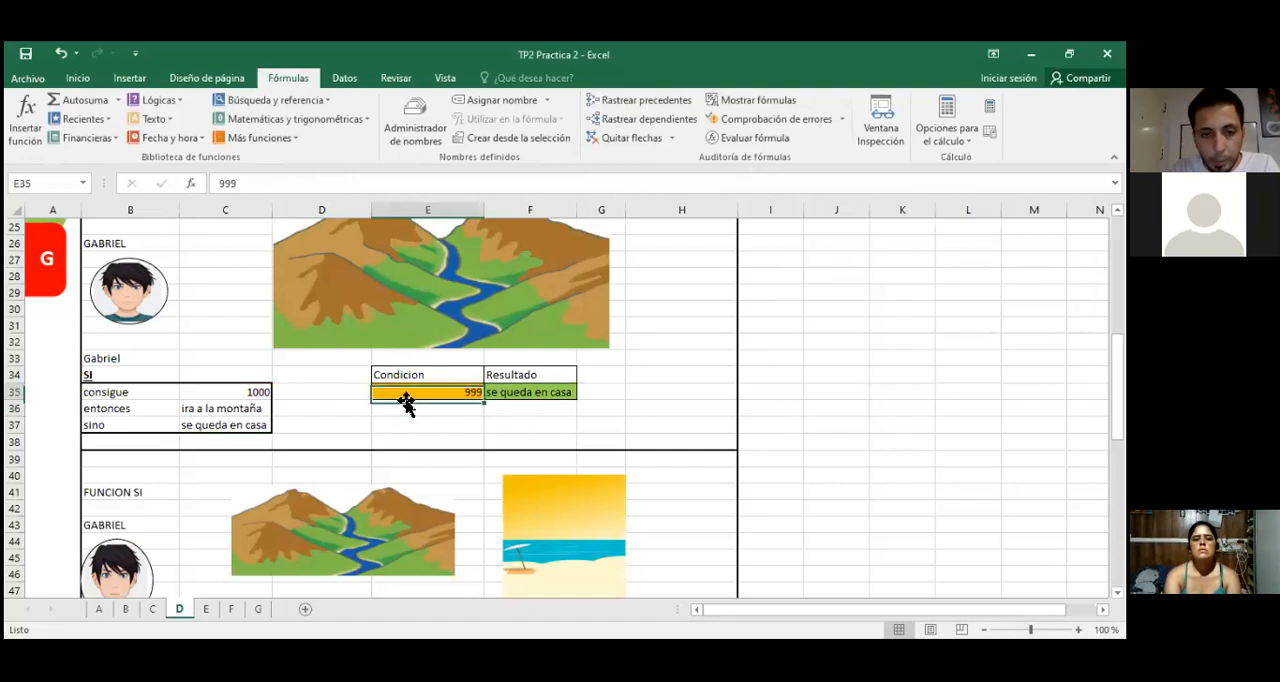
text(1001)
key(Return)
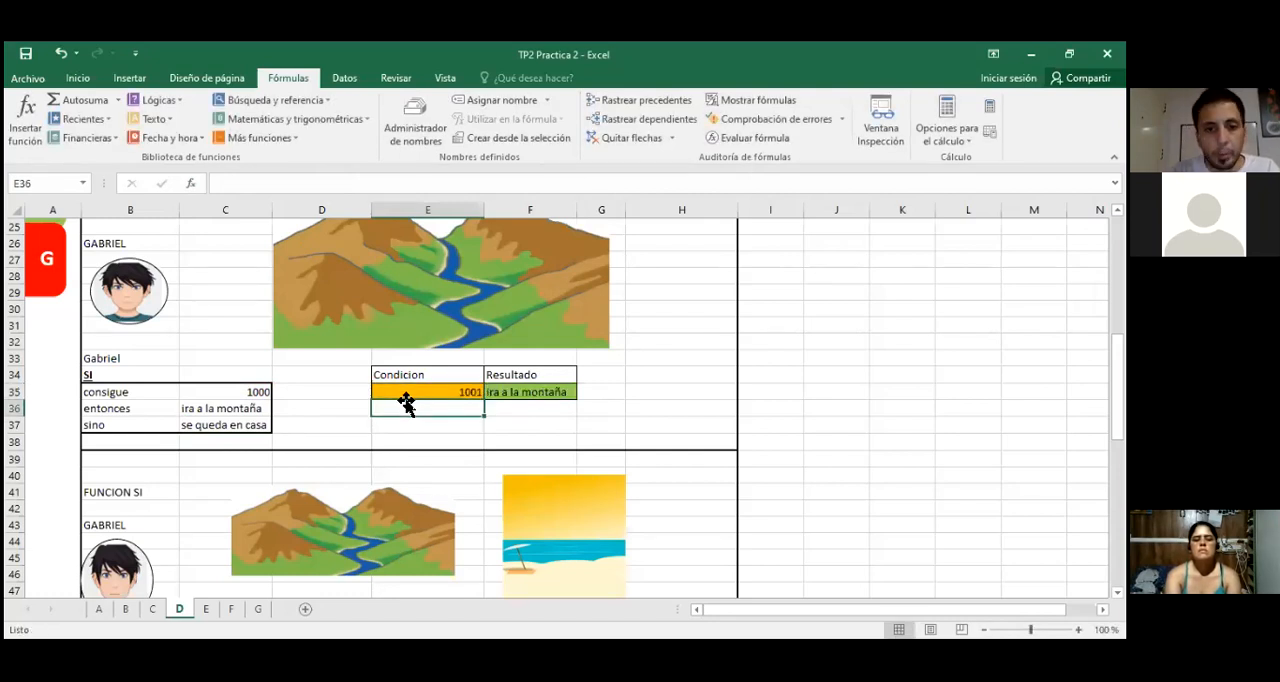
click(423, 391)
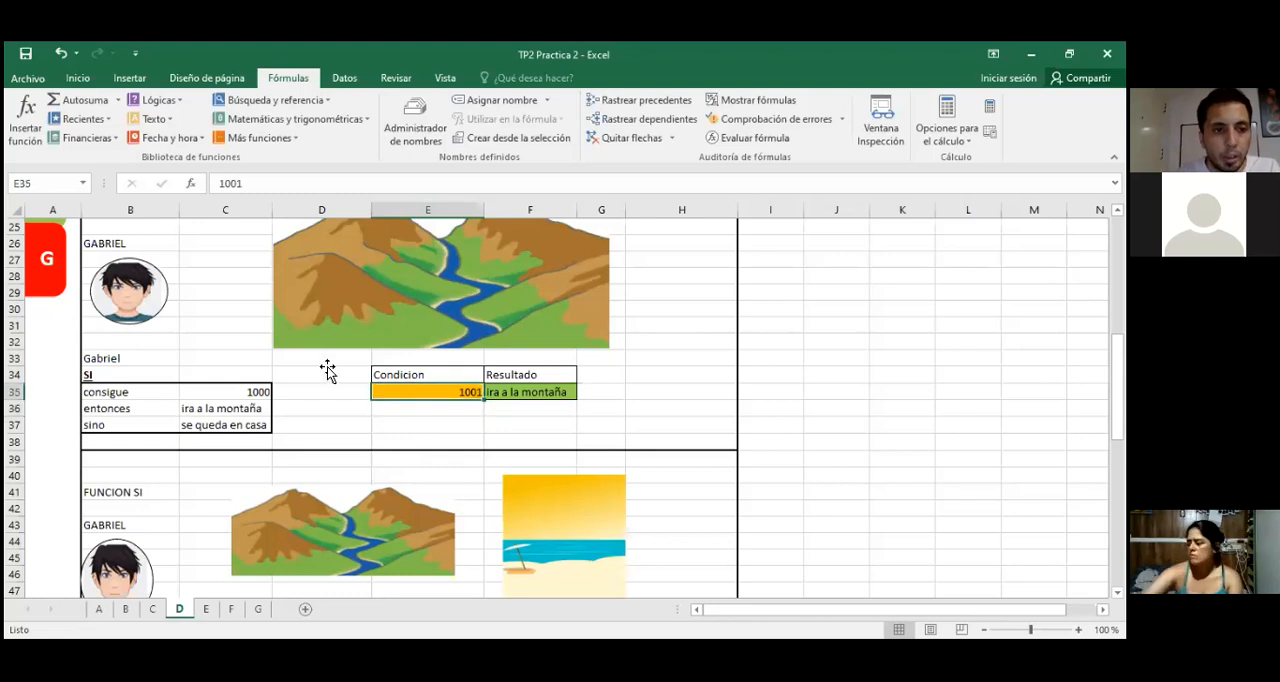
Step: Edit the comparison operator in F35's SI formula so that 1001 in E35 returns "se queda en casa"
click(554, 391)
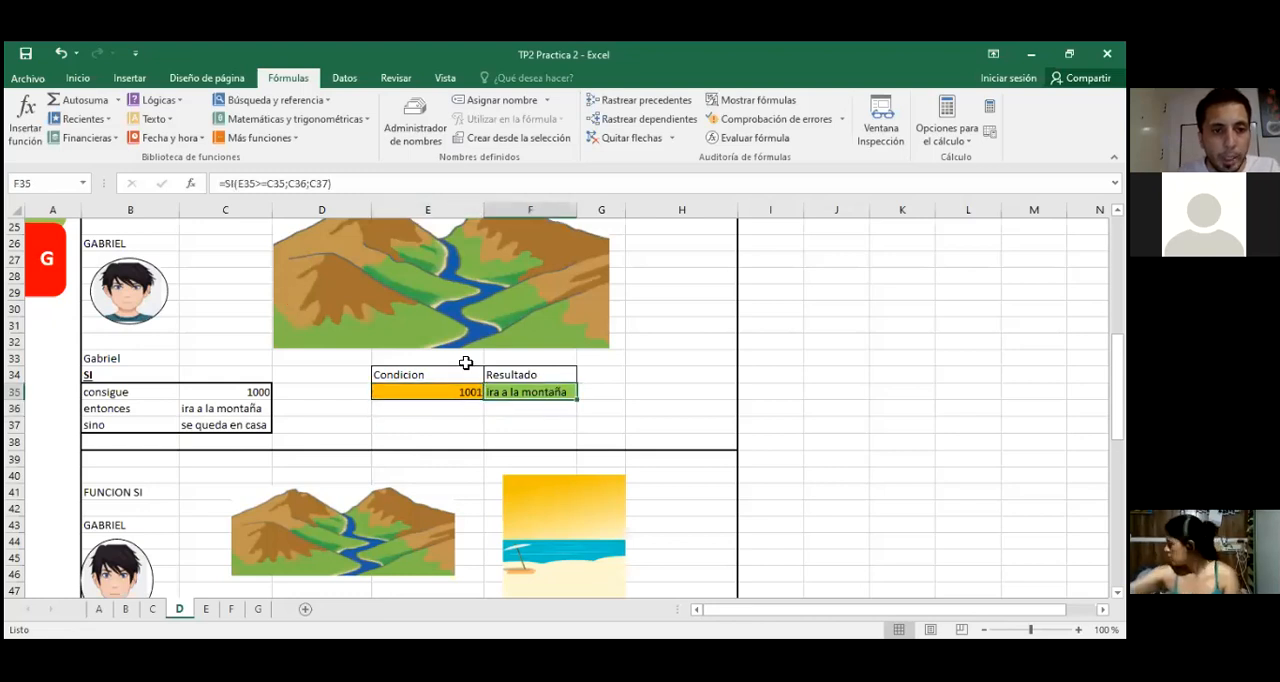
click(255, 184)
key(Return)
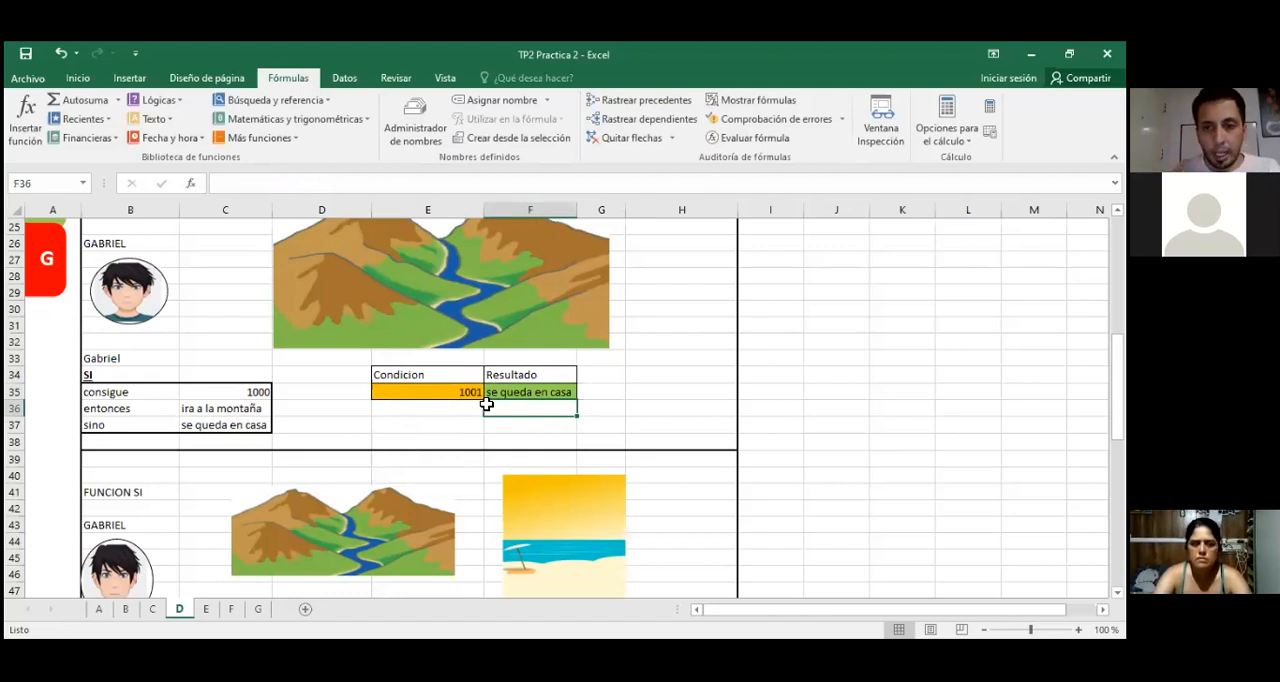
Step: Look over the second SI exercise on sheet D, then switch to the PDF instructions and highlight the "Segundo caso. SI ANIDADO" conditions
click(665, 358)
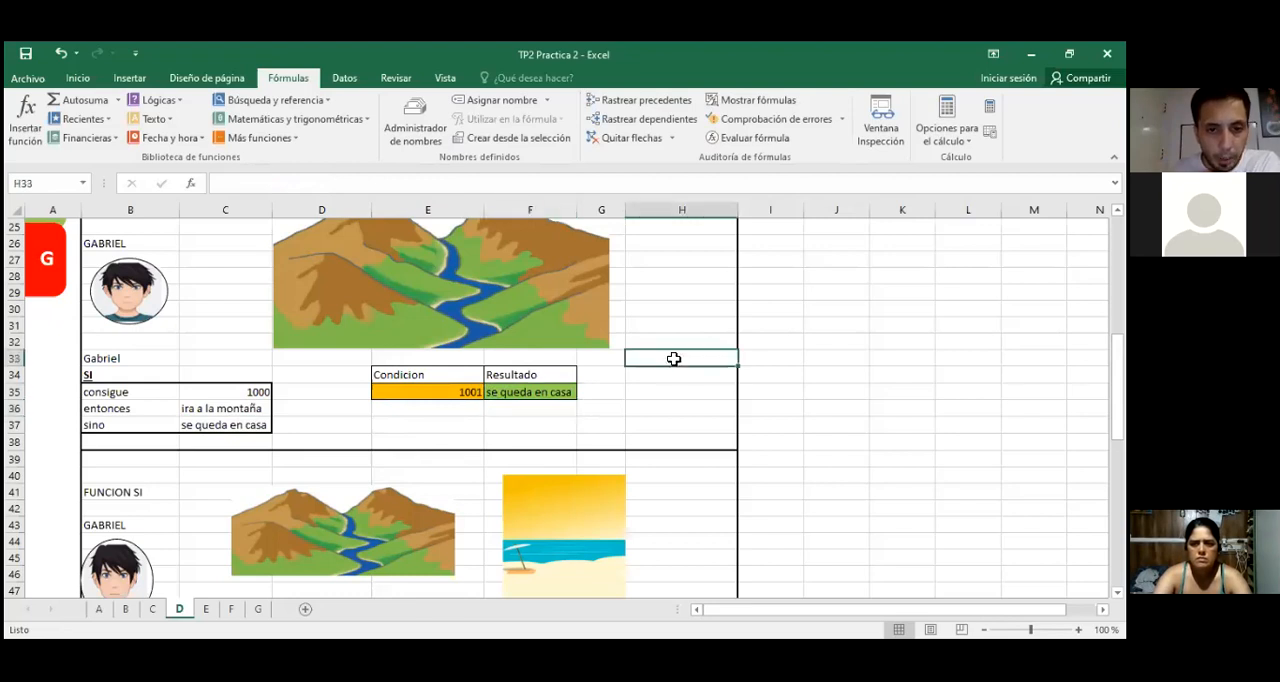
scroll(671, 360, down, 2)
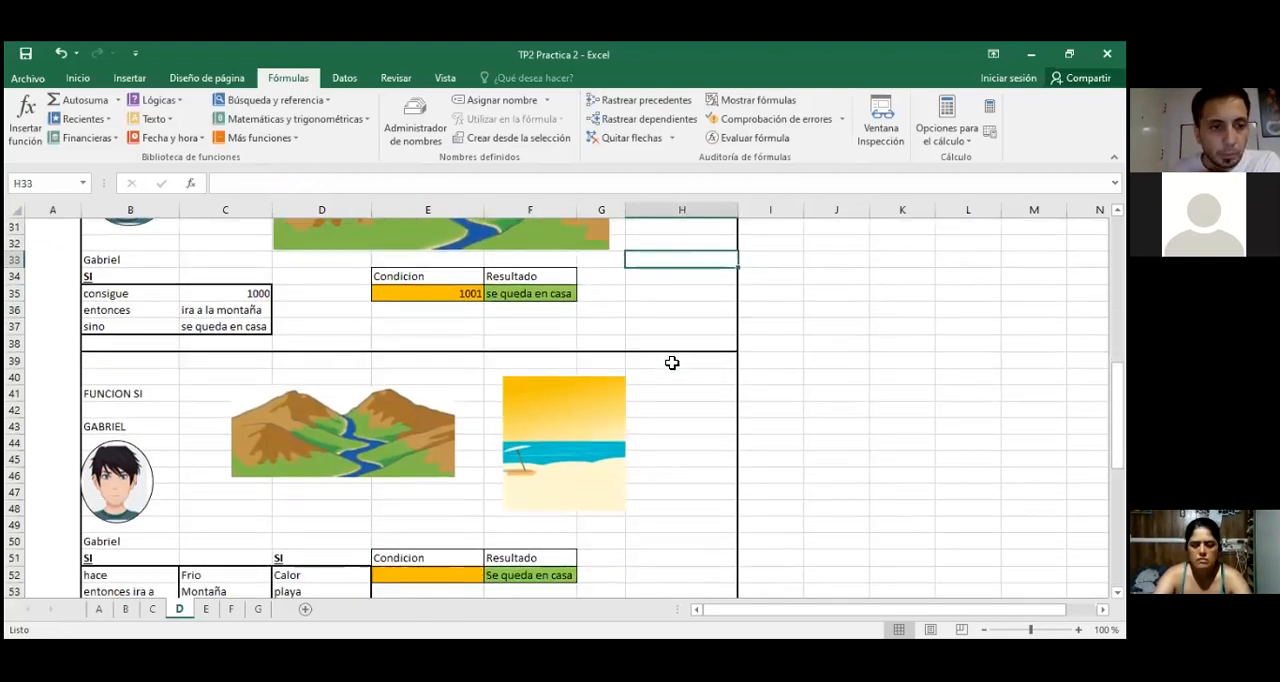
scroll(670, 362, down, 2)
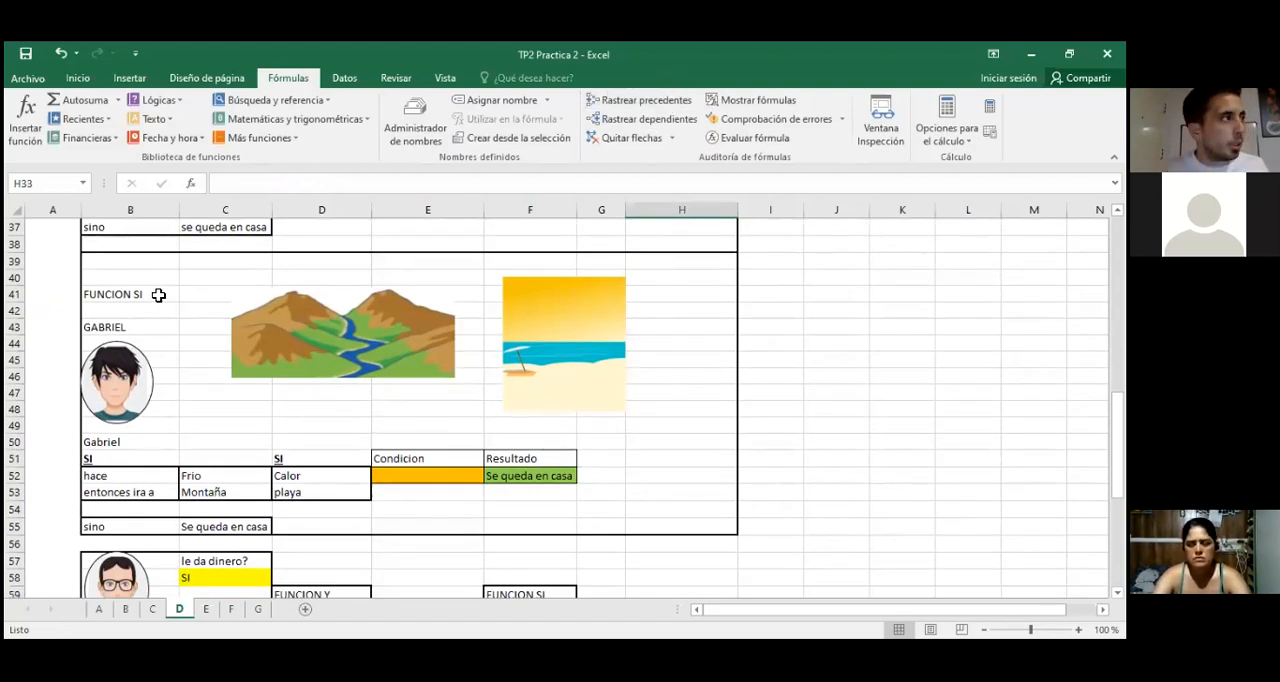
scroll(703, 414, down, 1)
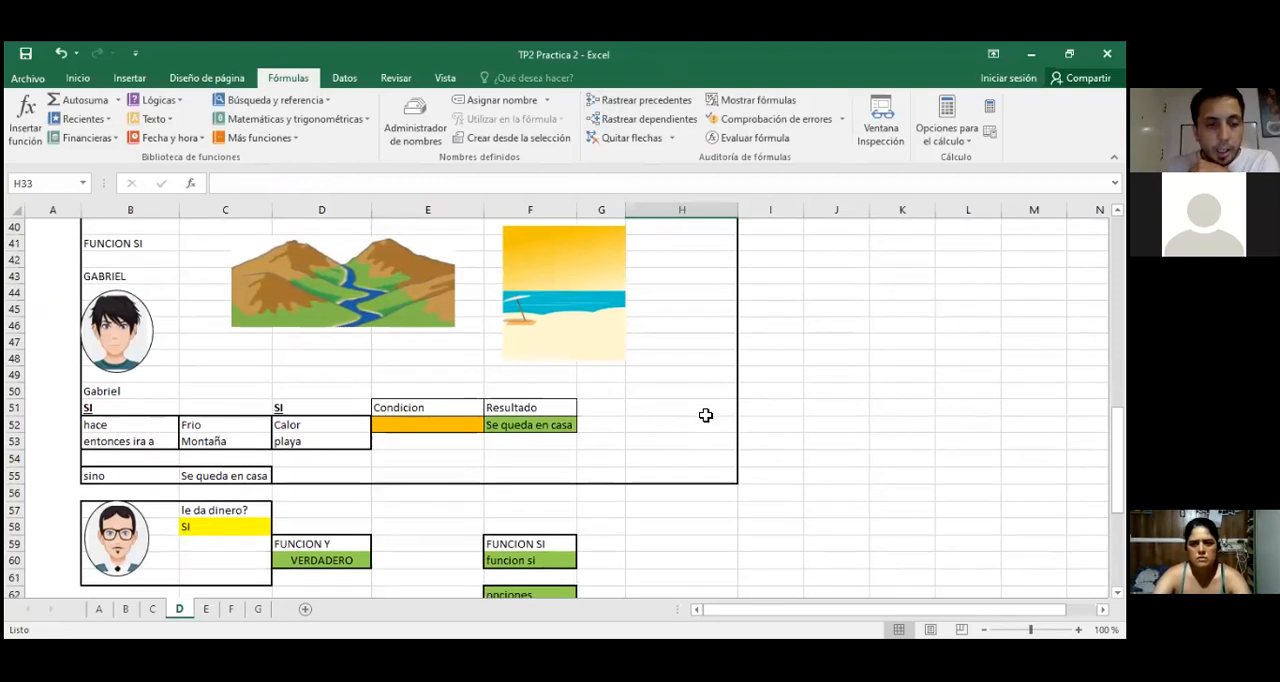
scroll(705, 414, down, 1)
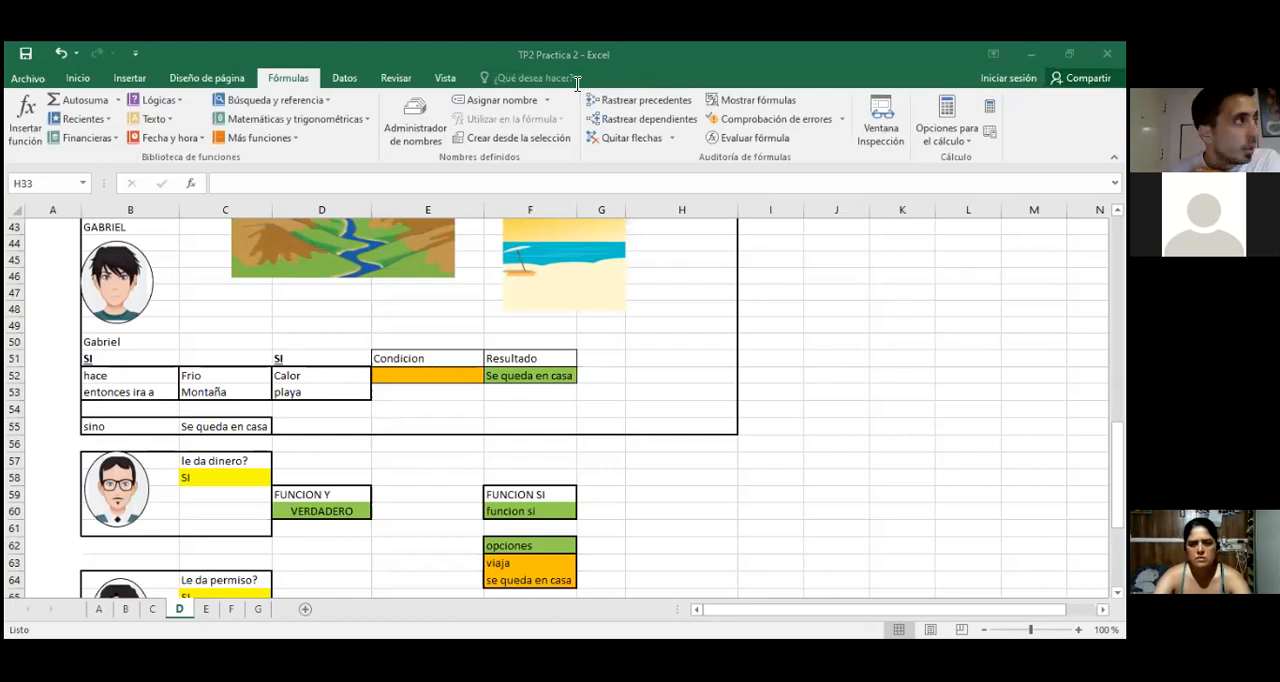
key(alt+Tab)
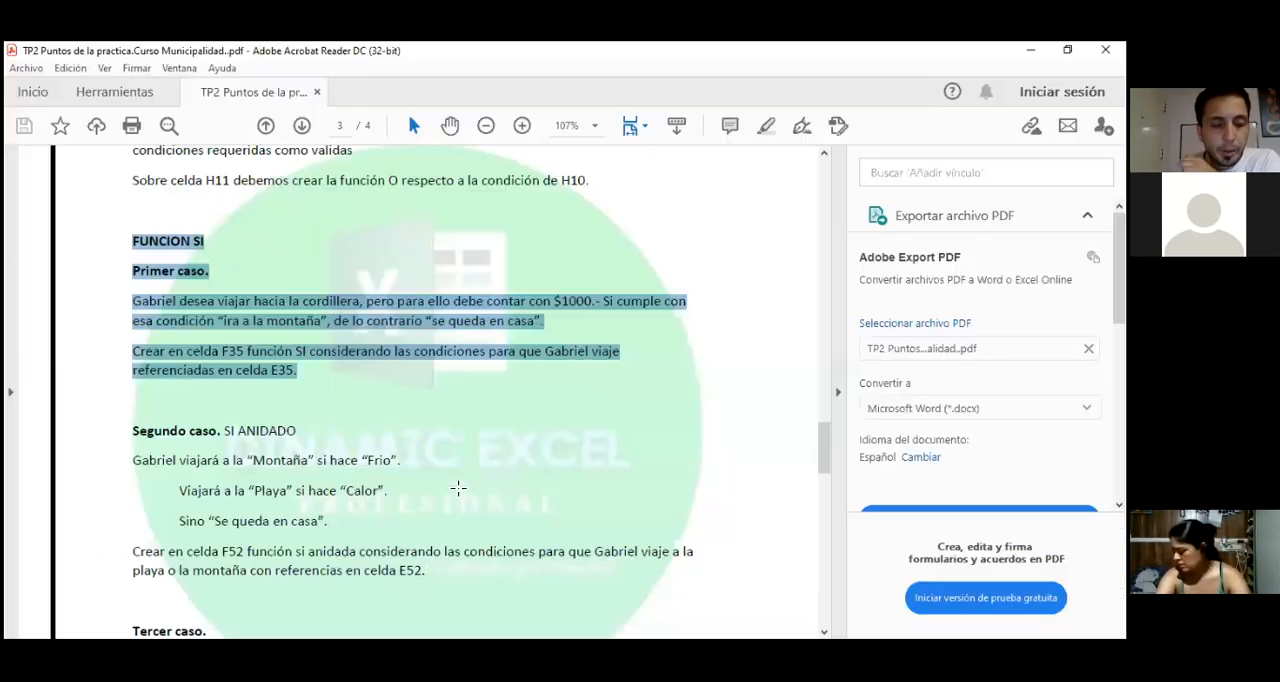
scroll(458, 488, down, 1)
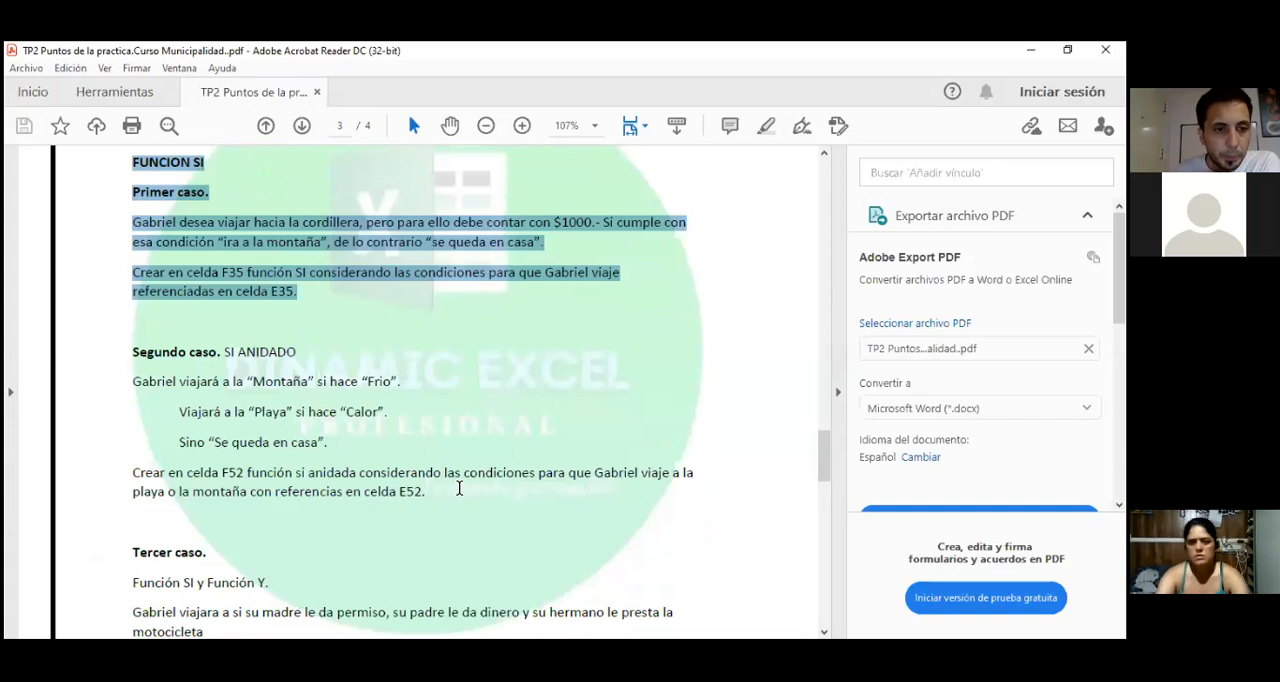
mouse_move(117, 356)
mouse_down()
mouse_move(296, 355)
mouse_move(362, 447)
mouse_move(340, 442)
mouse_up()
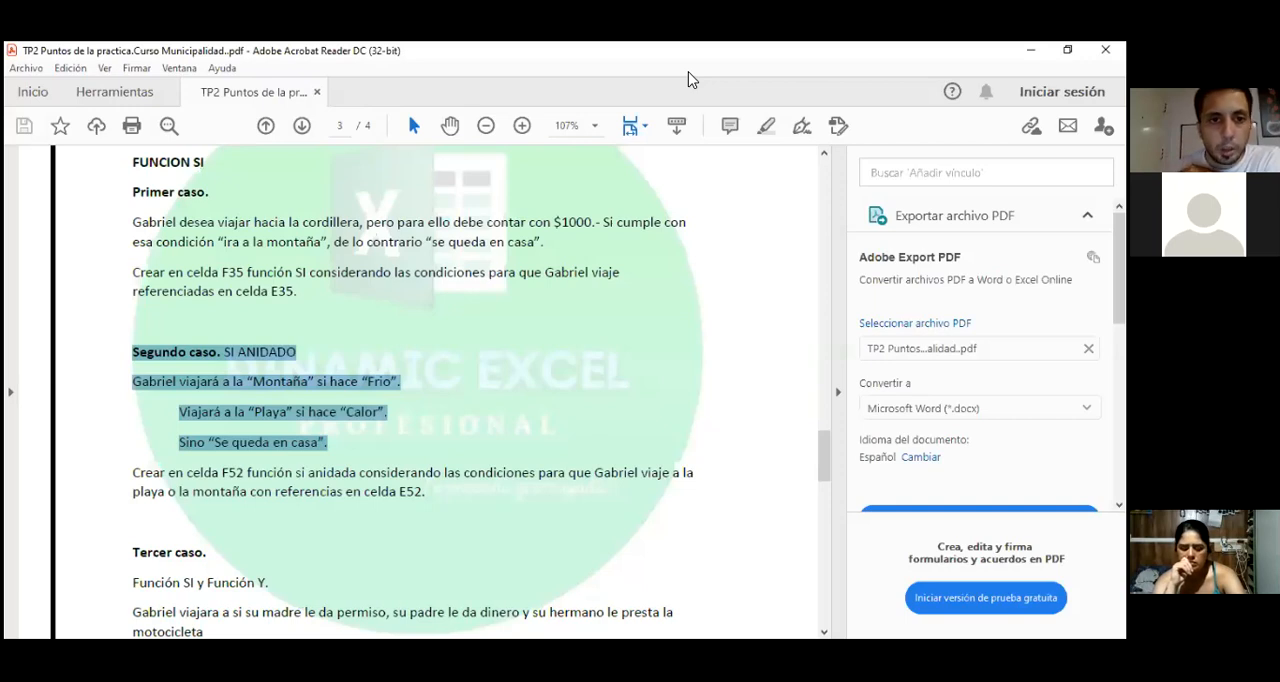
Step: Switch back to the Excel workbook and examine the mountain and beach pictures of the nested SI exercise
key(alt+Tab)
scroll(427, 440, down, 2)
scroll(425, 442, up, 2)
click(432, 325)
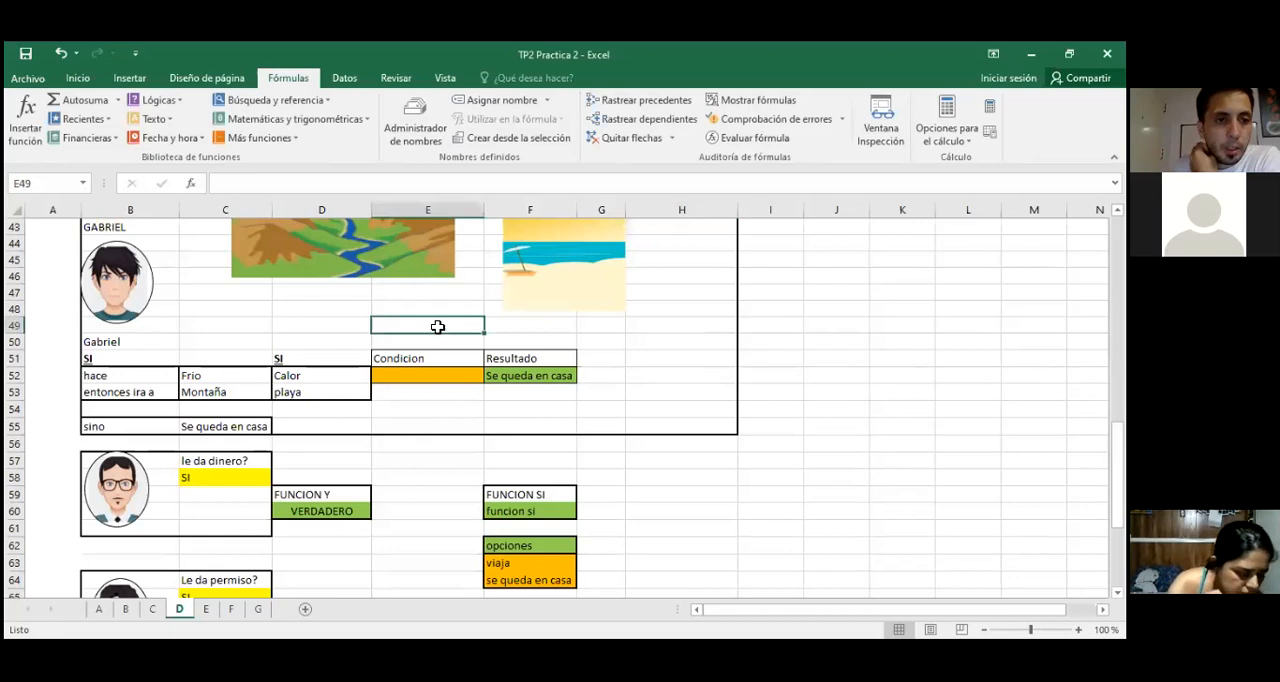
scroll(436, 330, up, 2)
click(393, 324)
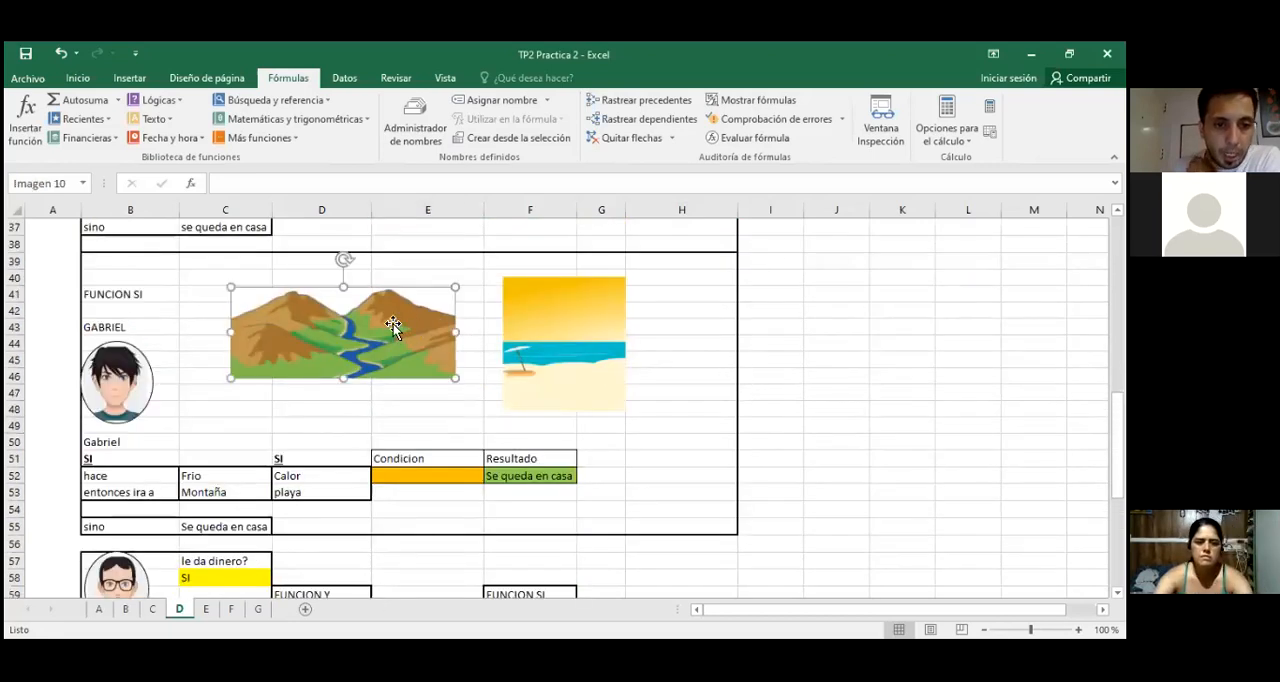
click(544, 318)
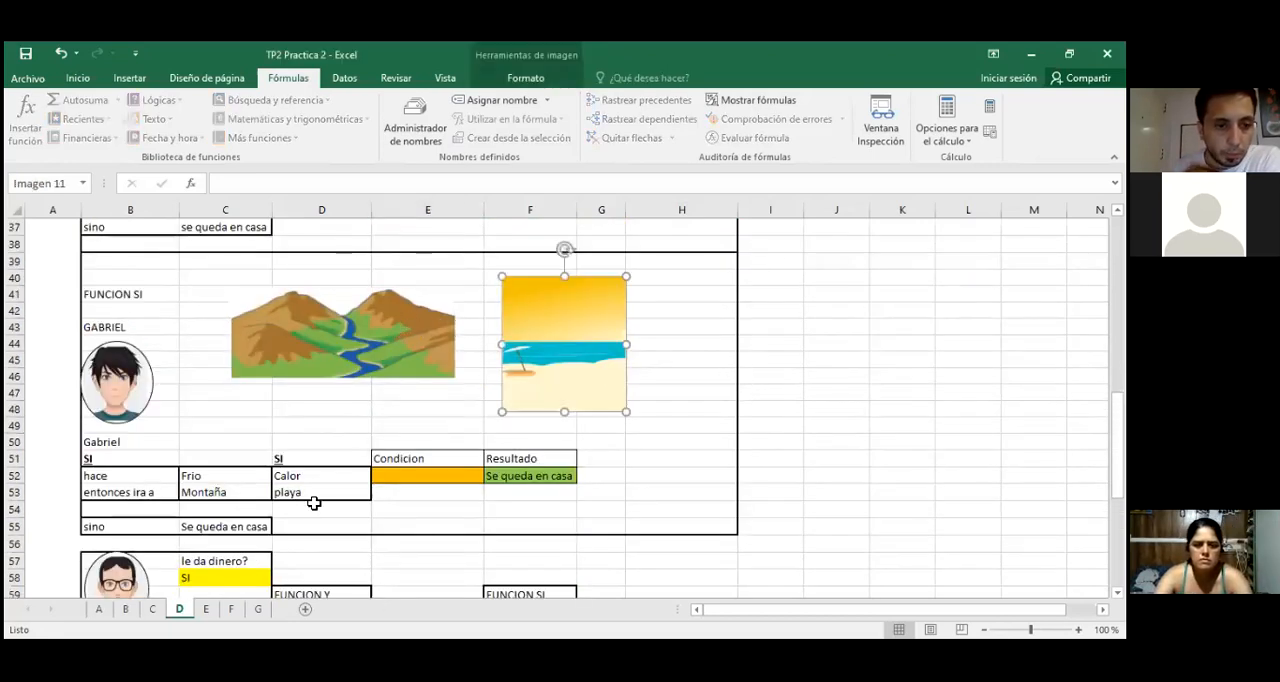
Step: Examine the nested SI exercise's Frio/Montaña and Calor/playa conditions, its sino case and condition cell E52
click(115, 459)
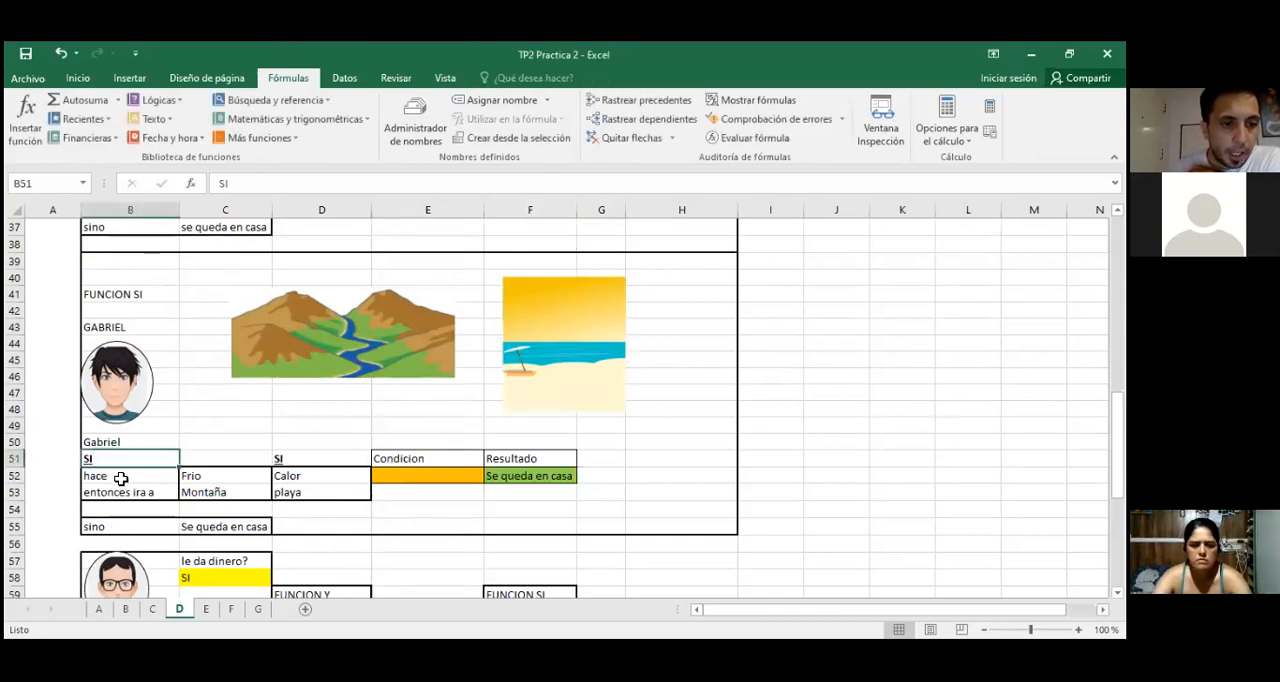
click(222, 477)
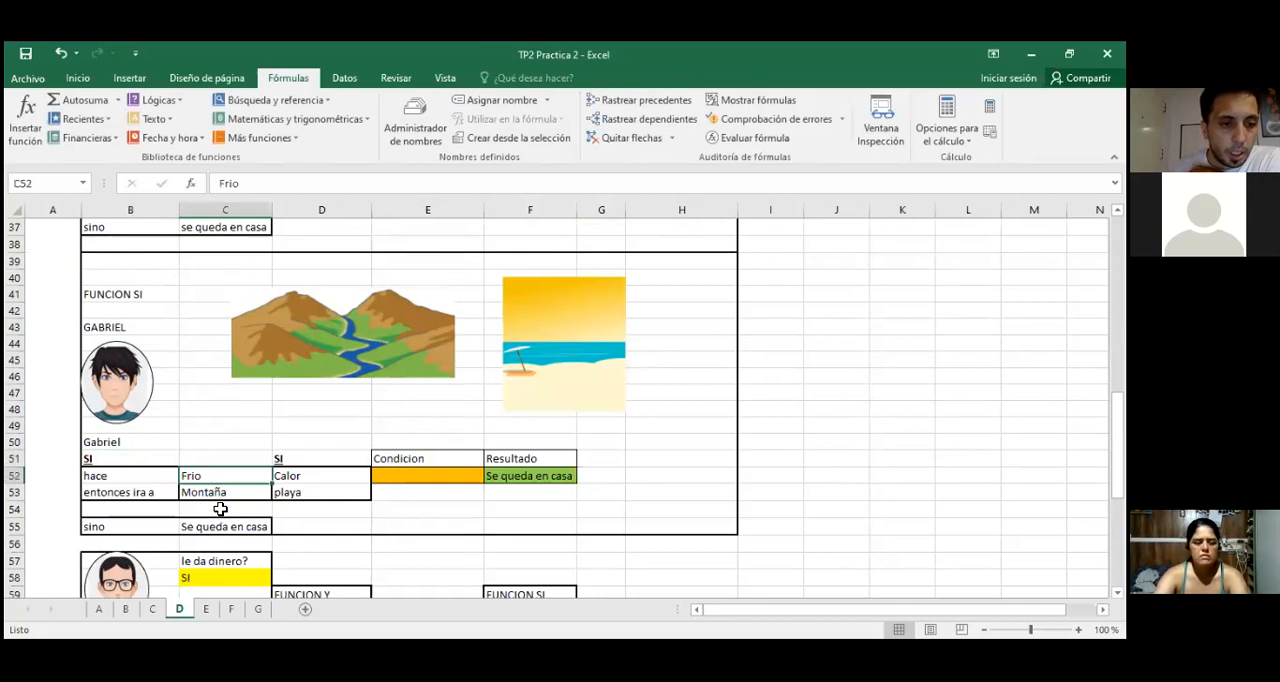
click(152, 494)
click(186, 493)
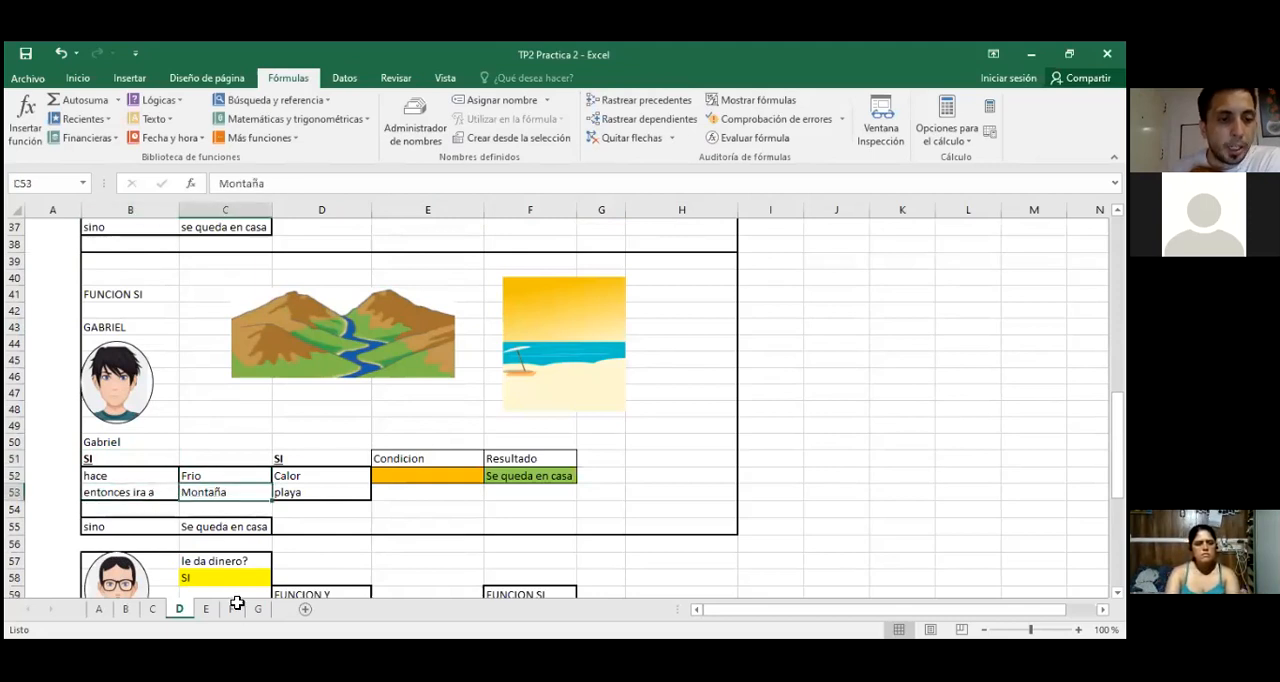
click(120, 459)
click(293, 480)
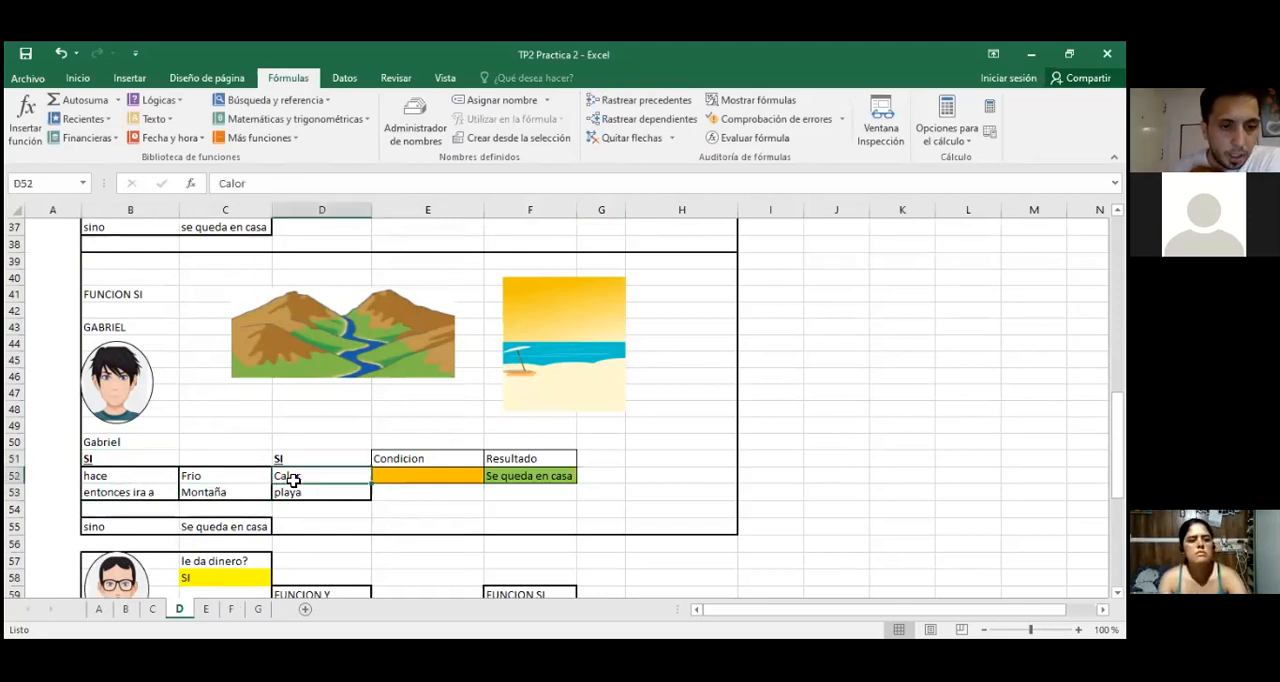
click(297, 492)
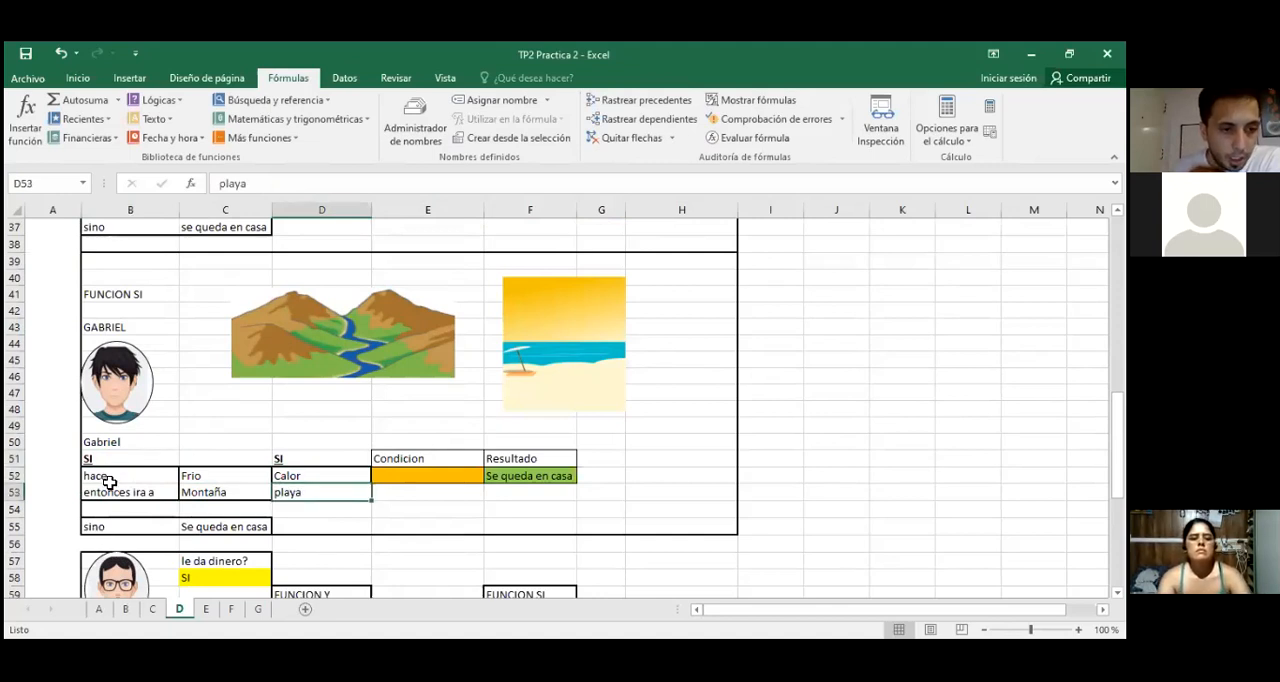
click(142, 530)
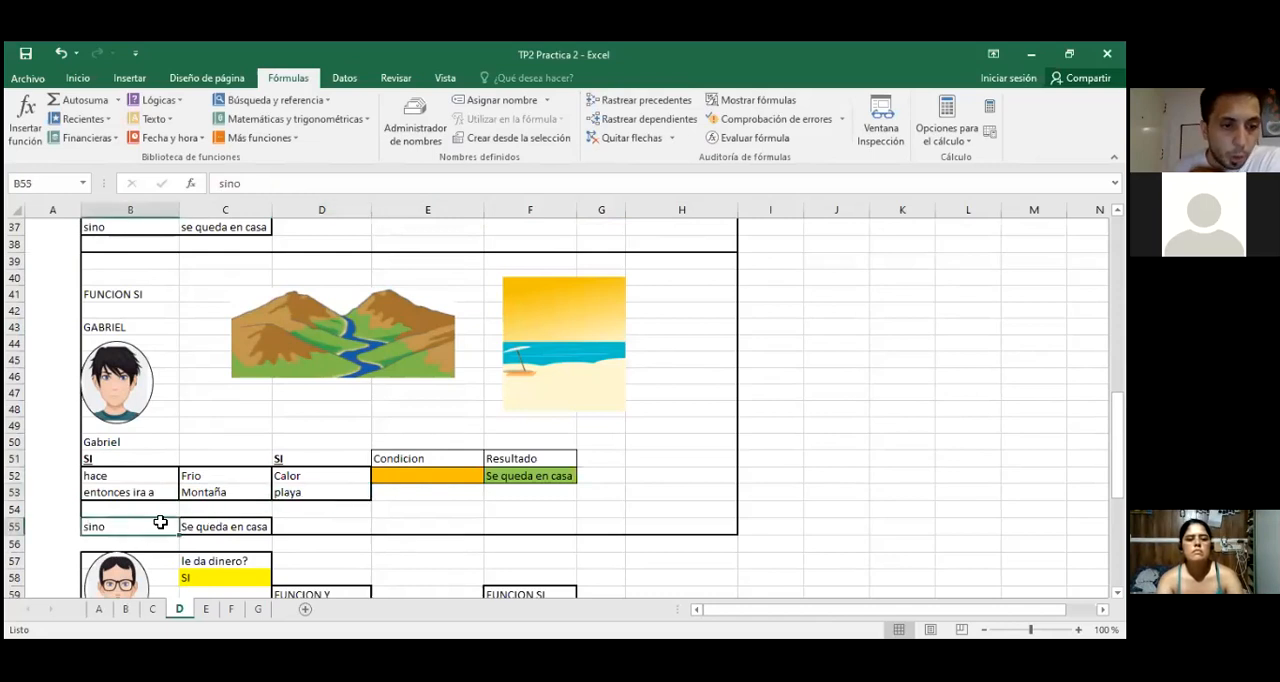
click(216, 532)
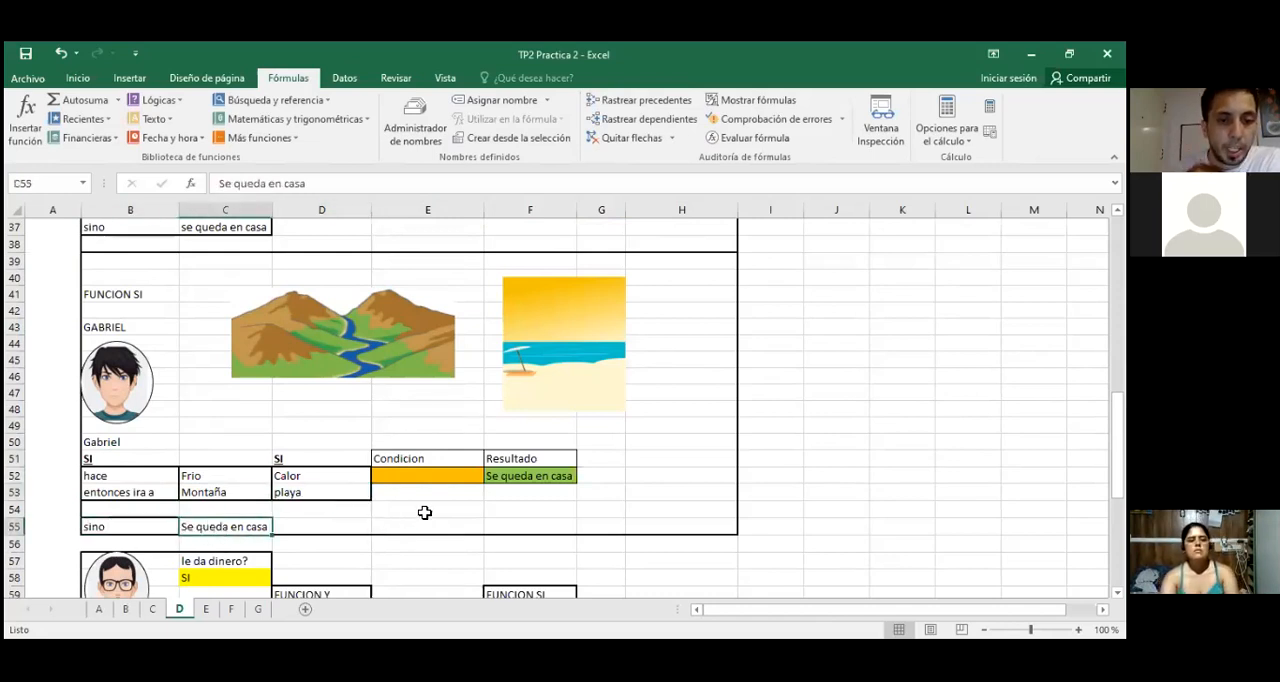
click(407, 477)
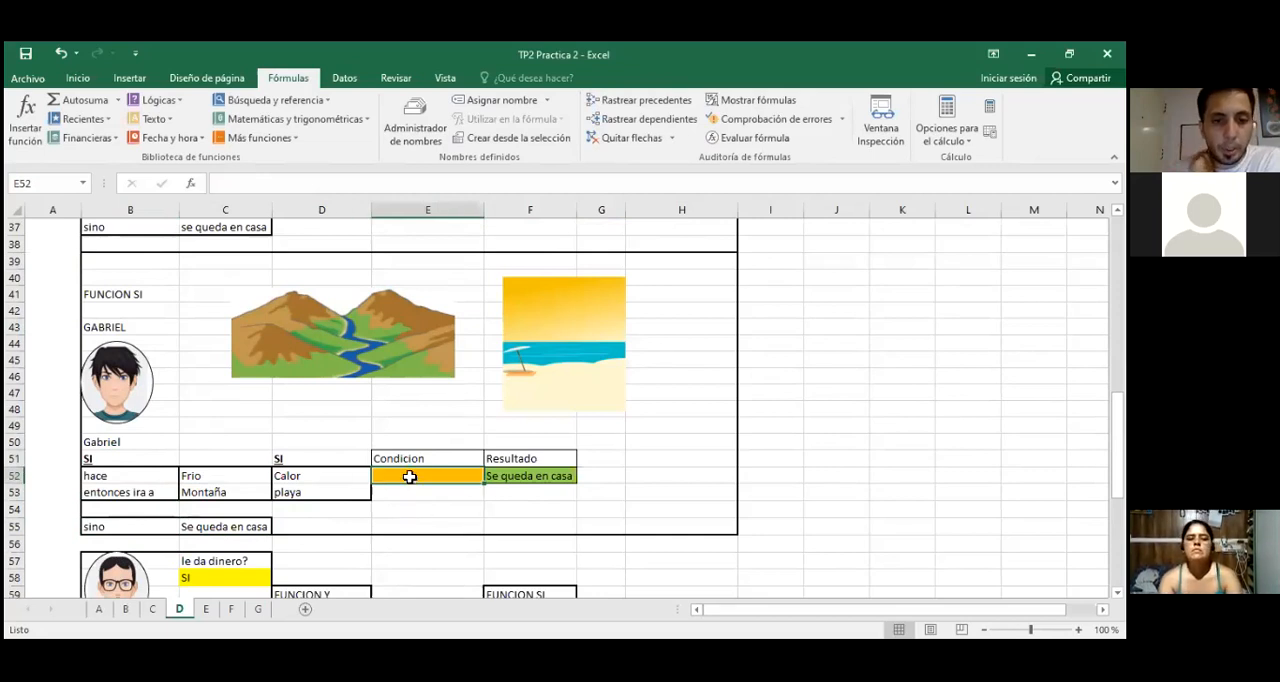
Step: Clear the existing nested SI formula from result cell F52
click(521, 476)
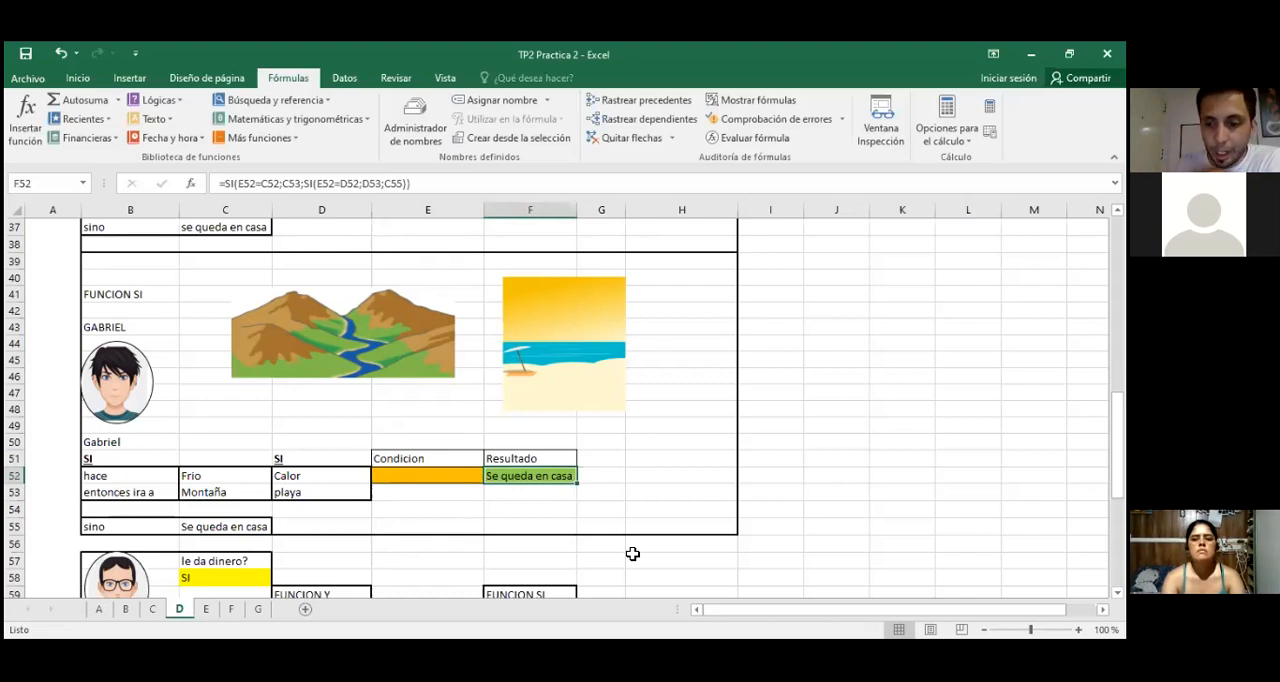
key(Delete)
click(640, 489)
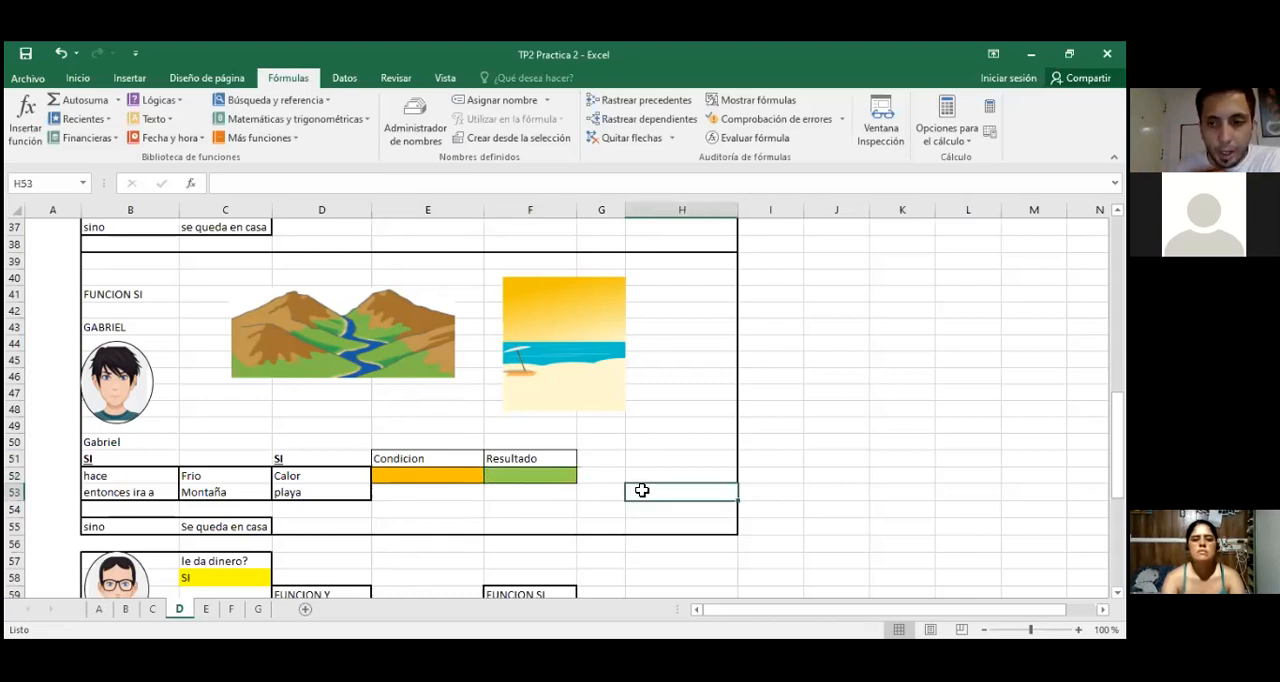
click(535, 474)
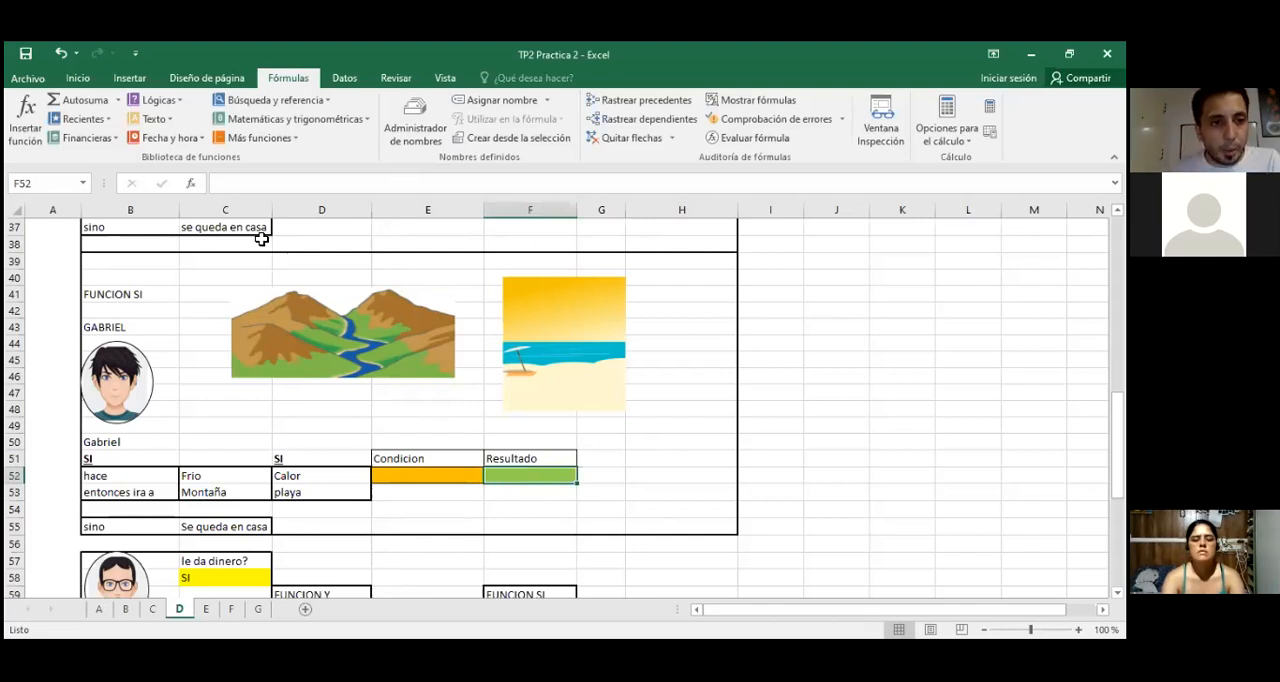
click(192, 184)
double_click(680, 170)
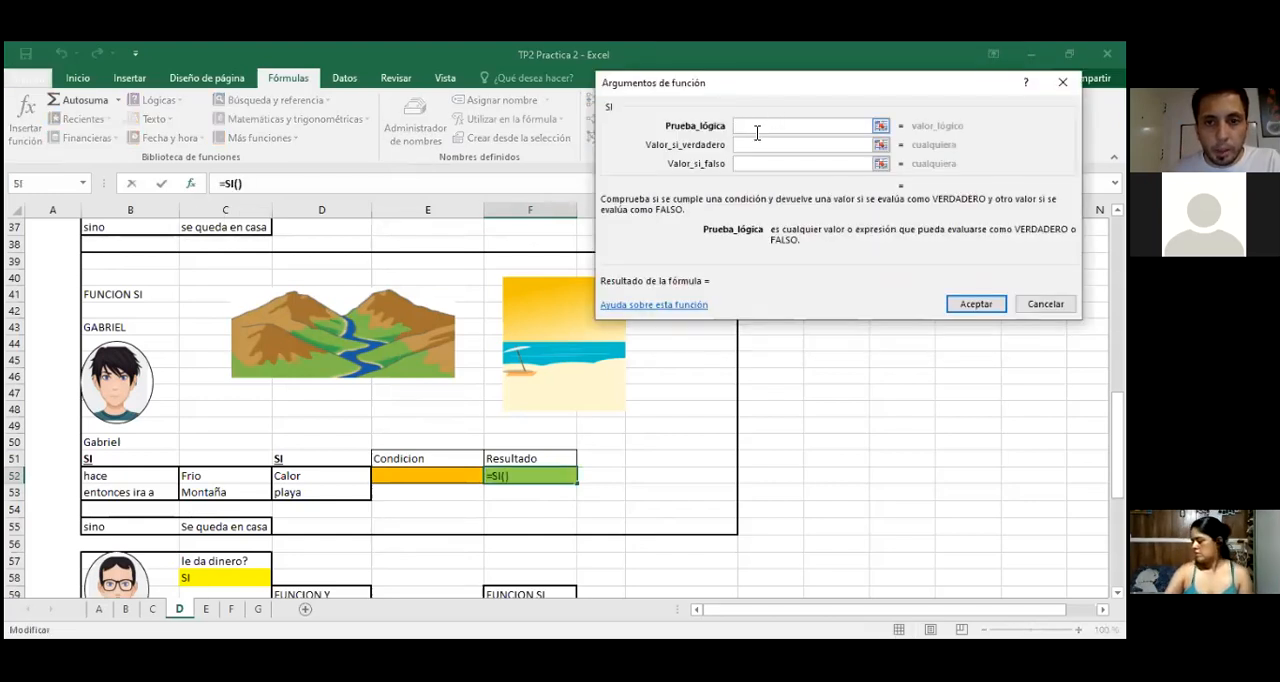
click(449, 477)
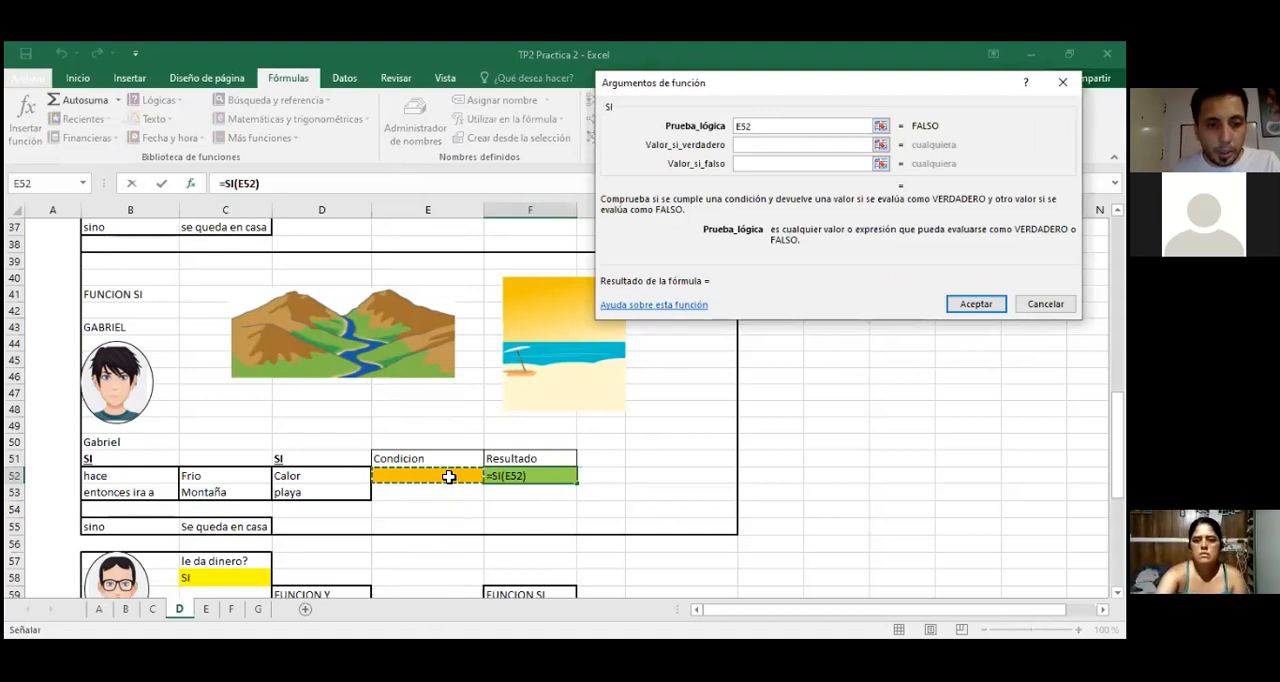
key(Escape)
text(frio)
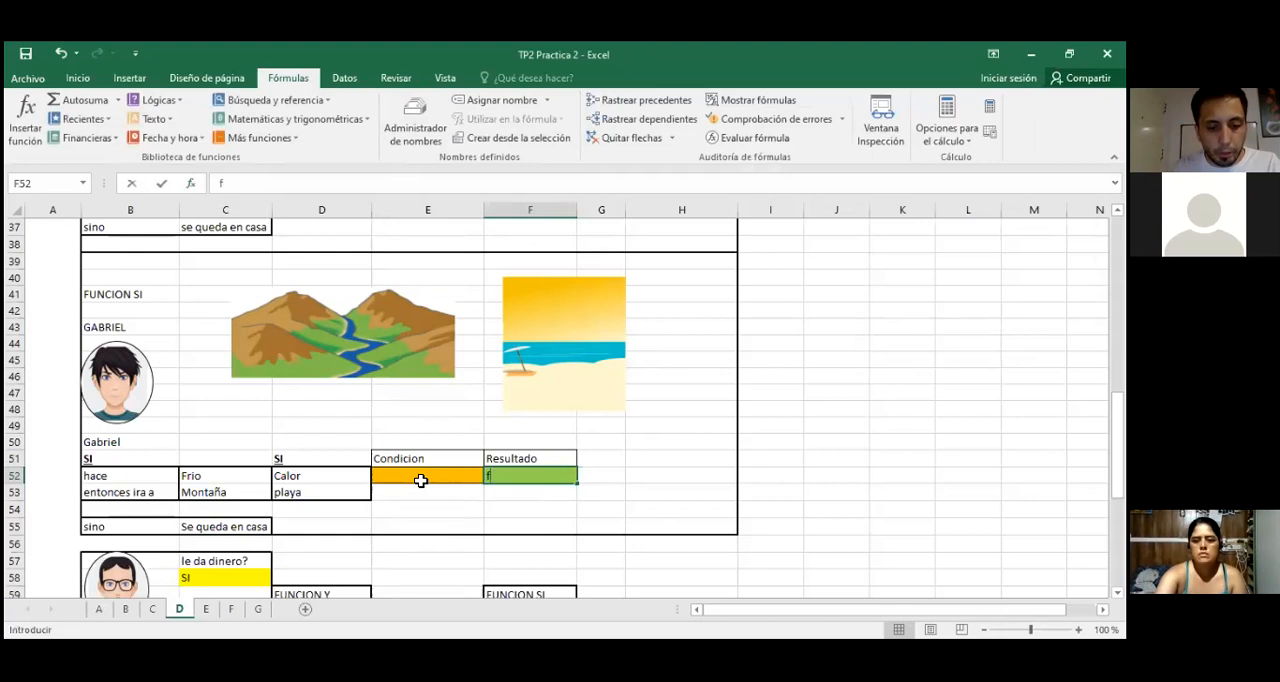
key(Escape)
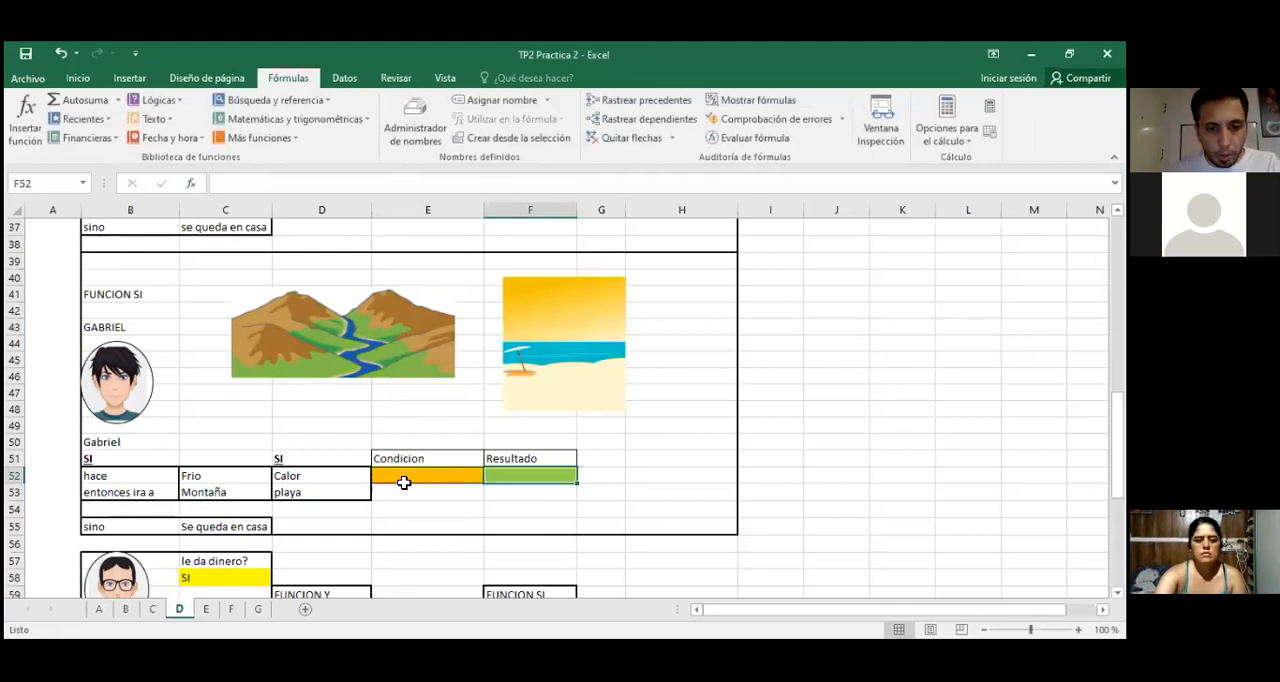
Step: Enter Frio in condition cell E52
click(415, 475)
text(frio)
key(BackSpace)
key(BackSpace)
key(BackSpace)
key(BackSpace)
text(Frio)
key(Return)
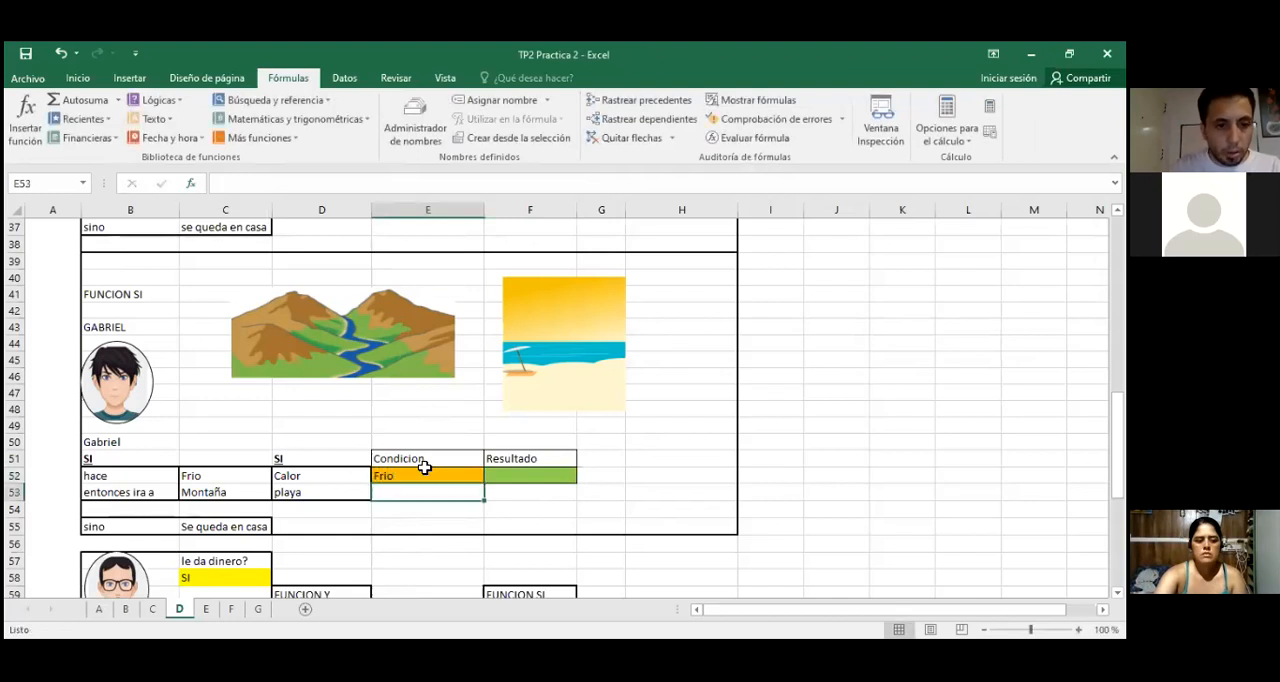
click(230, 488)
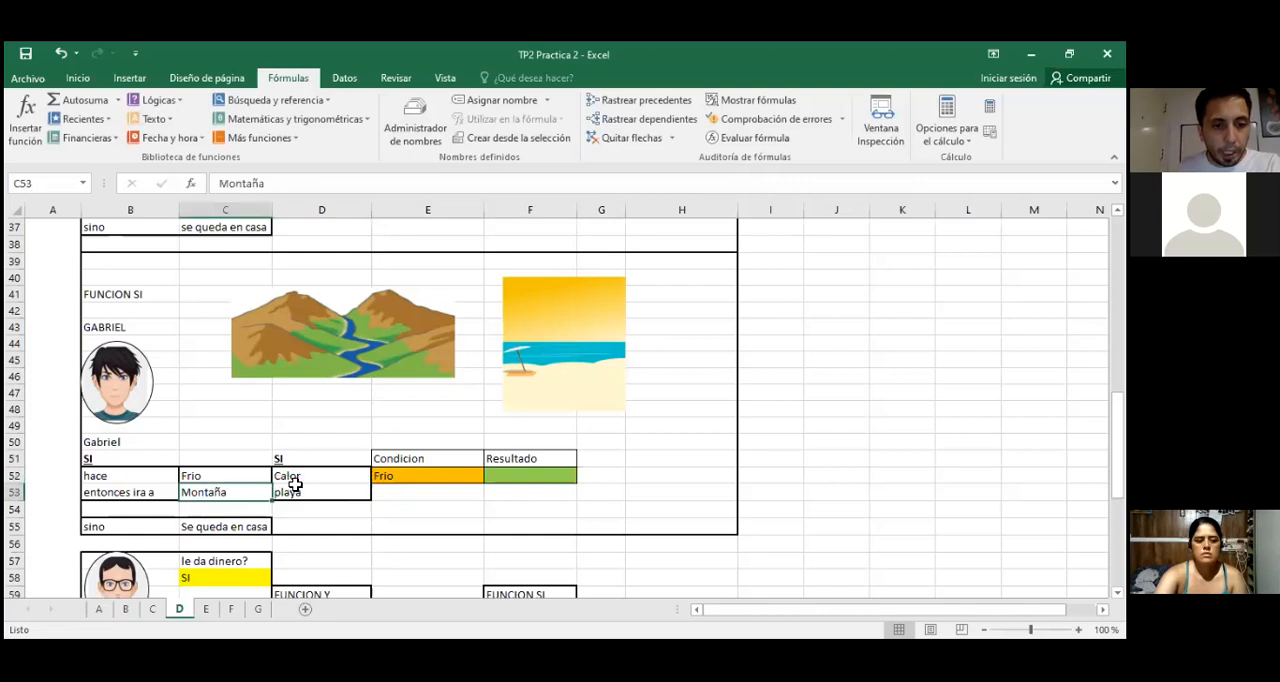
Step: Insert the SI function in result cell F52 with the logical test E52=C52
click(512, 475)
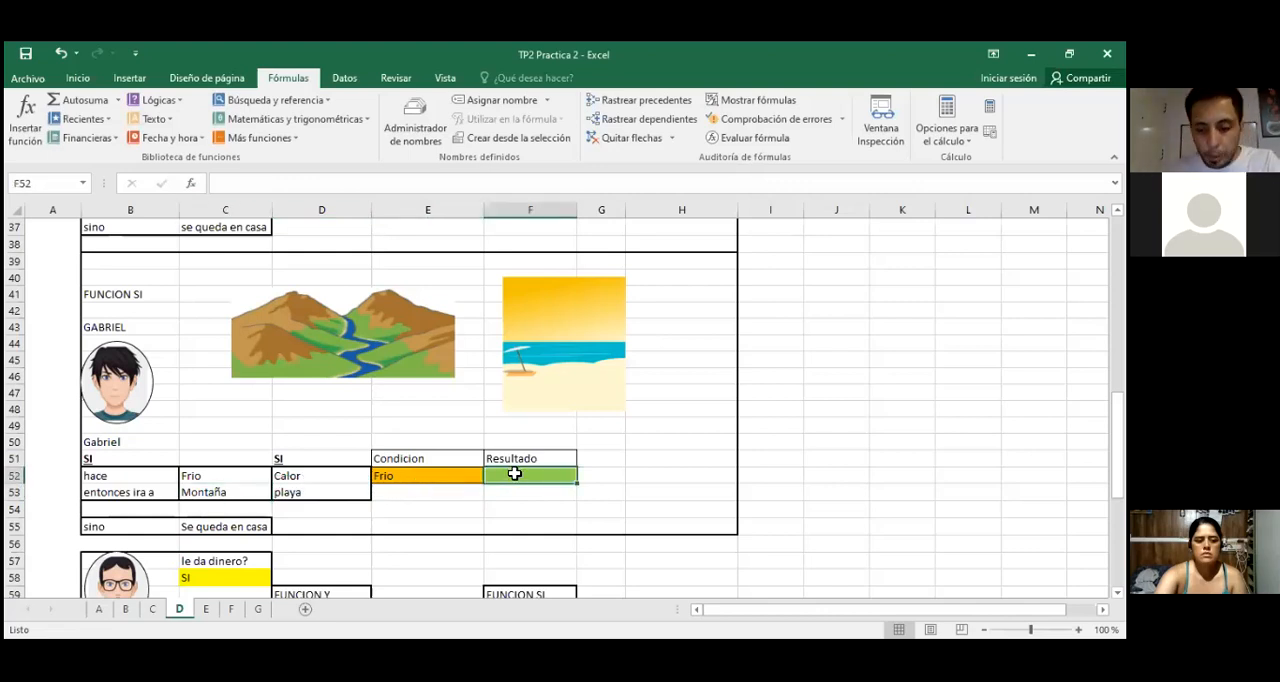
text(=)
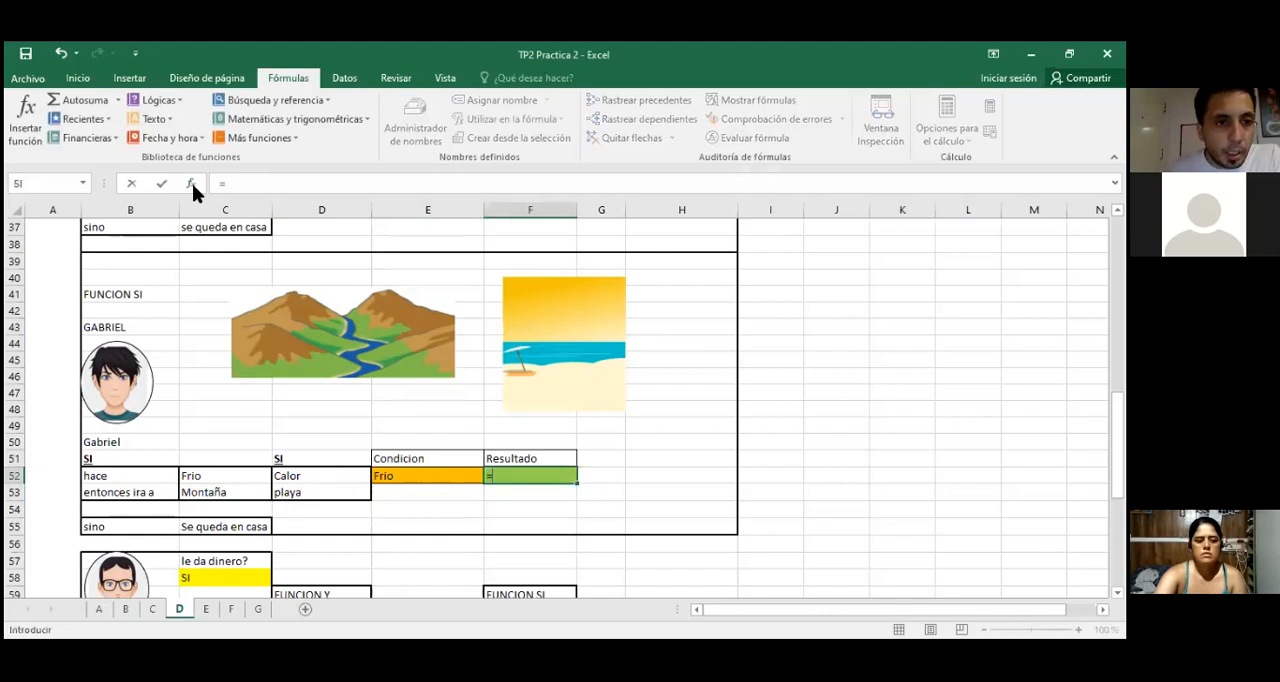
click(215, 183)
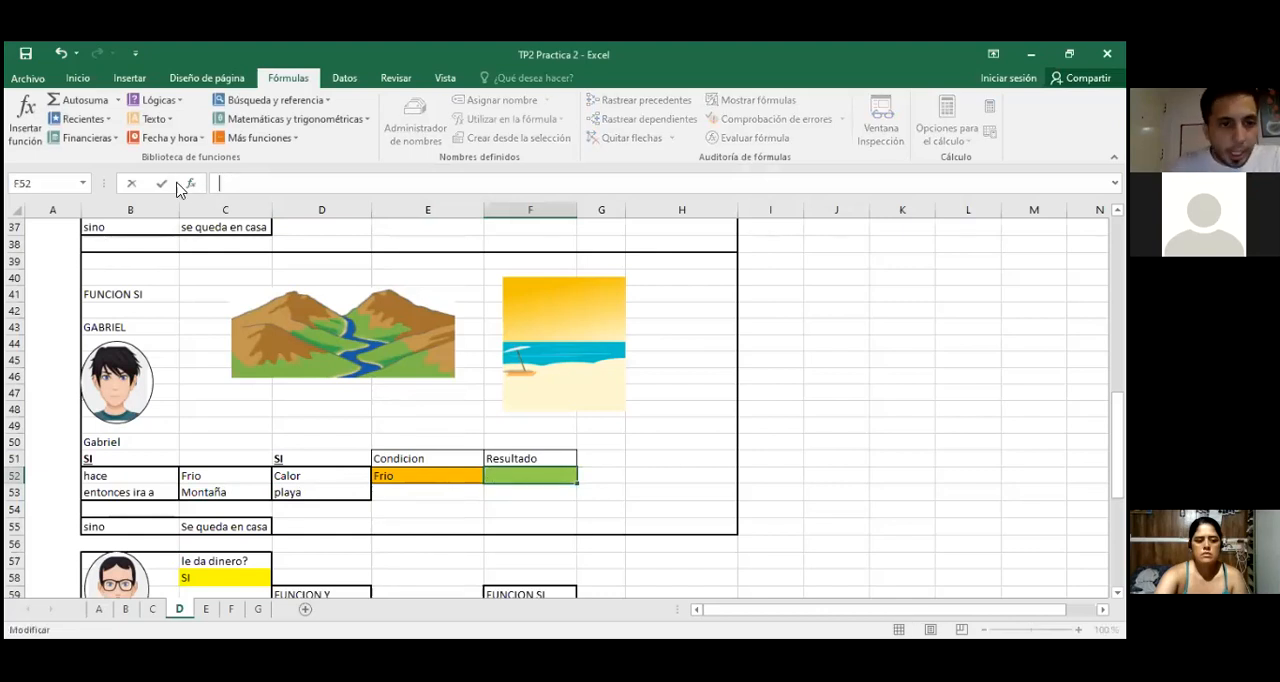
click(191, 183)
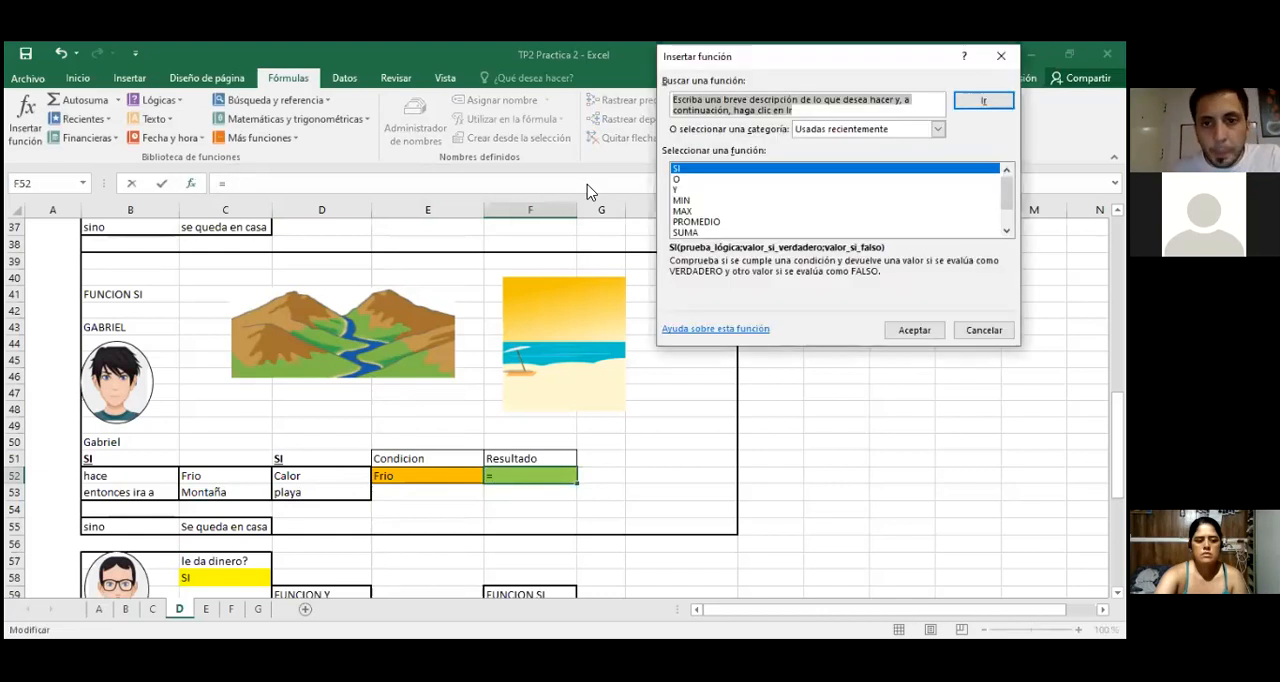
key(Return)
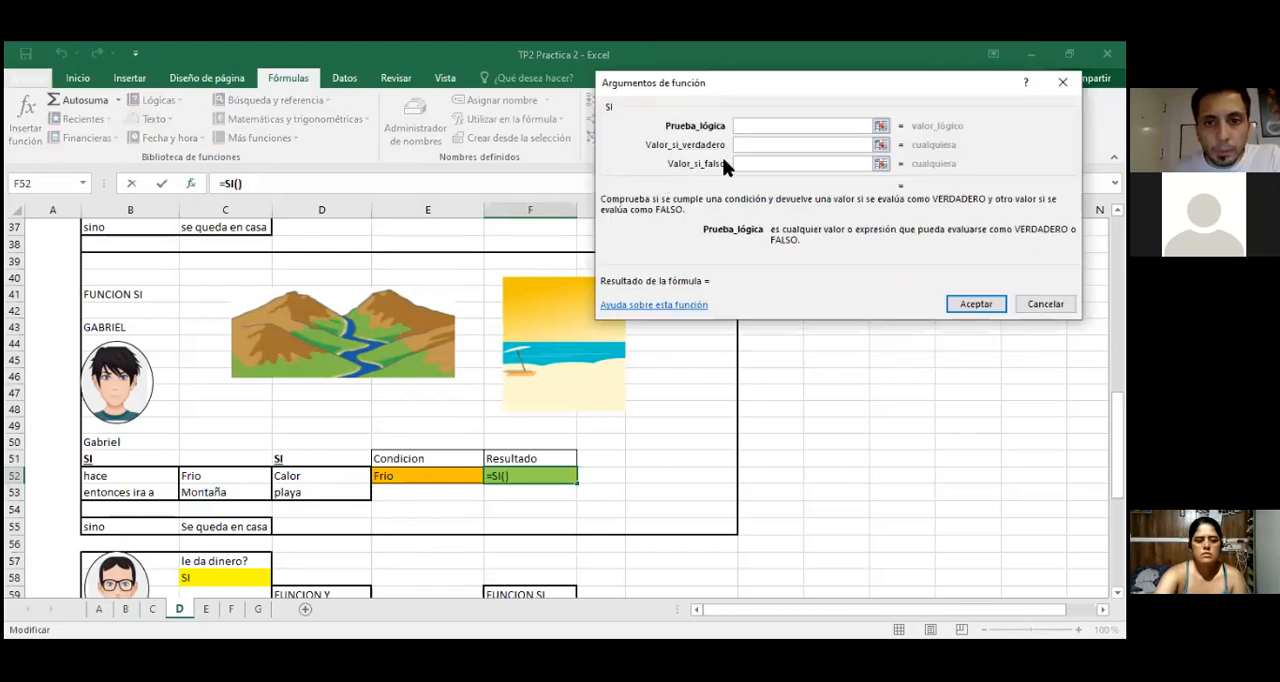
click(411, 480)
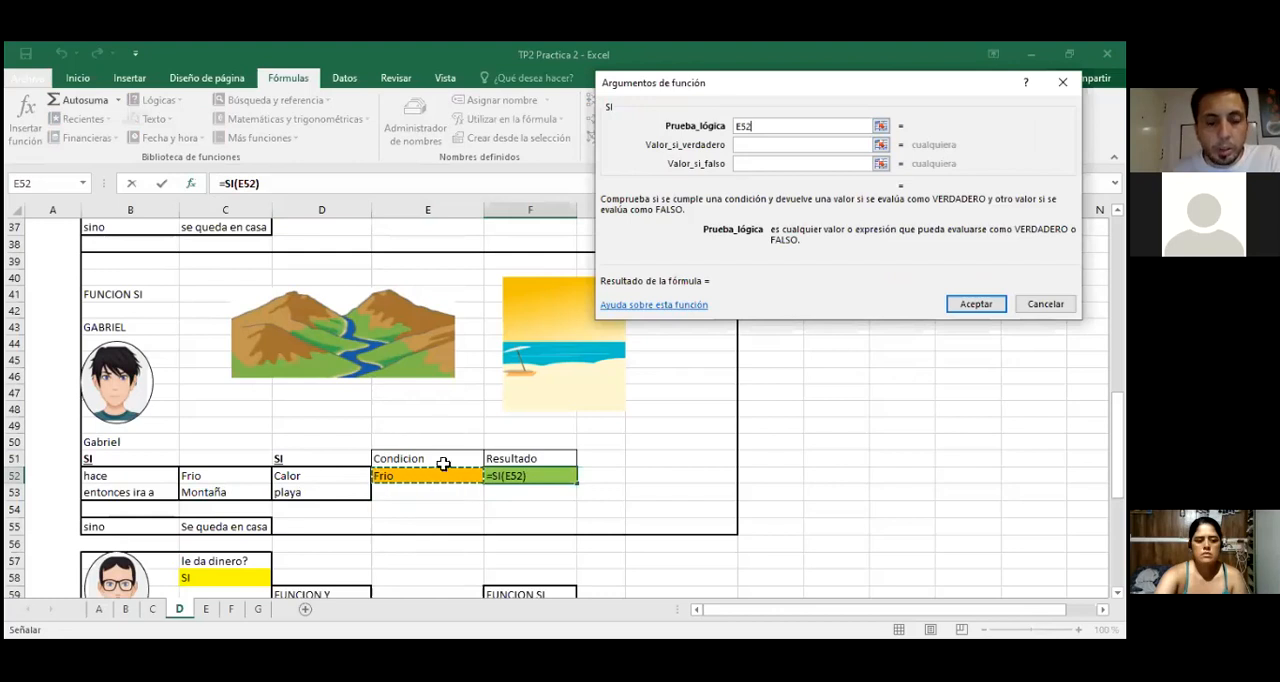
text(=)
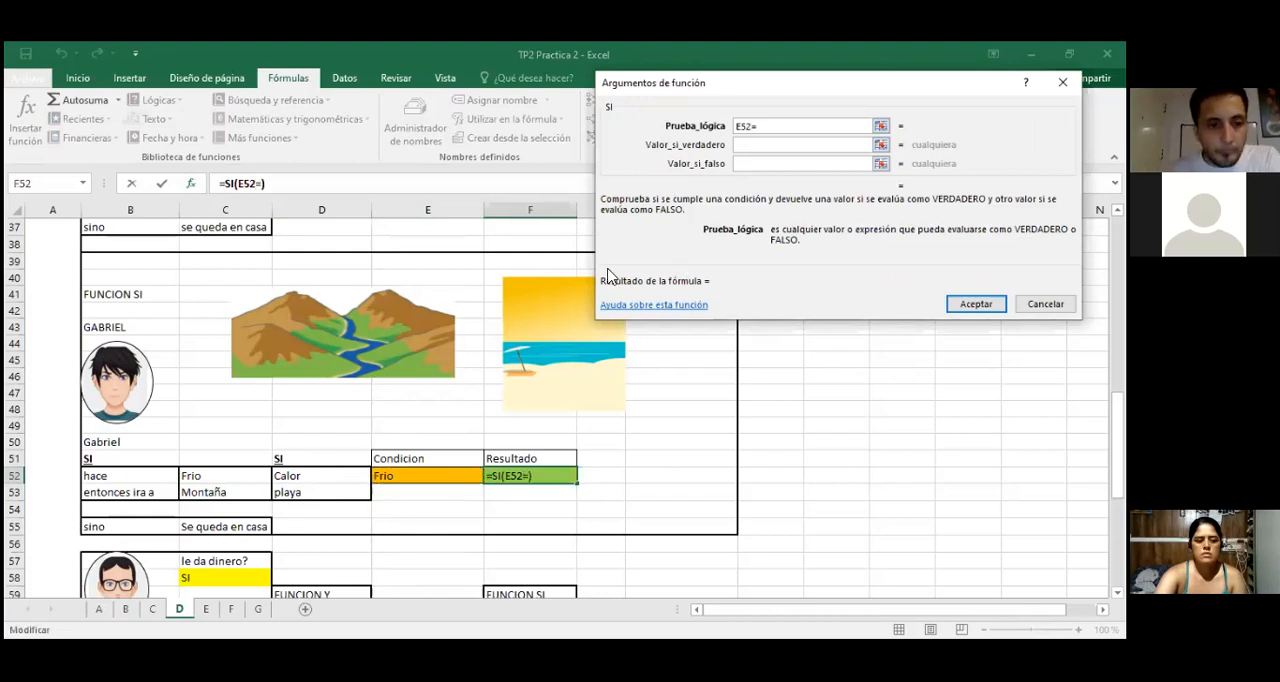
click(216, 476)
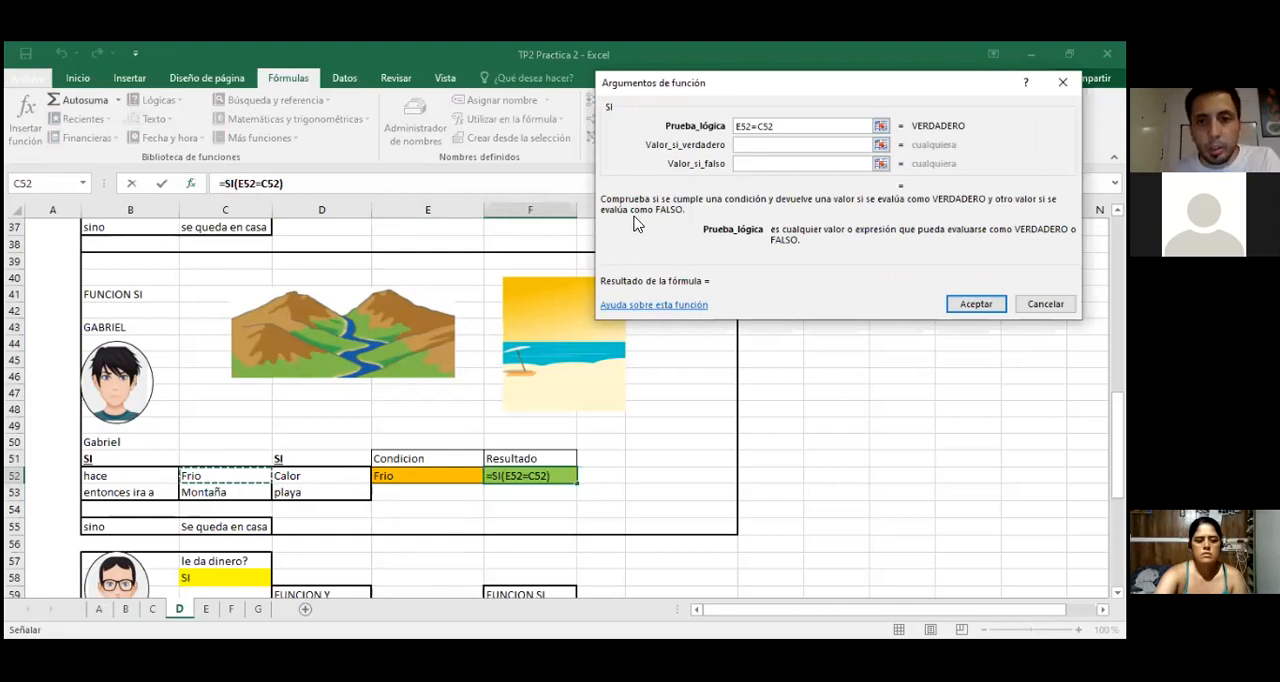
Step: Set the SI function's value if true to C53 and its value if false to D53, and accept the formula
click(751, 146)
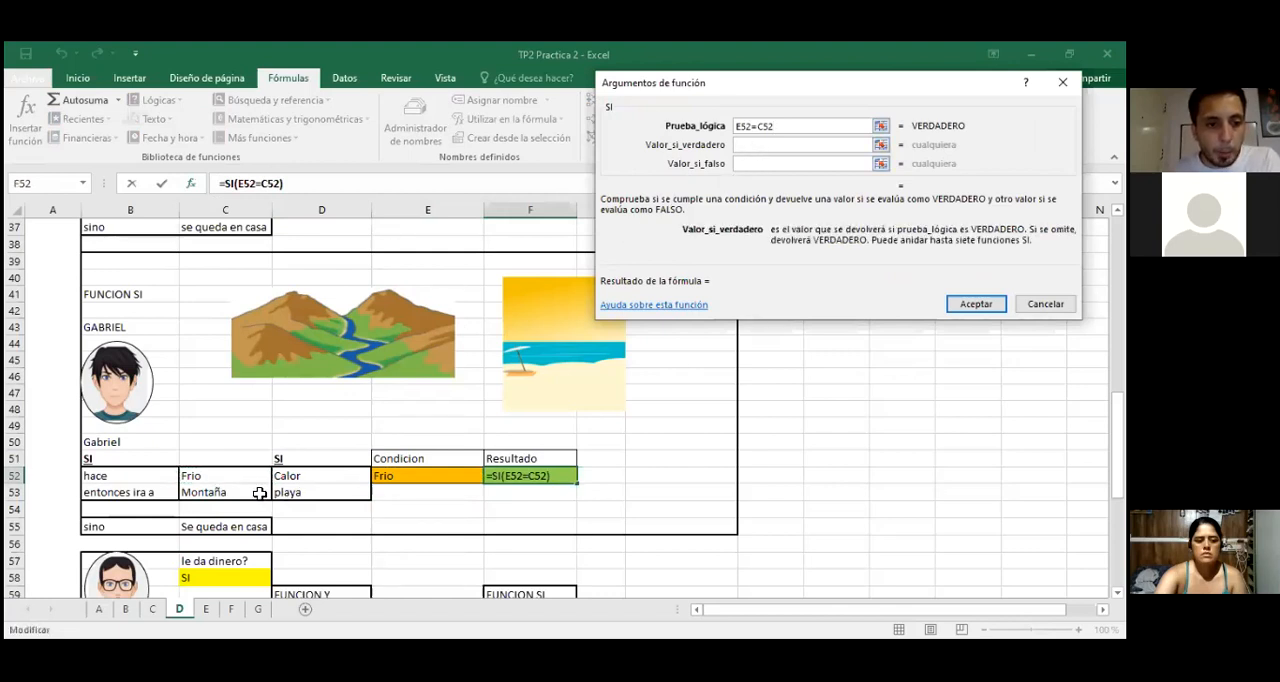
click(230, 495)
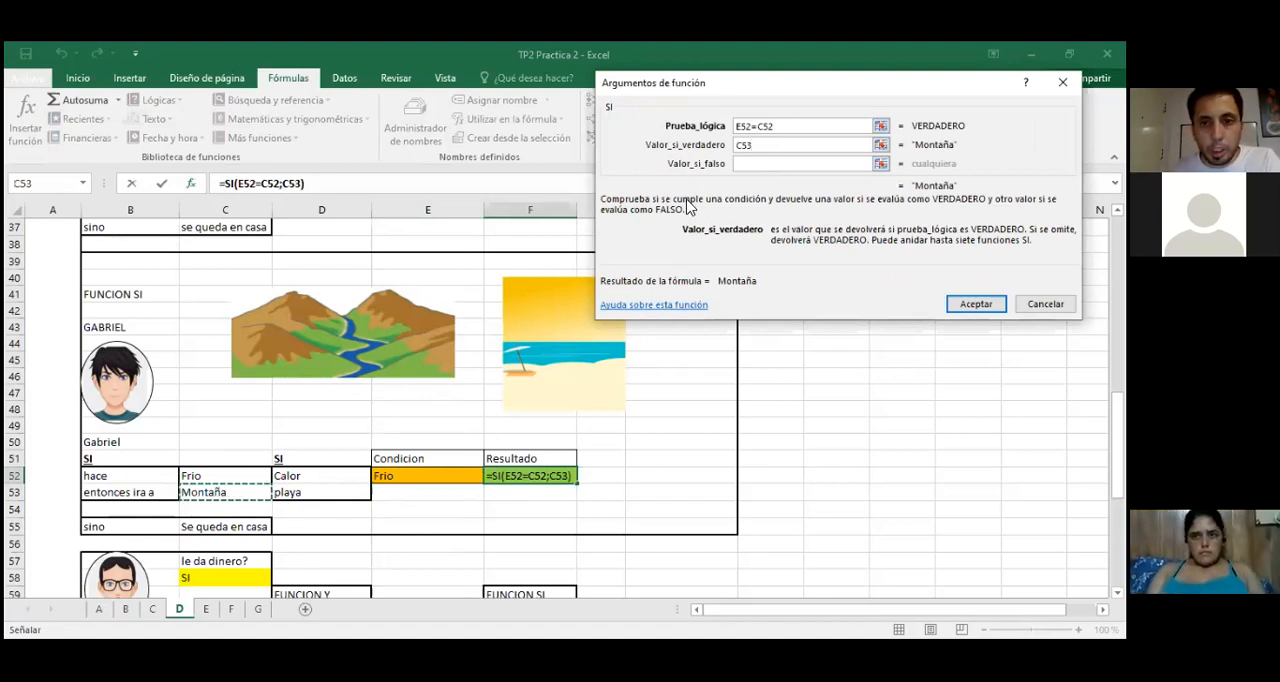
key(Tab)
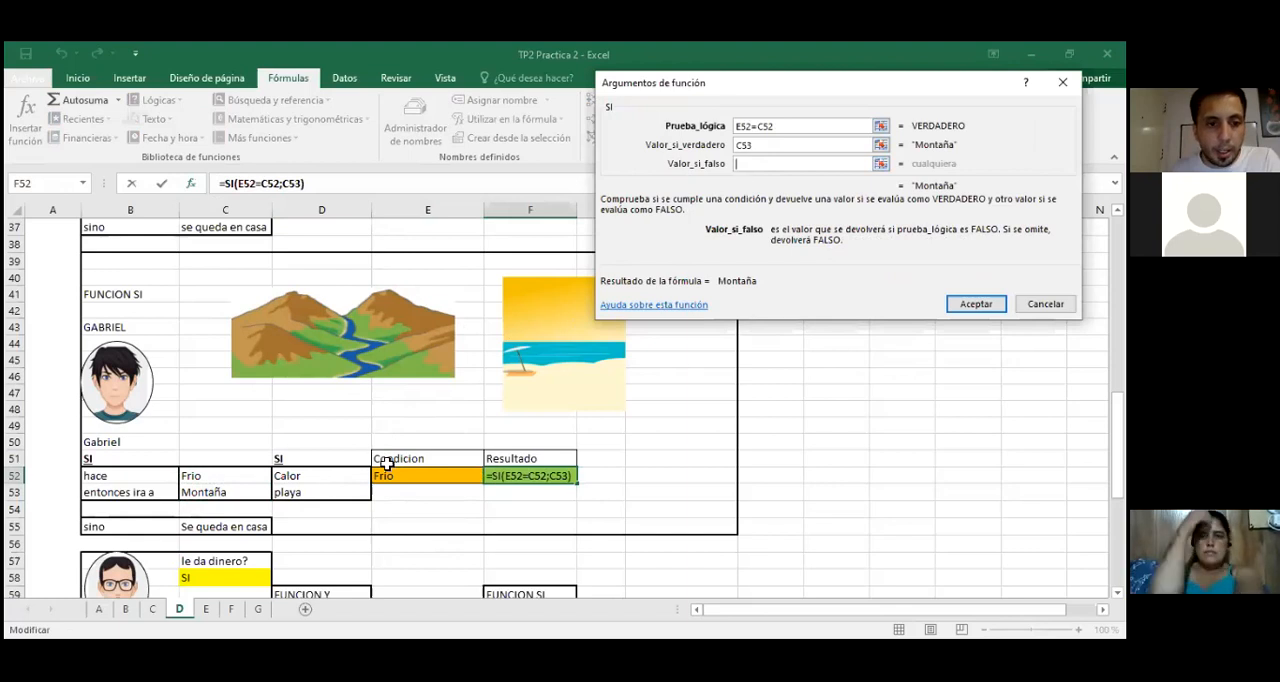
click(292, 491)
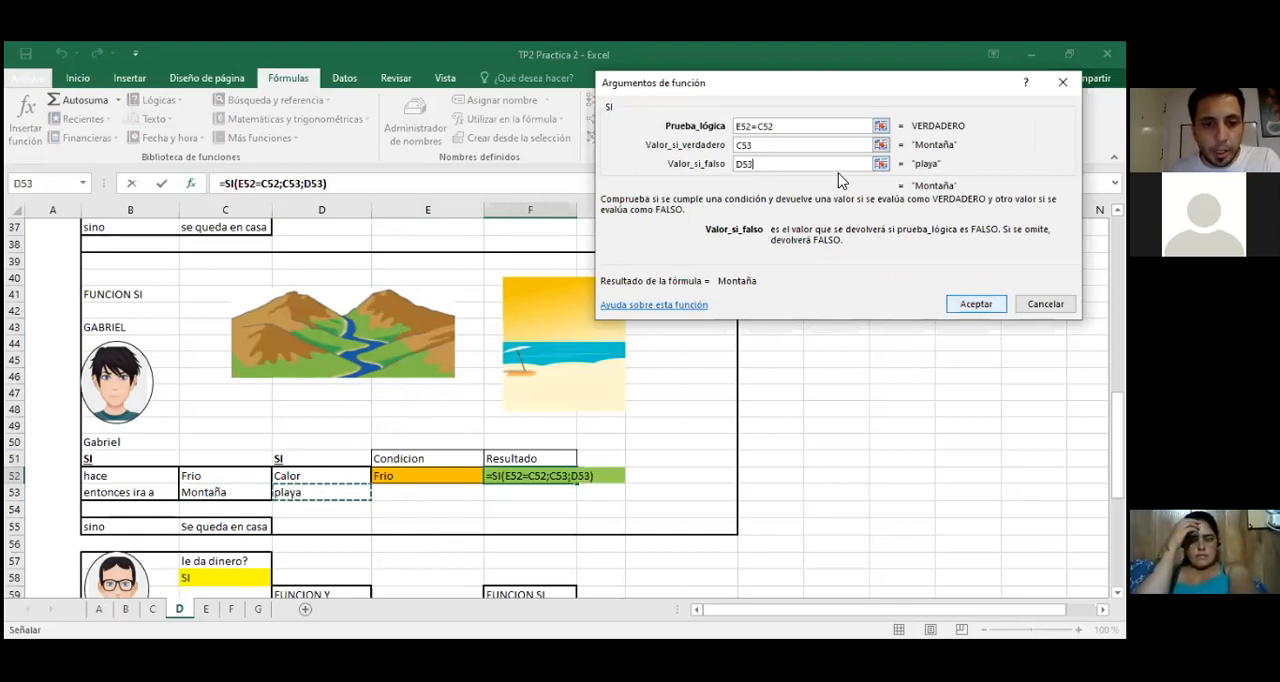
key(Return)
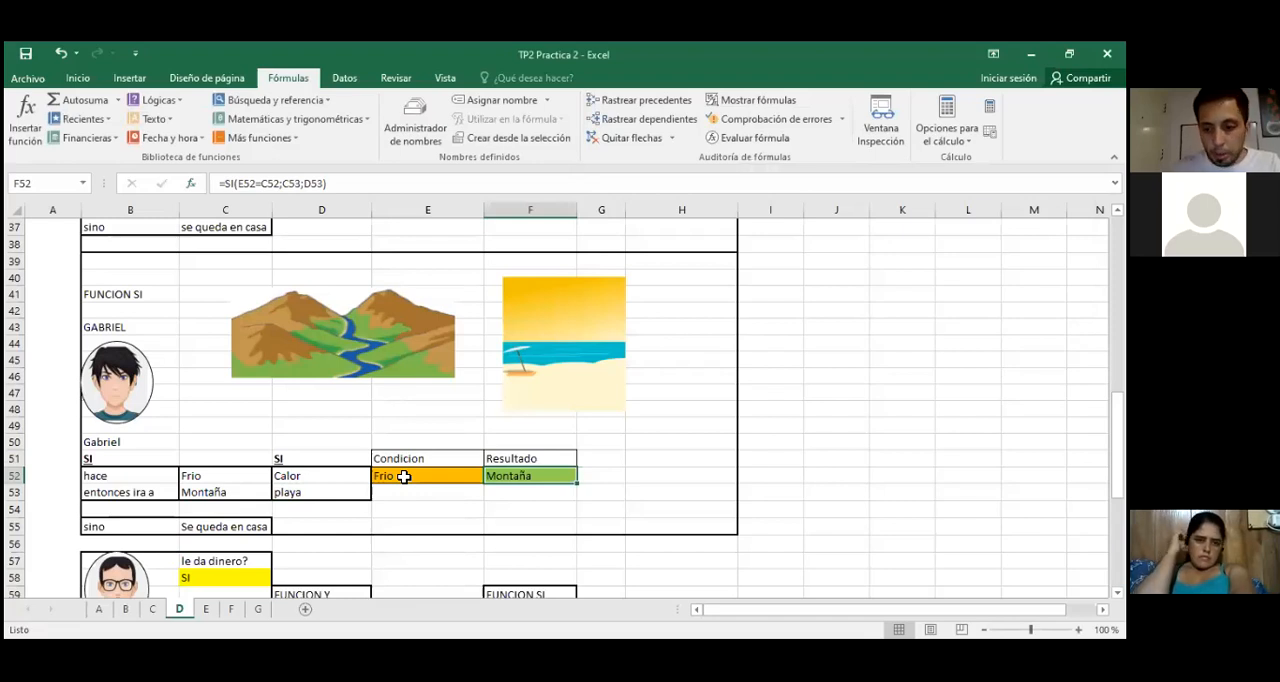
Step: Test F52's simple SI formula with an empty condition by clearing E52, and undo the deletion to restore Frio
key(Delete)
key(ctrl+z)
click(443, 478)
key(Delete)
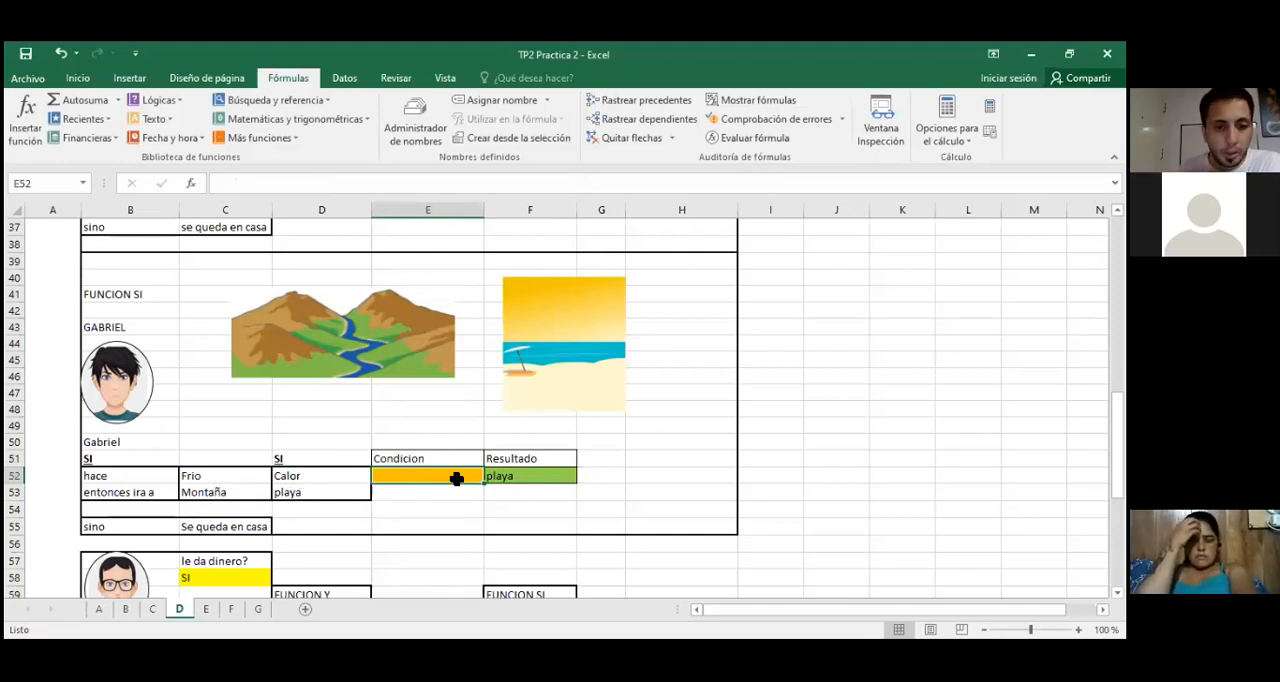
click(522, 478)
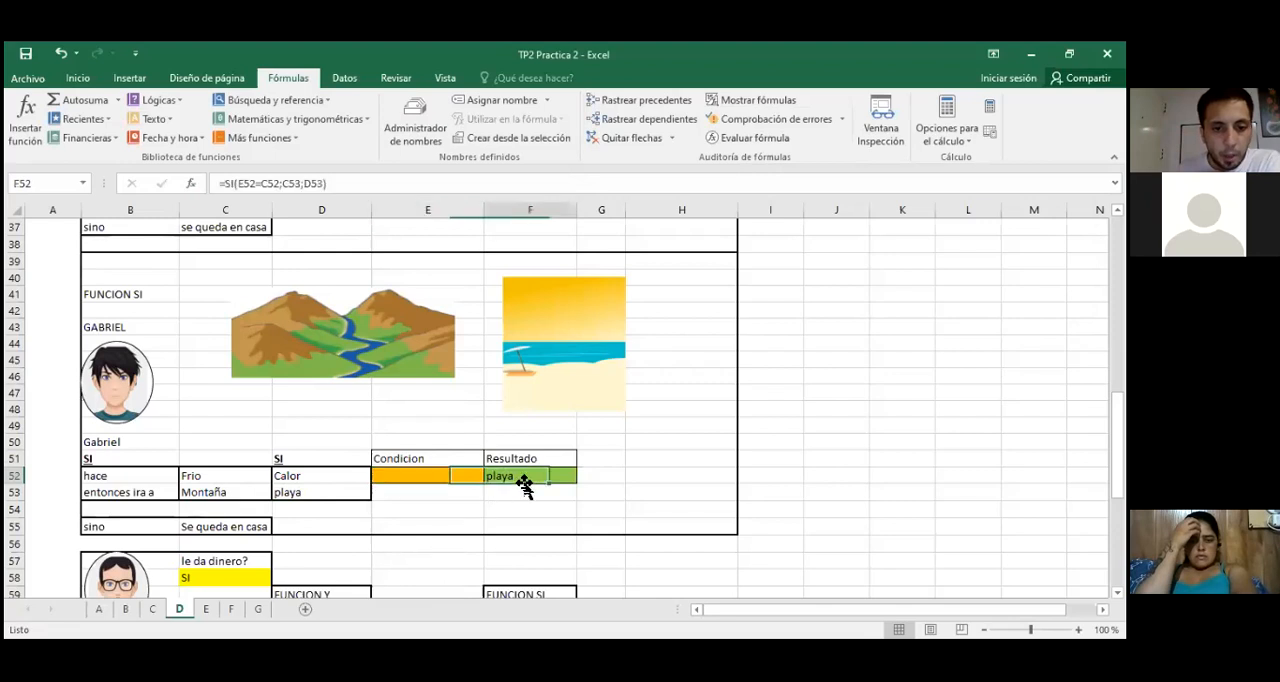
click(428, 478)
key(ctrl+z)
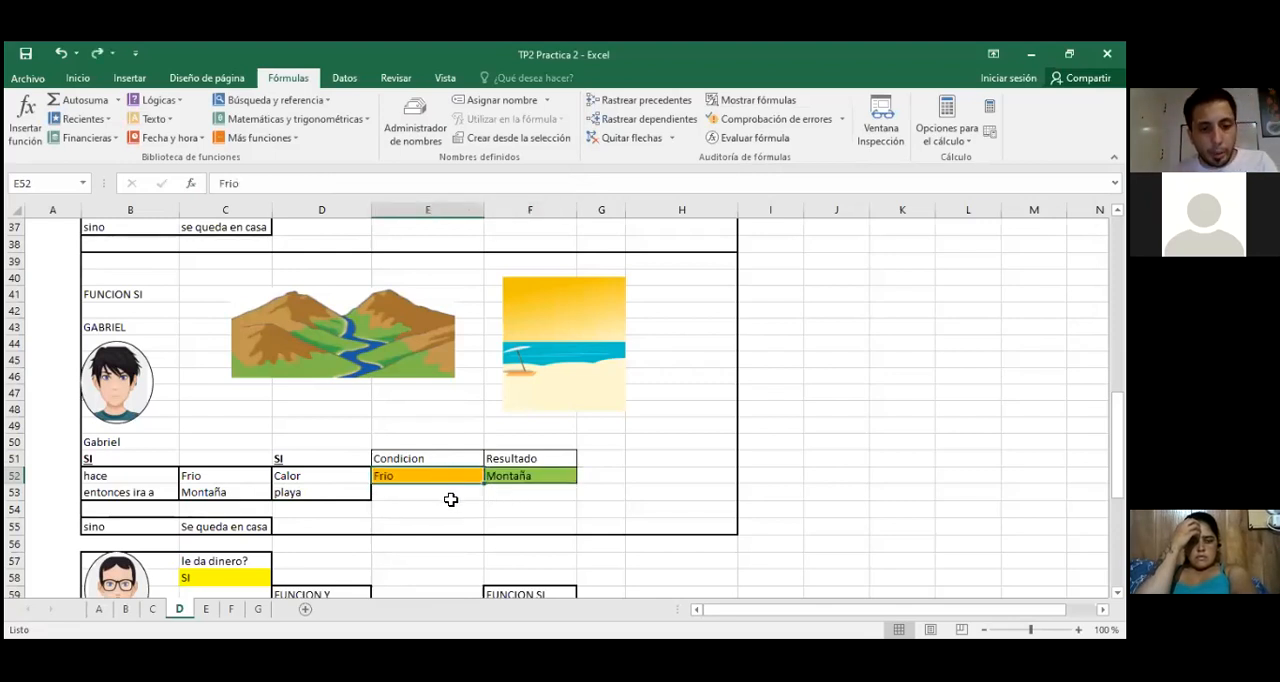
Step: Replace F52's formula with a new SI function using the logical test E52=C52 and value if true C53
click(535, 482)
key(Delete)
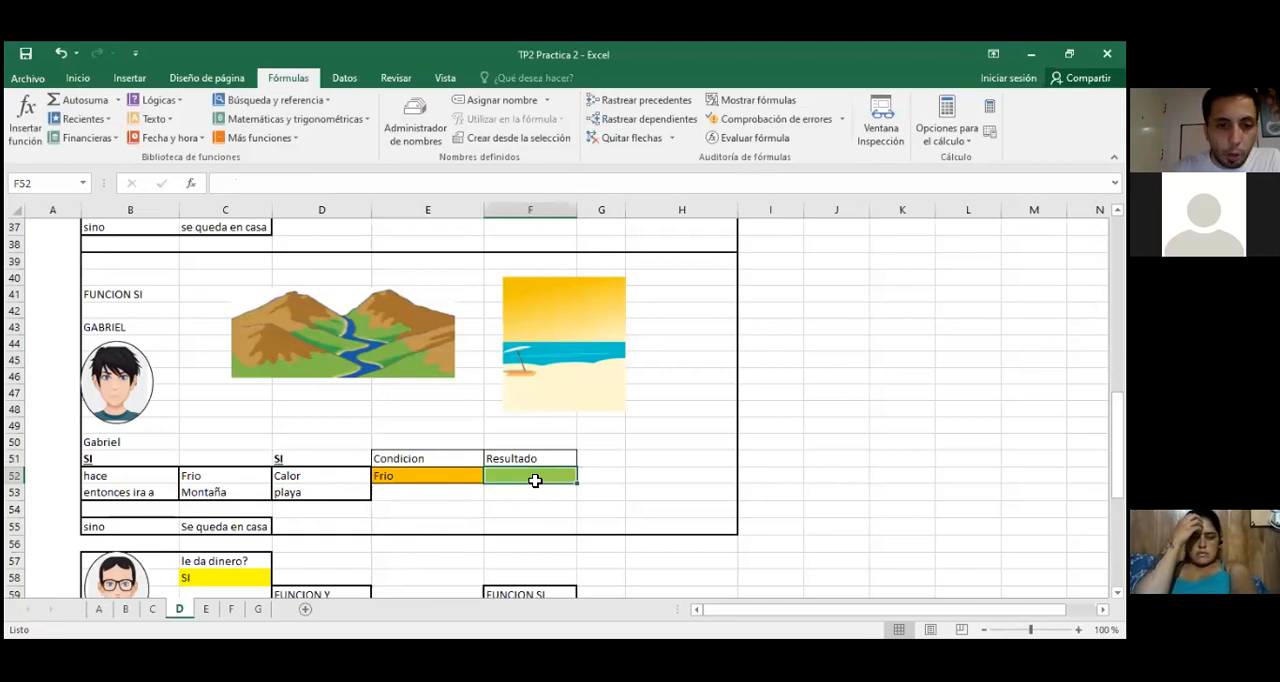
click(192, 183)
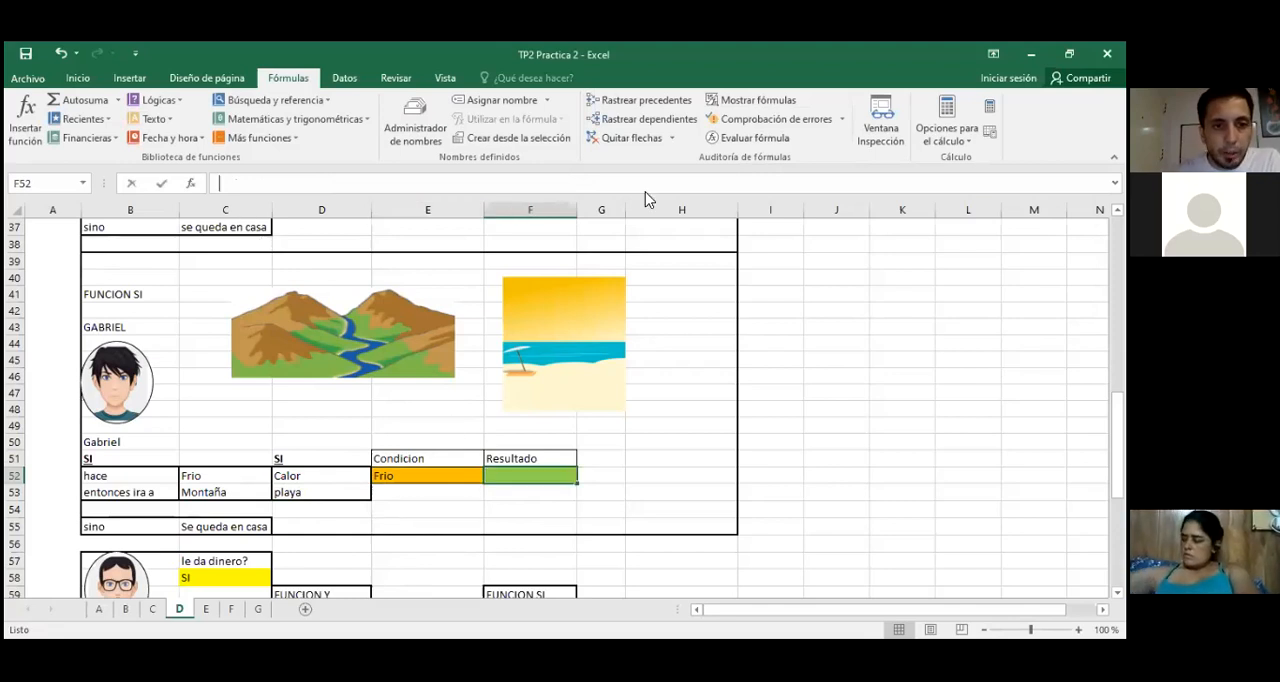
key(Return)
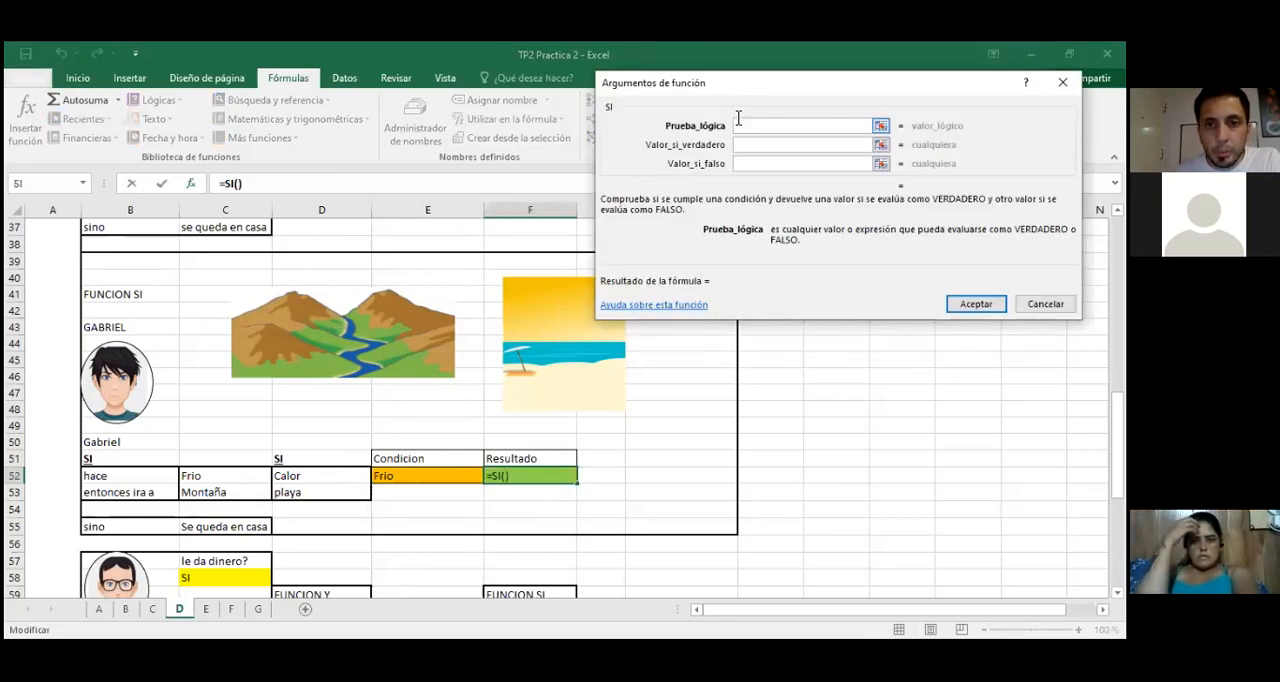
click(447, 474)
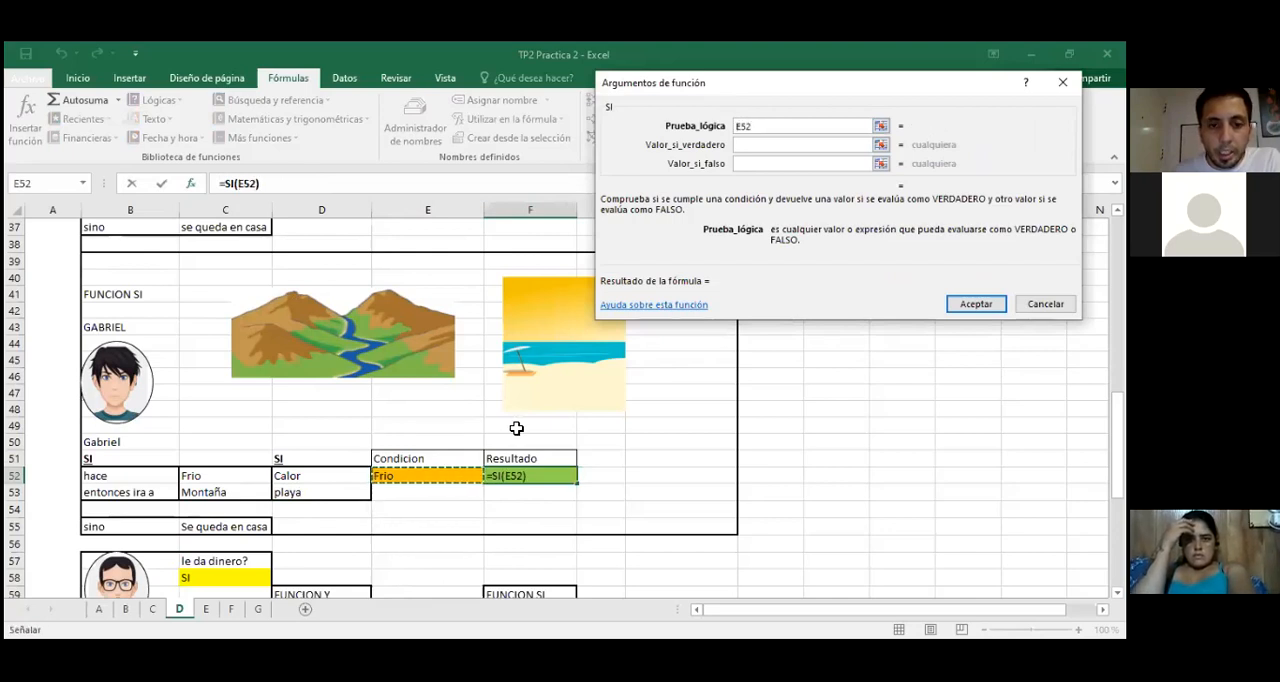
text(=)
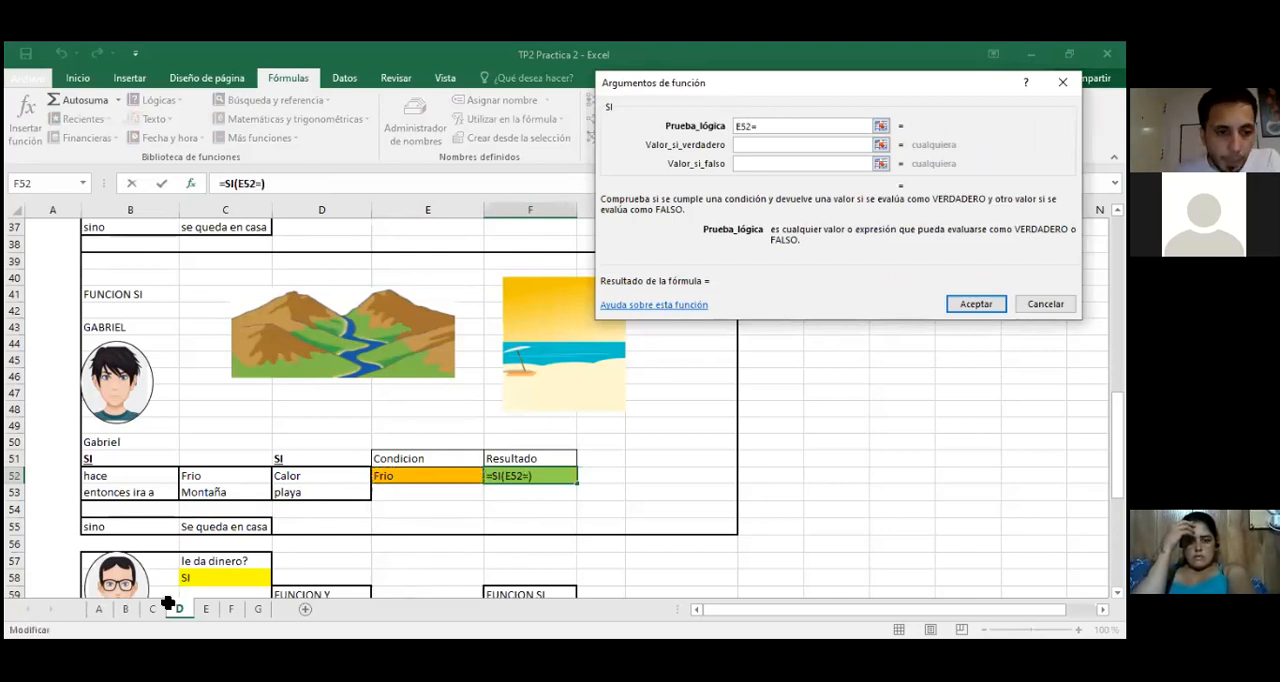
click(215, 478)
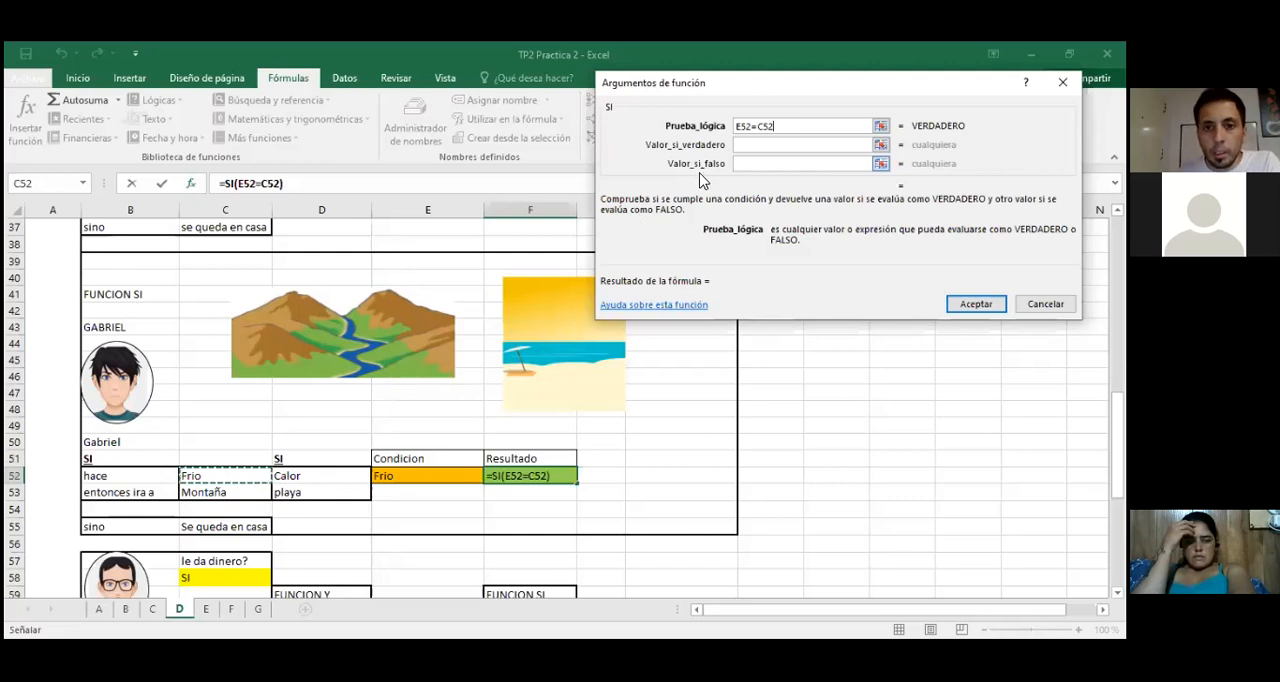
click(759, 143)
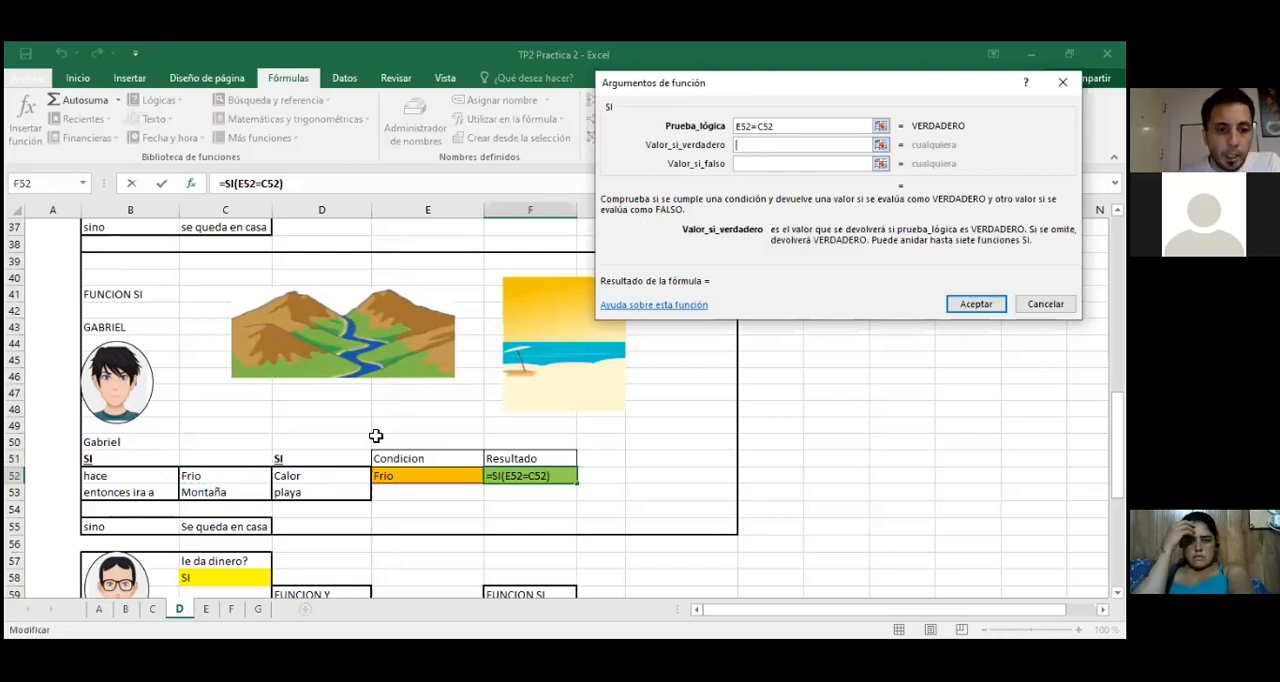
click(214, 496)
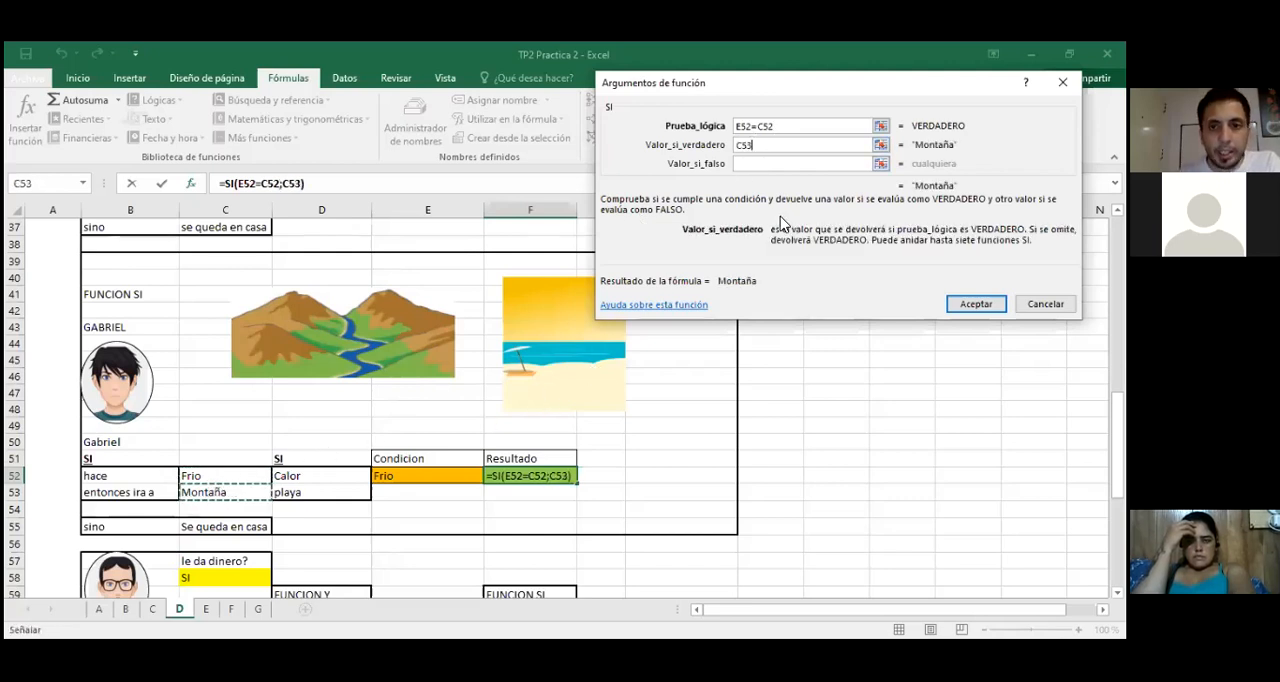
Step: Nest a second SI function, chosen from the full function list, as the value if false of F52's outer SI
click(755, 166)
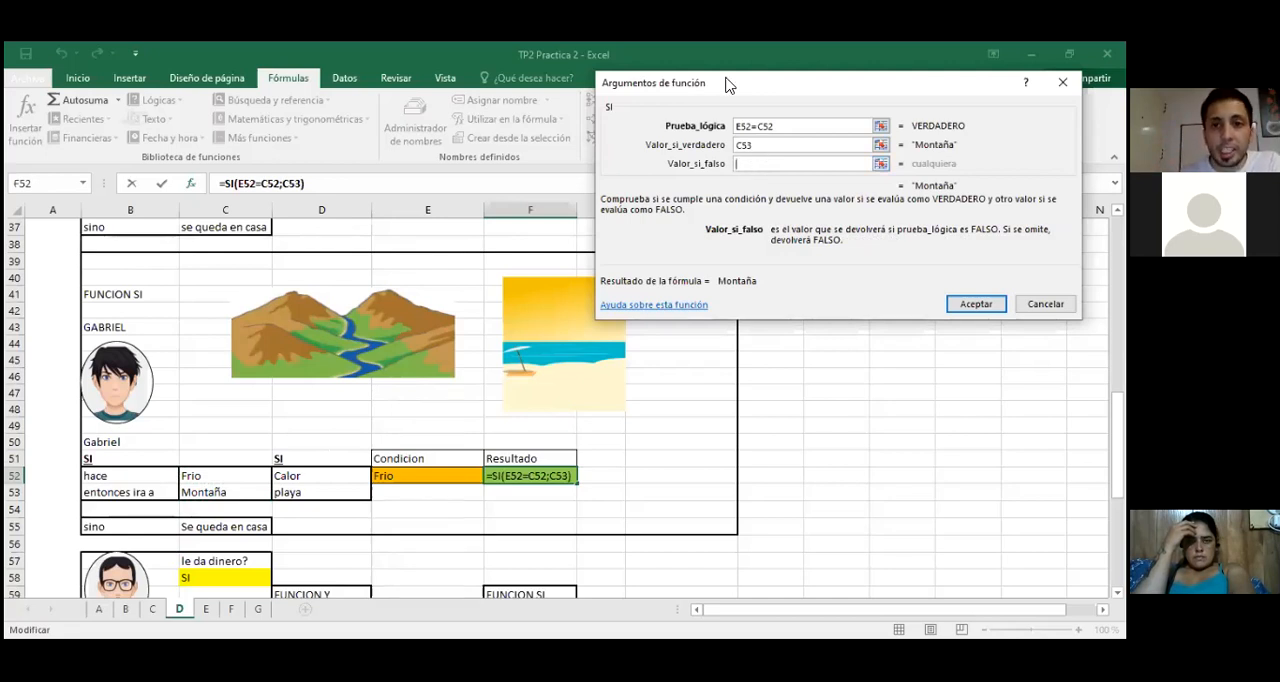
drag(711, 86, 633, 90)
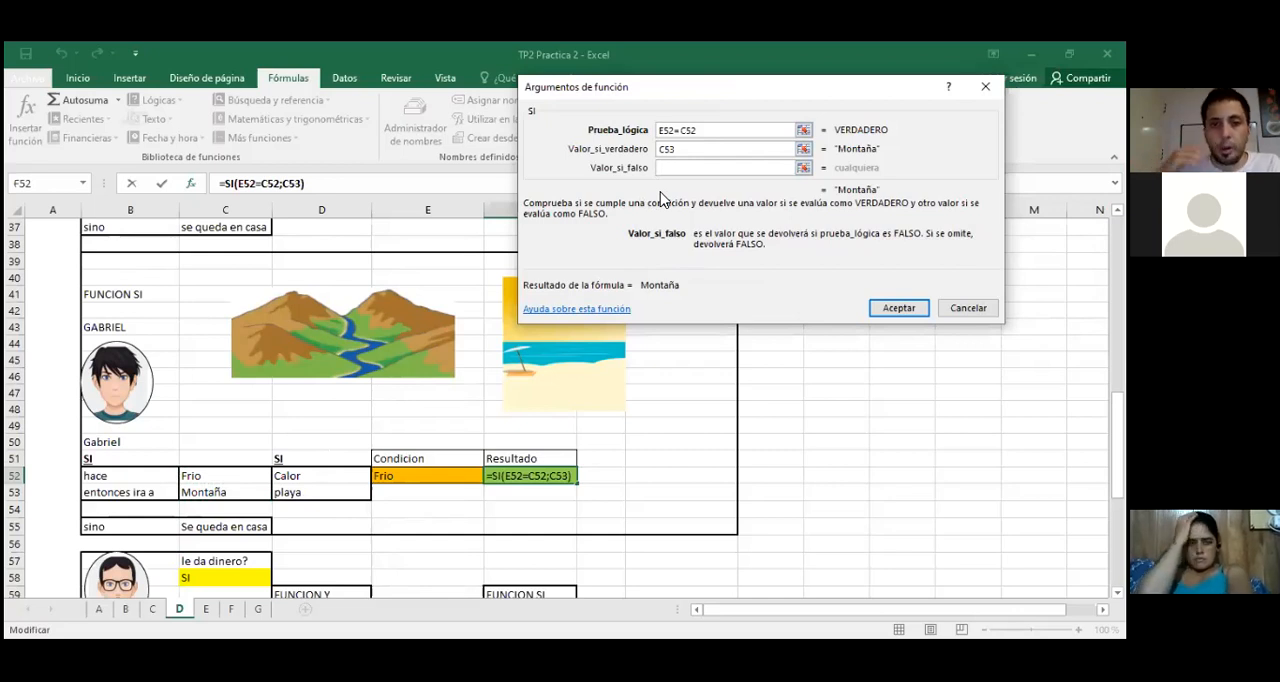
click(693, 148)
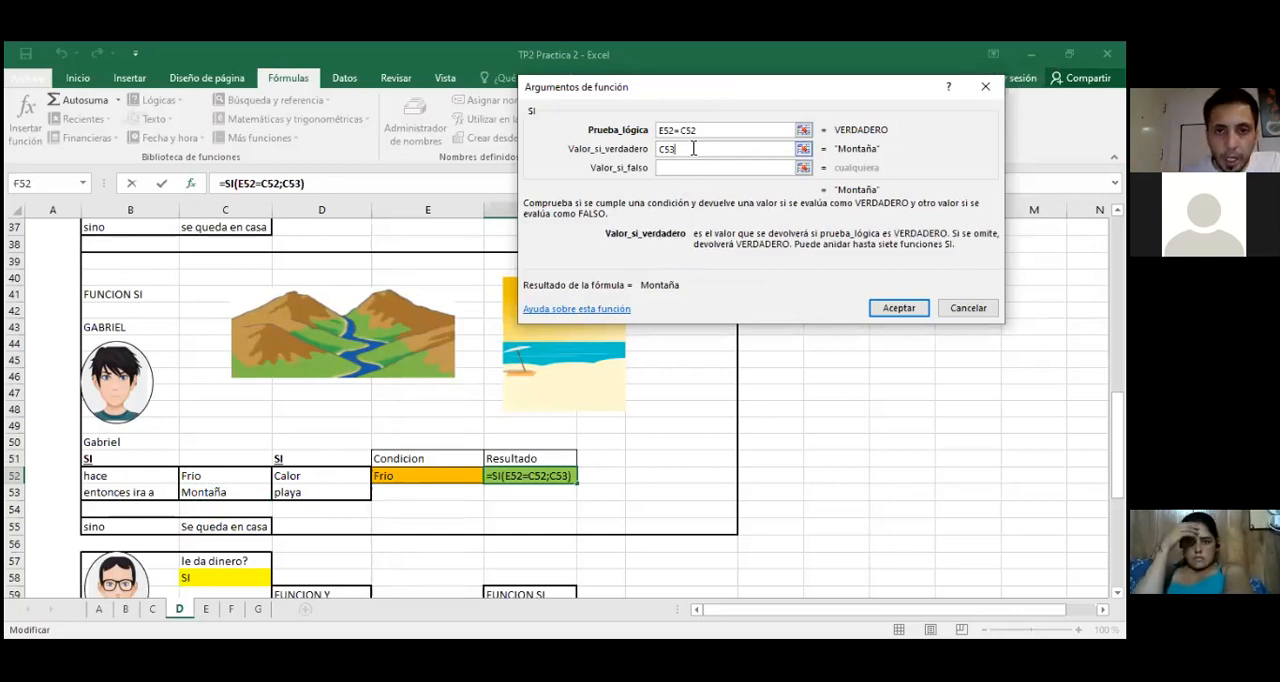
click(687, 167)
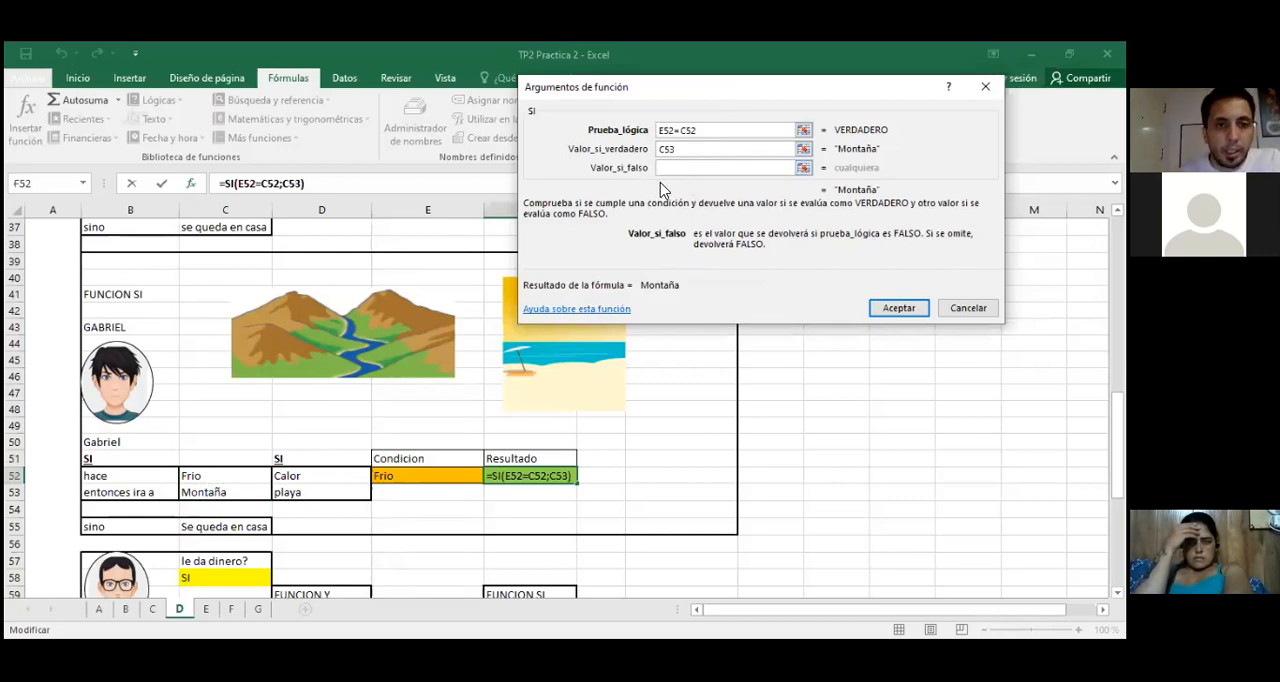
click(84, 186)
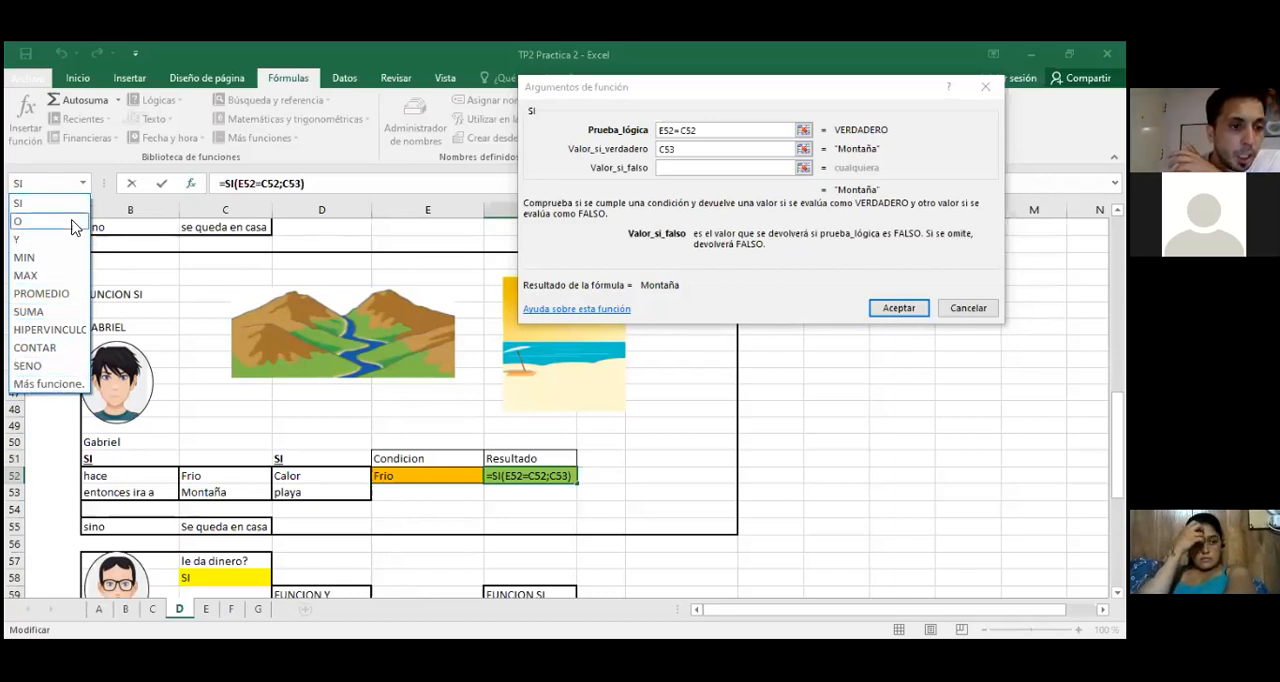
click(50, 384)
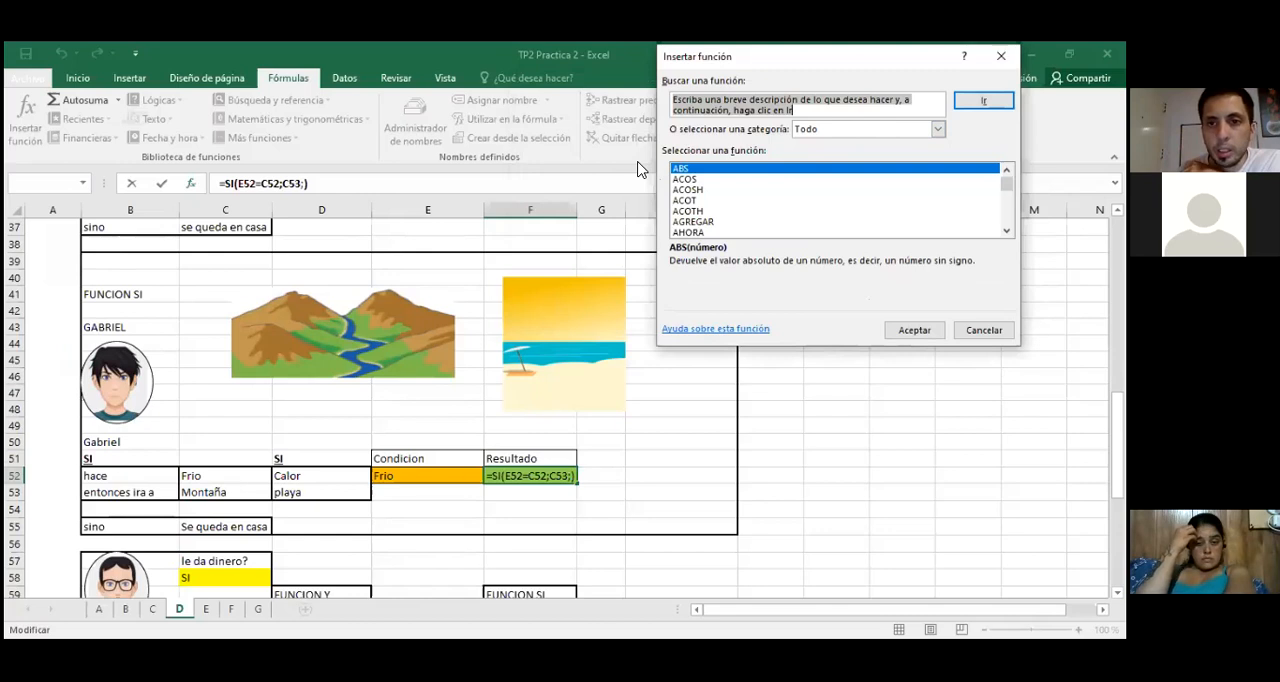
drag(800, 57, 454, 58)
drag(660, 189, 660, 220)
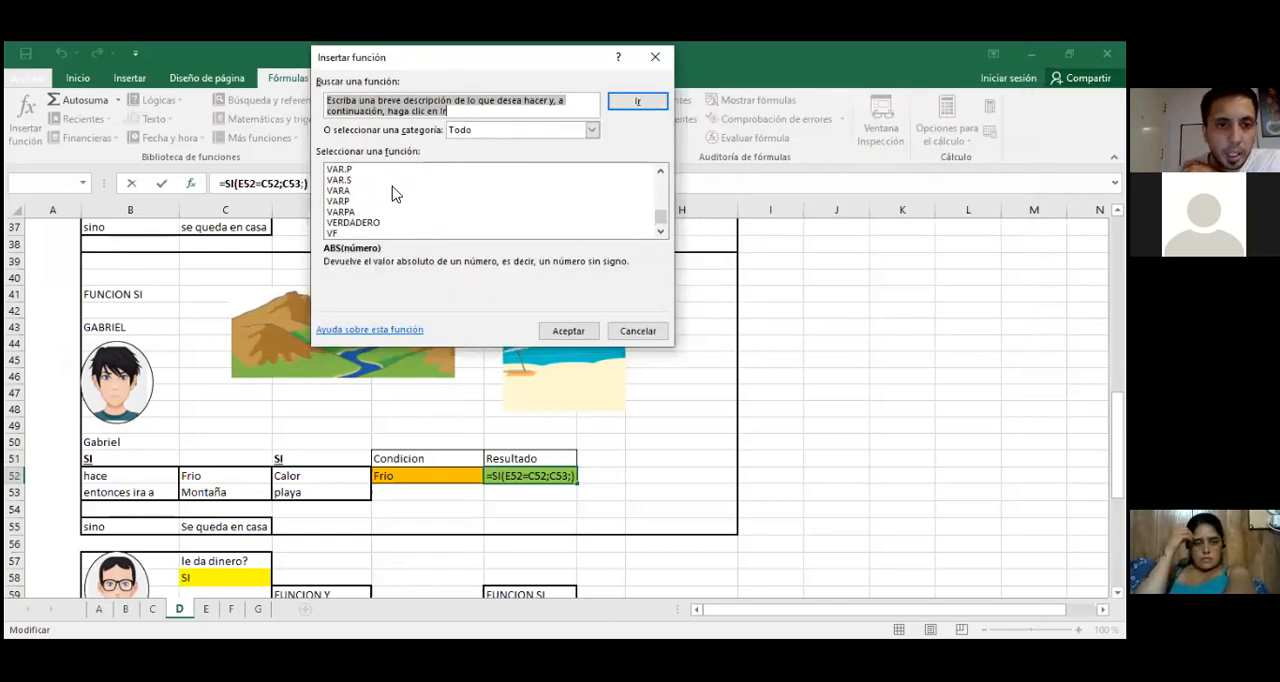
scroll(370, 212, up, 8)
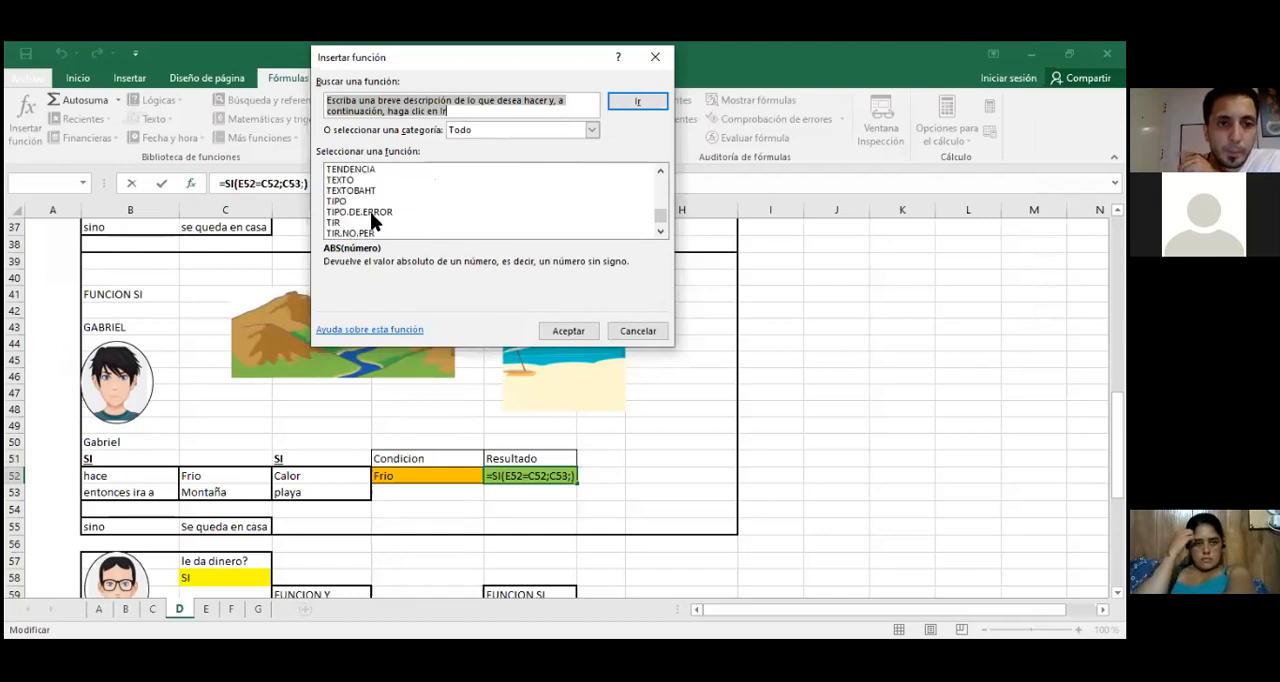
scroll(370, 212, up, 10)
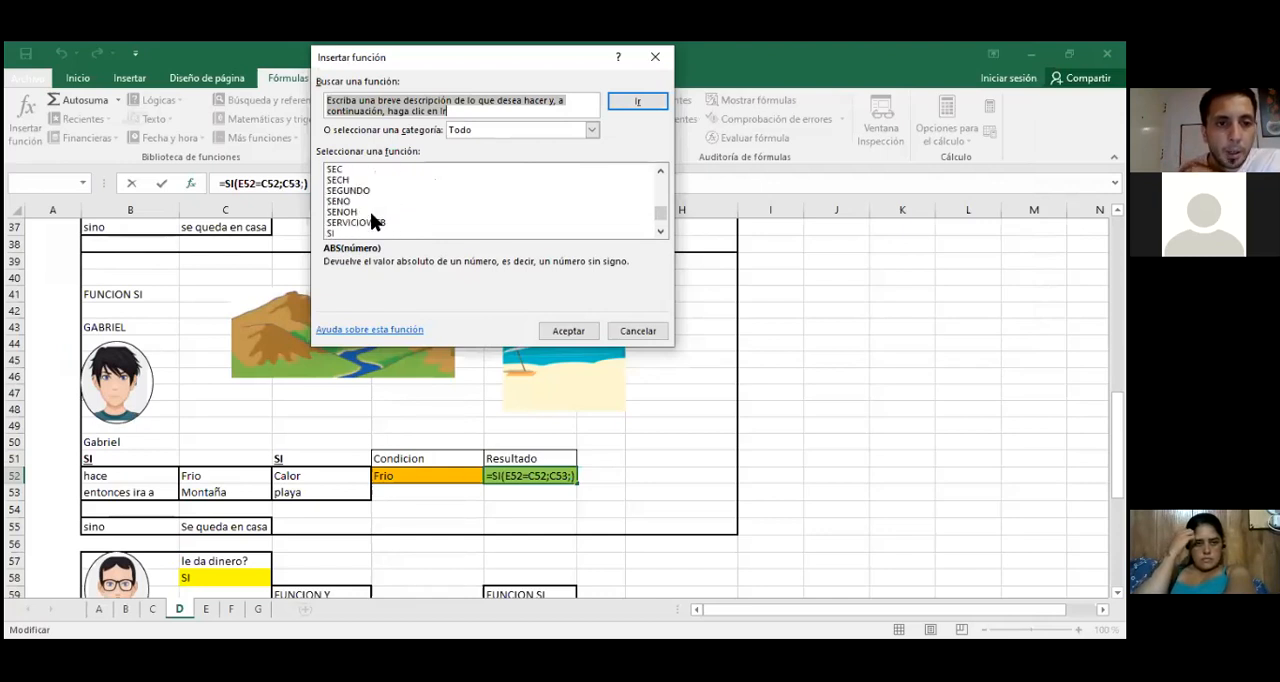
click(348, 231)
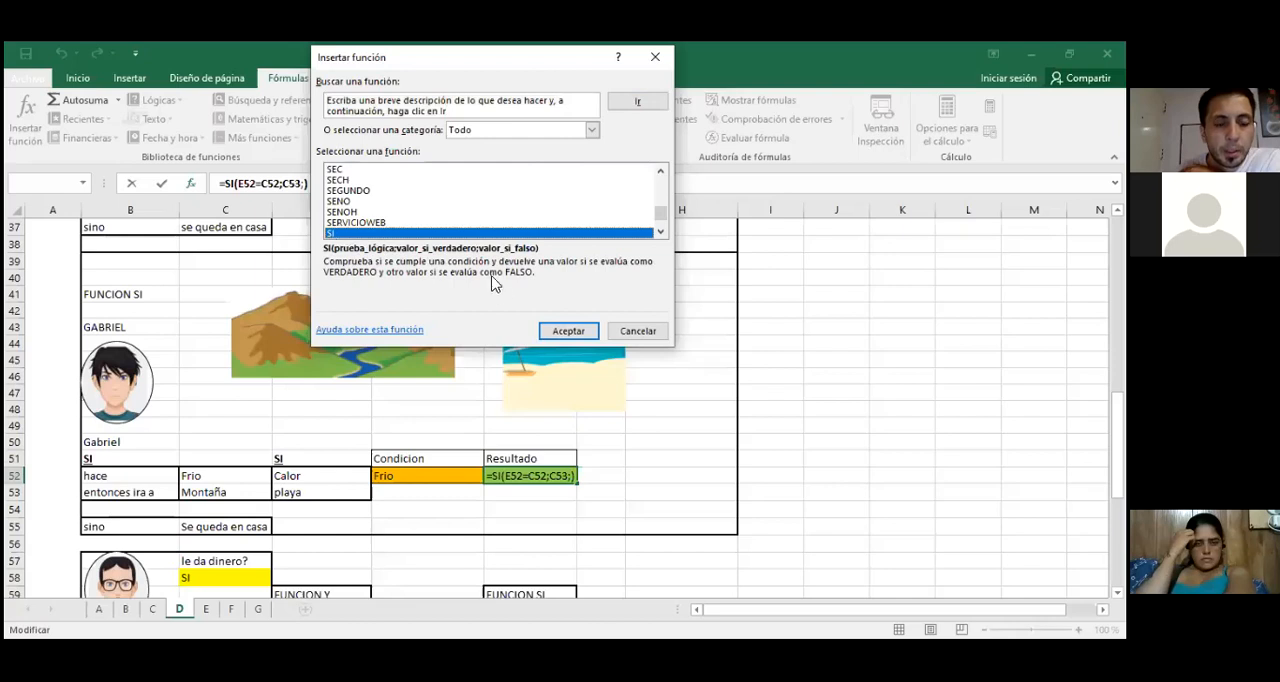
click(573, 333)
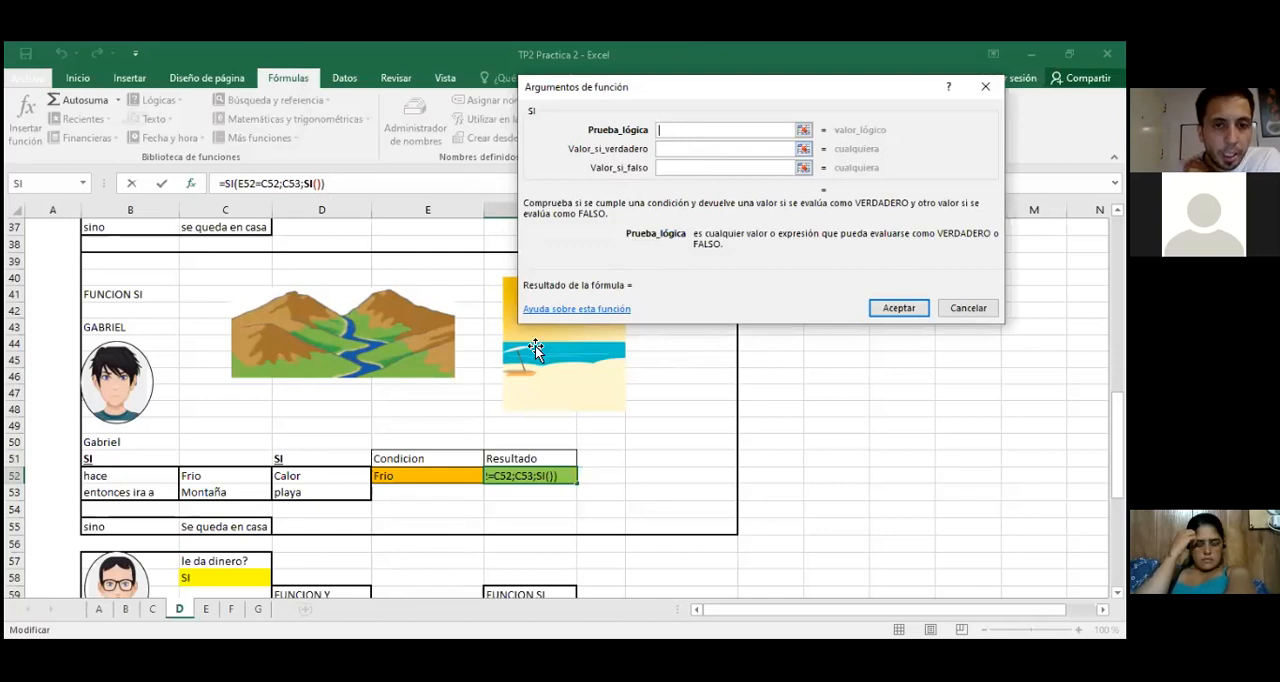
Step: Set the nested SI's logical test to E52=D52, value if true to D53 and value if false to C55, and accept the formula
click(447, 480)
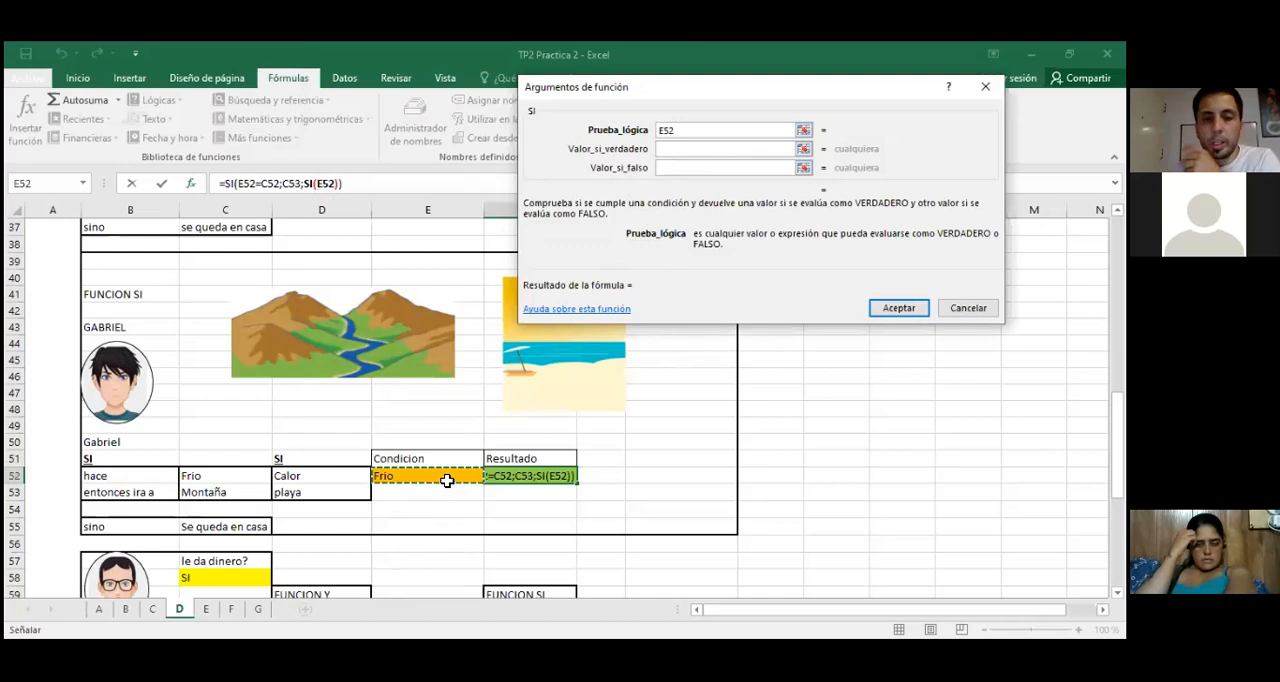
text(=)
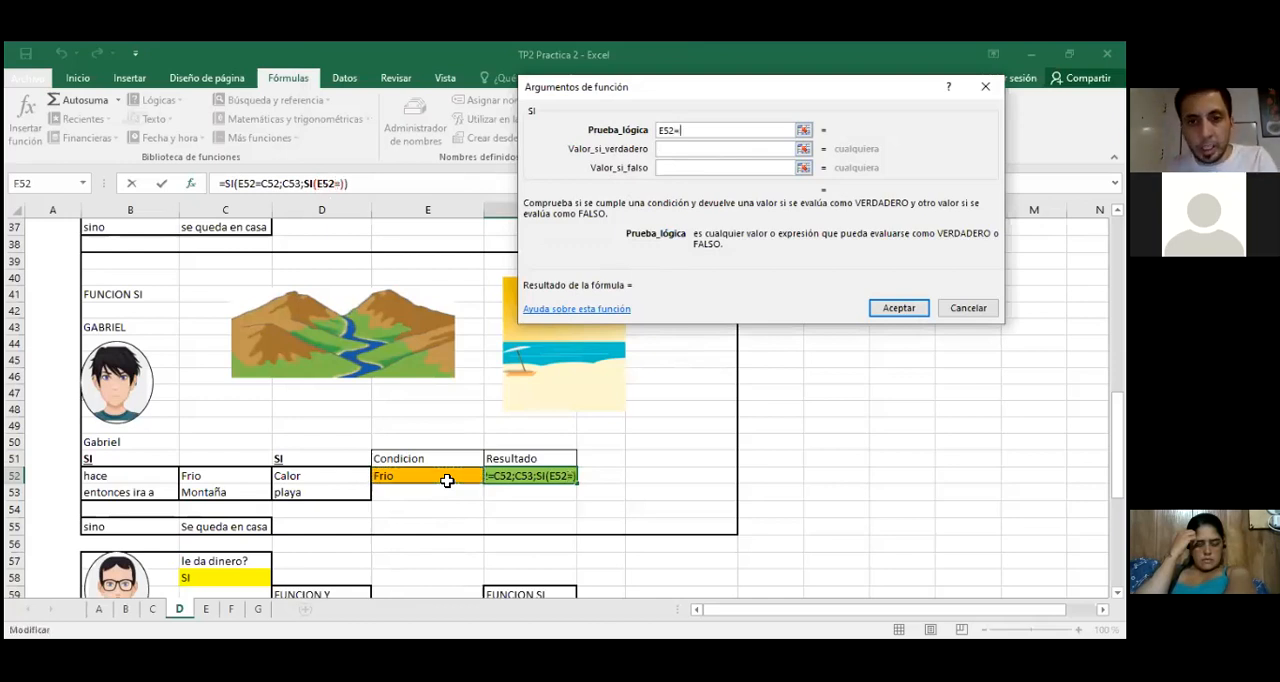
click(290, 472)
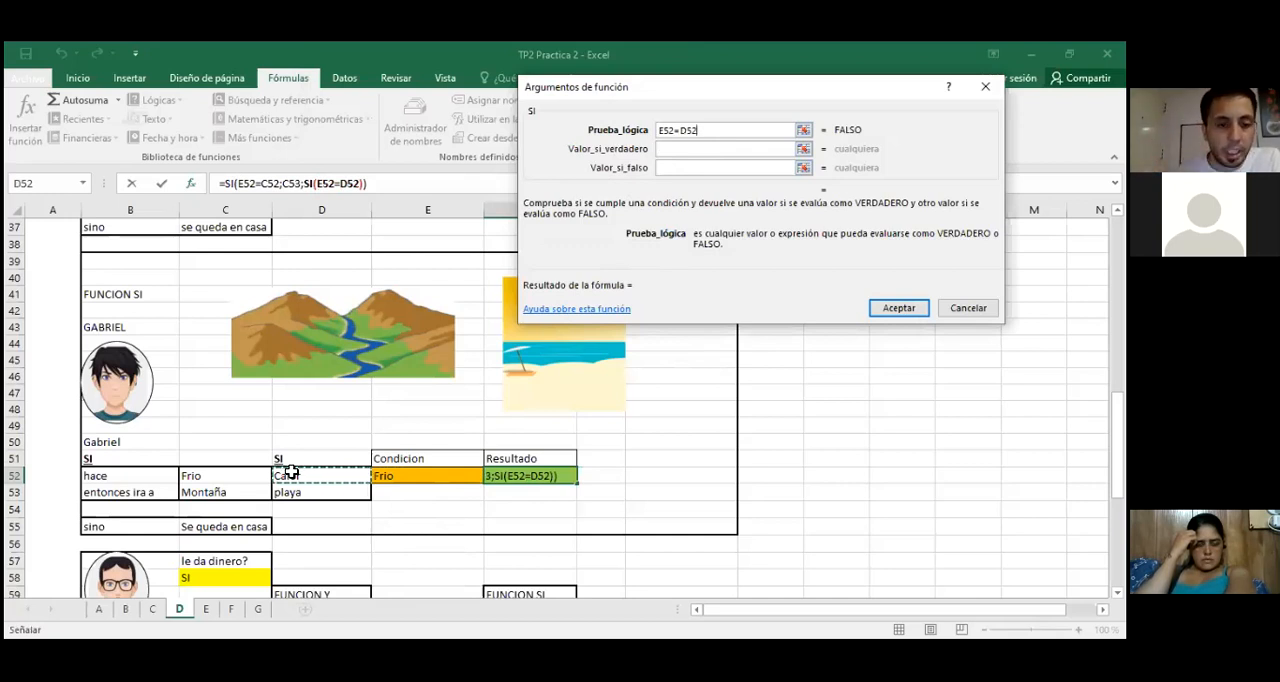
click(695, 150)
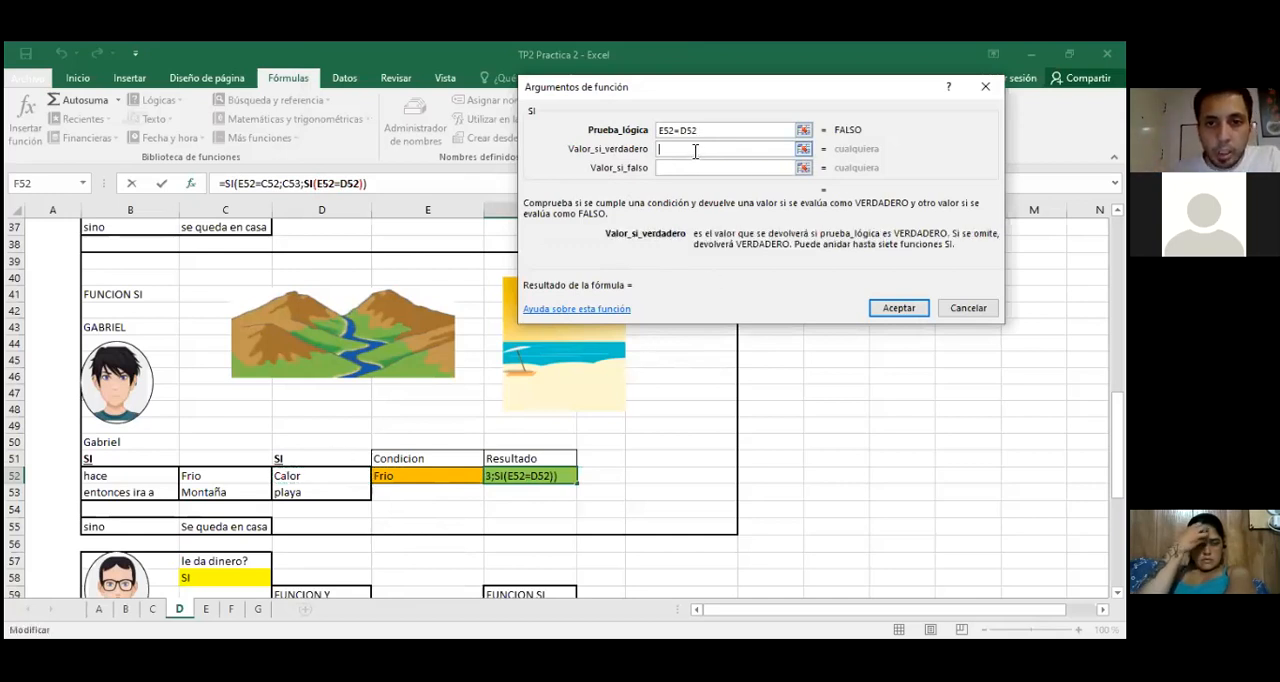
click(310, 496)
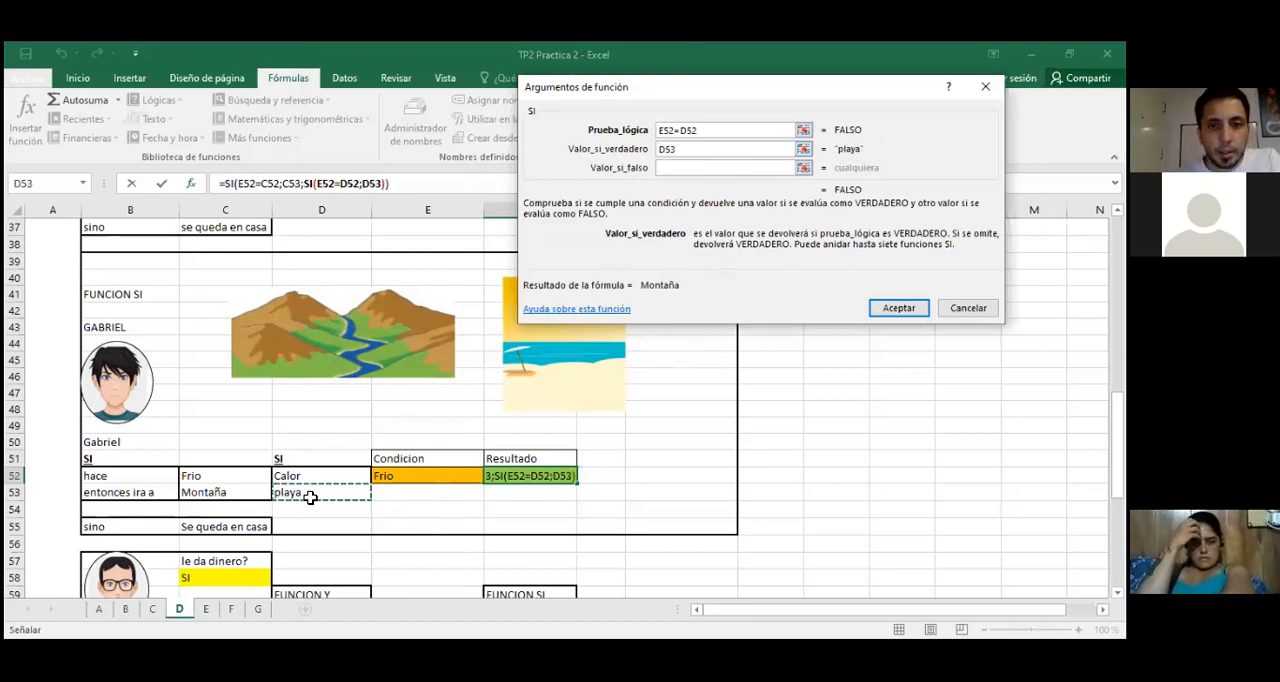
key(Tab)
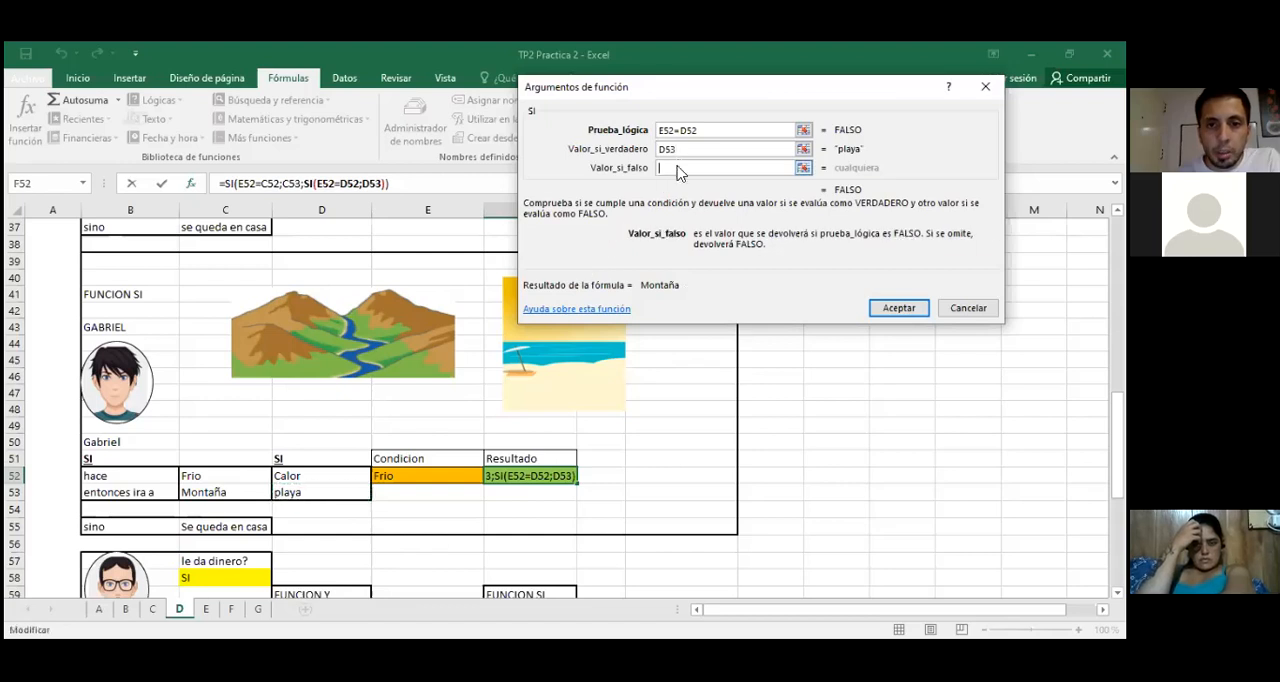
click(208, 524)
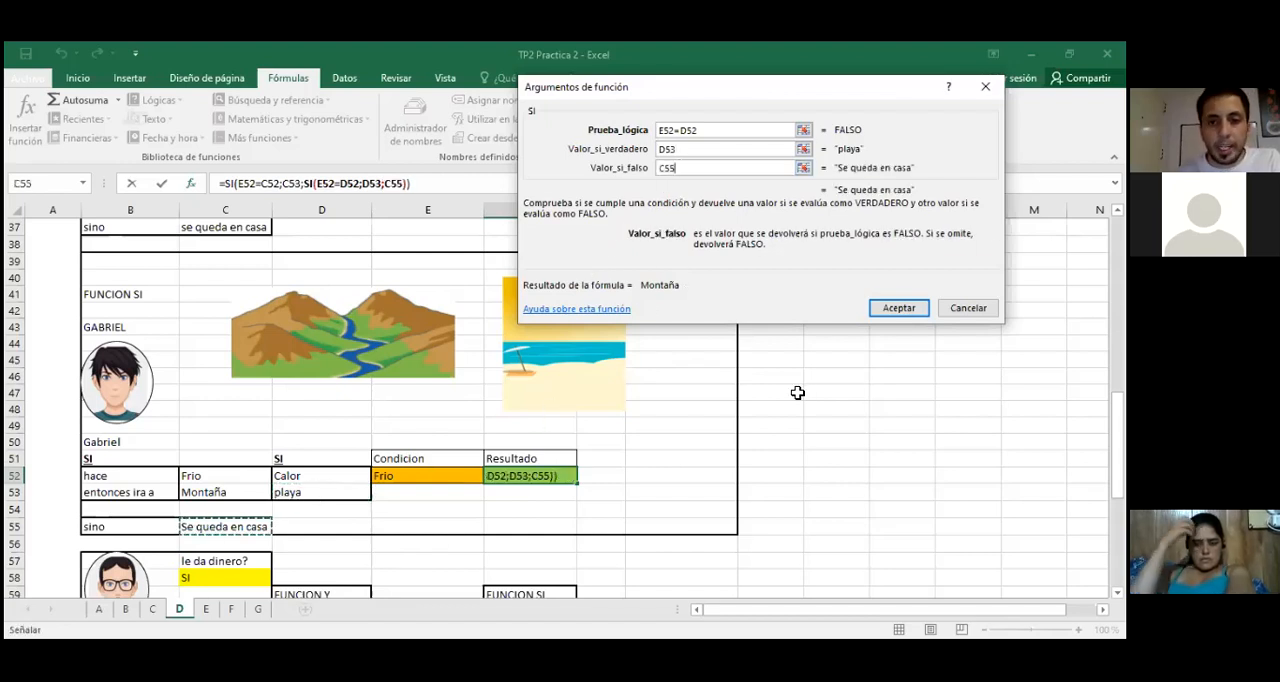
key(Return)
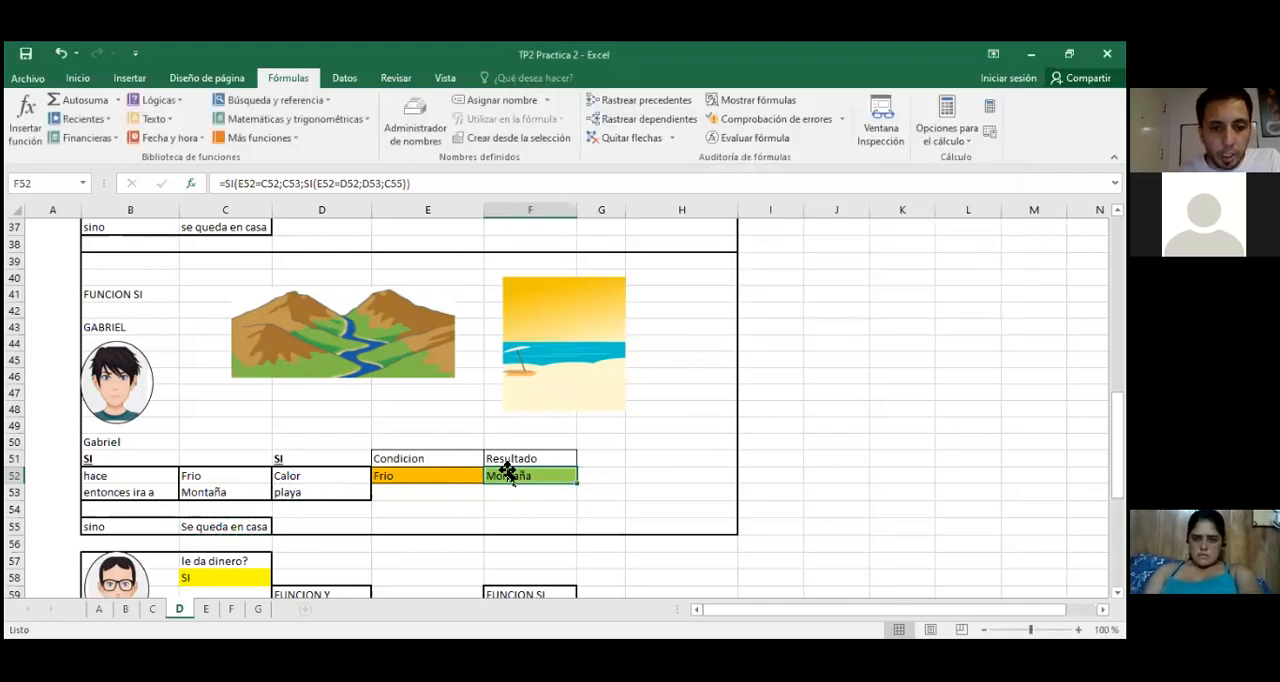
Step: Test the nested formula by entering Calor in condition cell E52, and clear E52 to test an empty condition
click(425, 479)
text(Calor)
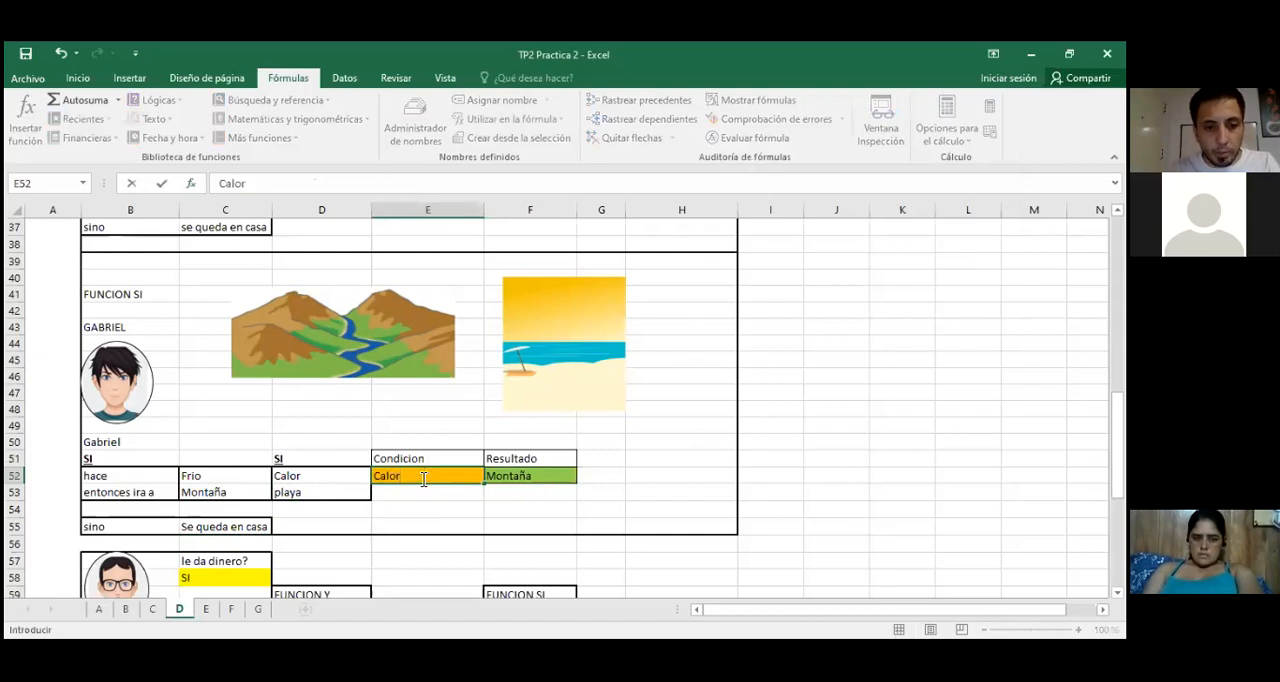
key(Return)
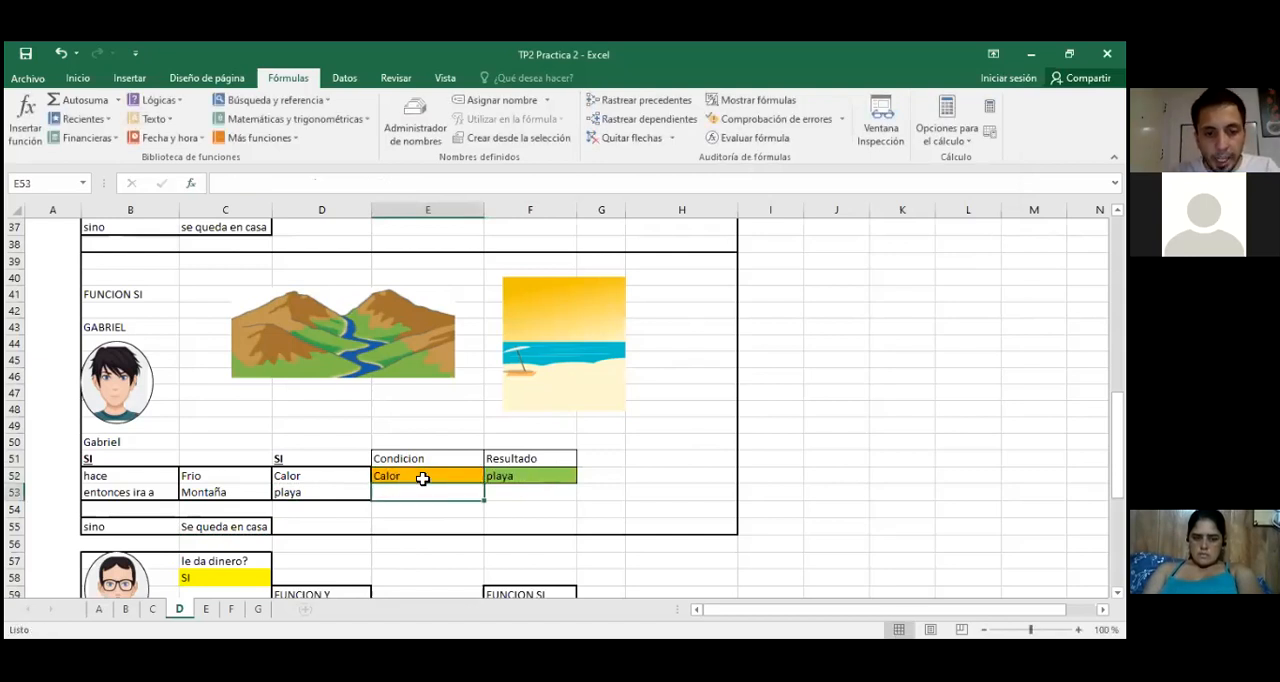
click(423, 479)
key(Delete)
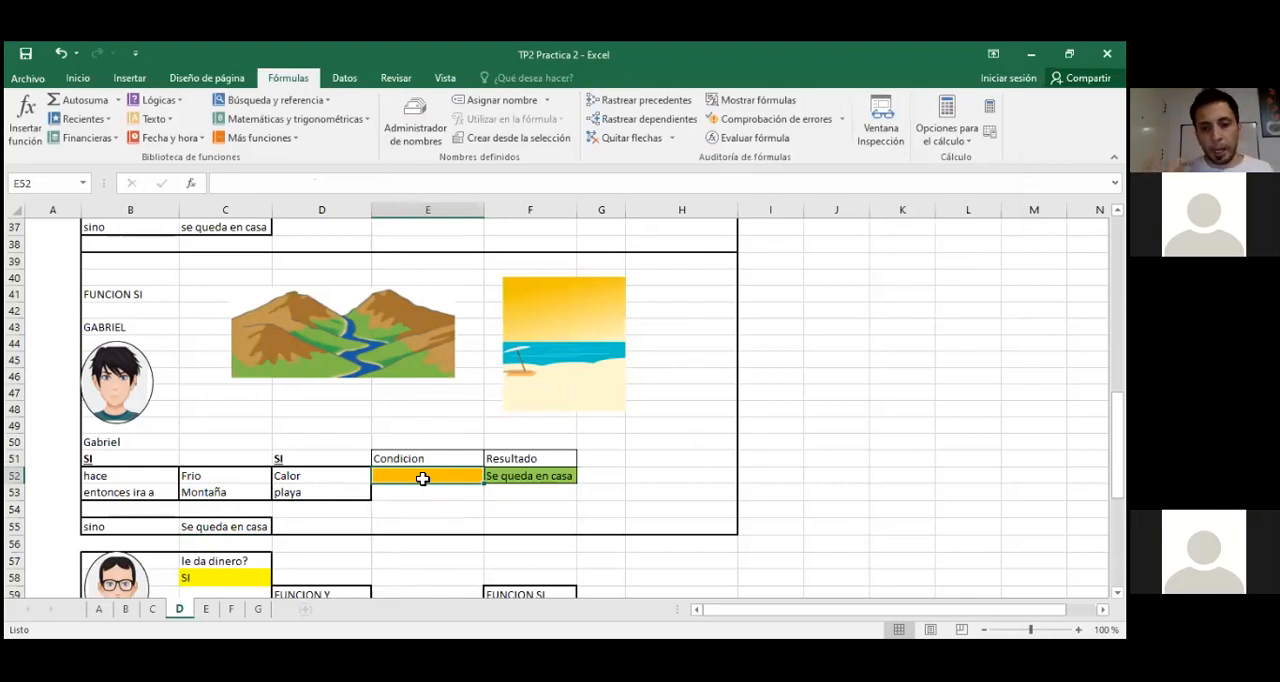
Step: Review the complete nested SI formula in F52, and clear that result cell
click(497, 476)
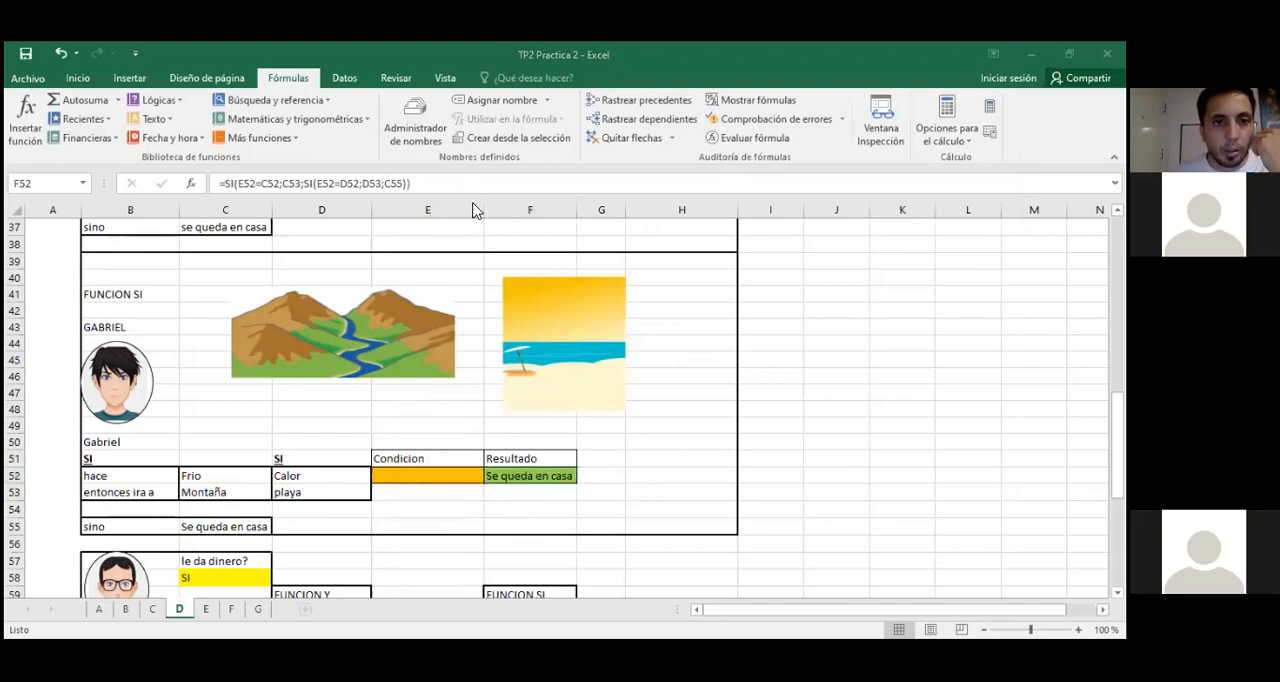
drag(410, 183, 223, 183)
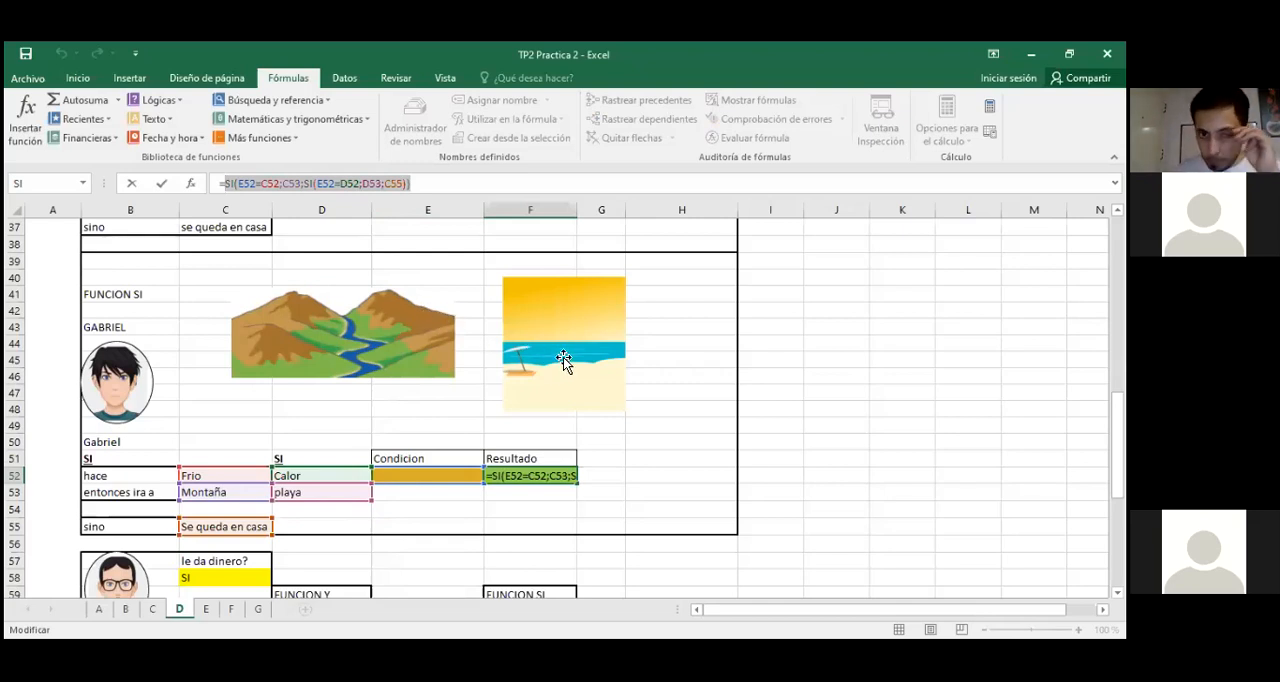
click(679, 102)
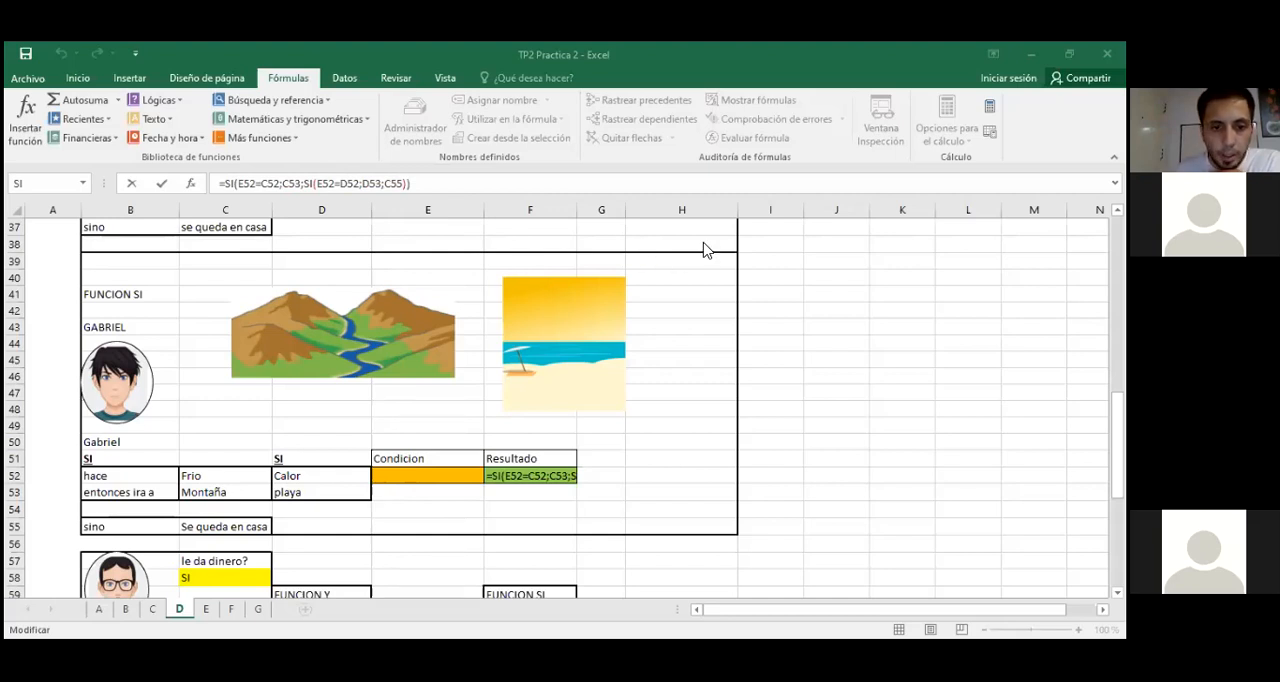
click(531, 467)
key(Home)
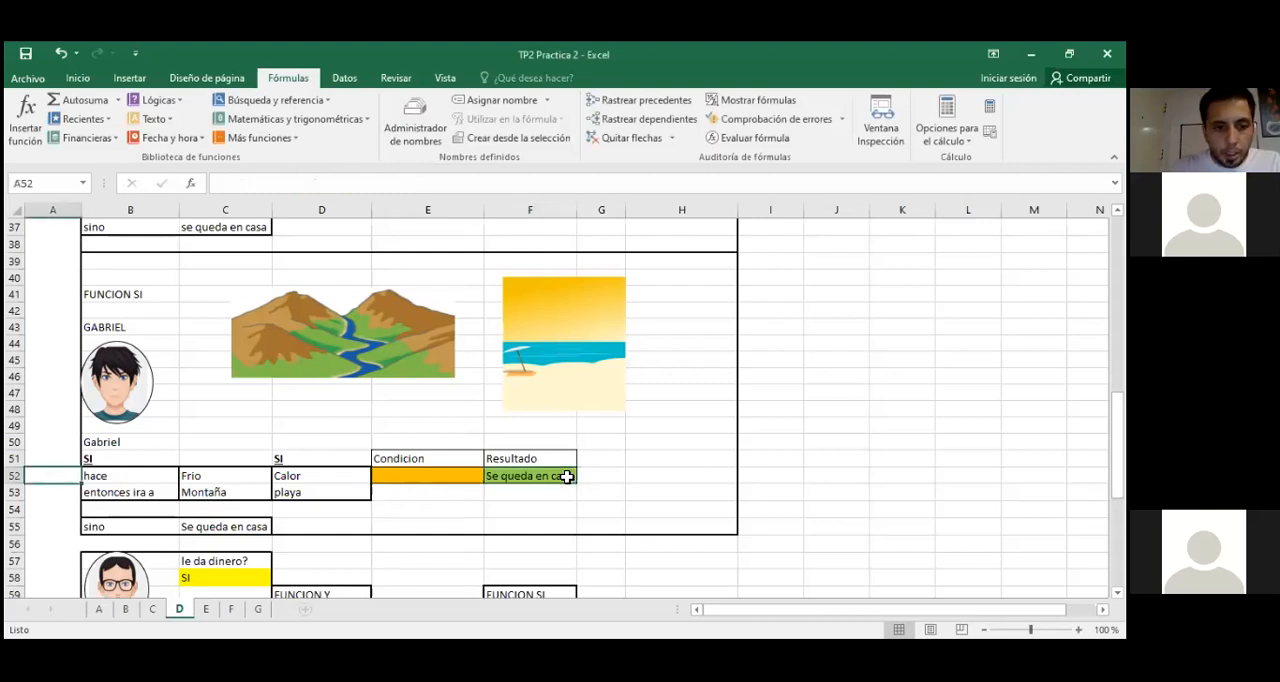
click(566, 477)
key(Delete)
click(664, 437)
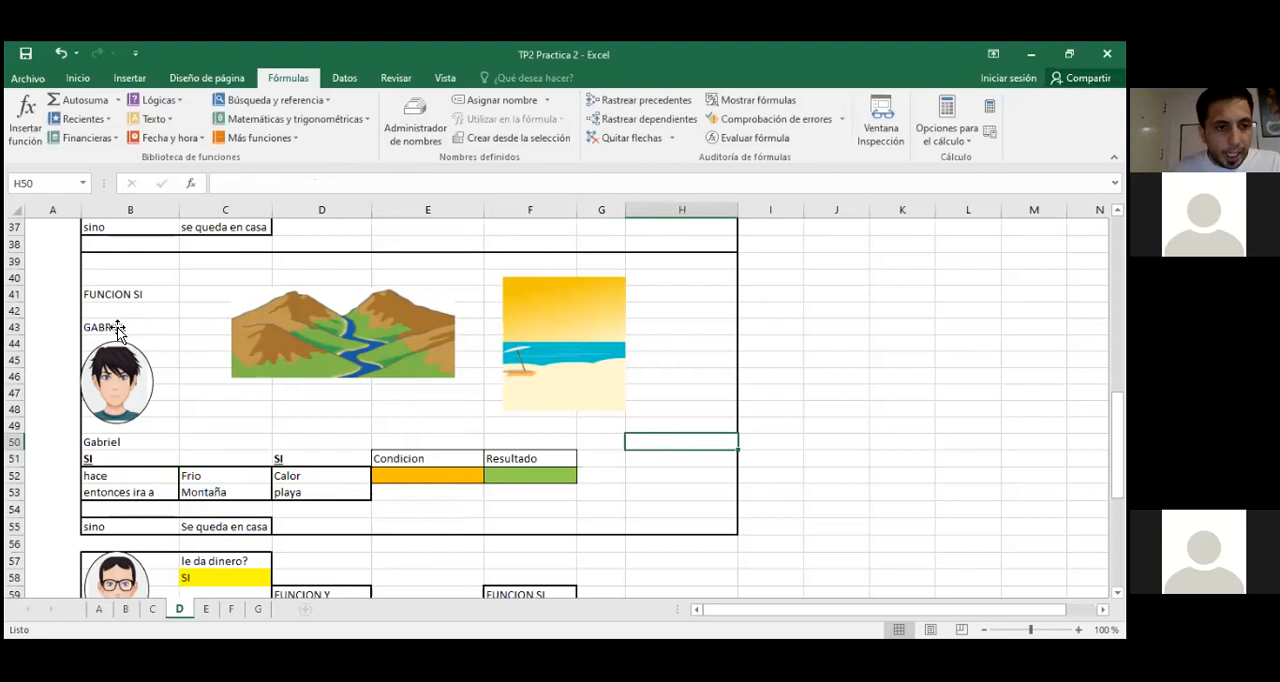
Step: Change the fill colour of condition cell E52 to standard yellow
click(323, 328)
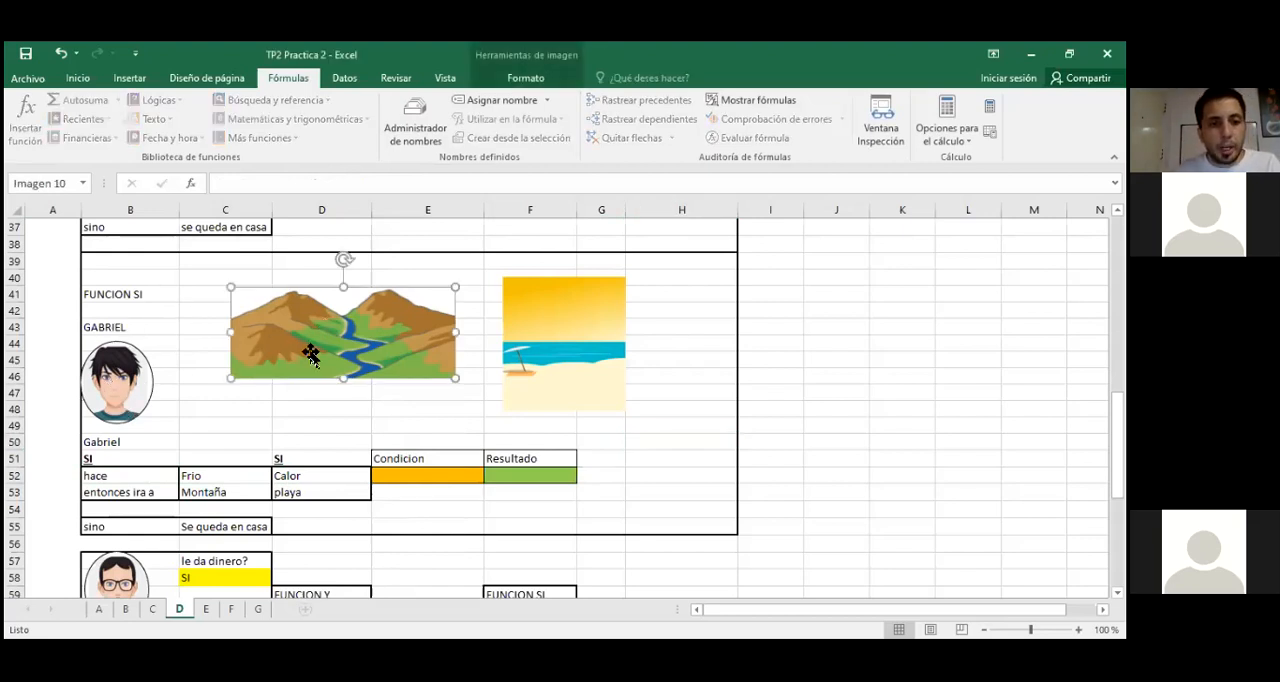
click(554, 331)
click(531, 528)
click(548, 476)
click(443, 471)
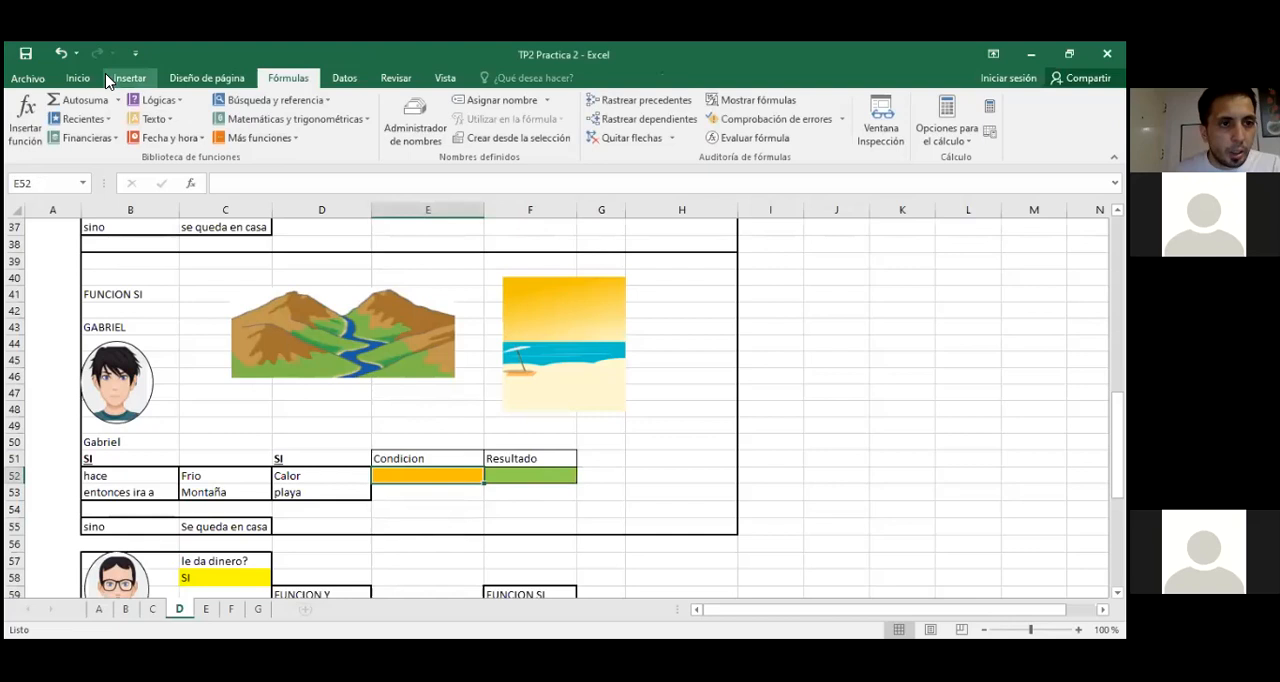
click(77, 78)
click(210, 133)
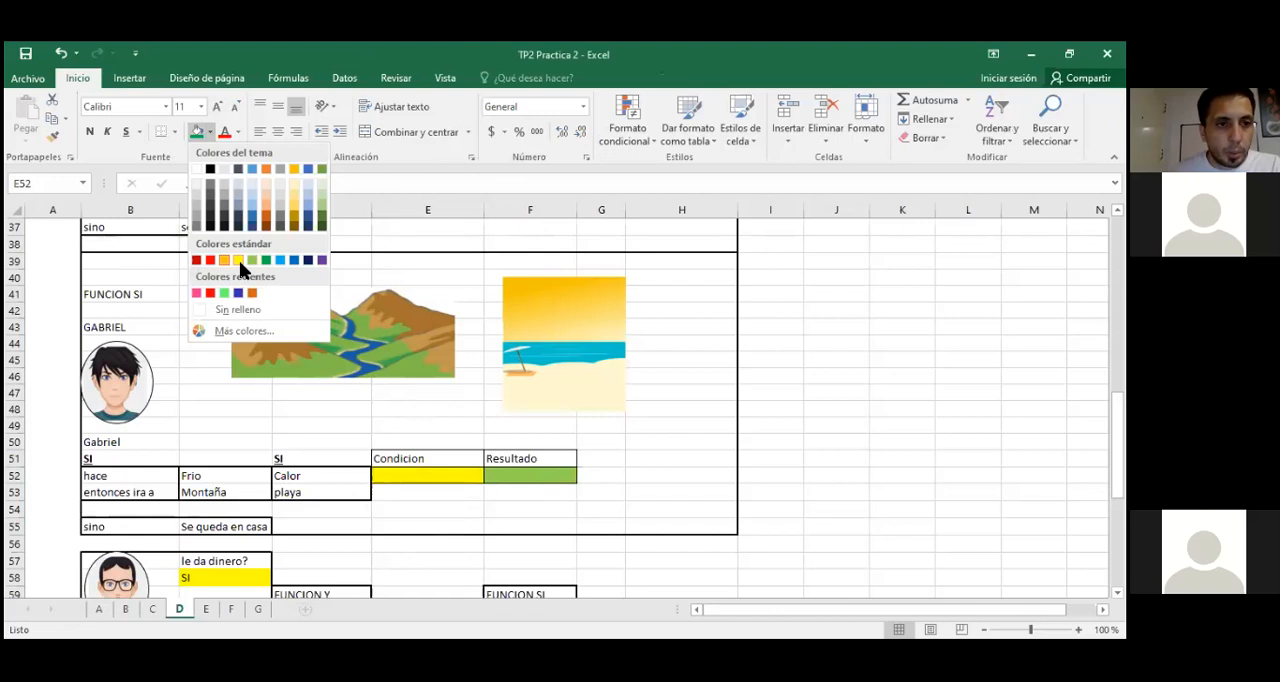
click(239, 261)
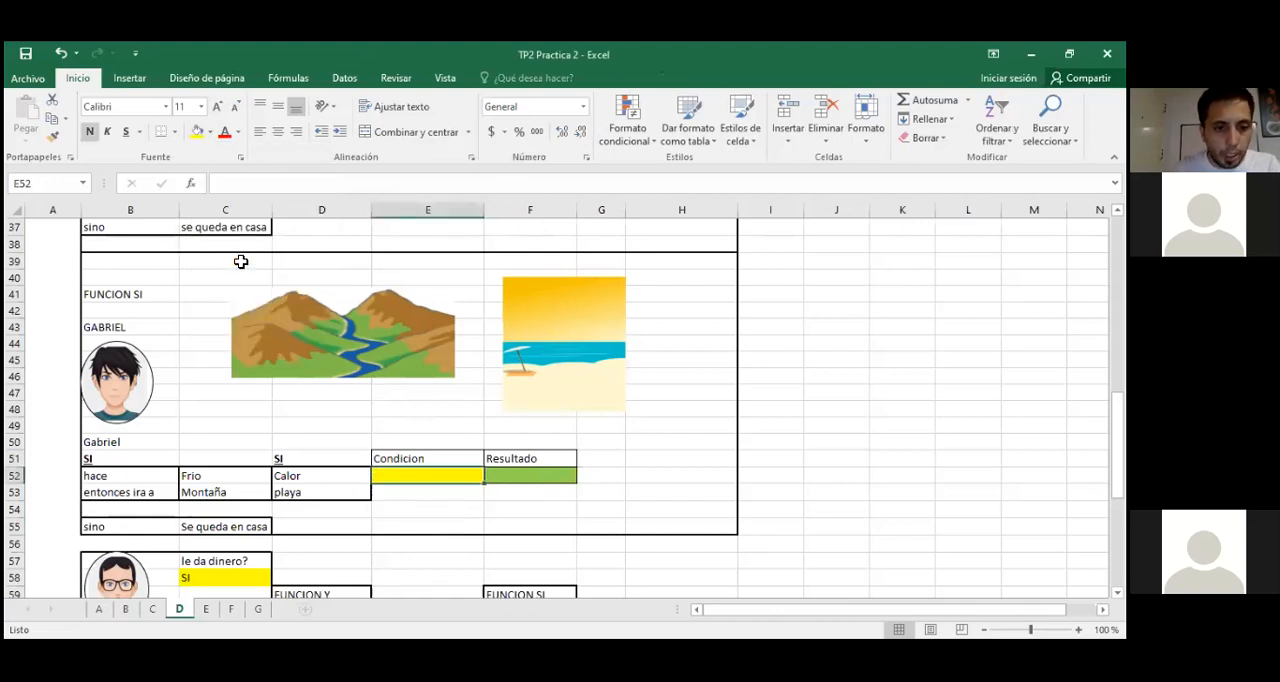
click(638, 421)
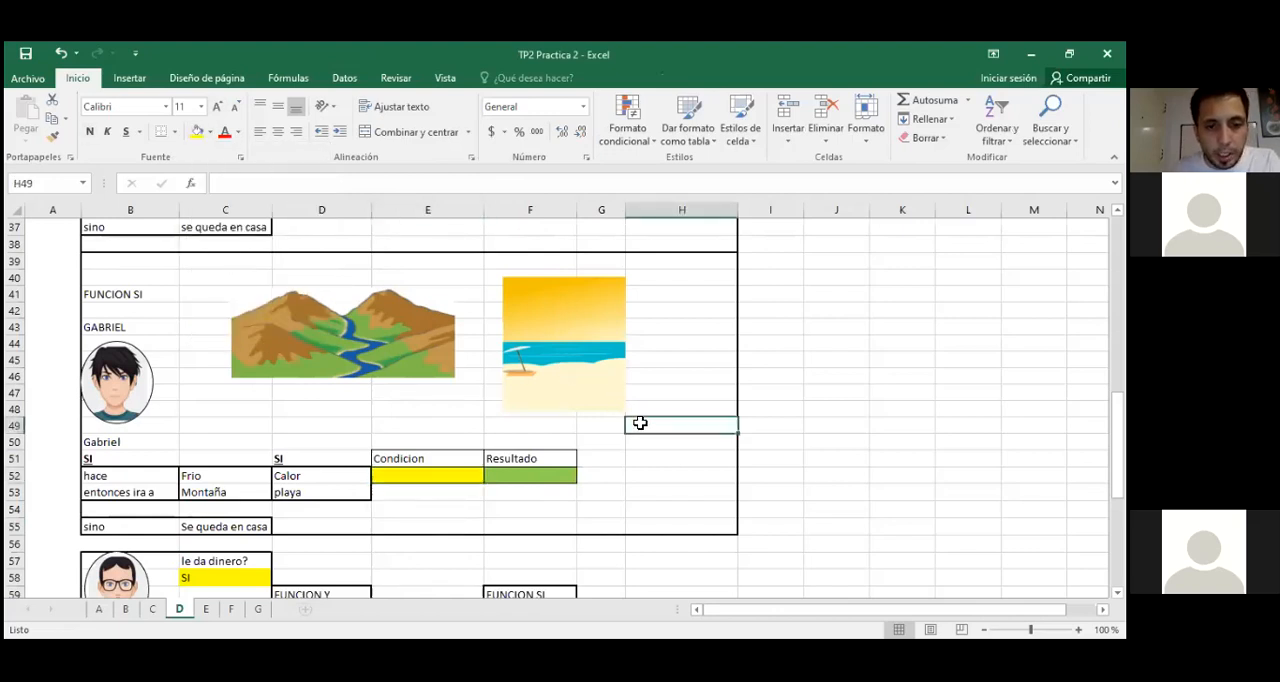
Step: Start an SI function in result cell F52, open its function arguments and move the dialog clear of the data
click(550, 476)
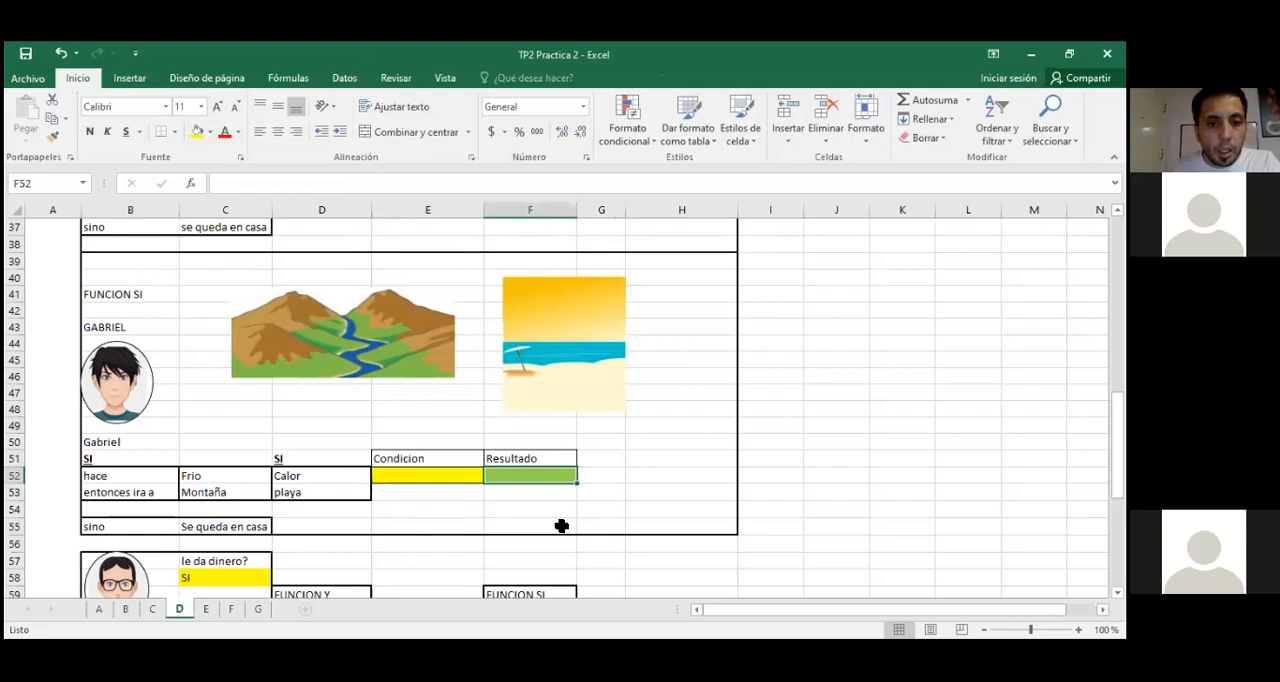
click(416, 472)
click(514, 477)
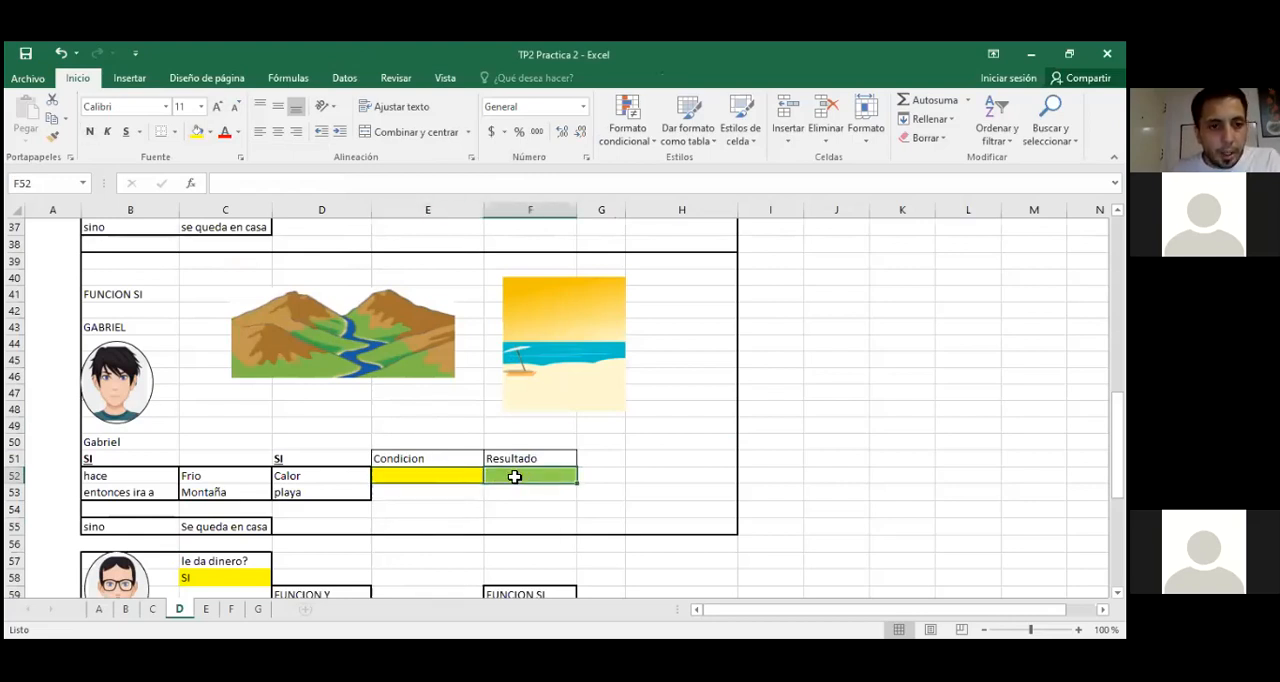
click(443, 474)
click(534, 480)
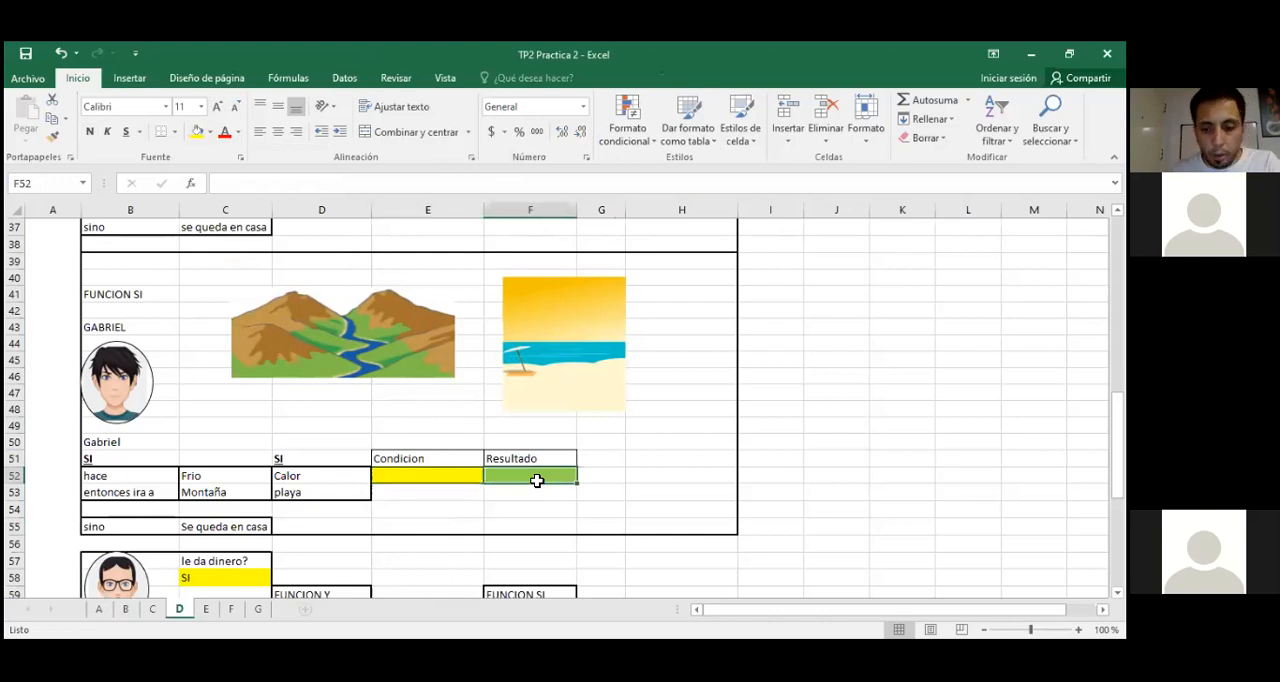
text(=)
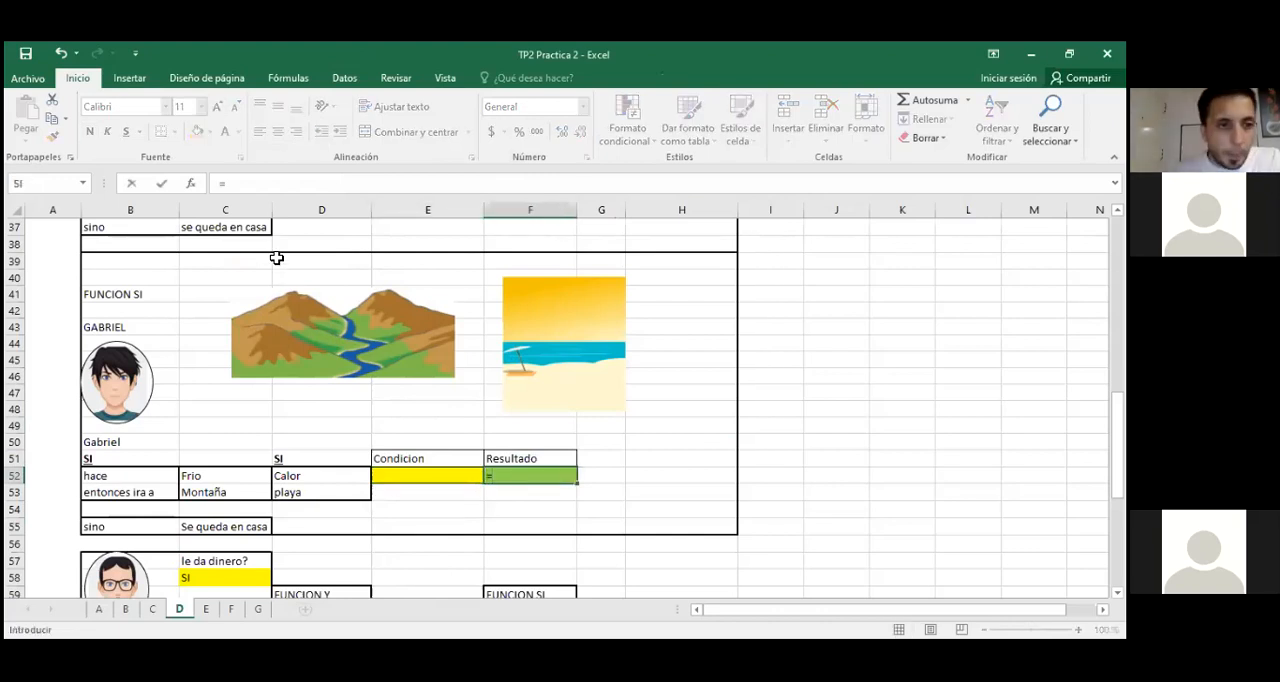
click(255, 182)
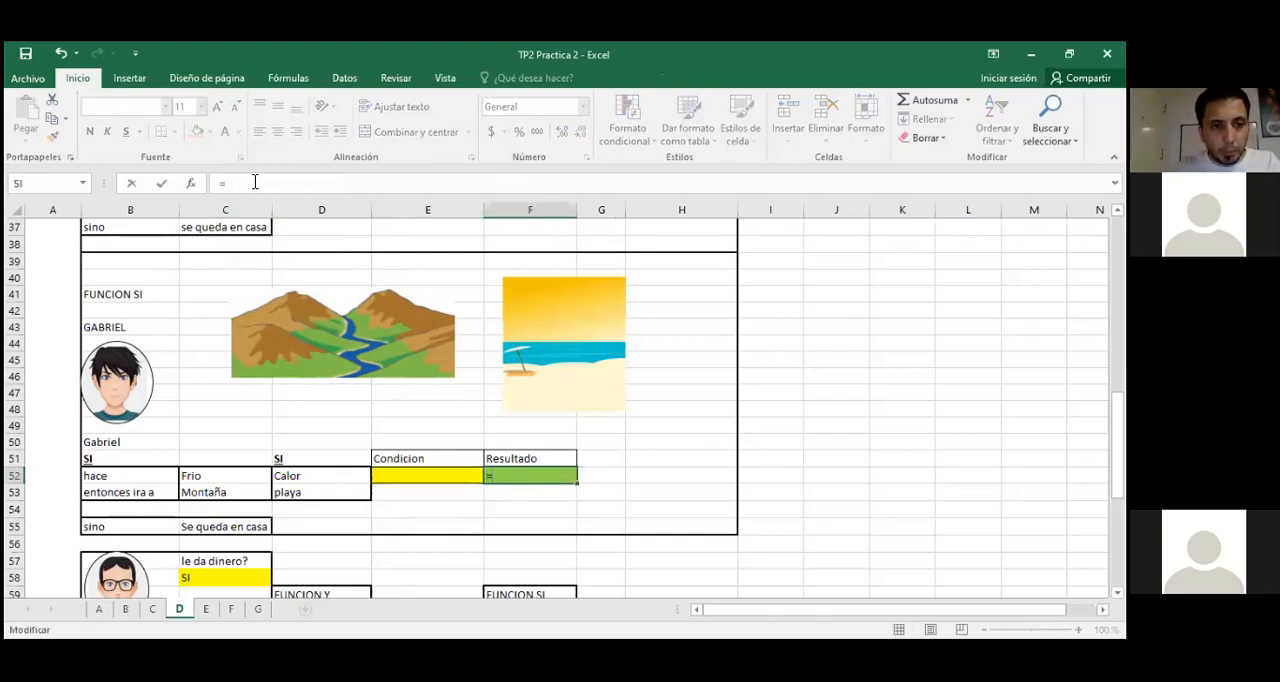
text(si)
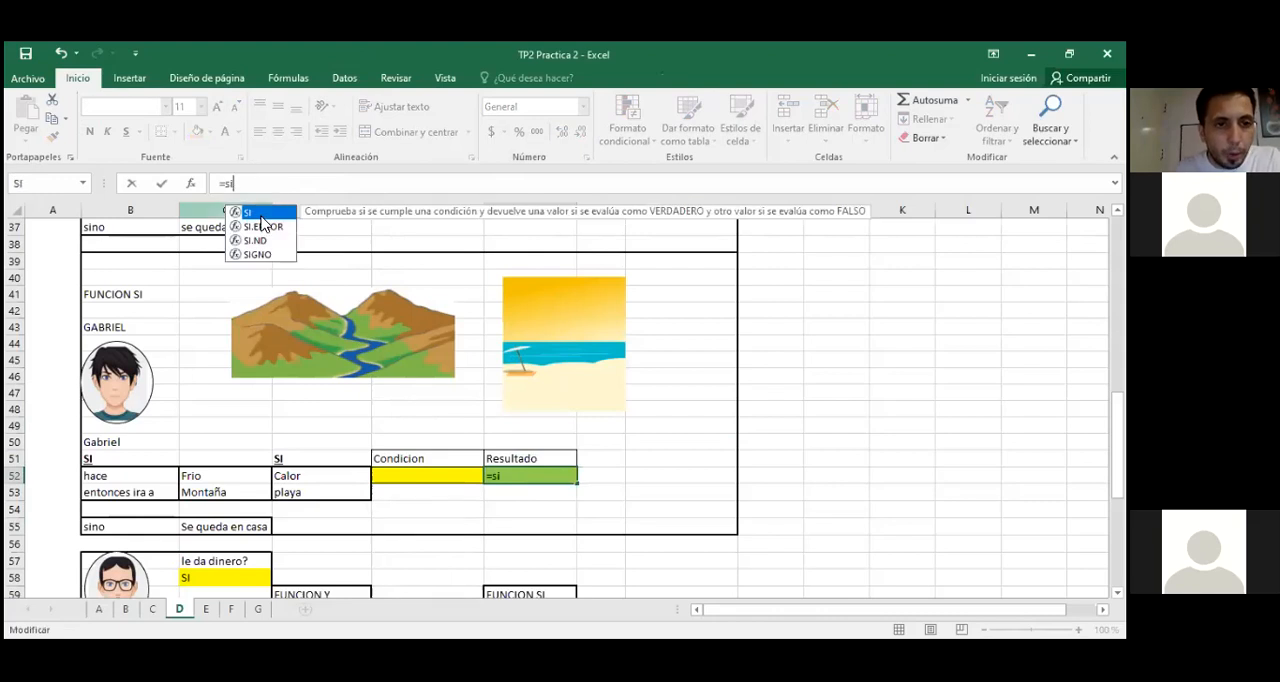
double_click(261, 213)
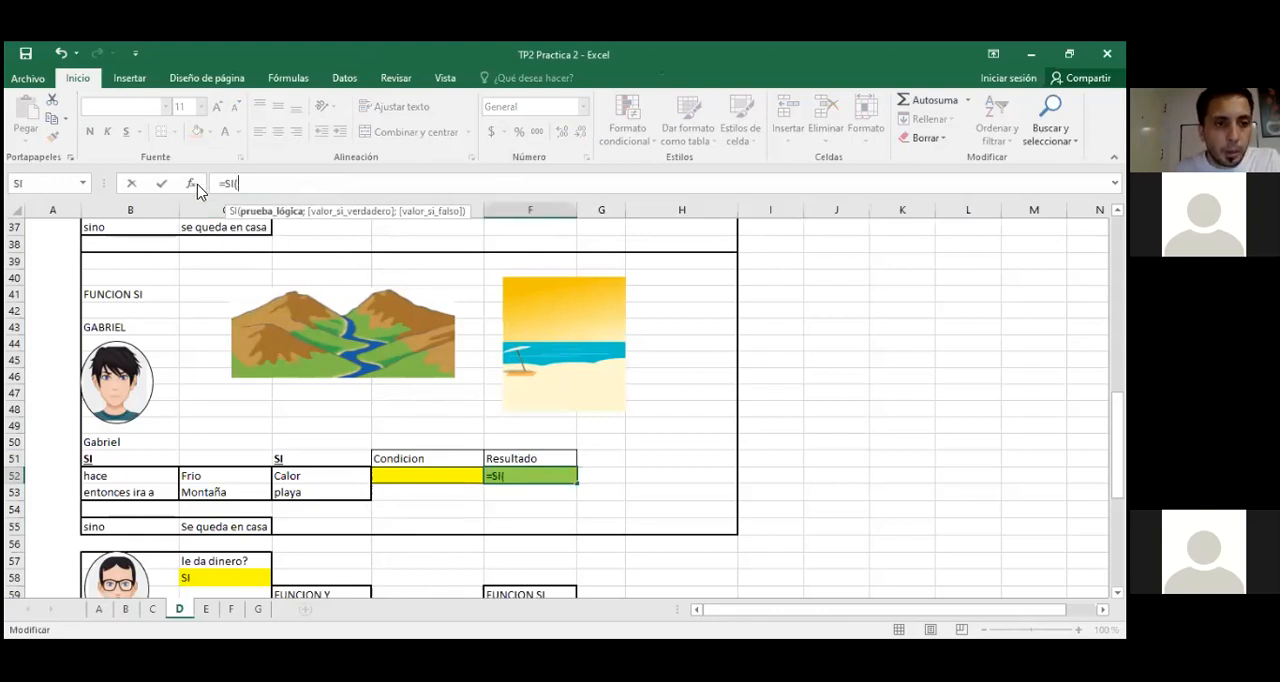
click(191, 183)
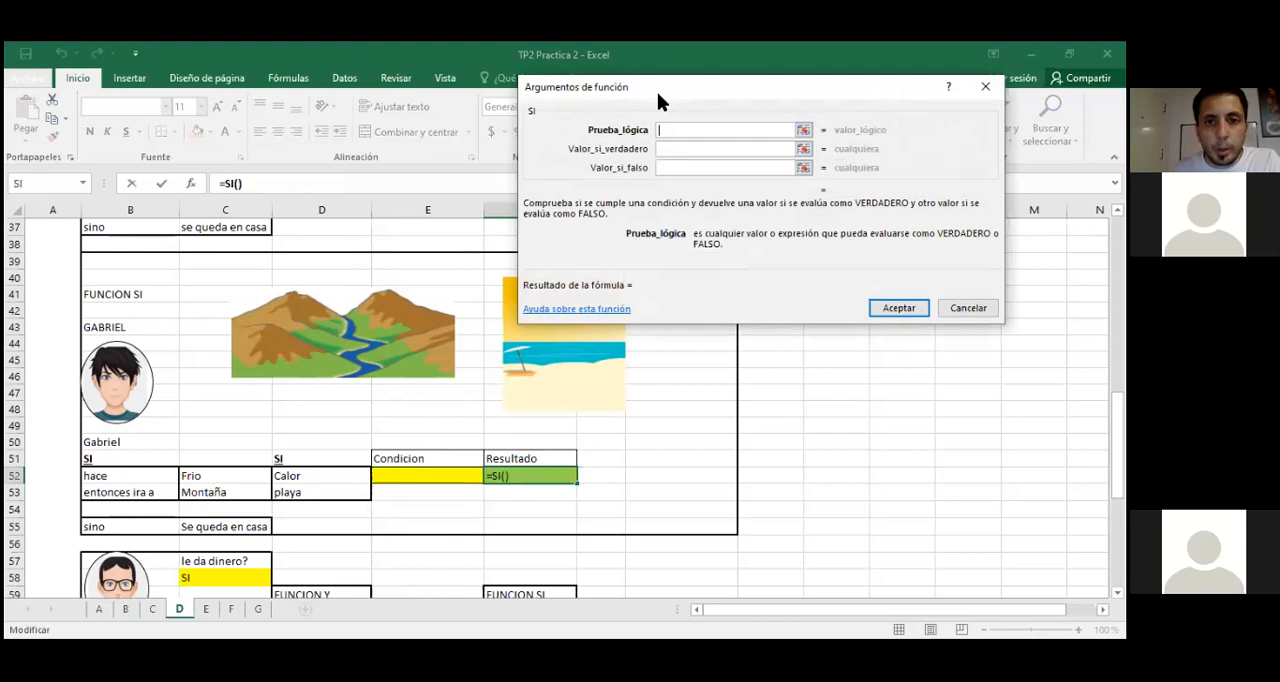
drag(657, 92, 710, 79)
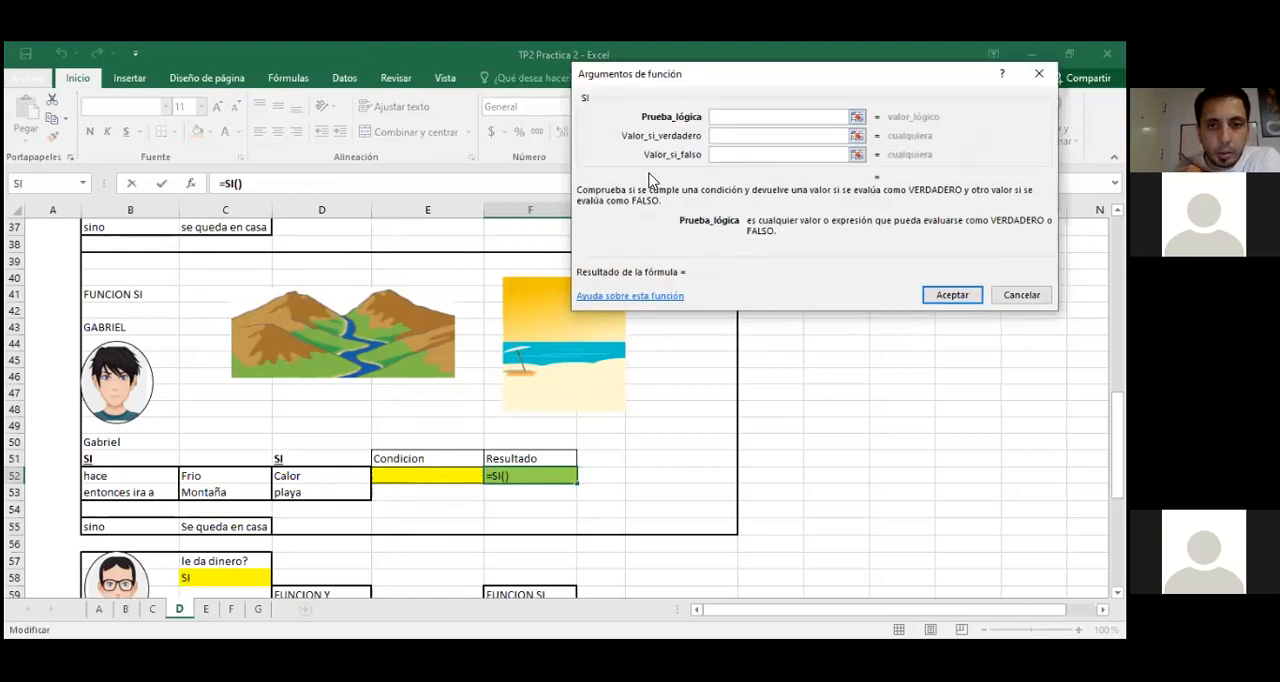
Step: Set the outer SI's logical test to E52=C52 and its value if true to C53
click(428, 475)
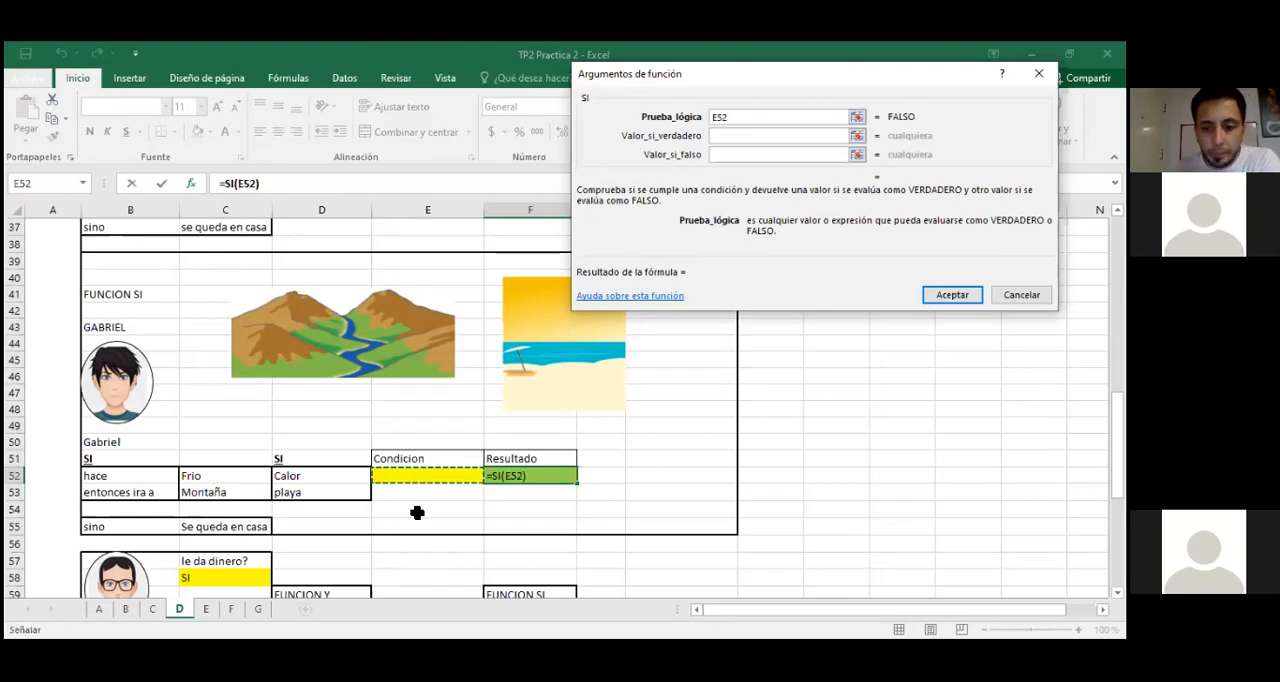
text(=)
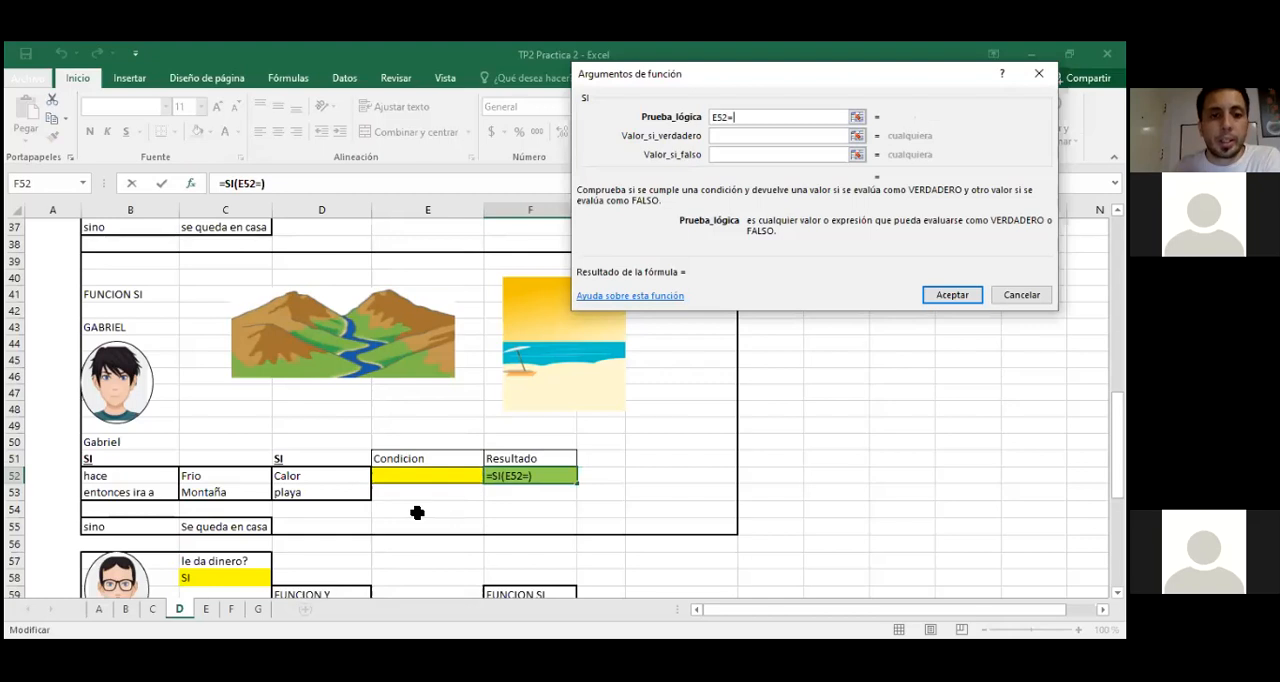
click(203, 478)
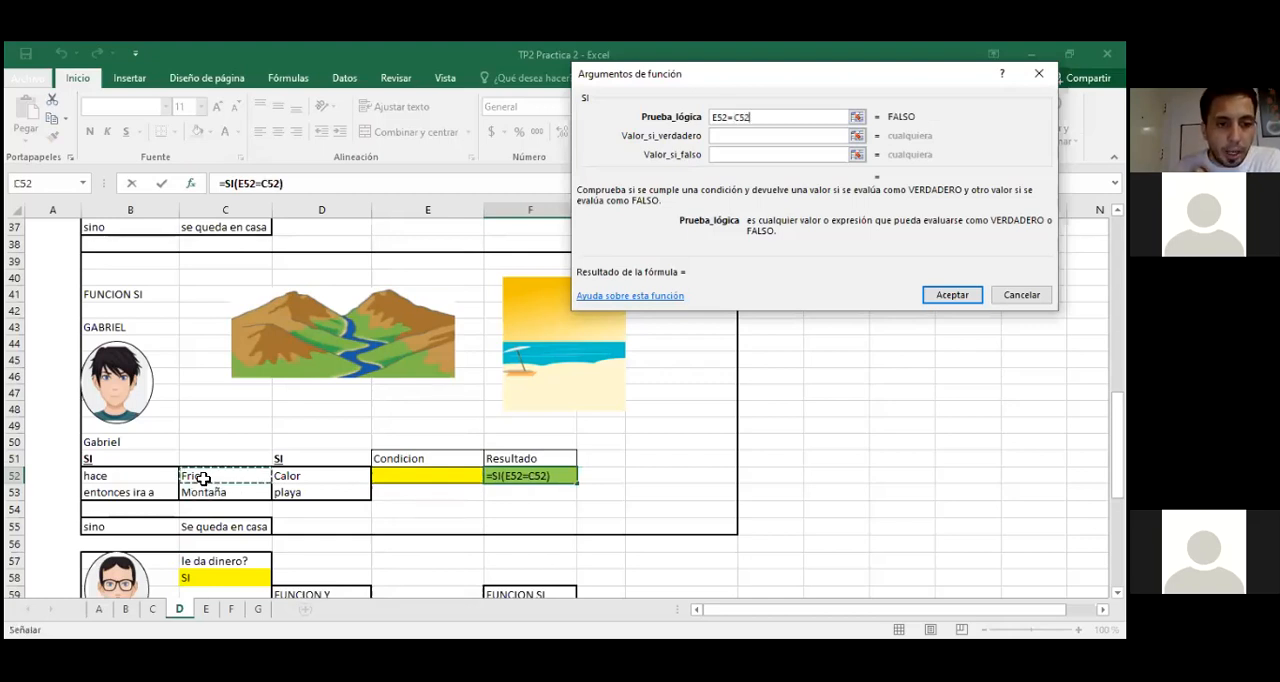
click(735, 135)
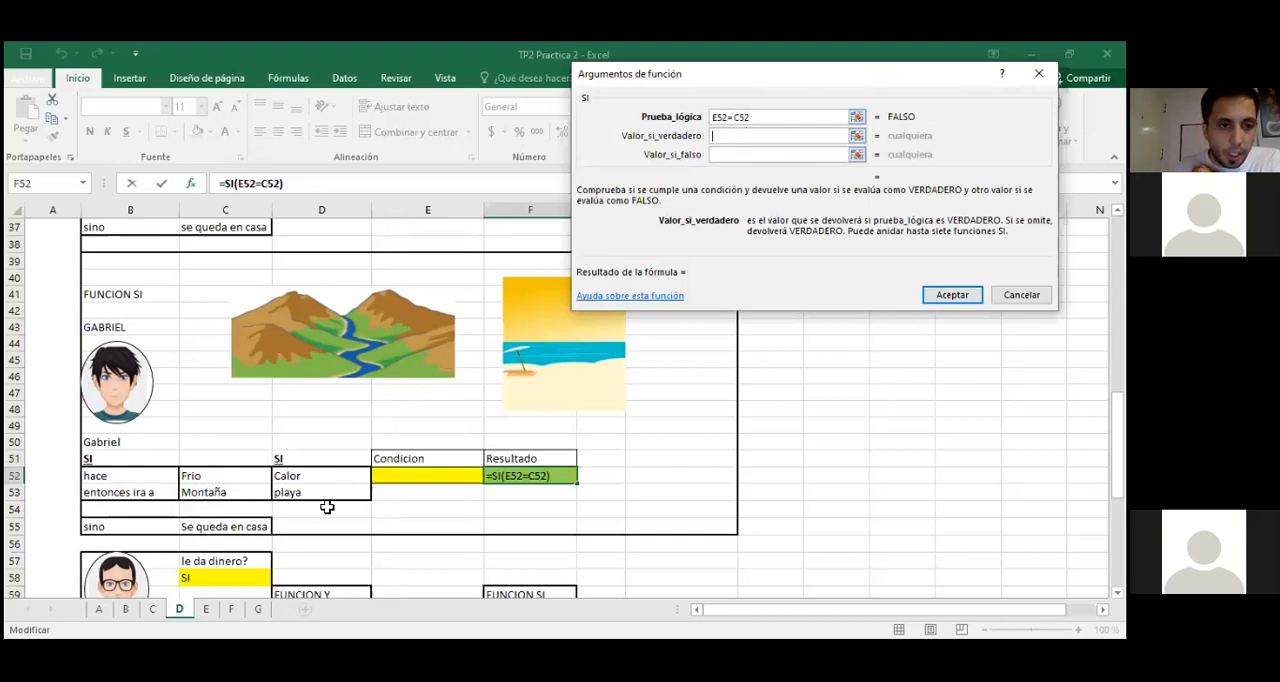
click(196, 493)
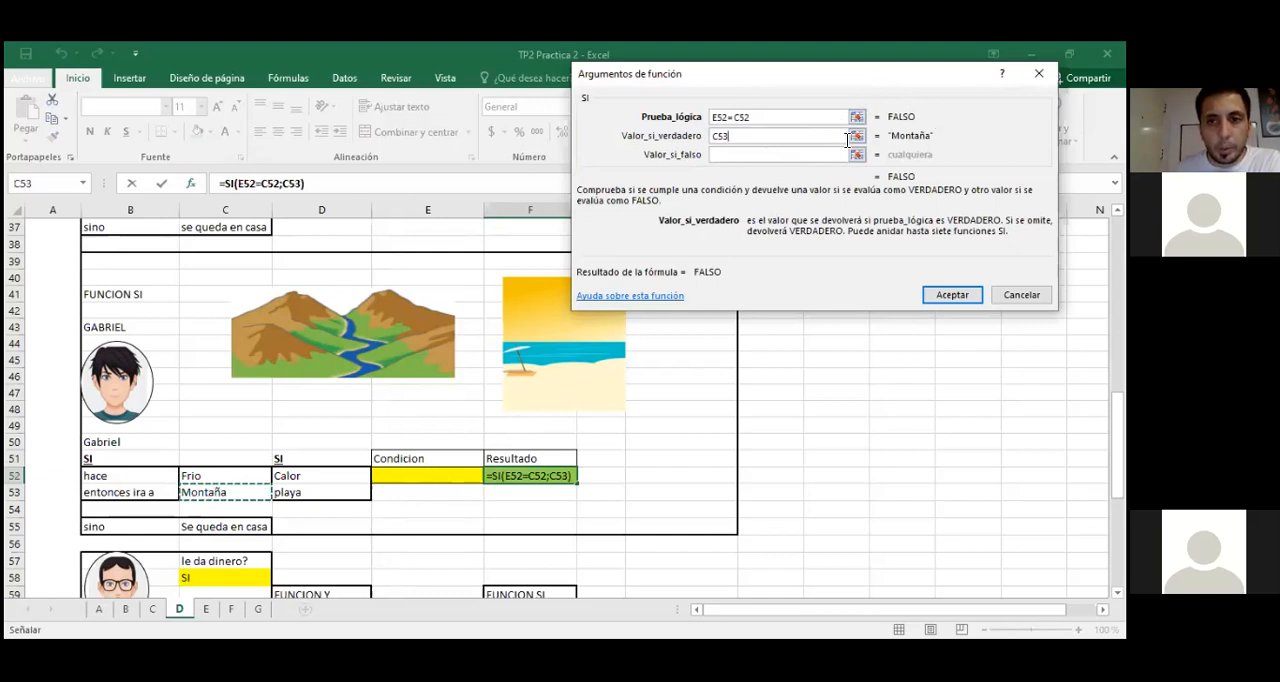
Step: Nest a second SI as the outer SI's value if false, and clear the stray A:A reference from its logical test
click(740, 155)
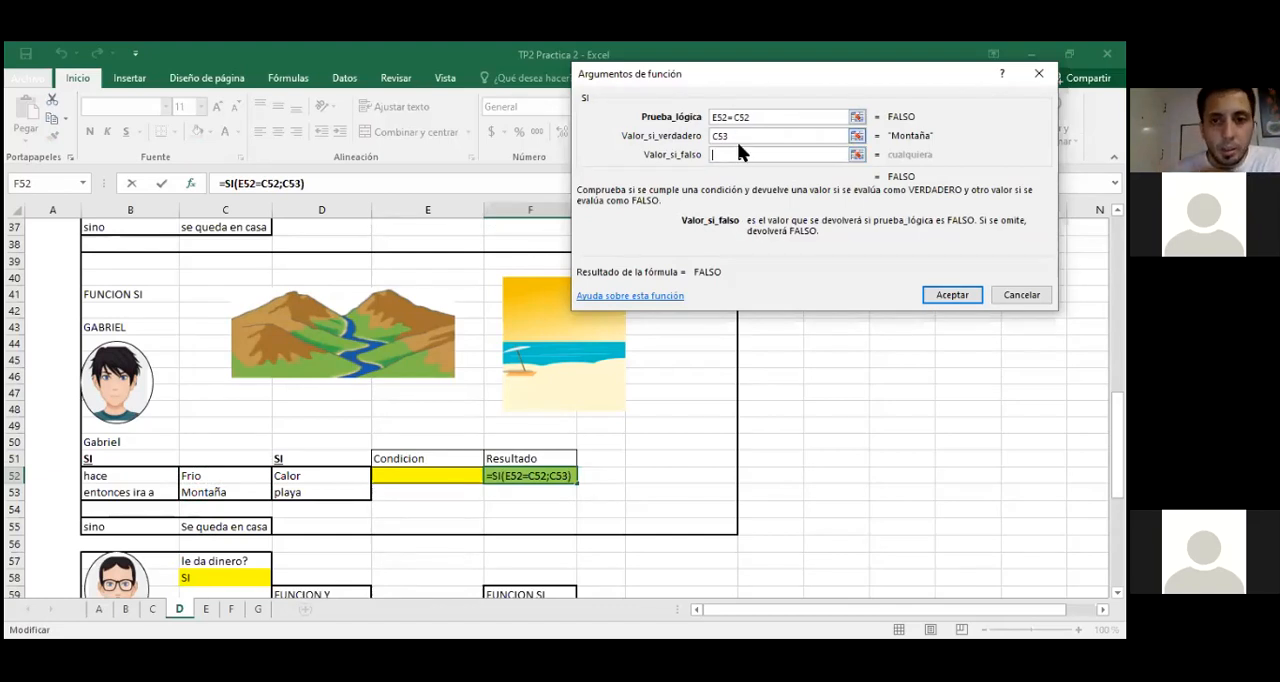
click(736, 137)
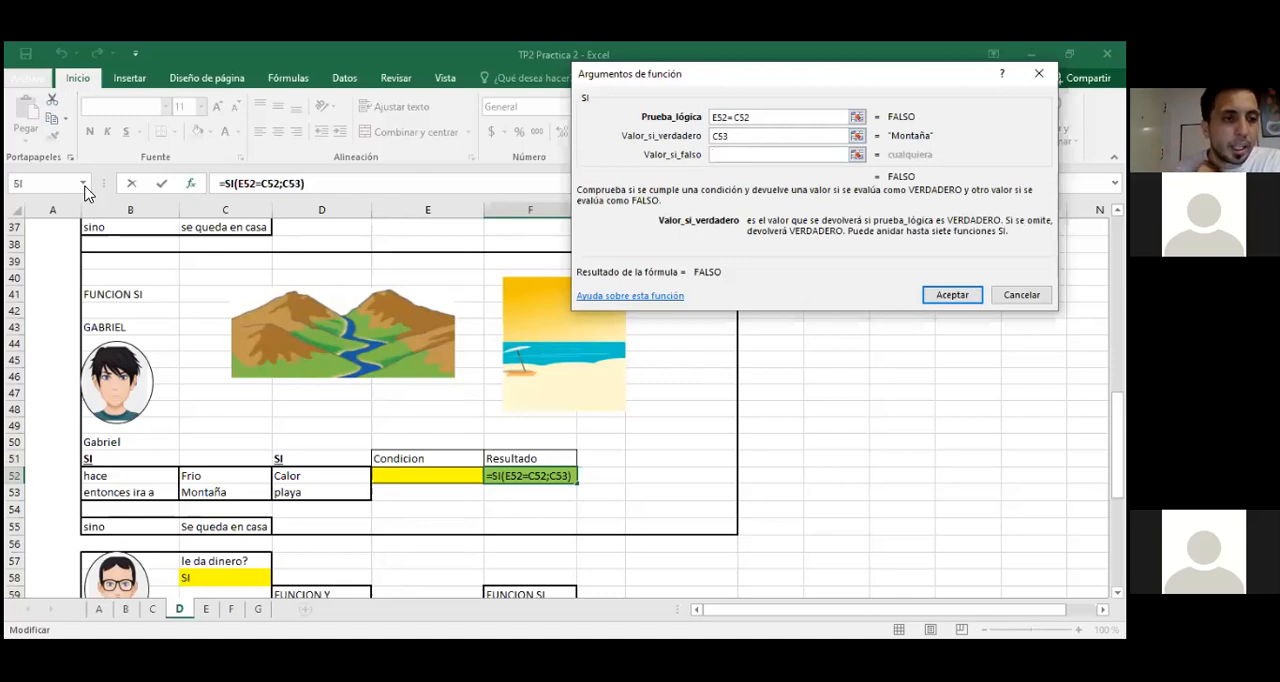
click(734, 153)
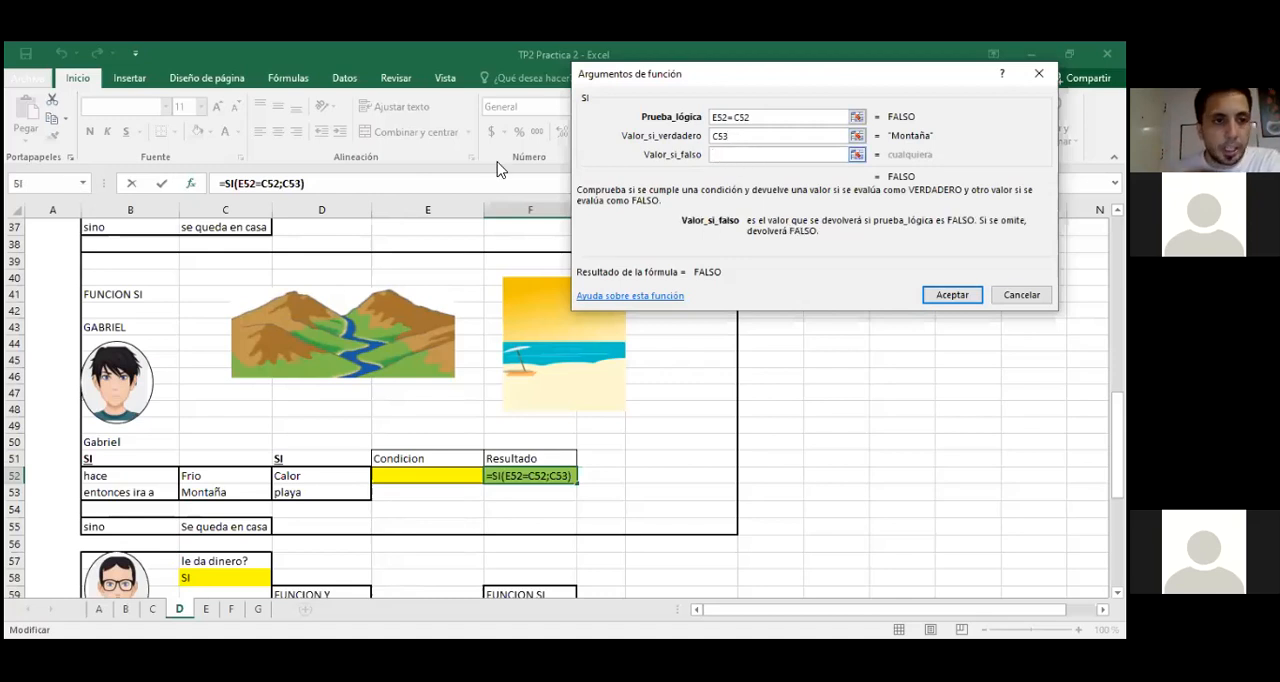
click(81, 185)
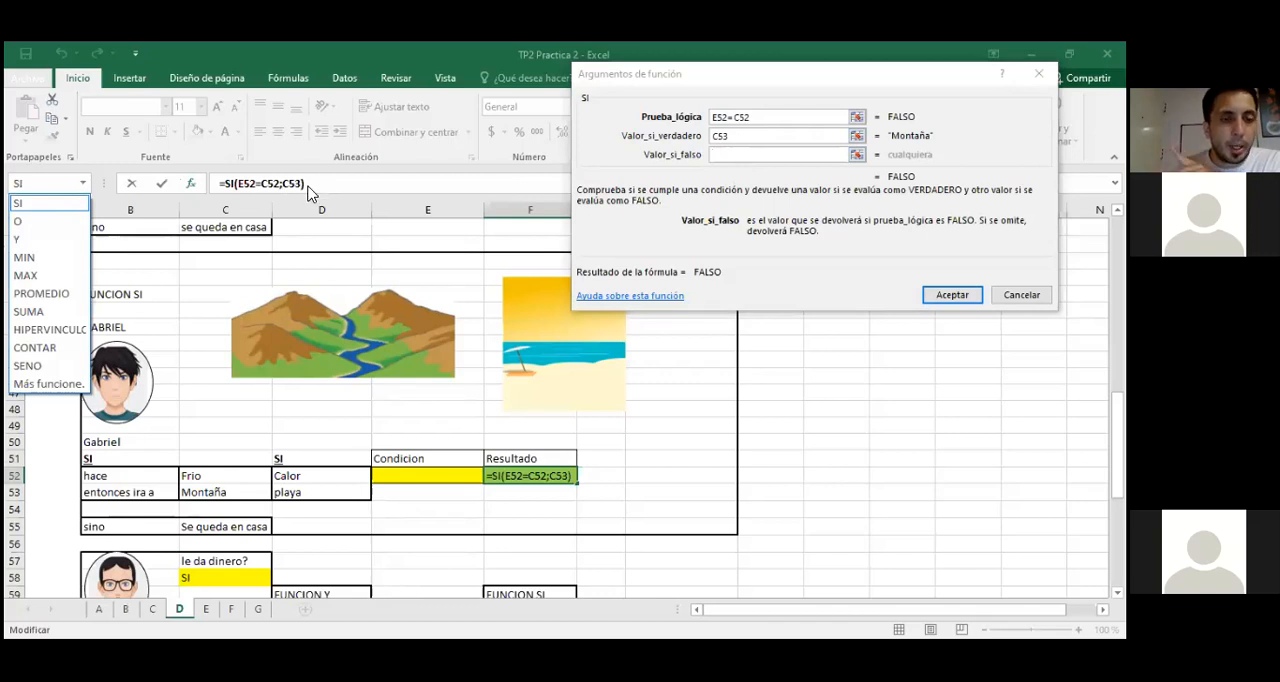
click(55, 210)
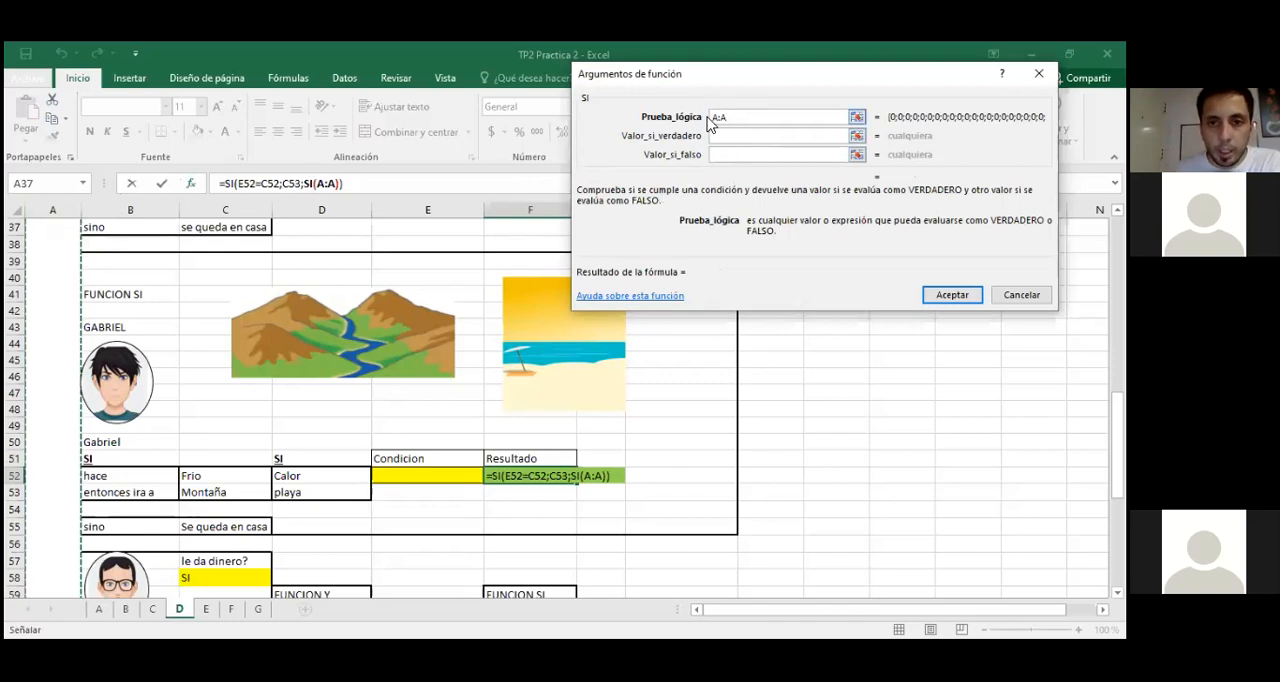
key(BackSpace)
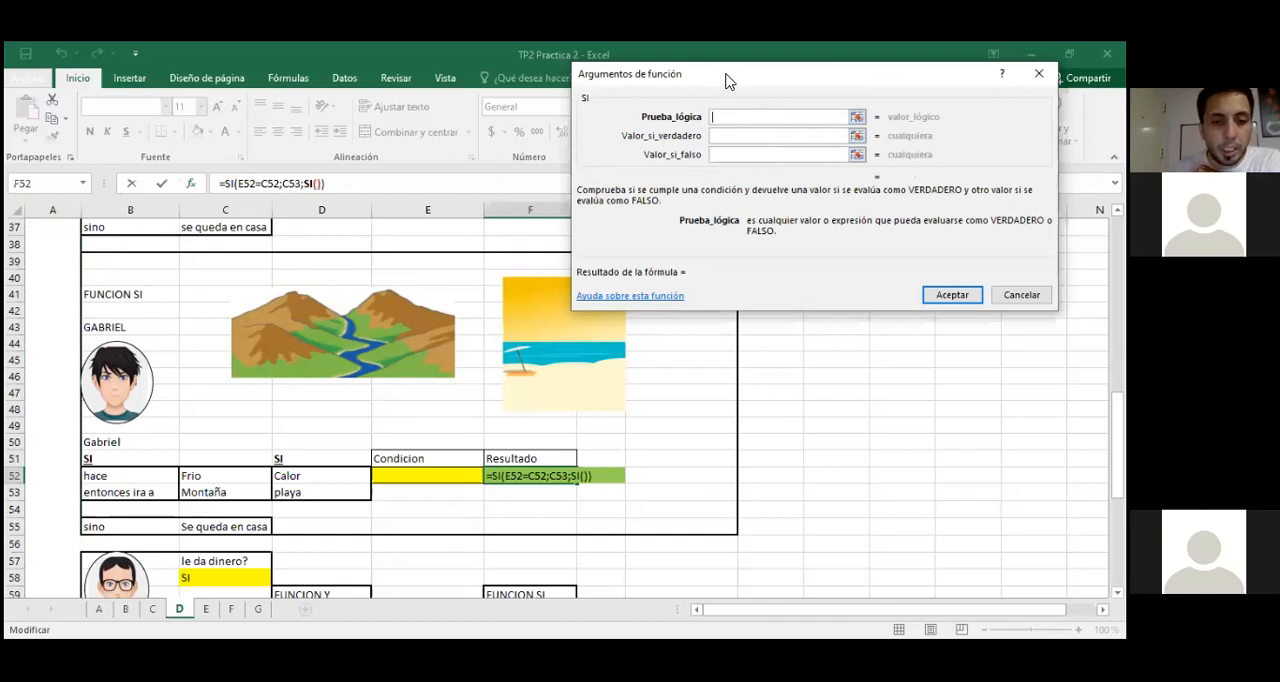
Step: Give the nested SI the logical test E52=D52, value if true D53 and value if false C55, and accept the formula
click(432, 477)
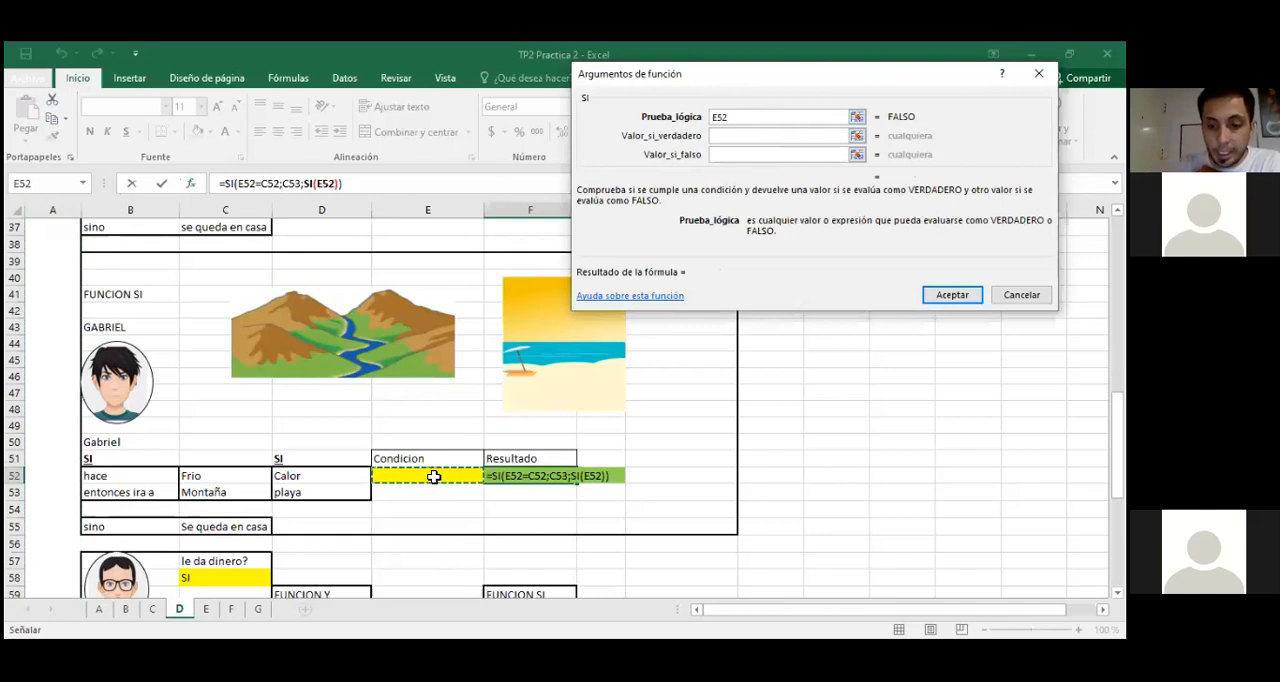
text(=)
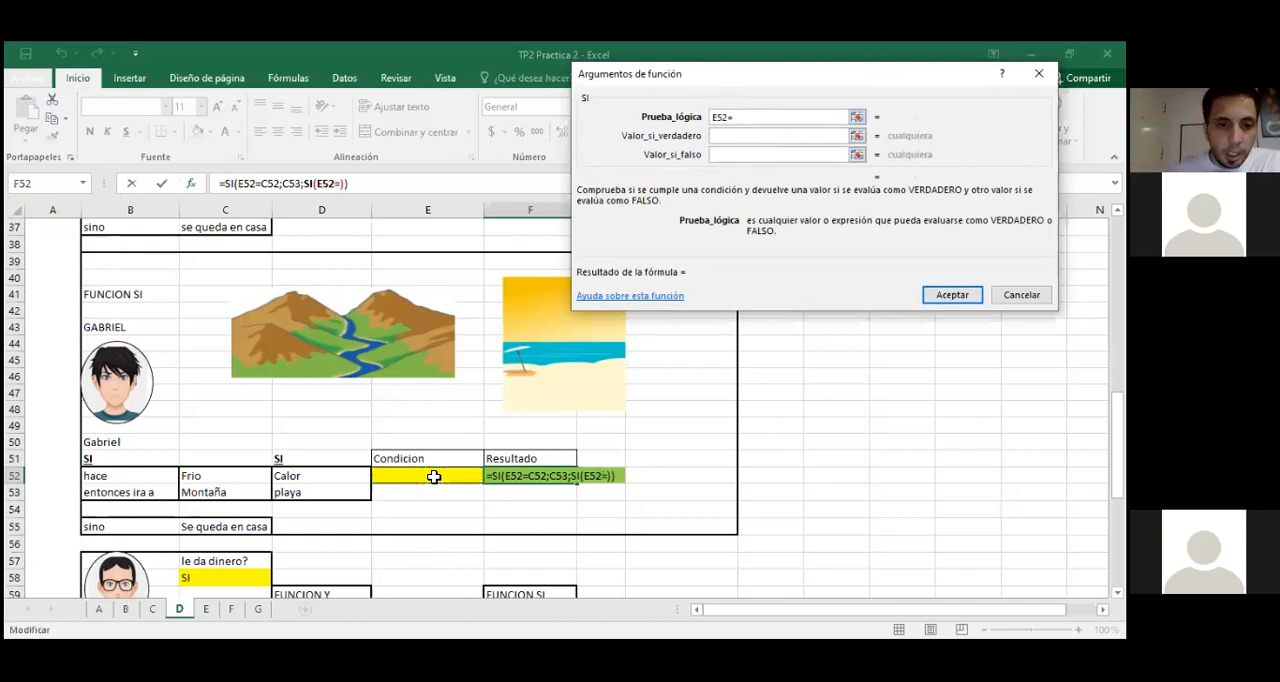
click(321, 477)
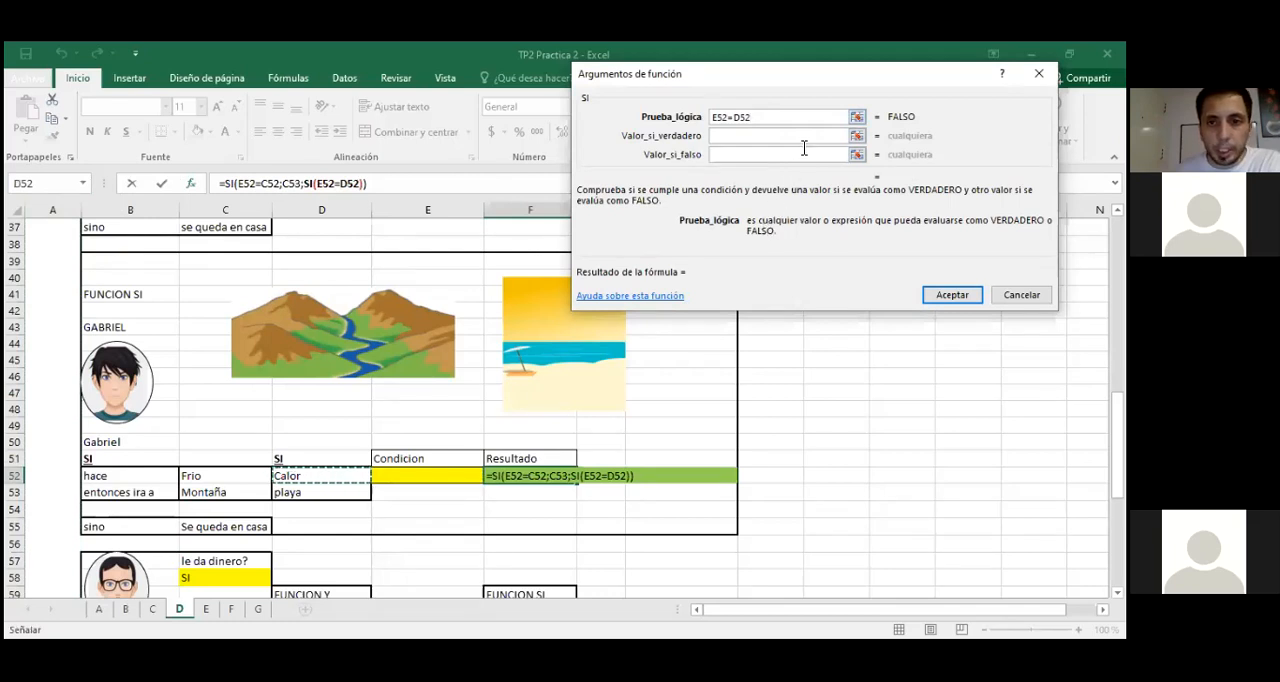
click(738, 136)
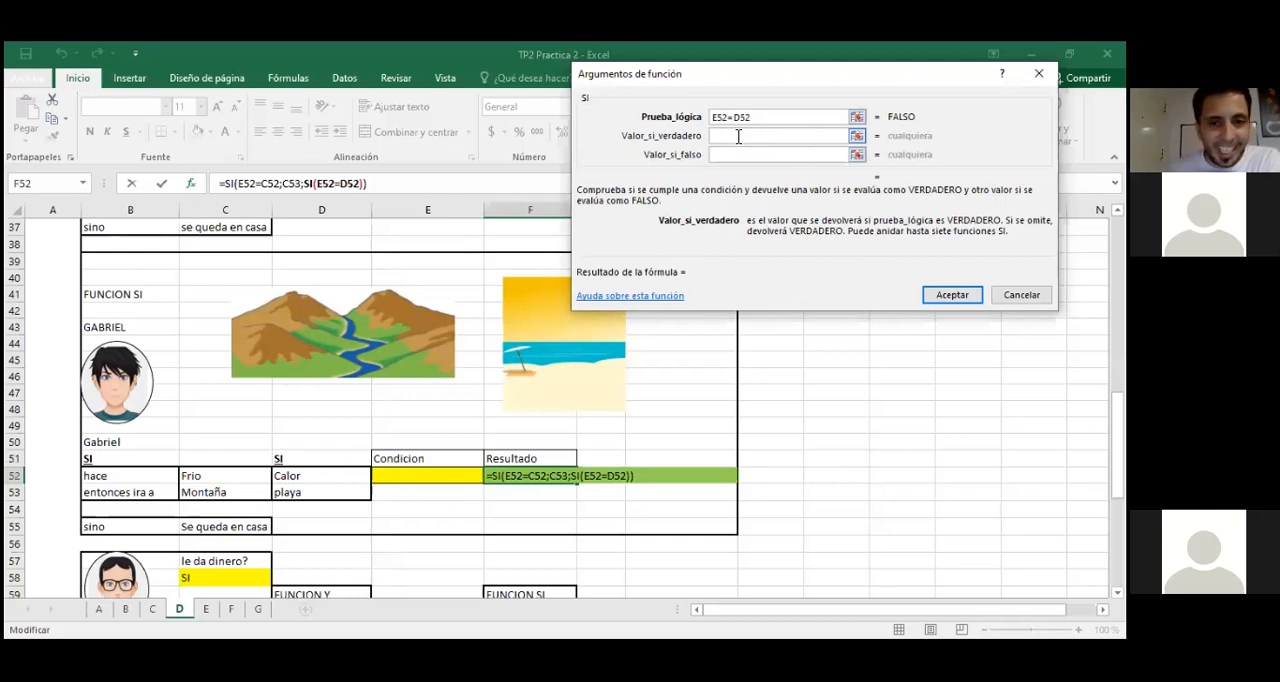
click(321, 493)
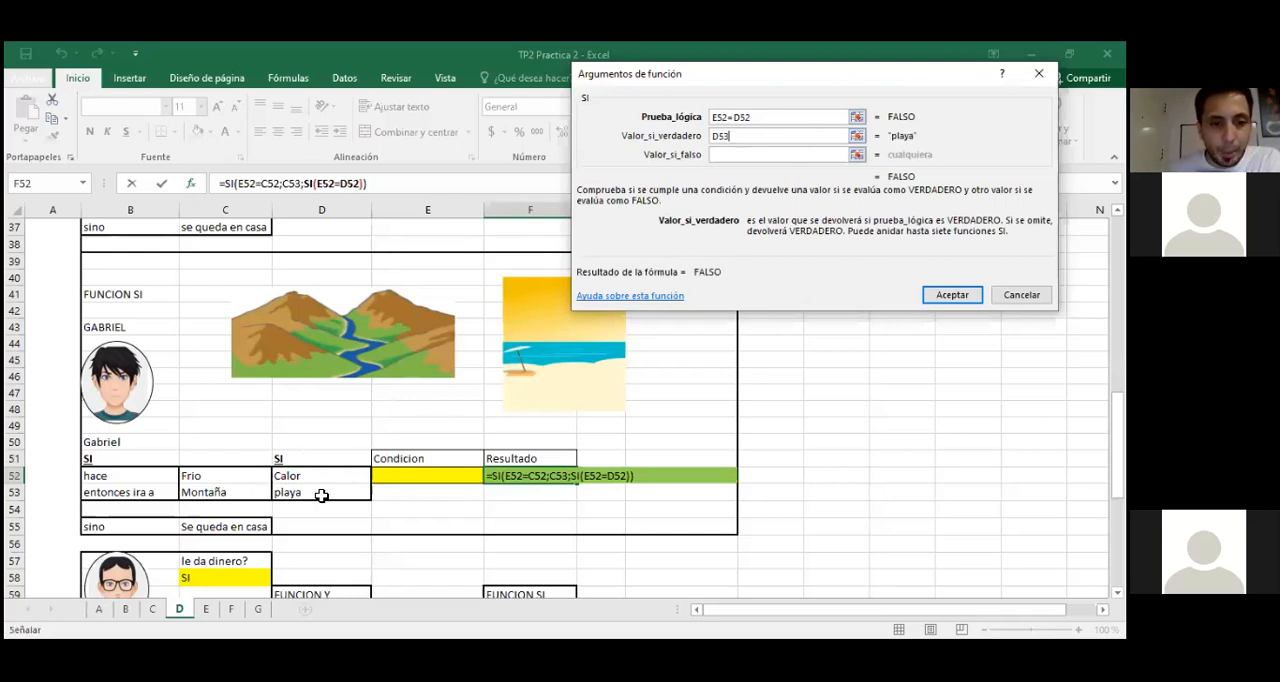
click(734, 155)
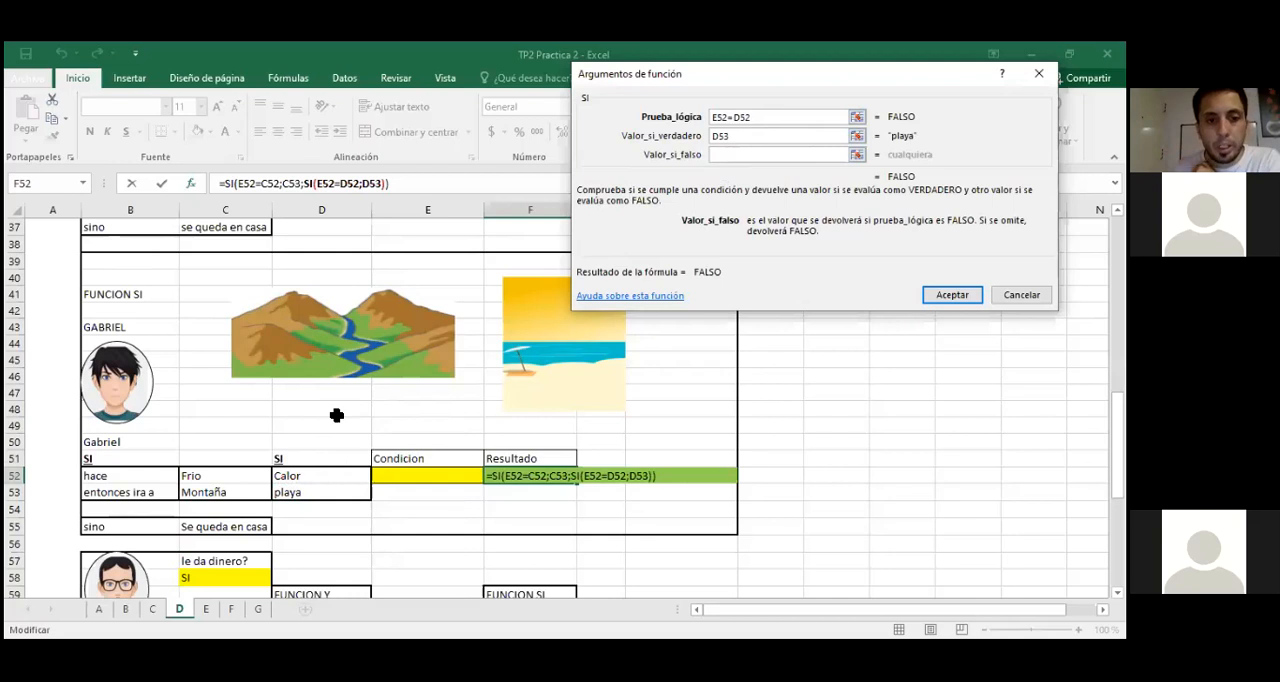
click(232, 524)
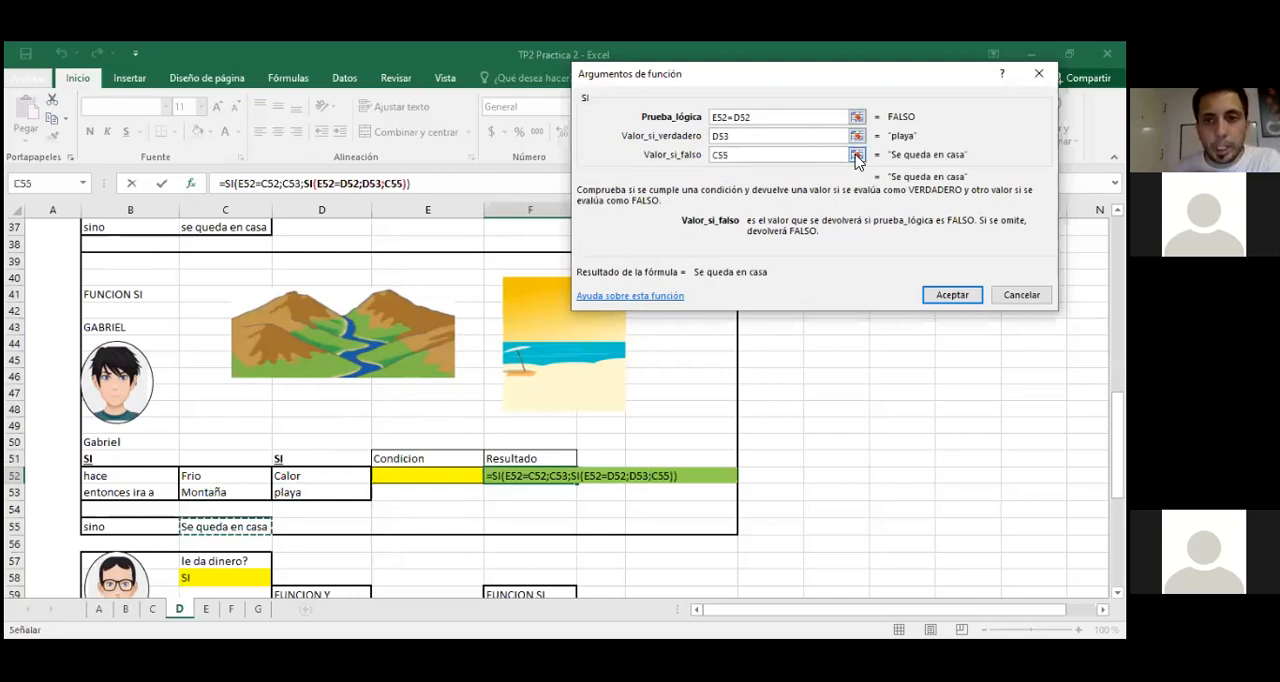
click(952, 295)
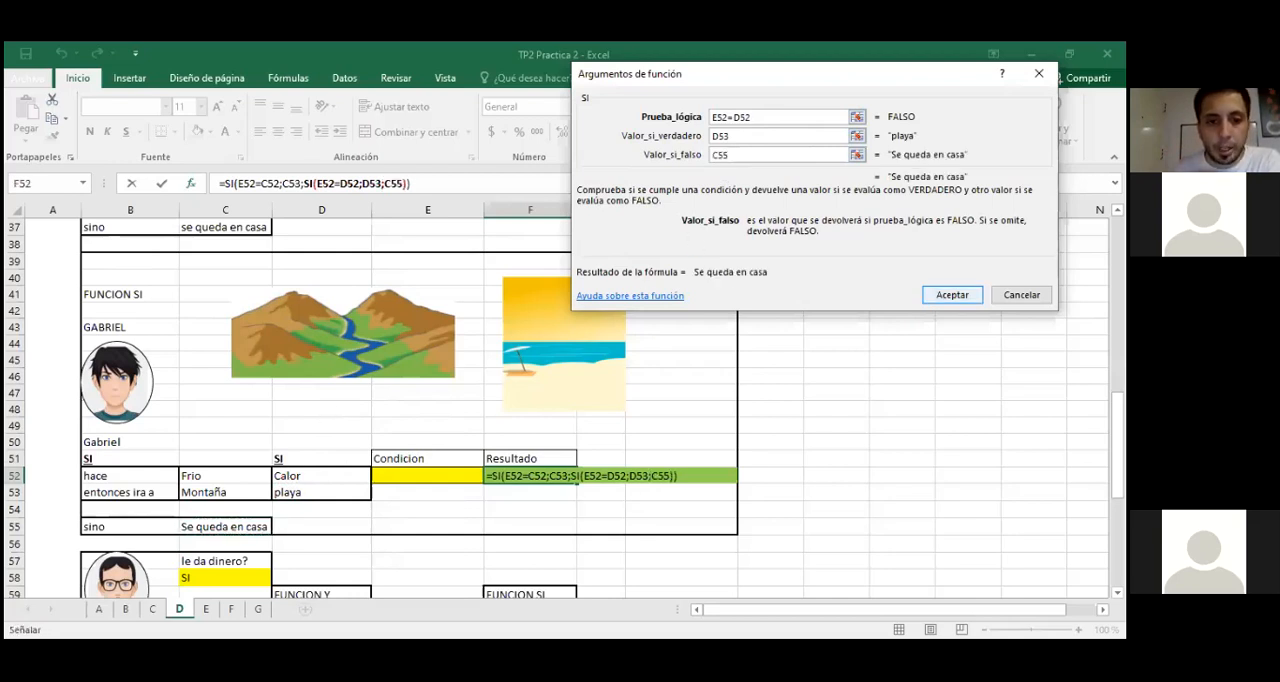
Step: Test the nested SI formula by entering calor and frio in condition cell E52, and clear the cell
click(444, 479)
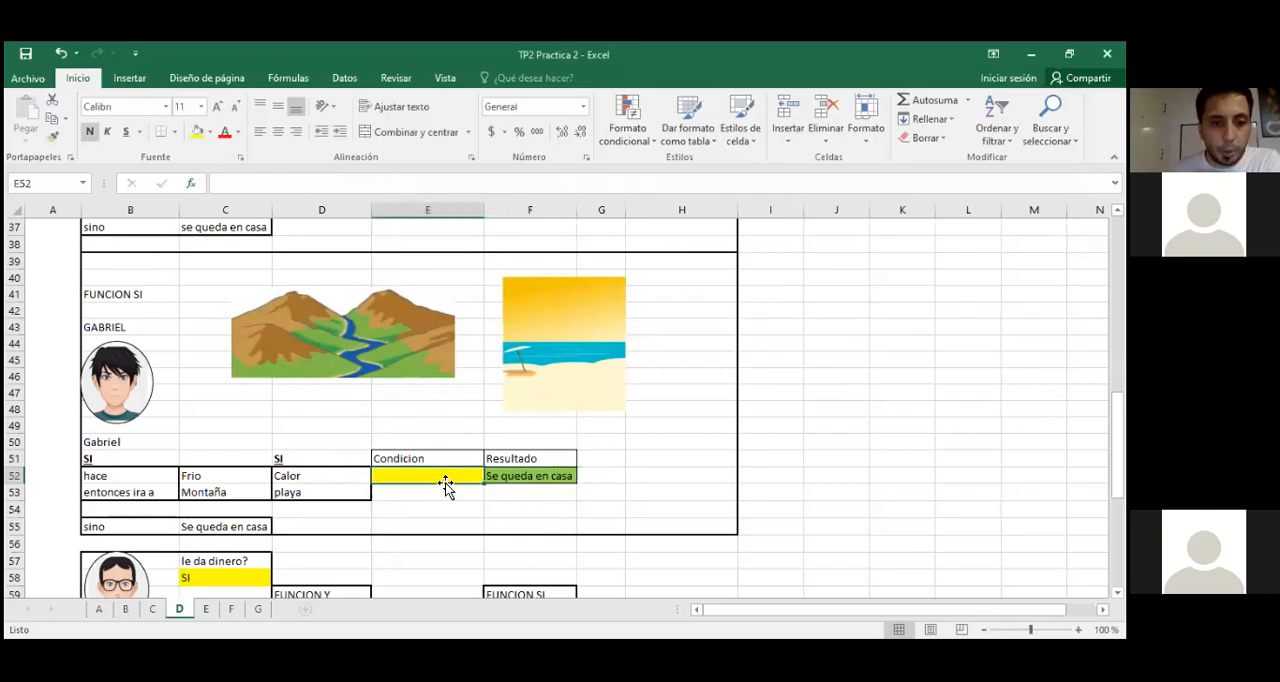
text(calor)
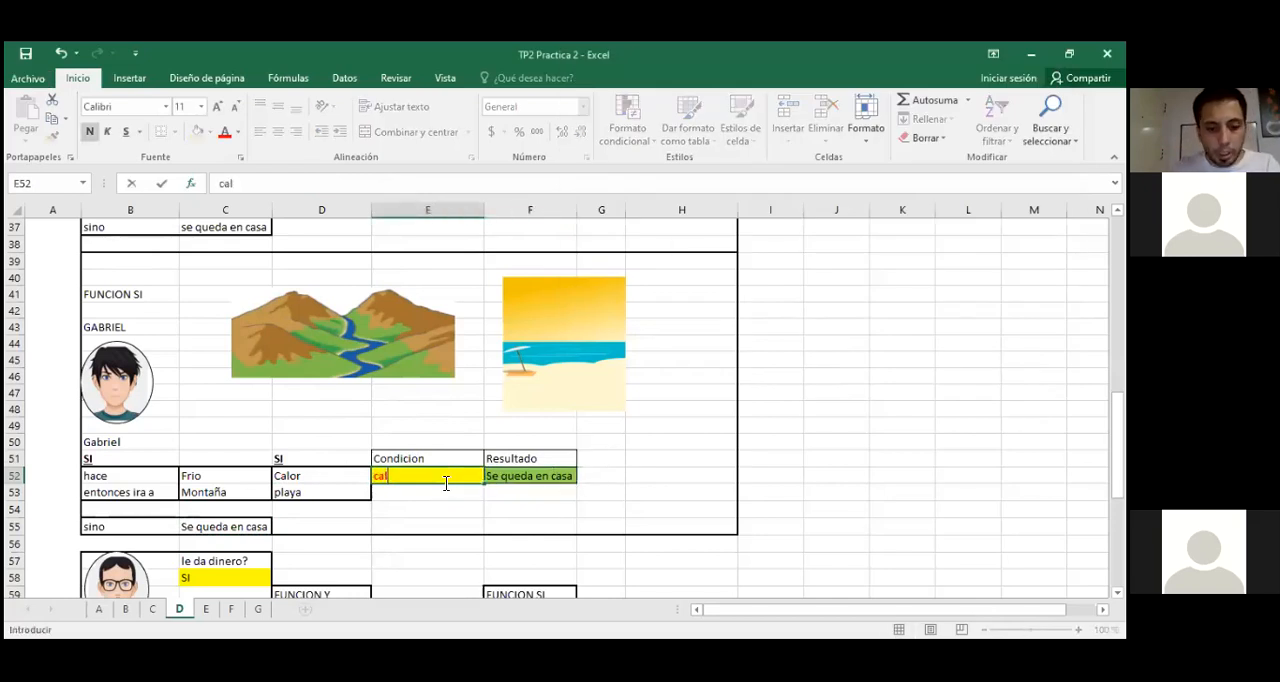
key(Return)
key(Up)
text(frio)
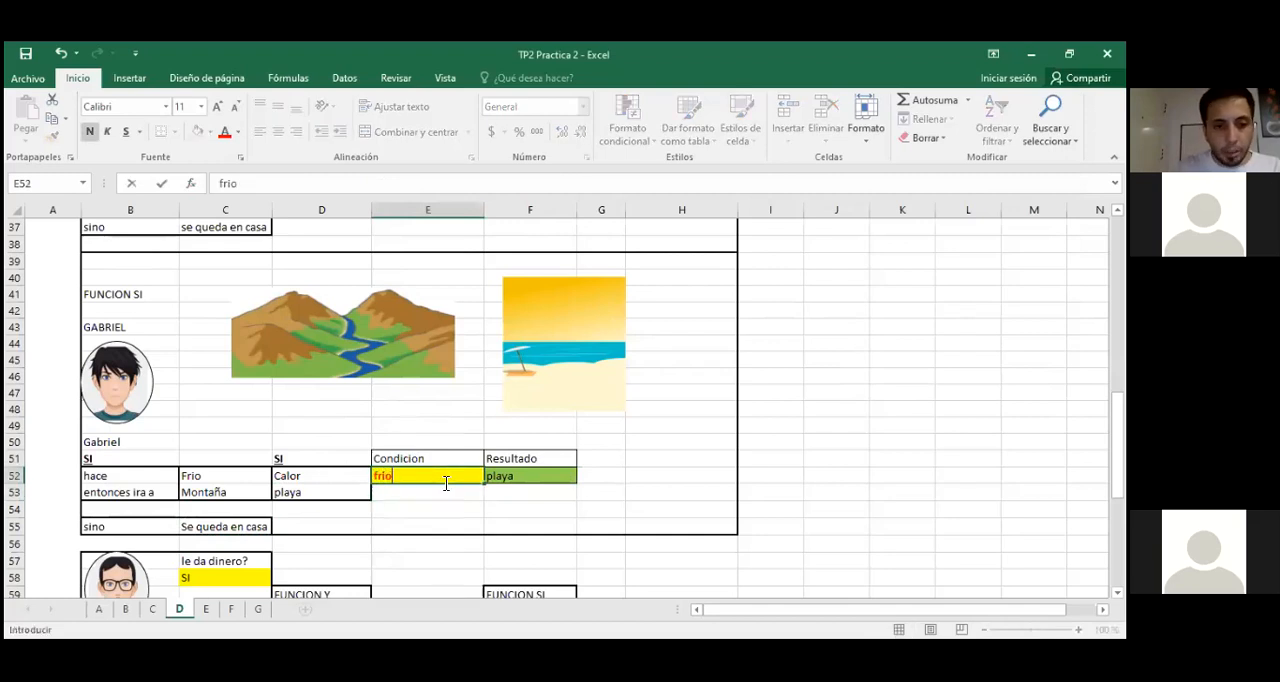
key(Return)
key(Up)
key(Delete)
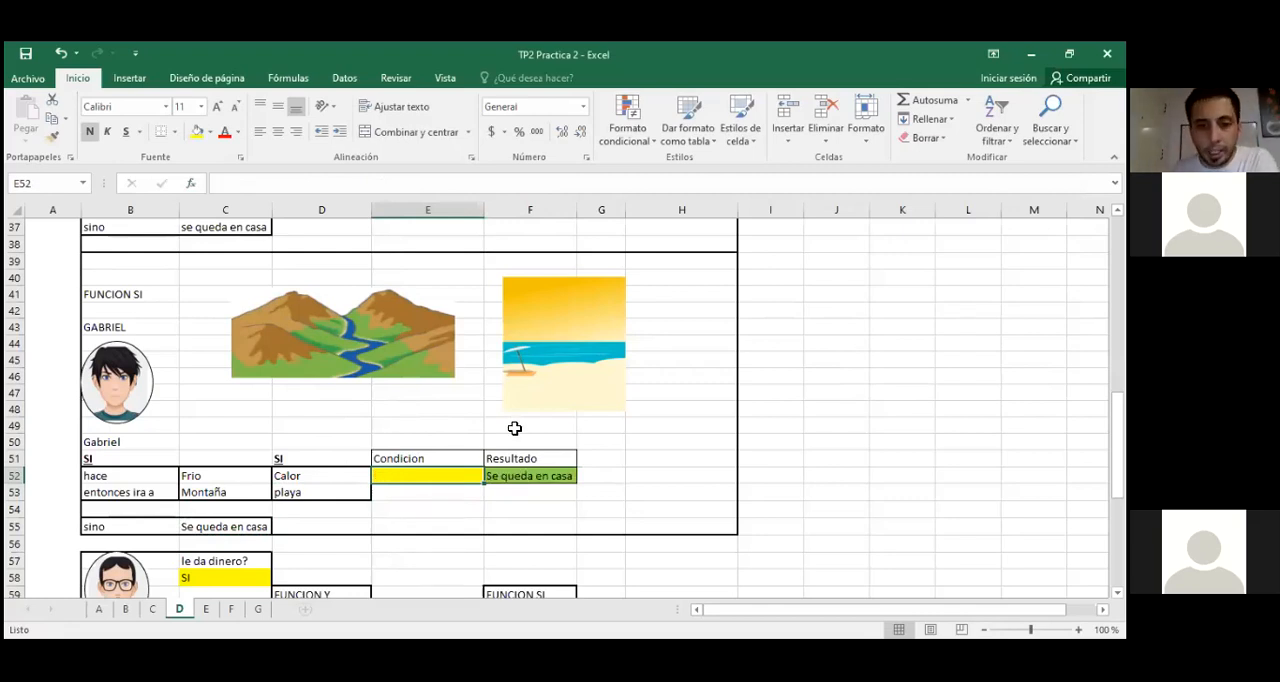
click(627, 411)
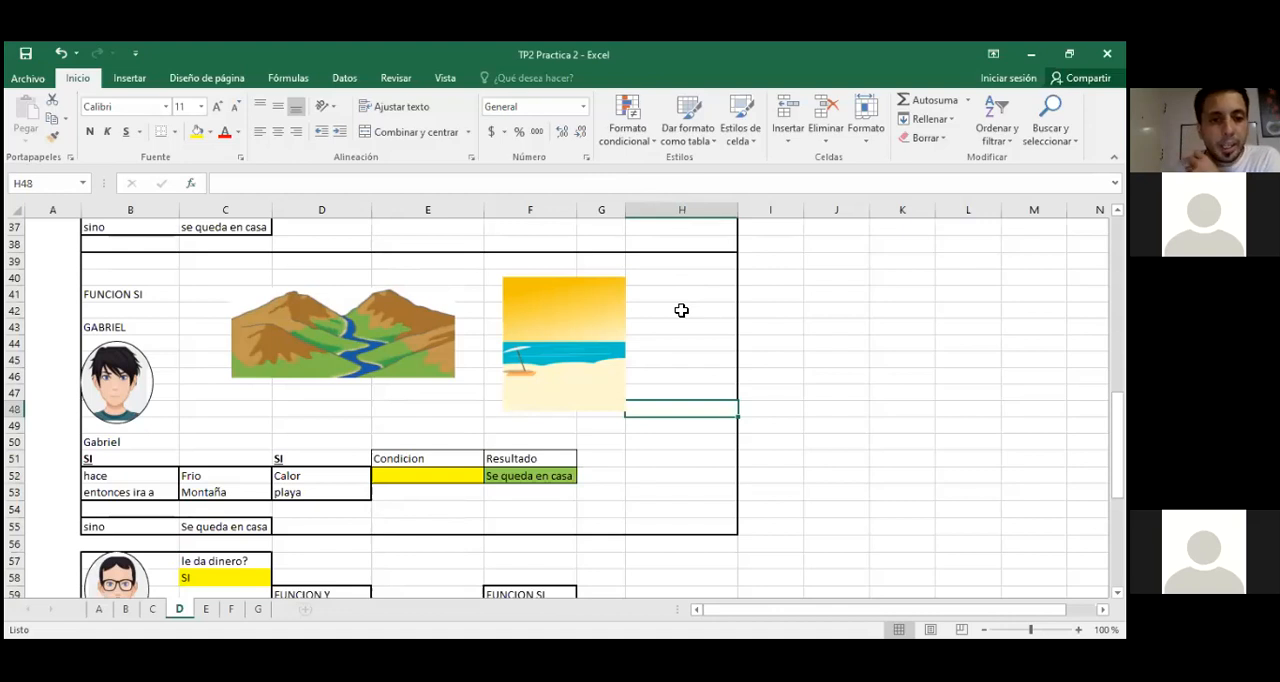
Step: Examine the dinero, permiso and moto exercise on sheet D, and switch to Adobe Acrobat Reader to read its Tercer caso instructions
scroll(681, 310, down, 2)
scroll(694, 358, down, 2)
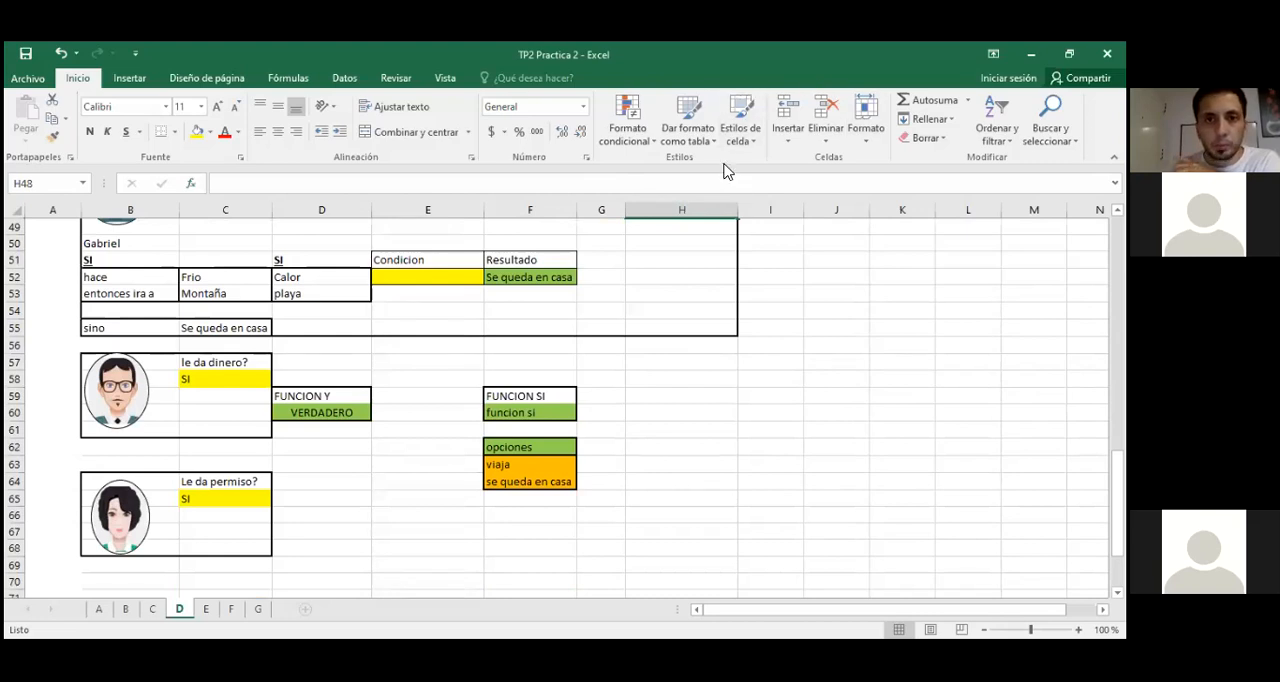
scroll(637, 494, down, 3)
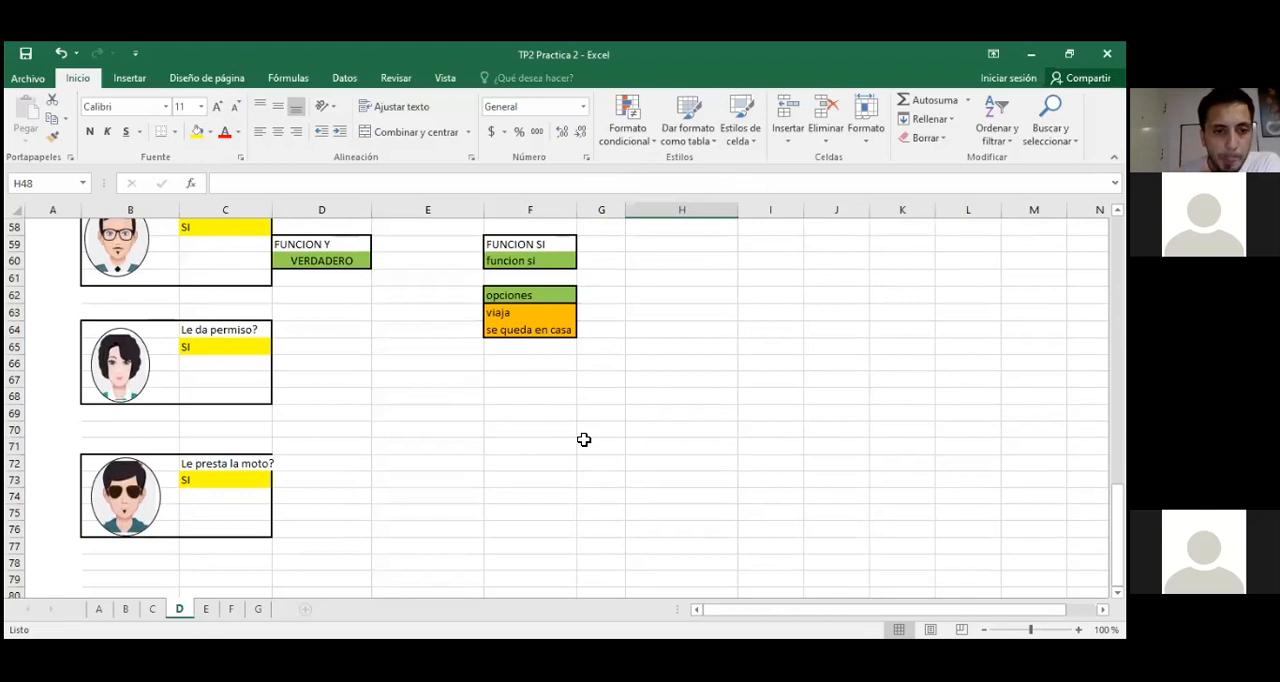
scroll(596, 546, up, 1)
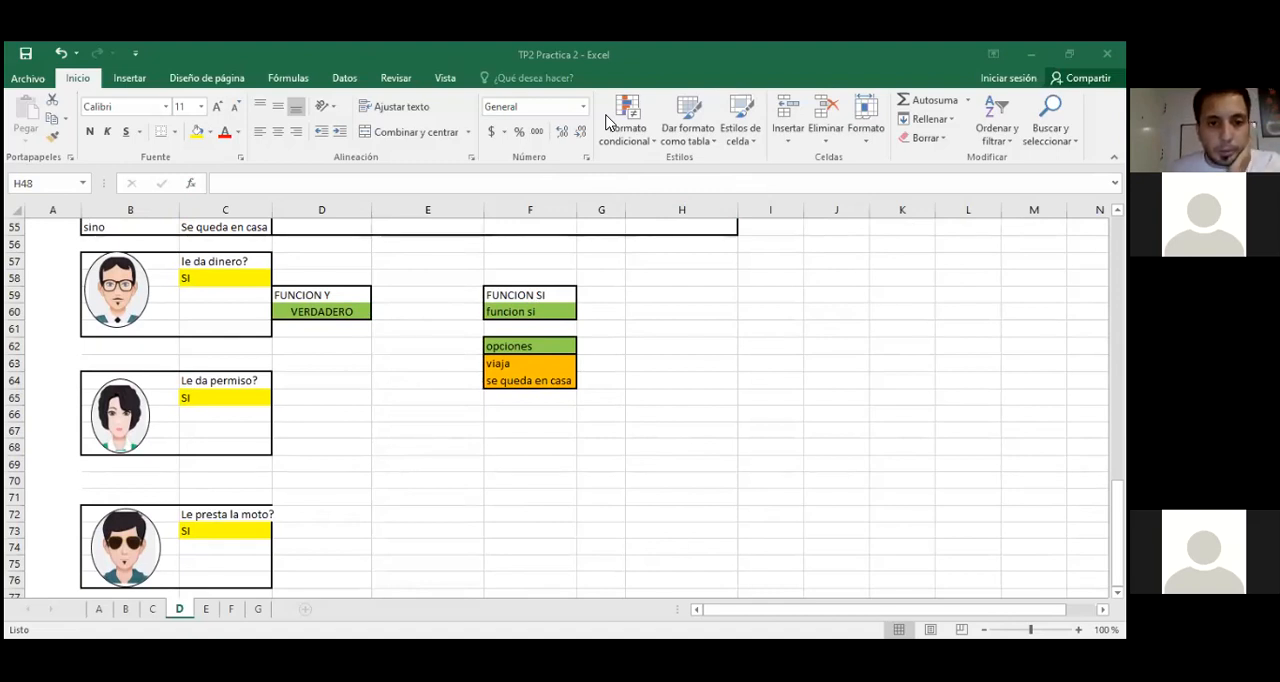
key(alt+Tab)
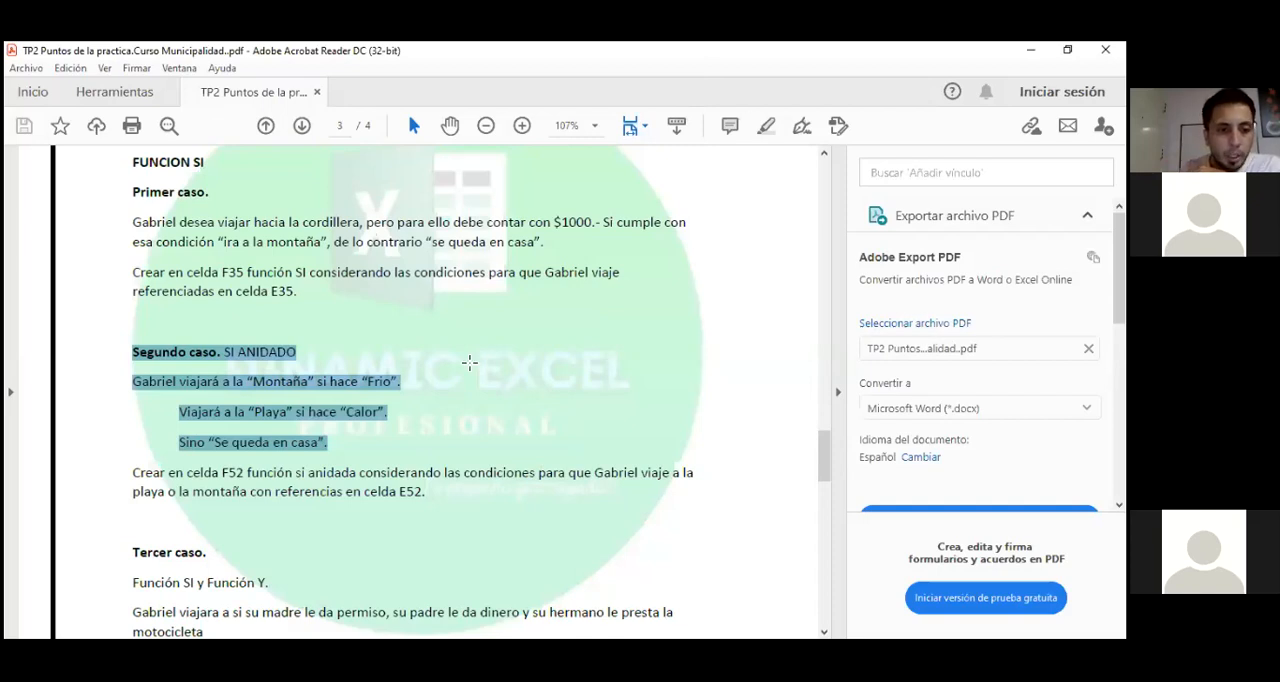
click(469, 362)
scroll(466, 371, down, 3)
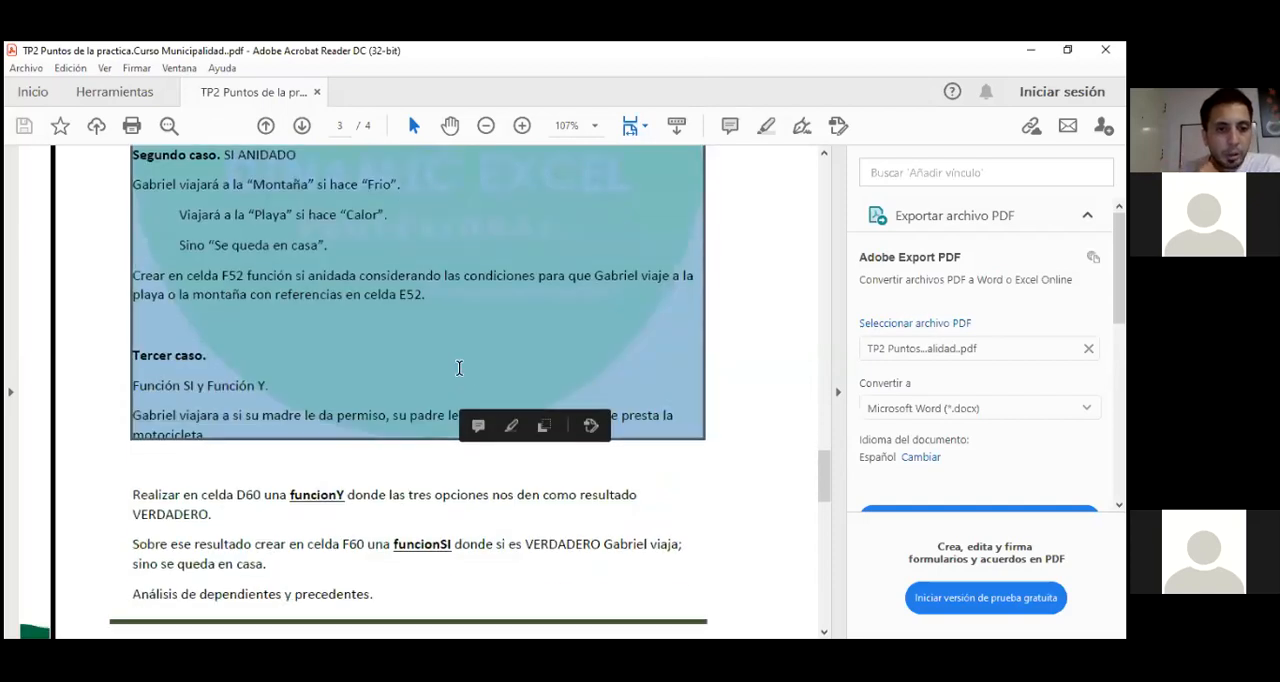
scroll(373, 483, down, 1)
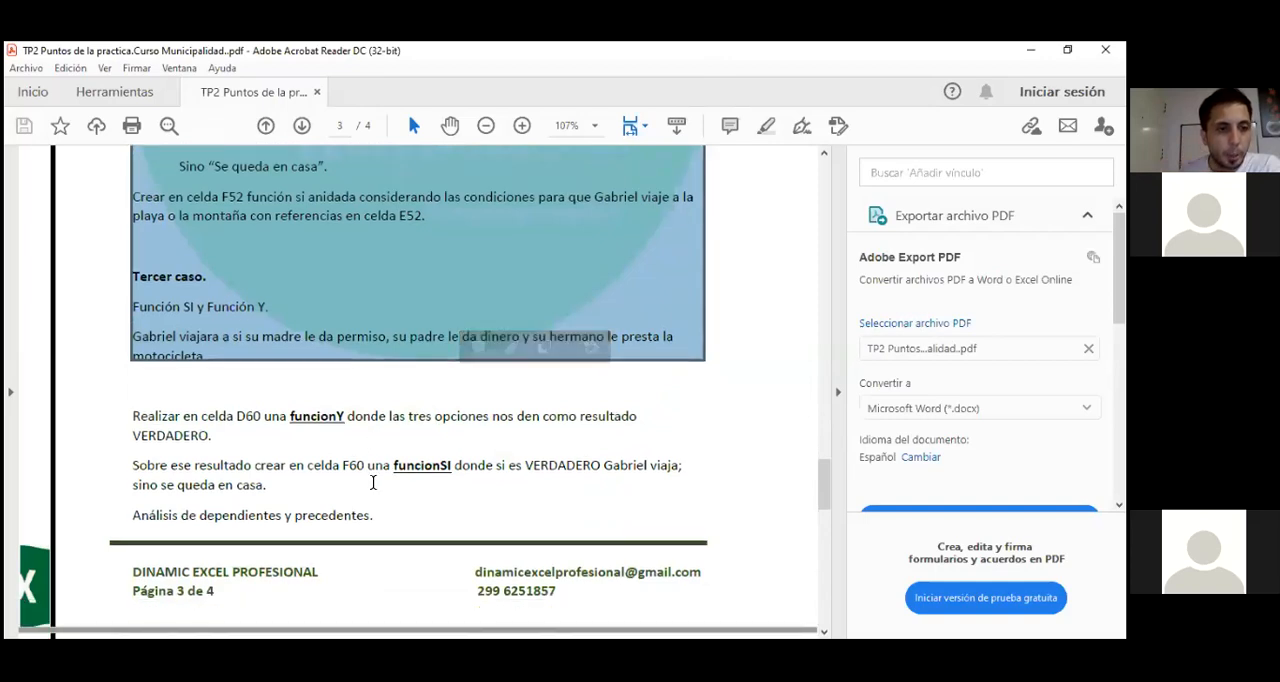
click(356, 465)
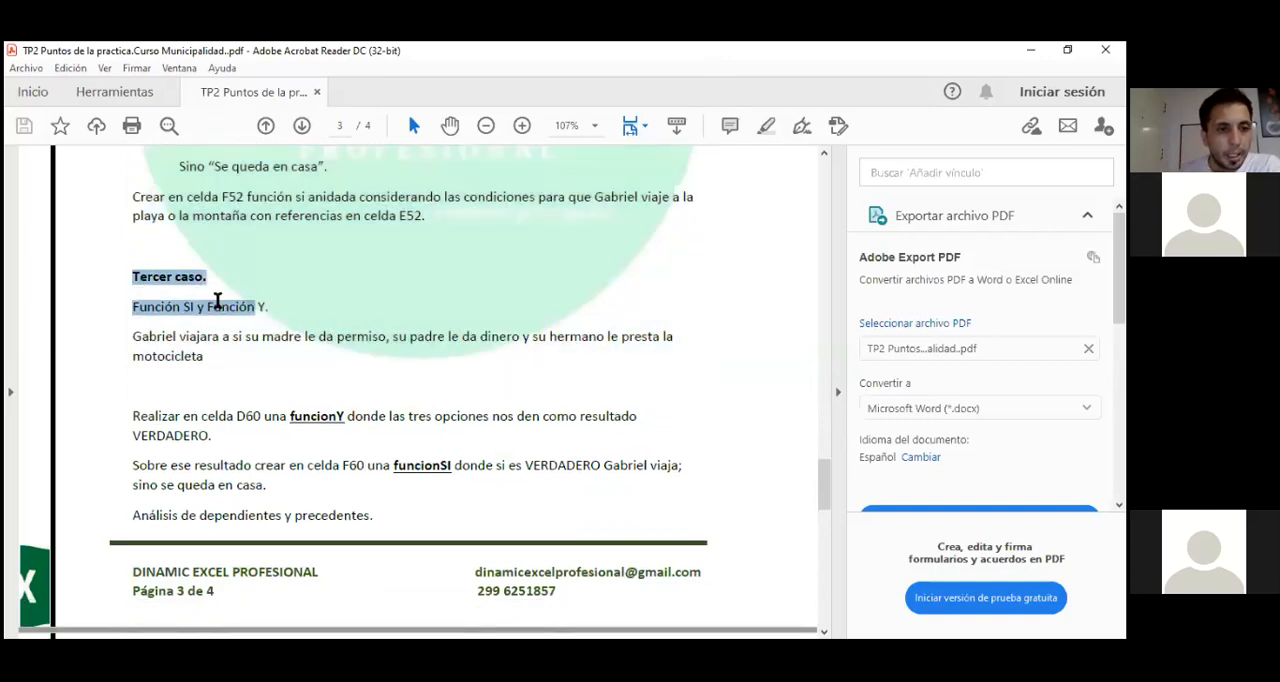
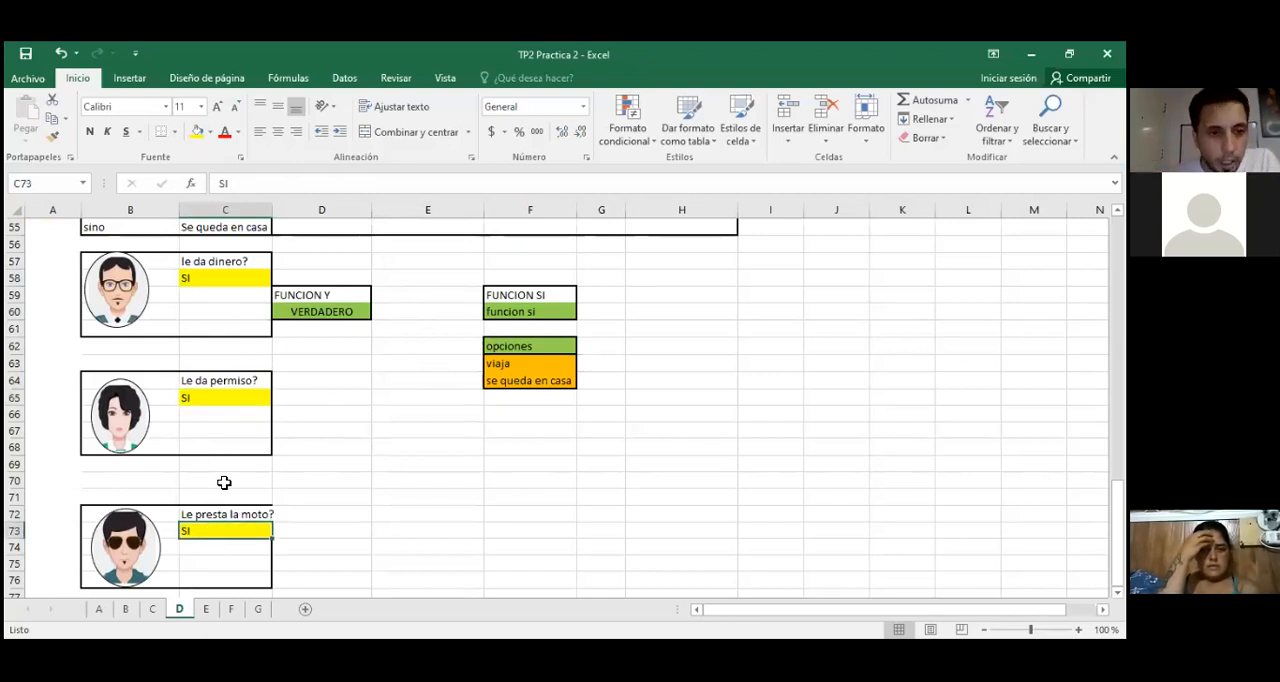
Step: Clear the existing Y formula from cell D60 under FUNCION Y
click(323, 398)
click(333, 313)
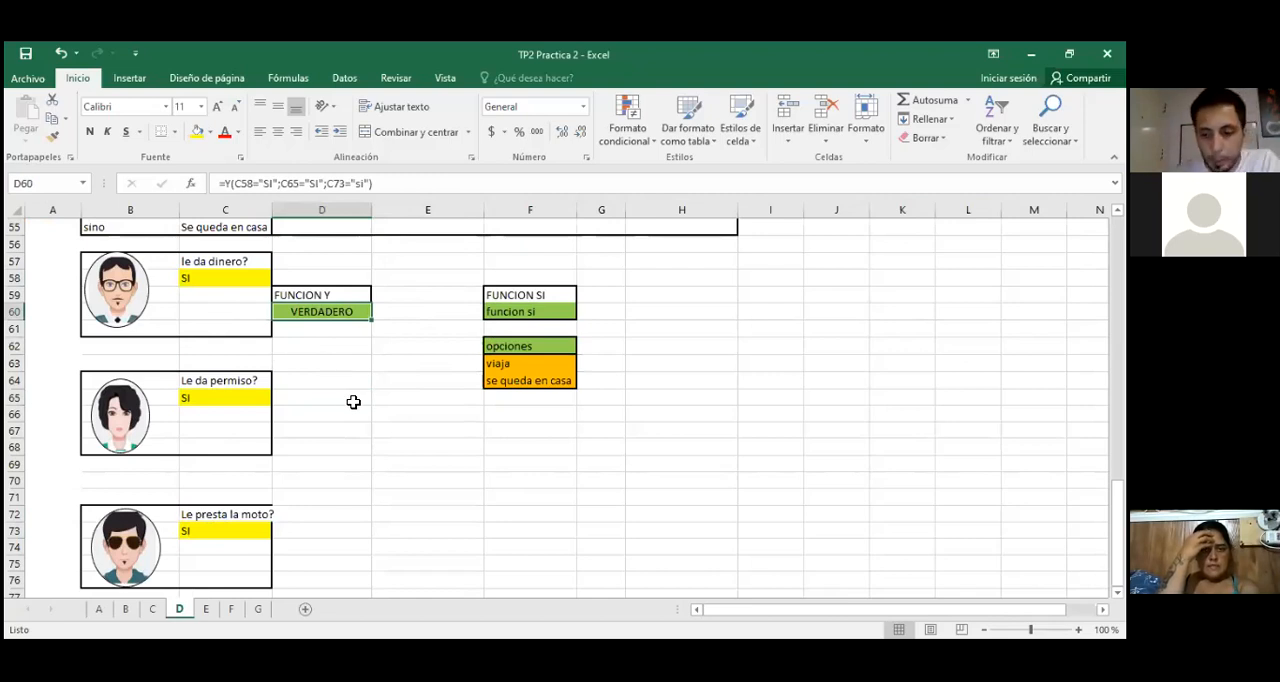
key(Delete)
click(373, 366)
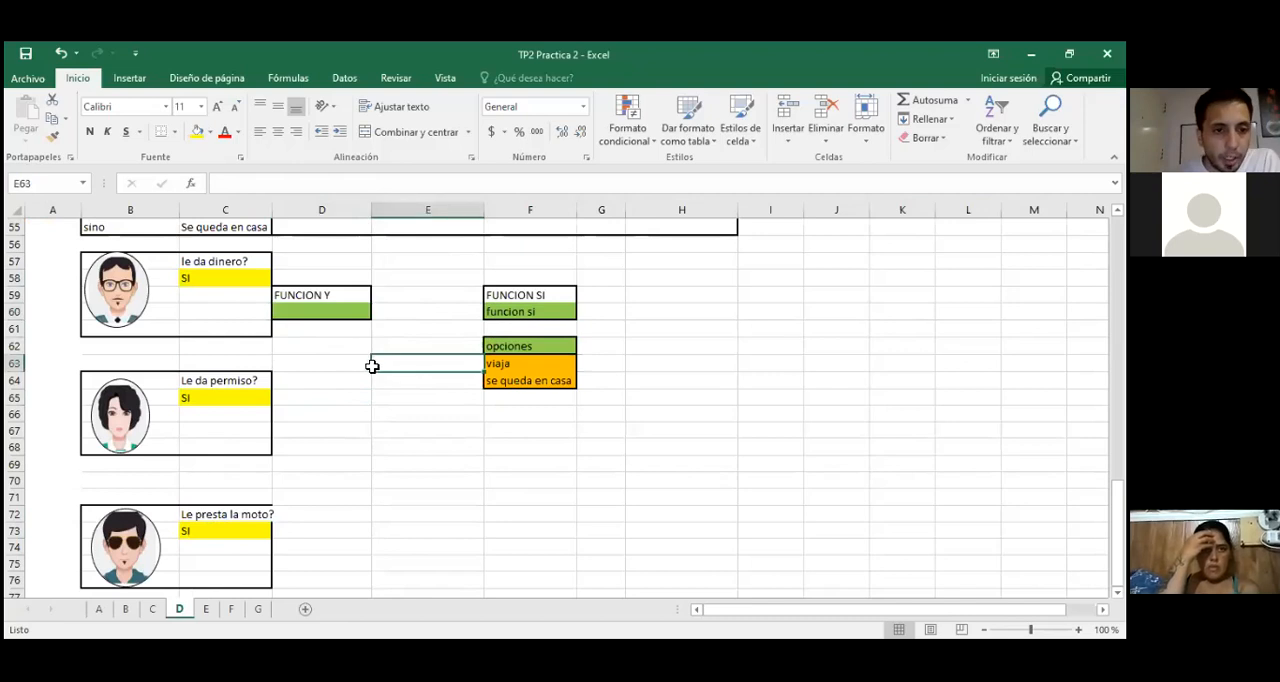
click(334, 311)
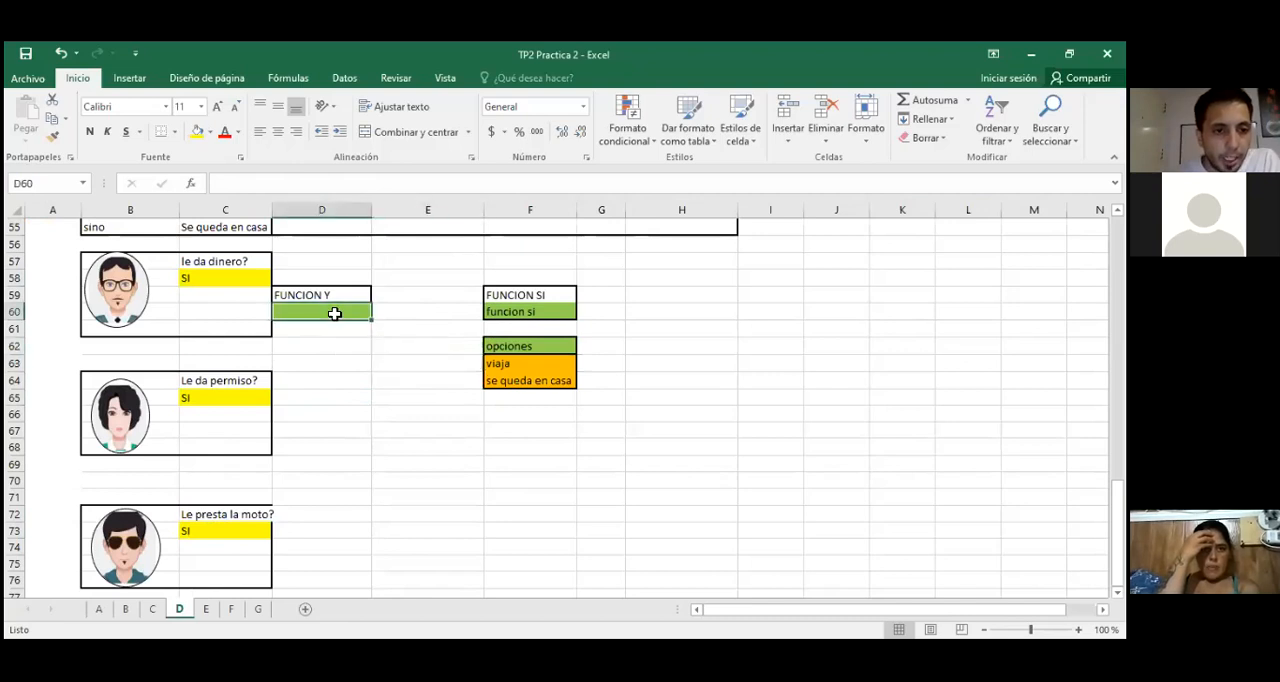
Step: Check the cell references of the dinero, permiso and moto answers, and return to cell D60
click(244, 280)
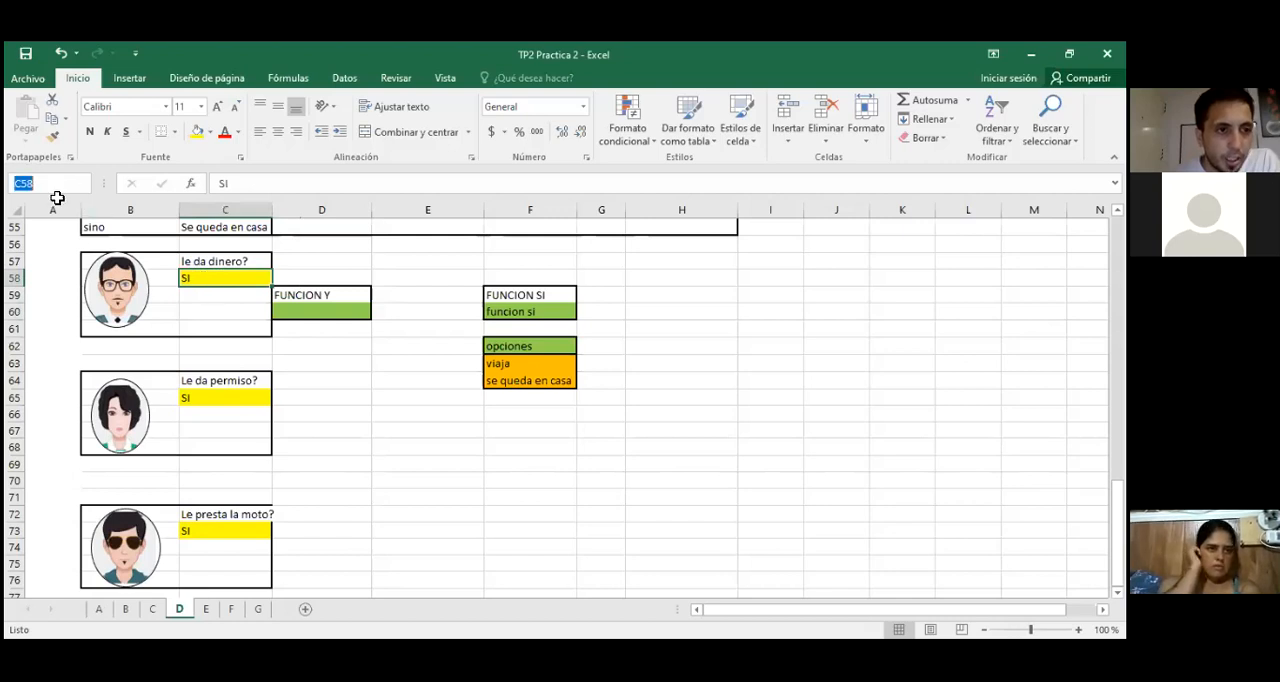
click(337, 428)
click(304, 312)
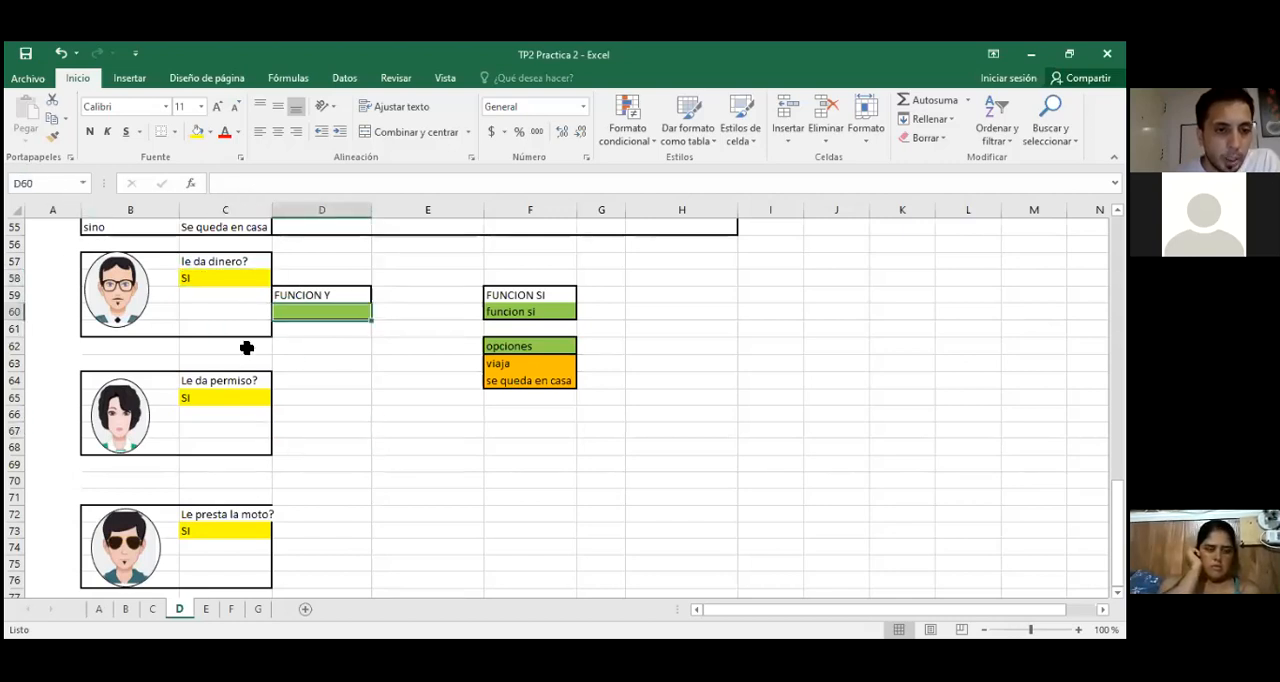
click(206, 397)
click(28, 182)
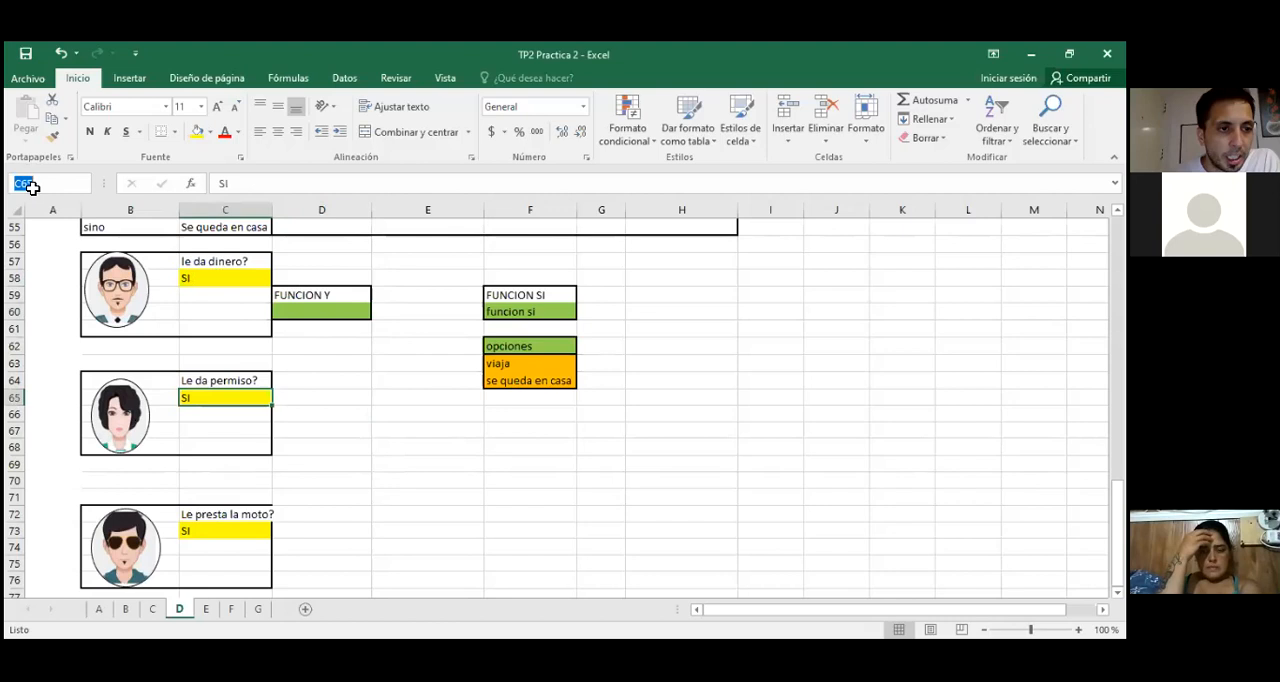
click(231, 529)
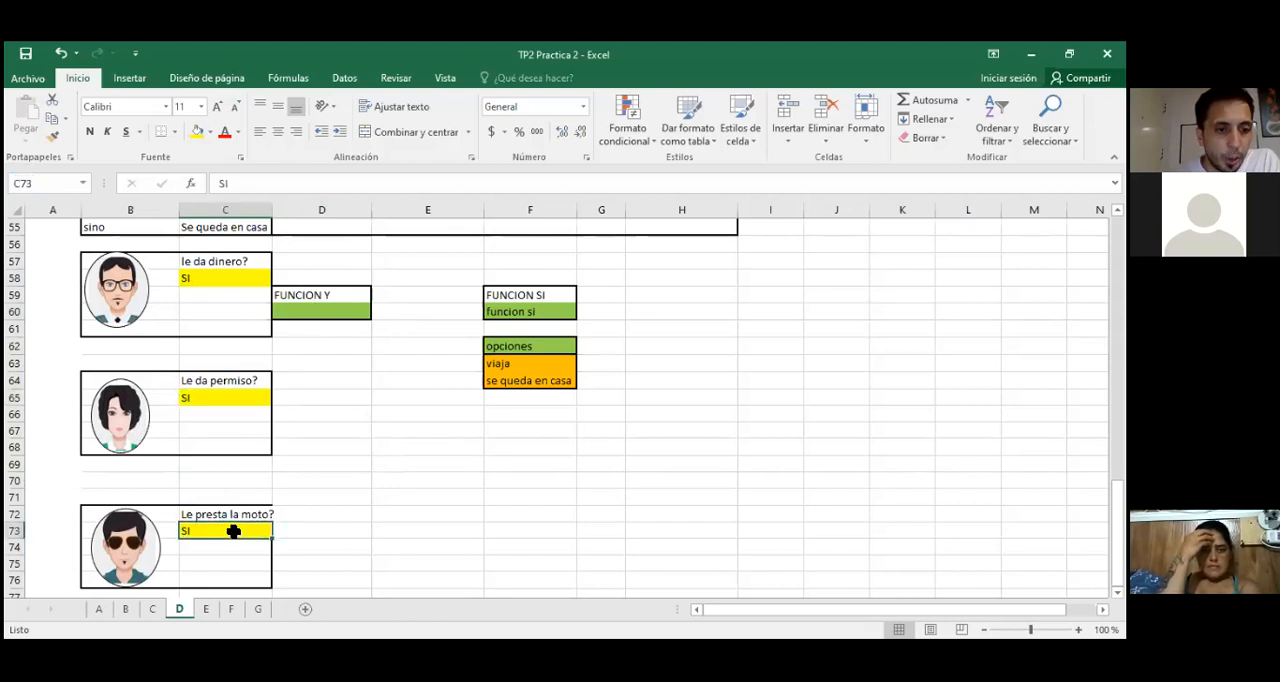
click(46, 185)
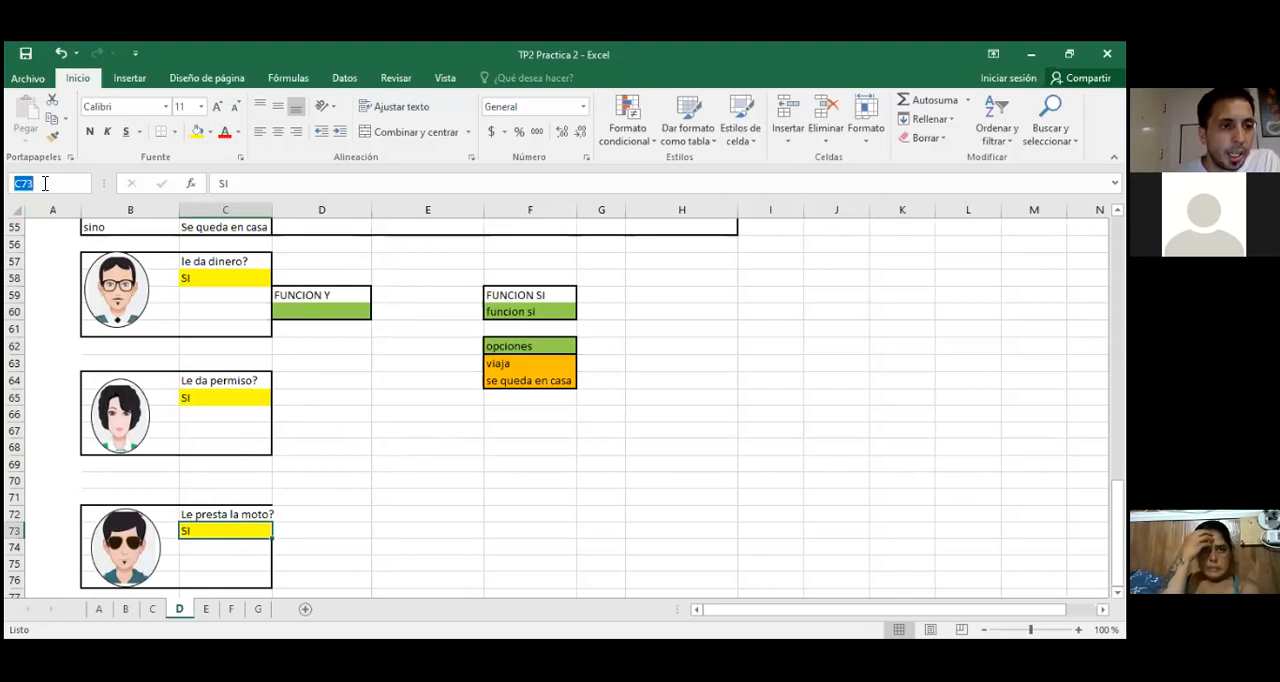
click(312, 410)
click(314, 313)
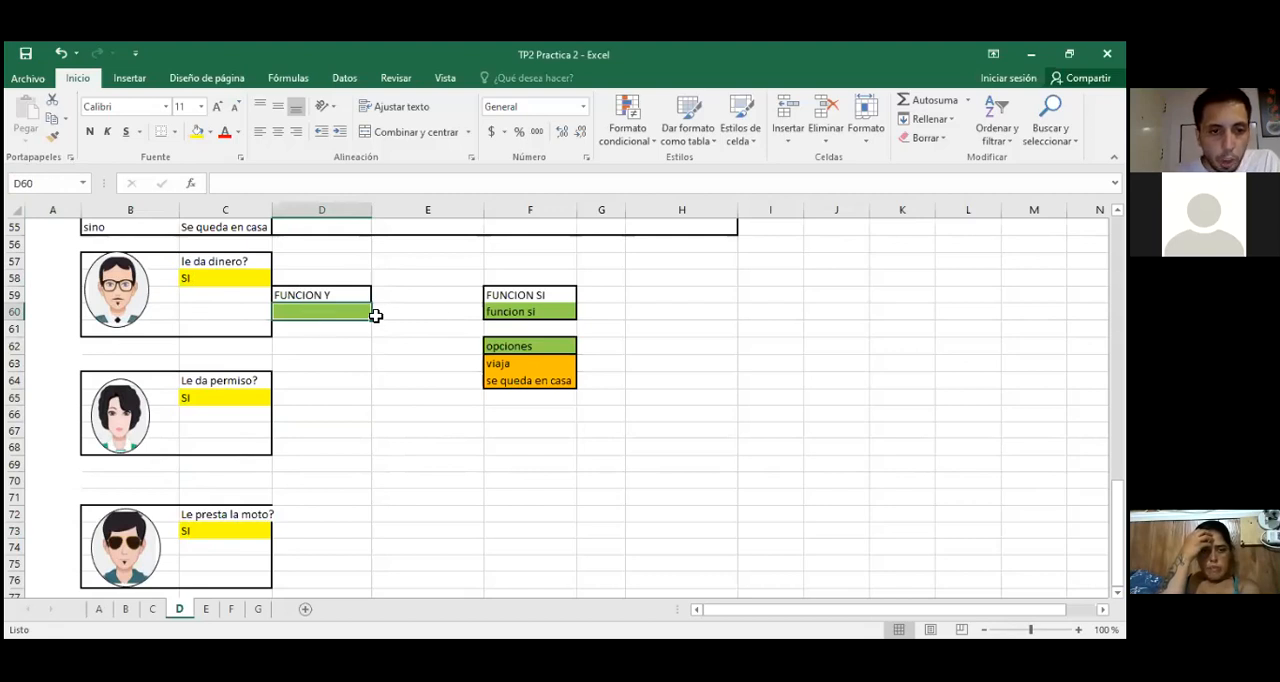
text(=)
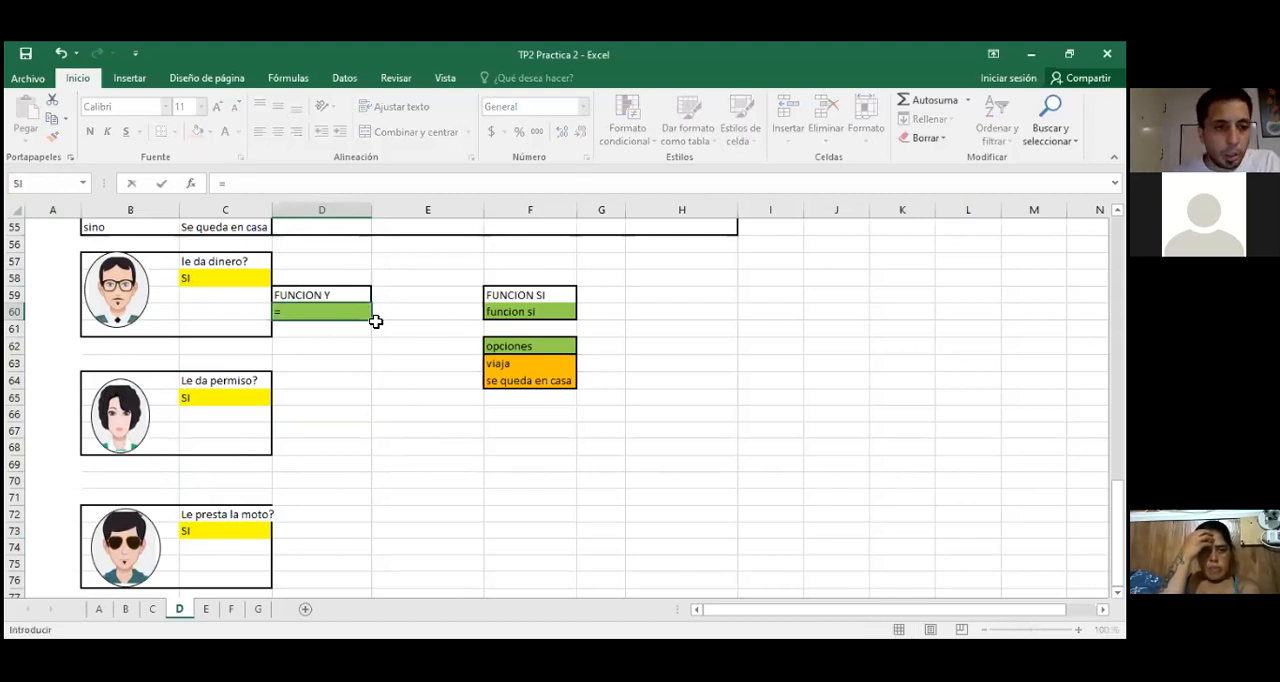
key(BackSpace)
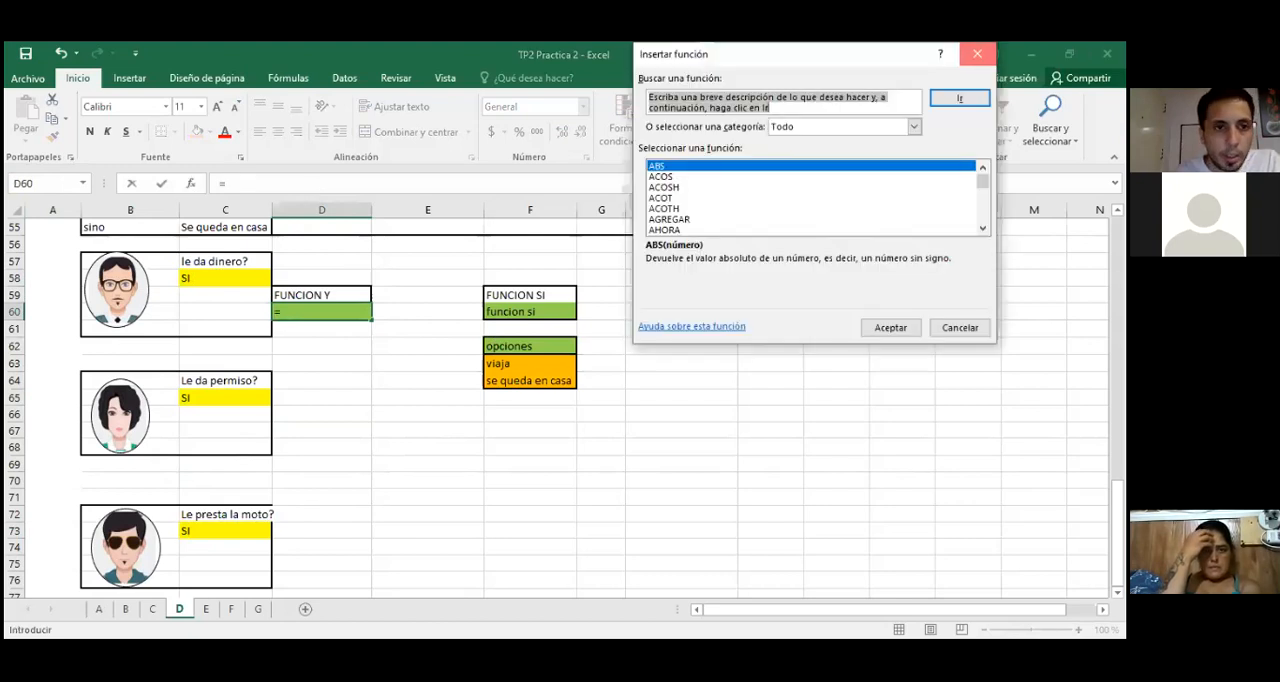
click(979, 53)
Step: Insert the logical function Y in cell D60, and move its arguments dialog closer to the answer cells
click(288, 80)
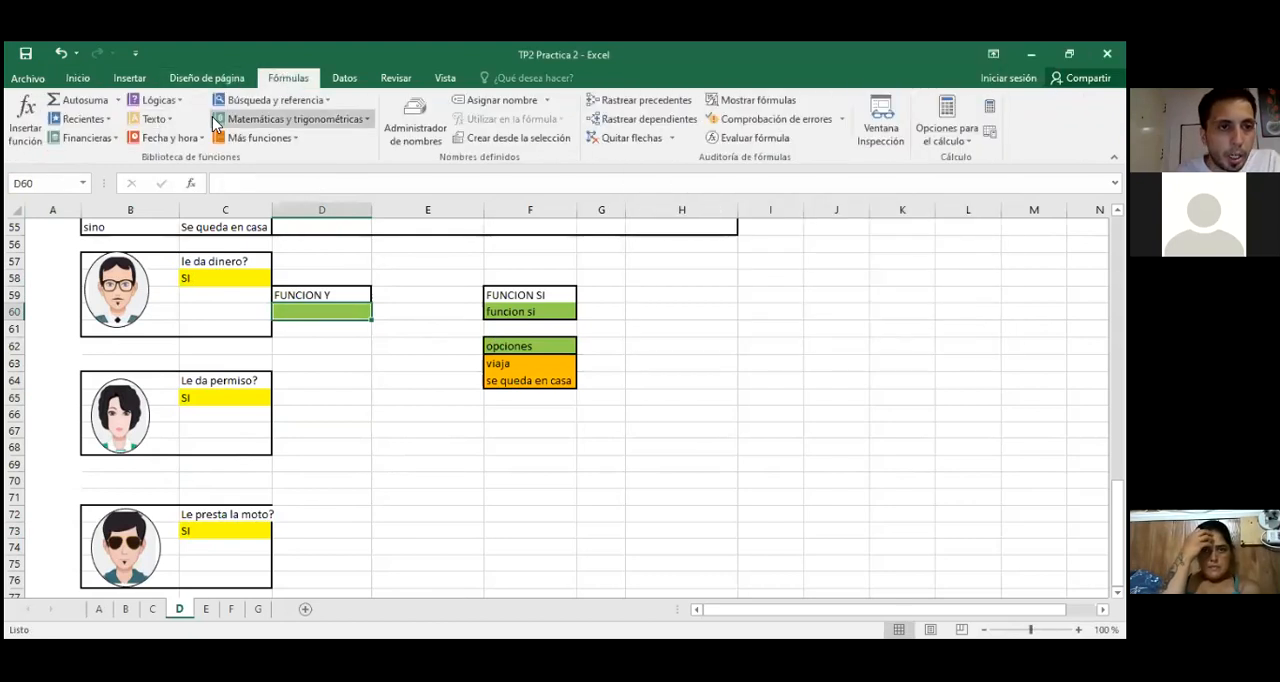
click(158, 101)
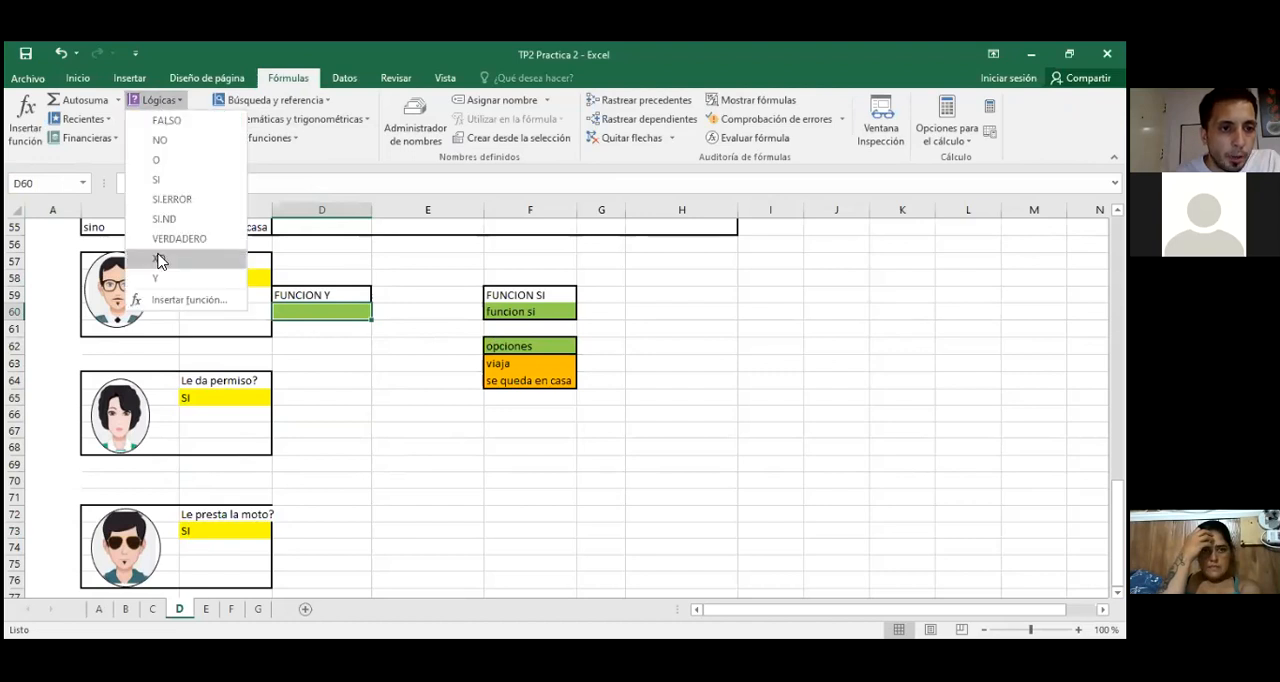
click(156, 279)
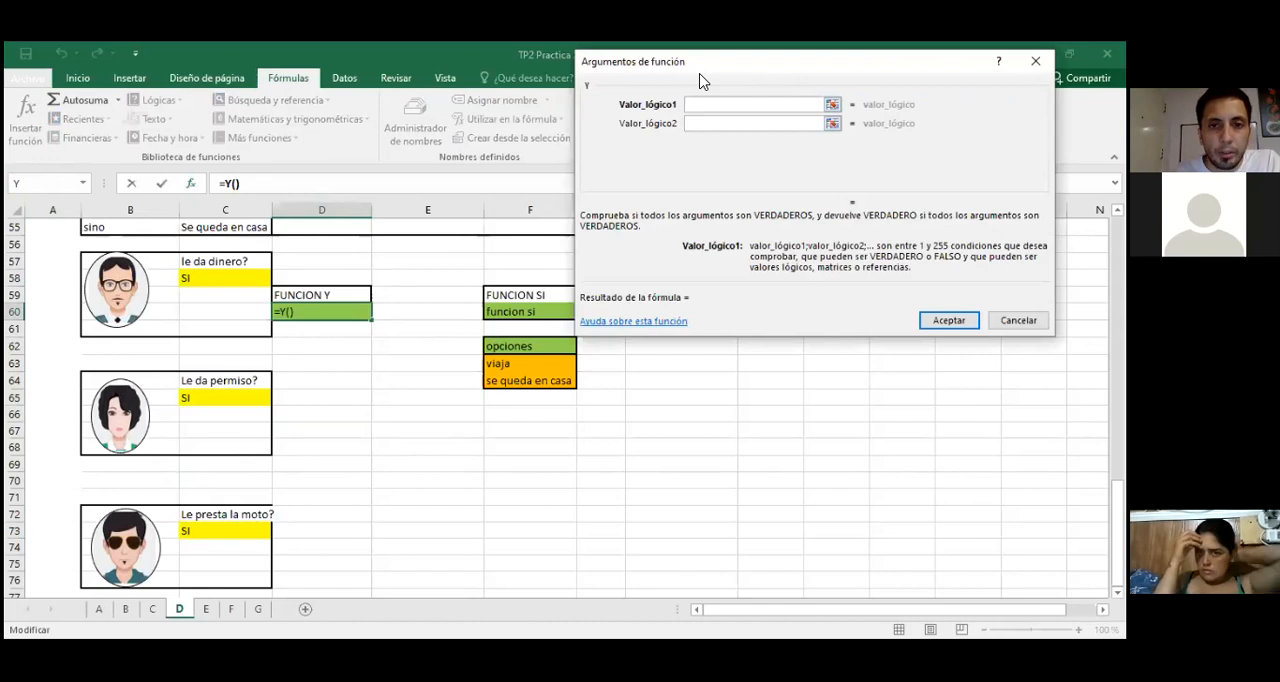
drag(700, 80, 578, 172)
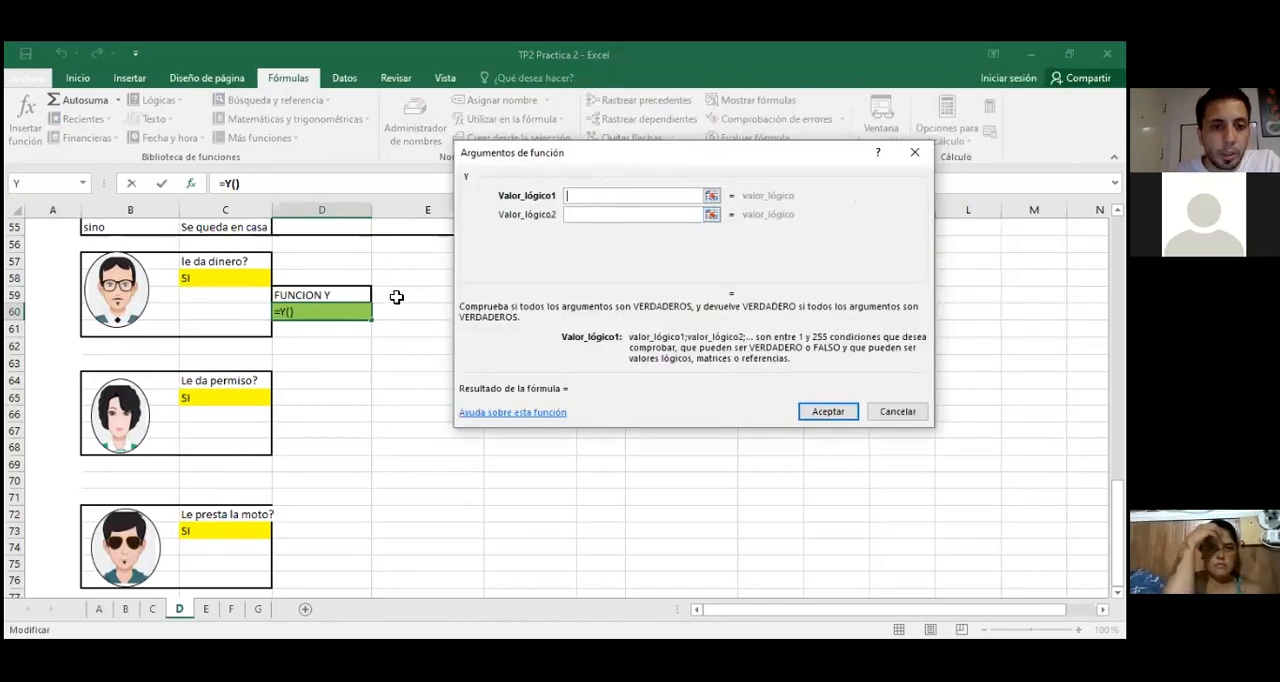
Step: Set the Y function's first logical value to C58="SI", with SI in capitals between quotation marks
click(222, 282)
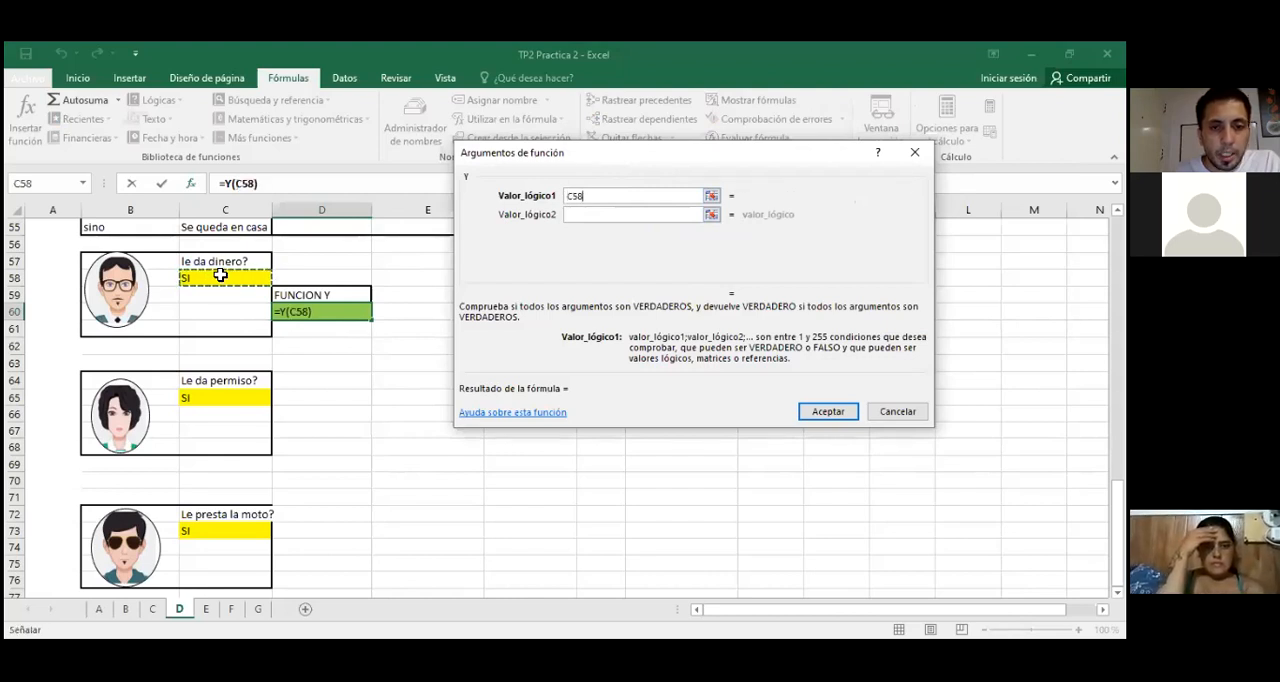
text(="si)
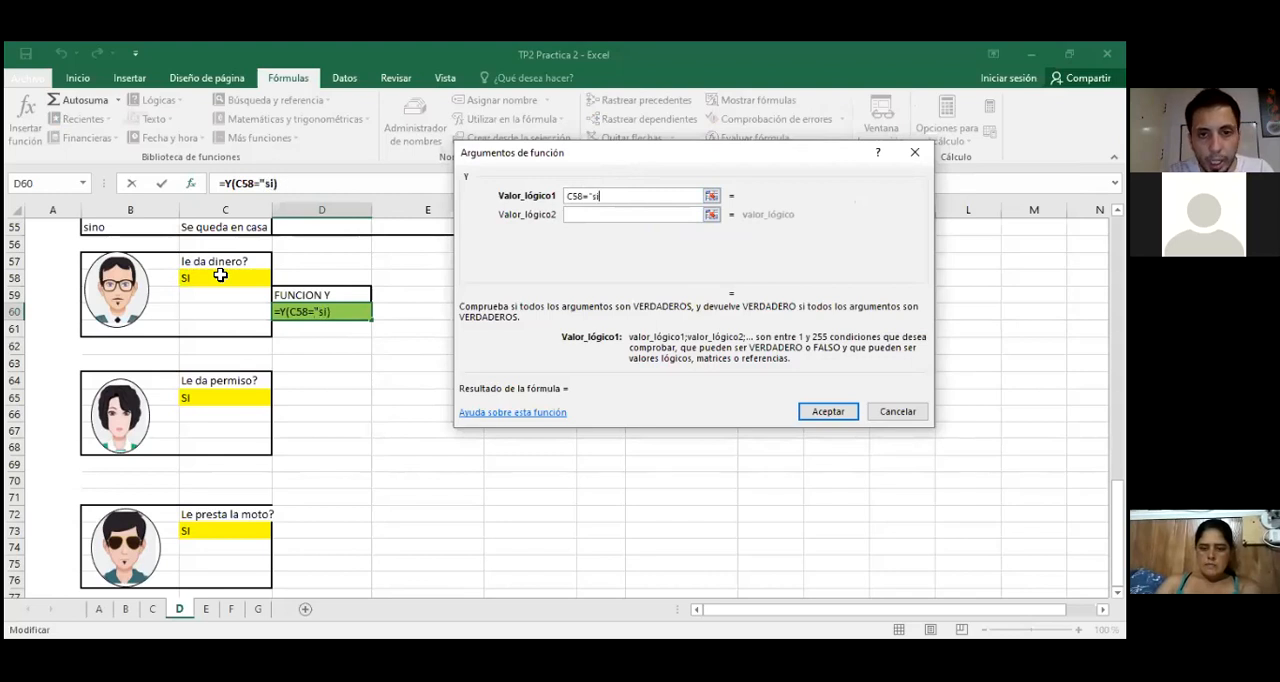
text(")
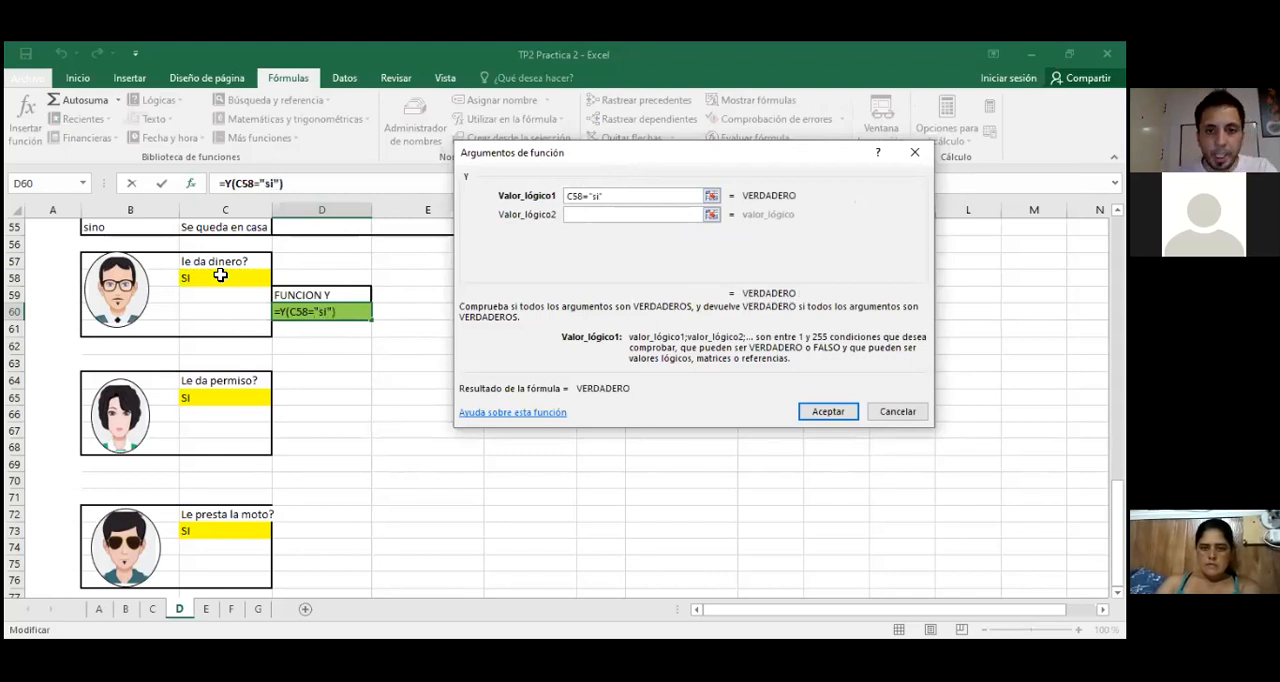
key(BackSpace)
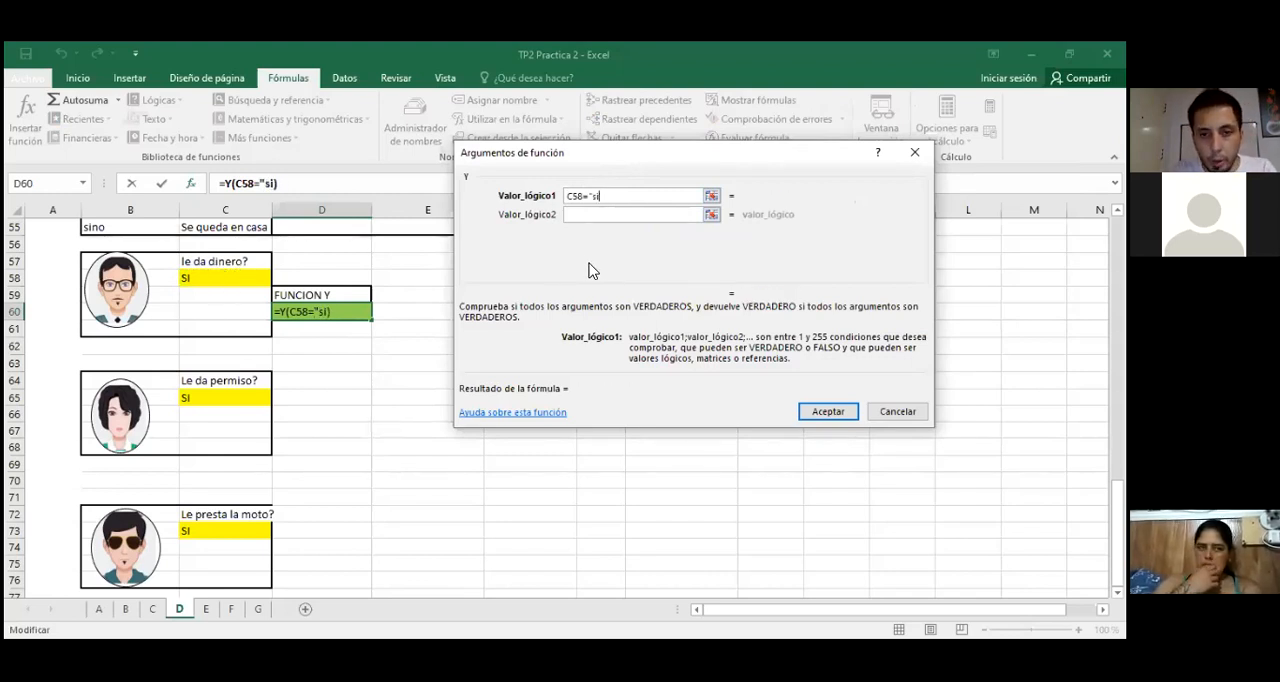
text(SI)
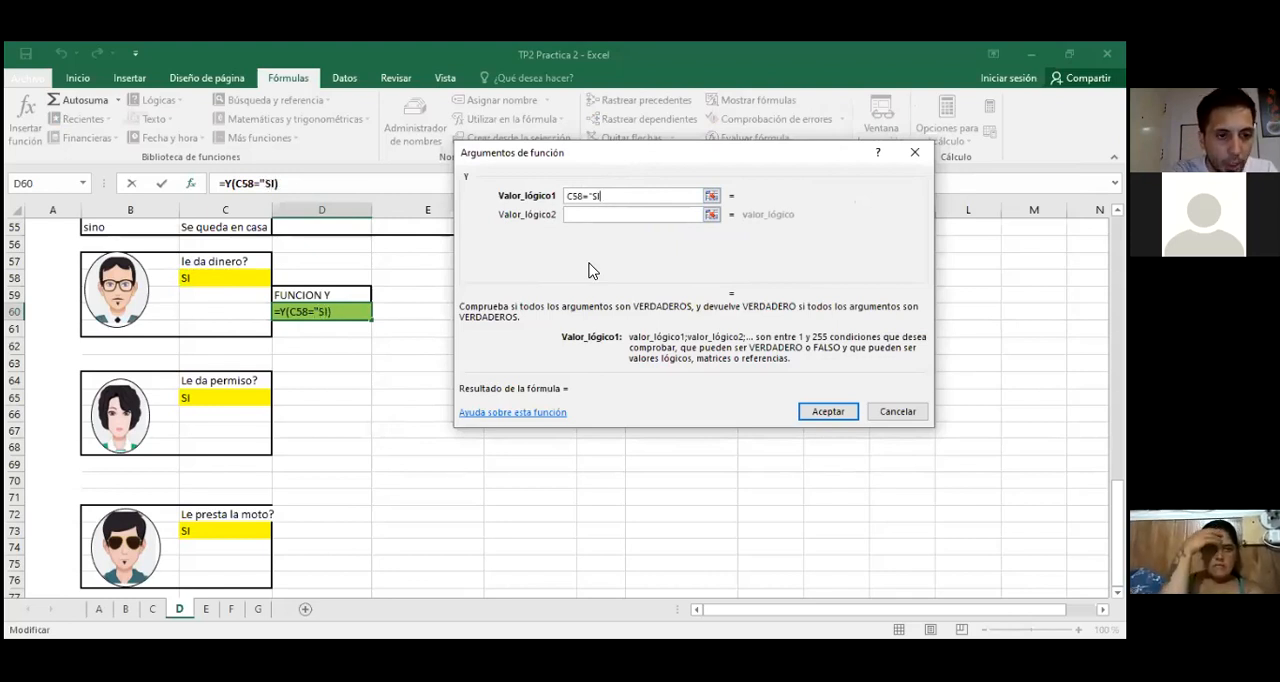
text(")
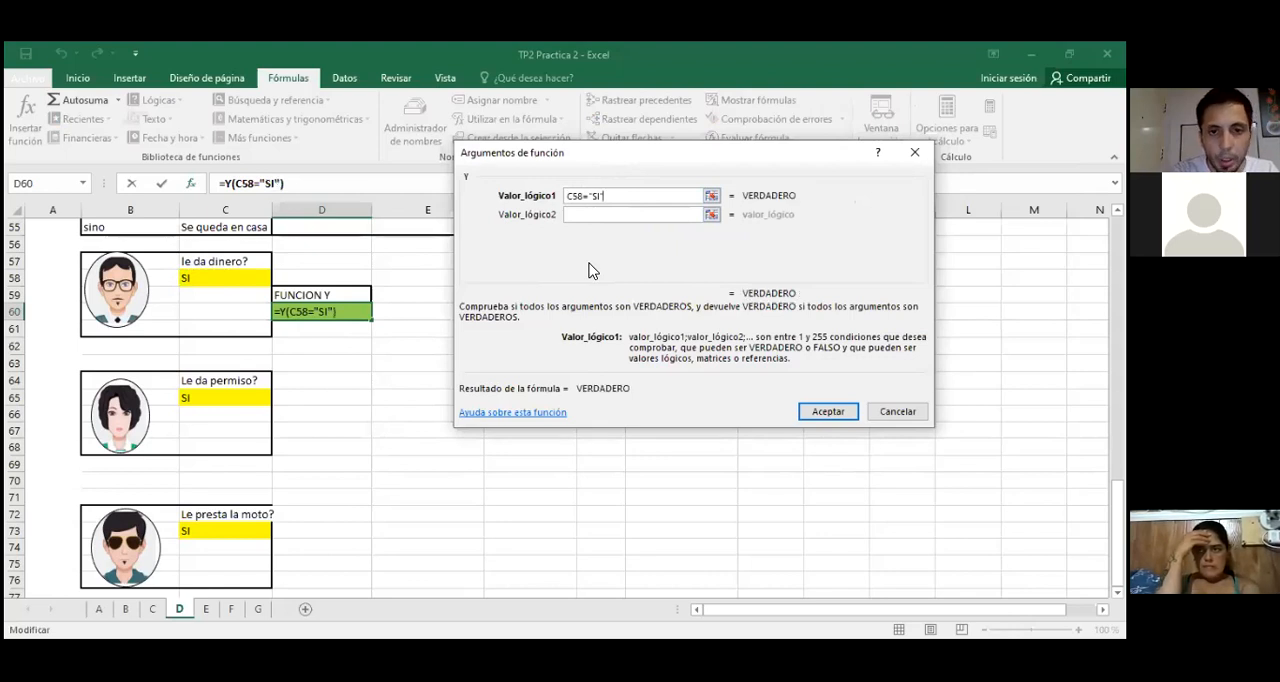
Step: Try the first condition without quotation marks around SI, and restore it as C58="SI"
key(BackSpace)
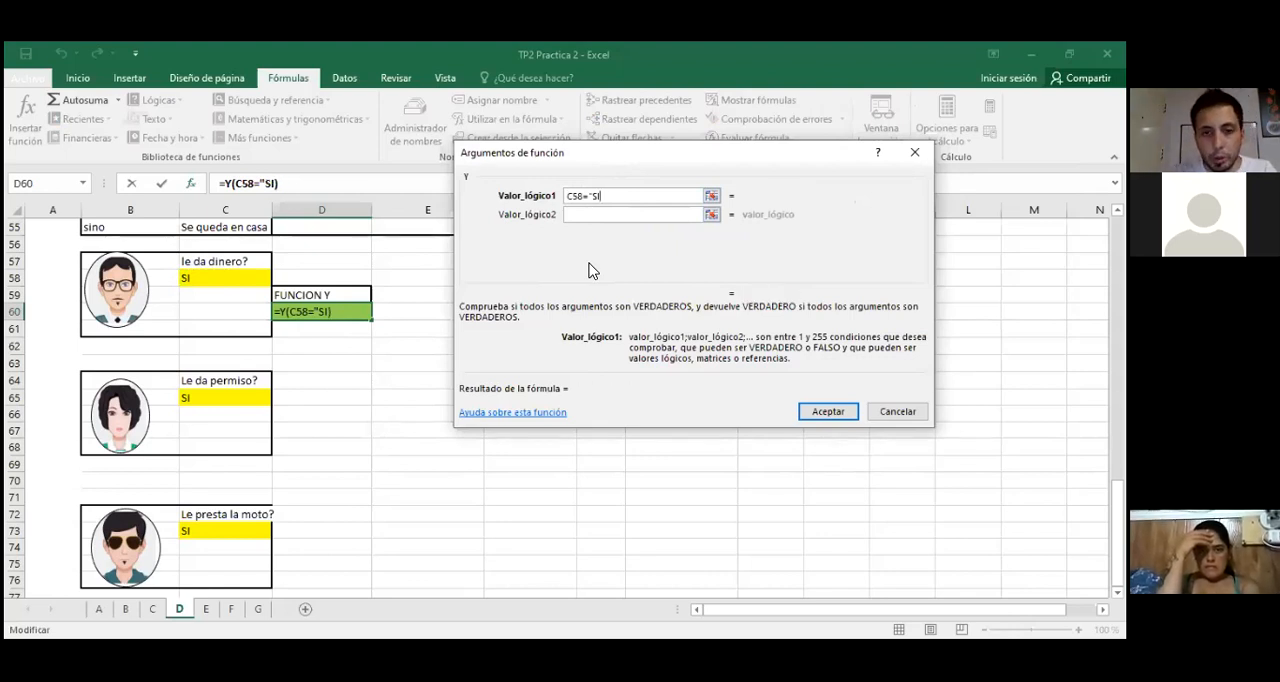
key(BackSpace)
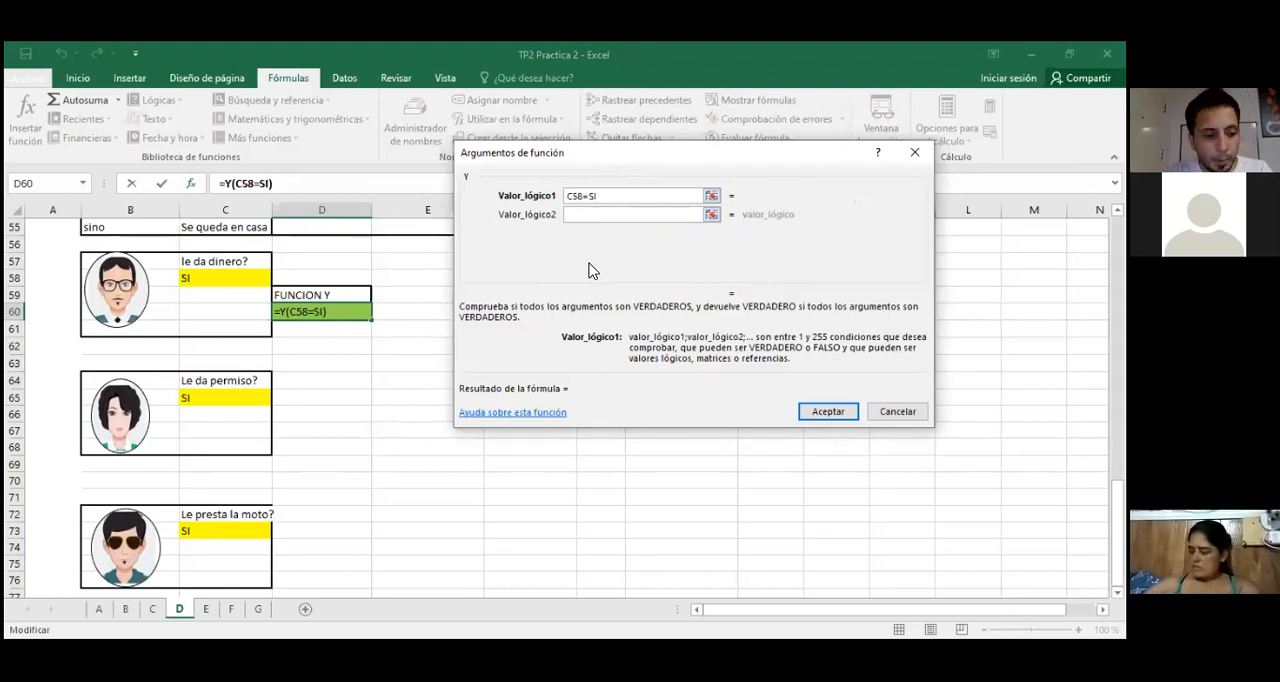
key(Tab)
click(590, 196)
key(BackSpace)
key(BackSpace)
text("SI")
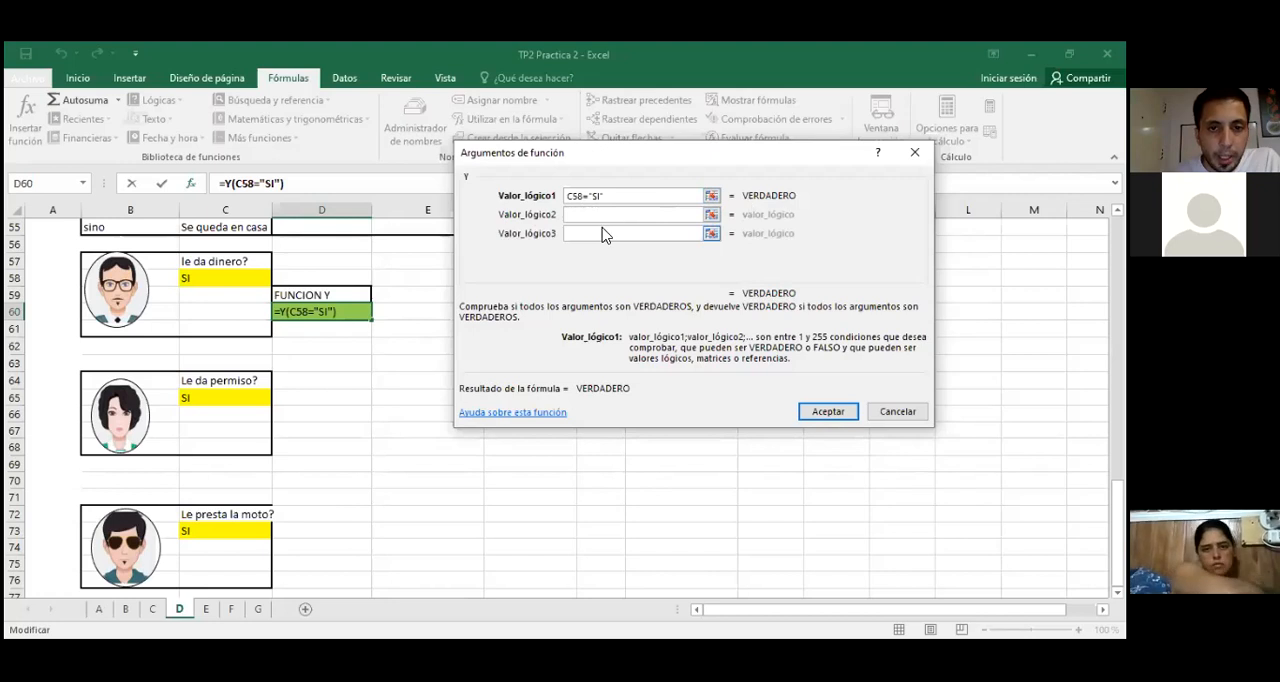
Step: Set the Y function's second logical value to C65="SI" for the permiso answer
click(220, 401)
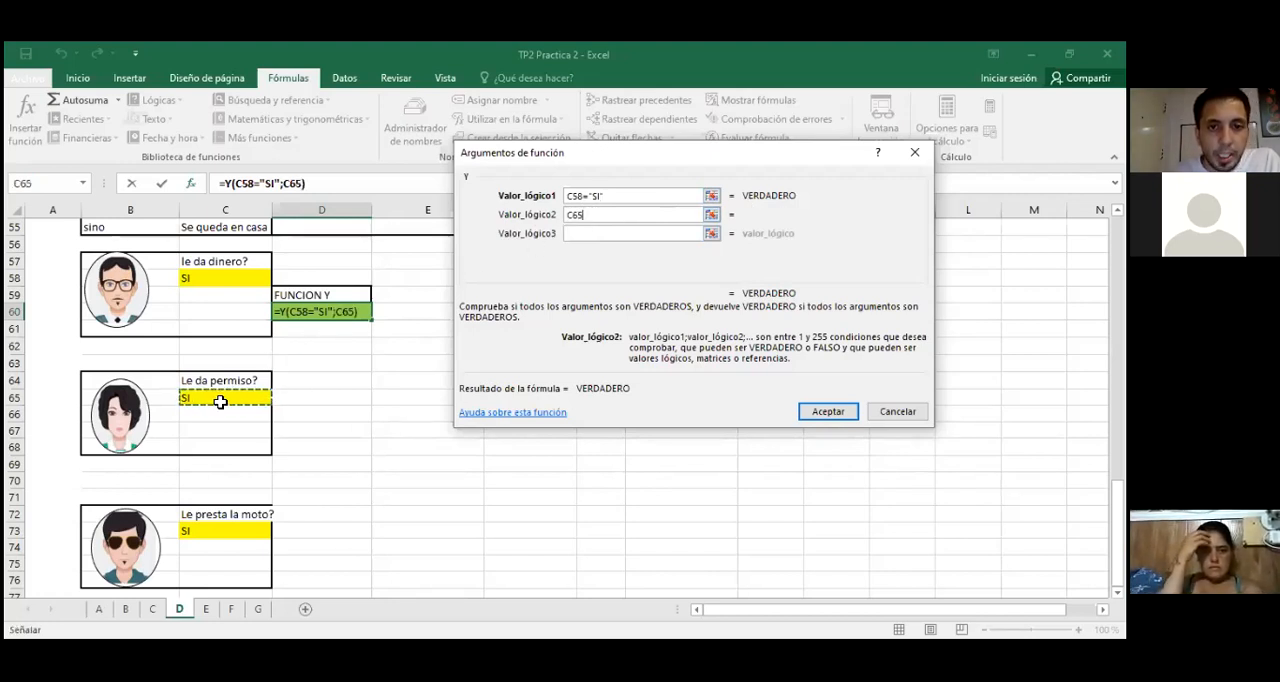
text(=)
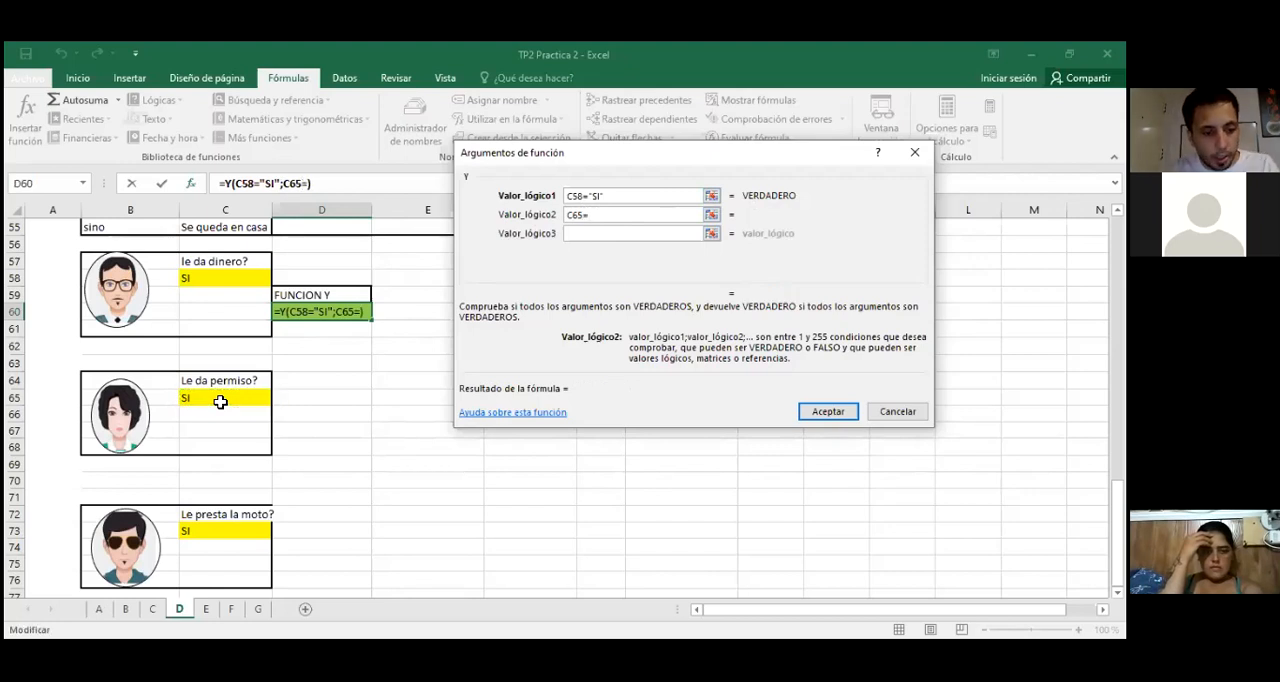
text("SI)
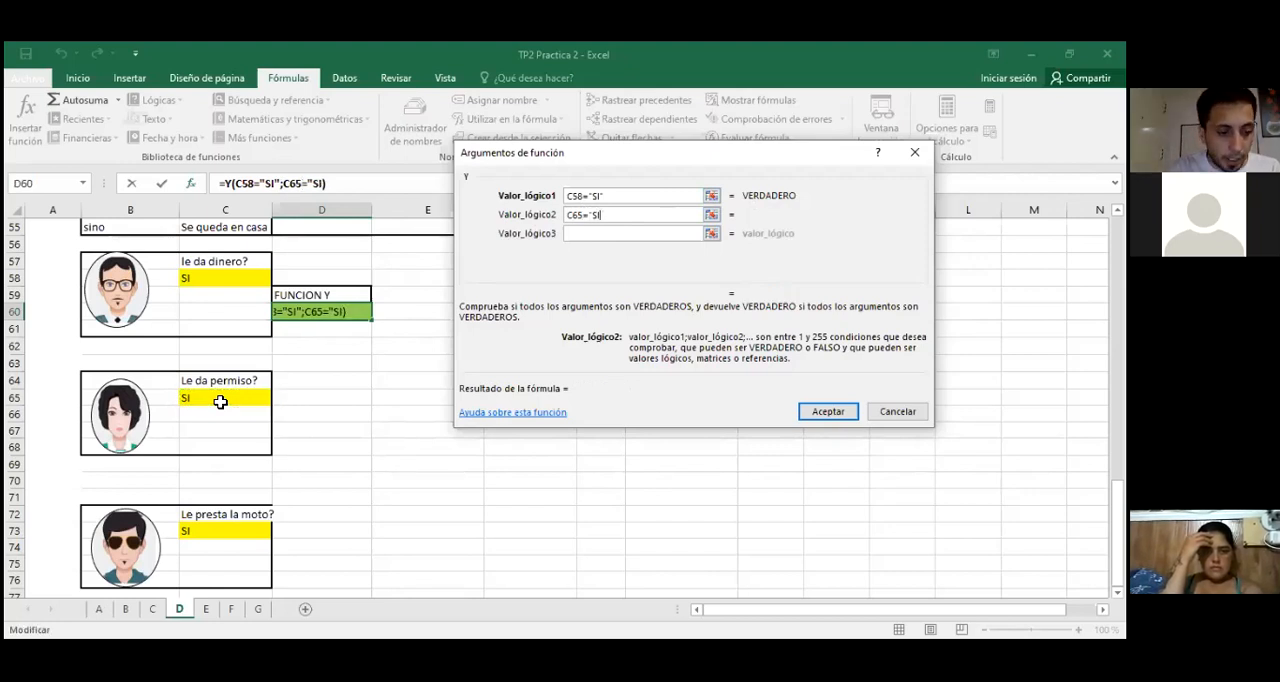
text(")
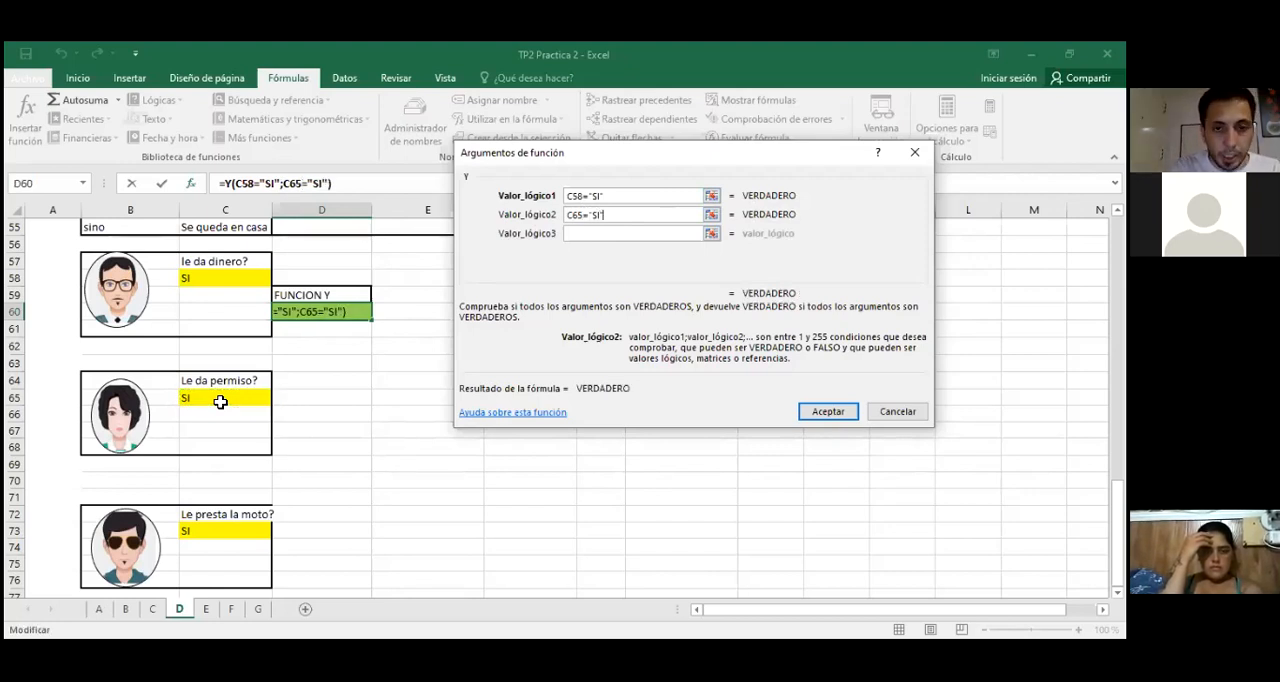
Step: Set the third logical value to C73="SI" for the moto answer, and accept the Y function without a fourth condition
click(588, 234)
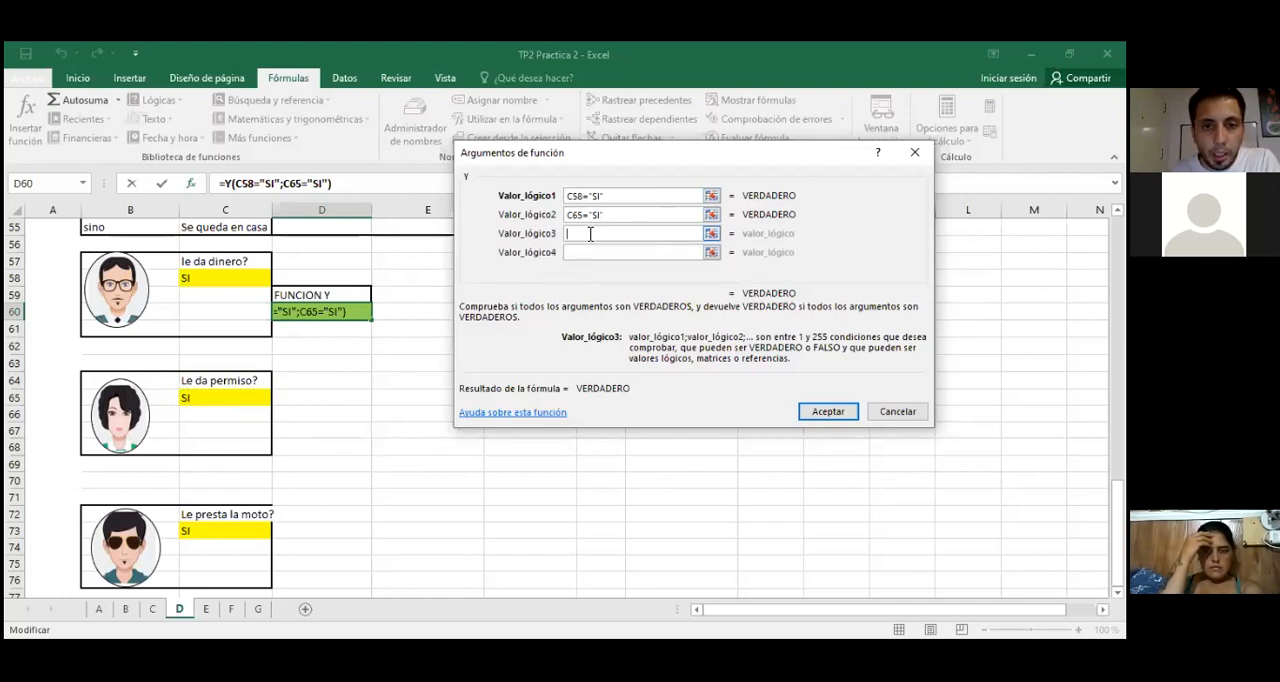
click(243, 531)
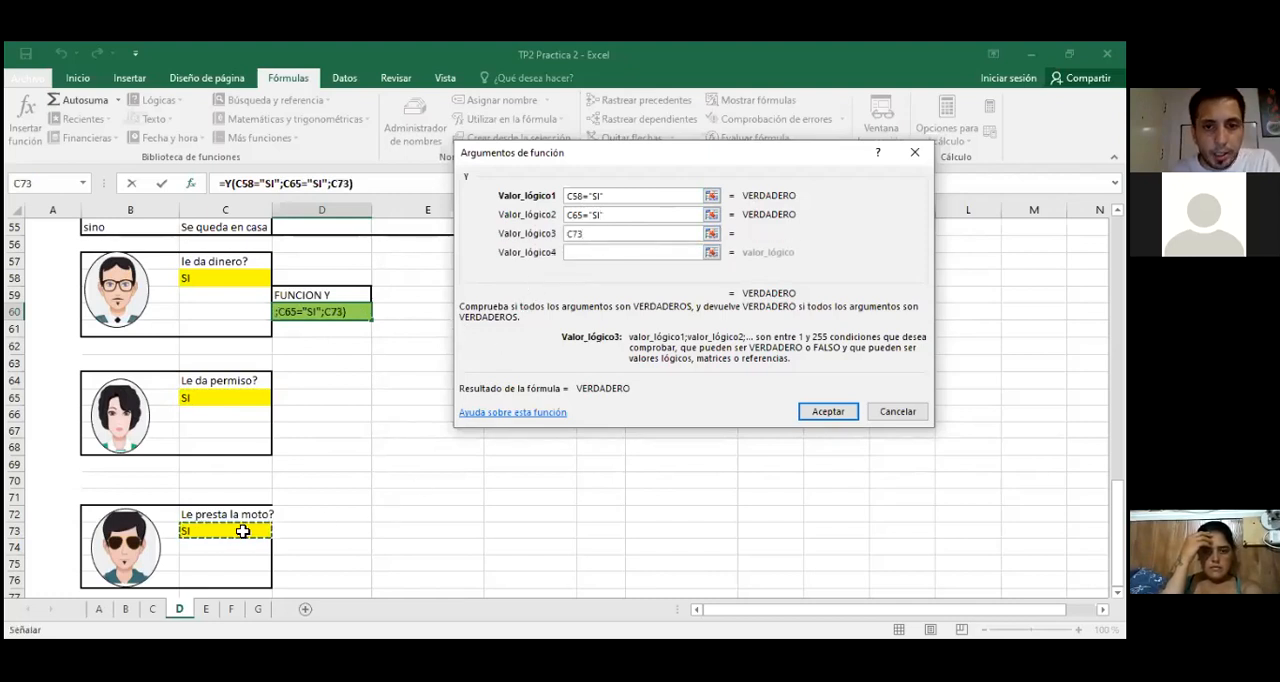
text(=)
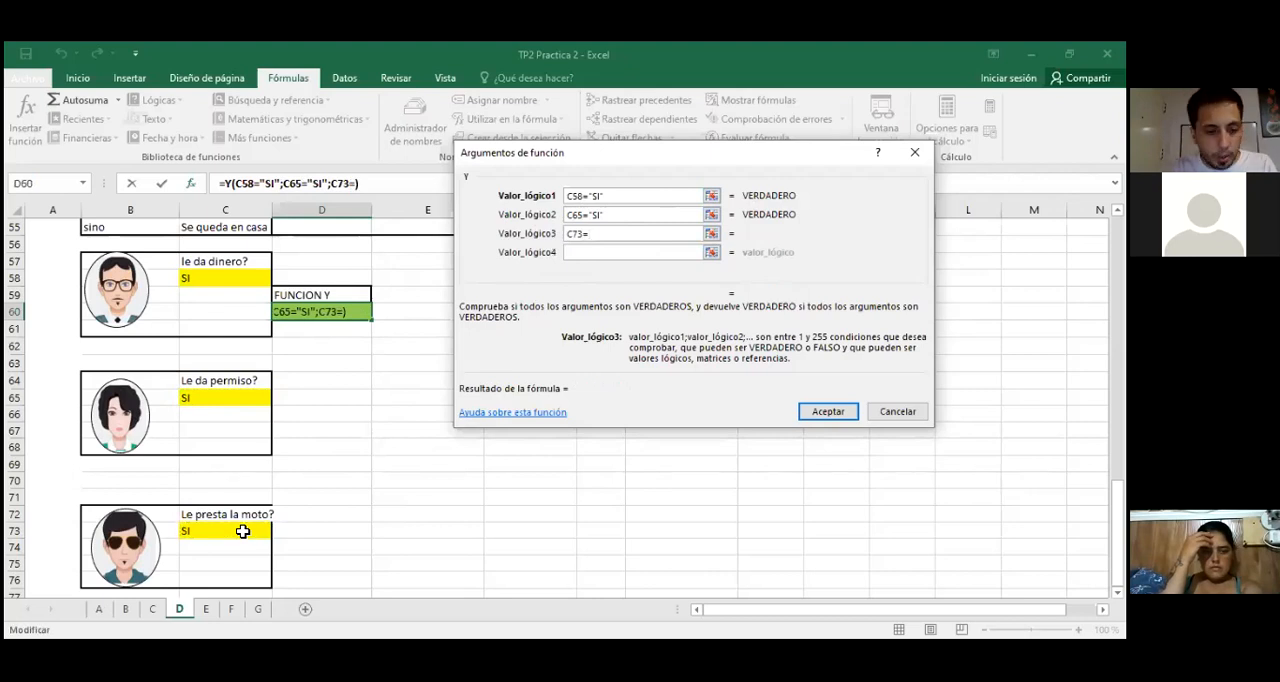
text("SI)
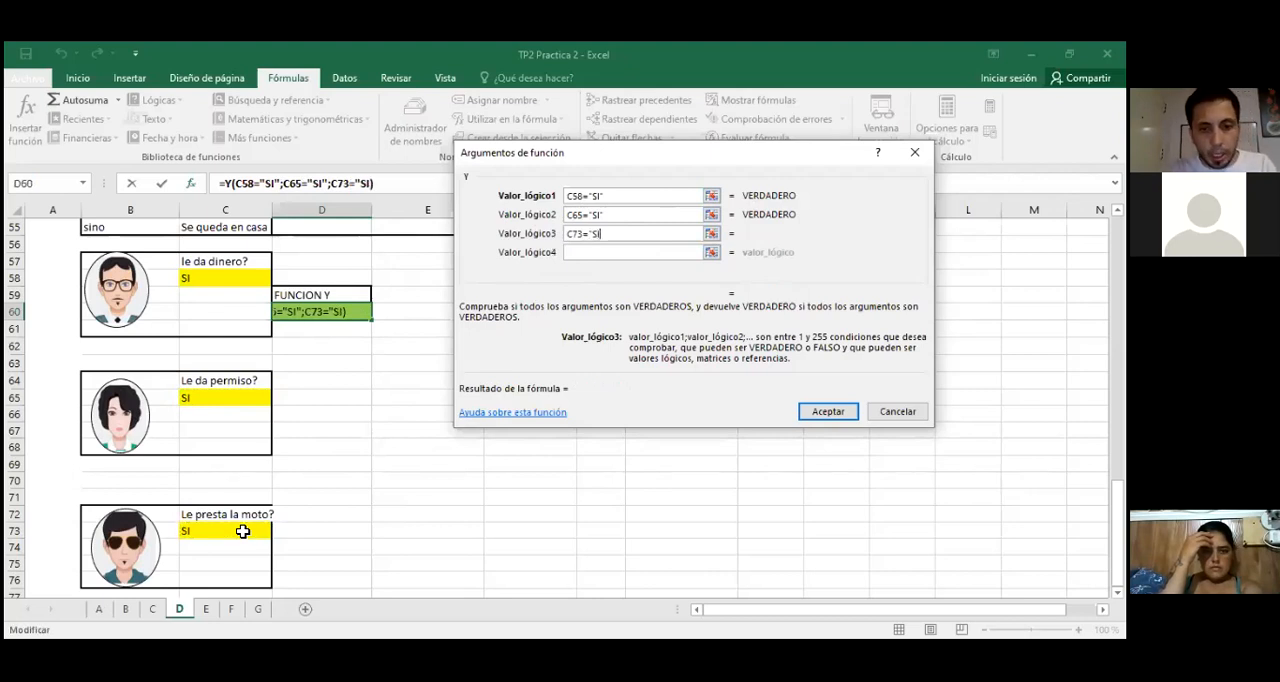
text(")
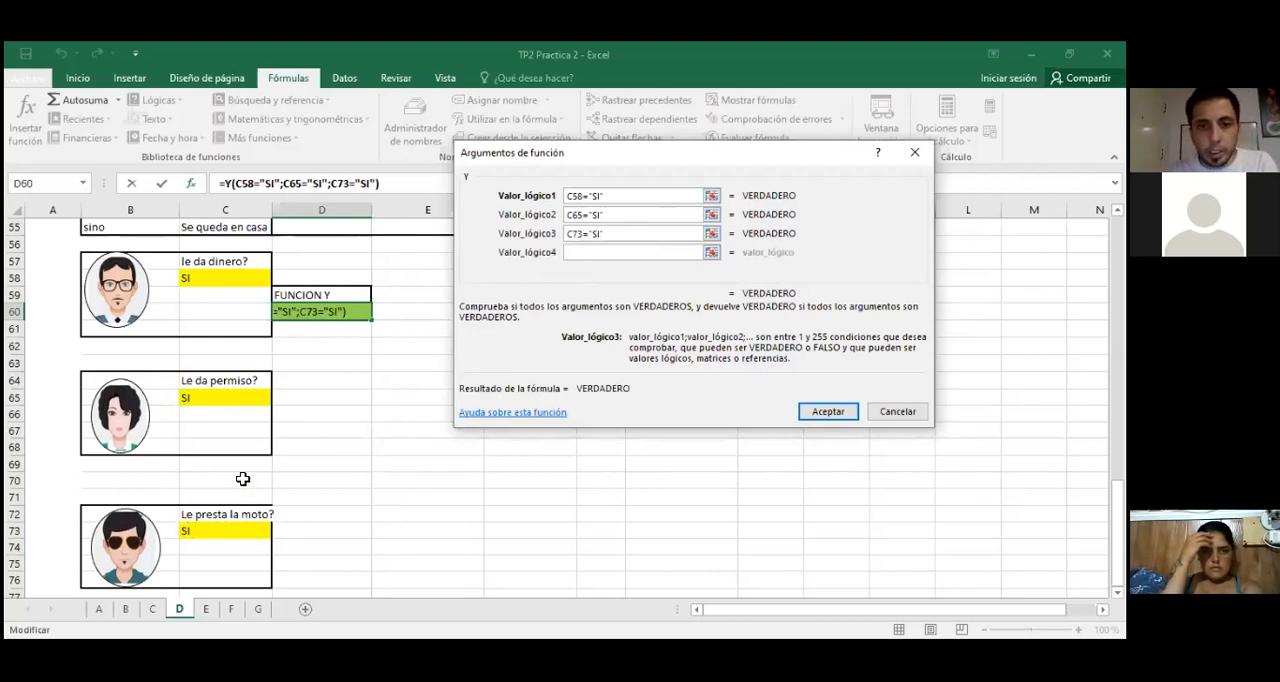
click(605, 257)
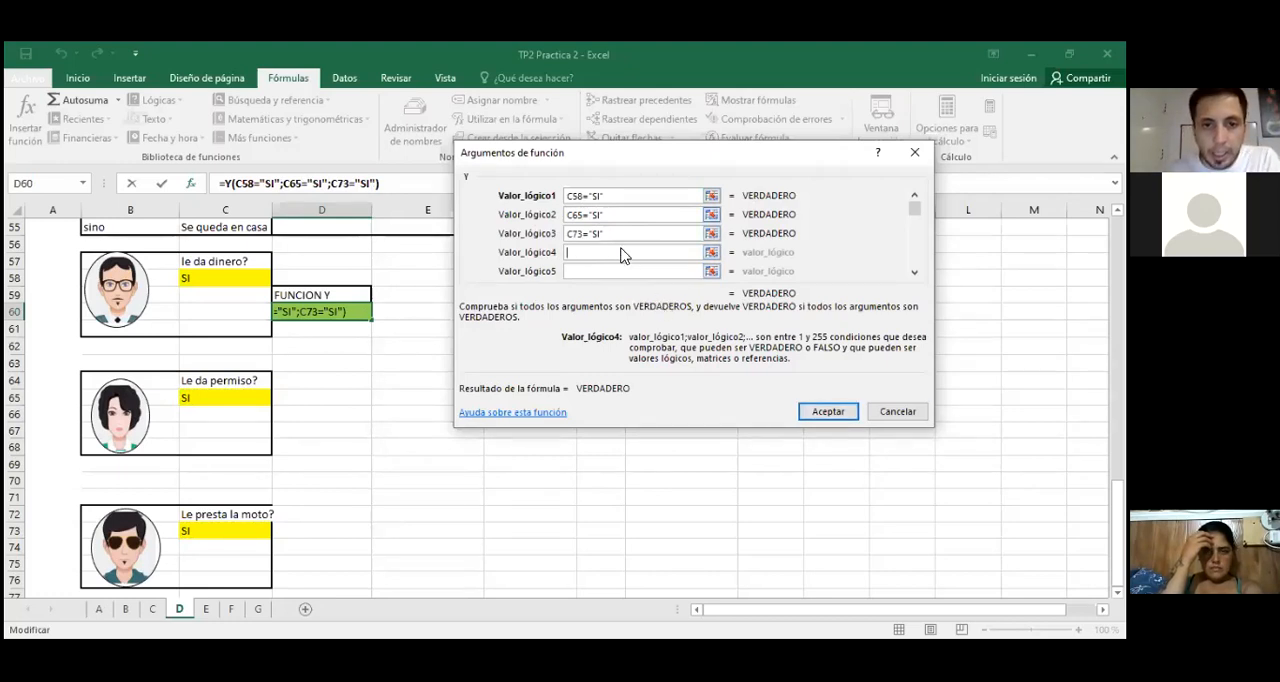
key(Return)
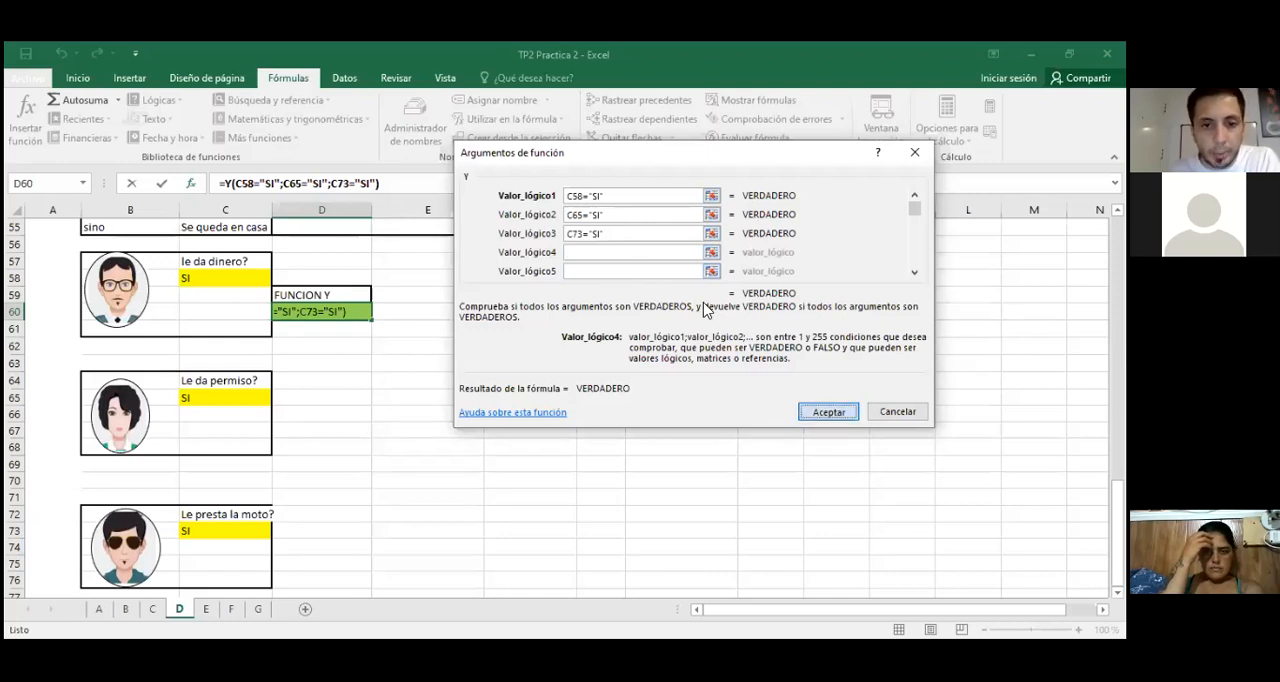
Step: Test the Y function by changing the permiso answer in C65 to NO
click(329, 400)
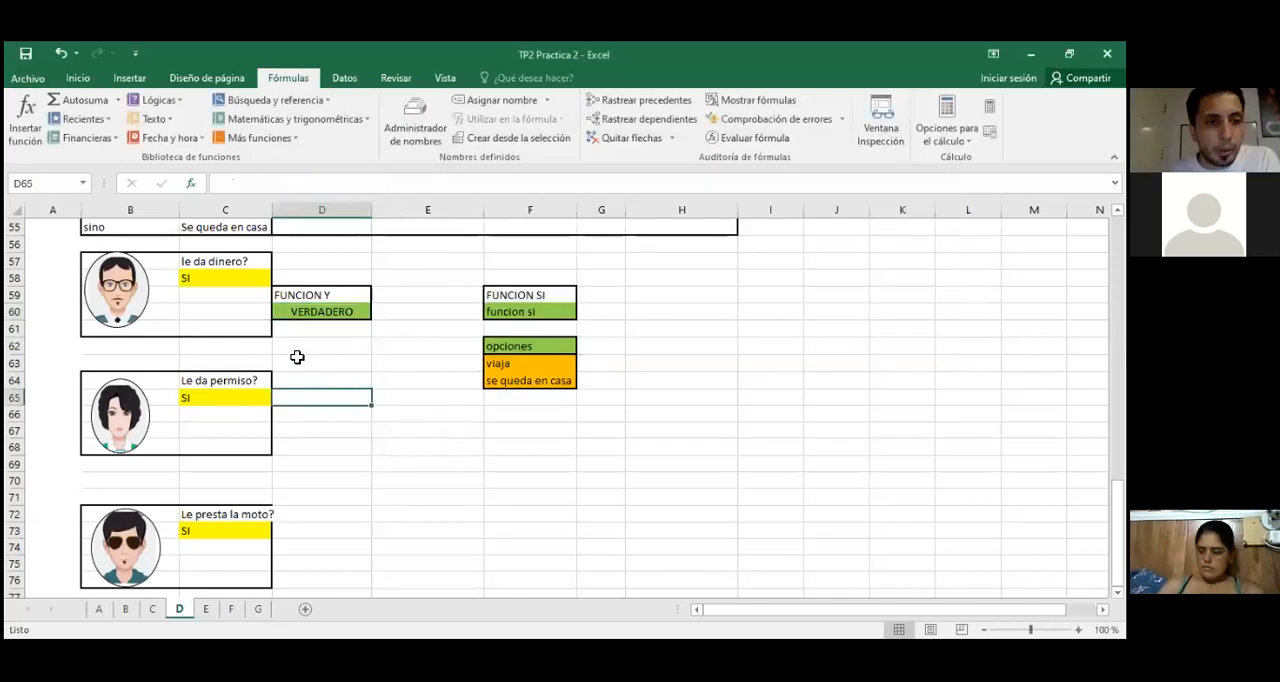
click(255, 281)
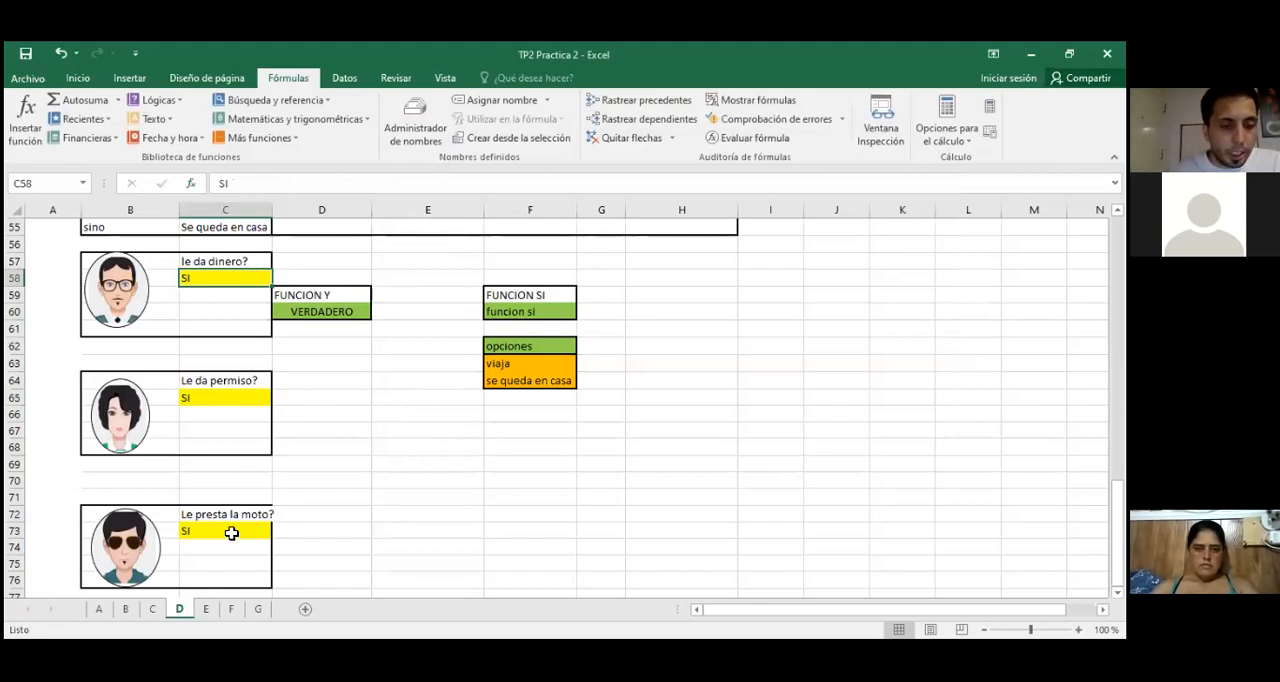
click(212, 397)
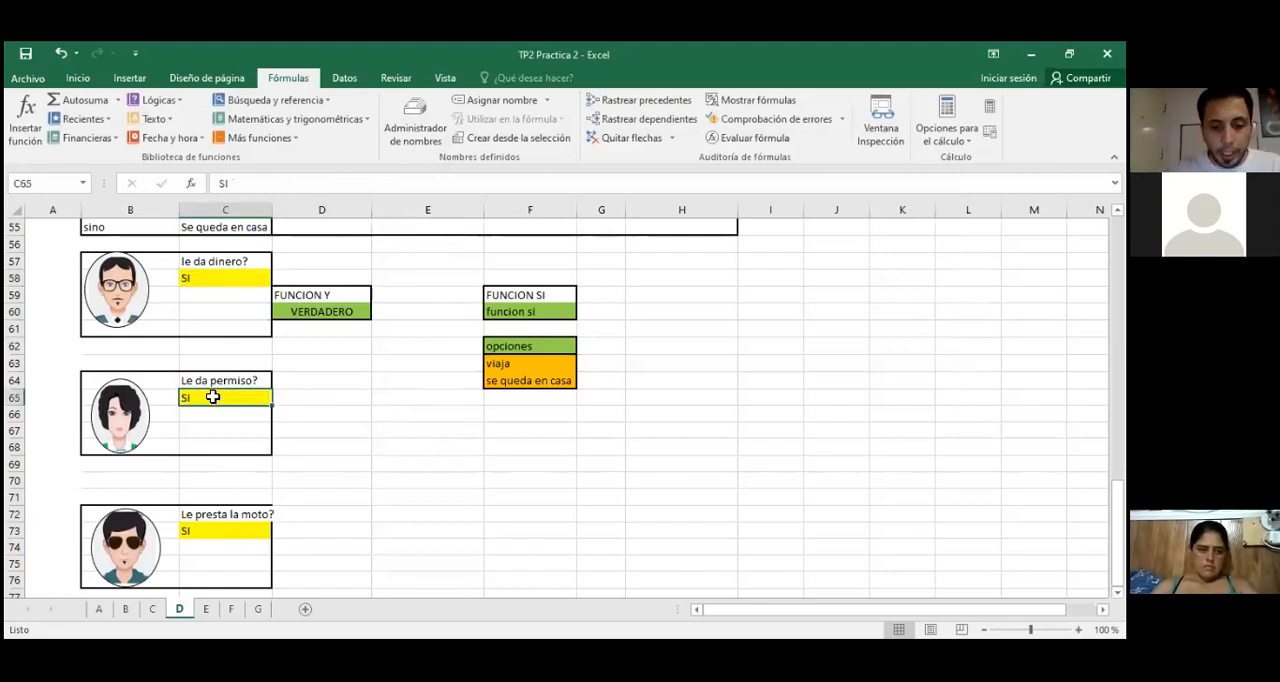
text(NO)
key(Return)
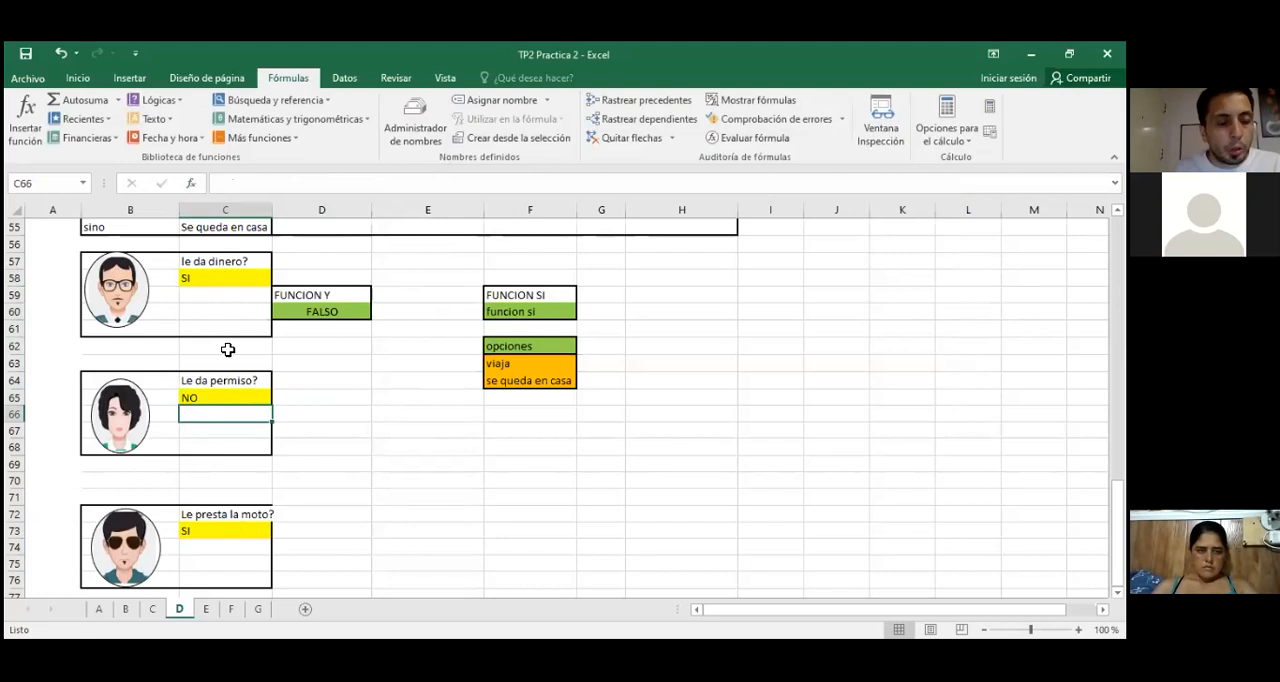
Step: Restore the permiso answer in C65 to SI and set the dinero answer in C58 to NO
click(228, 396)
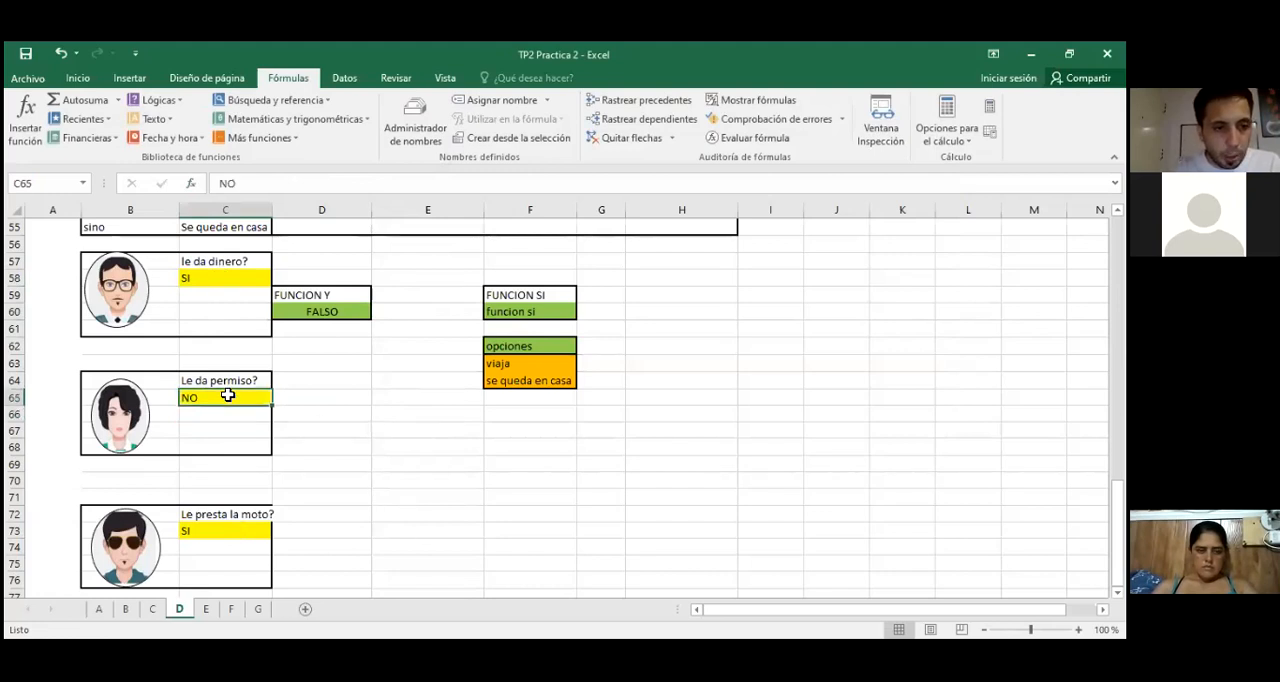
text(SI)
click(229, 278)
text(NO)
key(Return)
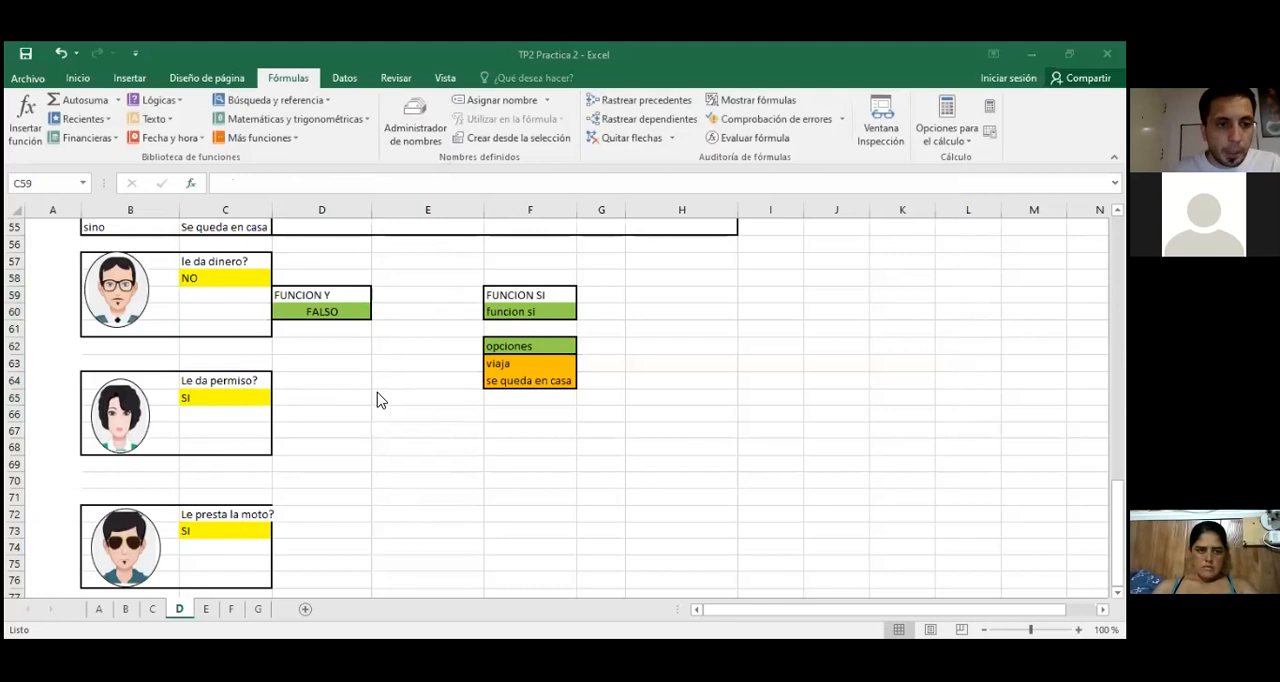
Step: Trace the precedents of the Y function in D60, after trying to trace its dependents
click(293, 311)
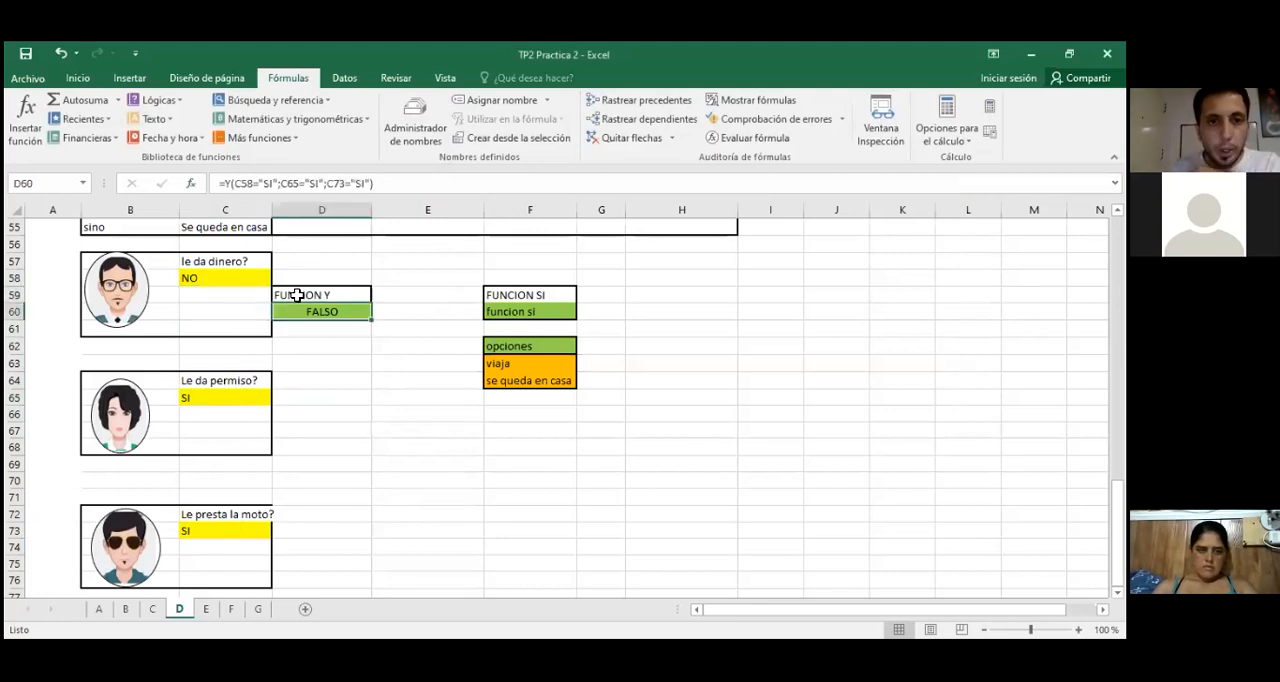
click(652, 121)
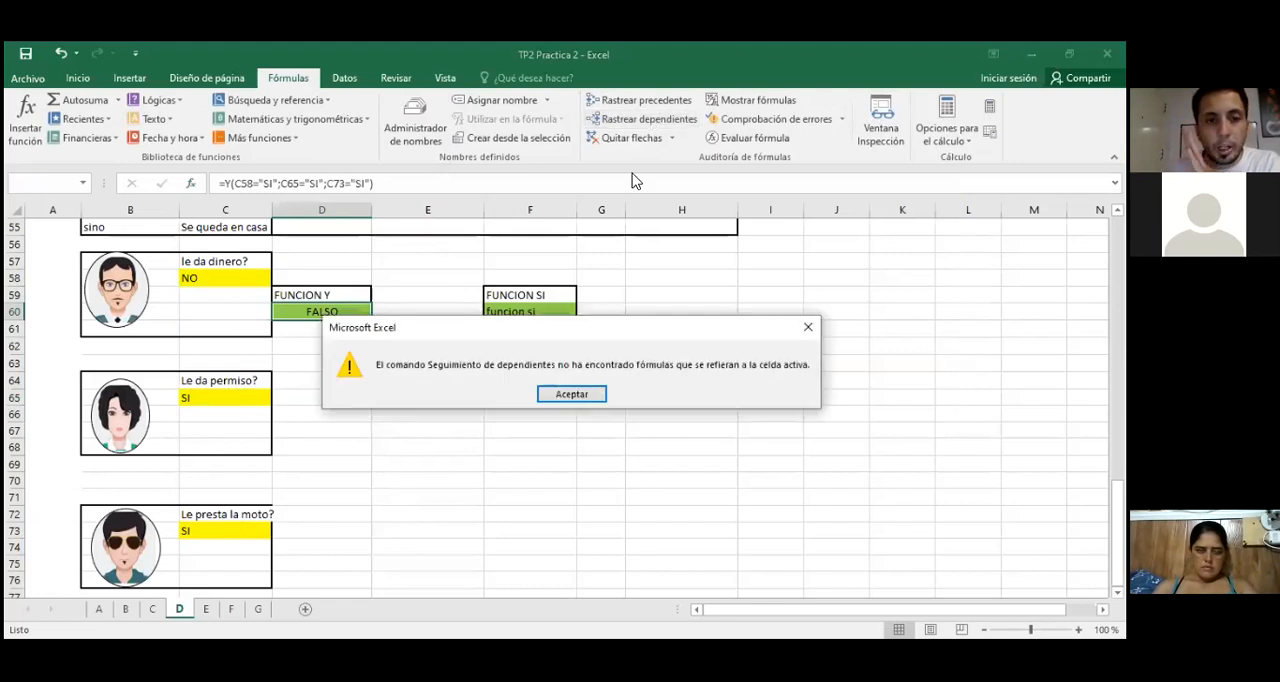
click(568, 393)
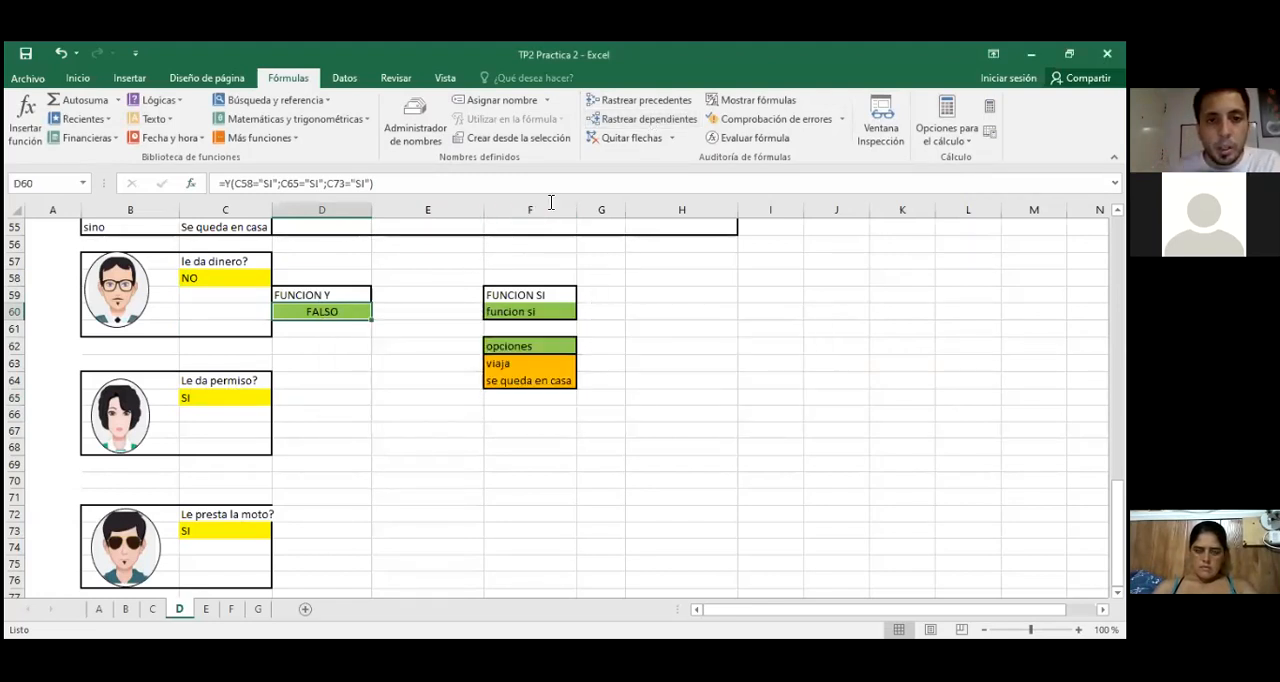
click(652, 102)
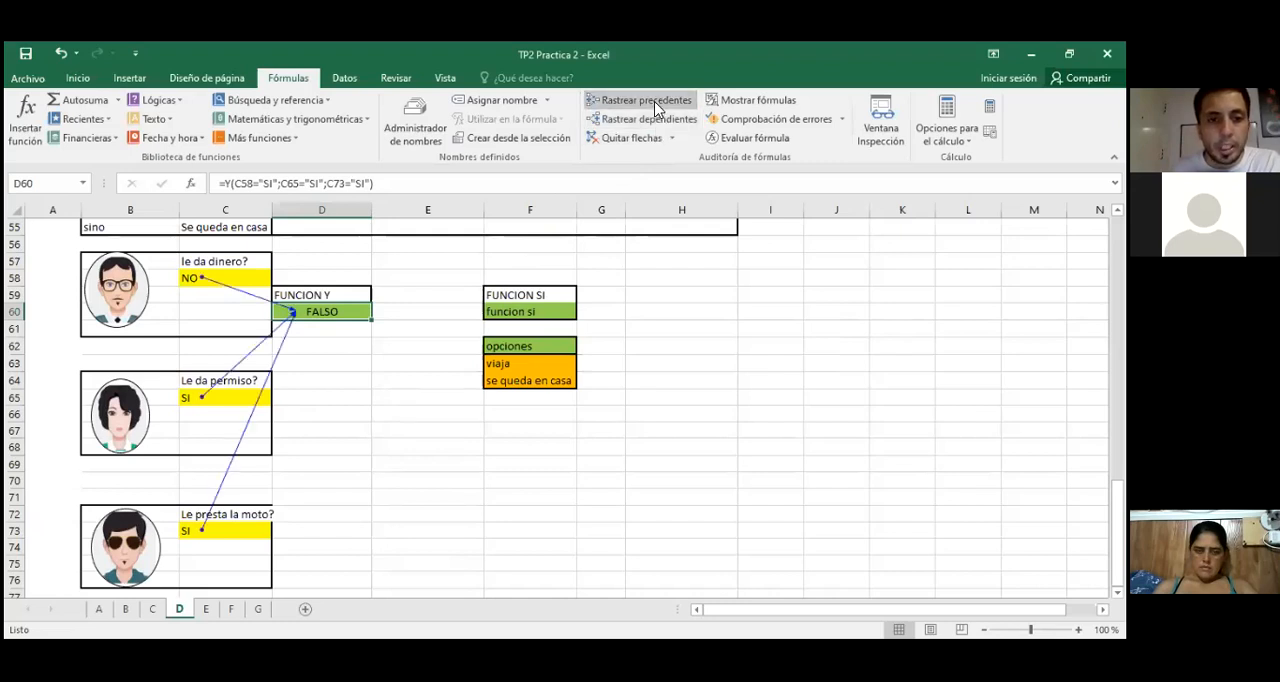
Step: Examine the three traced answer cells and the full Y formula in D60, leaving it unedited
click(202, 280)
click(199, 397)
click(190, 528)
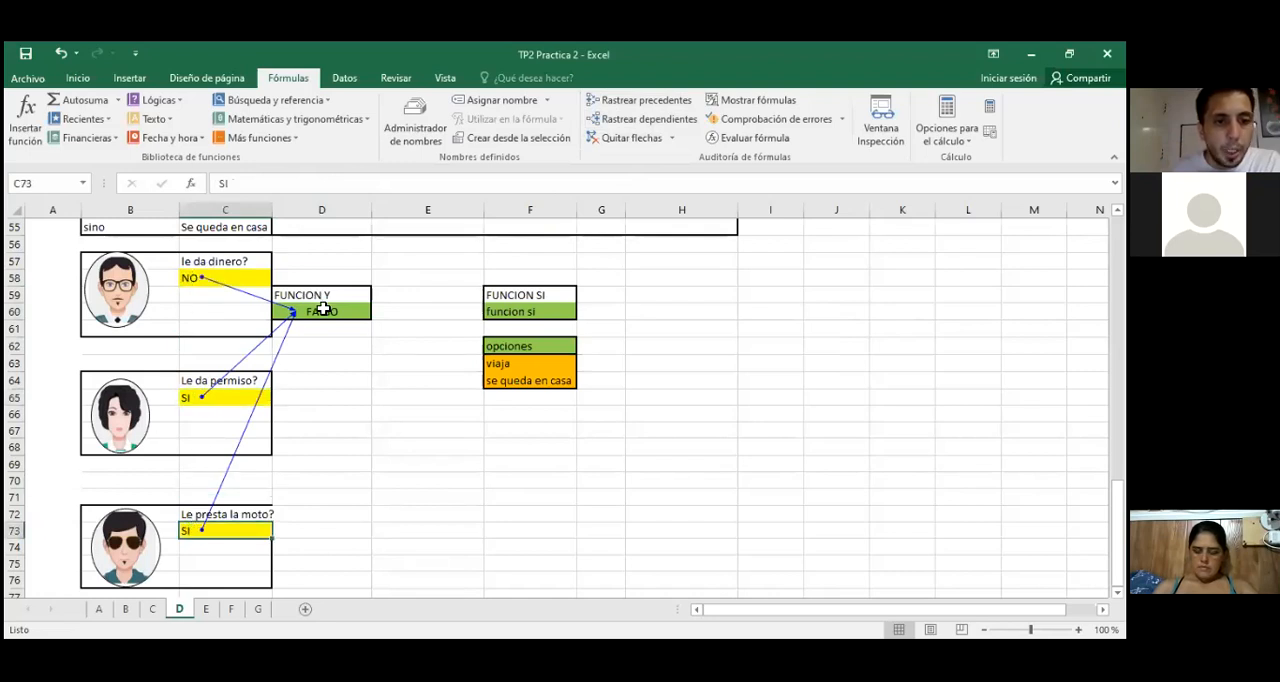
click(323, 310)
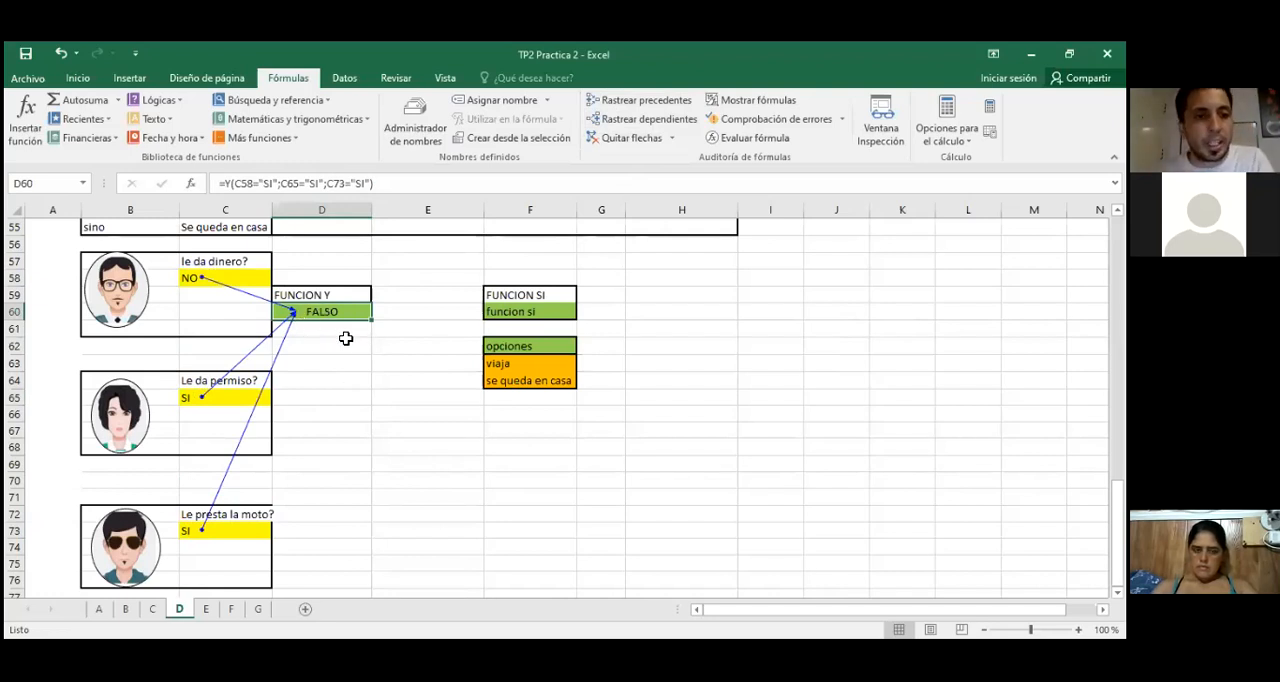
drag(388, 183, 216, 183)
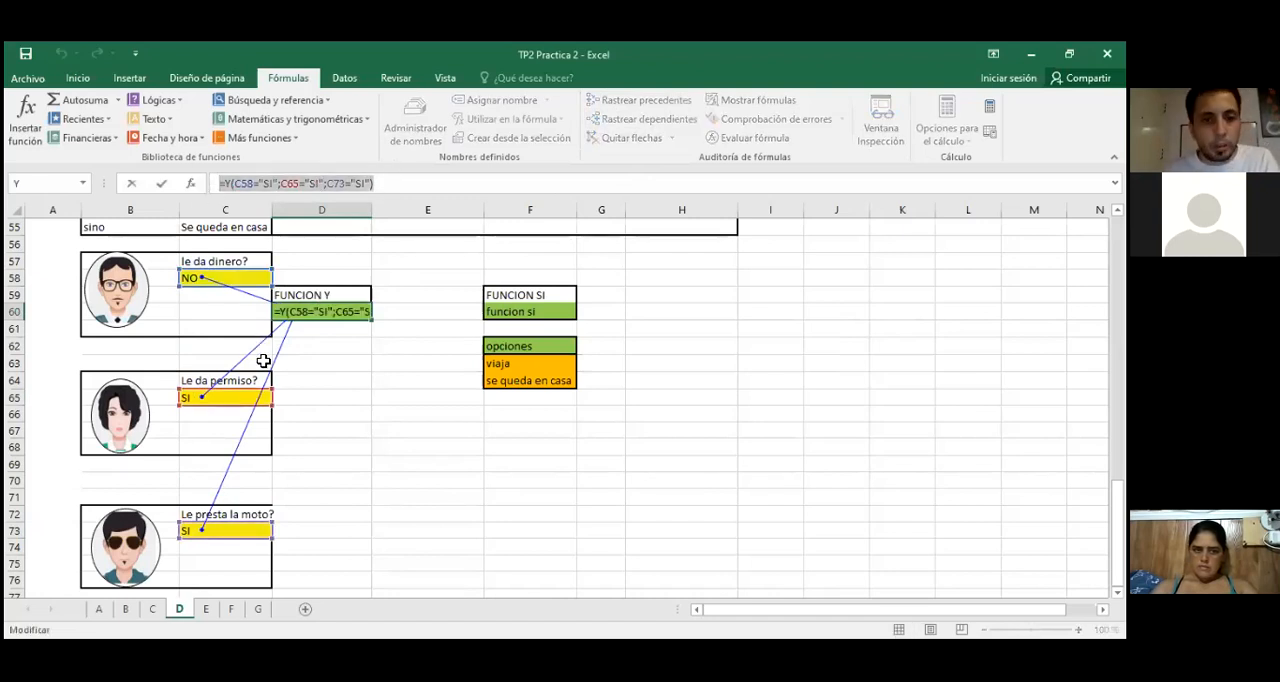
key(Escape)
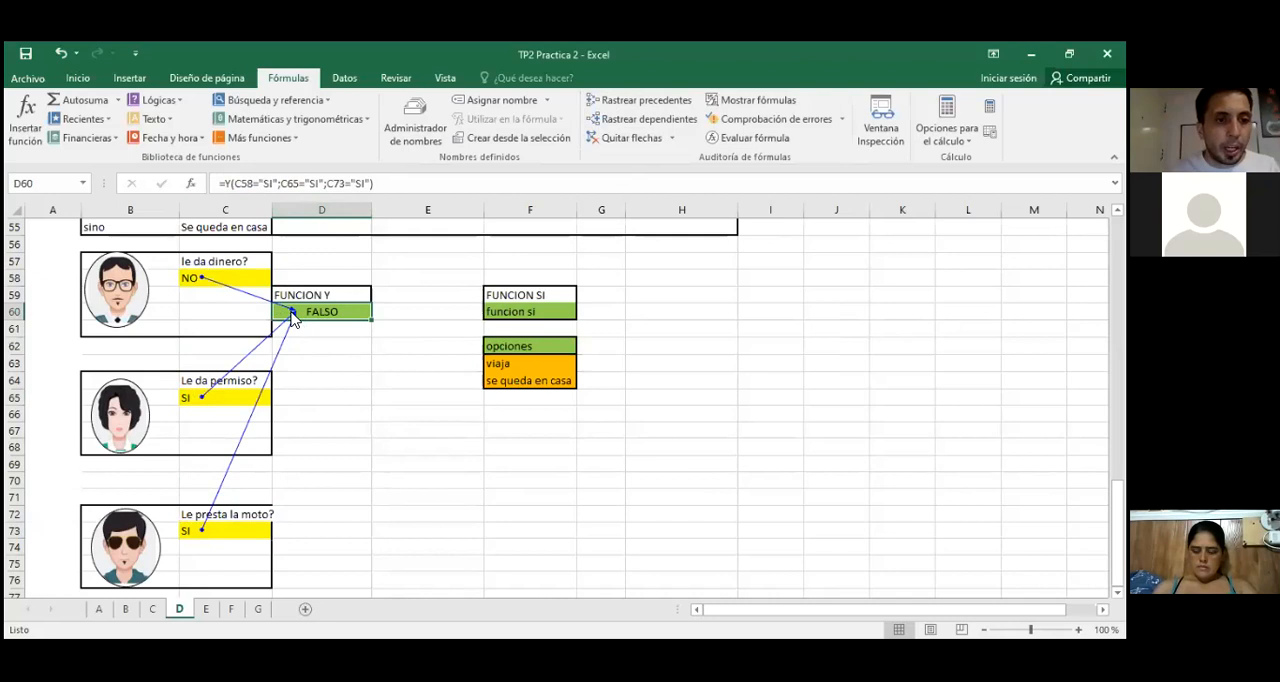
Step: Compare the dinero, permiso and moto answers one by one with the Y function's result in D60
click(195, 280)
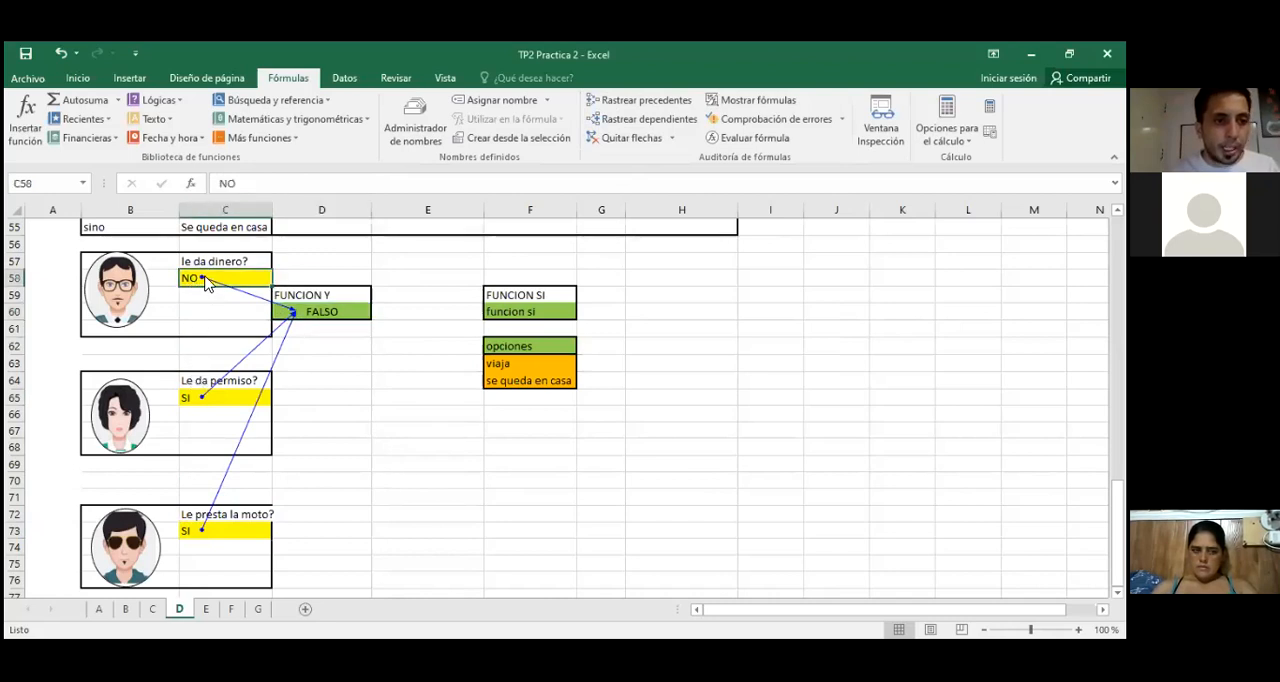
click(189, 400)
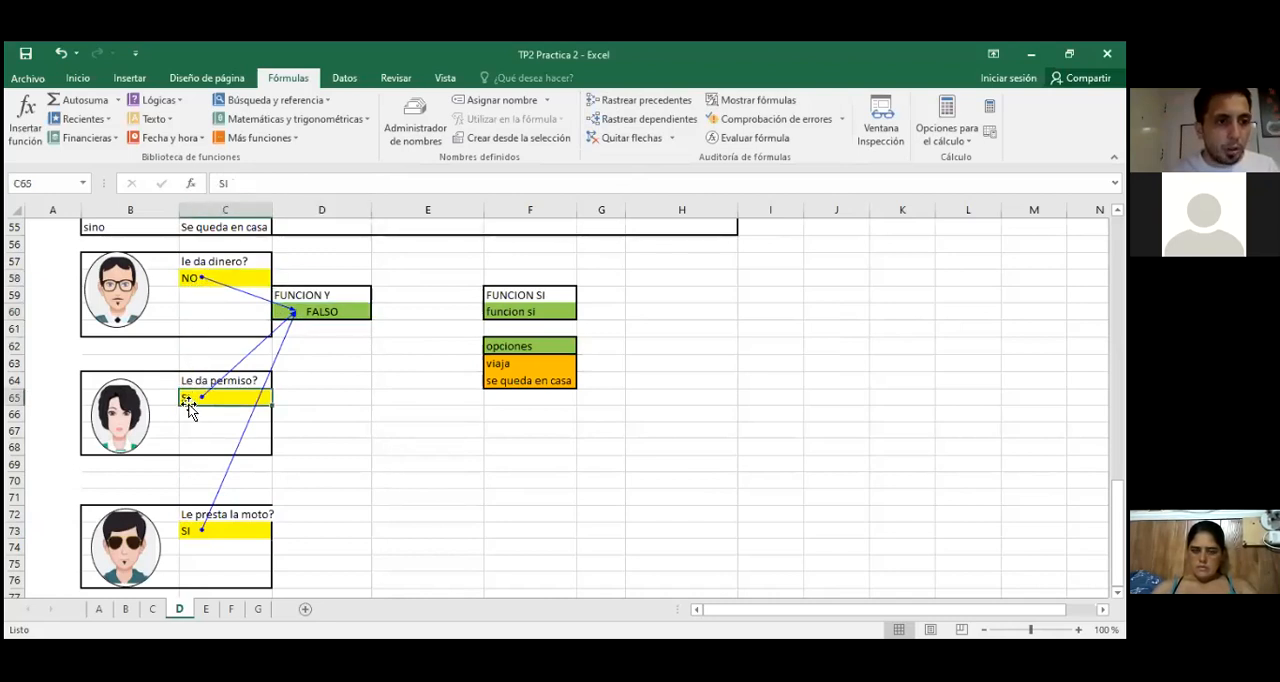
click(194, 530)
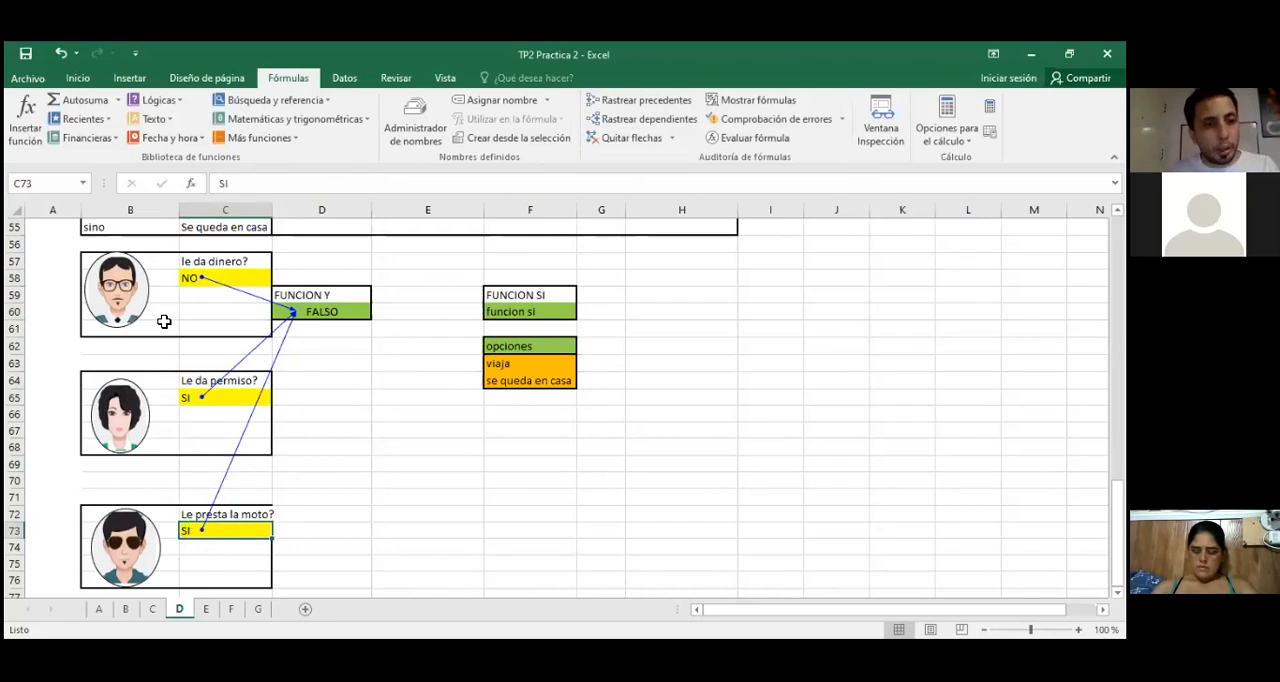
click(218, 277)
click(186, 397)
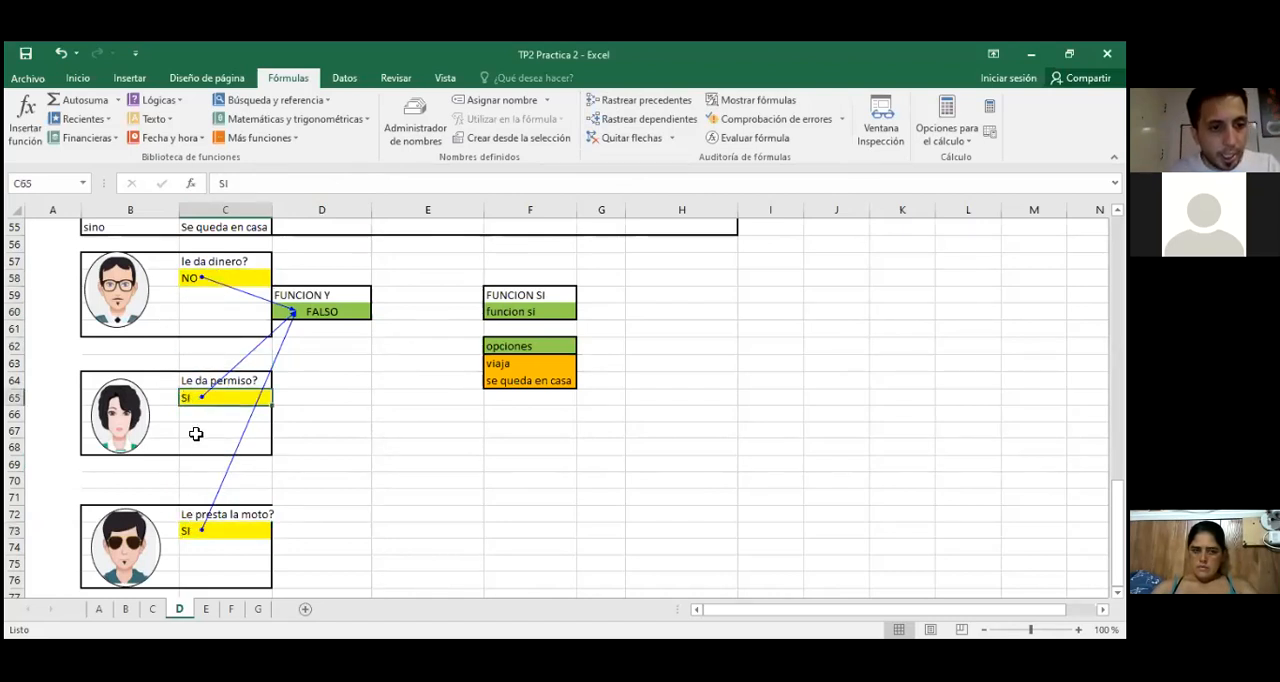
click(226, 527)
click(322, 312)
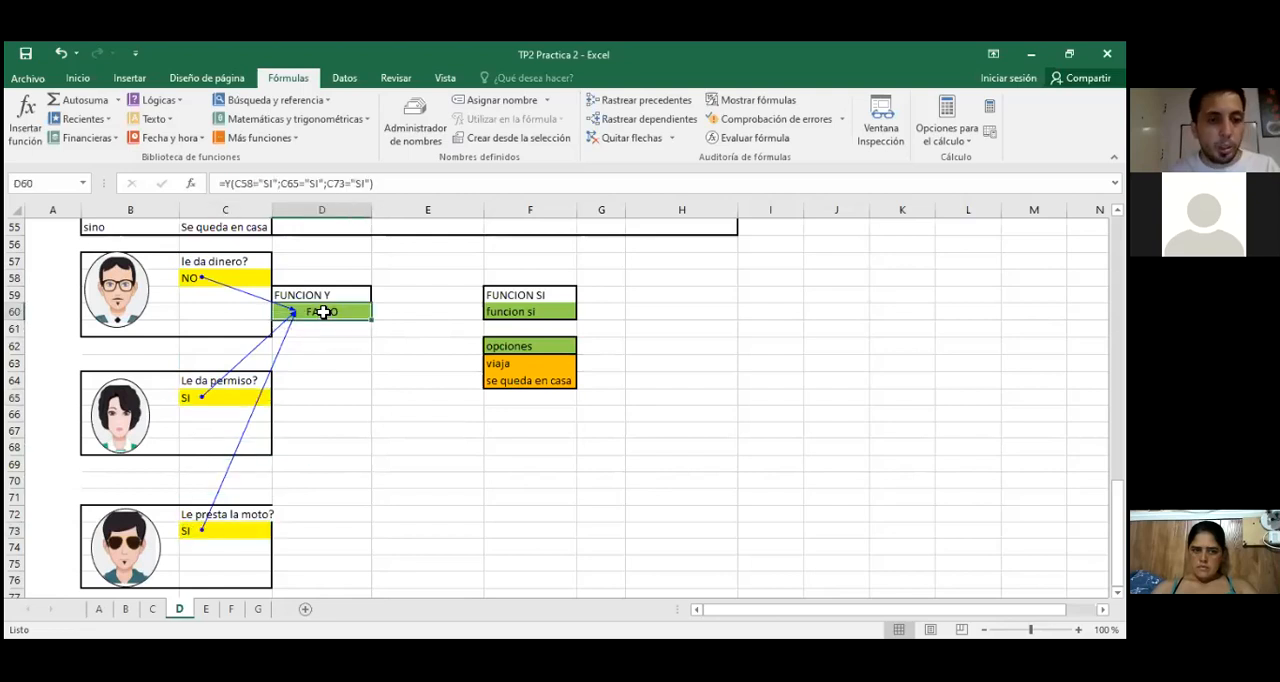
click(210, 274)
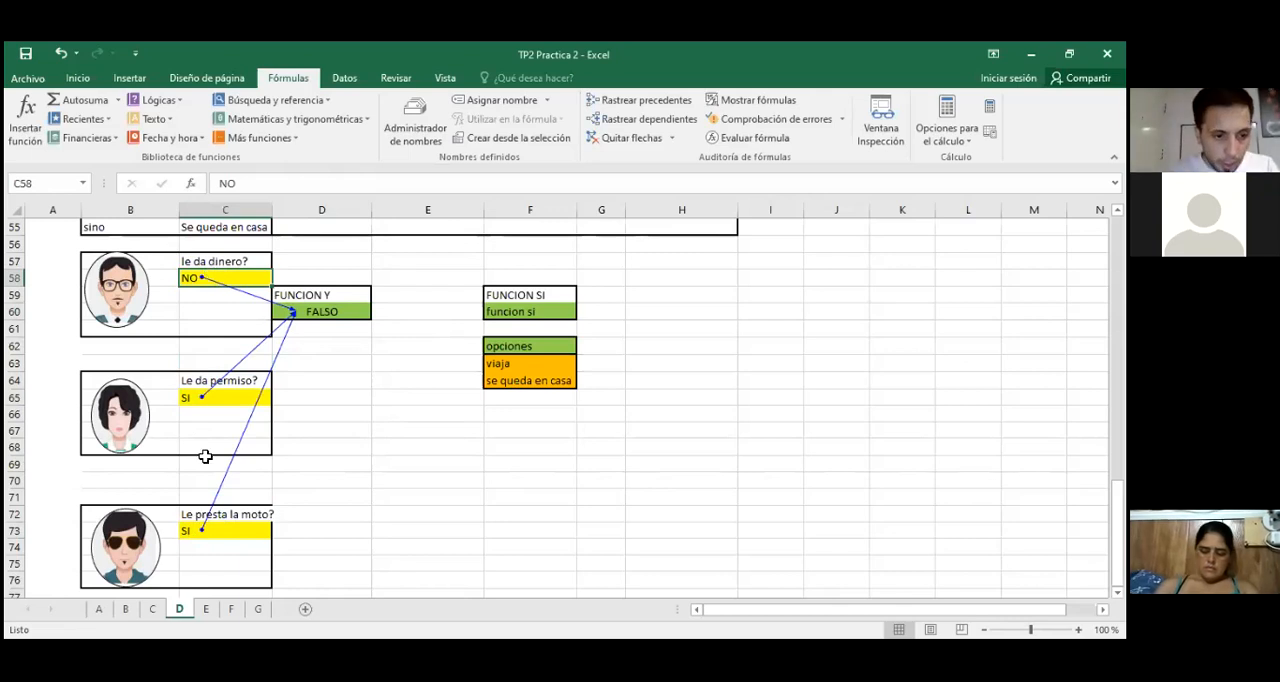
Step: On sheet C, trace the dependents of the Cotizacion dólar cell D1 and set the rate to 25
click(152, 609)
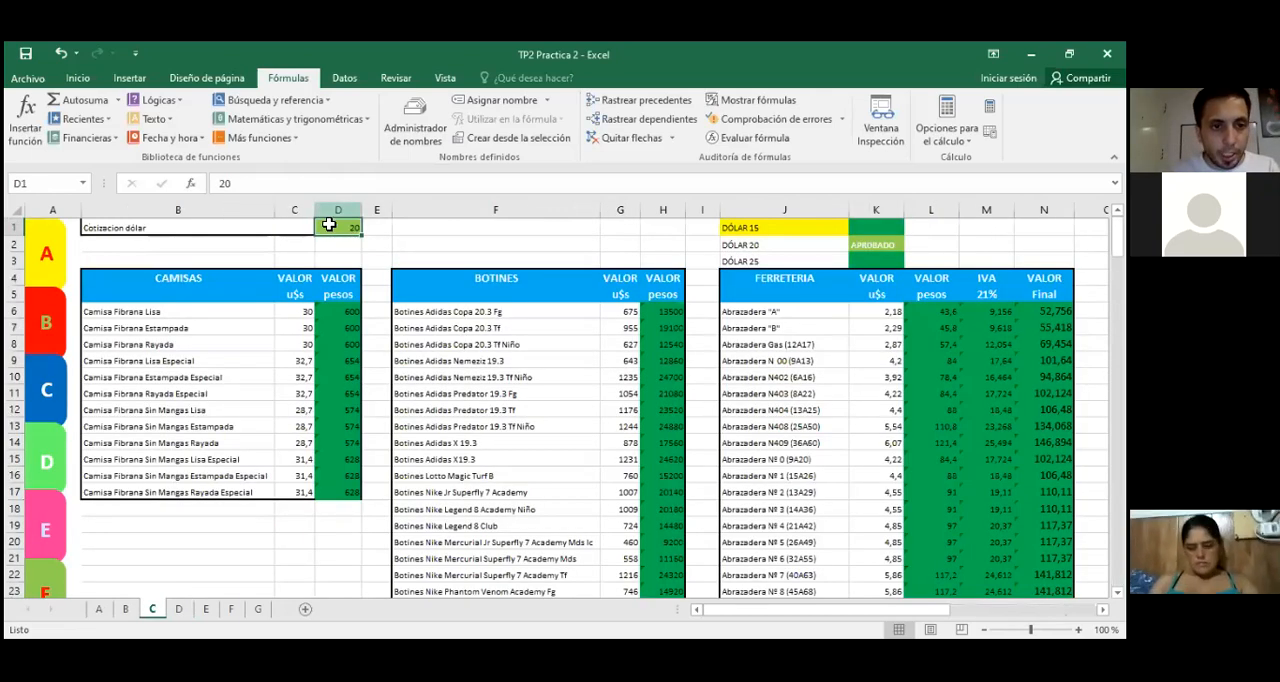
click(628, 104)
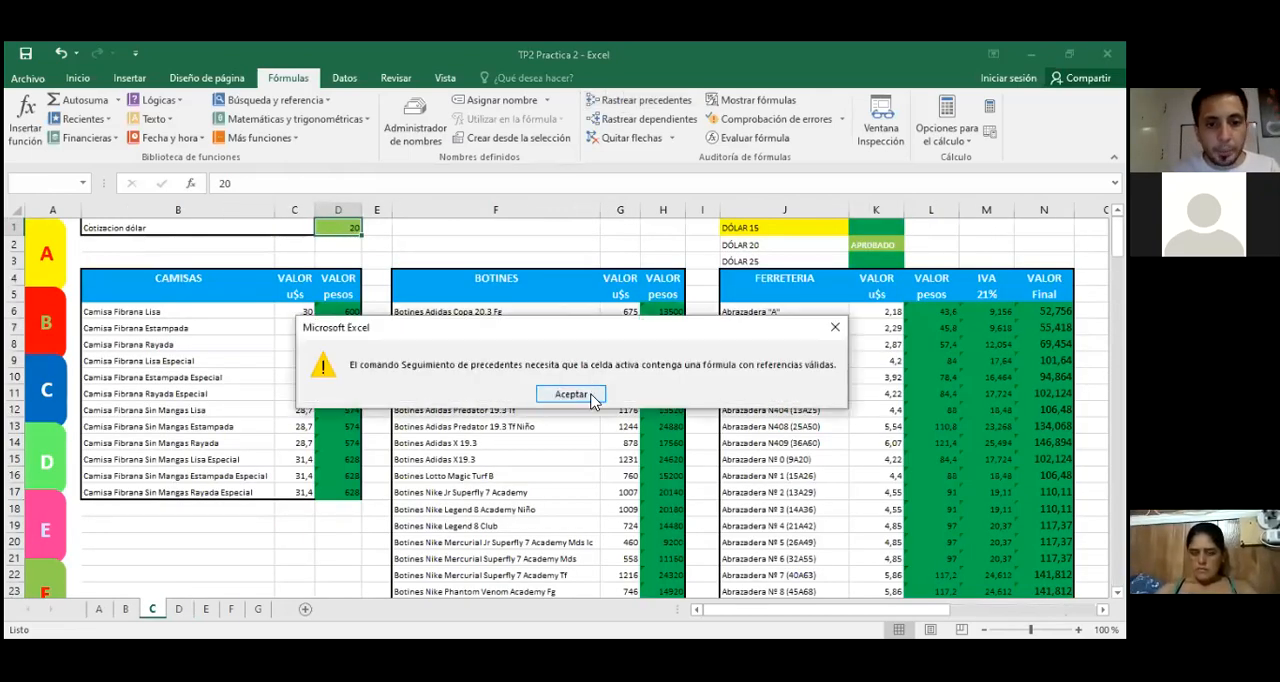
click(571, 394)
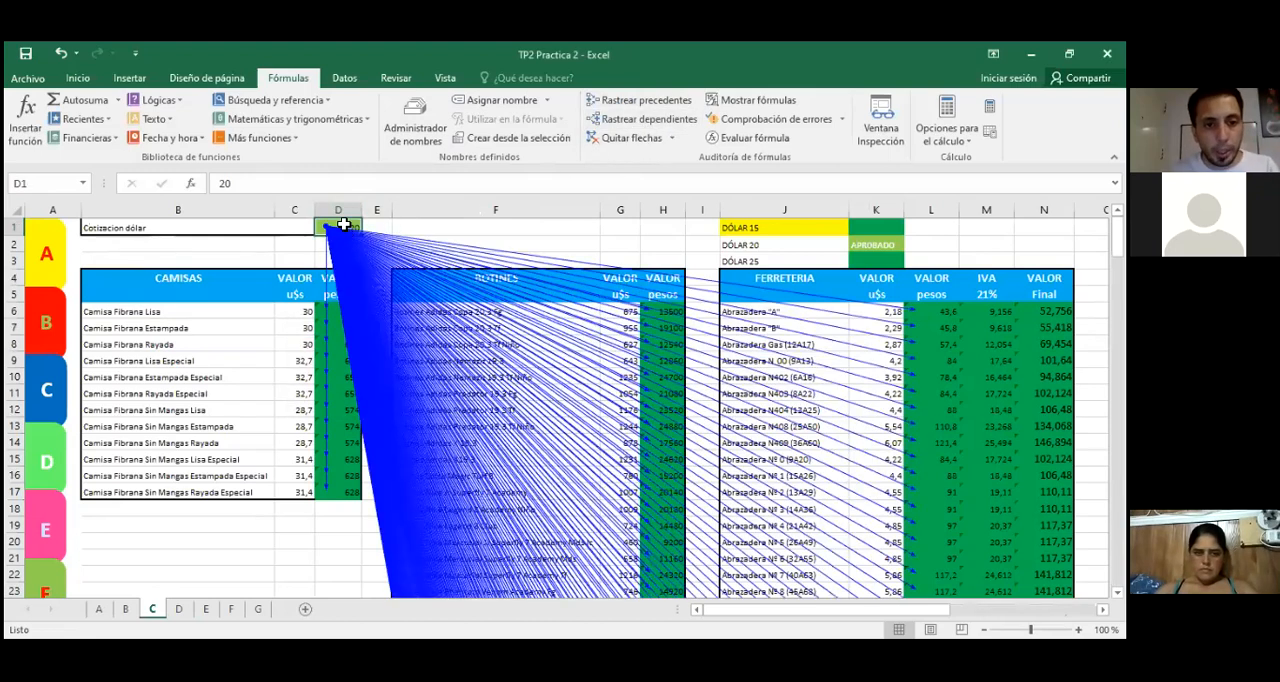
text(25)
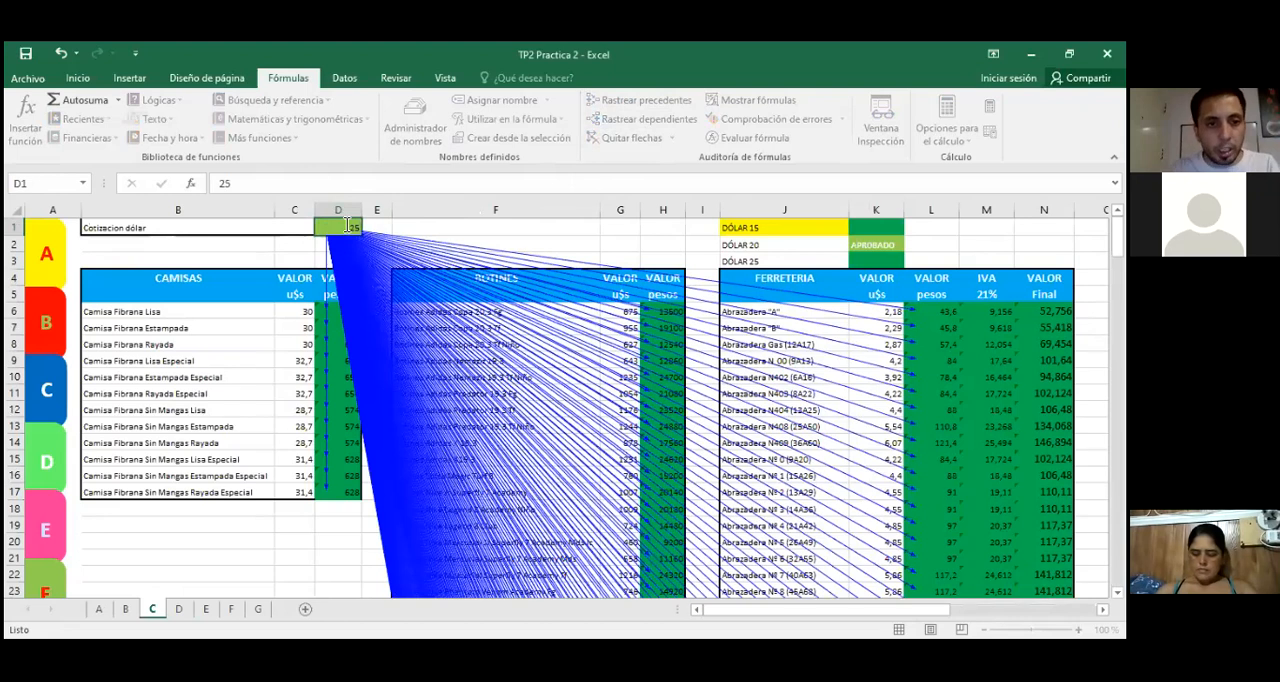
key(Return)
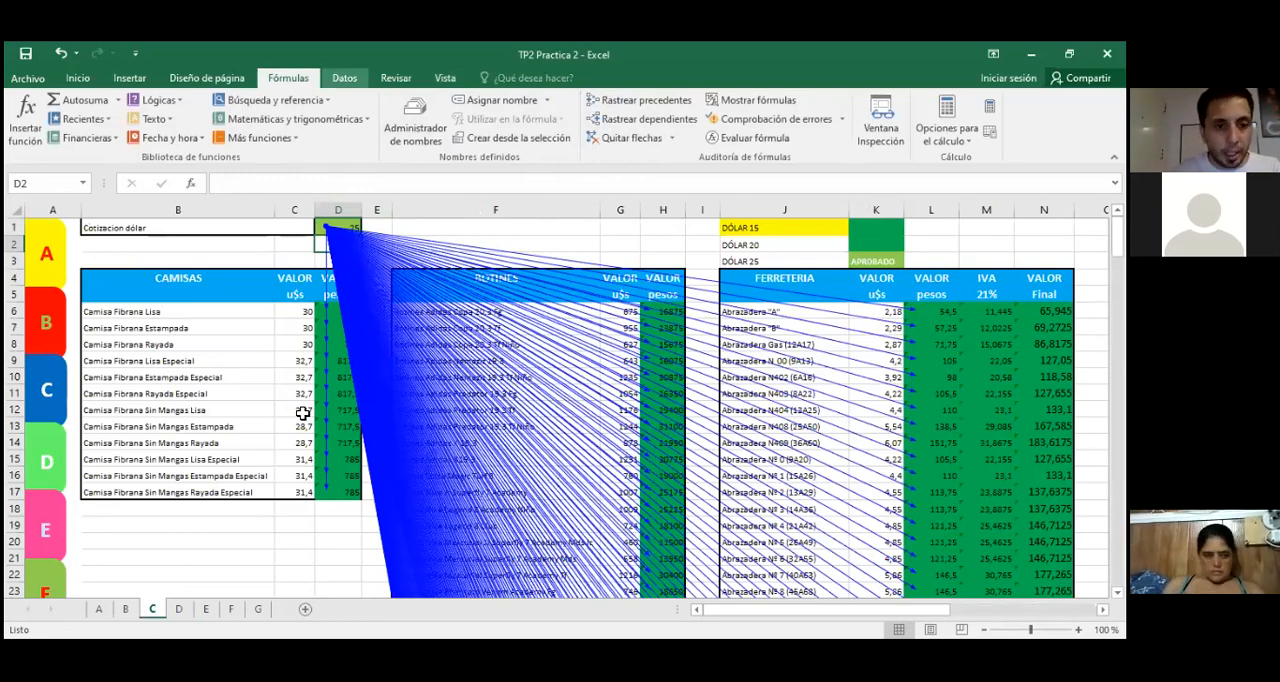
Step: Return to the third case on sheet D and clear the placeholder text in F60 under FUNCION SI
click(47, 459)
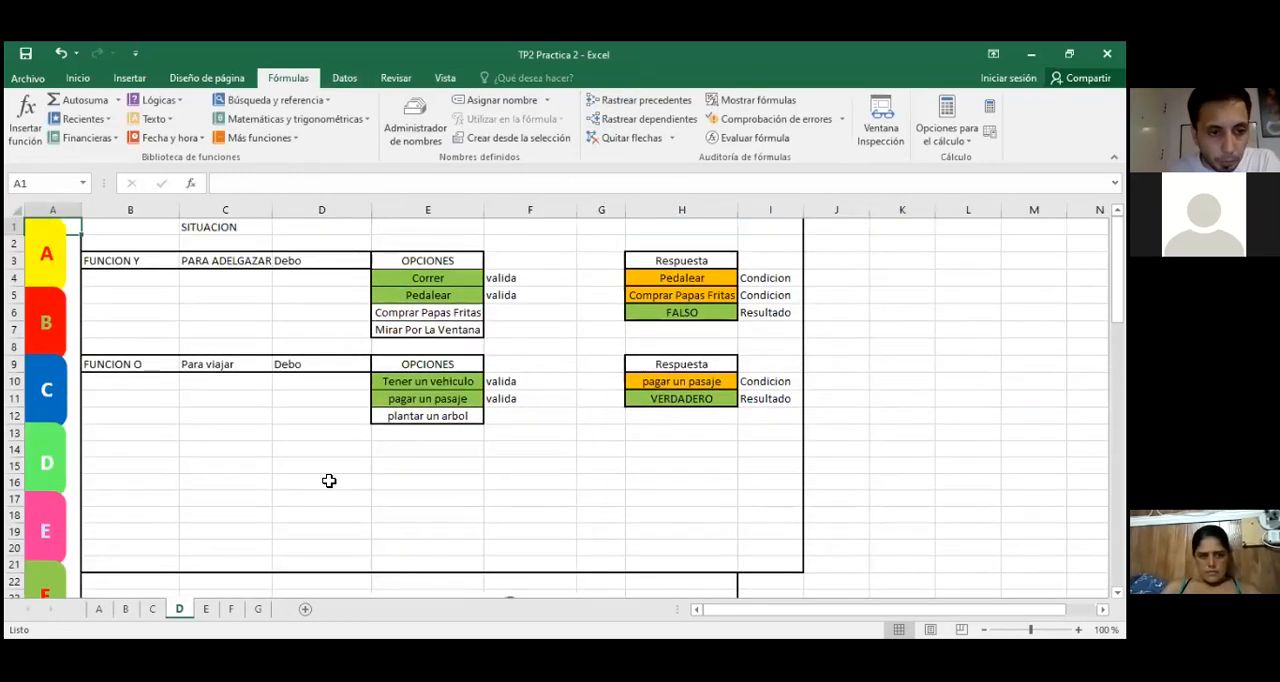
scroll(222, 457, down, 6)
scroll(224, 457, down, 12)
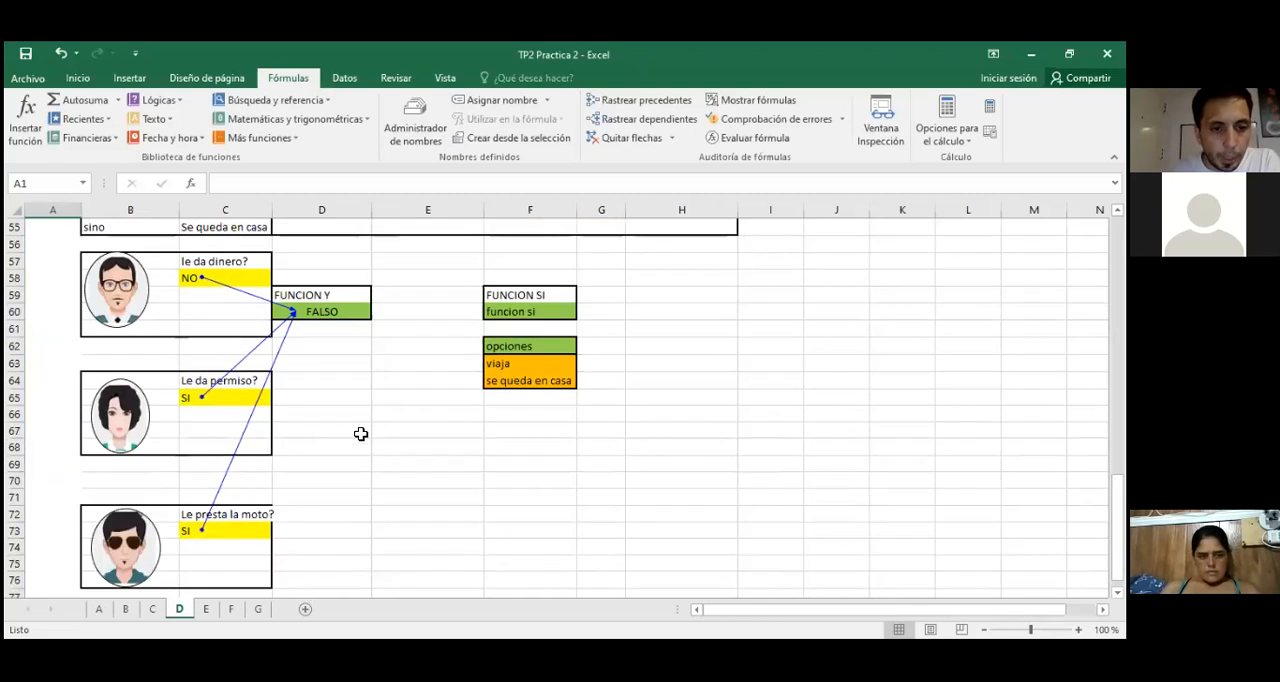
click(376, 431)
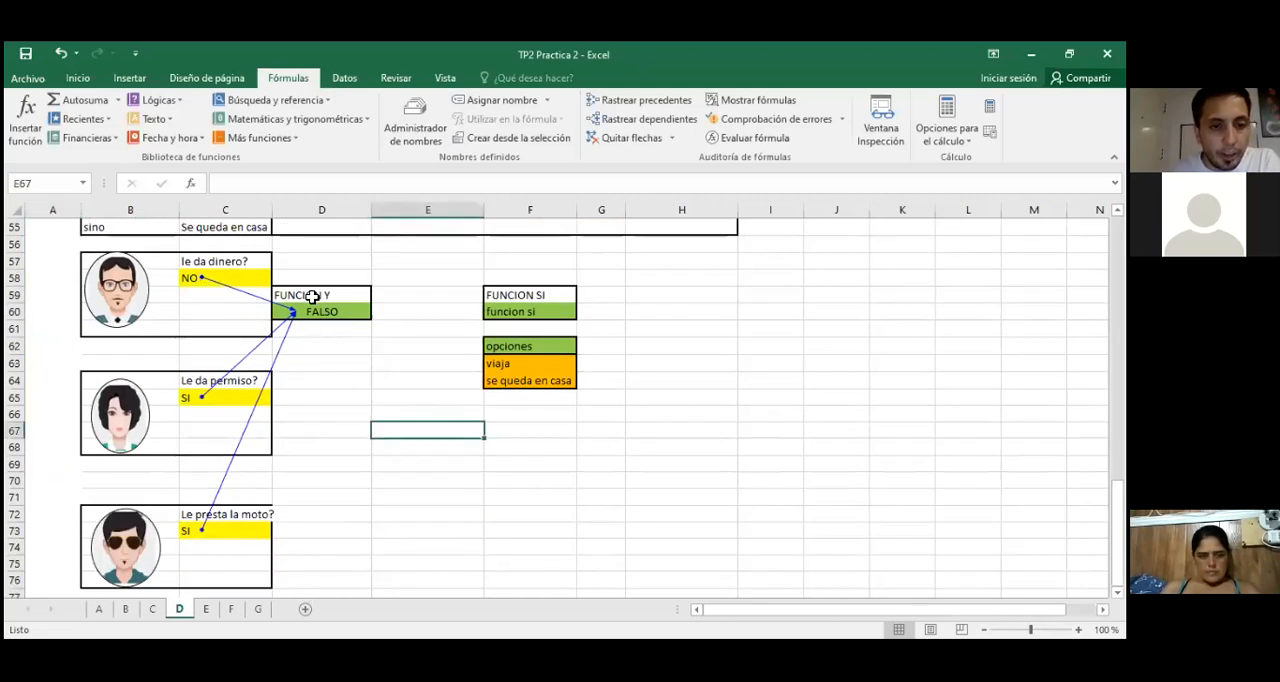
click(509, 312)
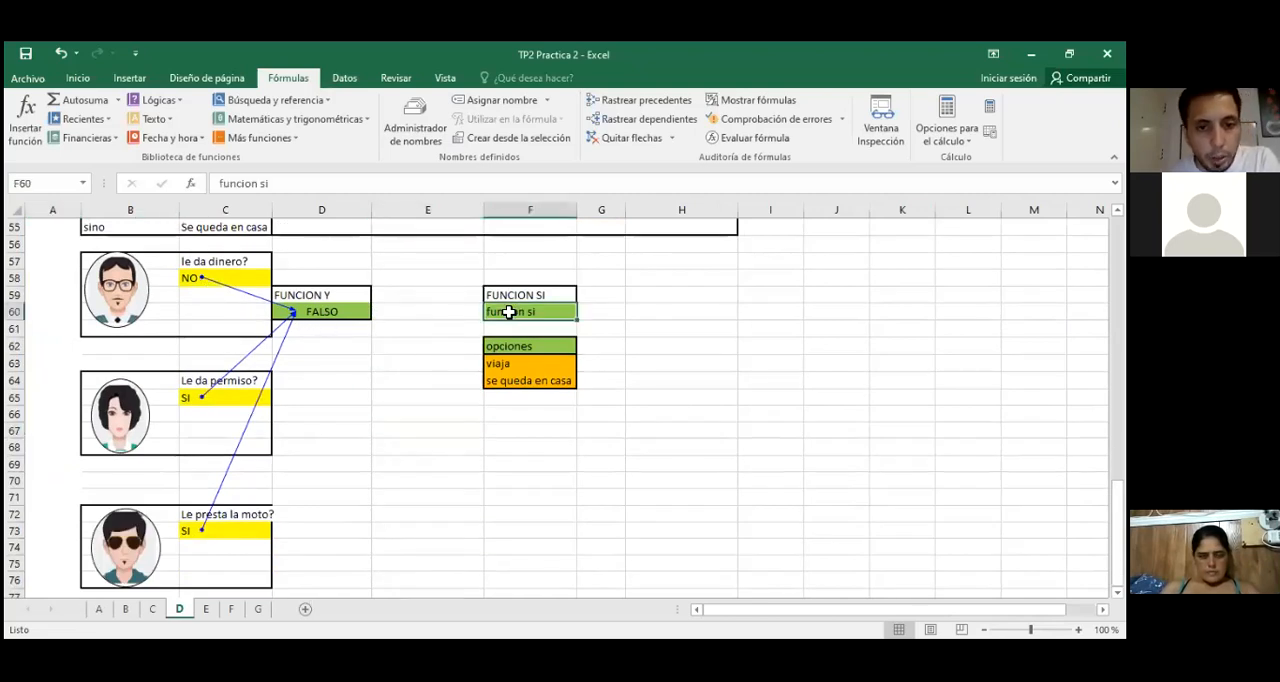
click(333, 312)
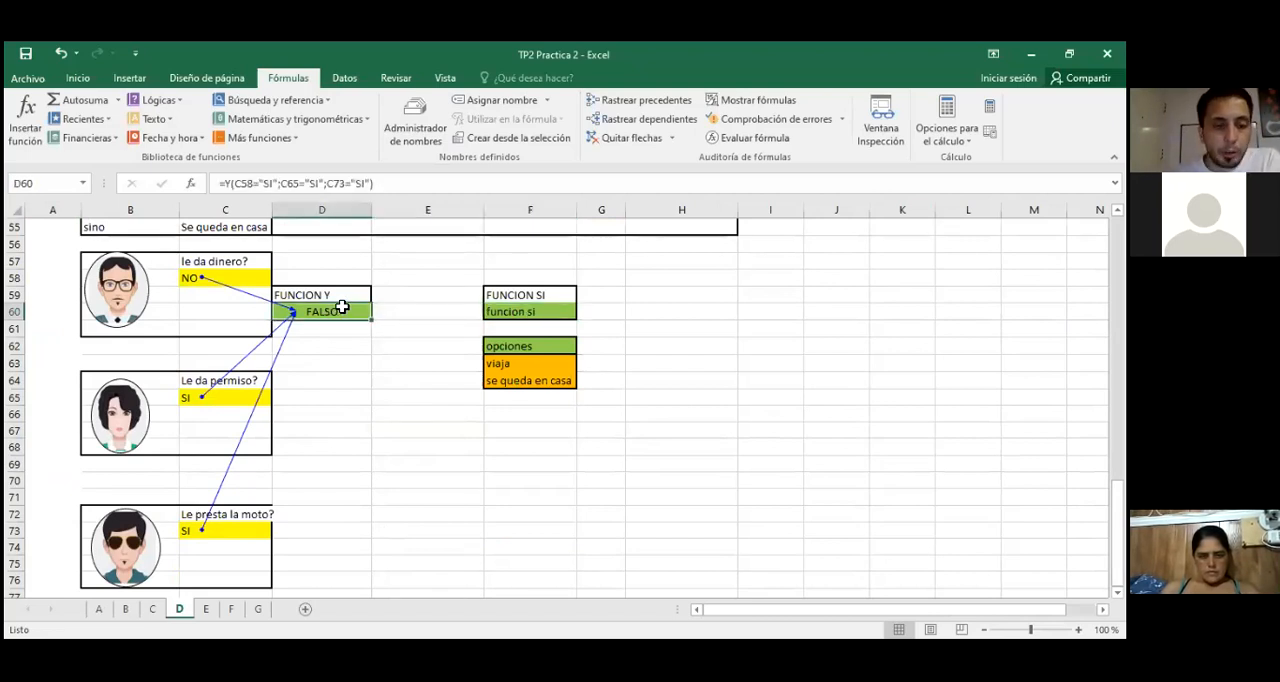
click(522, 314)
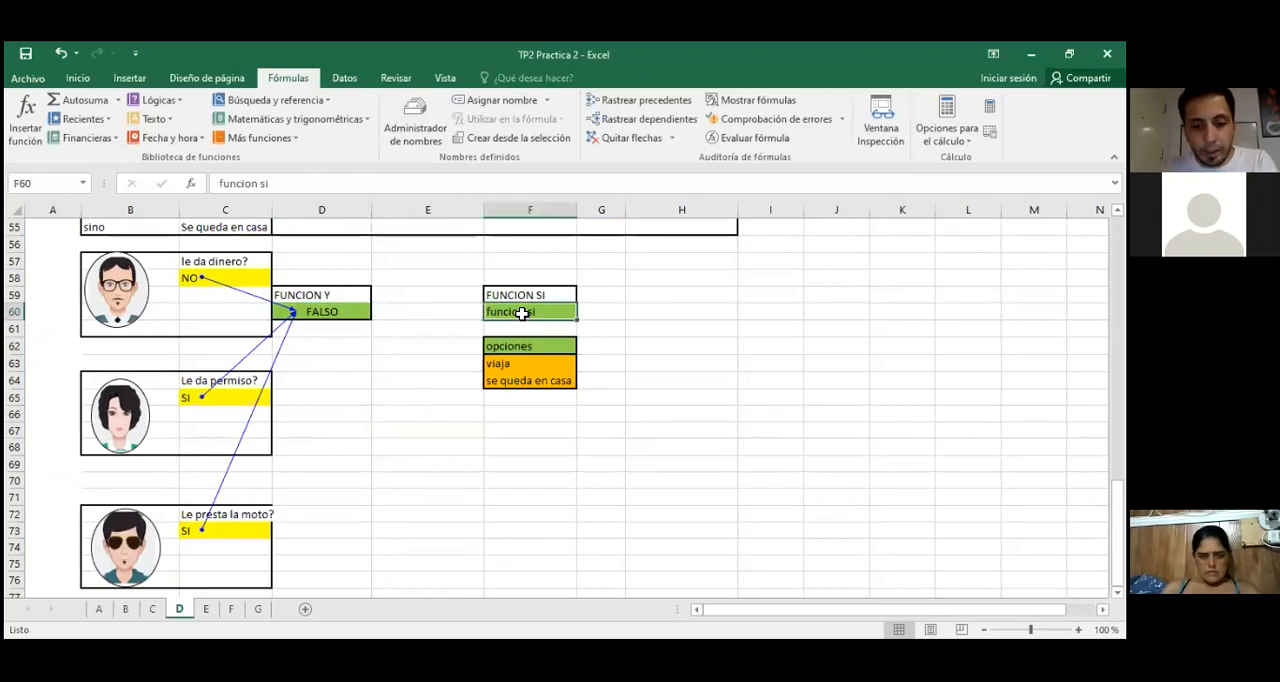
key(BackSpace)
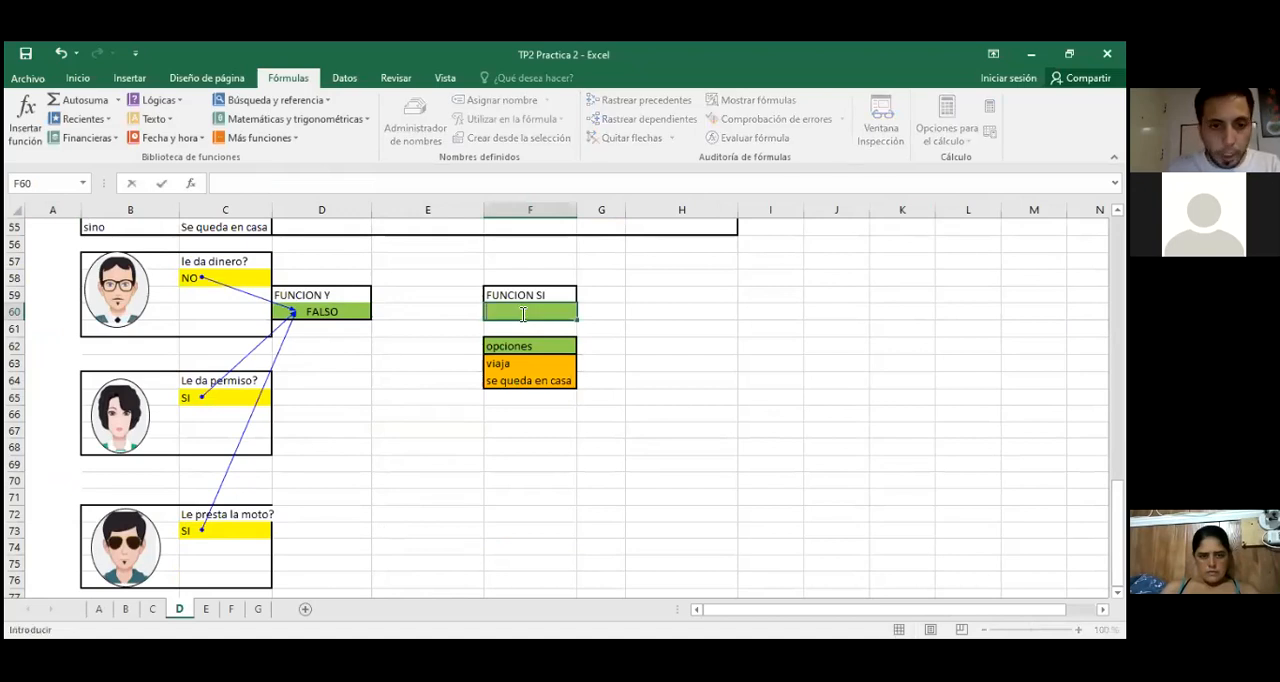
Step: Start an SI function in F60 with the logical test D60="VERDADERO"
drag(505, 363, 508, 378)
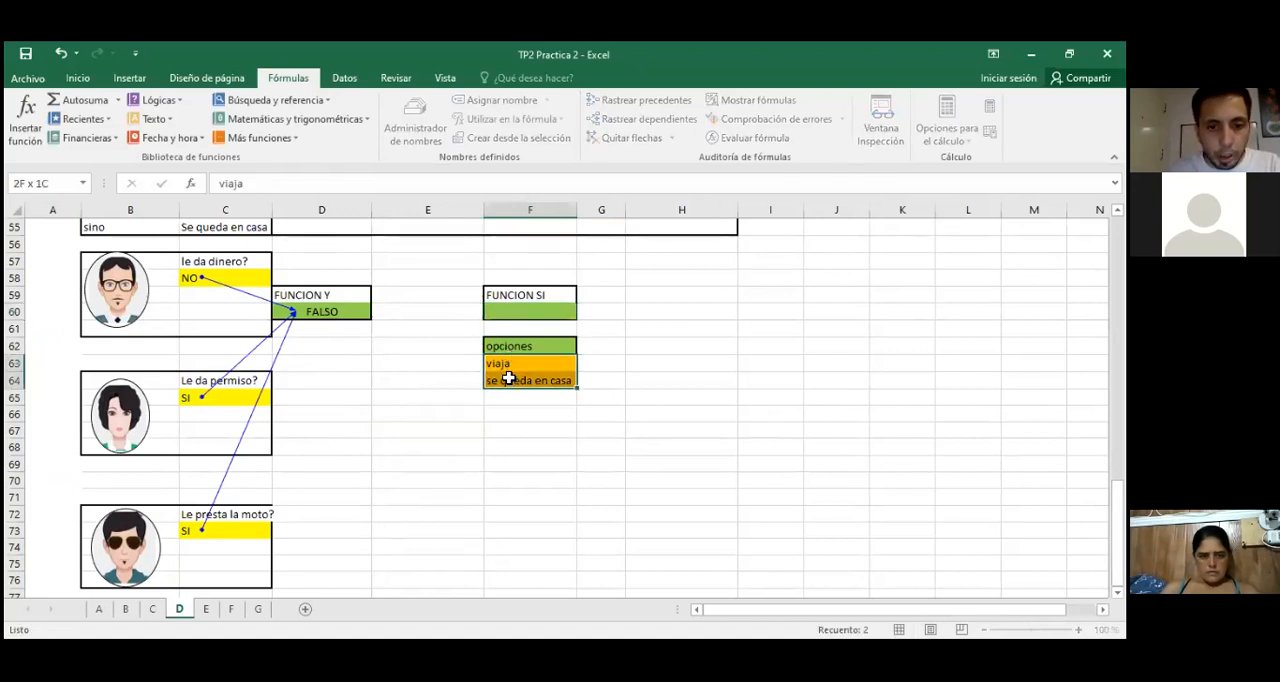
click(522, 312)
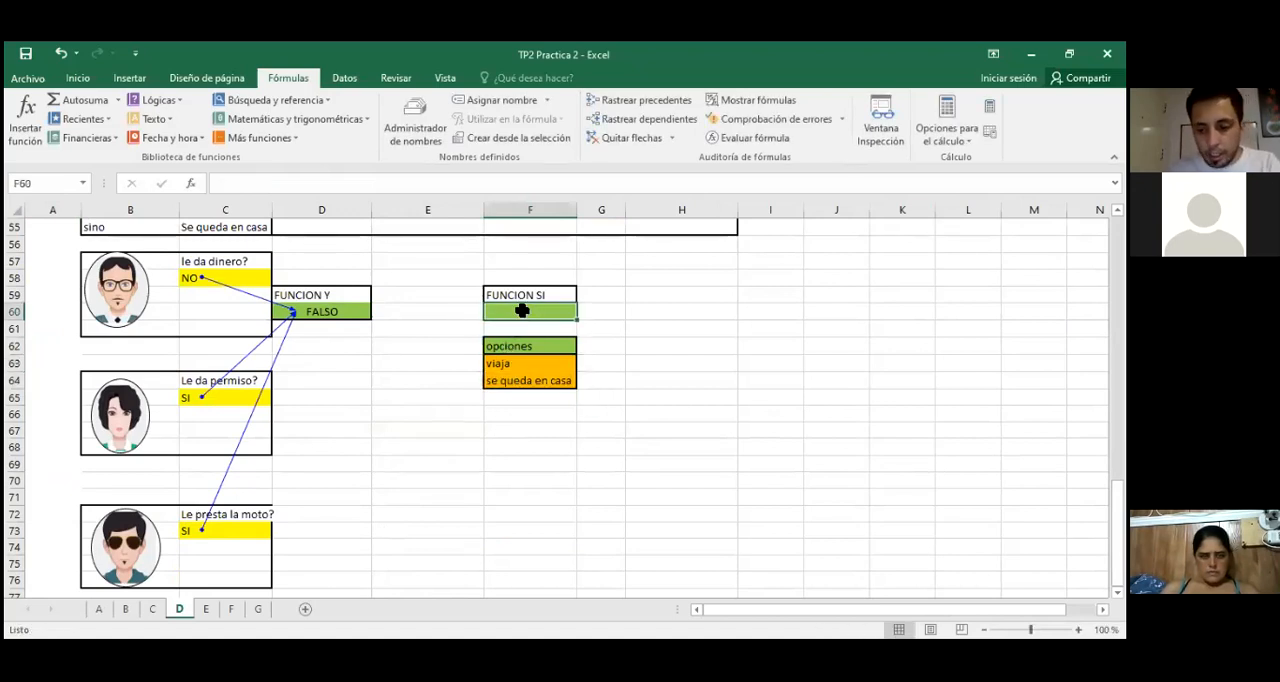
text(=)
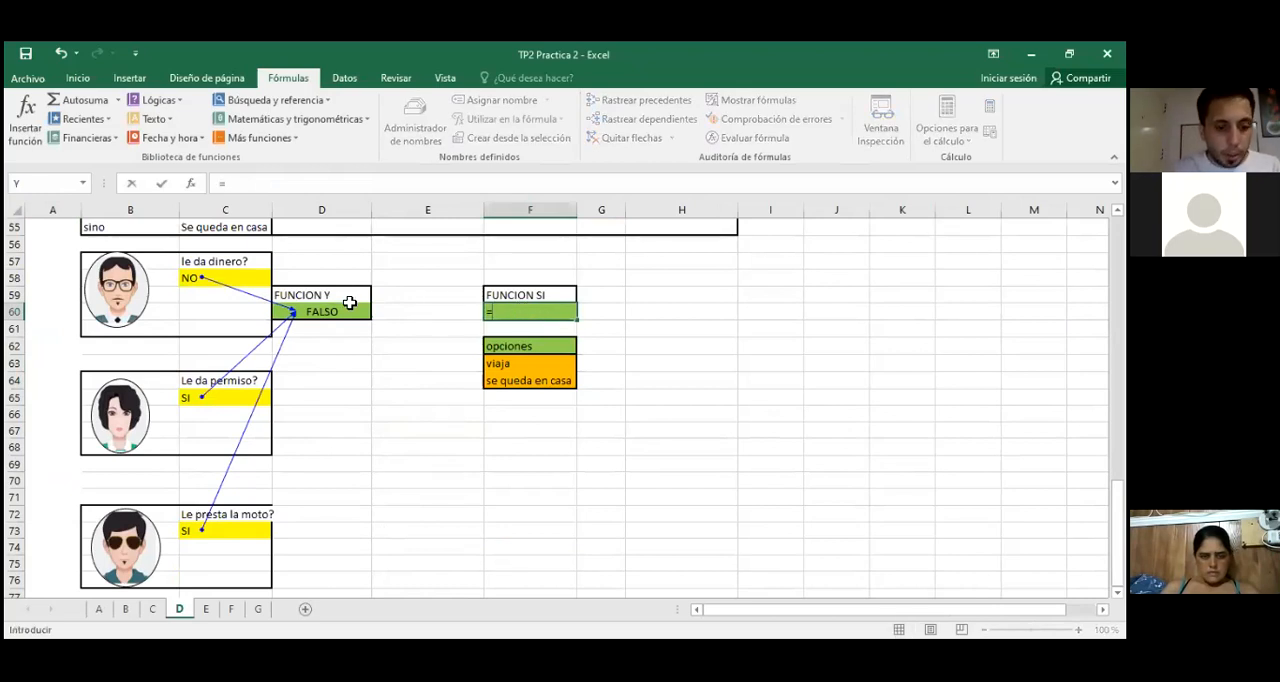
text(SI)
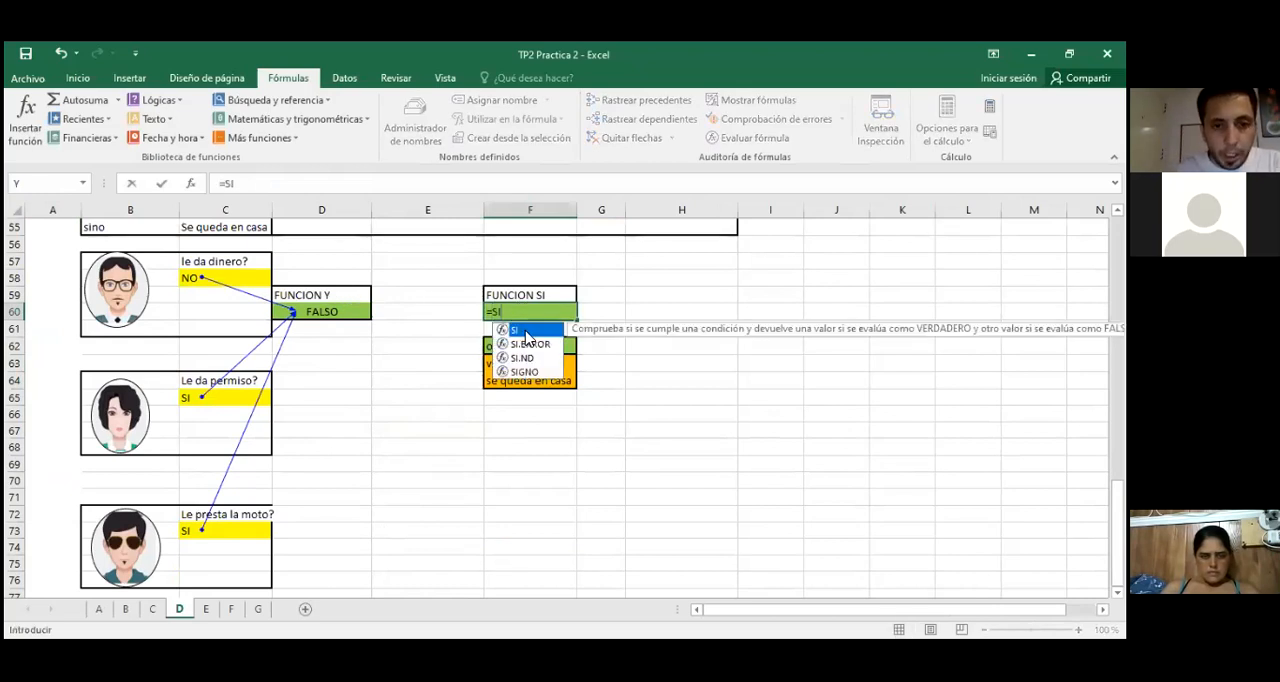
double_click(526, 331)
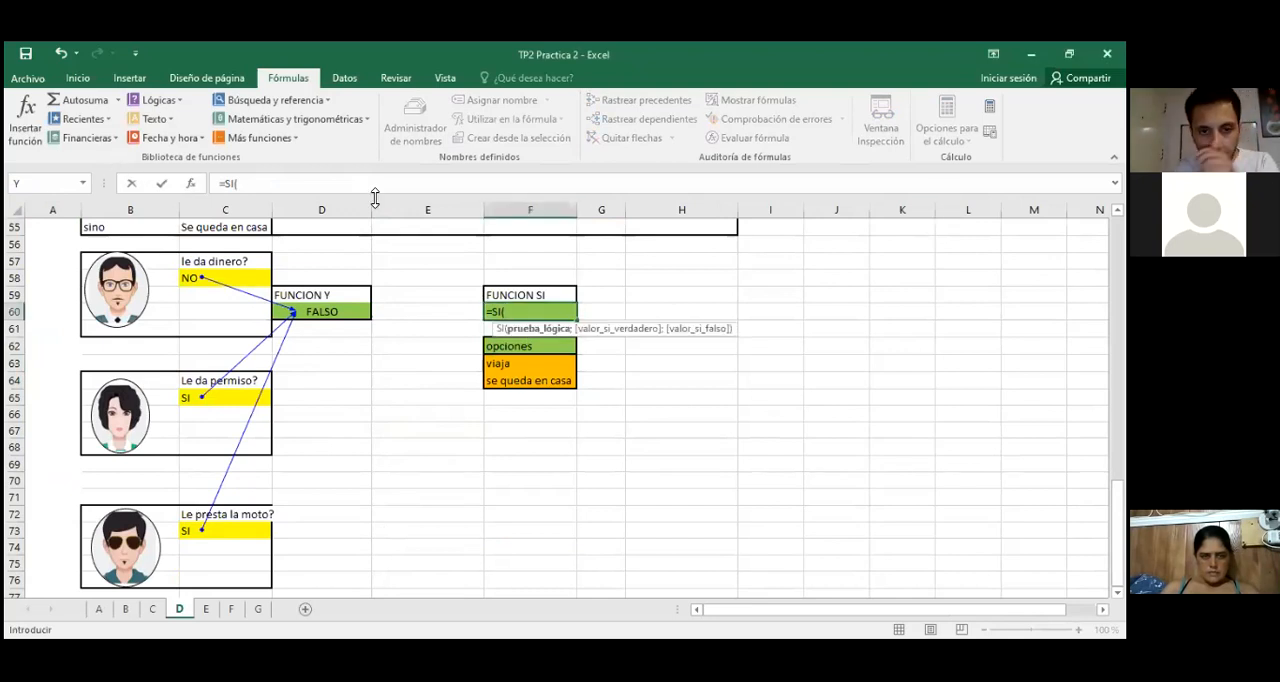
click(193, 184)
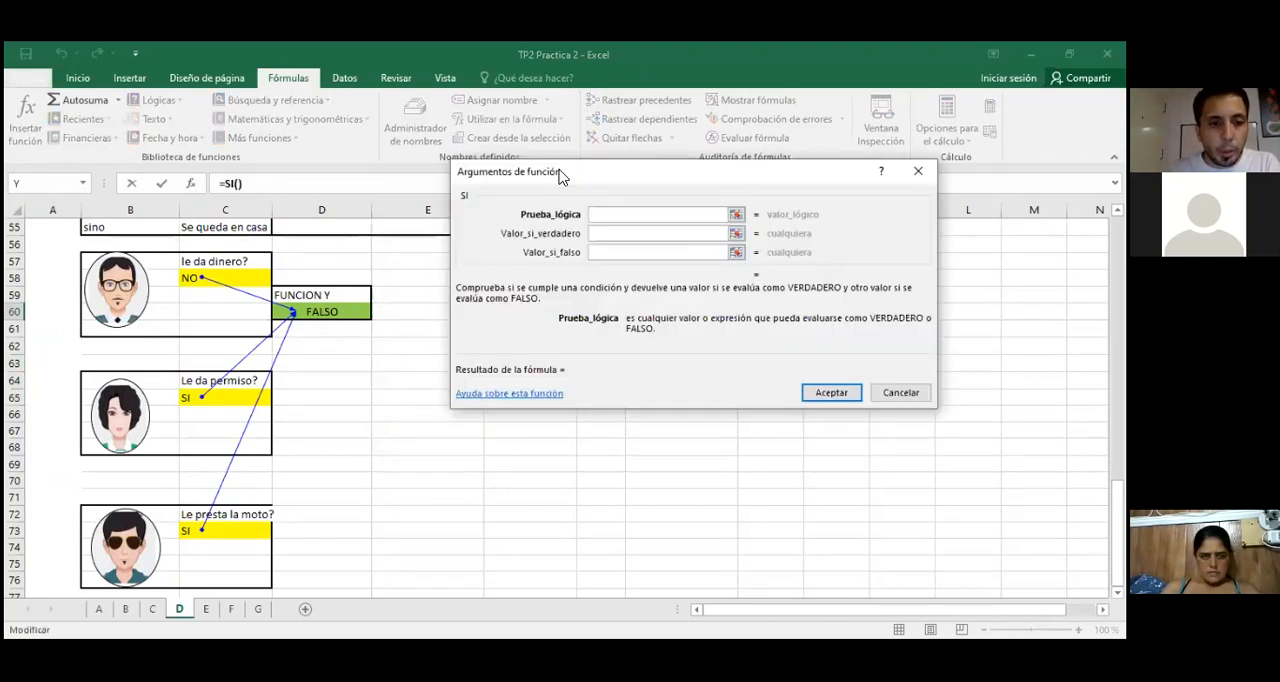
click(337, 307)
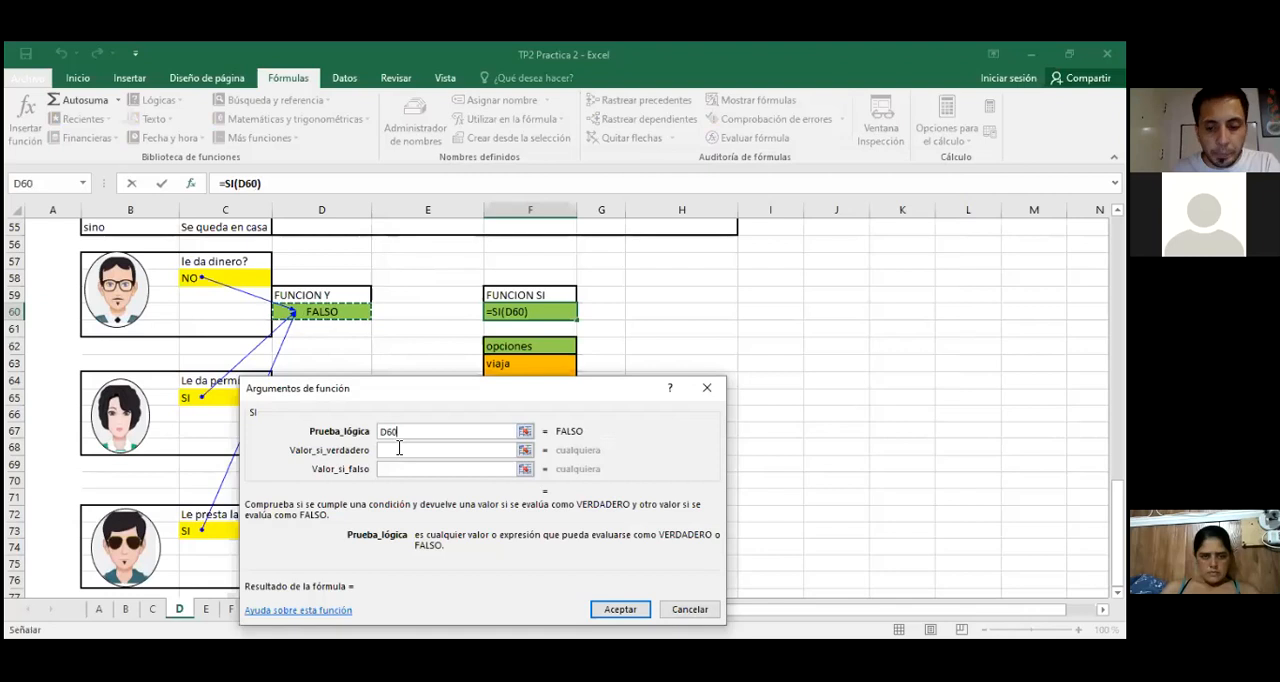
text(=)
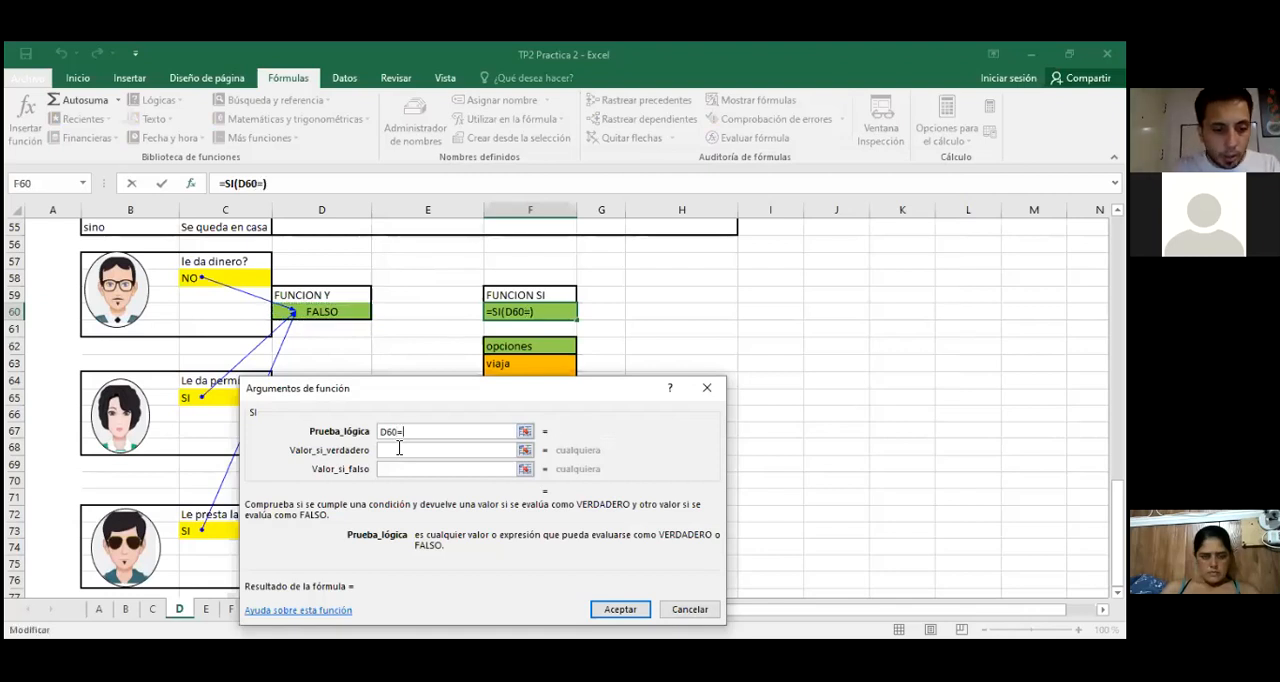
text("VERDAD)
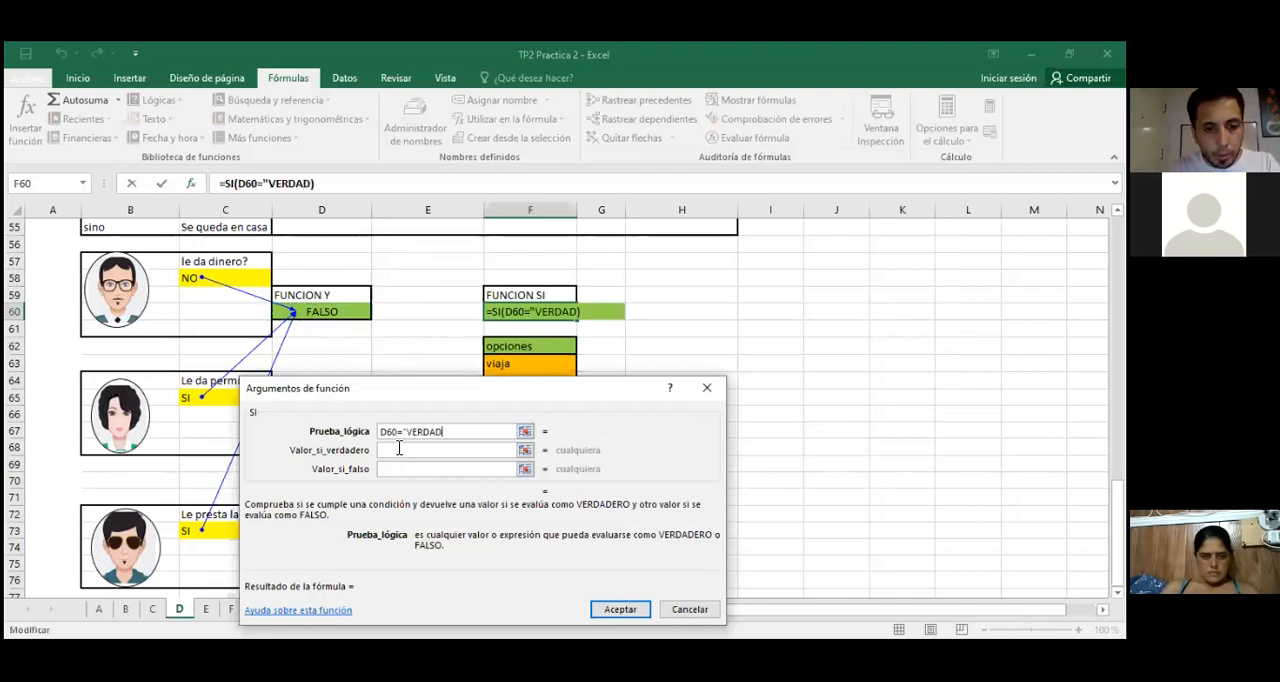
text(ERO")
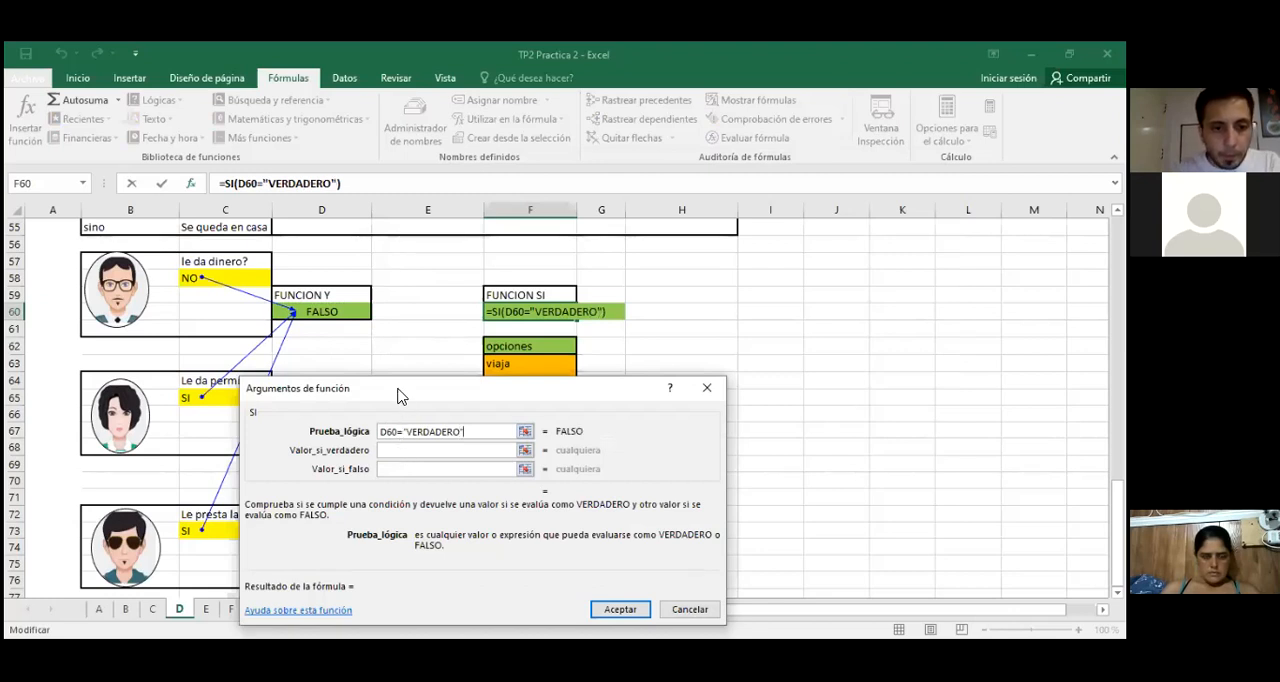
Step: Complete the SI function with F63 (viaja) as the true value and F64 (se queda en casa) as the false value
drag(397, 397, 397, 417)
click(390, 469)
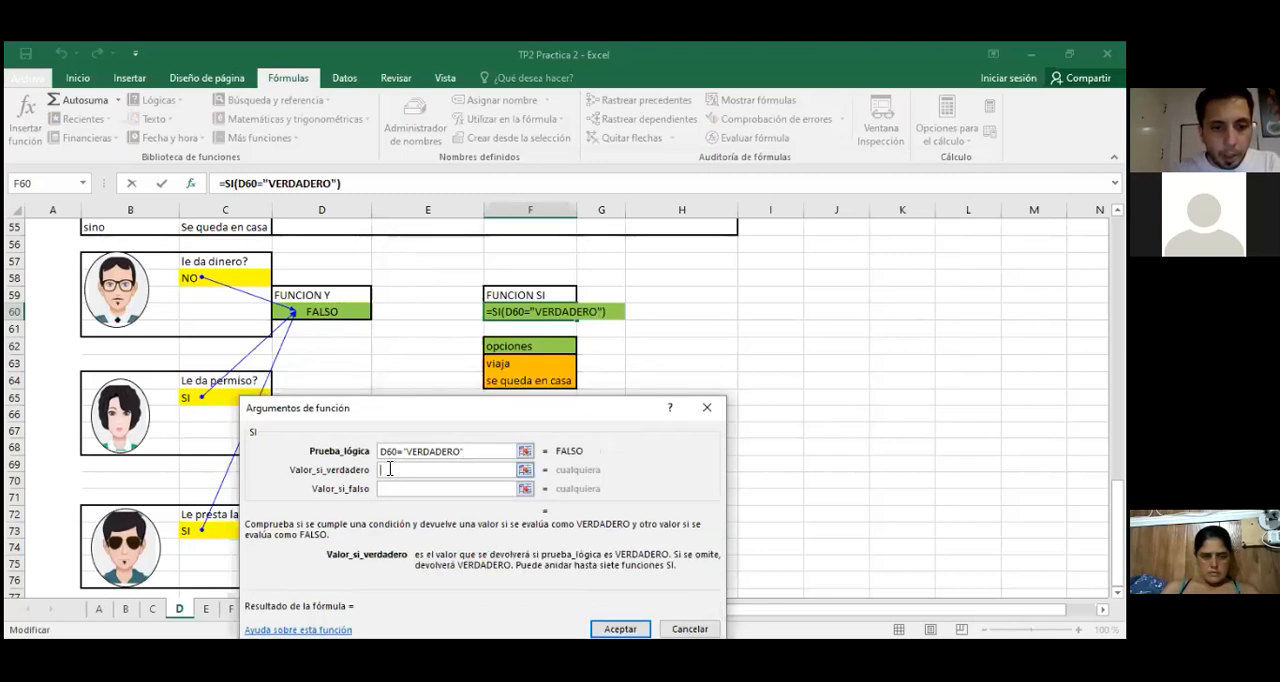
click(519, 366)
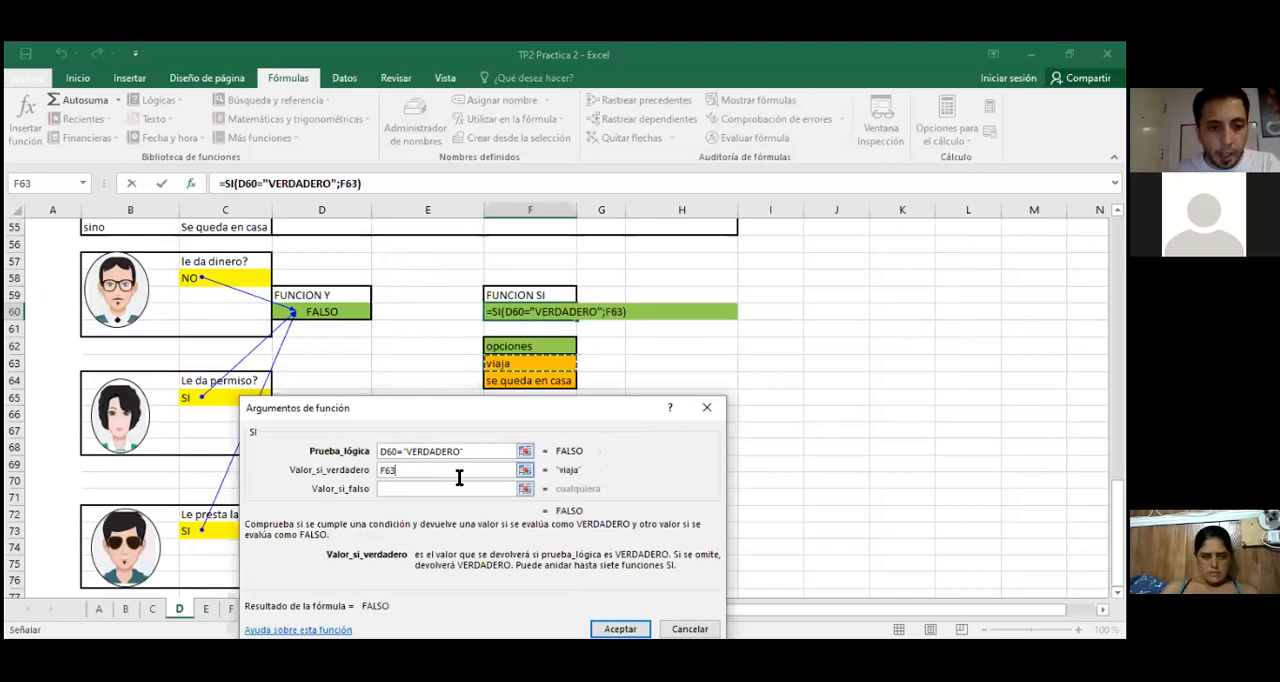
click(396, 488)
click(509, 381)
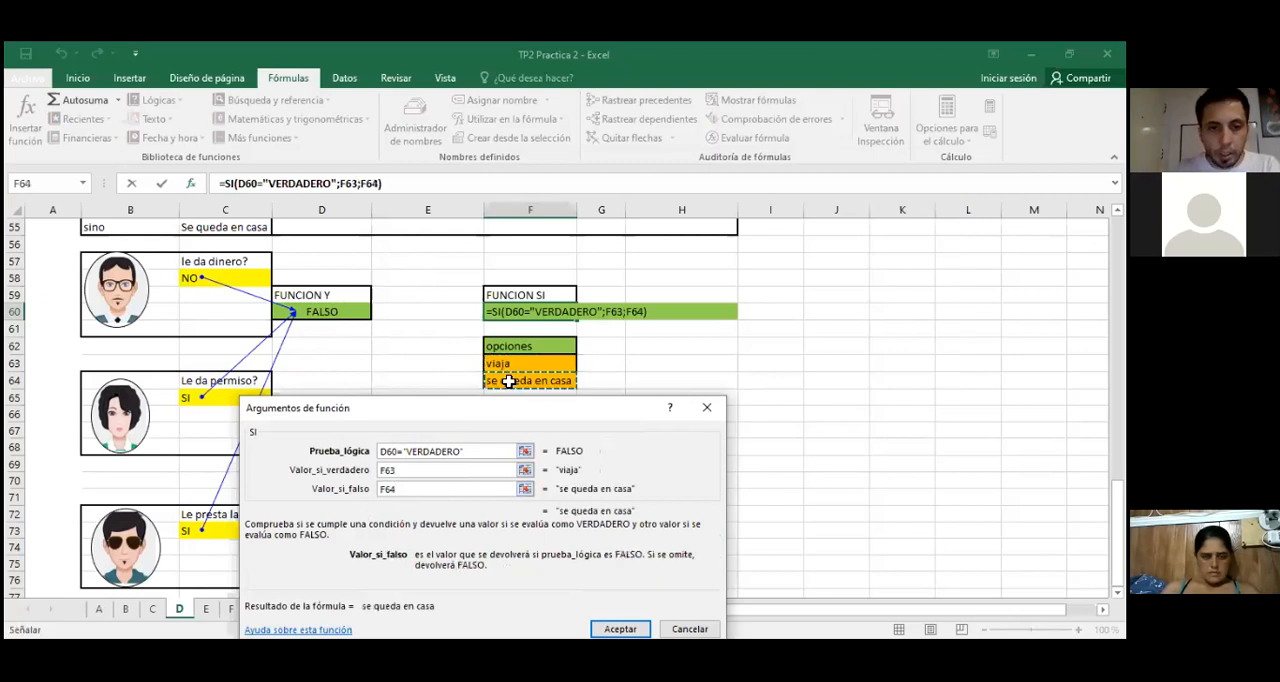
key(Return)
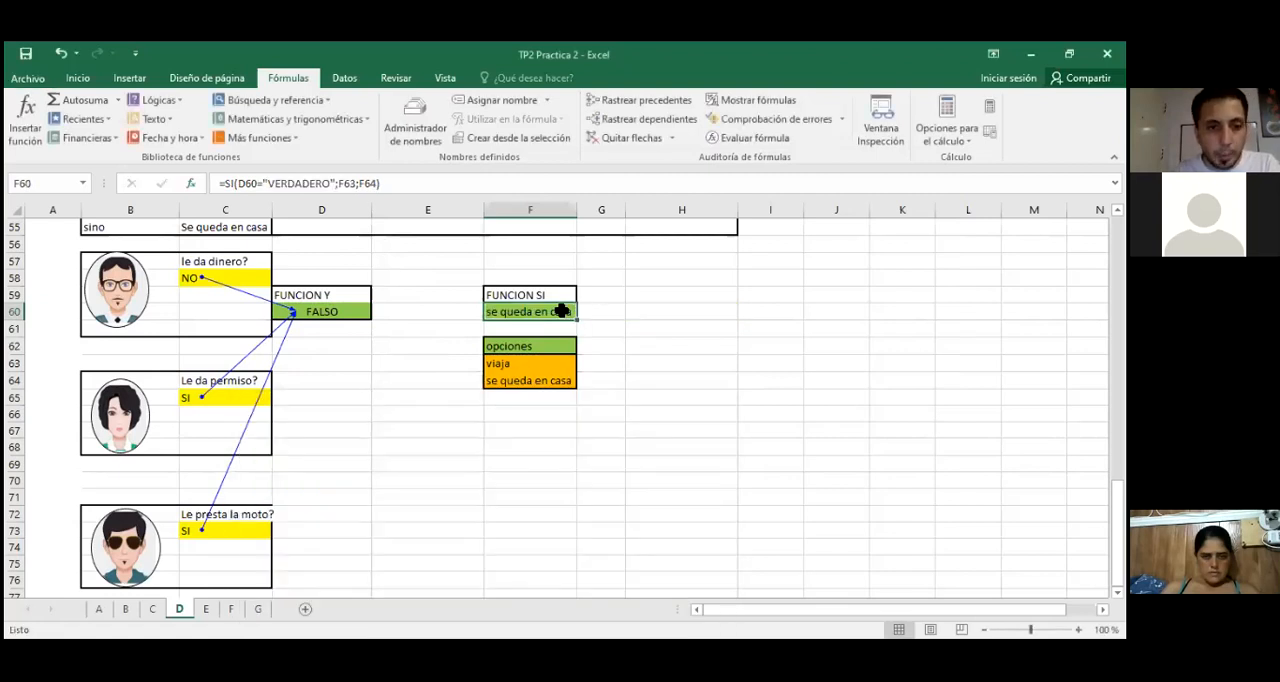
Step: Trace the dependents of the Y function cell D60 and compare the three answers with the Y and SI results
click(343, 311)
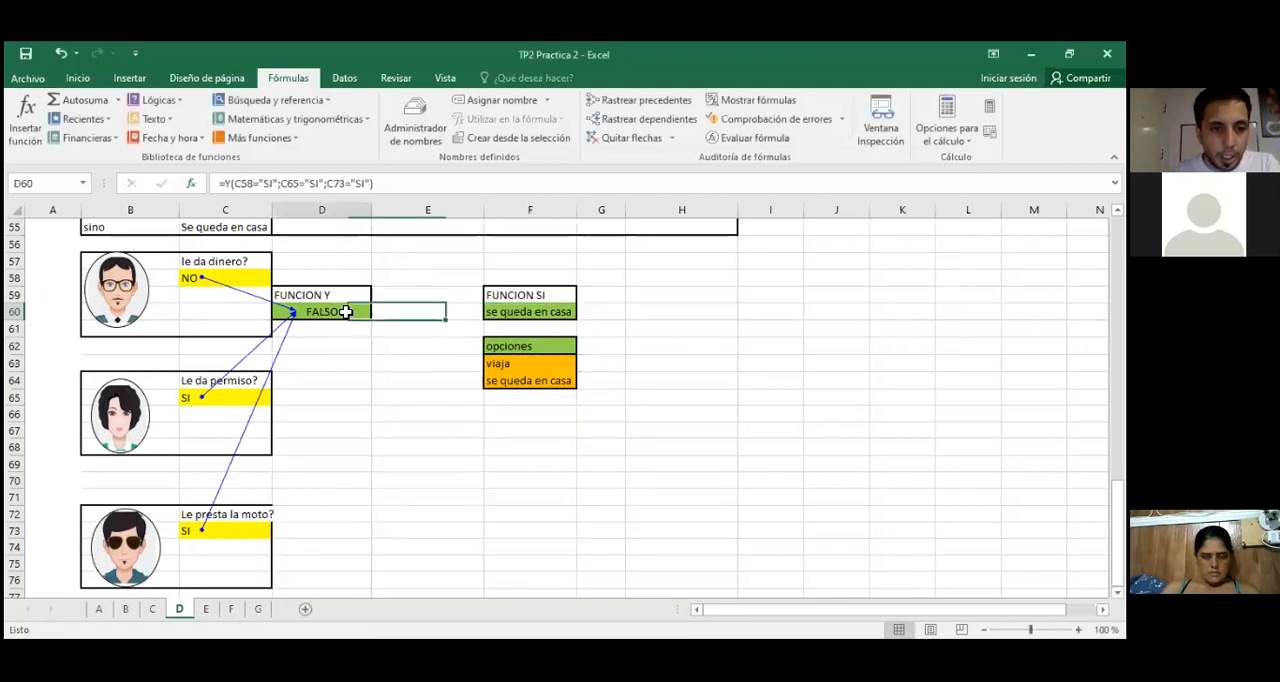
click(196, 284)
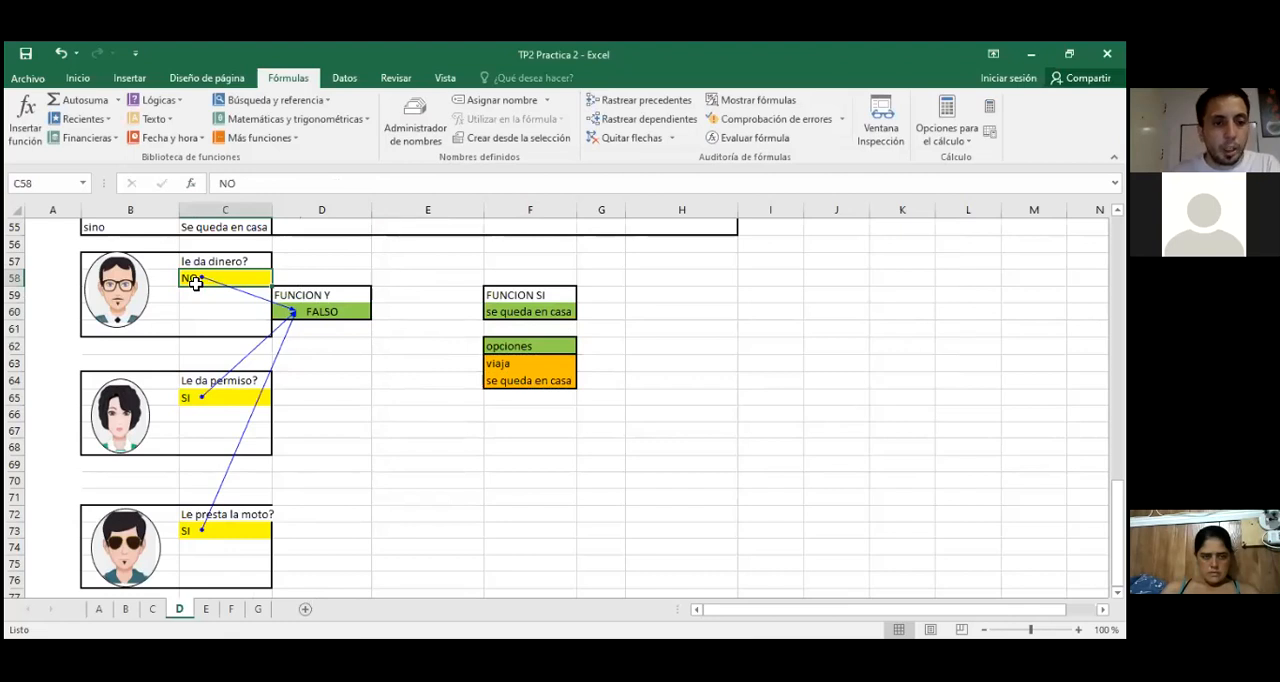
click(338, 310)
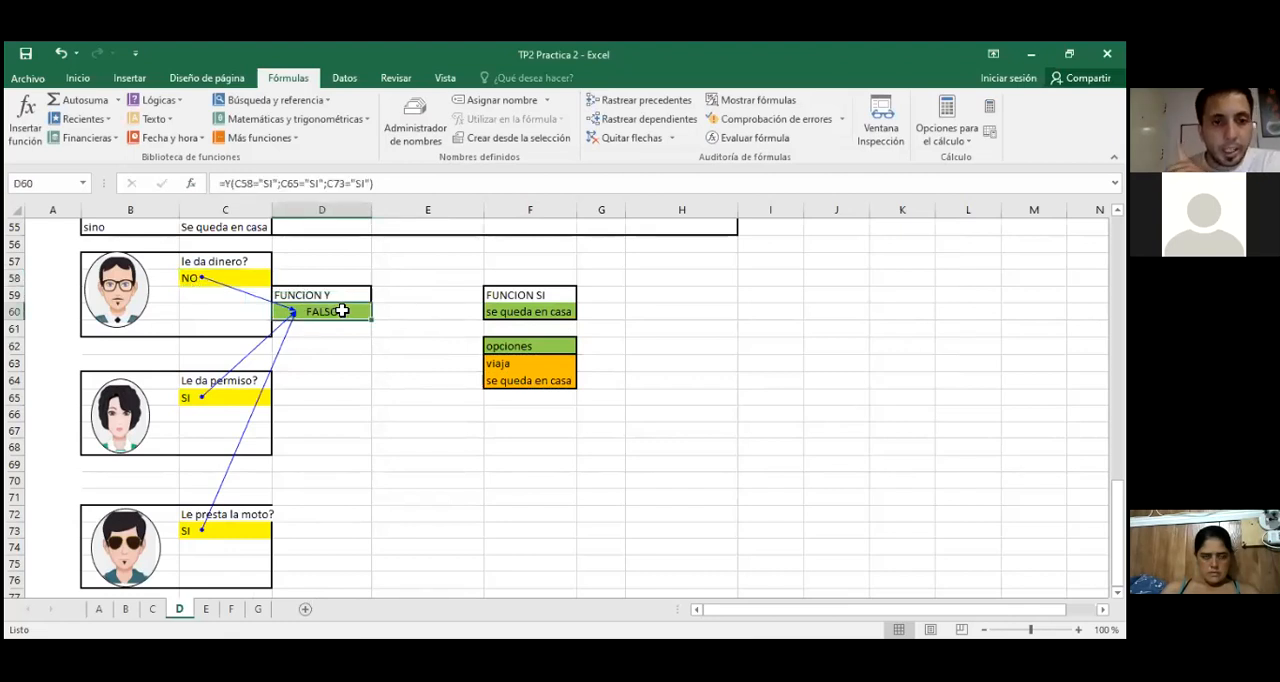
click(612, 120)
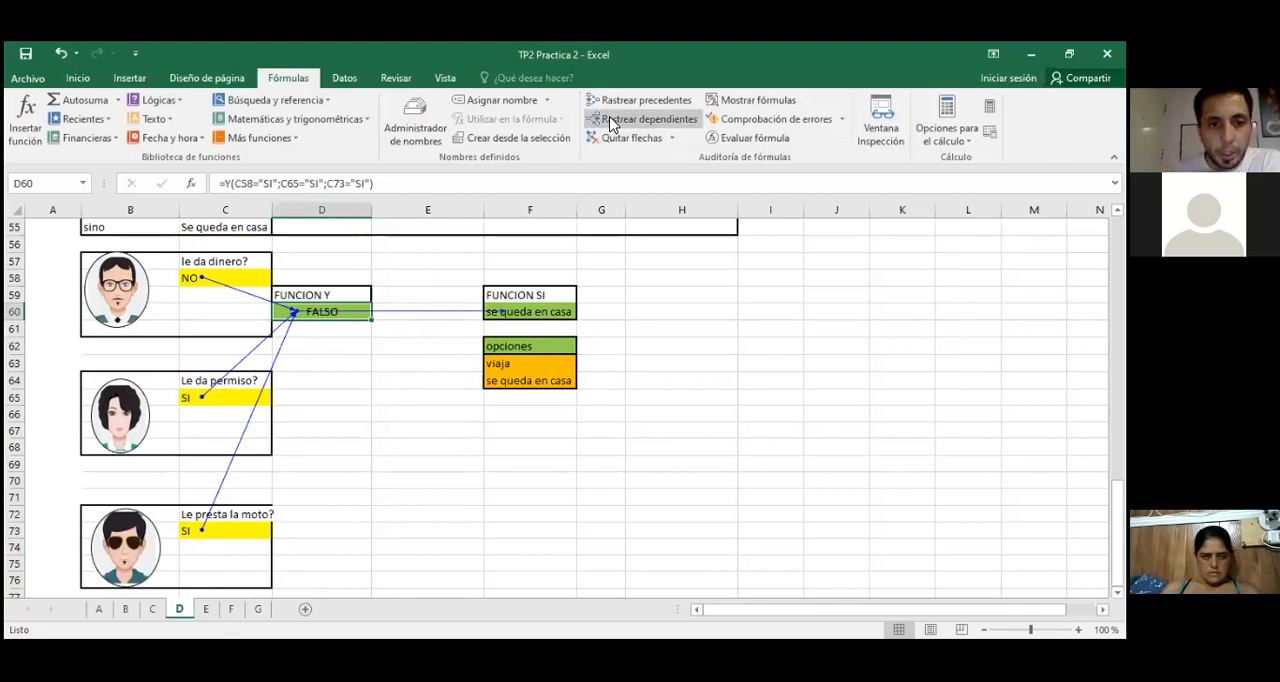
click(520, 311)
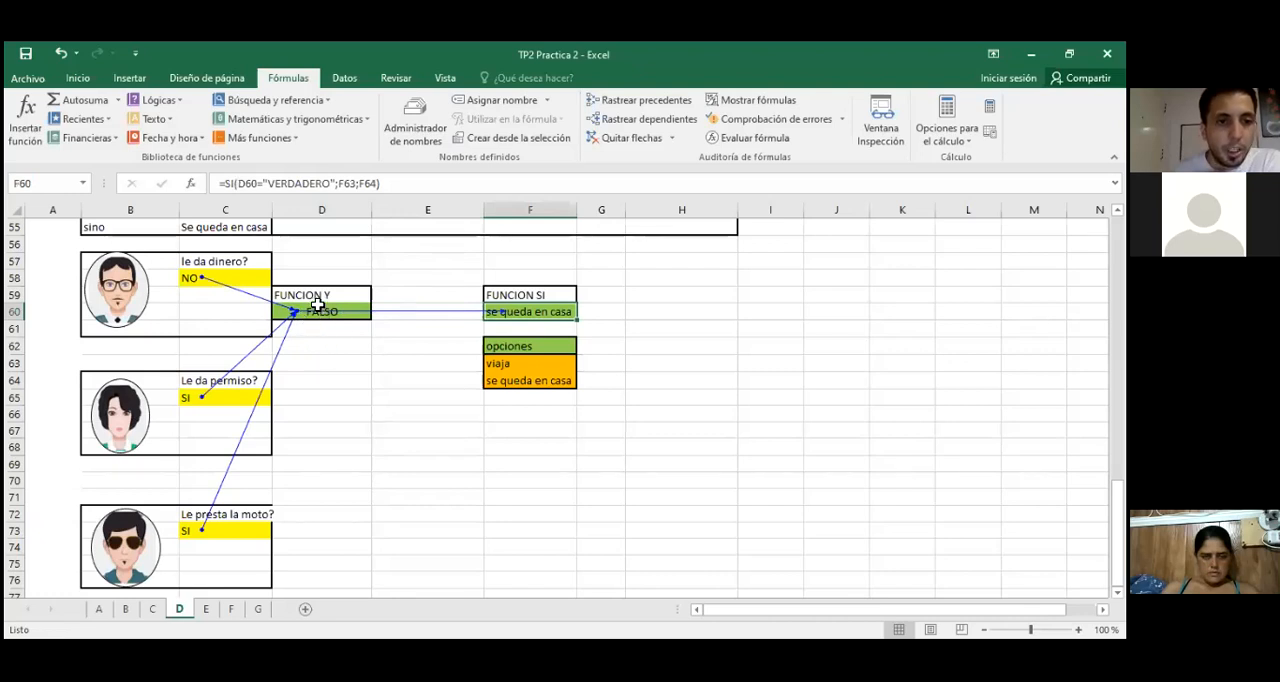
click(317, 307)
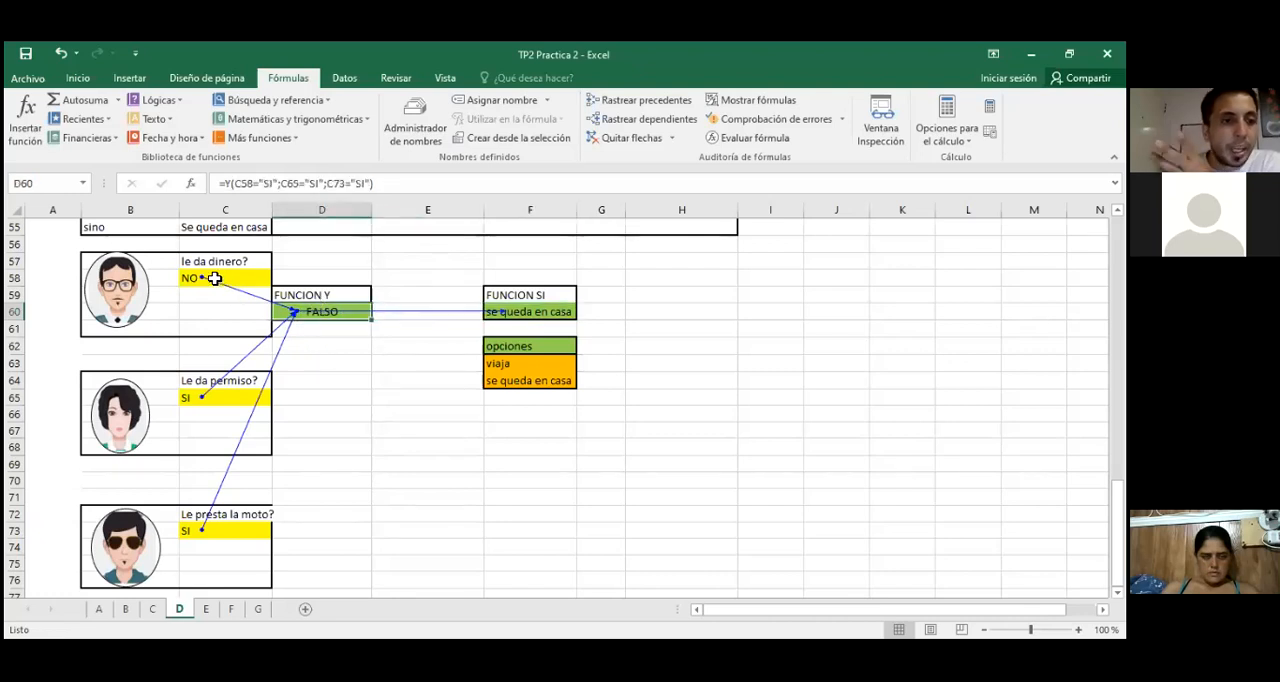
click(181, 398)
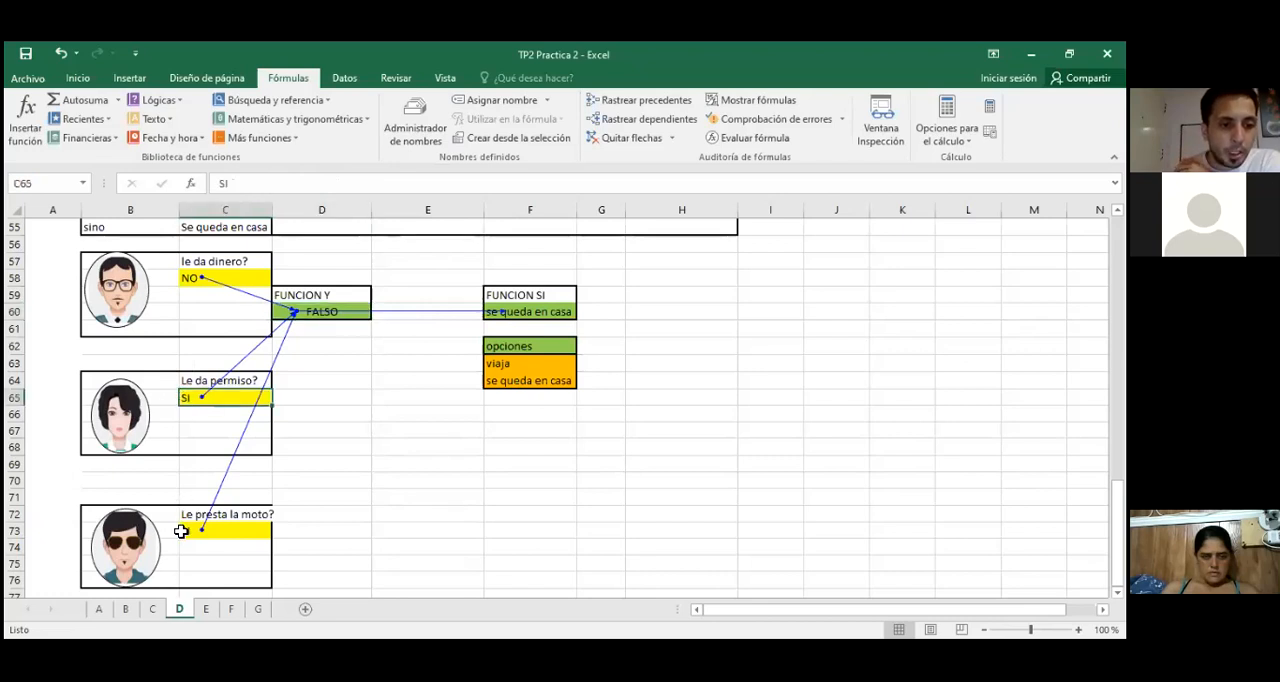
click(186, 529)
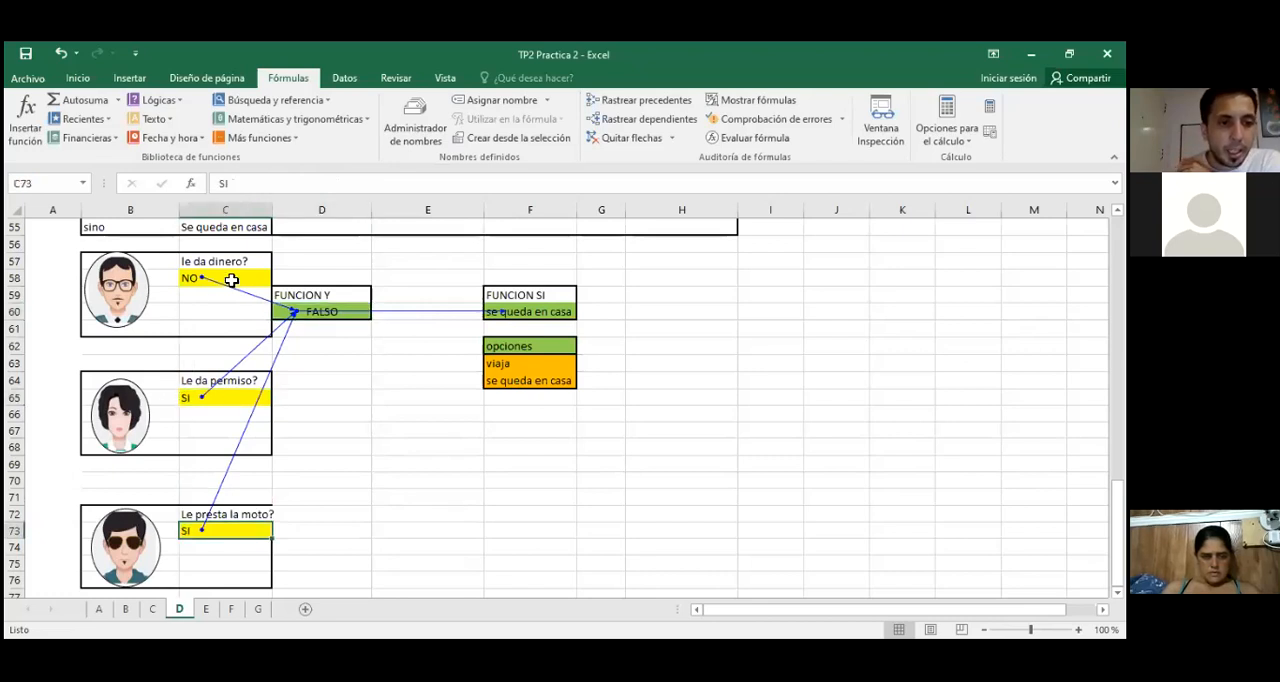
click(335, 309)
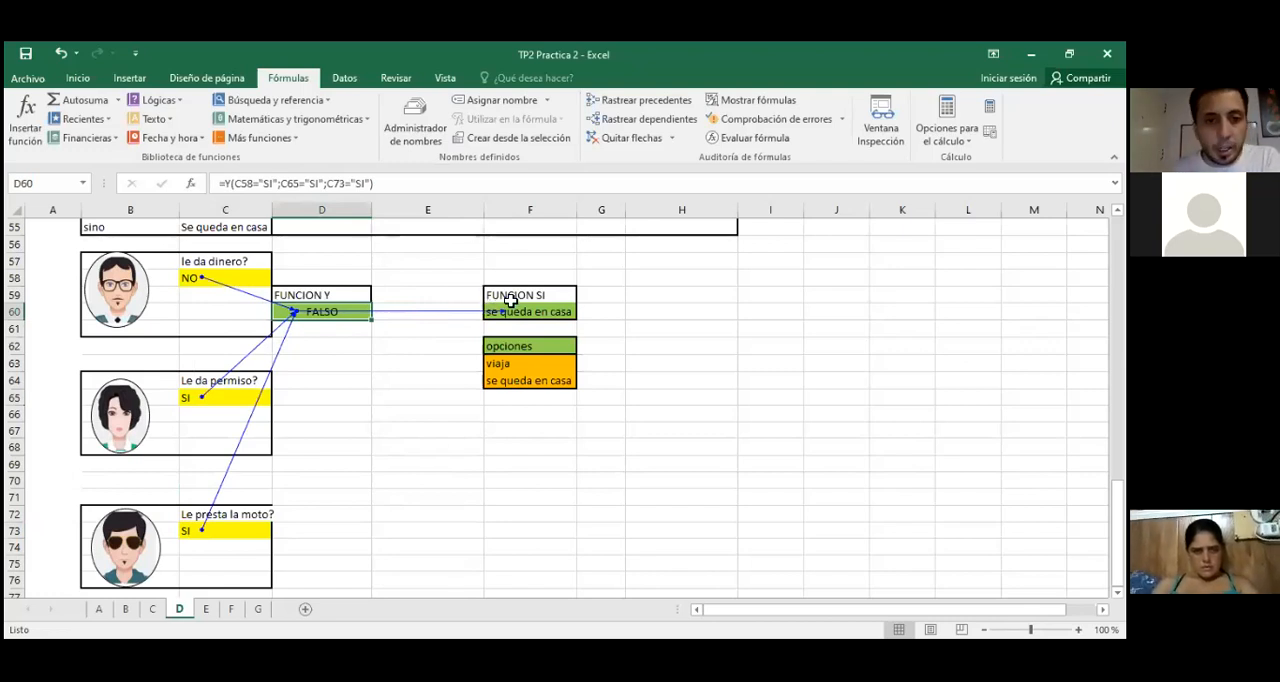
Step: Change the dinero answer in C58 to SI and check the SI formula in F60
click(228, 280)
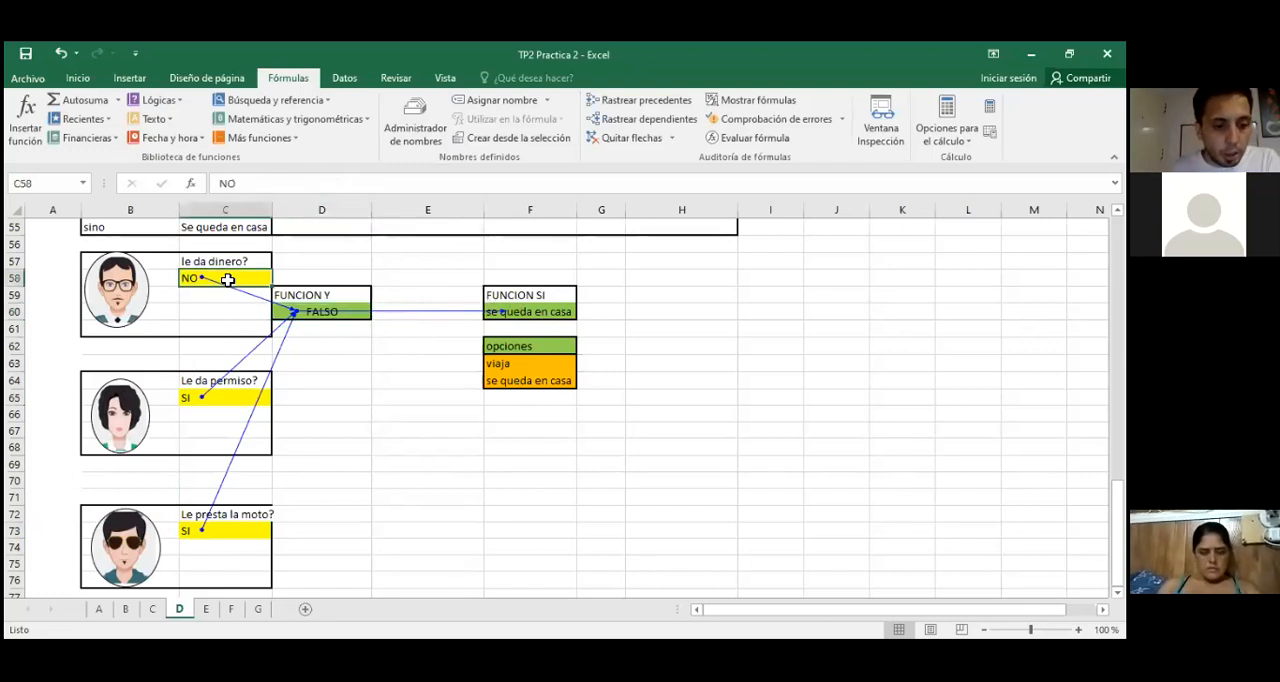
text(SI)
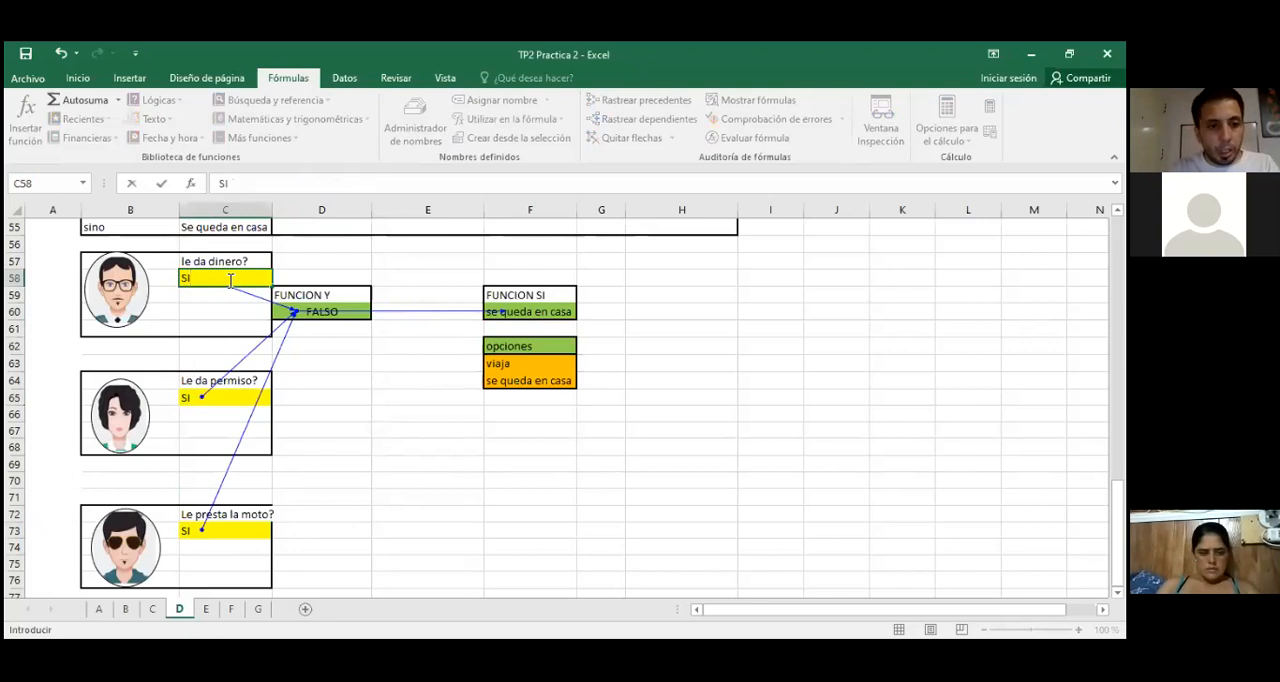
key(Return)
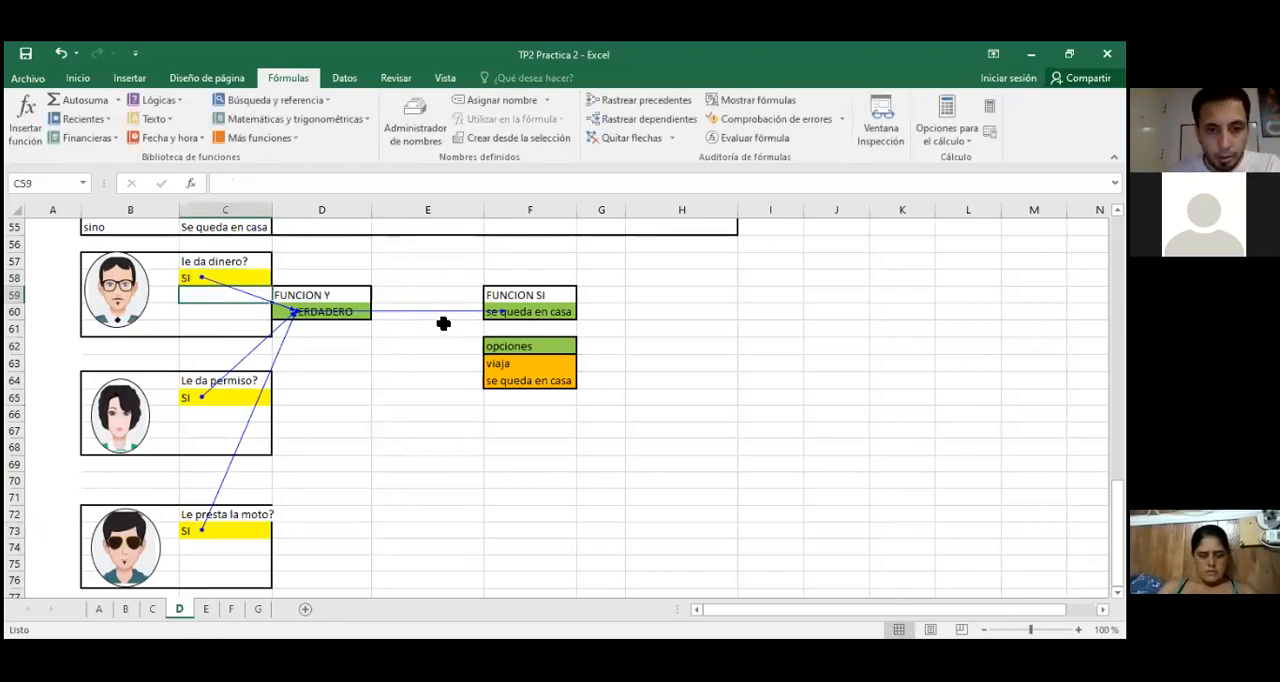
click(551, 314)
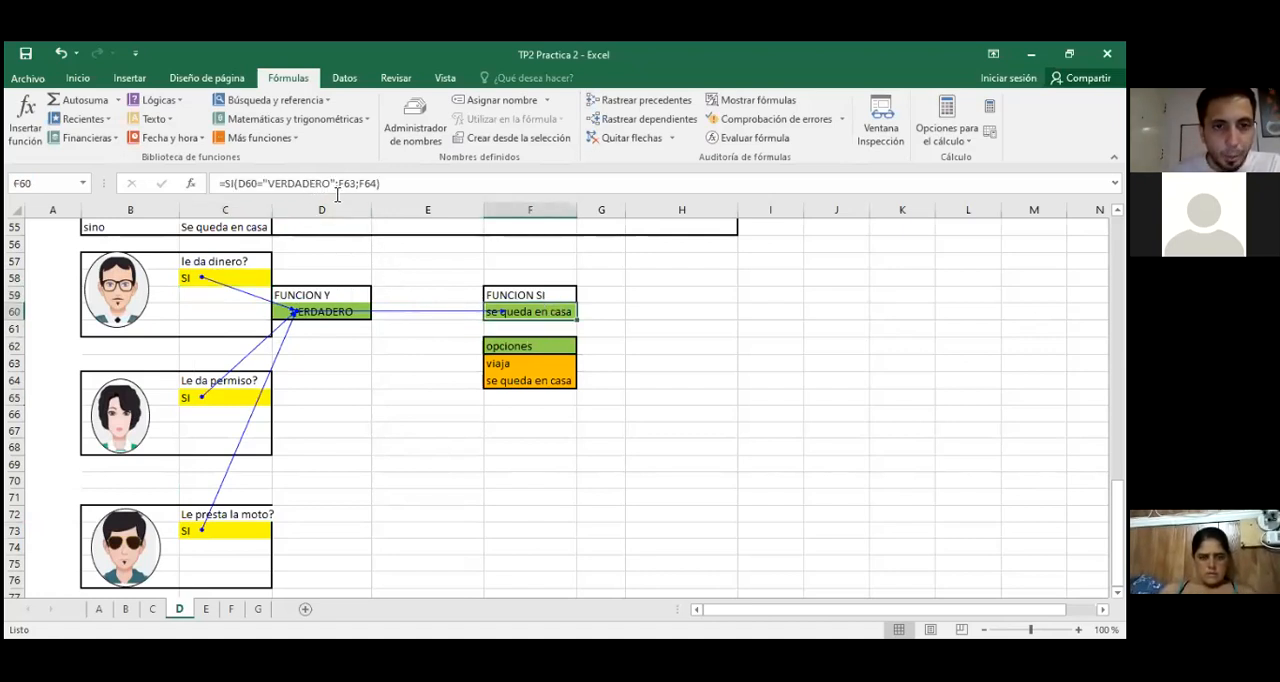
click(357, 359)
text(FALS)
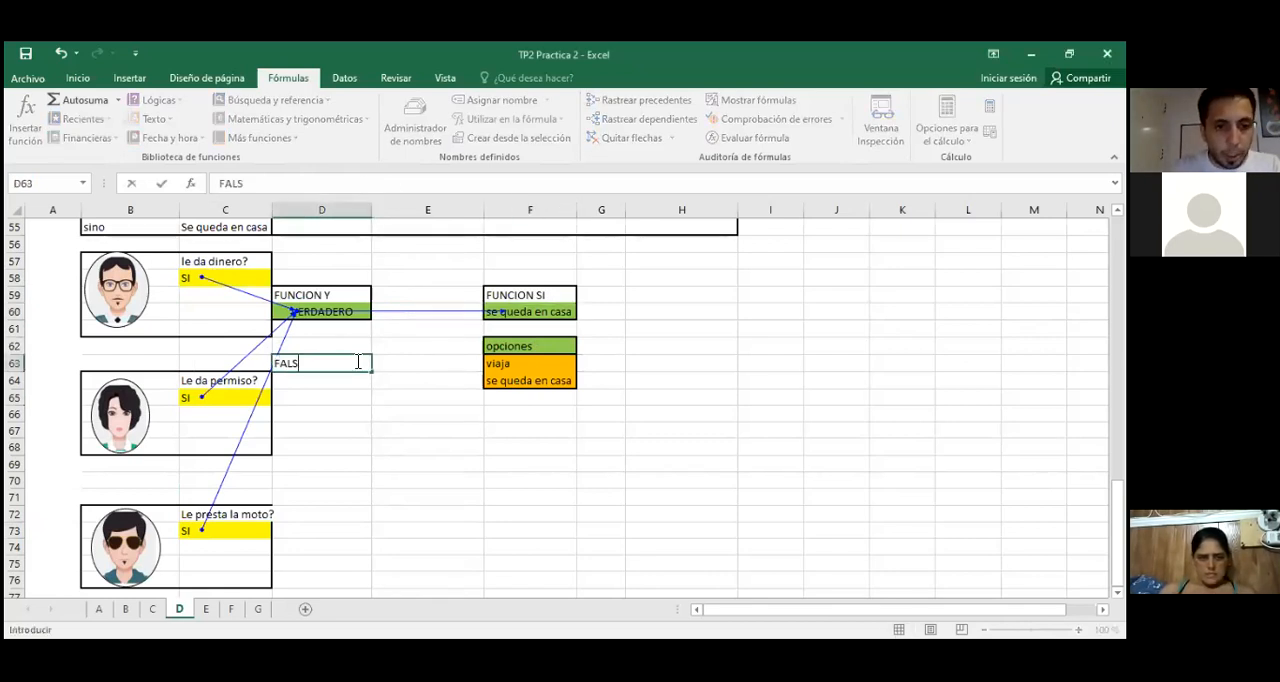
key(Escape)
Step: Enter VERDADERO in E64 and FALSO in E65 as reference values beside the opciones list
key(Right)
key(Down)
text(VERD)
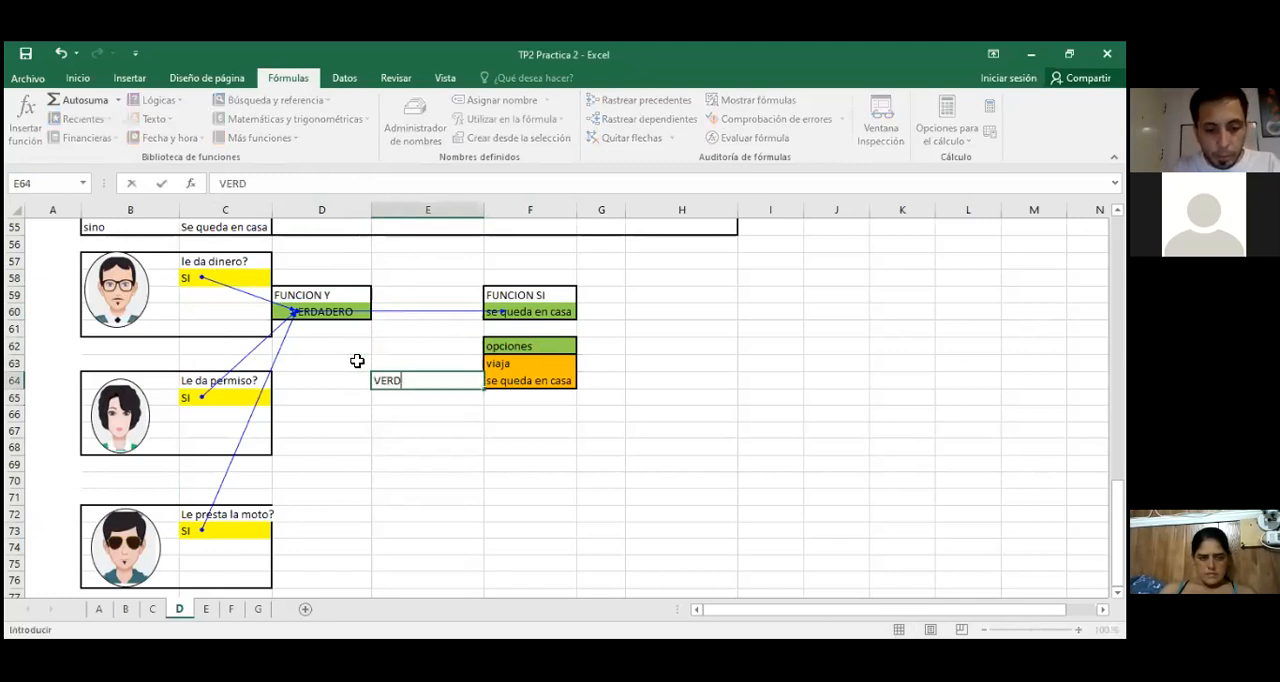
text(ADERO)
key(Return)
text(FALS)
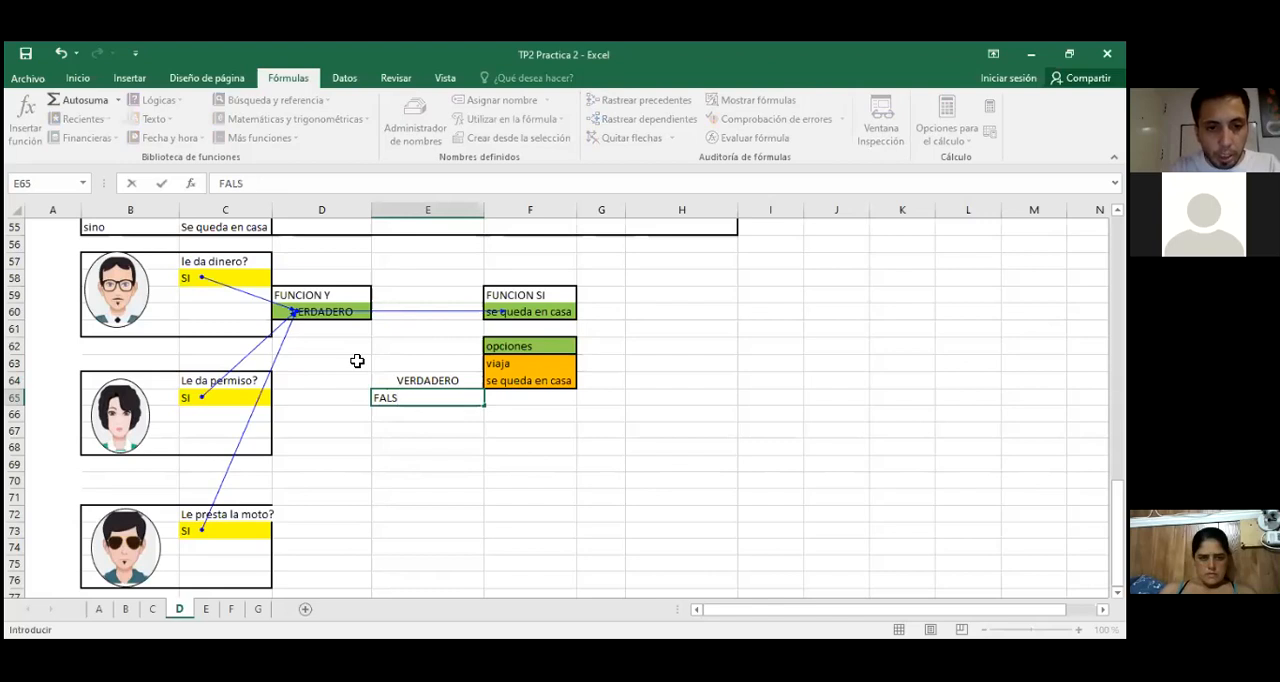
text(O)
key(Return)
Step: Clear the existing formula in F60 and insert the logical function SI there
click(530, 311)
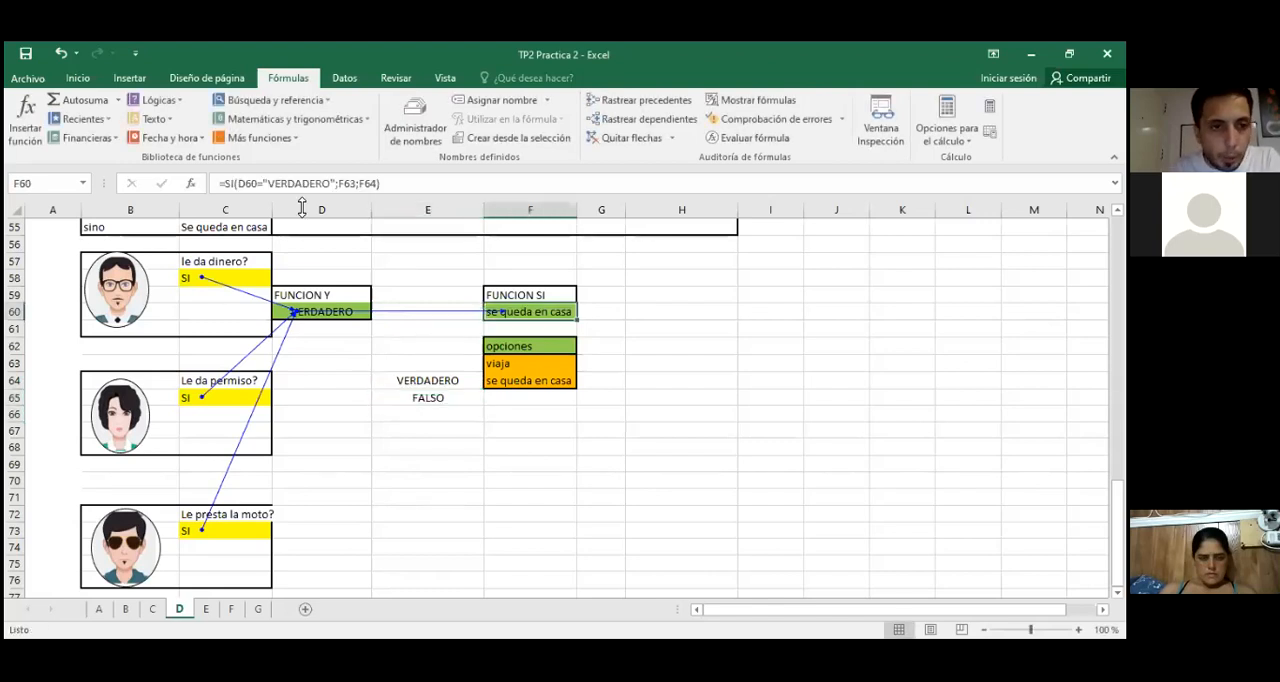
click(398, 186)
text(=)
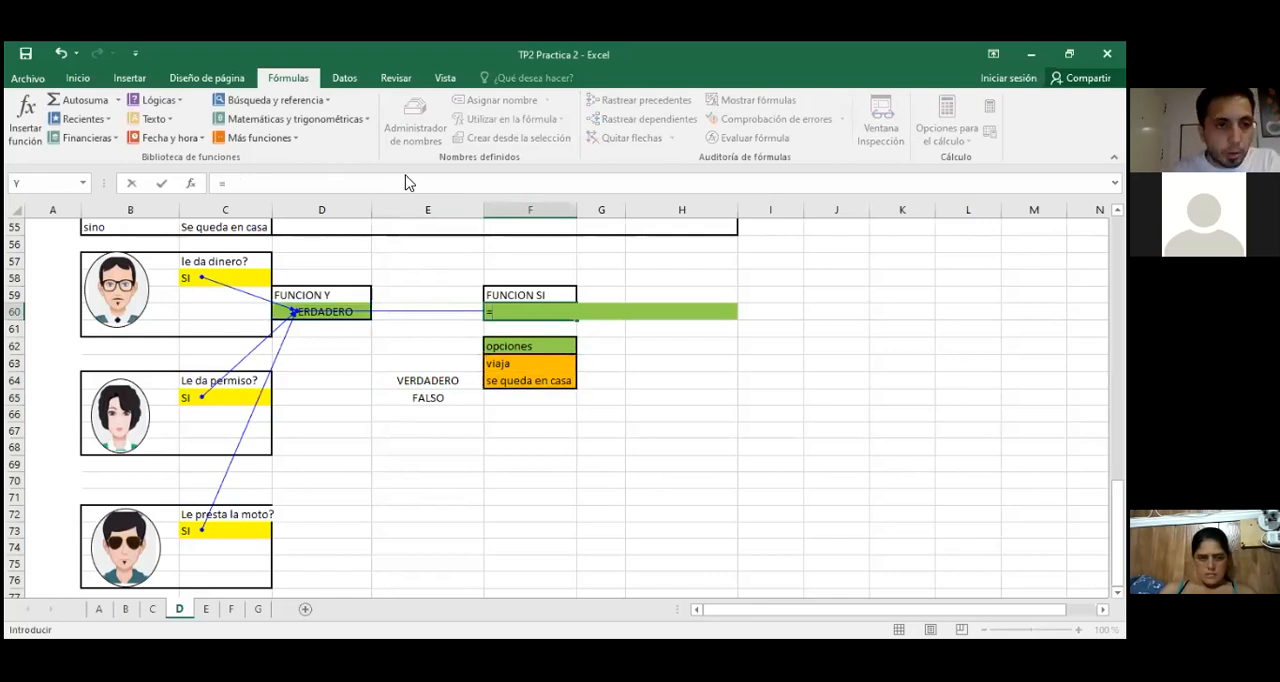
key(BackSpace)
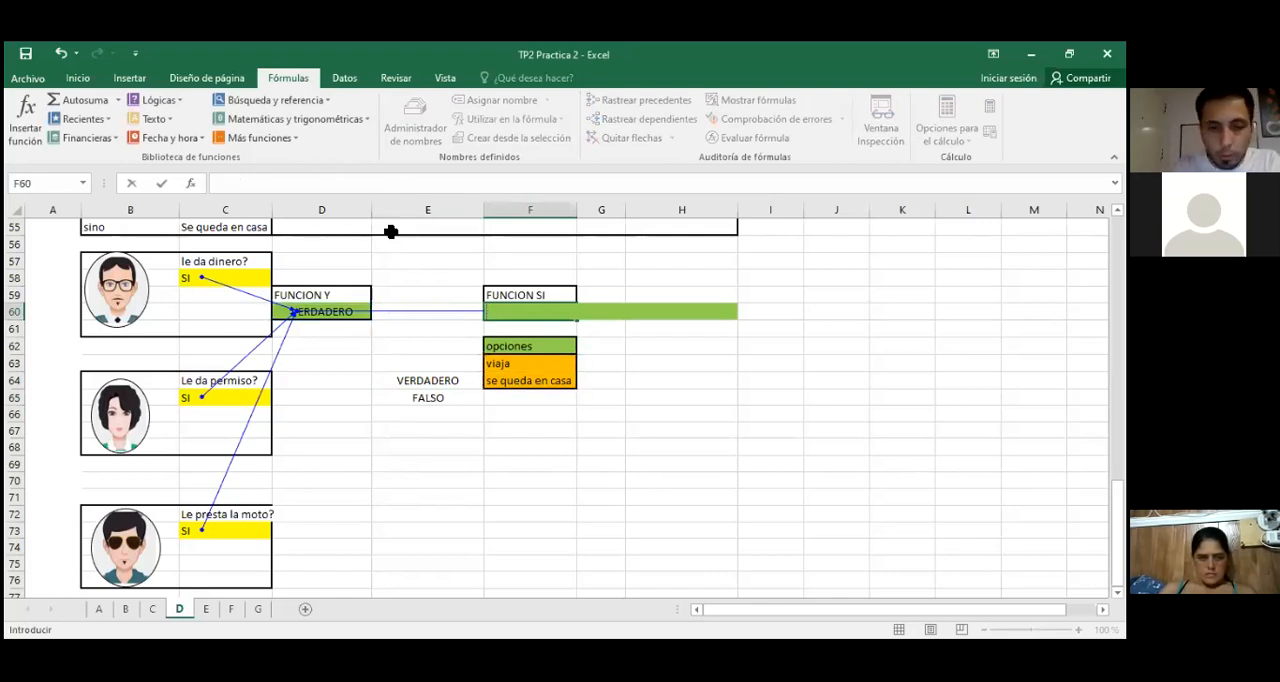
click(191, 184)
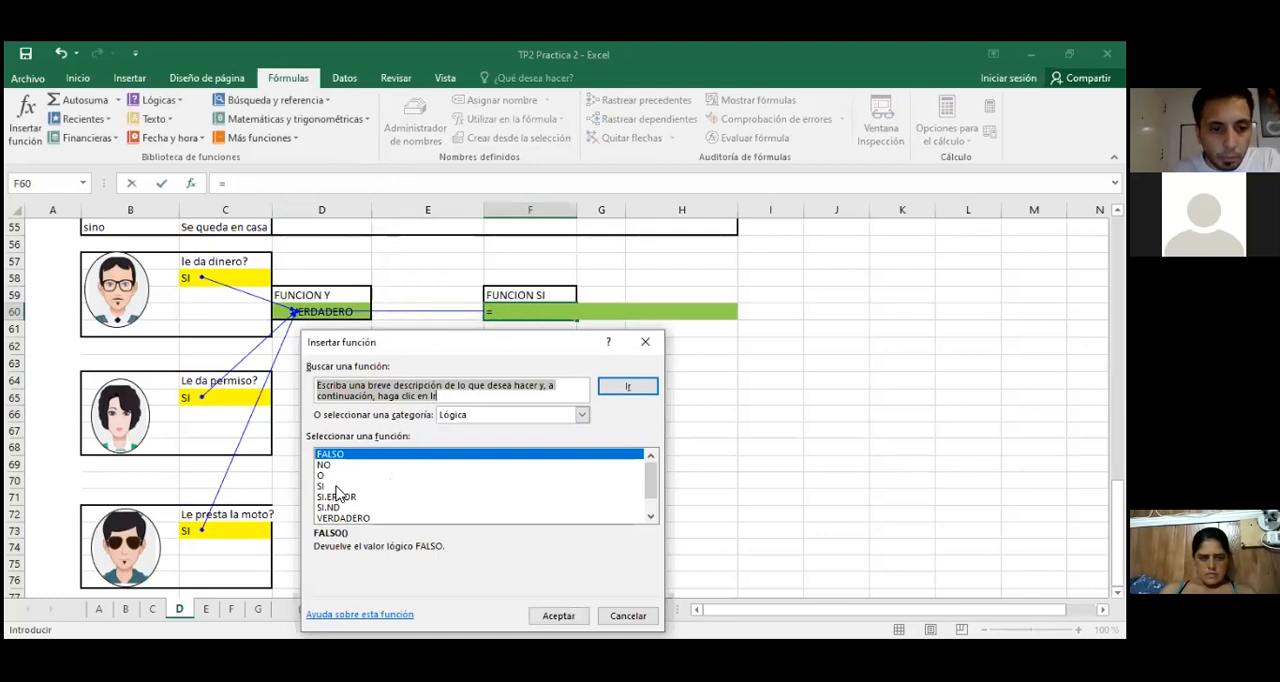
click(337, 487)
key(Return)
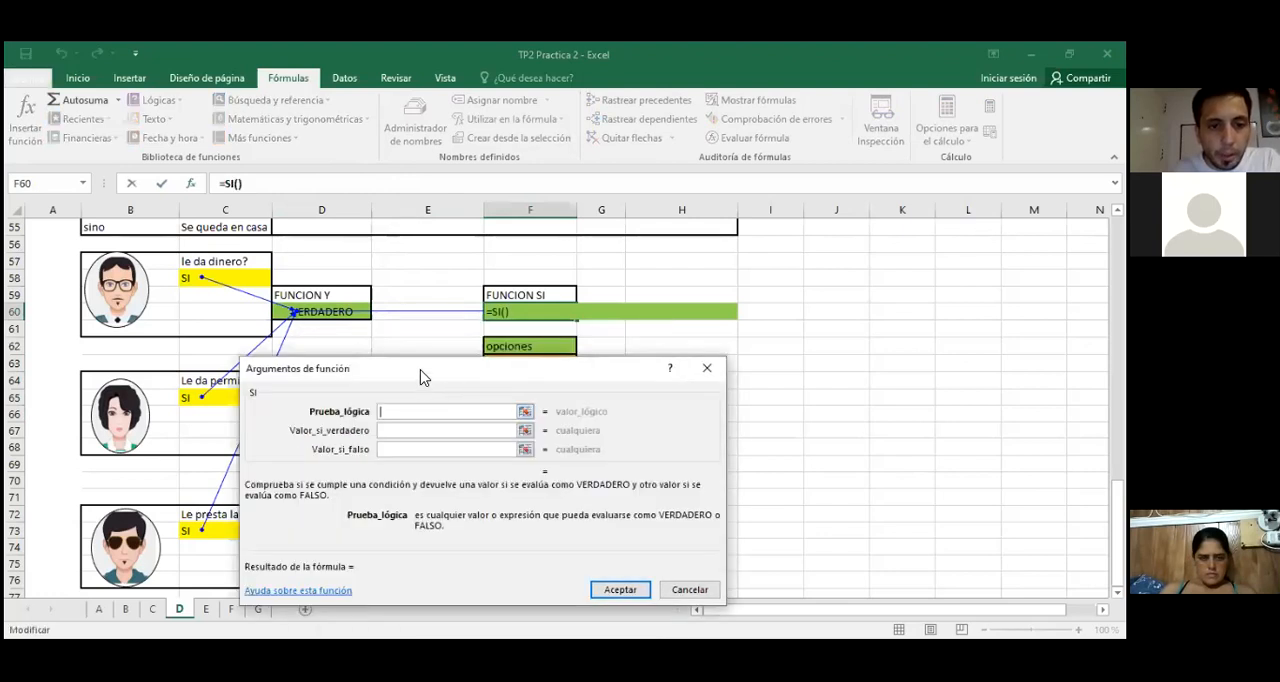
Step: Set the SI function's logical test to D60=E64, comparing the Y result with the VERDADERO reference cell
drag(421, 374, 478, 473)
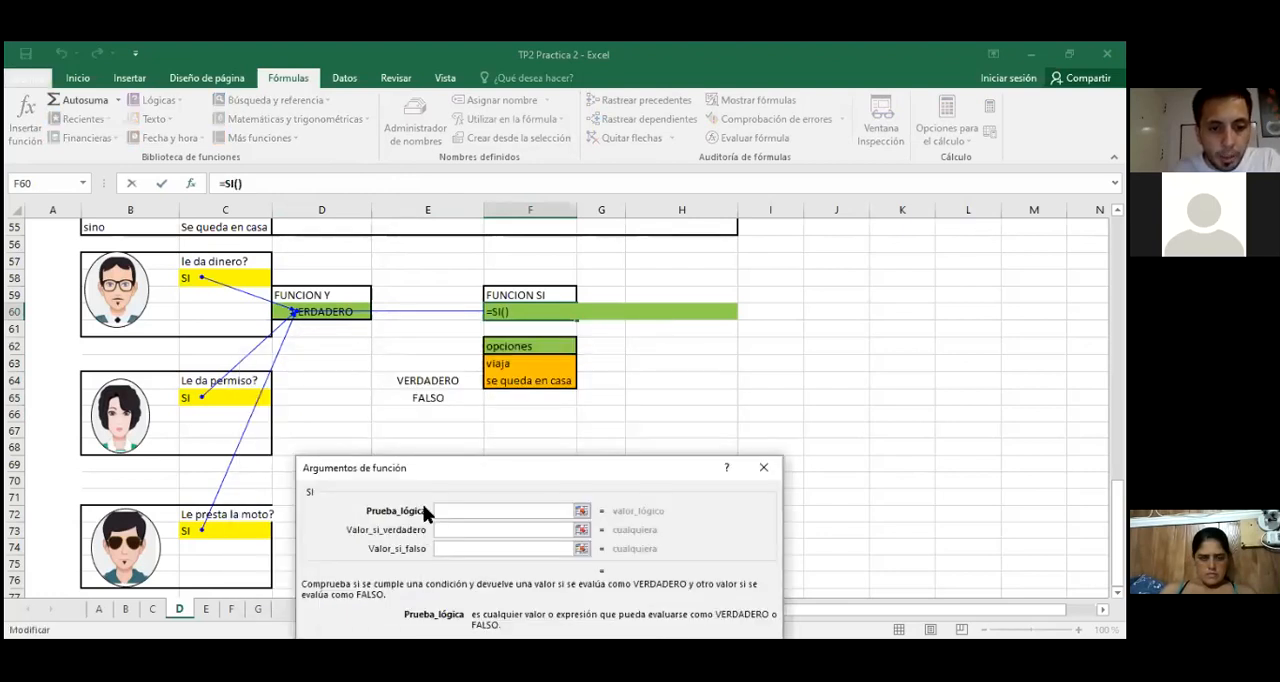
click(358, 311)
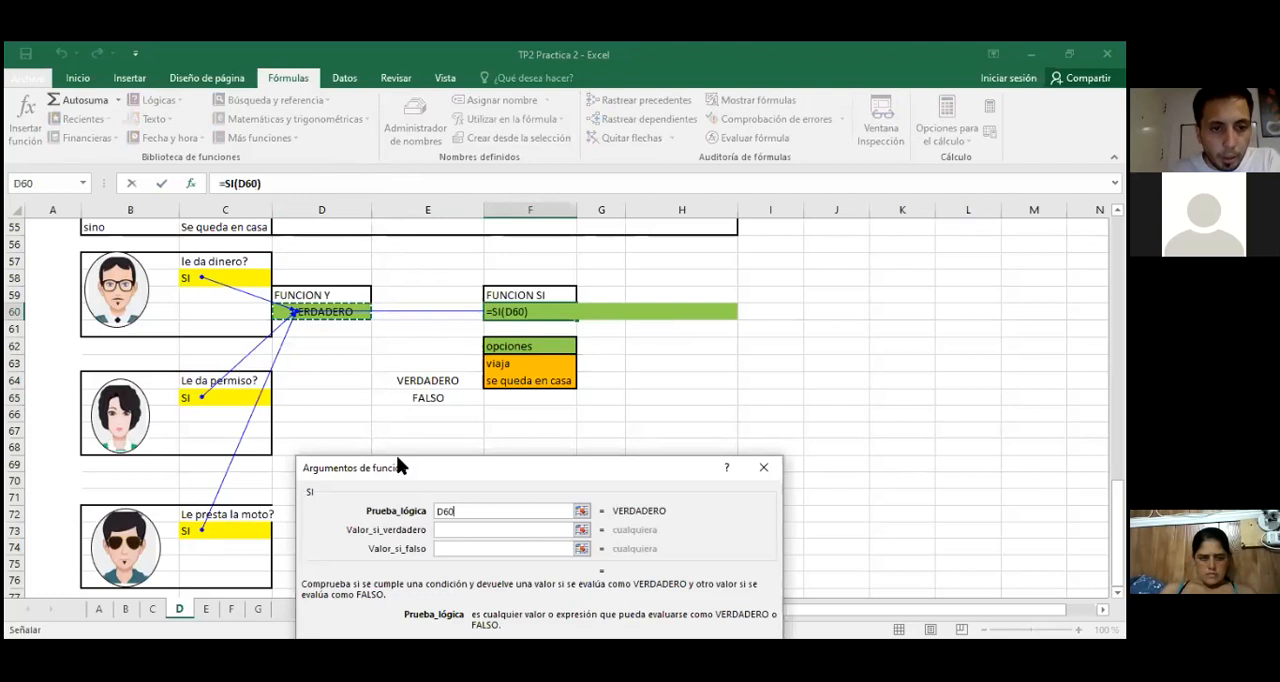
click(461, 529)
click(459, 510)
text(=)
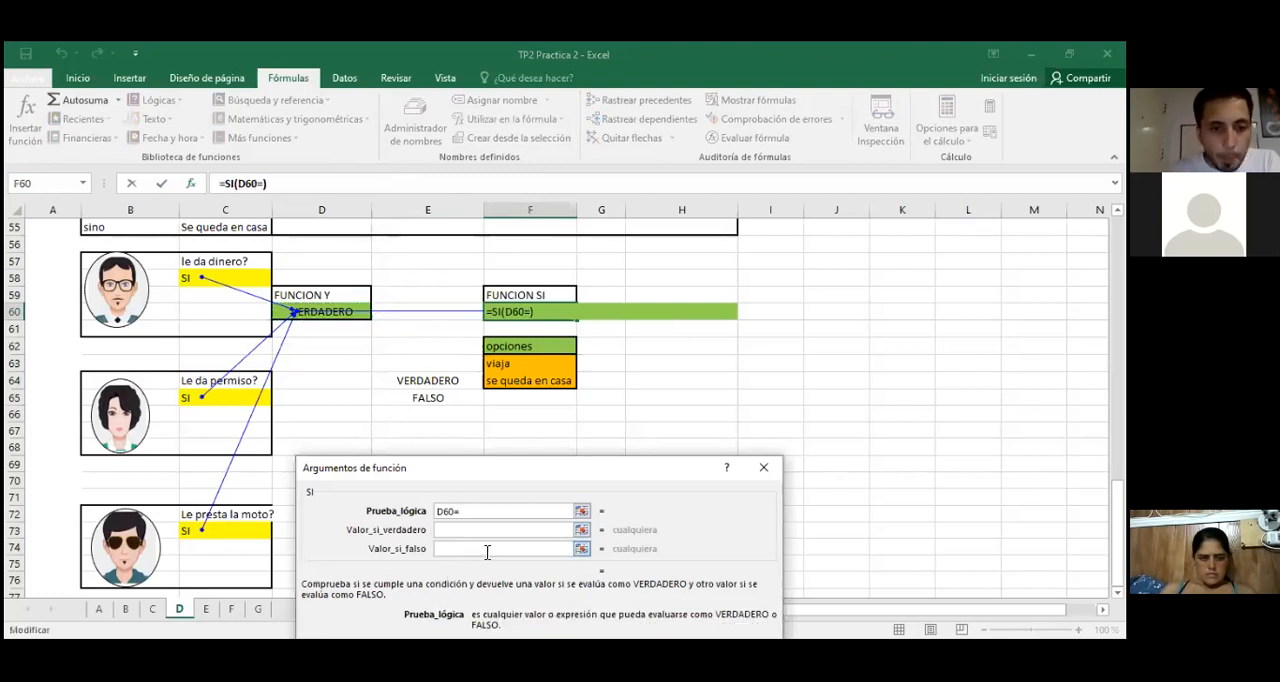
click(424, 376)
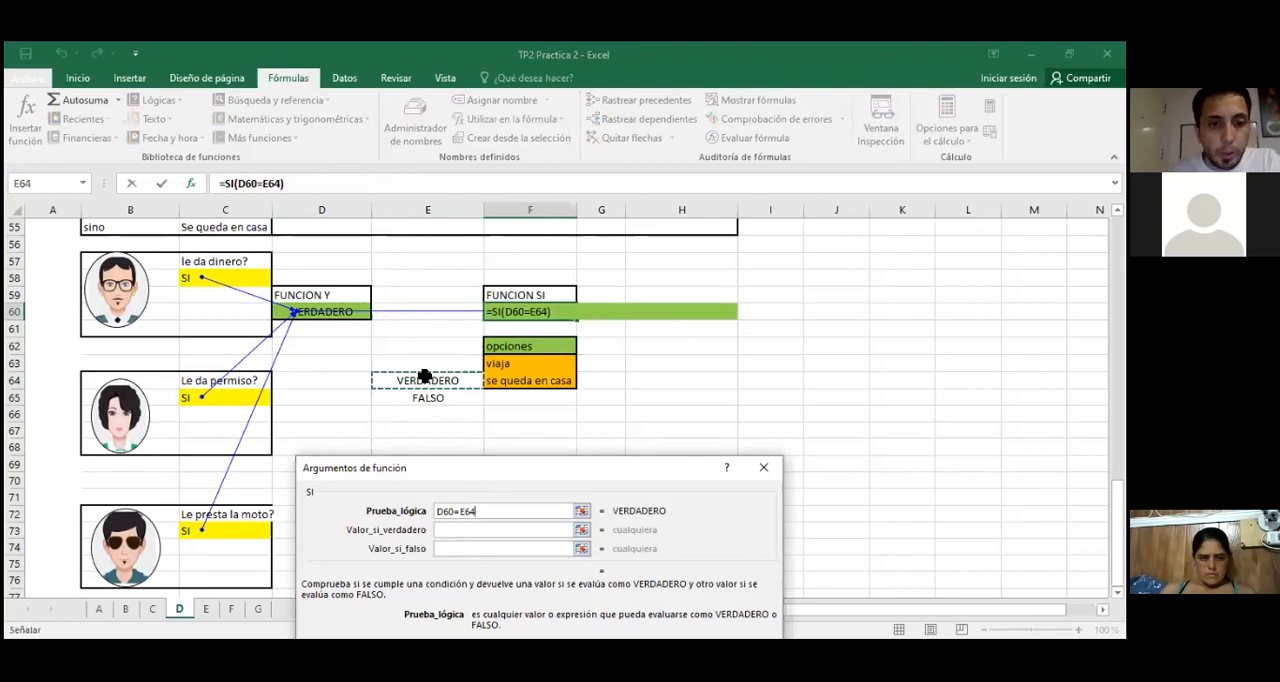
Step: Assign F63 (viaja) as the true value and F64 (se queda en casa) as the false value, and accept the function
click(453, 529)
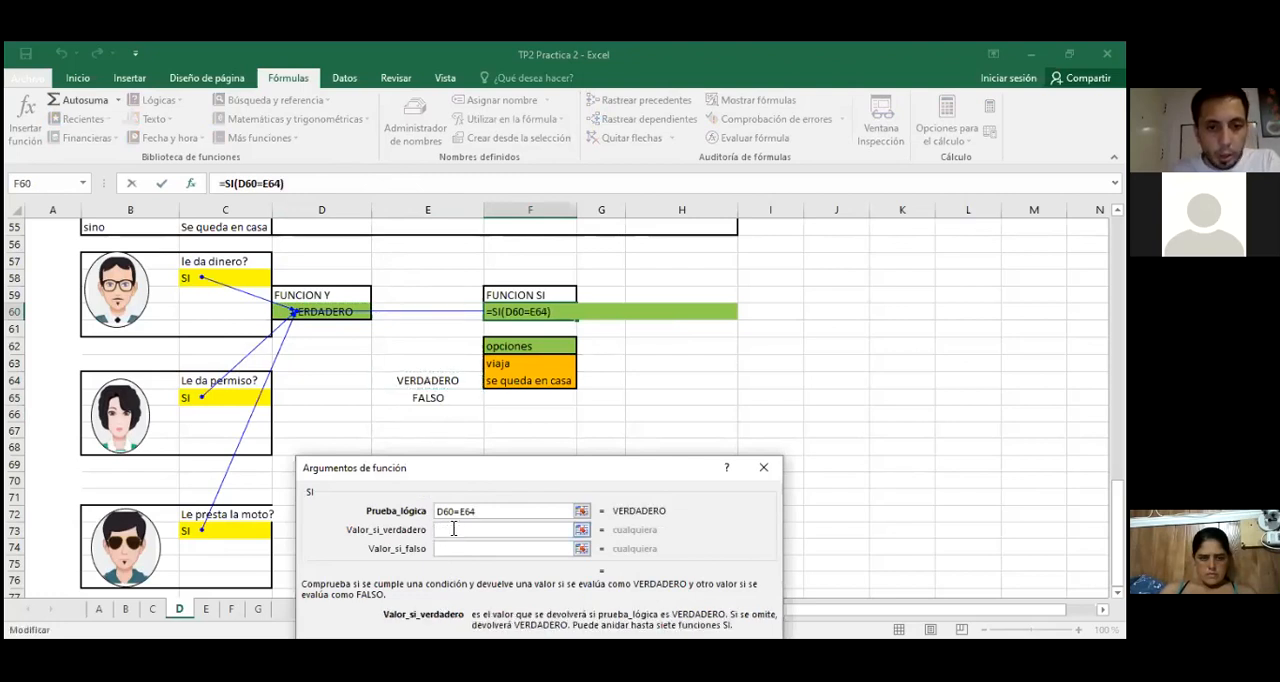
click(526, 363)
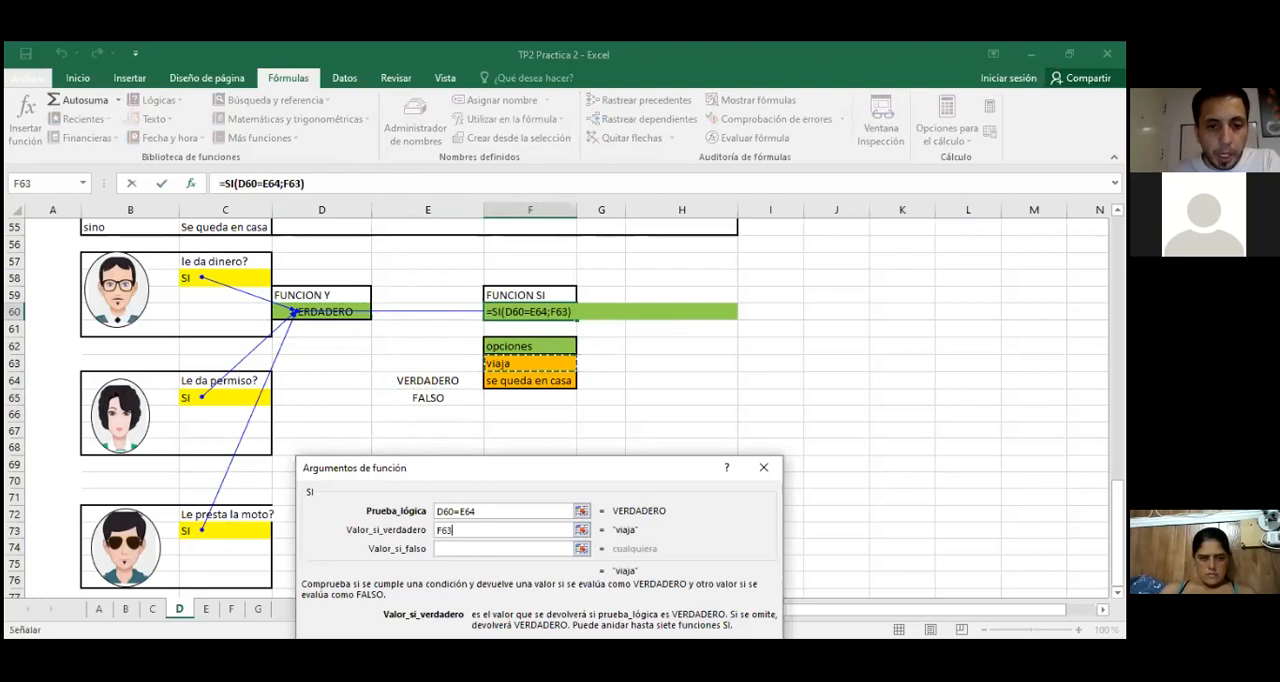
click(478, 548)
click(505, 385)
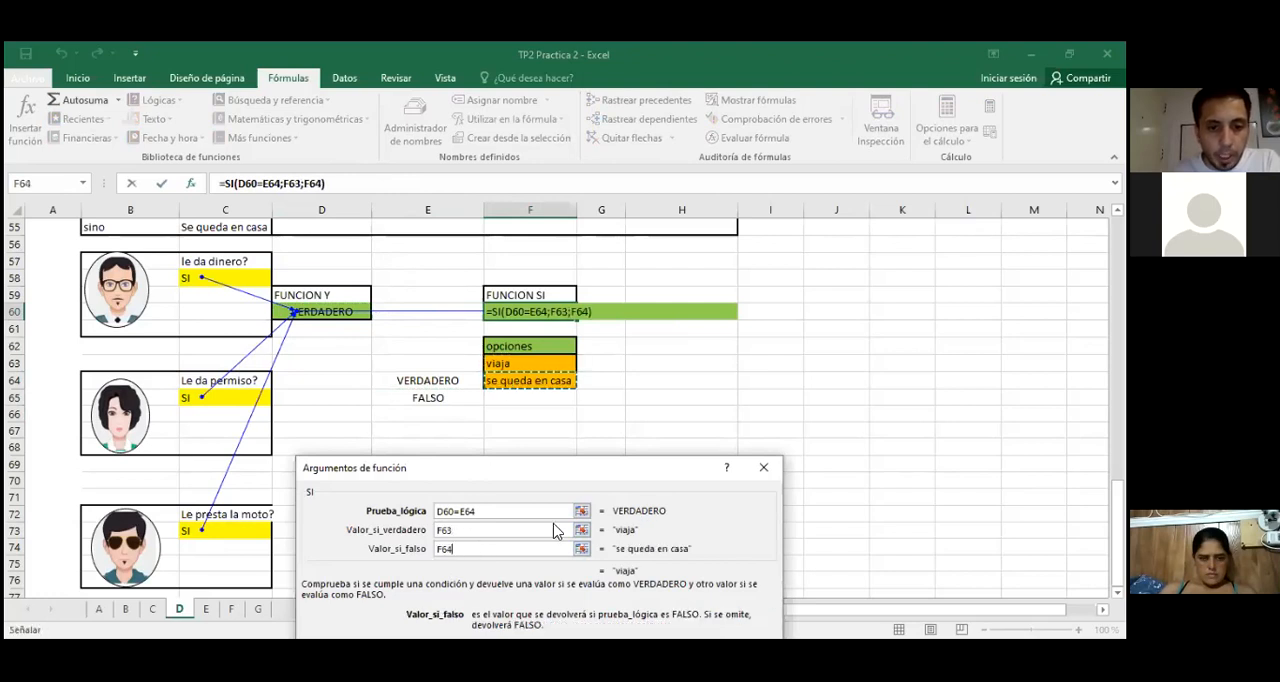
drag(551, 478, 526, 338)
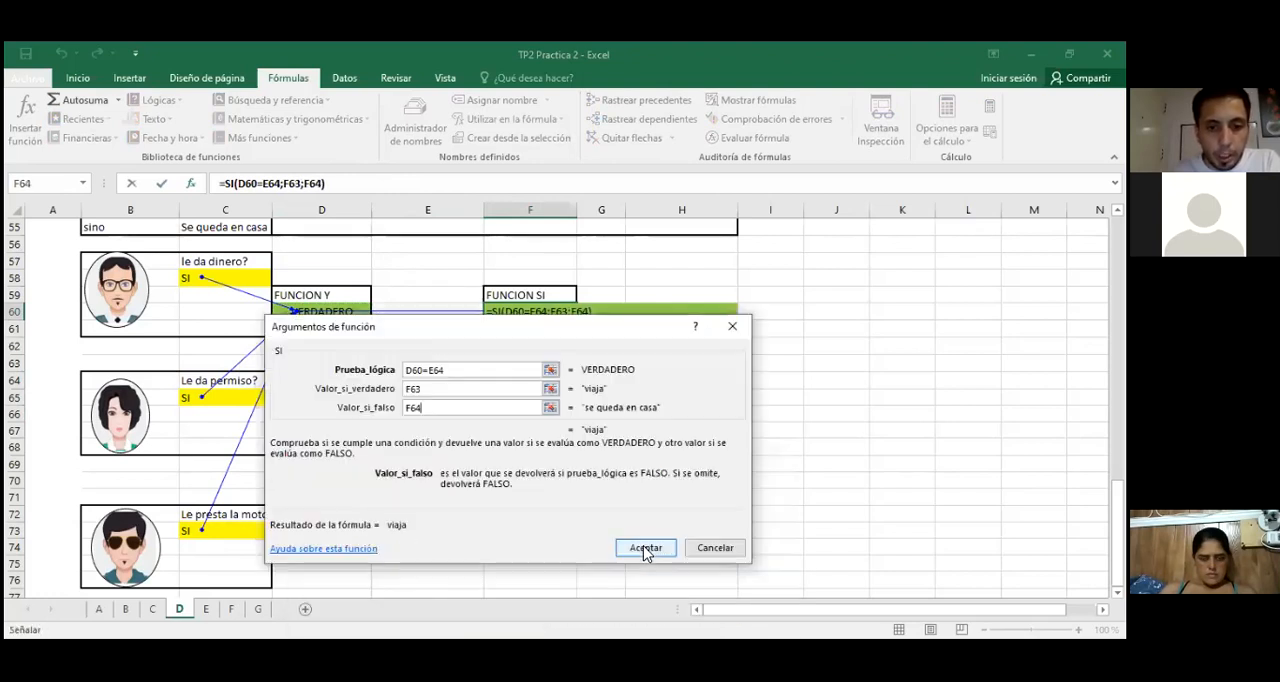
click(645, 548)
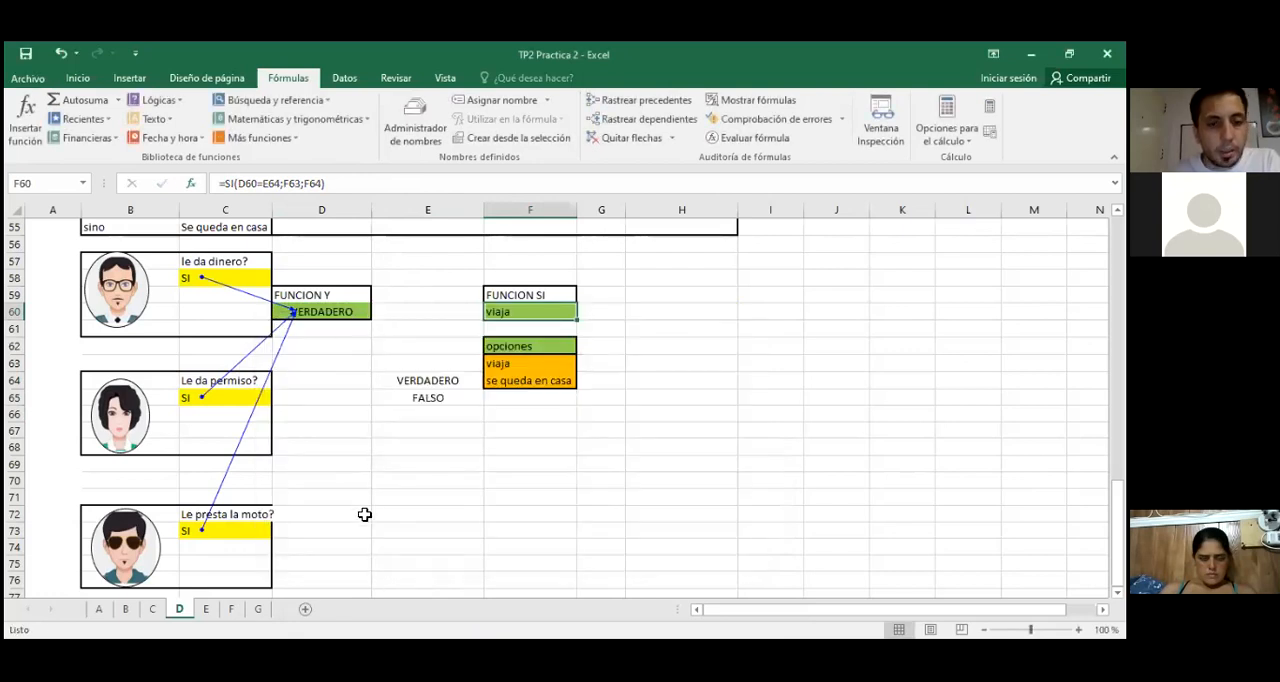
Step: Change the permiso answer in C65 to NO and check the SI result in F60
click(216, 286)
click(190, 396)
text(NO)
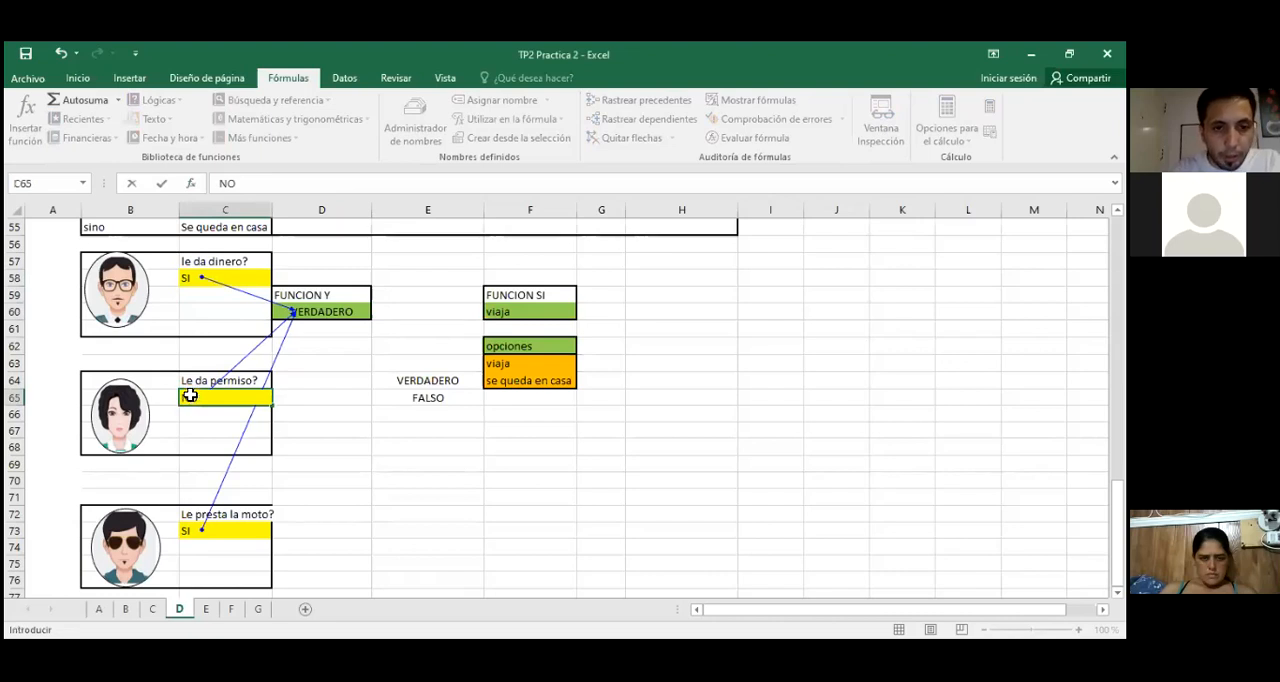
key(Return)
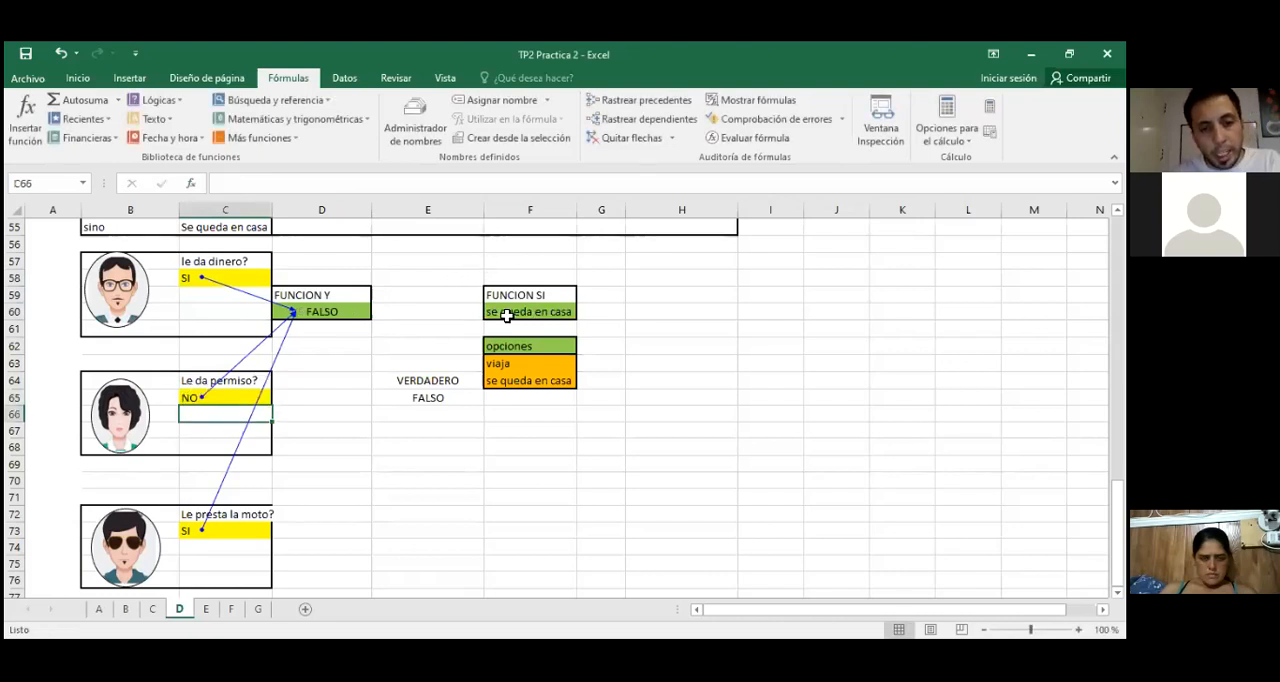
click(507, 315)
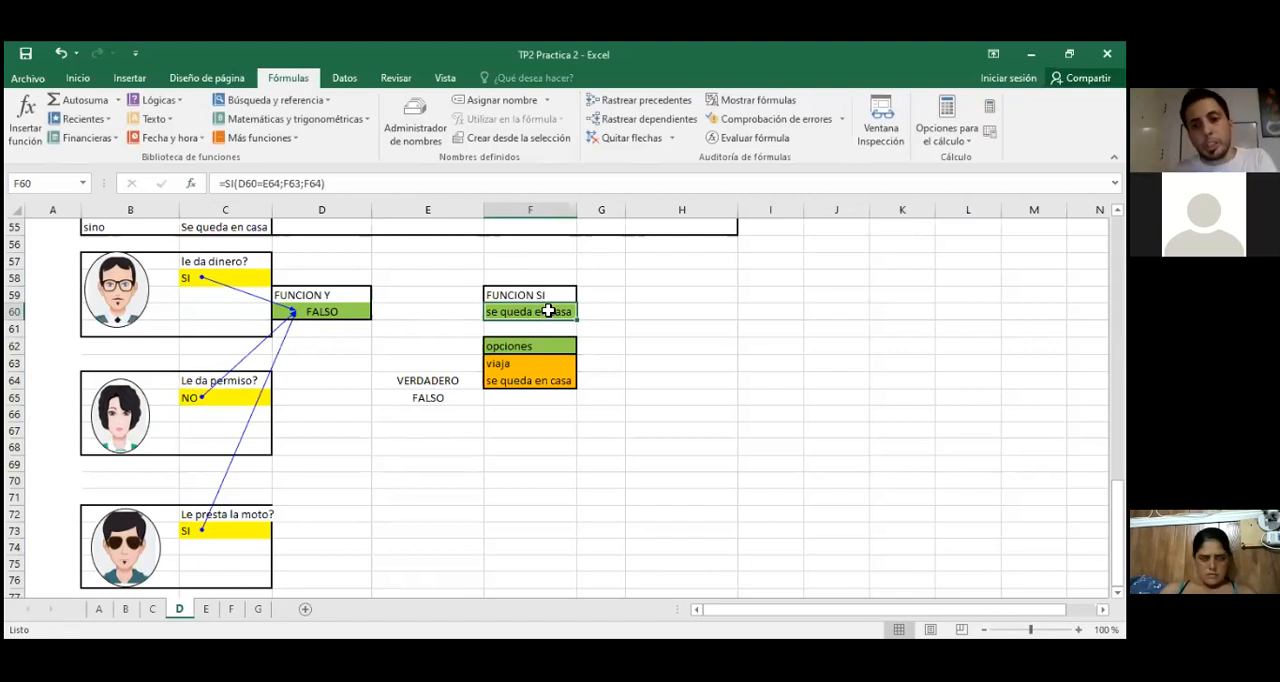
Step: Open sheet E and switch to the practice PDF in Adobe Acrobat Reader to highlight and read the Punto E instructions
key(alt+Tab)
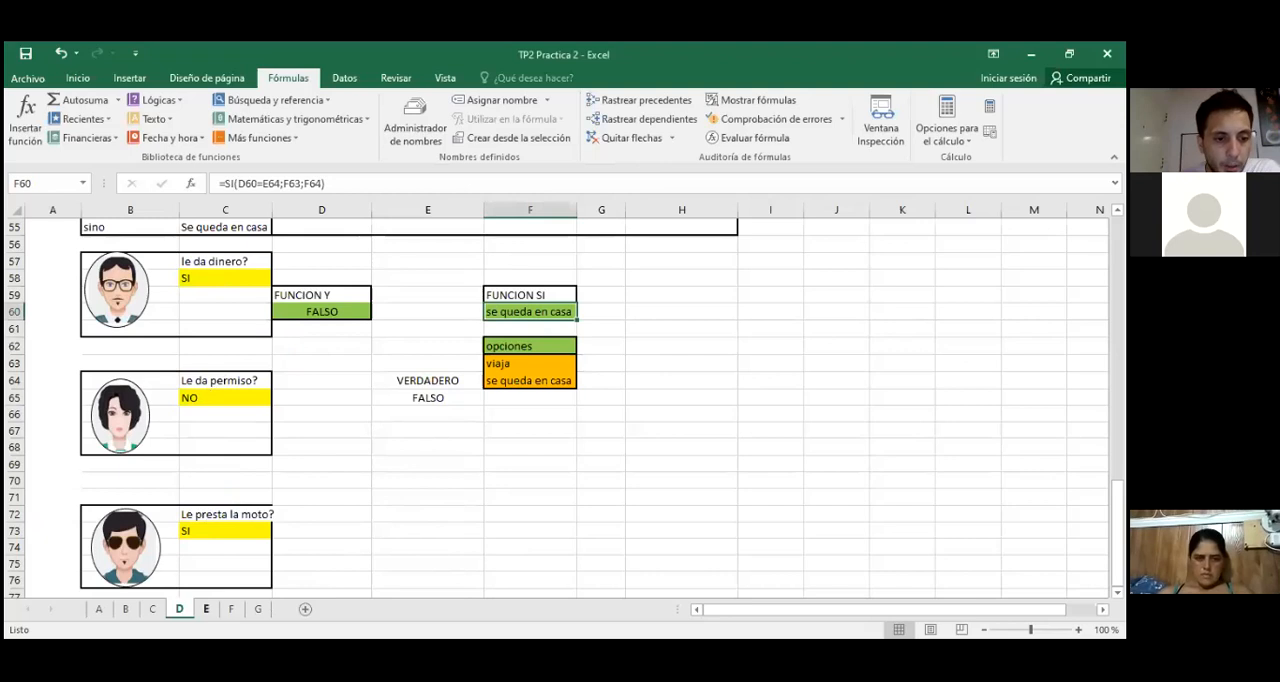
click(206, 609)
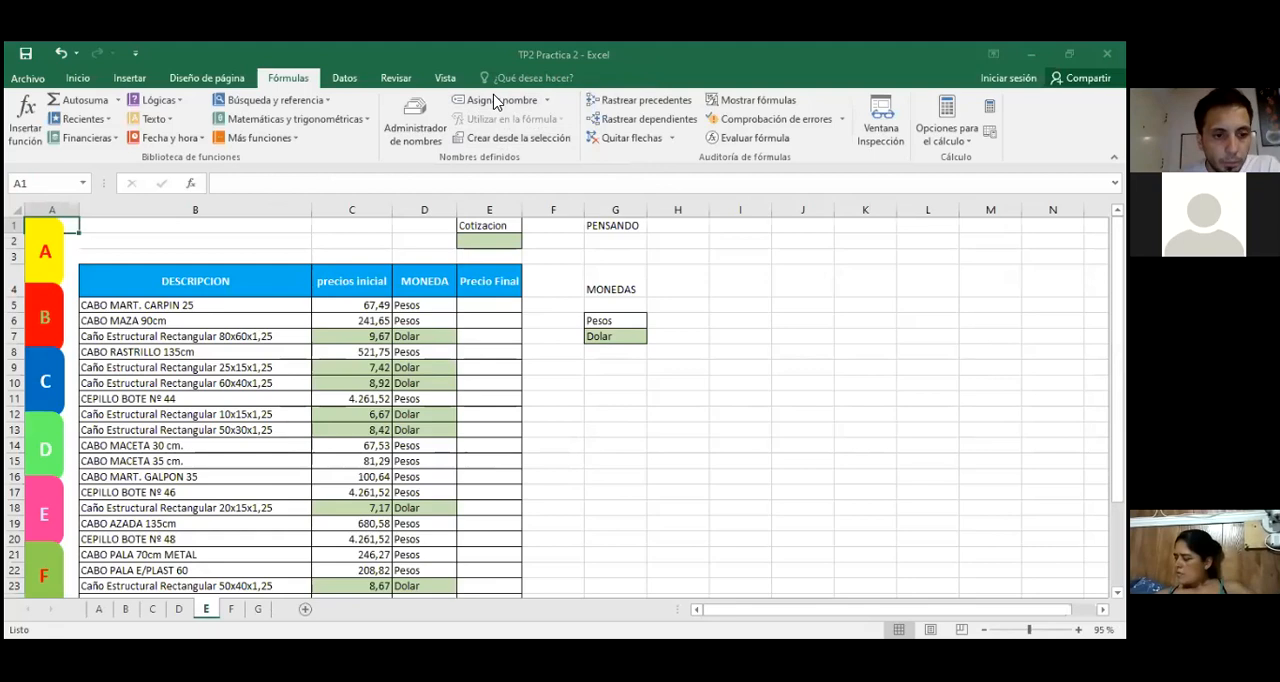
key(alt+Tab)
scroll(374, 409, down, 1)
drag(131, 327, 450, 490)
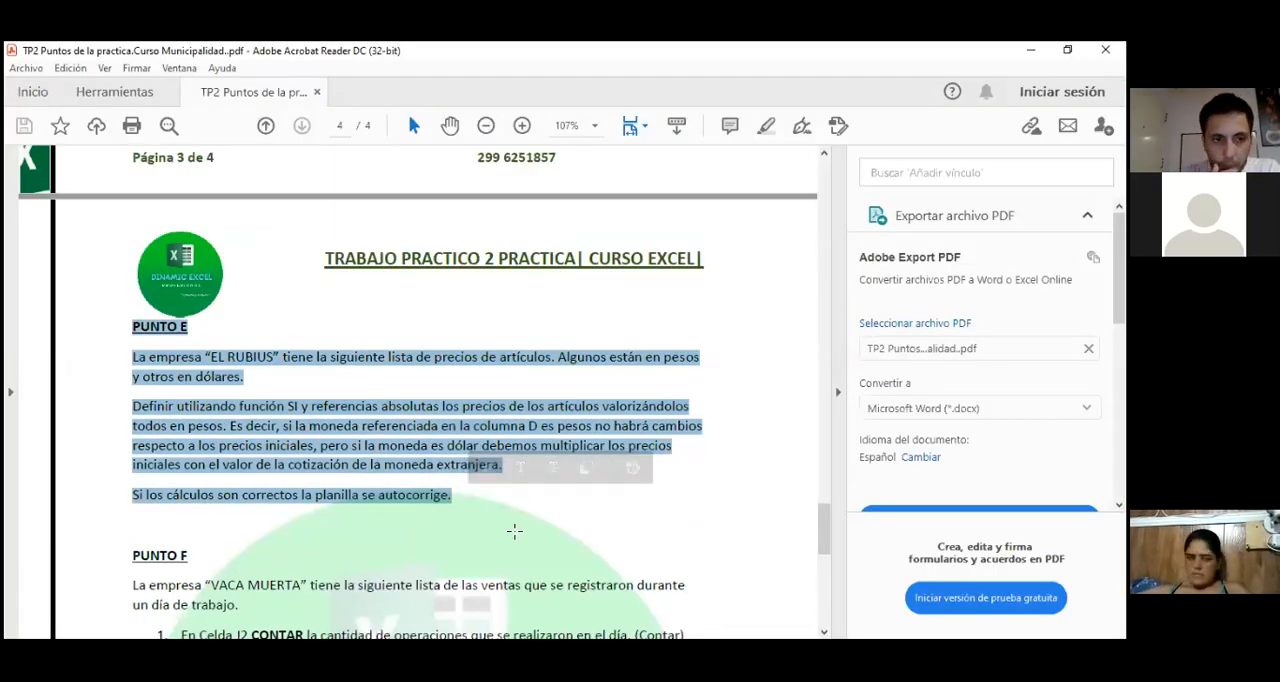
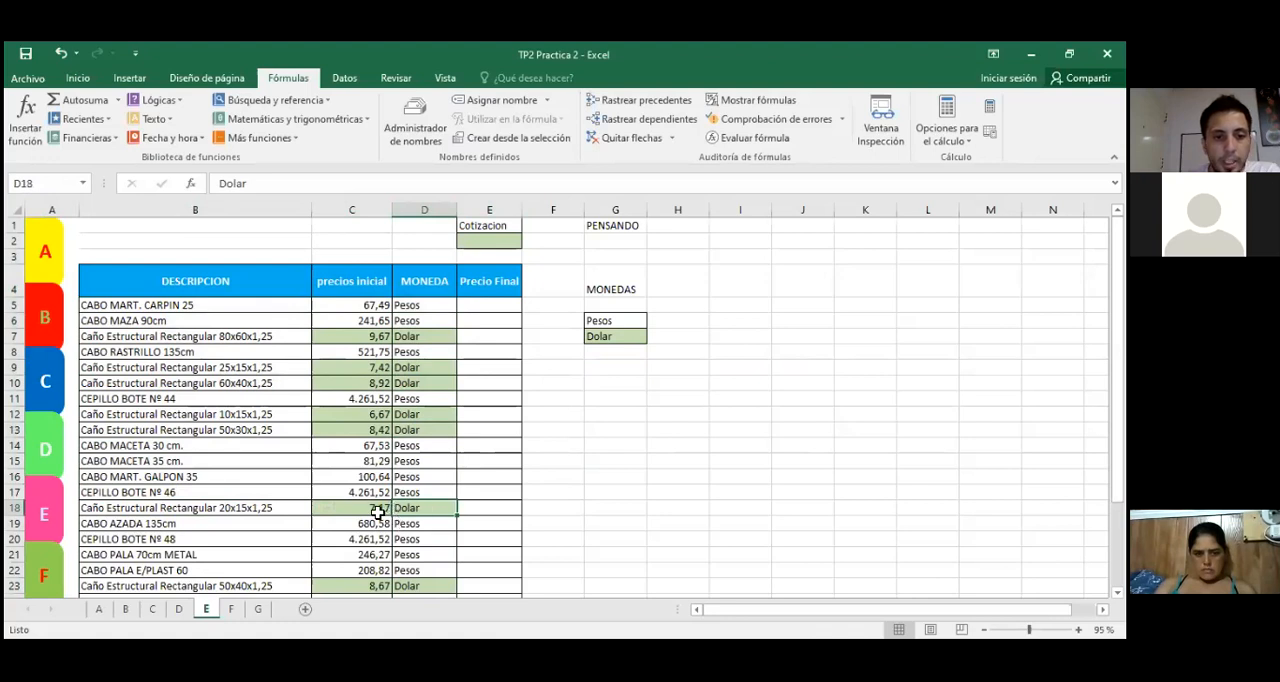
Step: Examine the dollar and peso prices, their MONEDA entries and the Cotizacion cell on sheet E
click(363, 508)
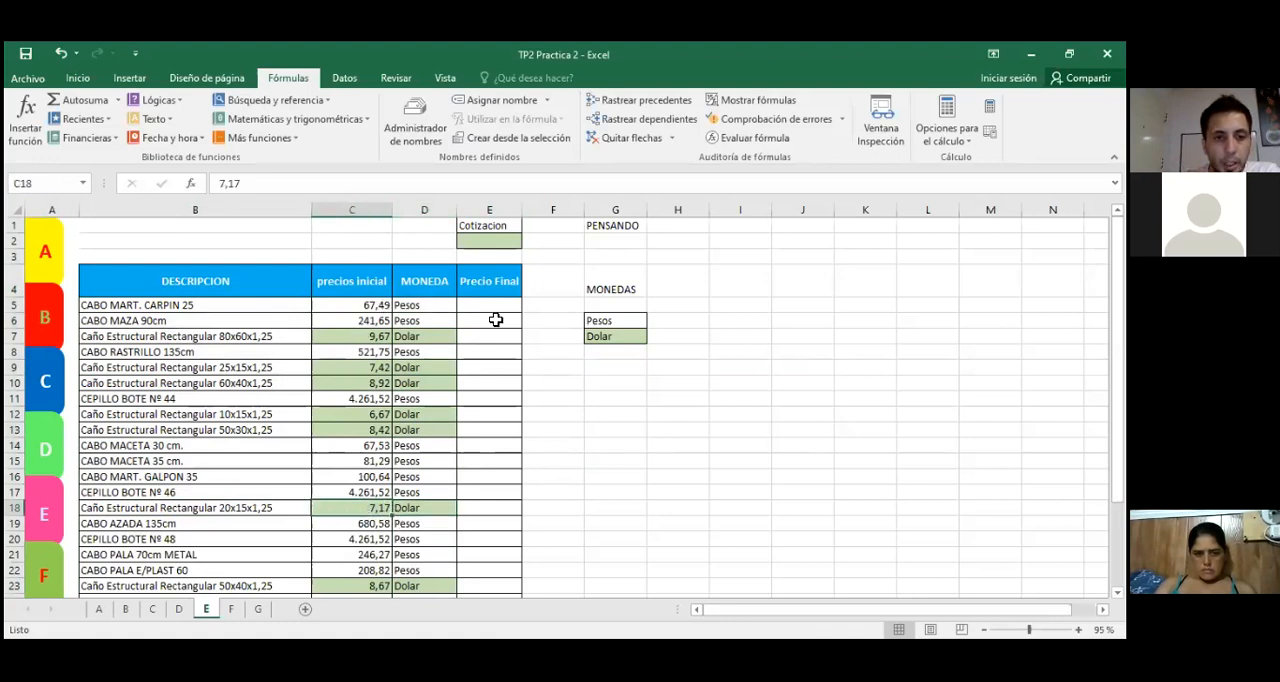
click(470, 243)
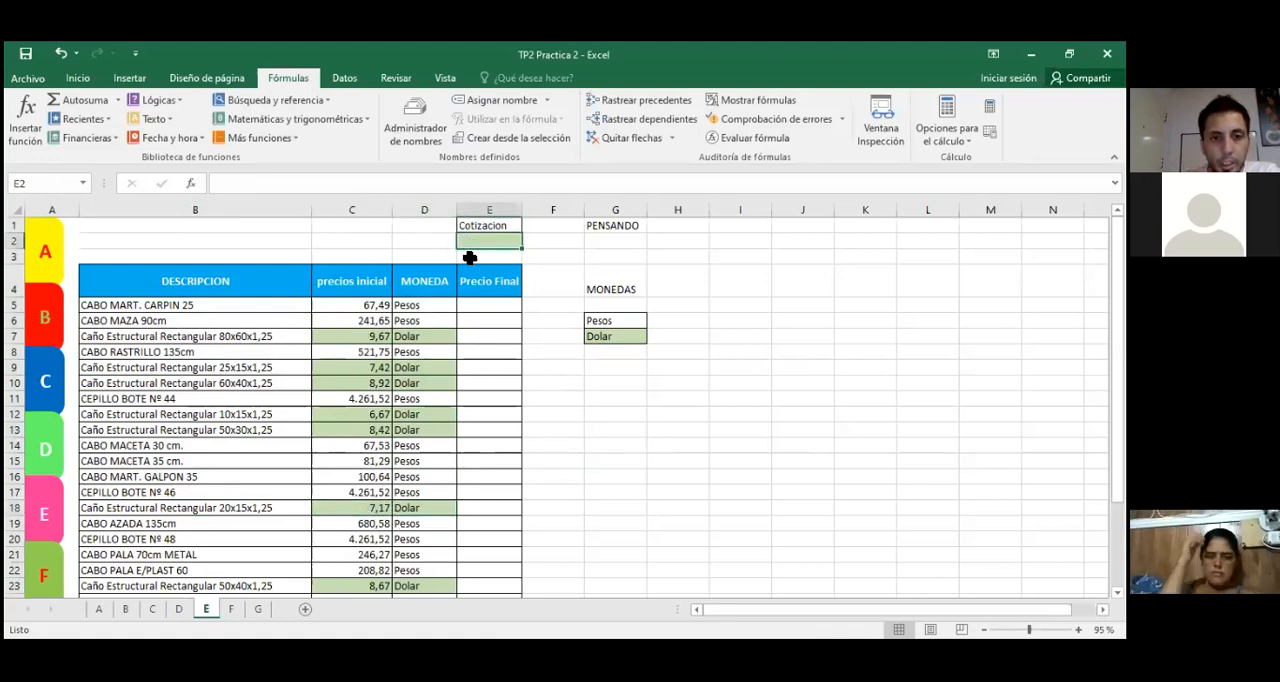
click(350, 336)
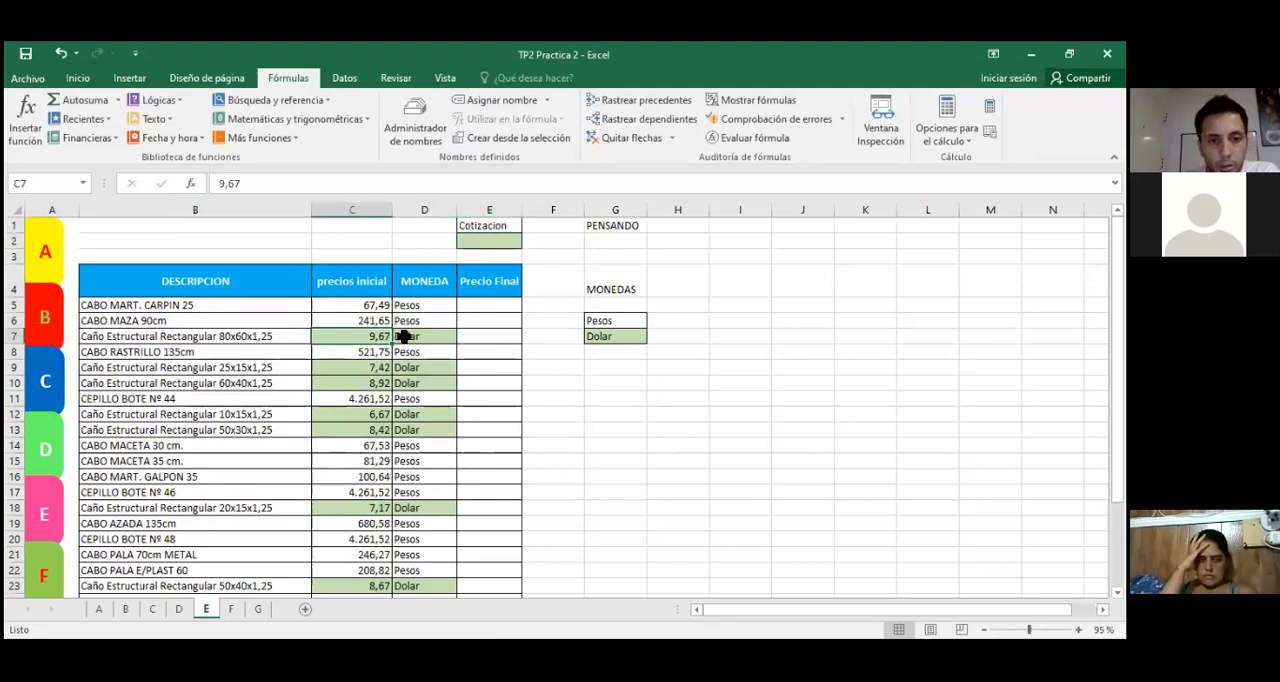
click(403, 337)
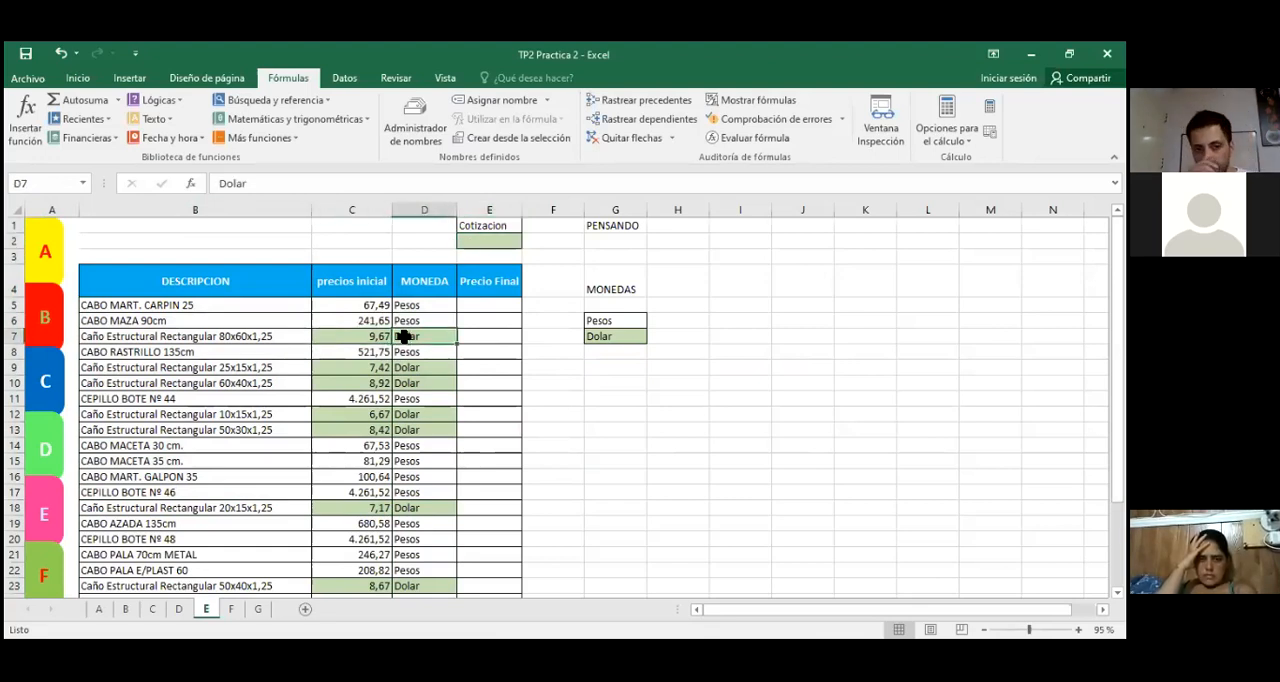
click(423, 307)
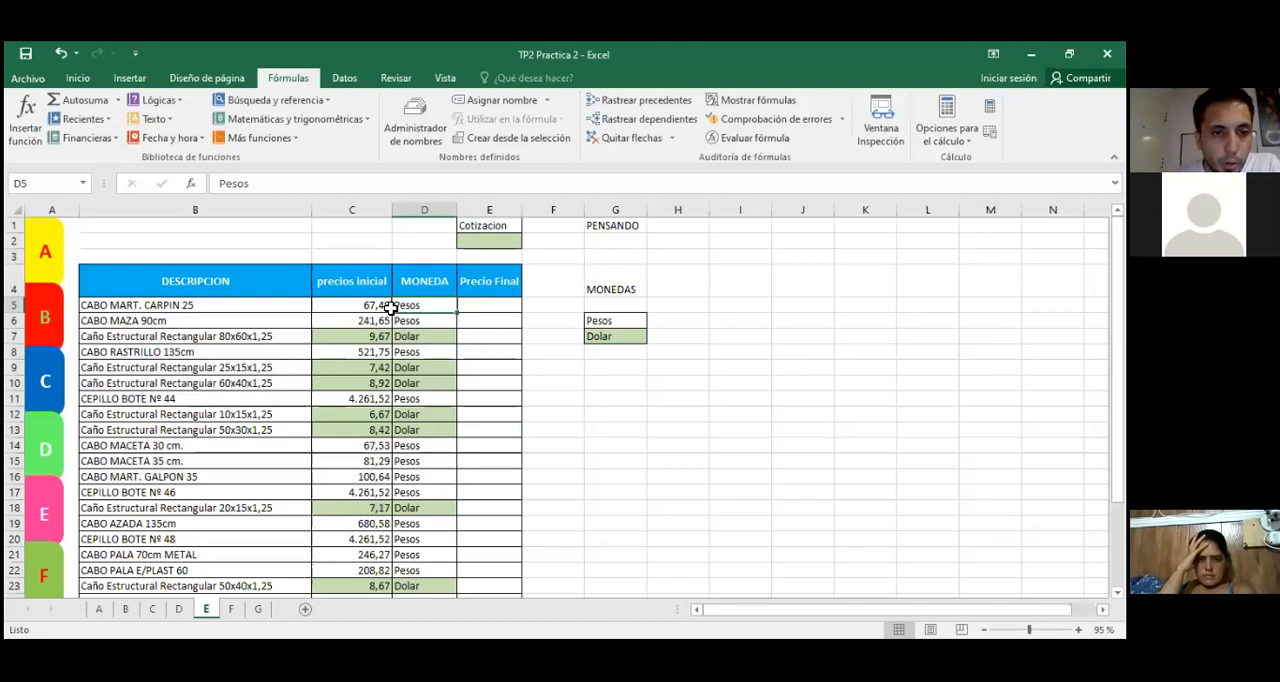
click(376, 307)
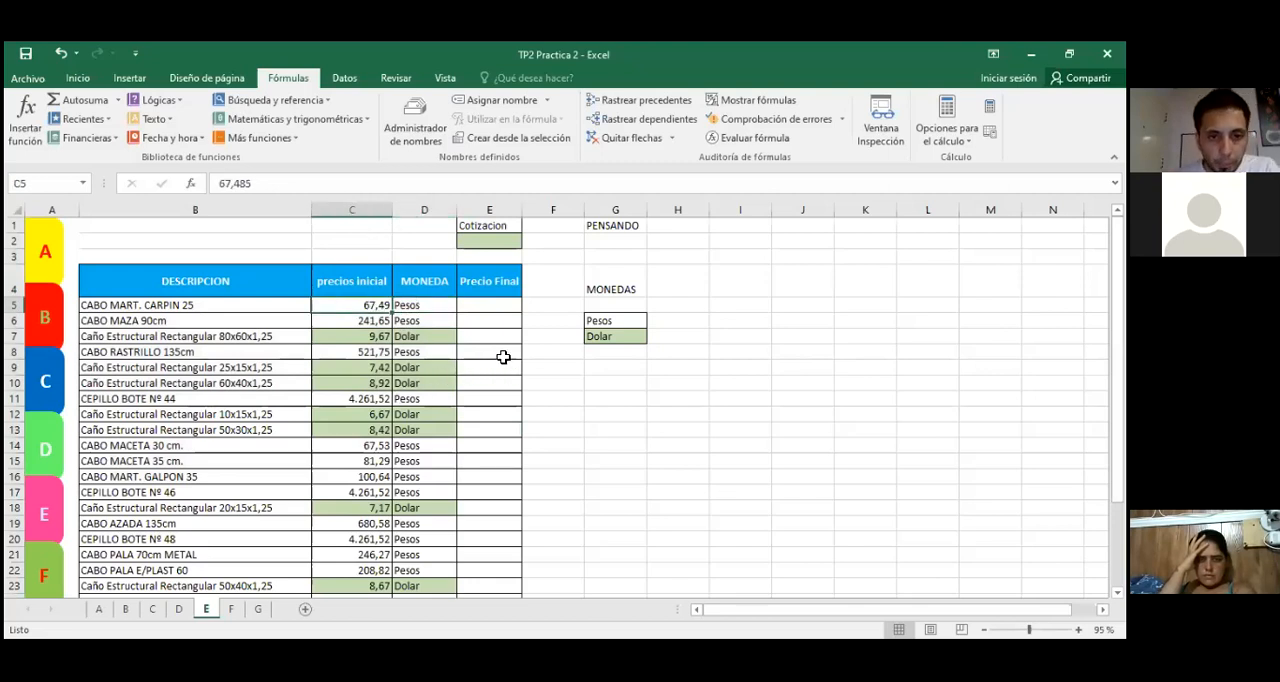
Step: Enter a trial Precio Final formula in E5 that multiplies the initial price by the exchange rate, =C5*E2
click(490, 306)
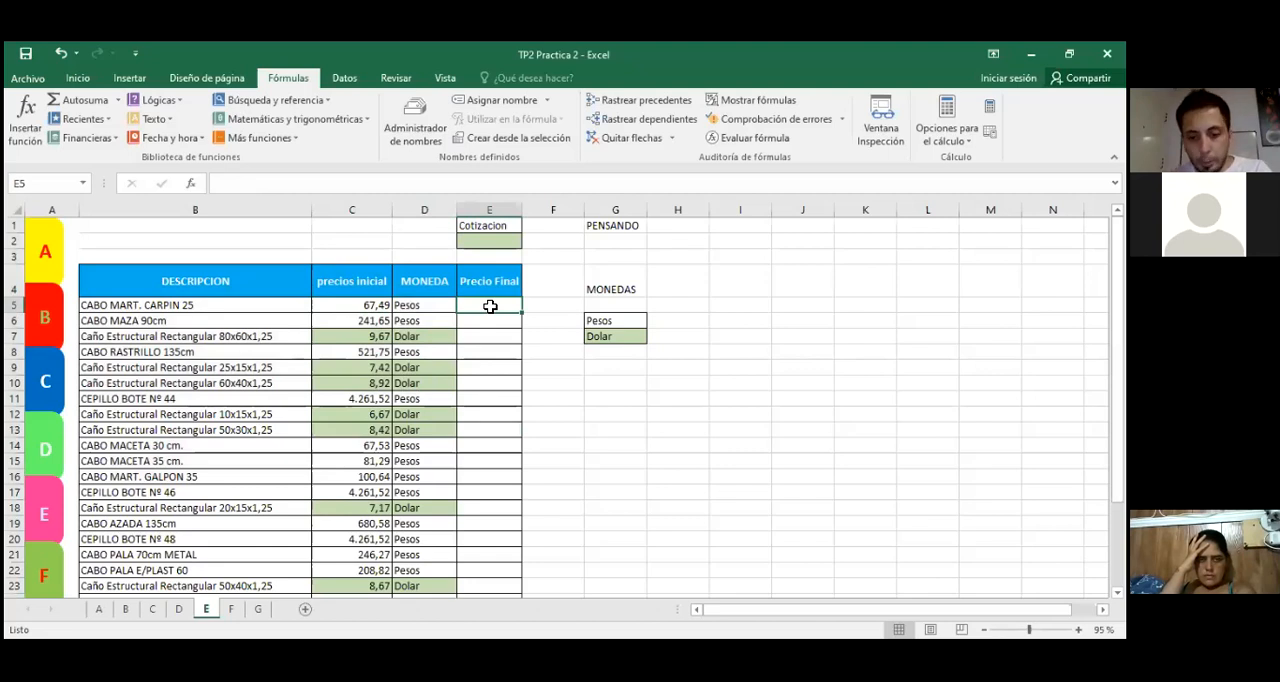
text(=)
key(Left)
key(Left)
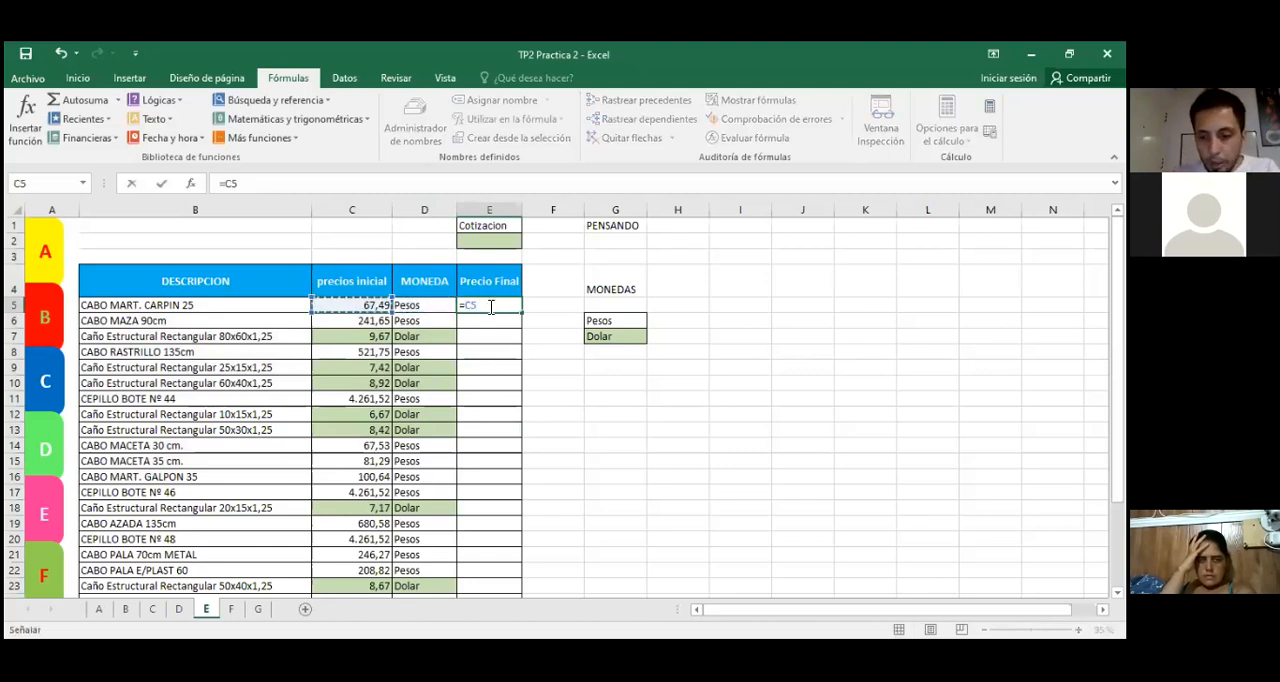
text(*)
click(486, 240)
key(Return)
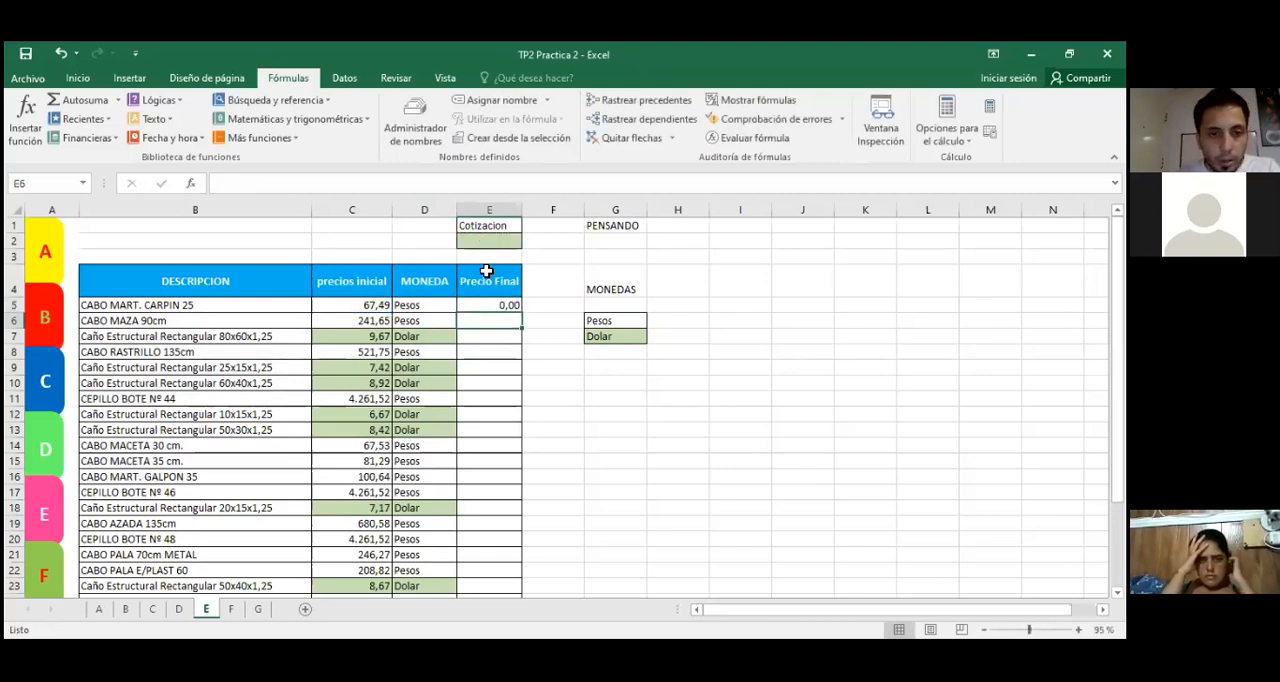
Step: Set the Cotizacion value in E2 to 12
click(490, 240)
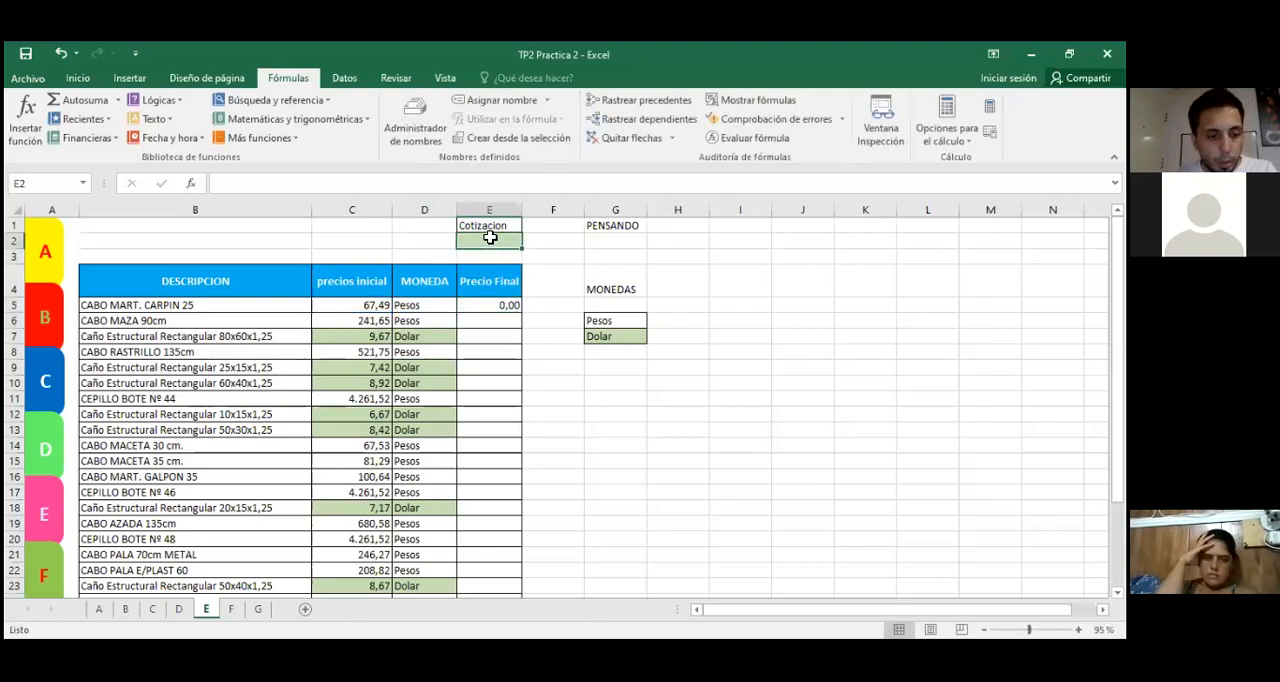
text(12)
key(Return)
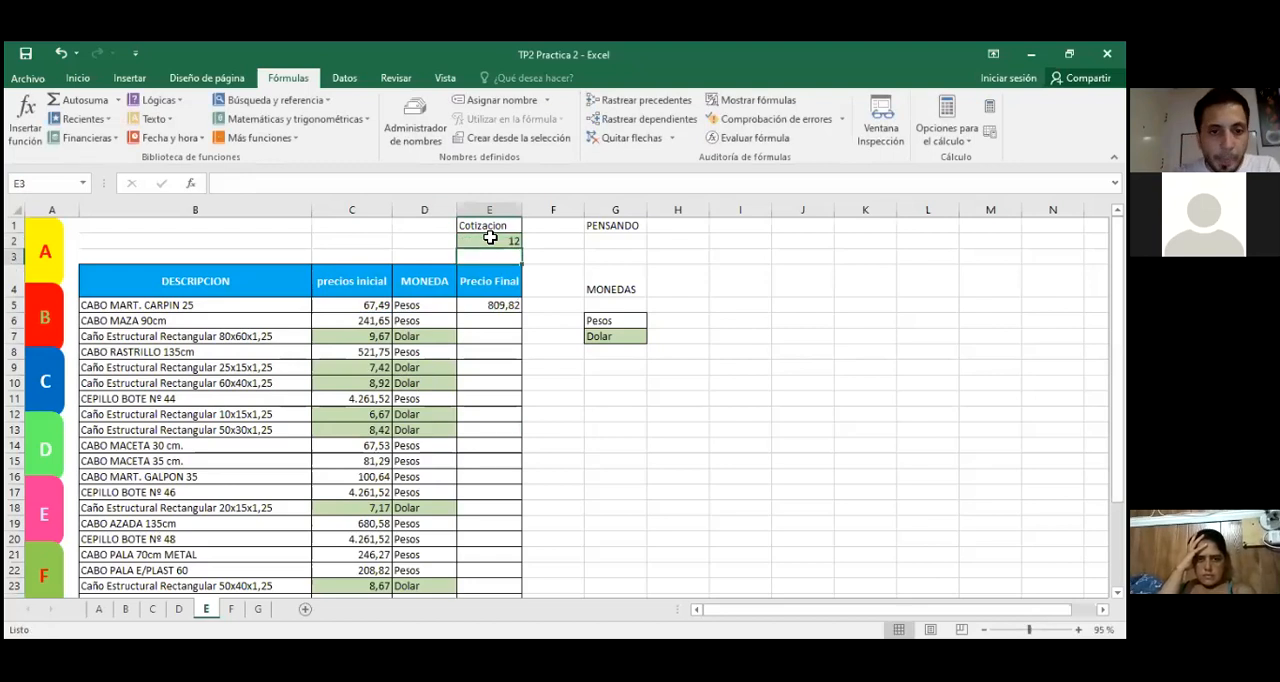
Step: Enter the trial formula =C7*E2 in E7 to convert the dollar-priced article to pesos
click(489, 308)
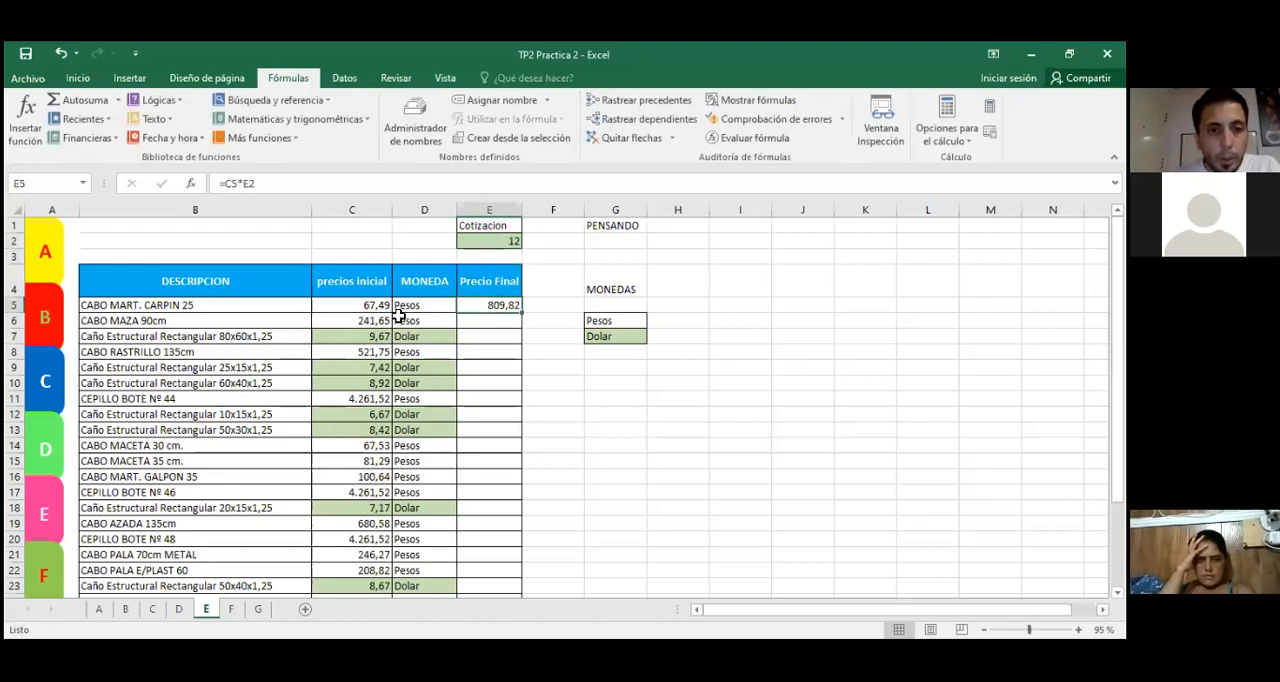
click(366, 308)
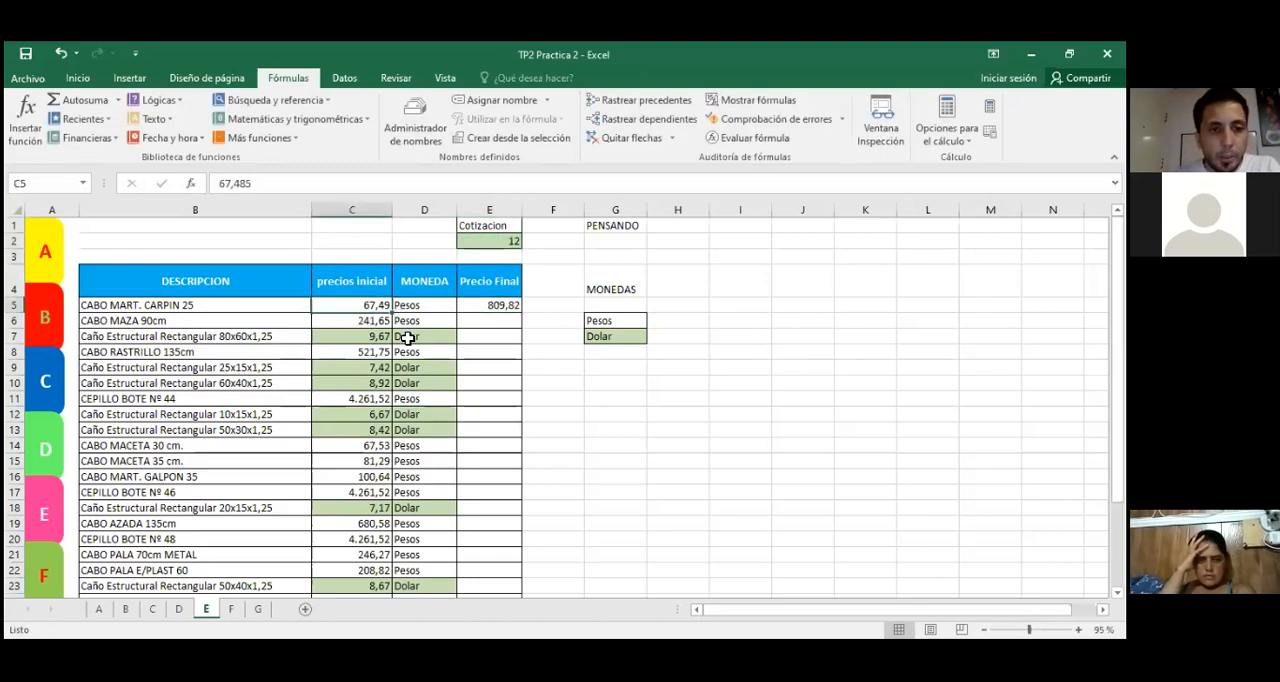
click(375, 341)
click(474, 336)
text(=)
key(Left)
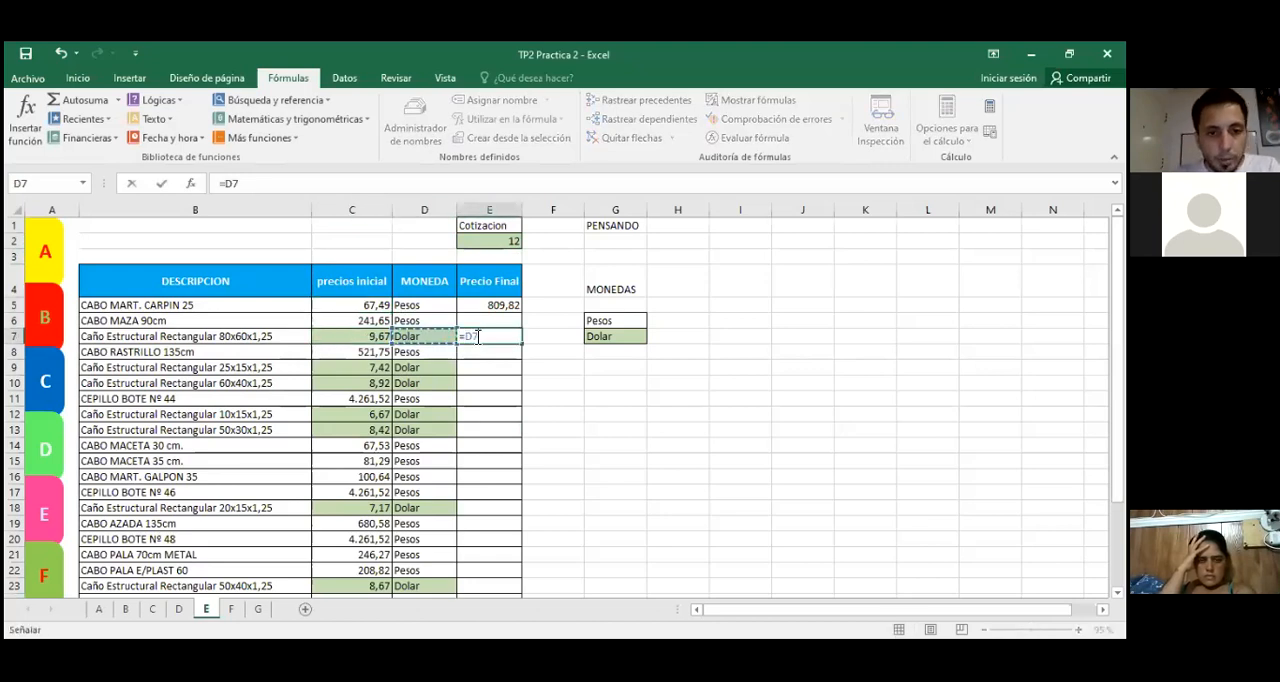
key(Left)
text(*)
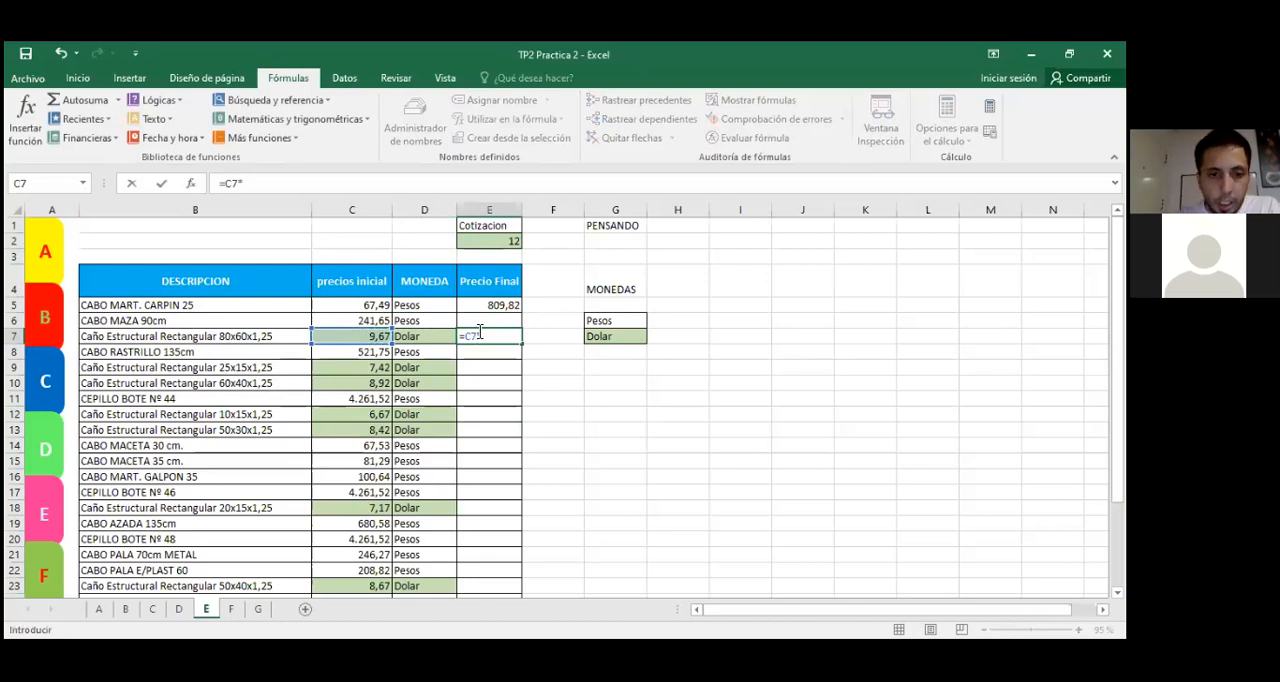
click(483, 246)
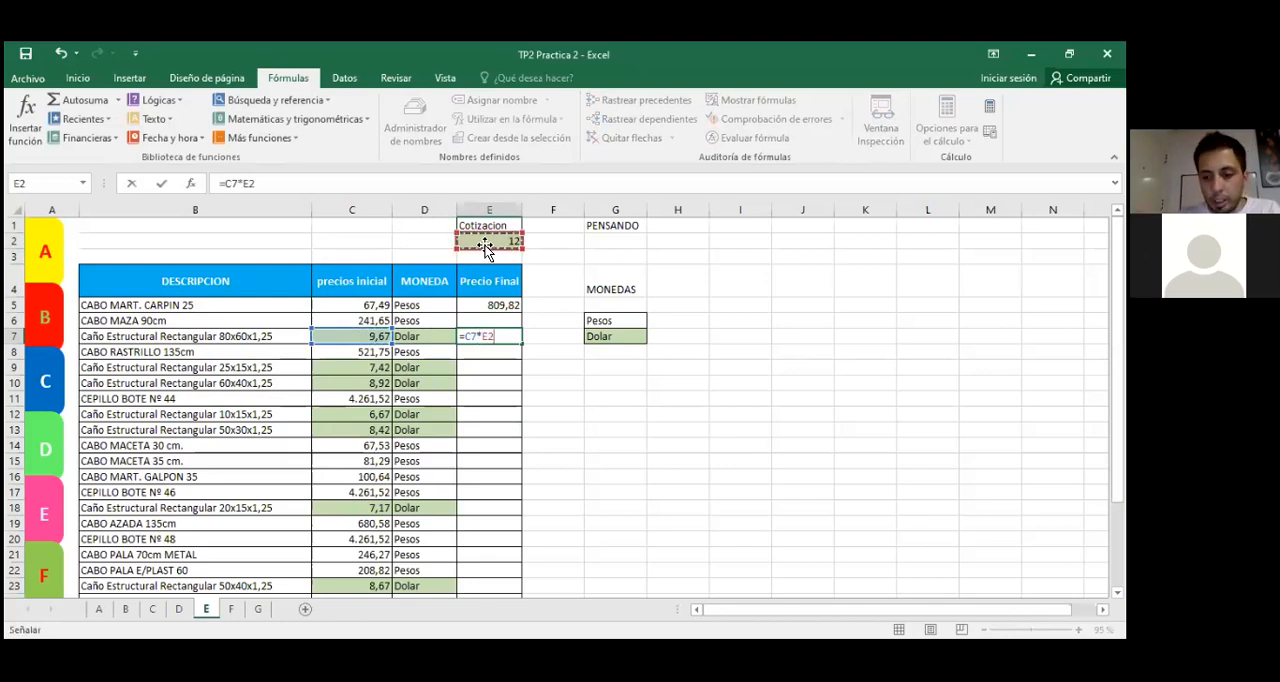
key(Return)
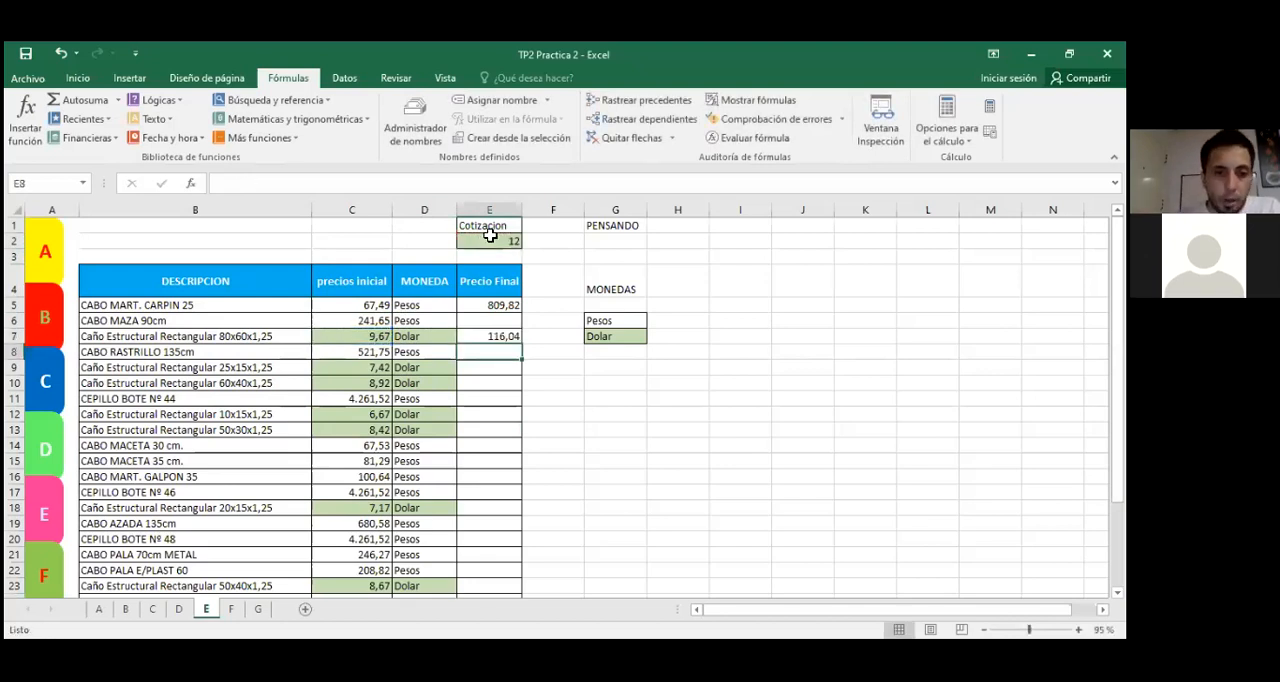
Step: Clear the trial formulas from the Precio Final cells E5:E7
click(601, 442)
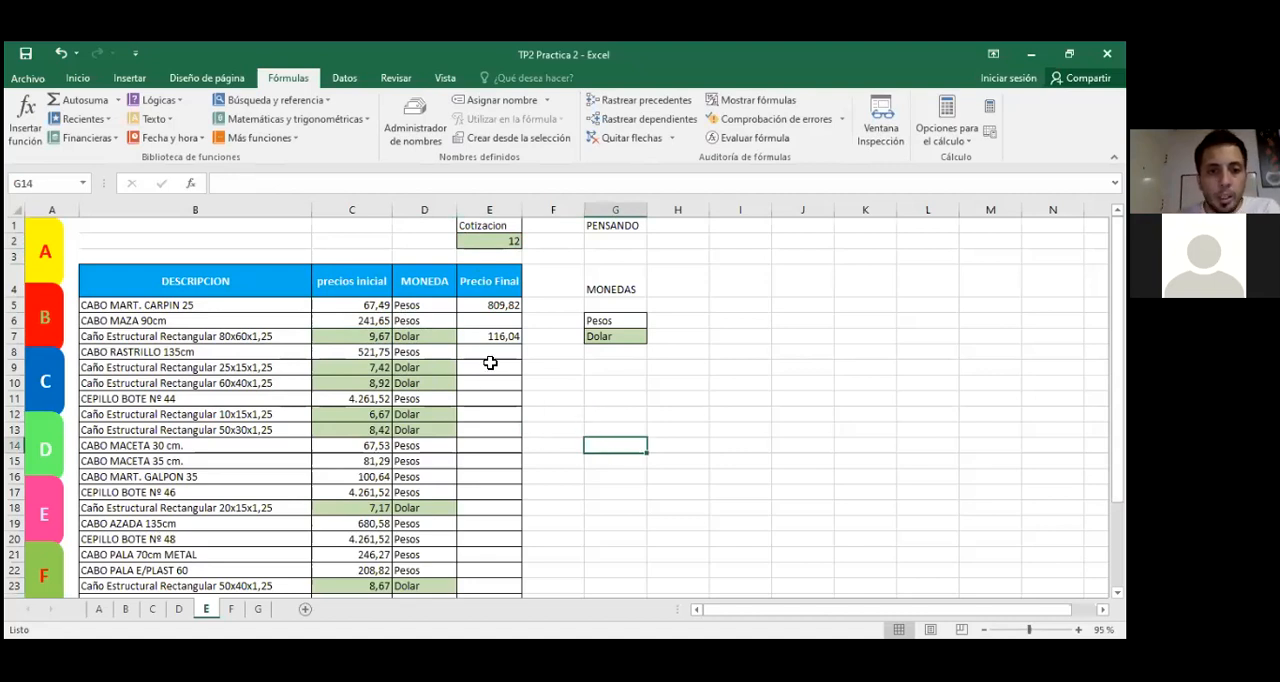
drag(488, 312, 491, 337)
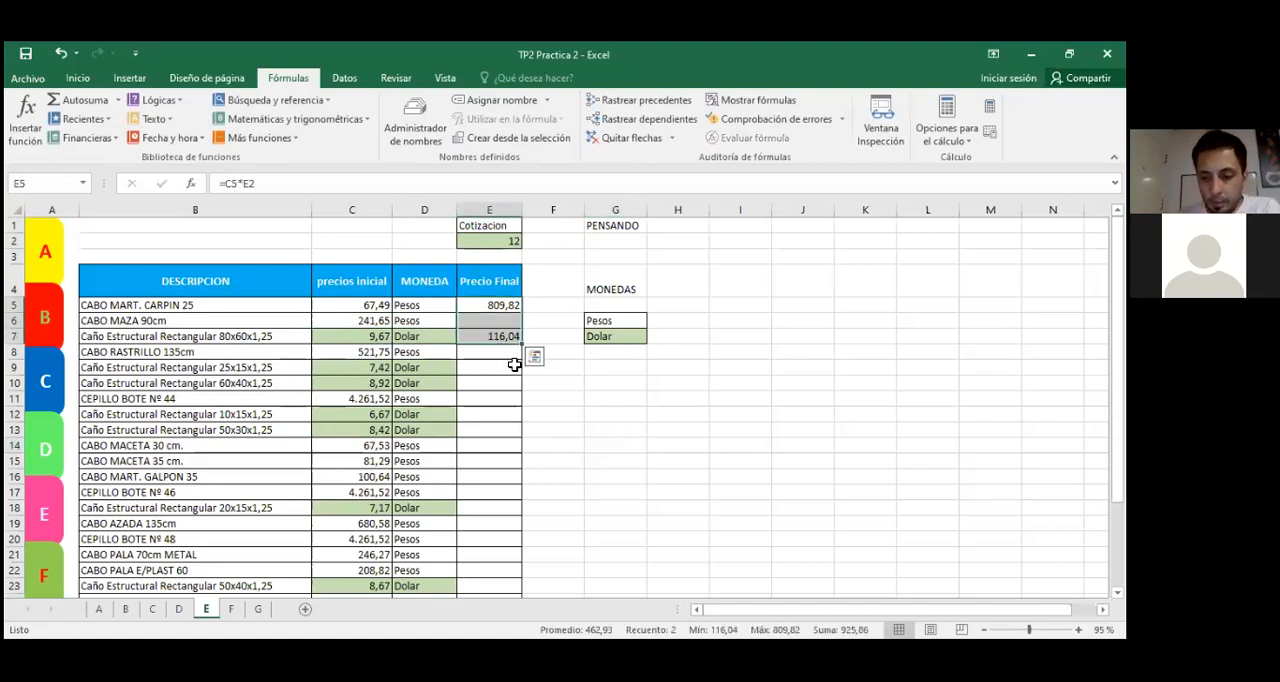
key(Delete)
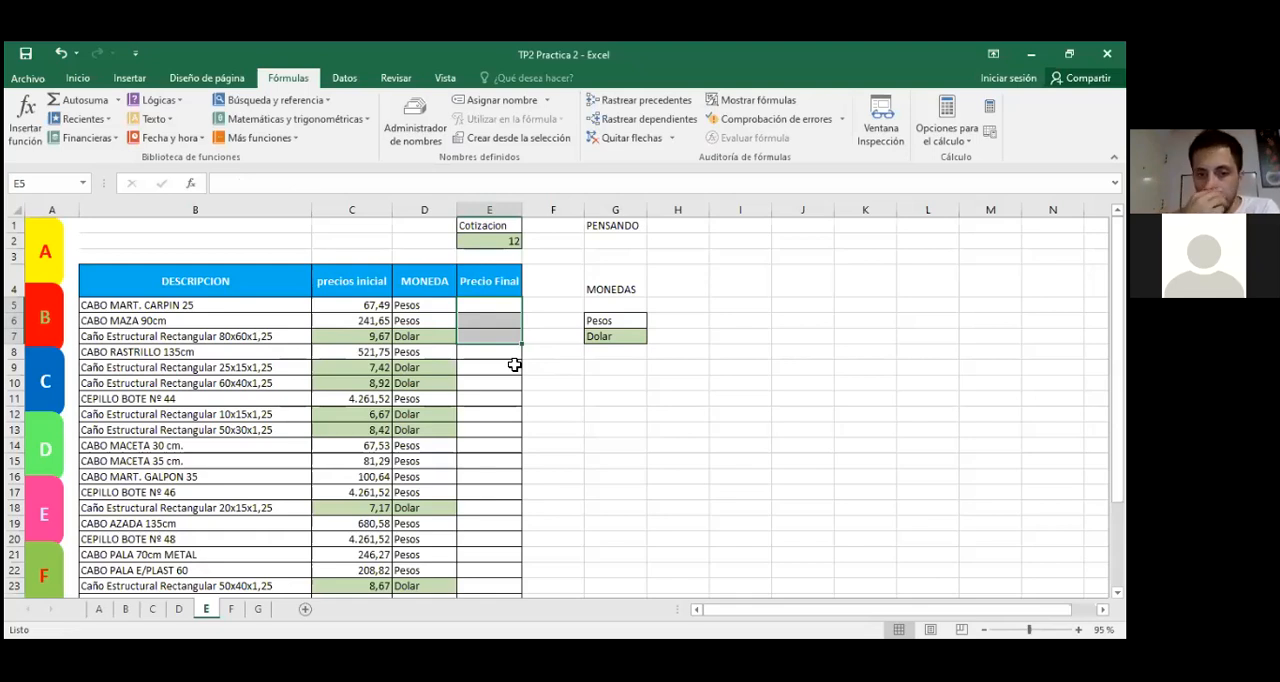
Step: Examine a dollar-priced row, the Cotizacion value and a peso-priced row to work out when the price needs converting
click(572, 428)
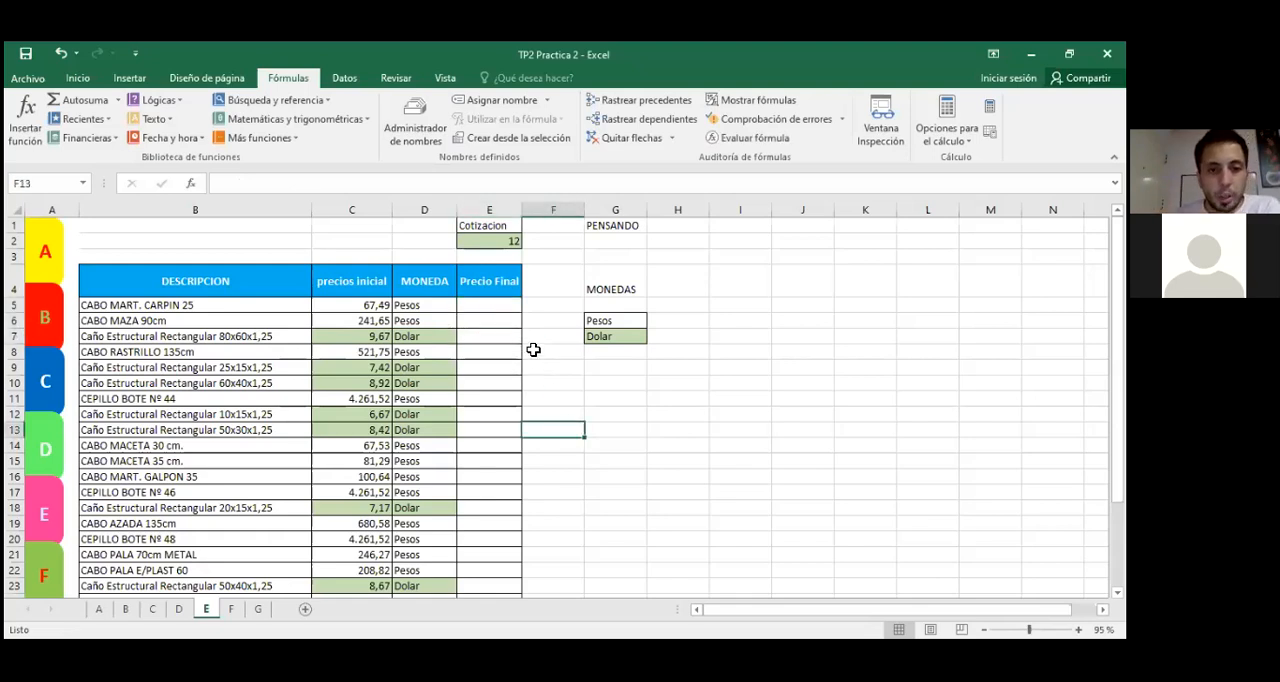
click(506, 303)
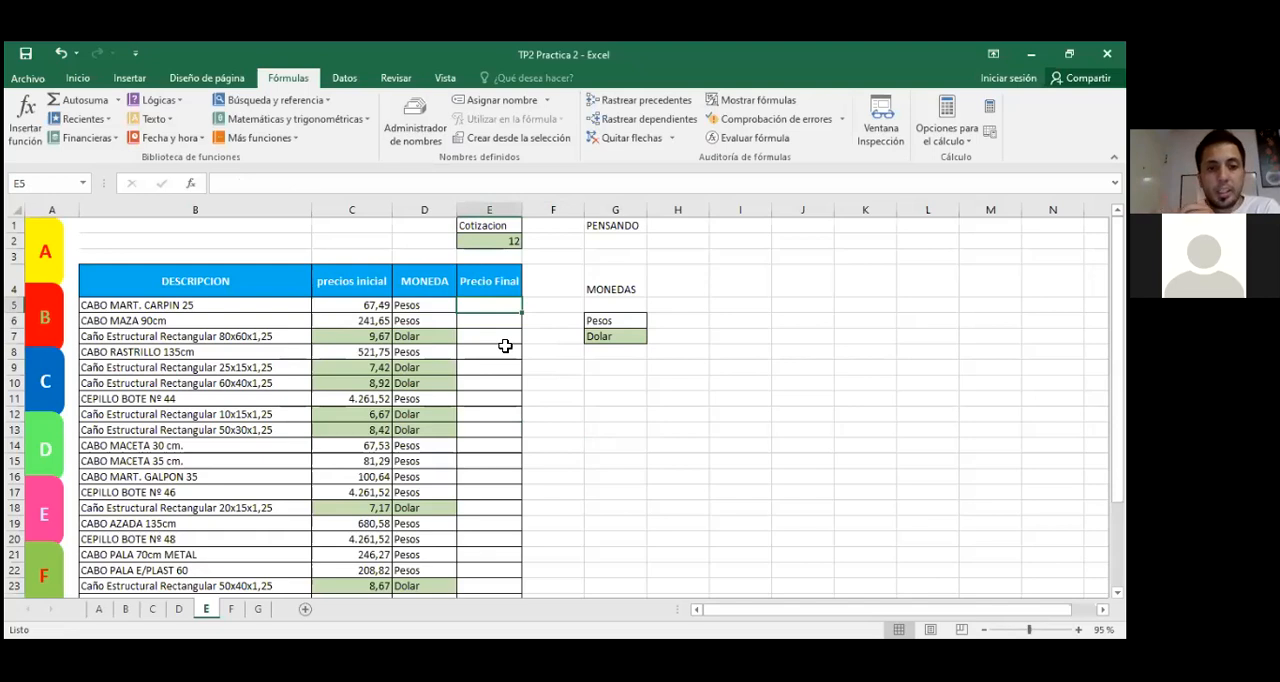
click(430, 335)
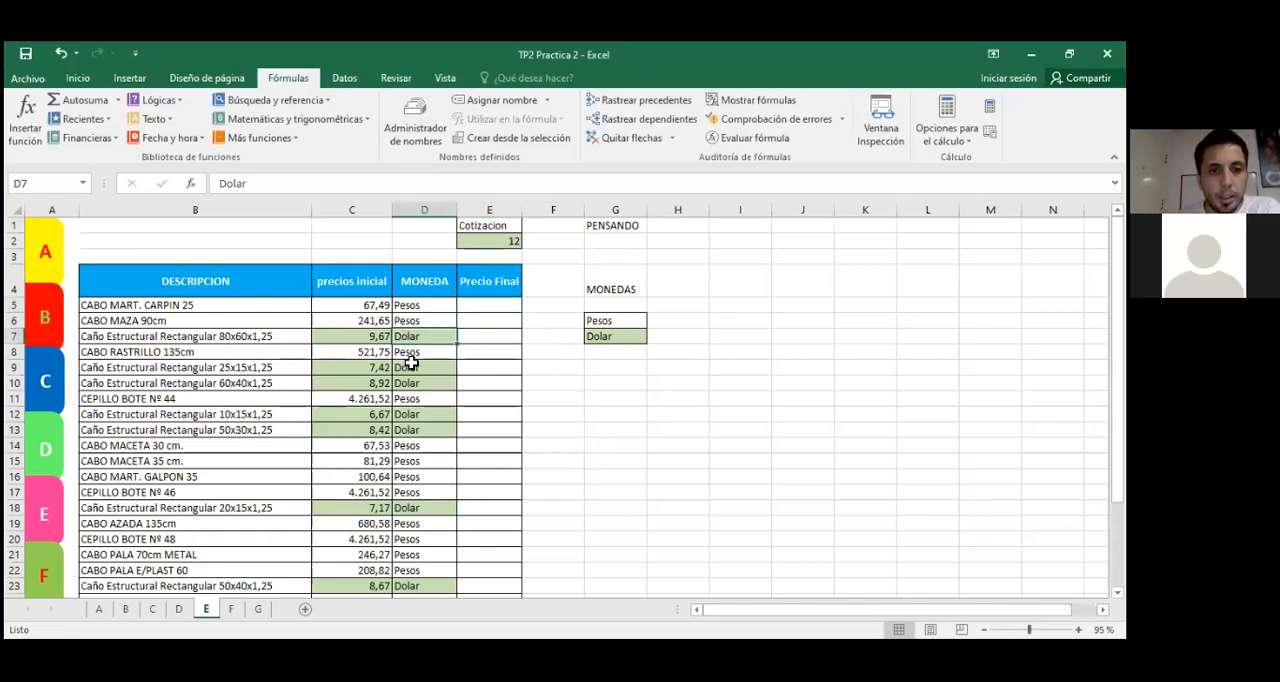
click(365, 338)
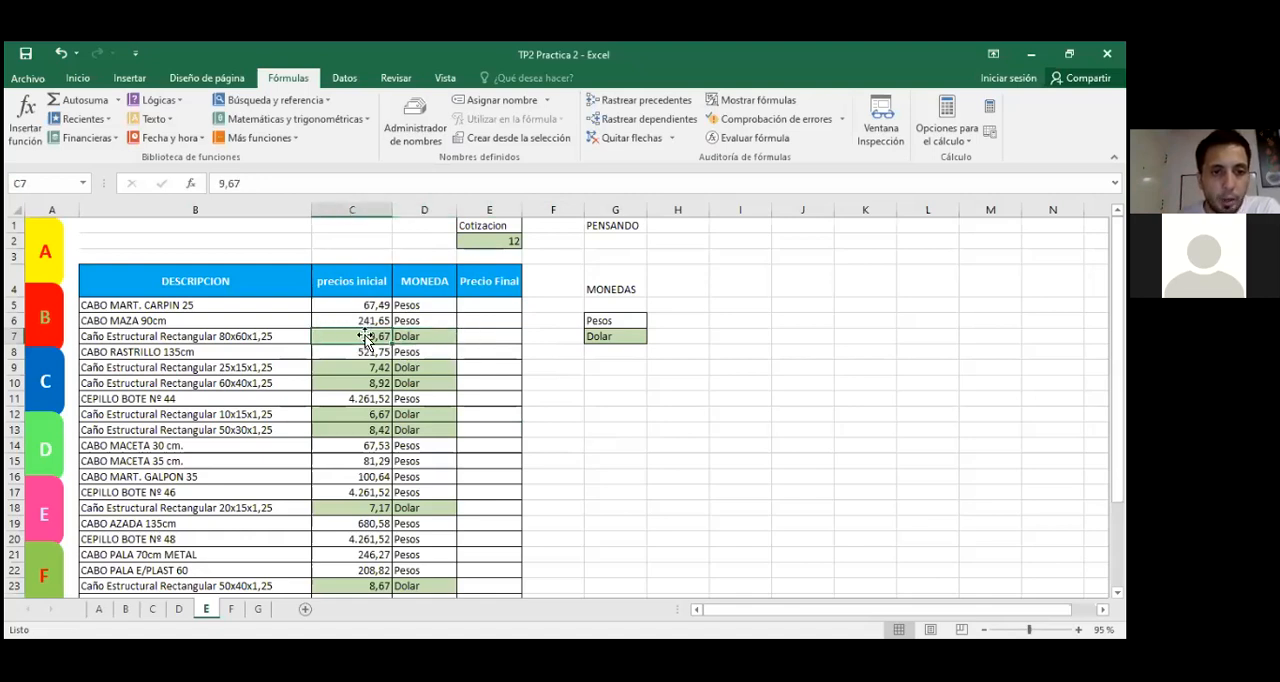
click(476, 240)
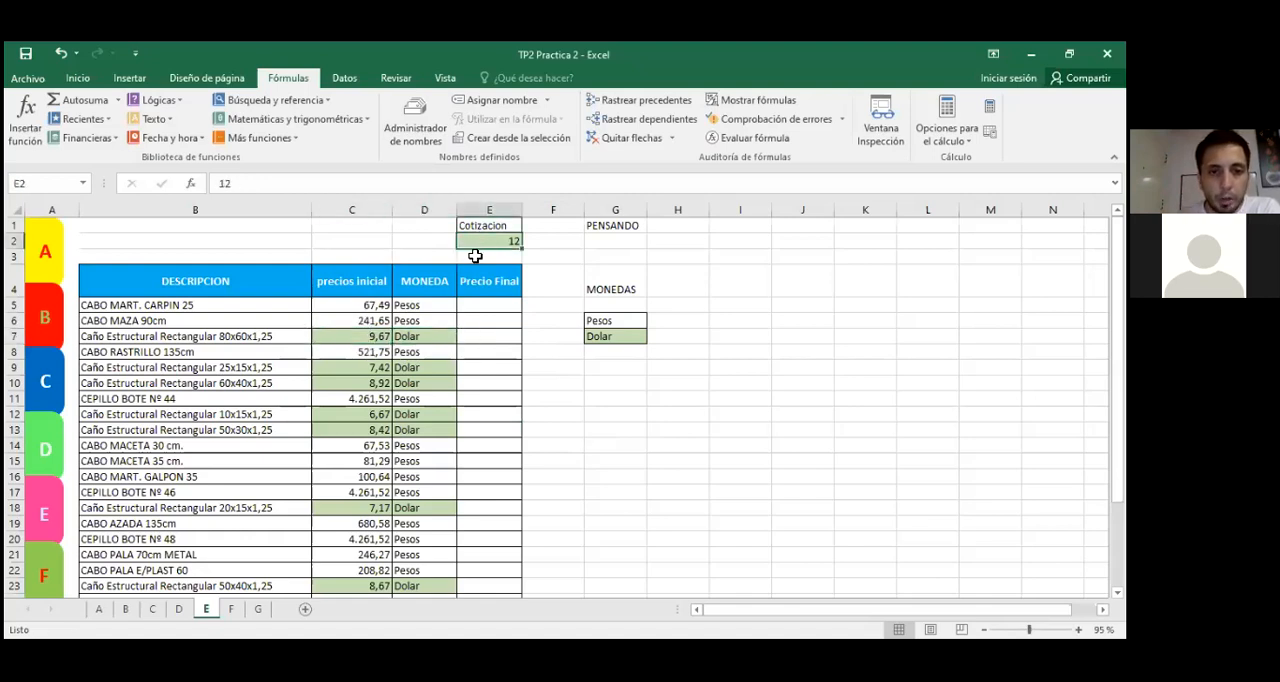
click(431, 336)
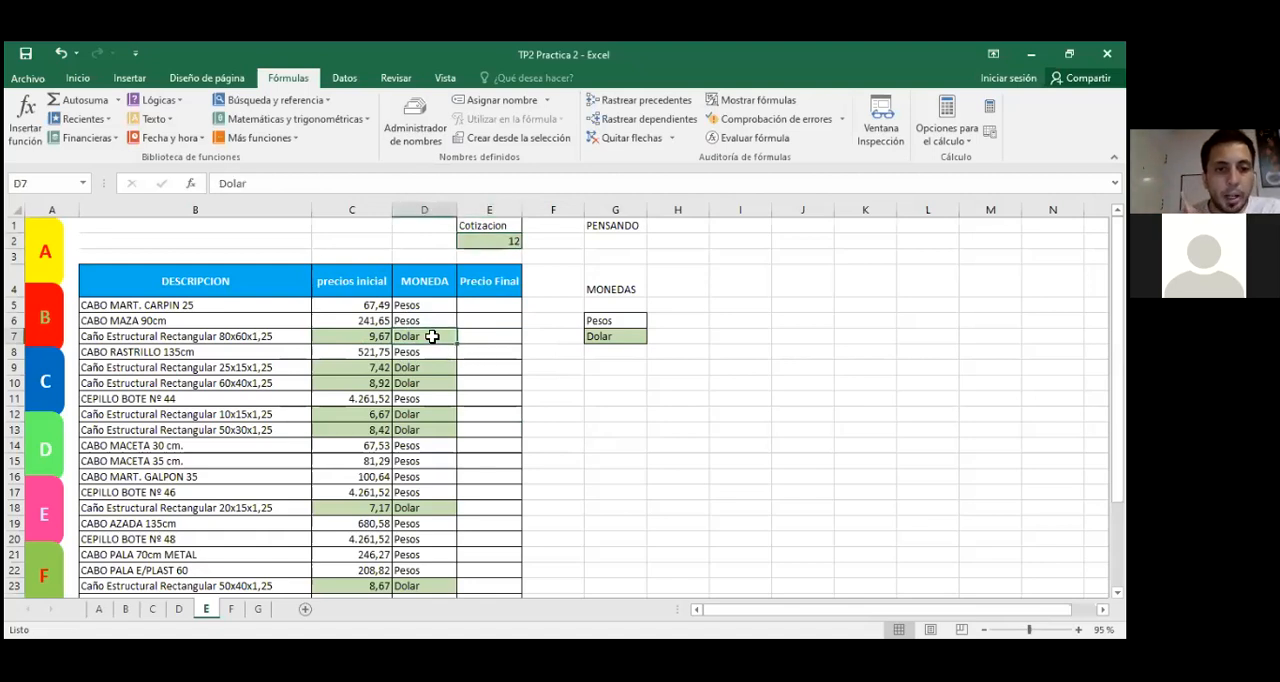
click(365, 305)
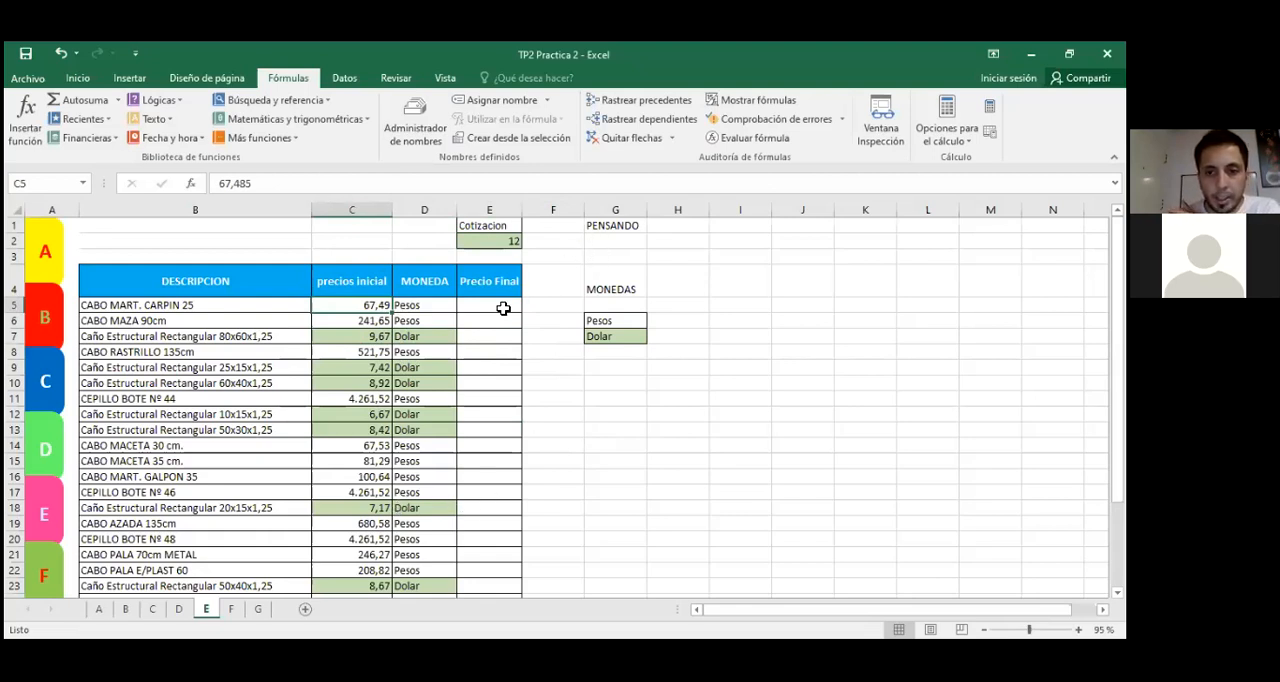
click(554, 412)
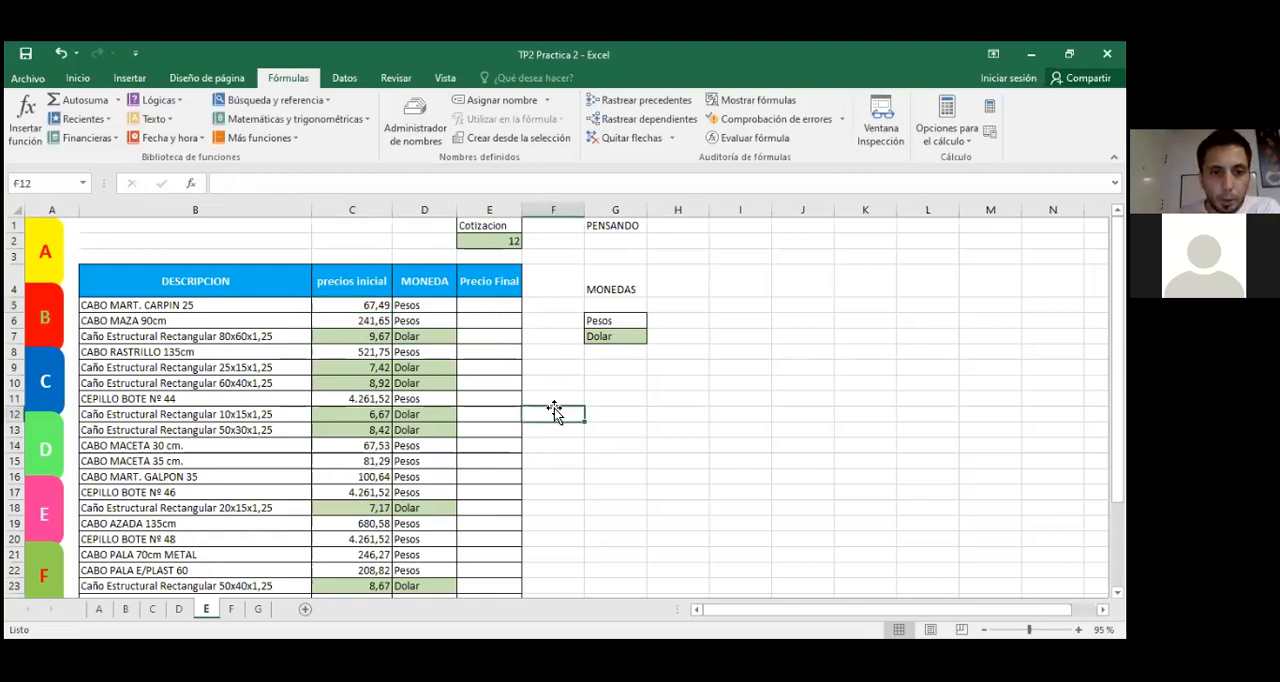
click(500, 304)
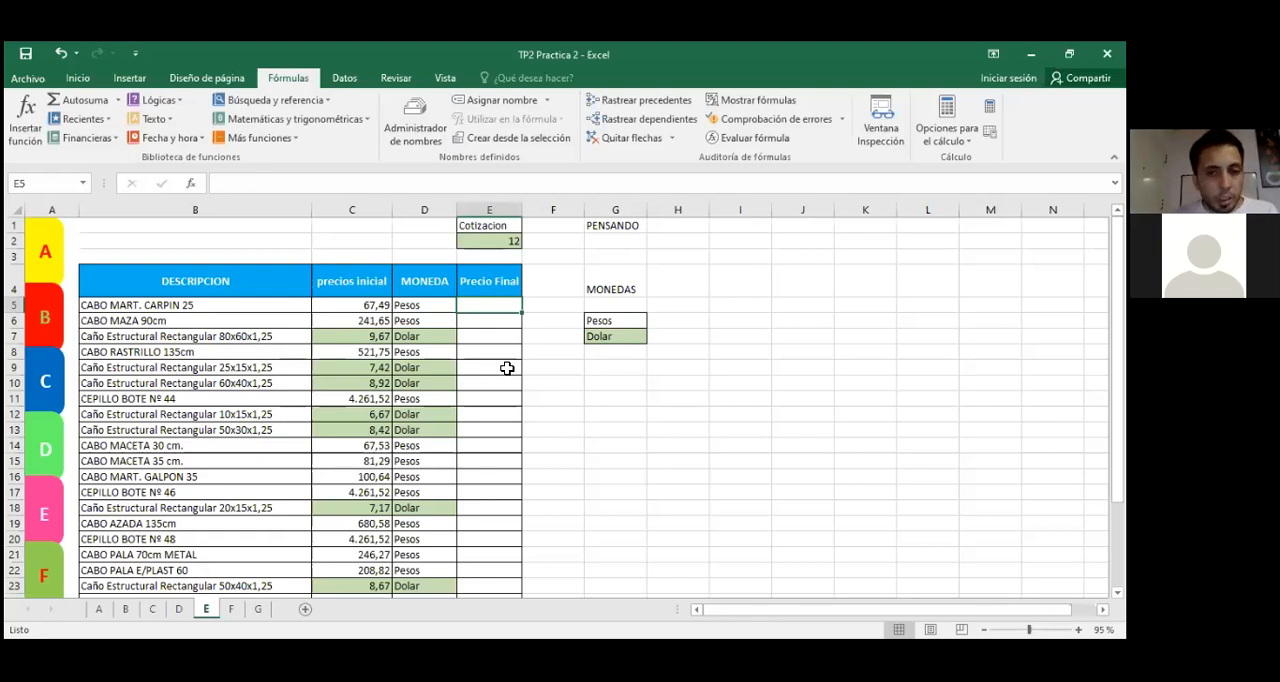
click(191, 184)
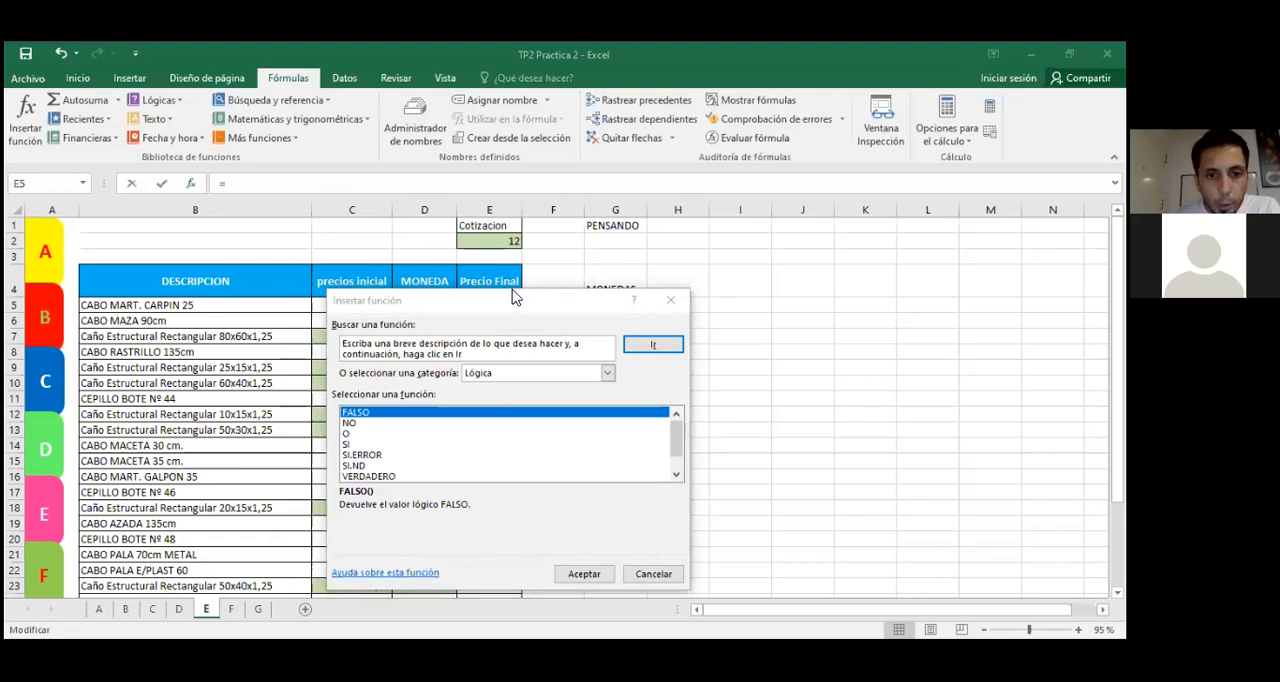
key(Escape)
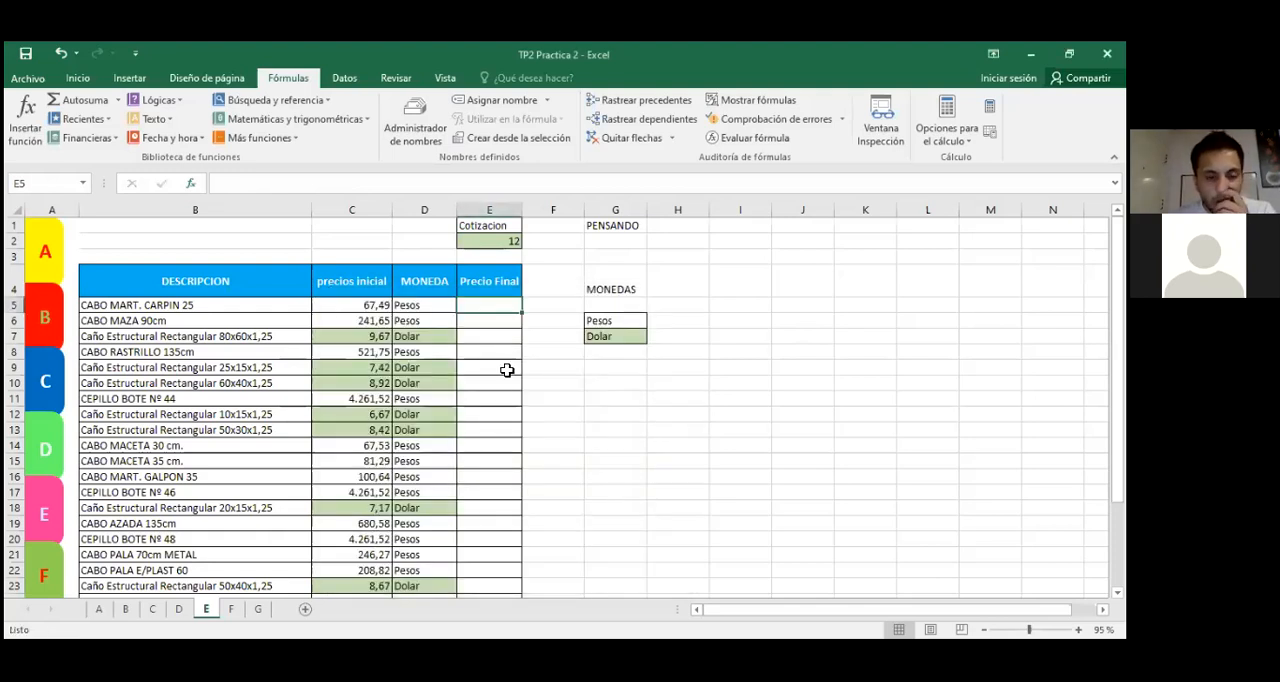
click(600, 413)
click(496, 308)
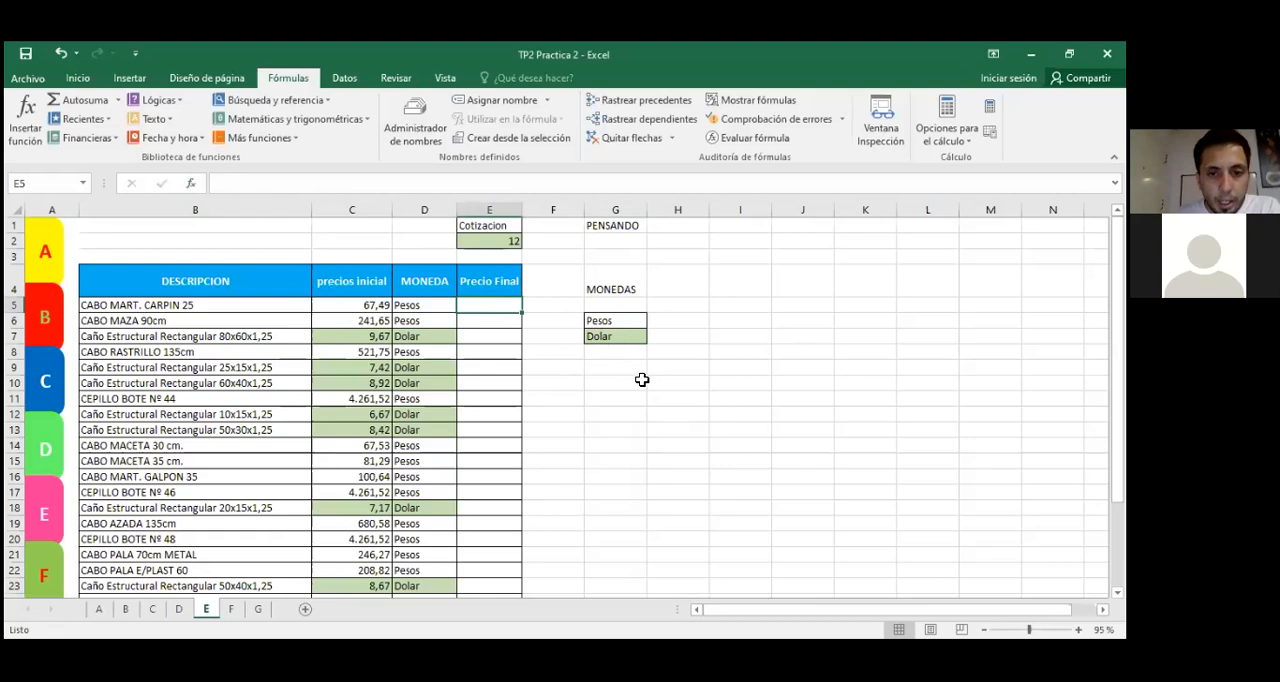
Step: Compare the MONEDA column entries with the Pesos and Dolar reference cells under MONEDAS
drag(640, 396, 640, 412)
drag(429, 305, 424, 540)
scroll(424, 379, up, 3)
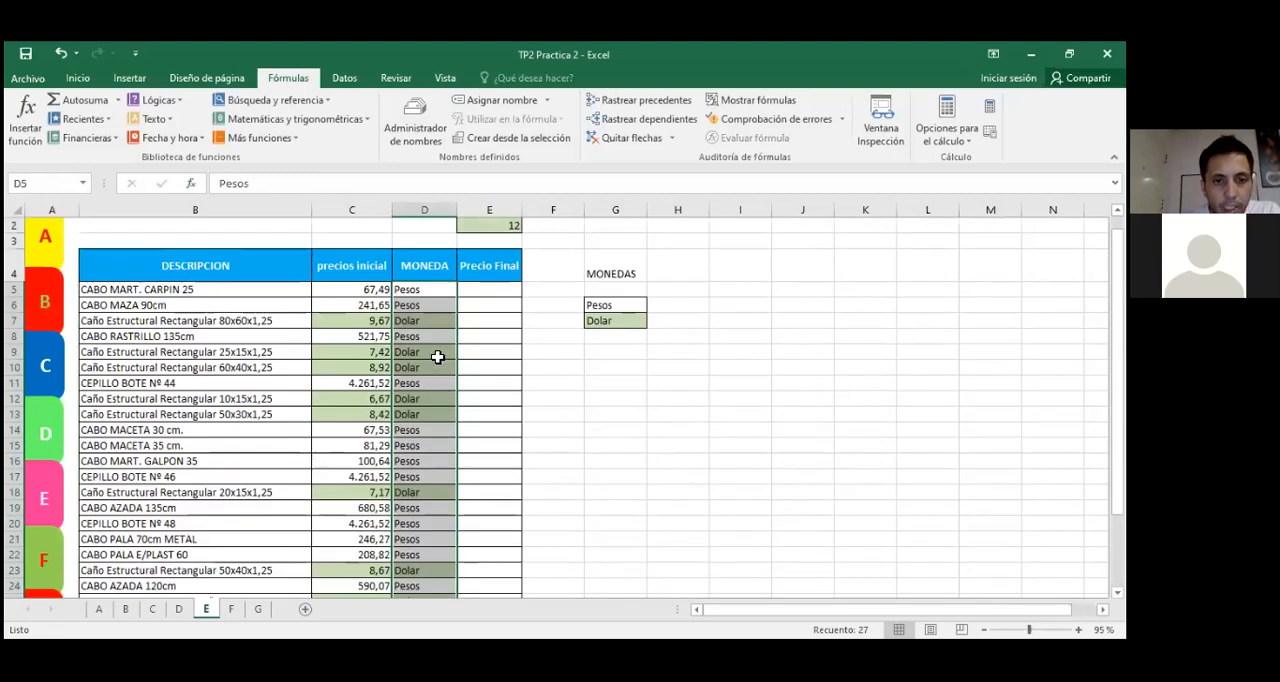
click(631, 301)
Step: Change the MONEDA entry in D7 to "DÓlar" so its spelling differs from the reference list
click(414, 321)
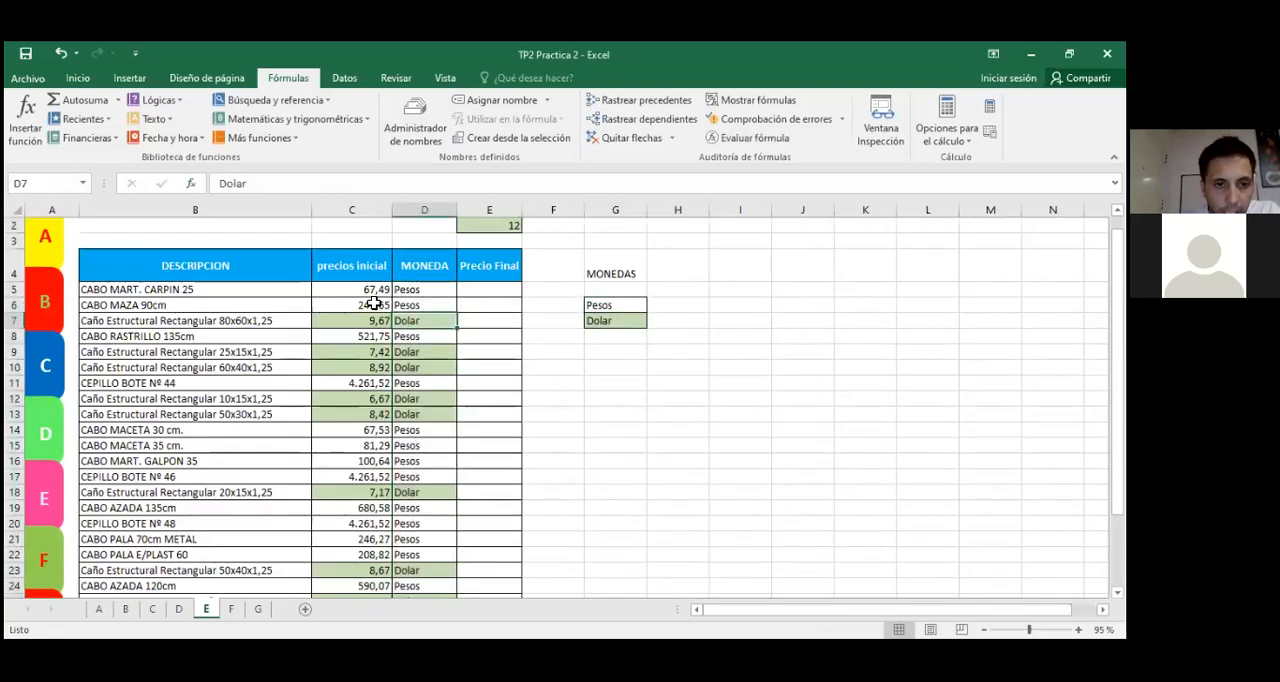
click(236, 183)
key(BackSpace)
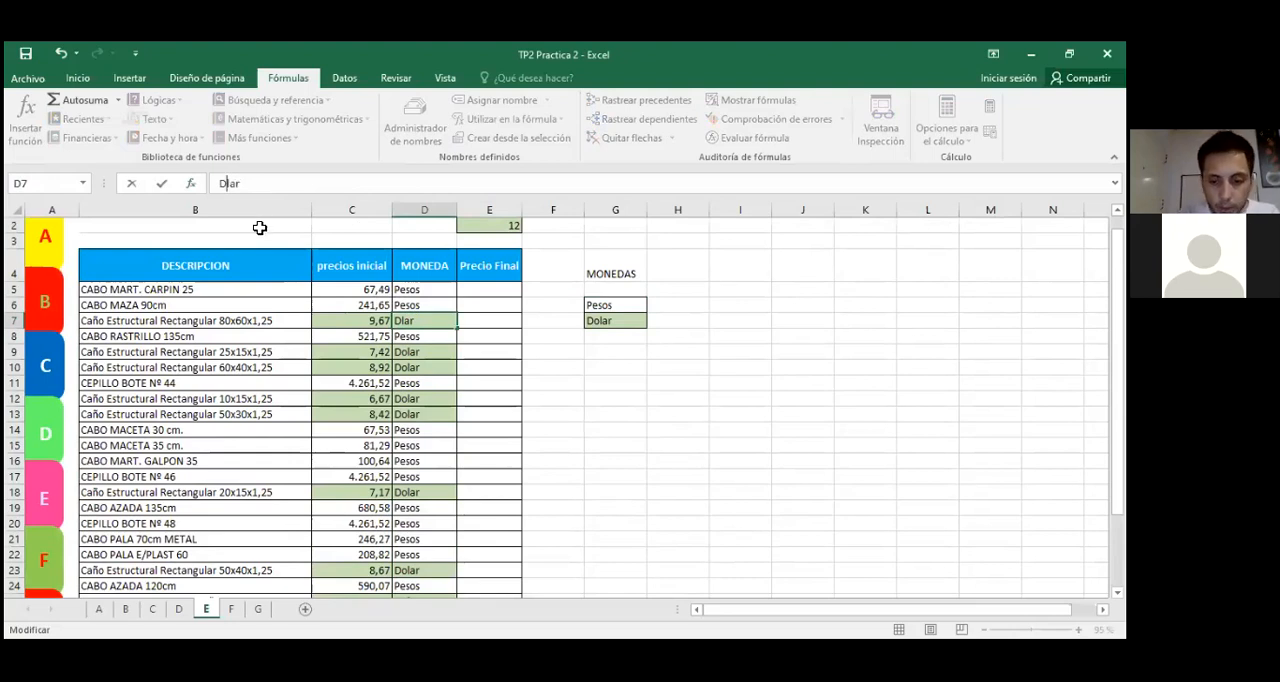
text(O)
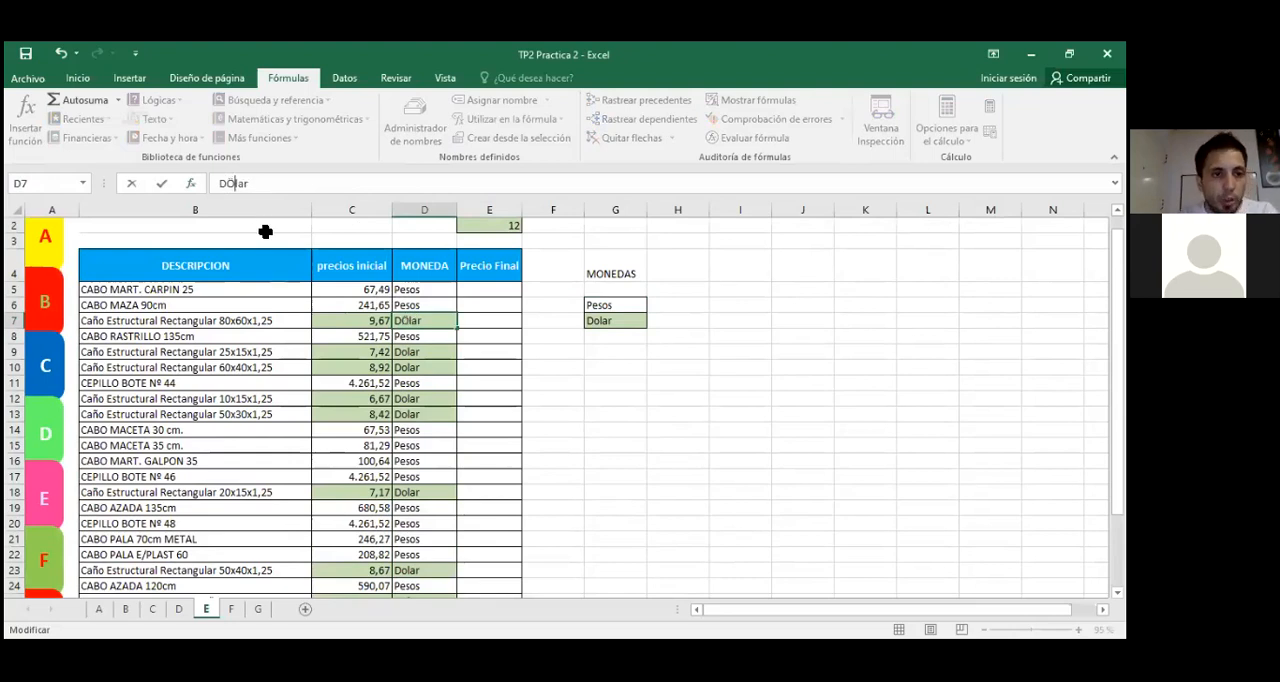
key(BackSpace)
text(Ó)
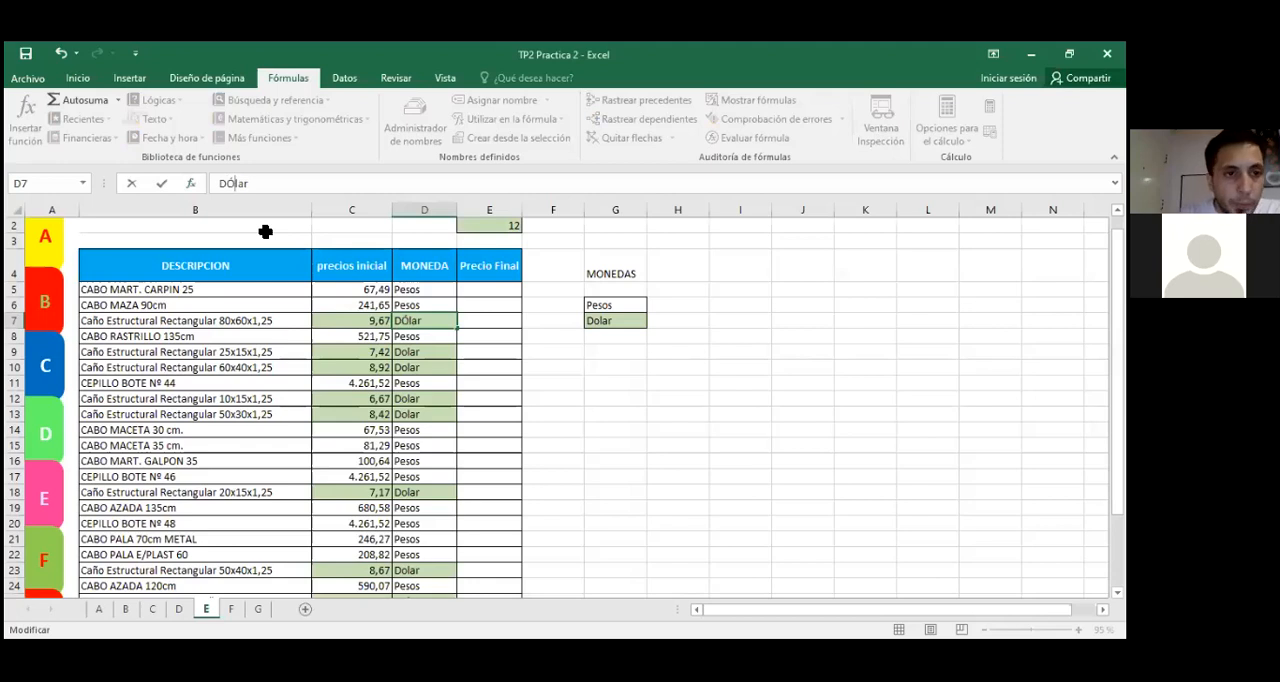
click(615, 396)
Step: Compare the altered MONEDA entry in D7 with the Dolar reference in G7 and undo the spelling edit
click(420, 321)
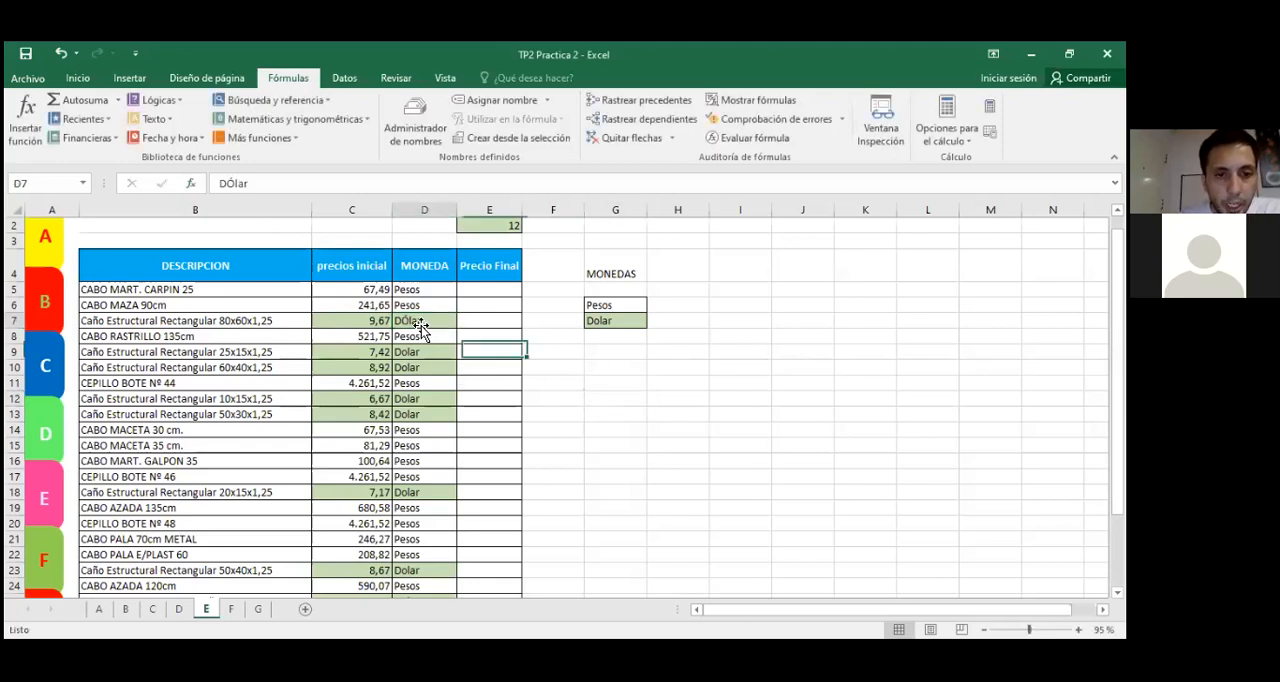
click(598, 321)
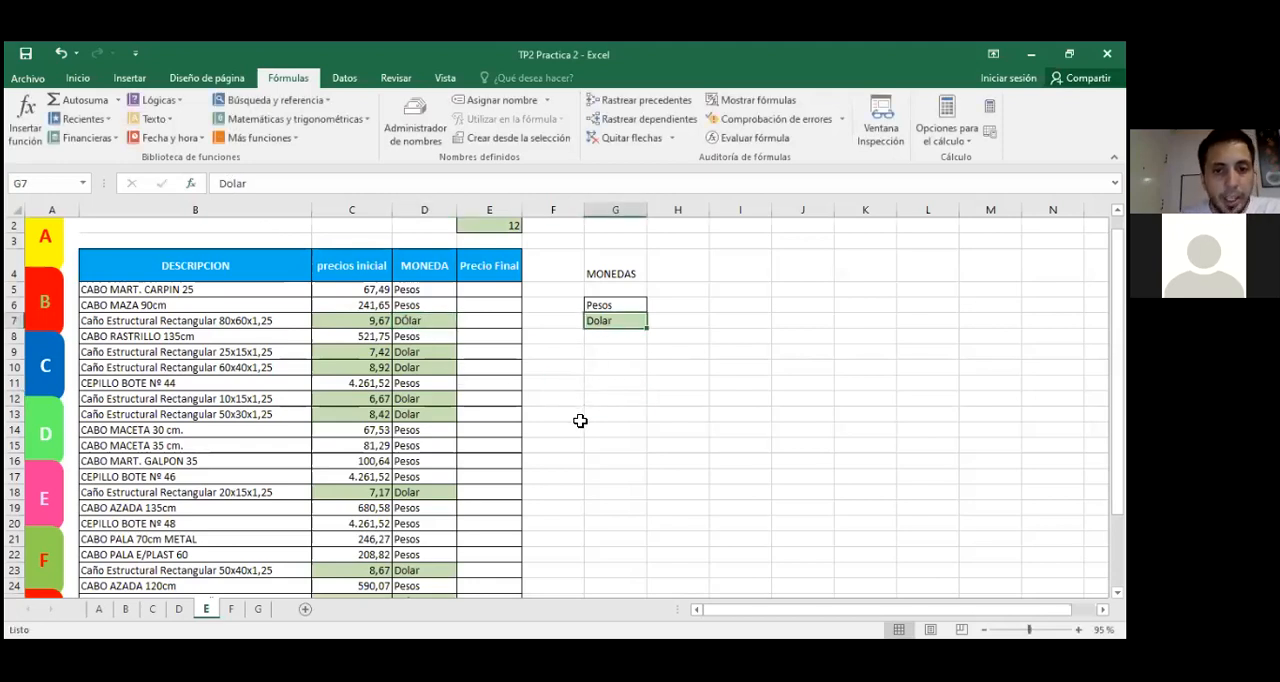
click(410, 322)
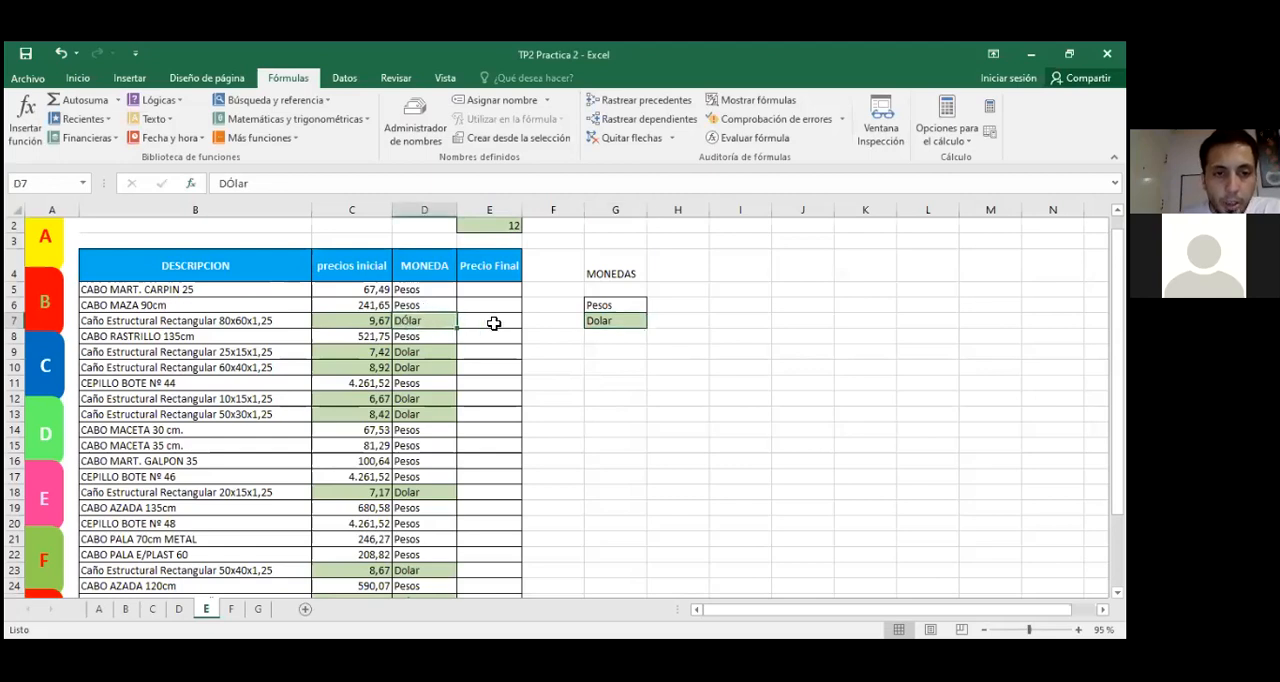
click(602, 321)
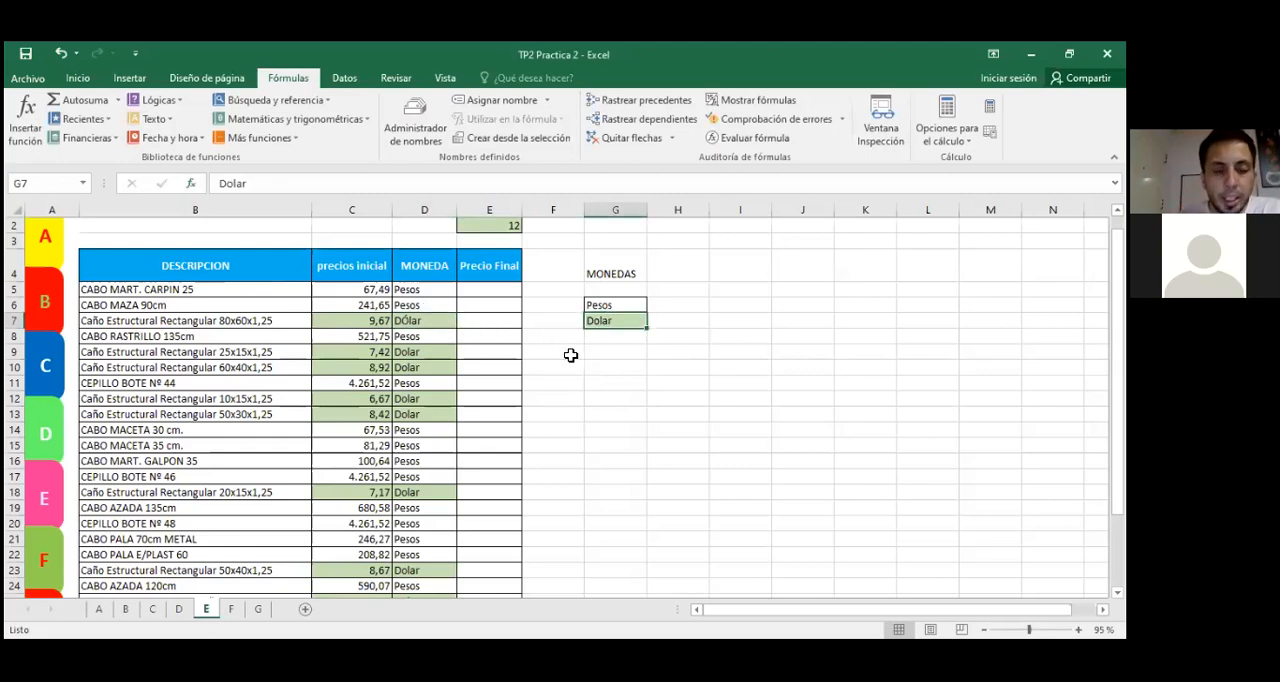
click(410, 322)
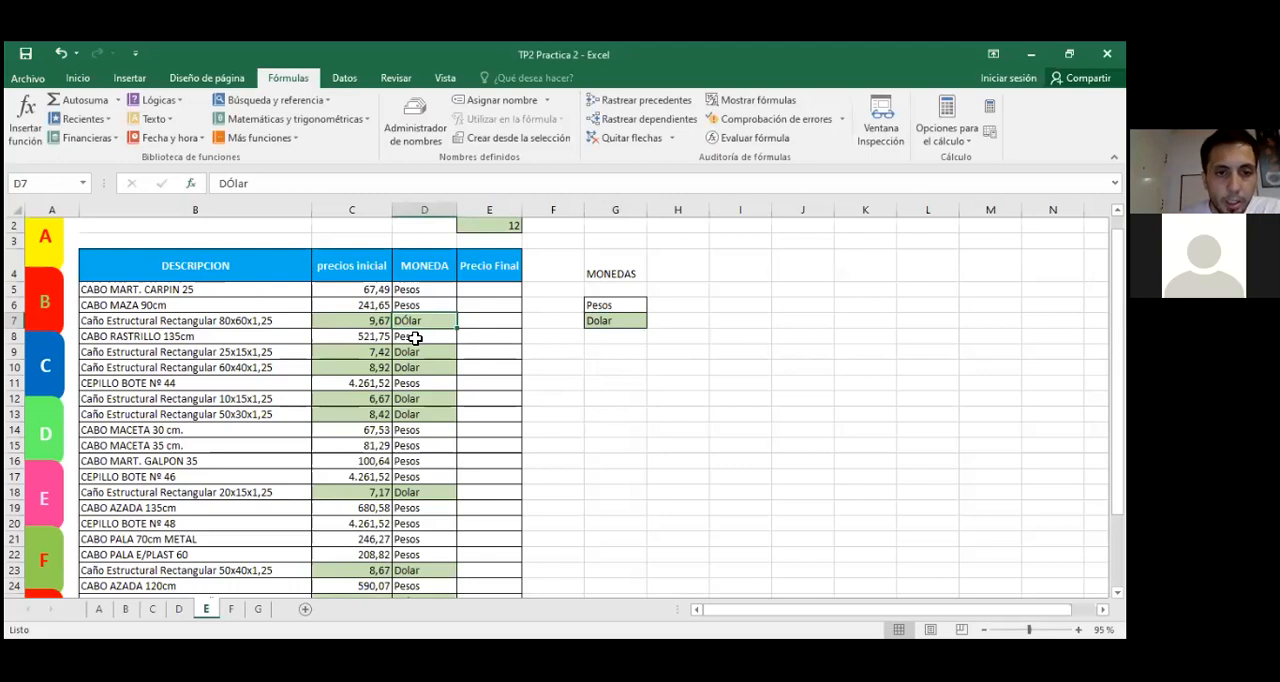
click(600, 320)
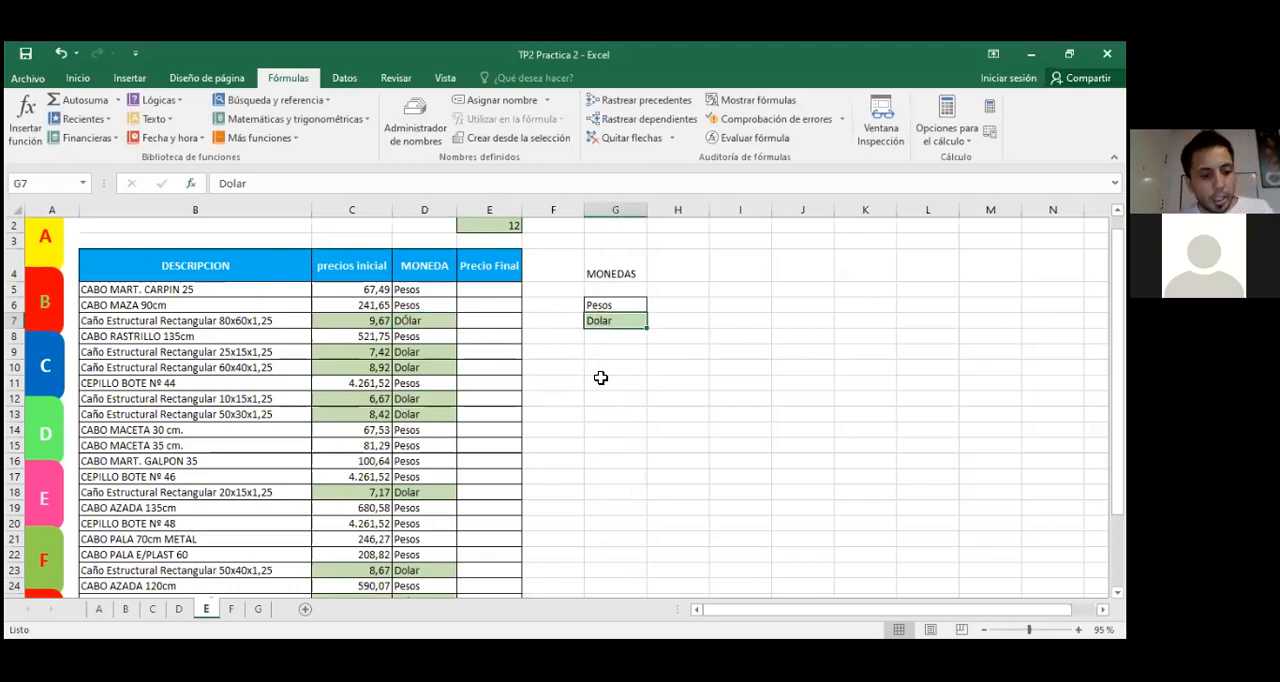
key(ctrl+z)
click(633, 397)
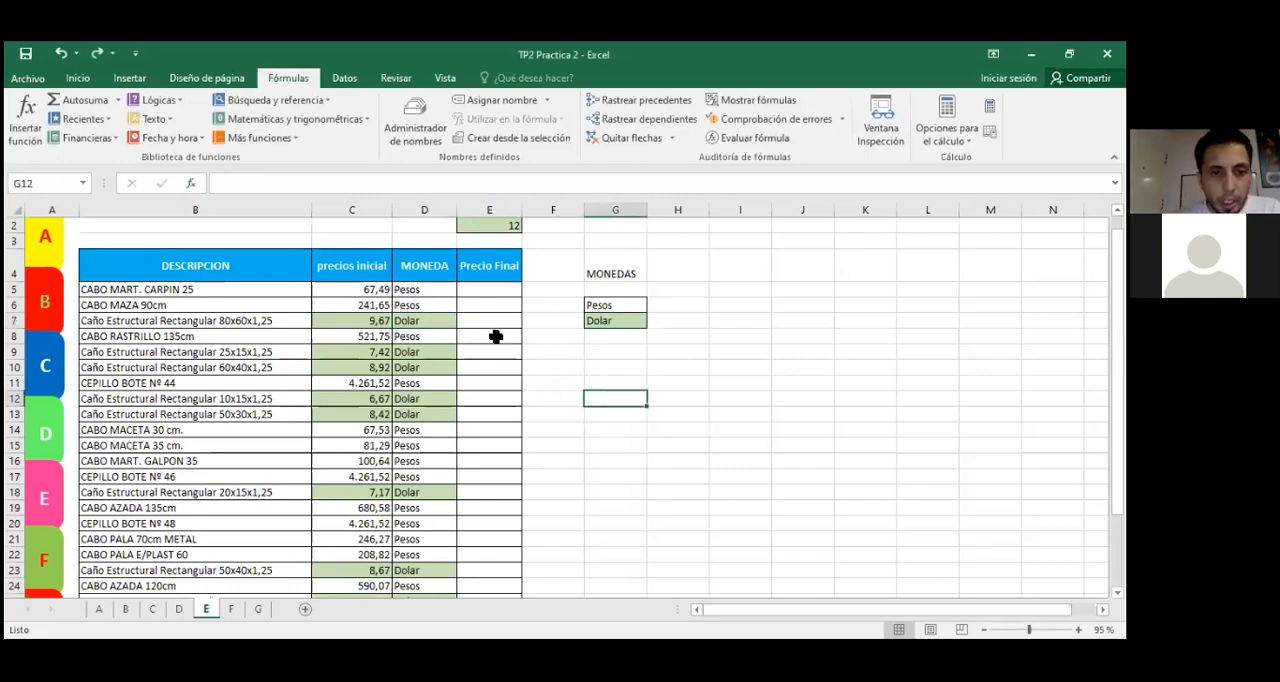
Step: Review the MONEDA column from D5 downward against the Pesos and Dolar references in G6 and G7
click(491, 293)
click(405, 291)
drag(407, 311, 408, 598)
scroll(414, 455, up, 3)
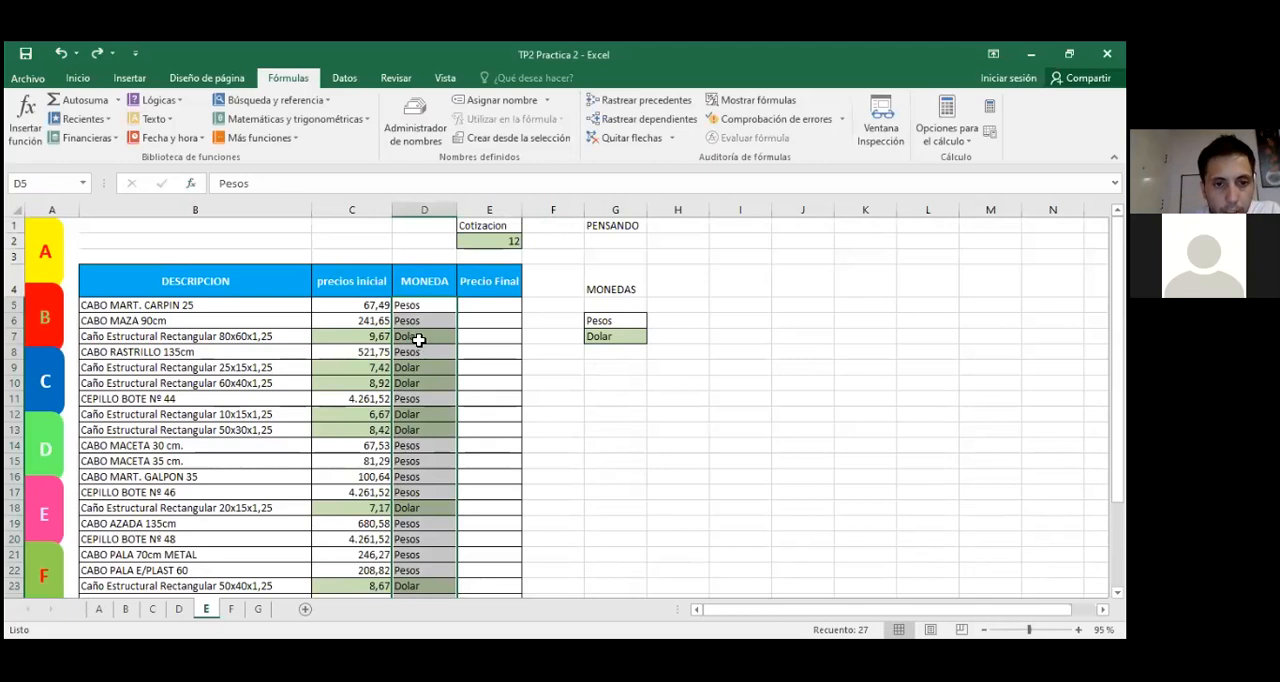
click(606, 336)
click(614, 322)
click(613, 337)
click(616, 323)
click(614, 382)
click(497, 306)
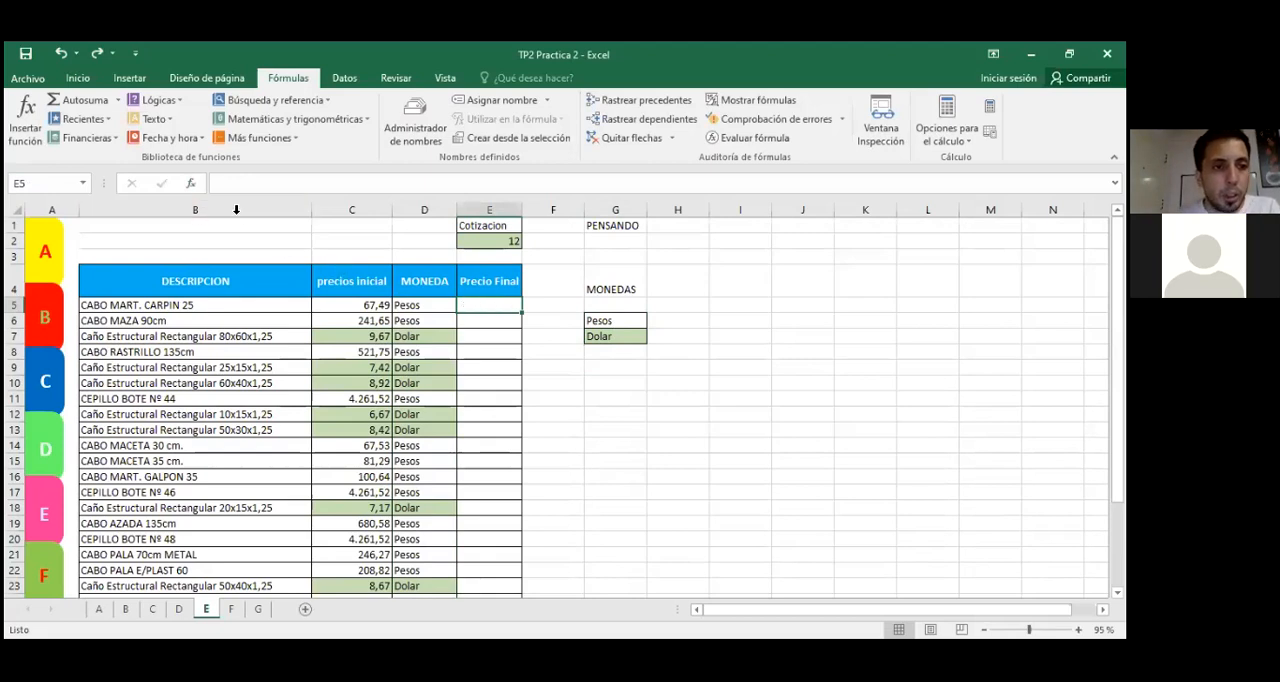
click(190, 185)
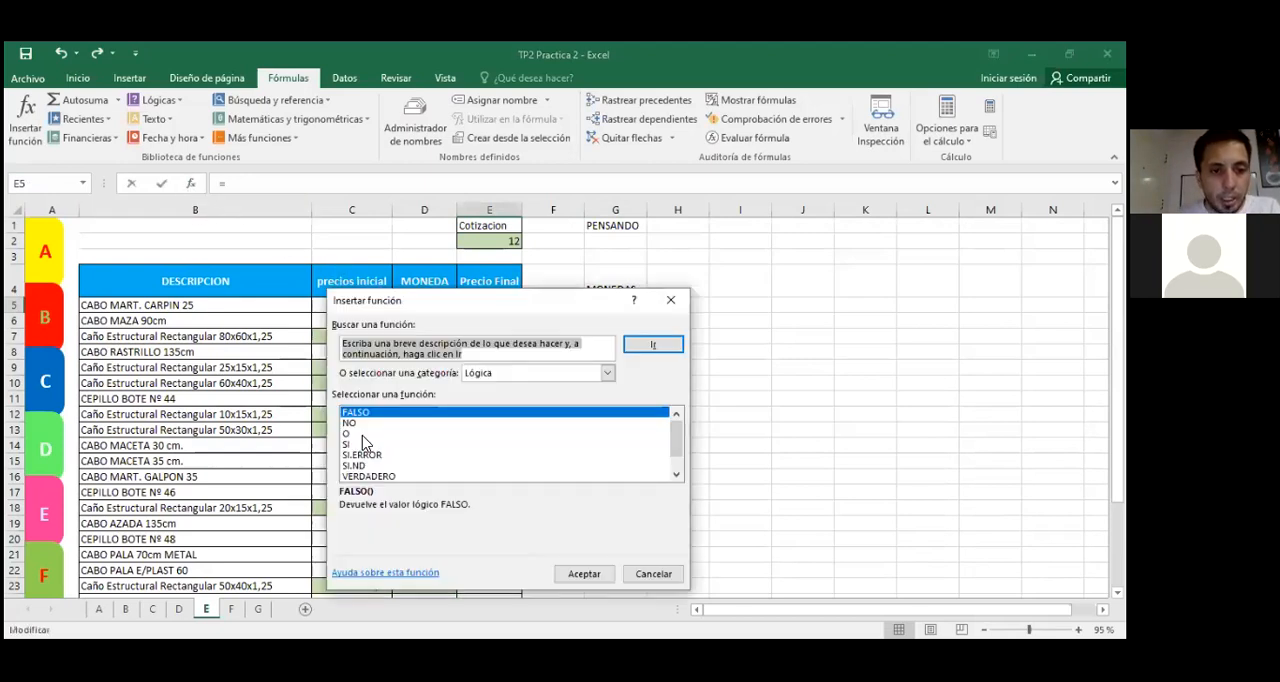
double_click(358, 445)
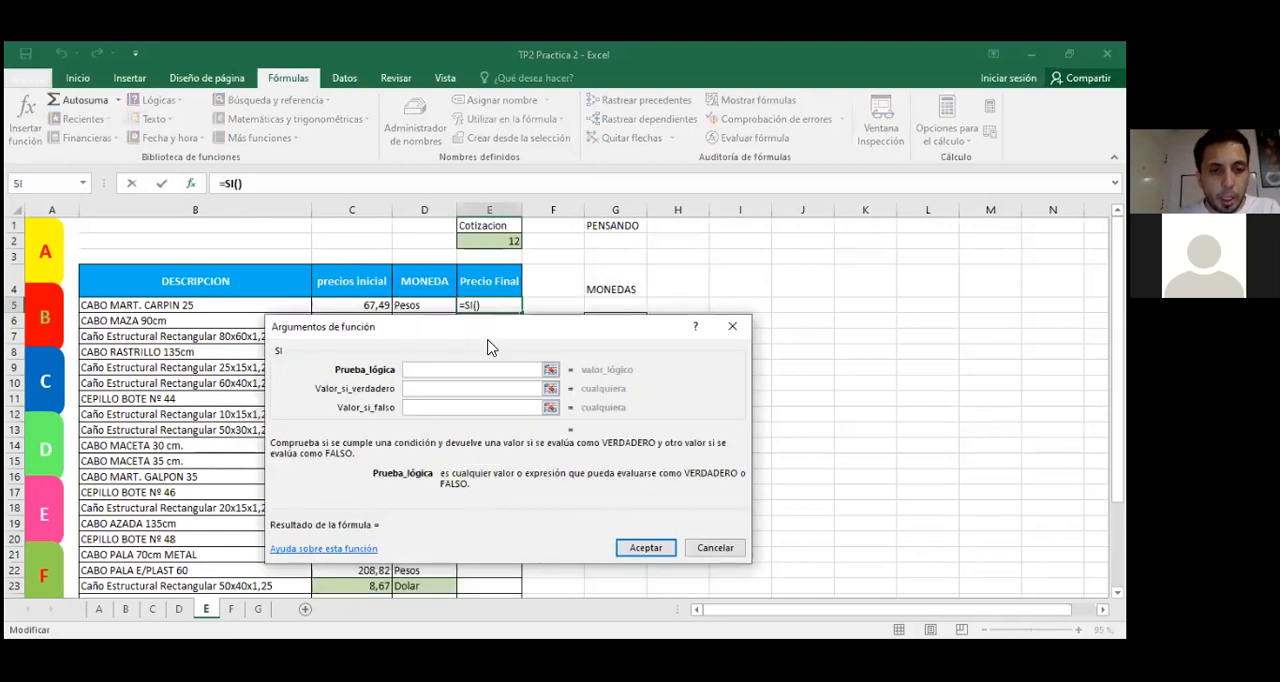
drag(488, 347, 437, 422)
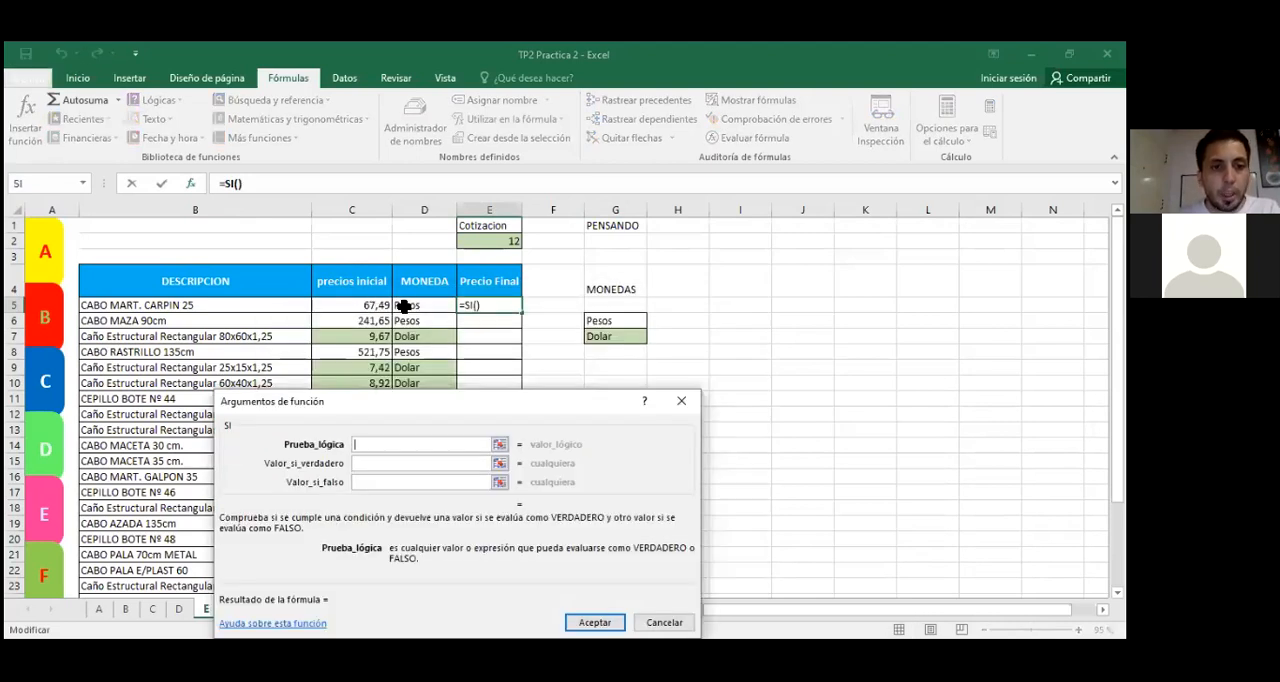
click(685, 405)
Step: Examine the first article's currency in D5, initial price in C5 and the Cotizacion value in E2 to plan the condition
click(415, 301)
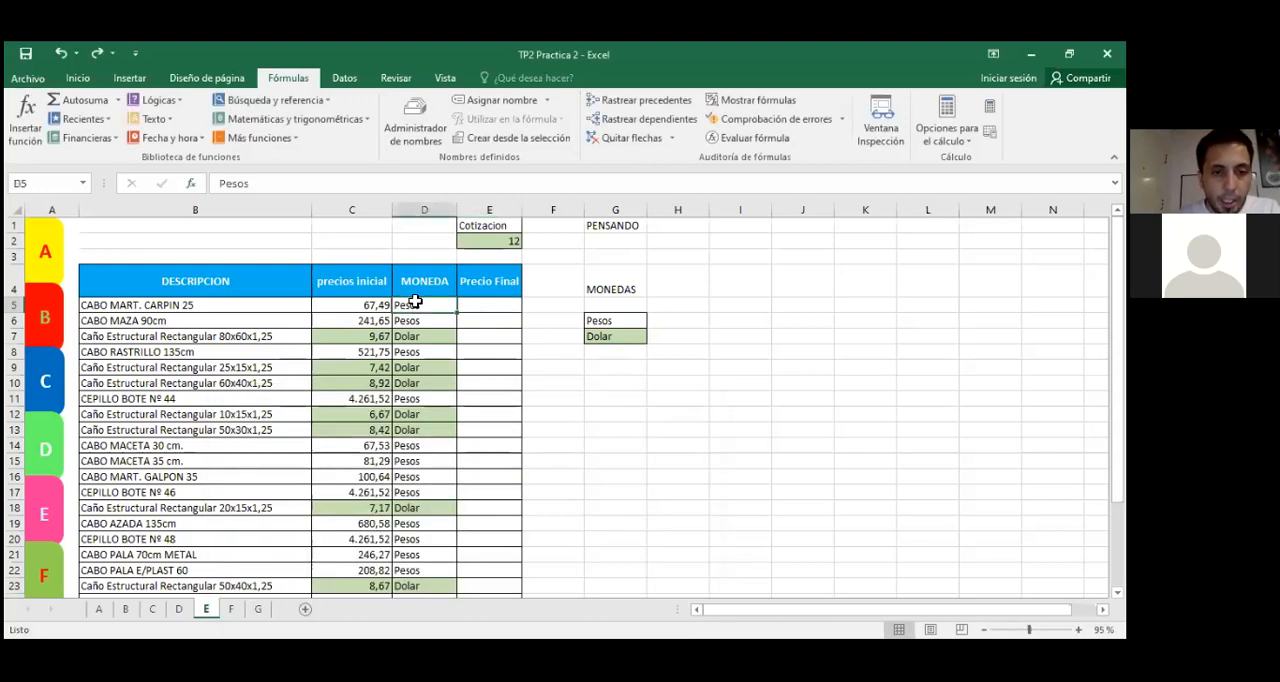
click(351, 301)
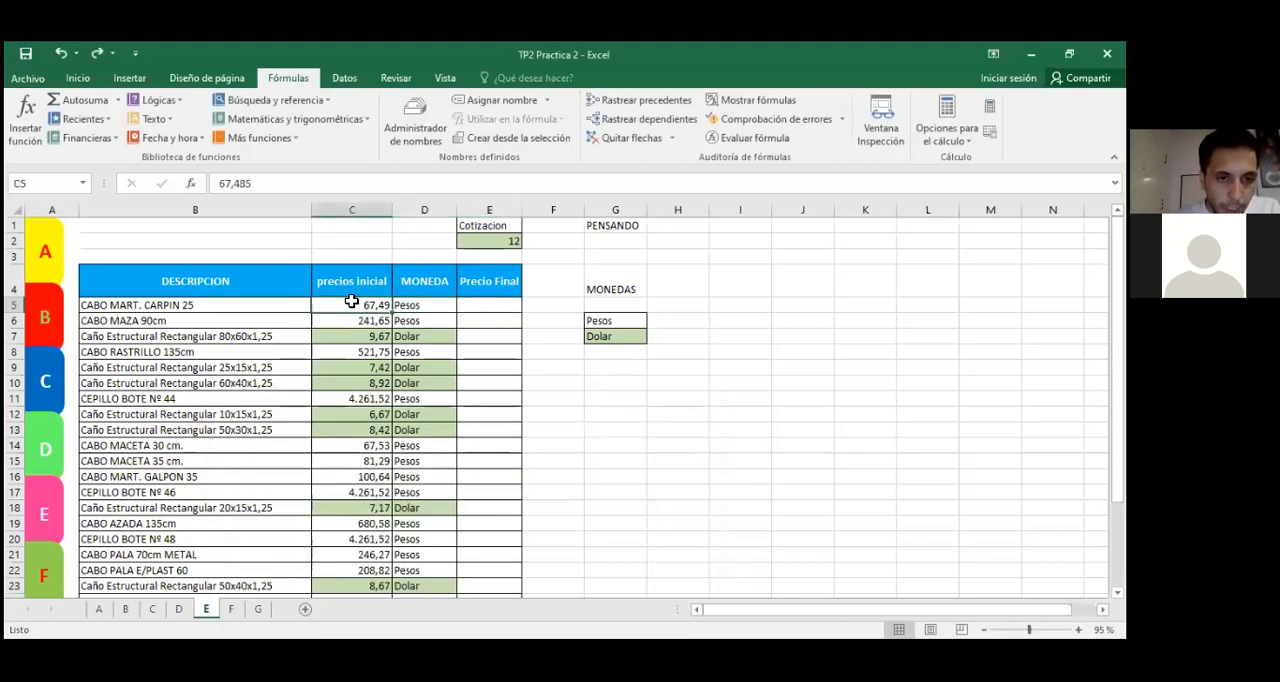
click(505, 245)
click(417, 303)
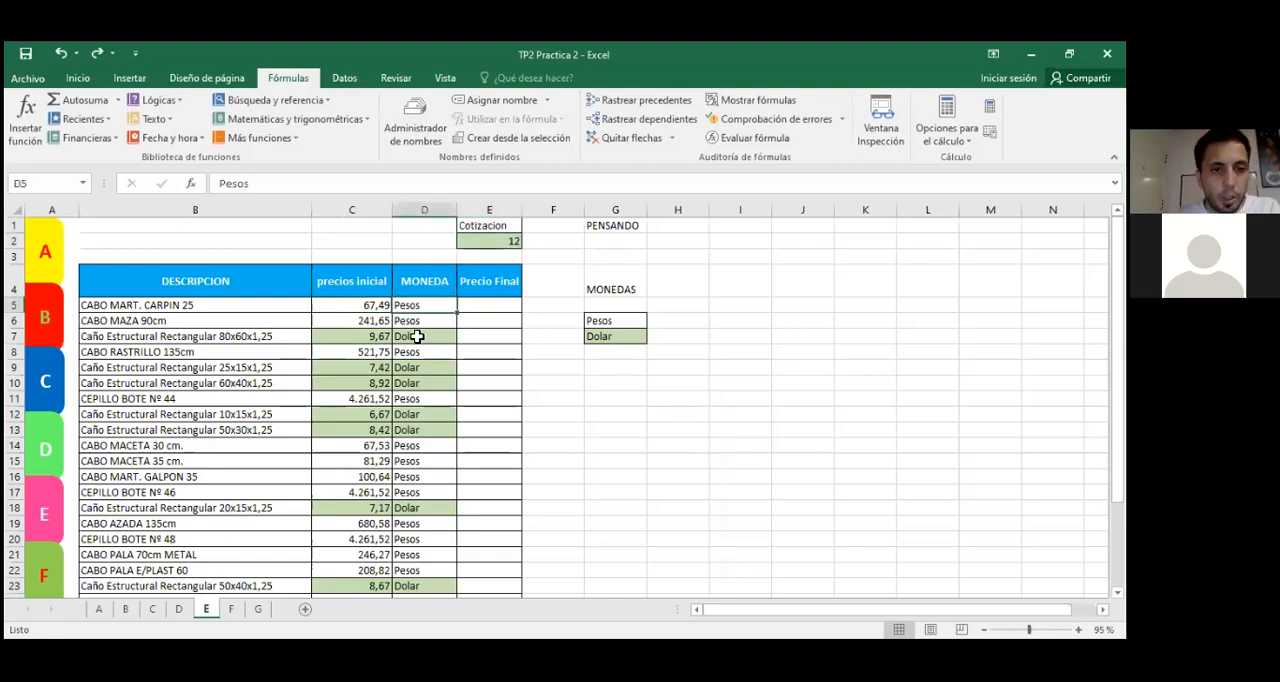
click(364, 304)
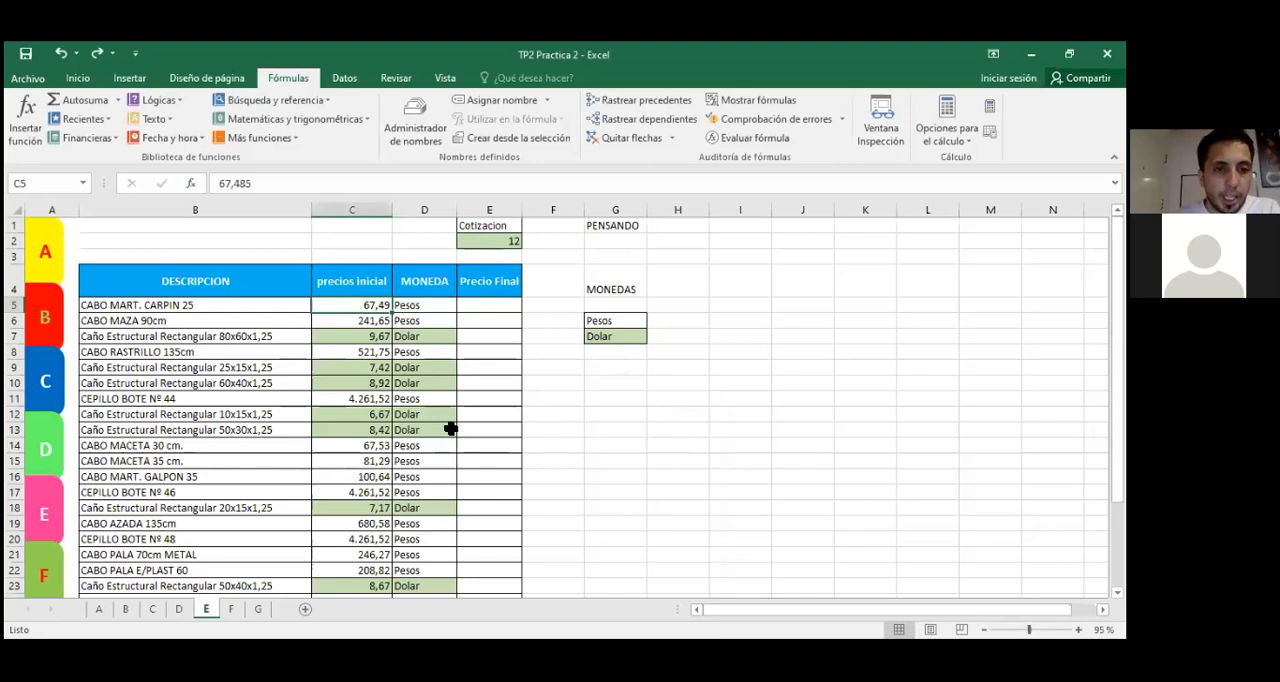
click(483, 300)
click(589, 449)
Step: Insert the logical function SI in E5, keeping row 5 and the MONEDAS references visible behind its arguments dialog
click(500, 303)
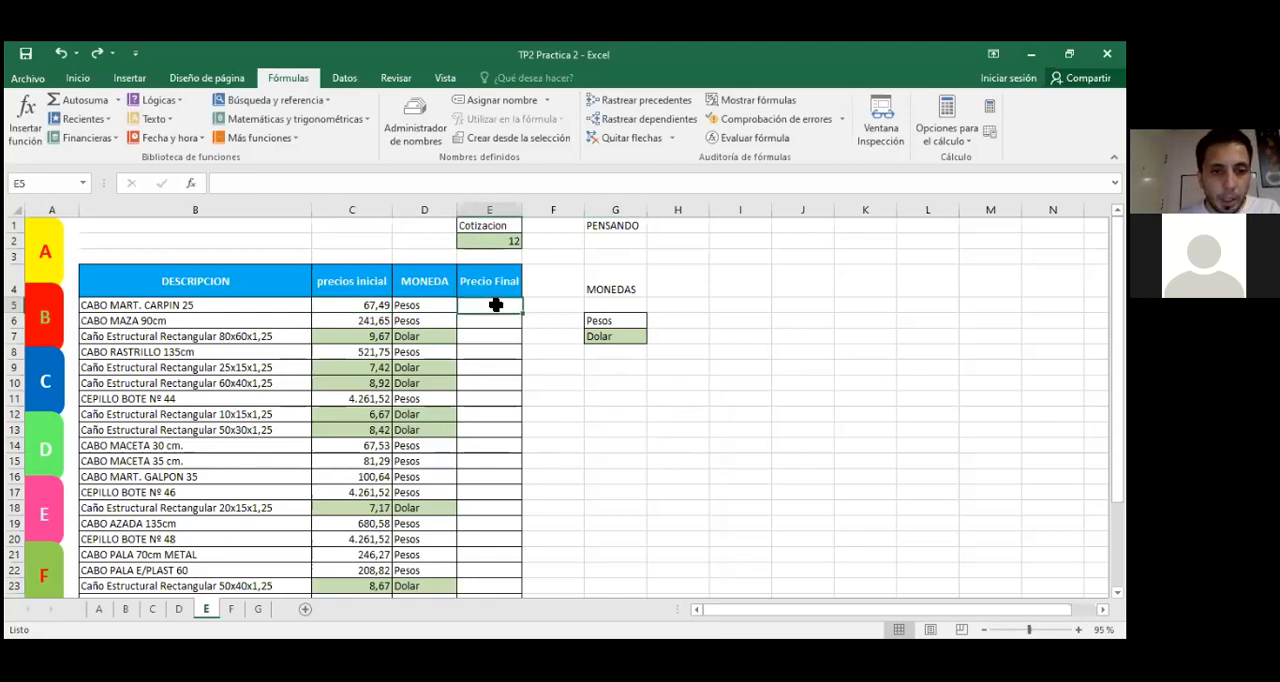
click(195, 185)
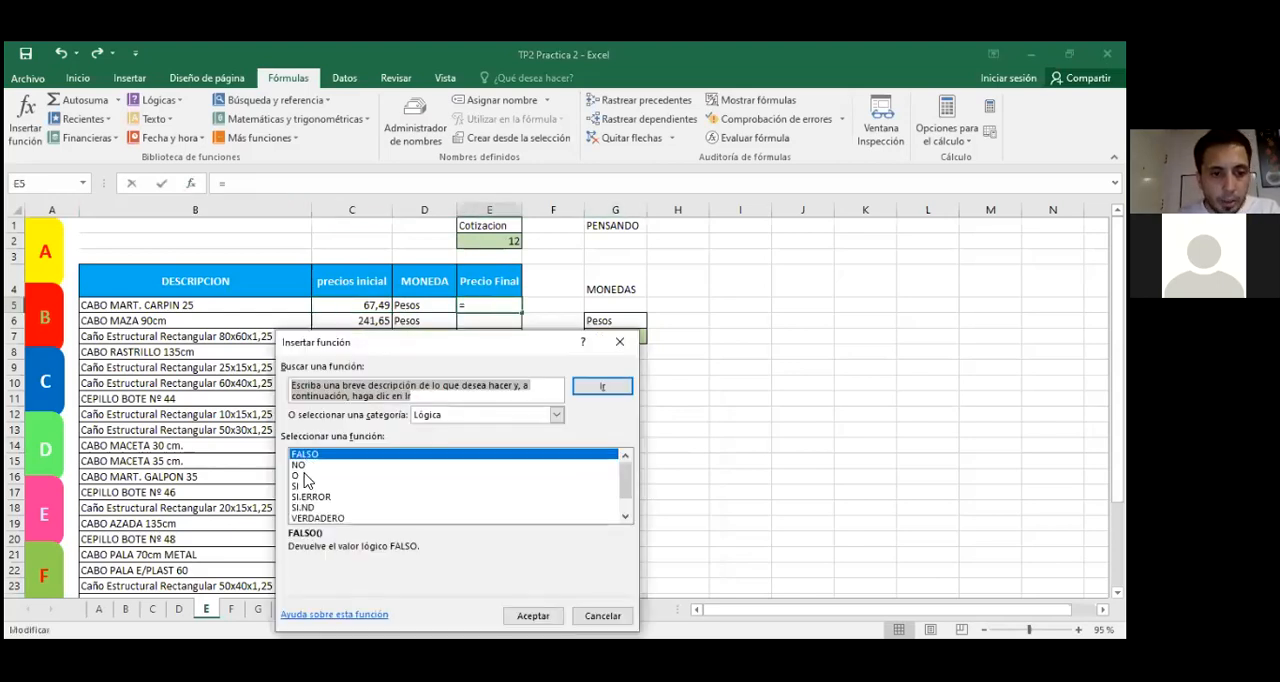
click(300, 486)
key(Return)
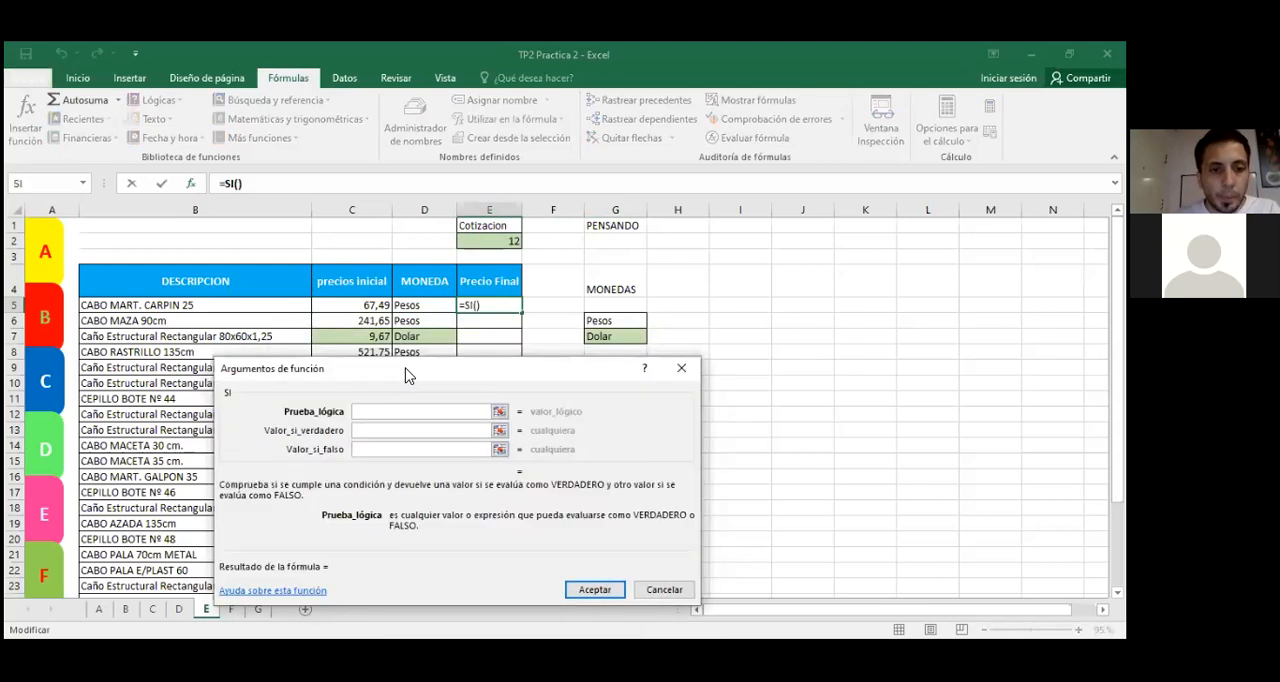
drag(408, 375, 430, 320)
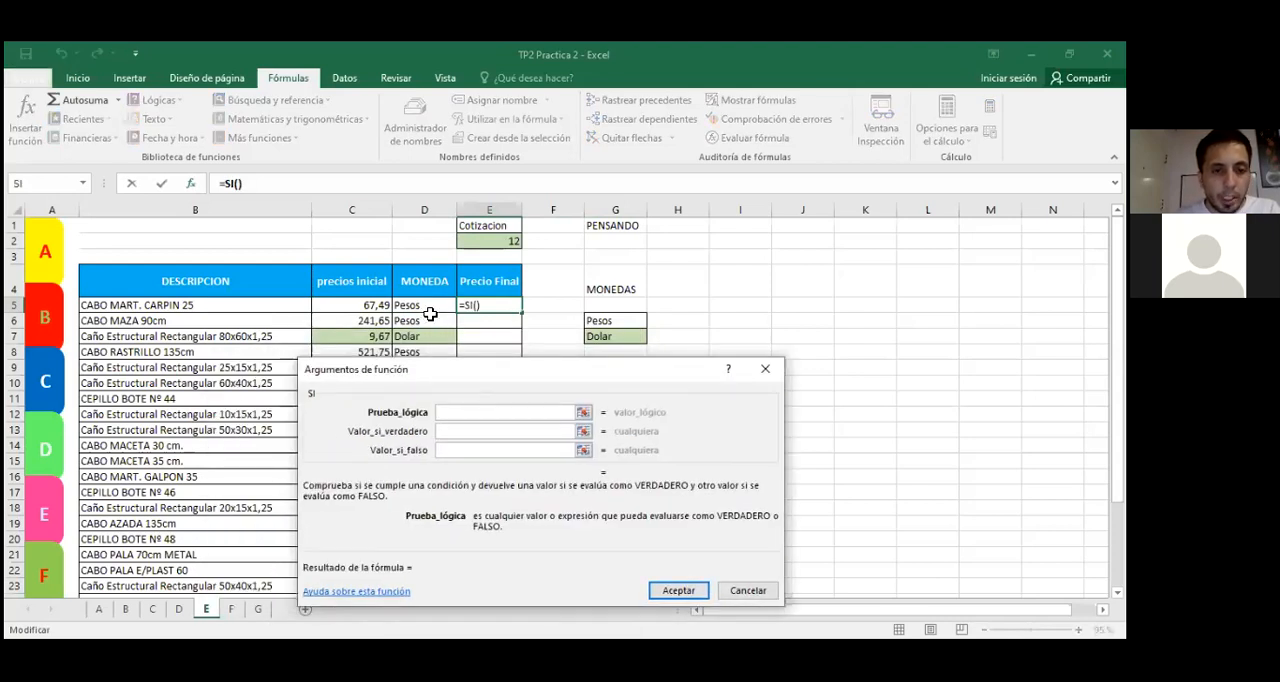
Step: Set the SI function's Prueba_lógica to D5=G6 and its Valor_si_verdadero to C5
click(426, 306)
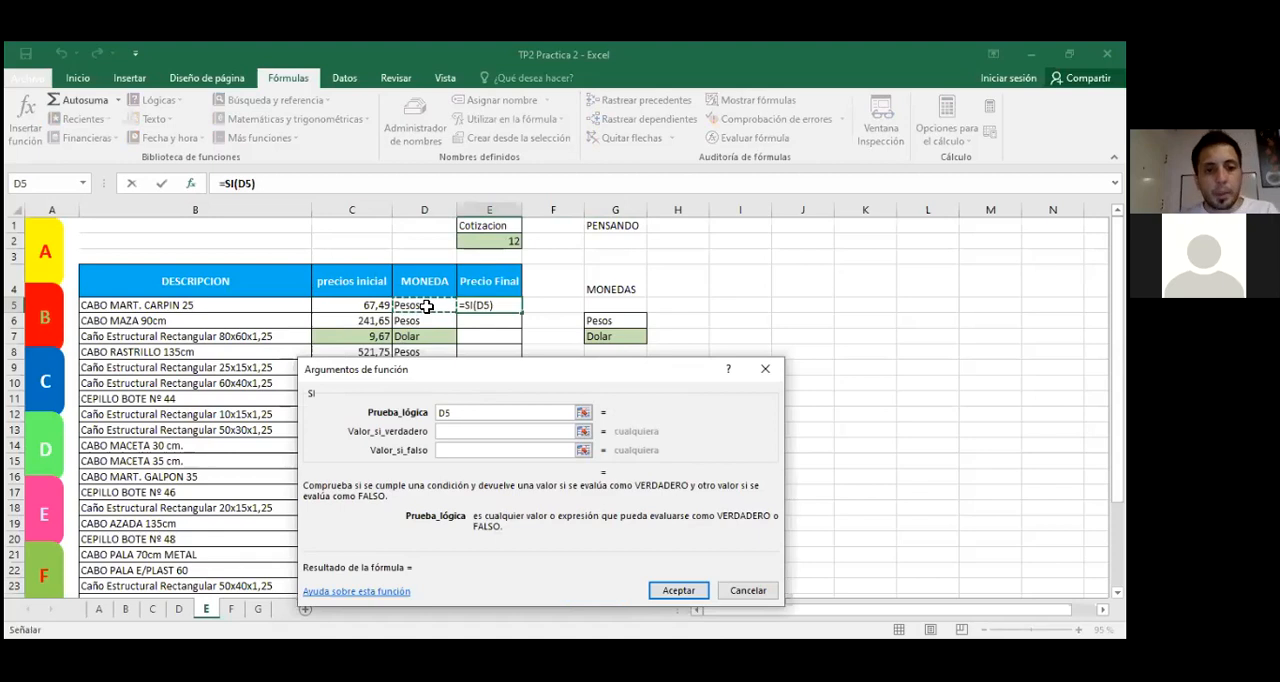
click(547, 412)
text(=)
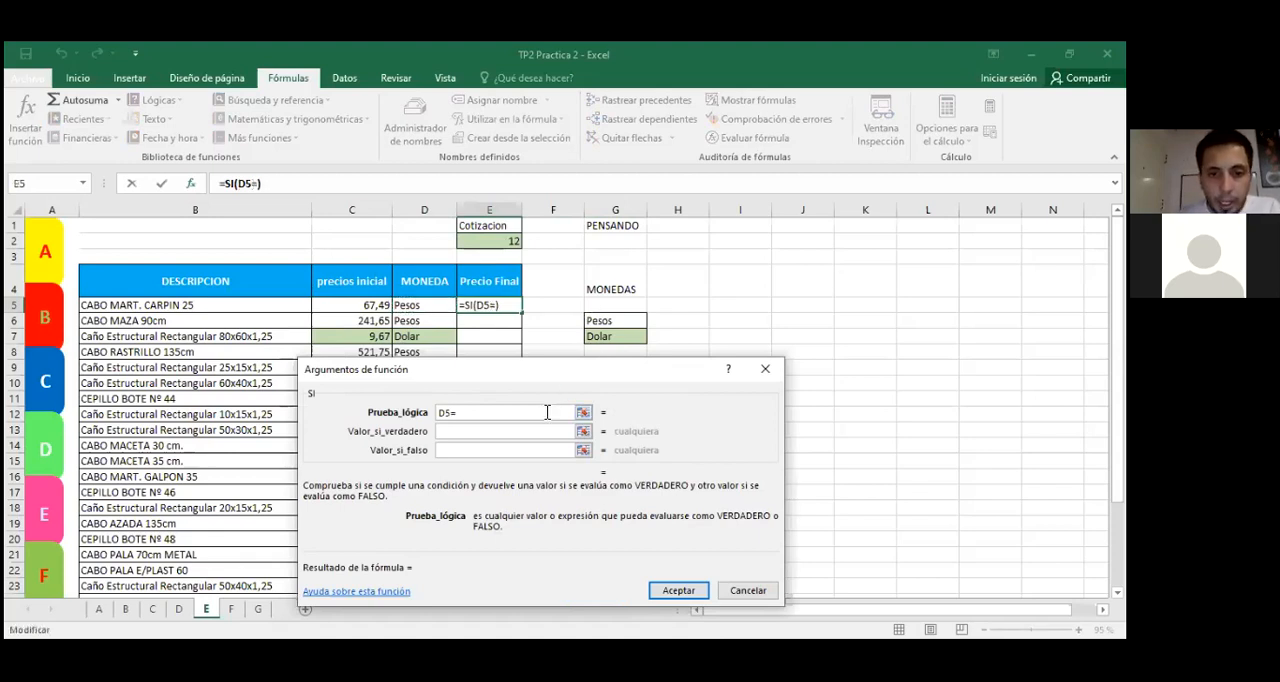
click(615, 320)
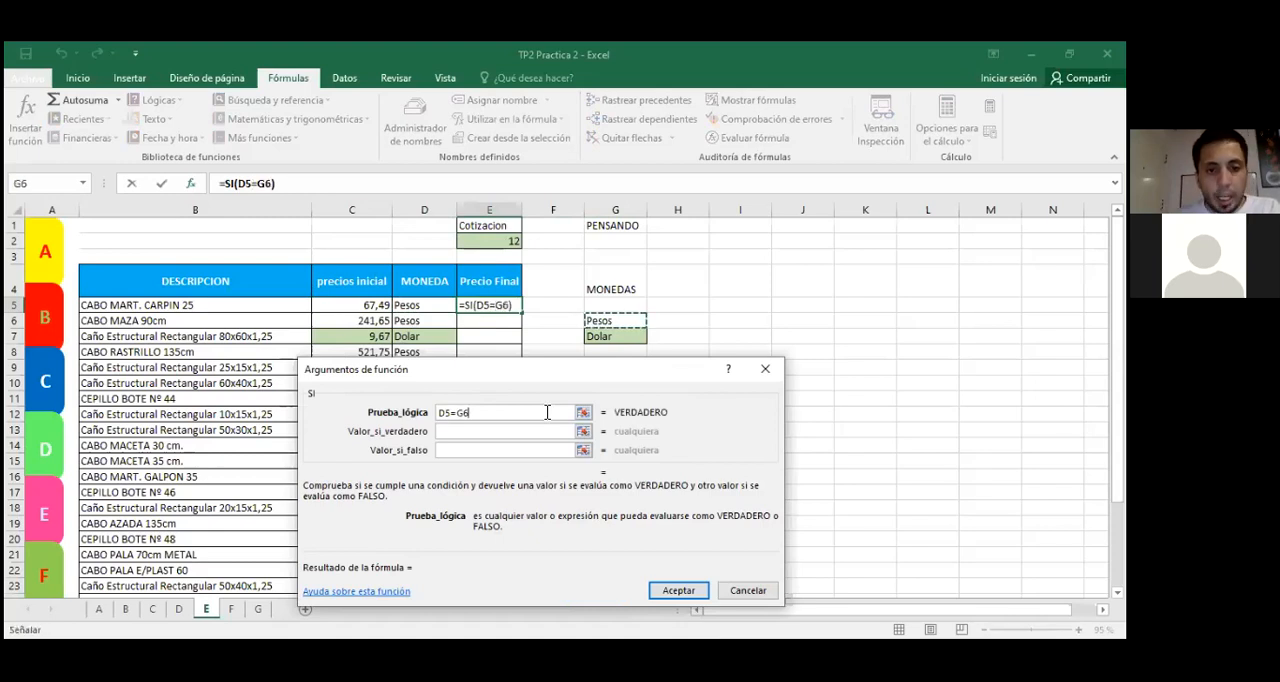
click(498, 430)
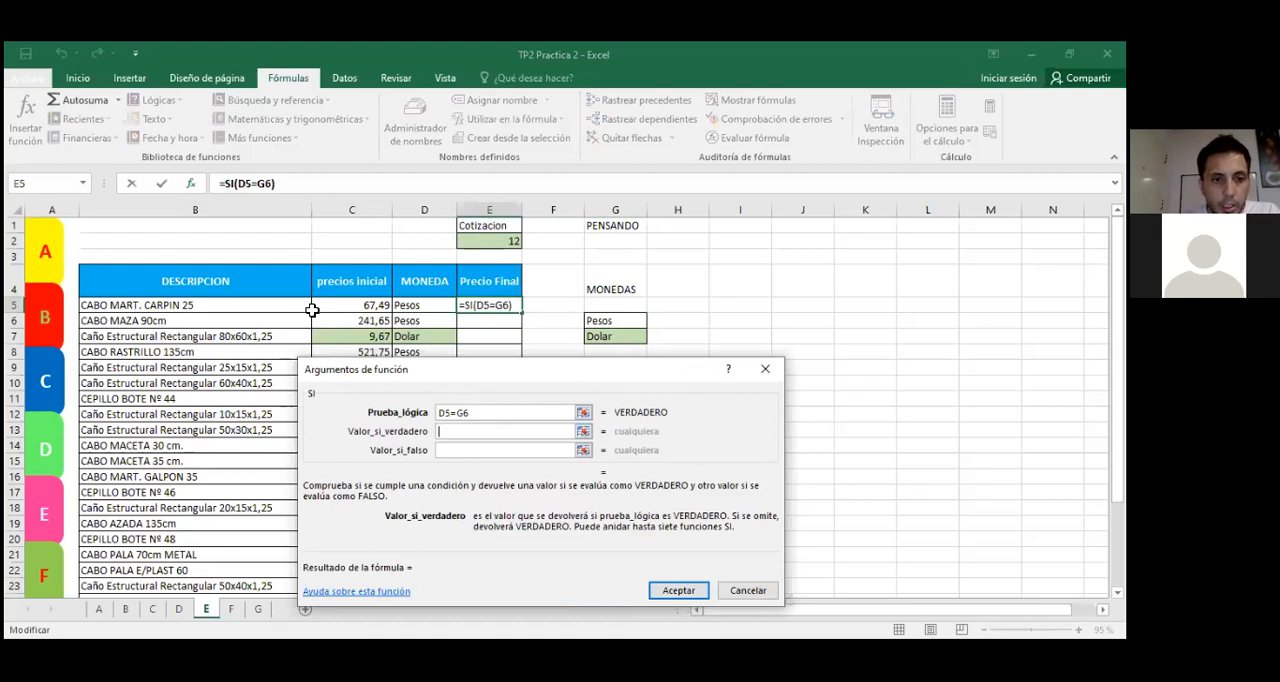
click(342, 305)
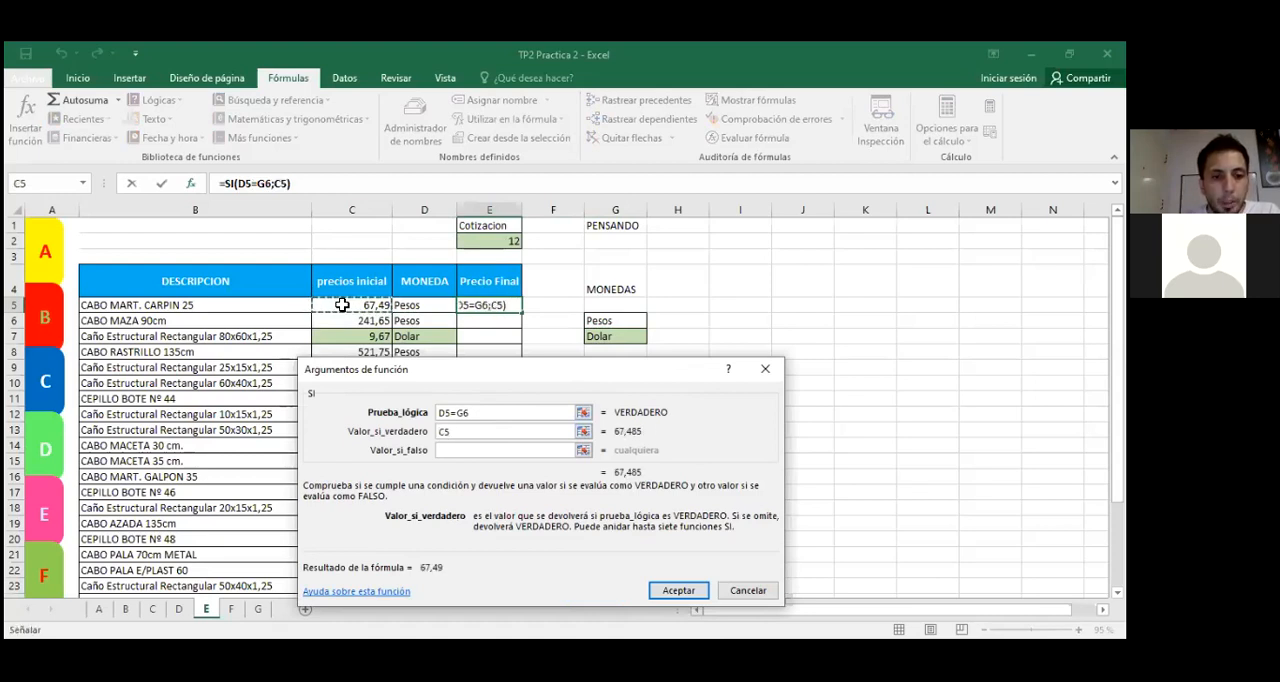
Step: Set the SI function's Valor_si_falso to C5*E2, multiplying the initial price by the Cotizacion
click(464, 451)
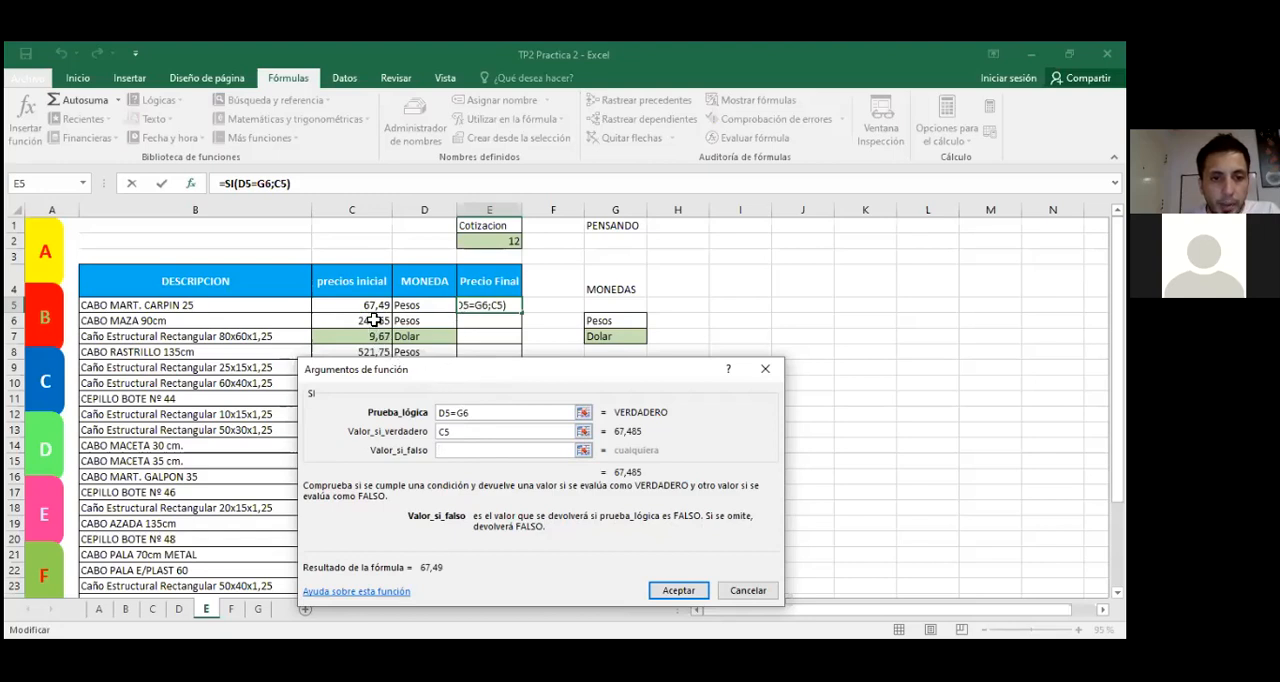
click(370, 308)
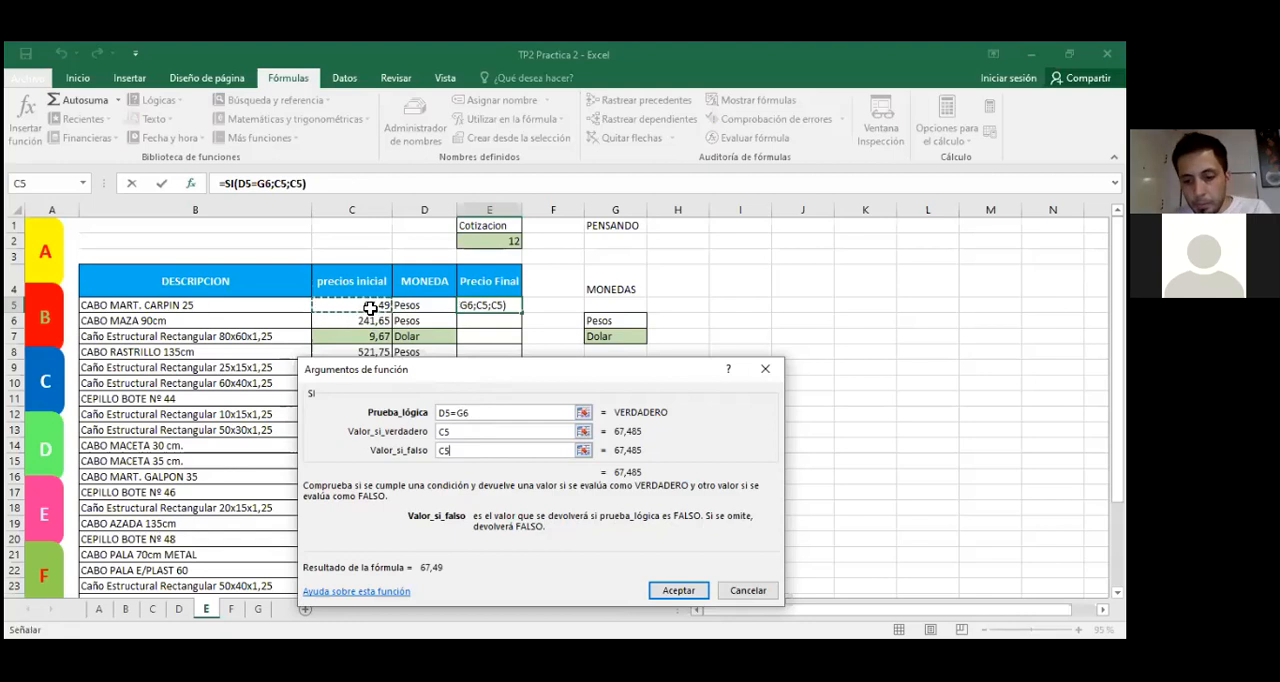
click(477, 237)
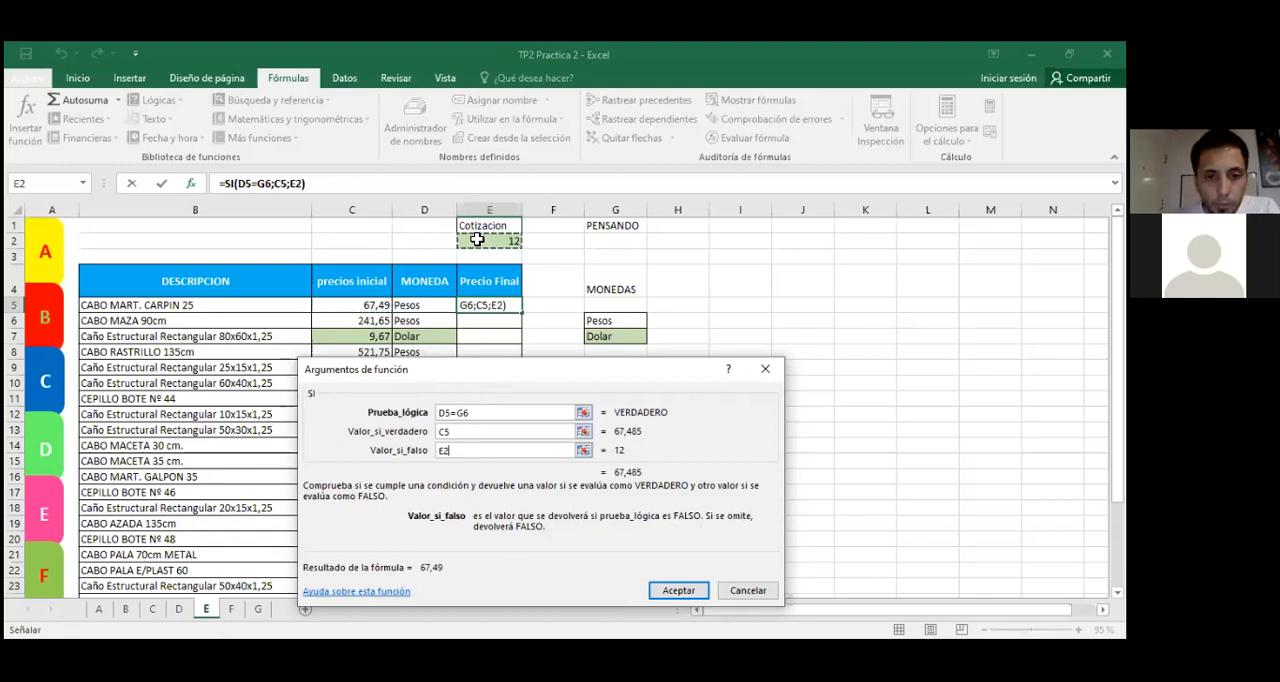
click(441, 452)
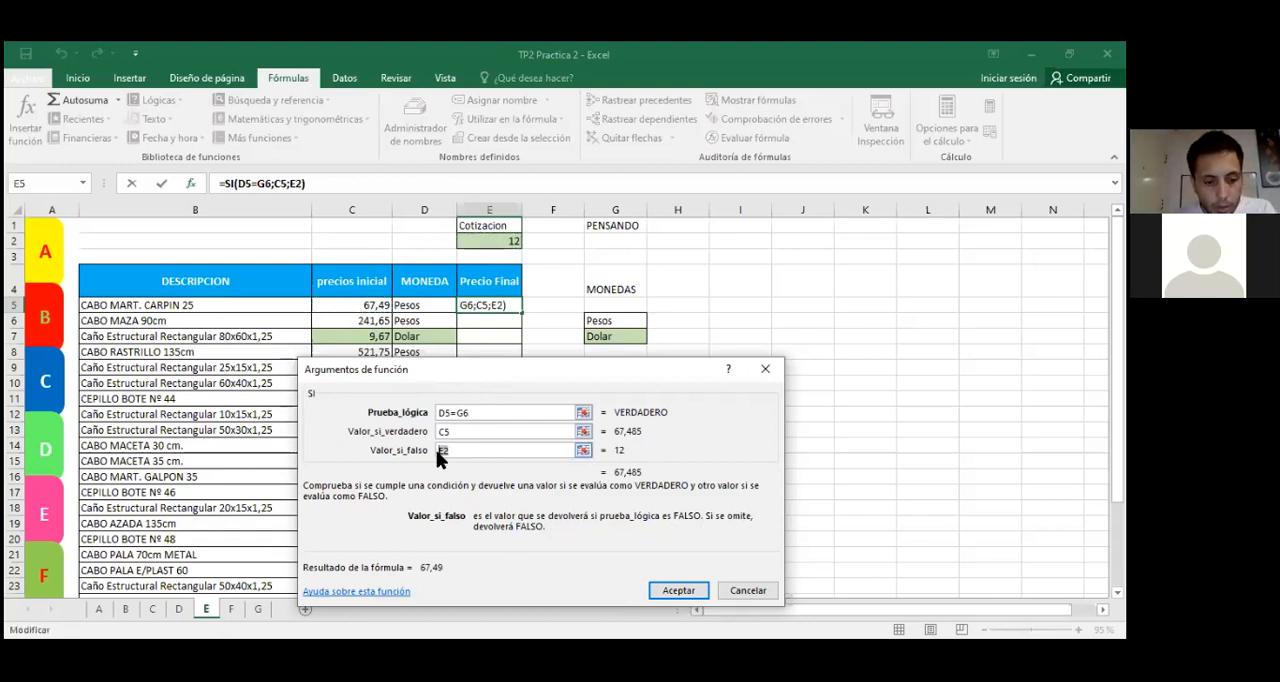
click(367, 308)
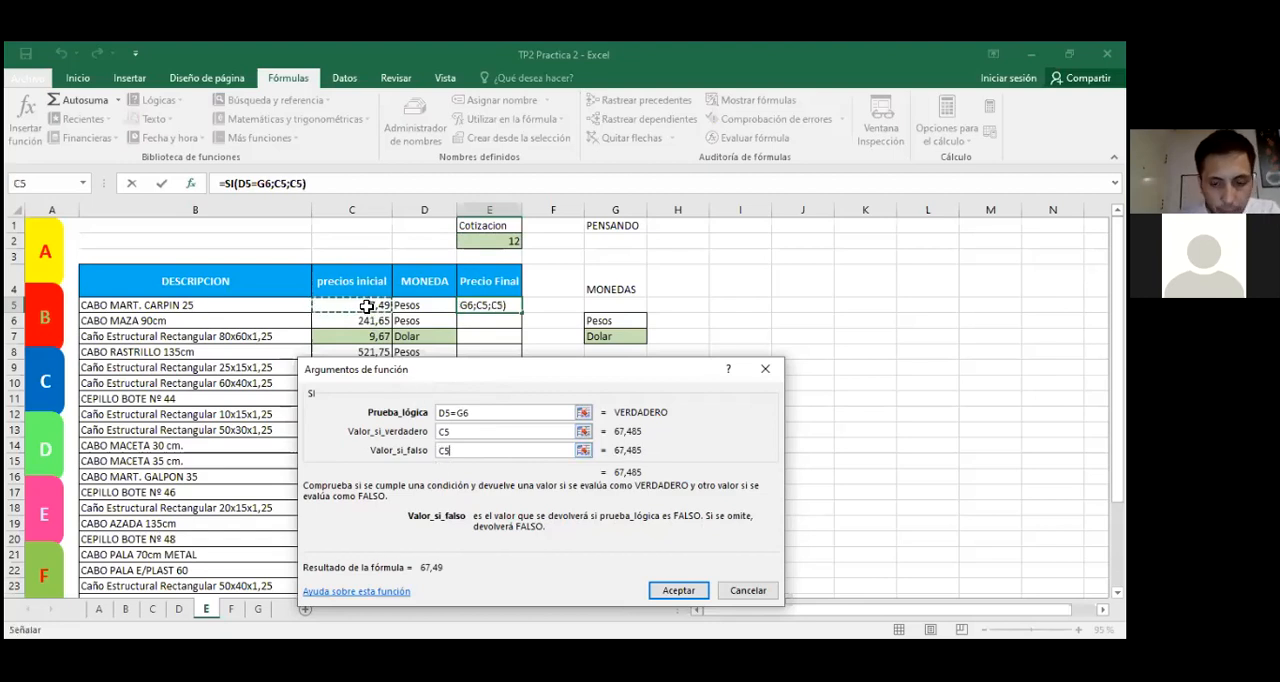
text(*)
click(505, 244)
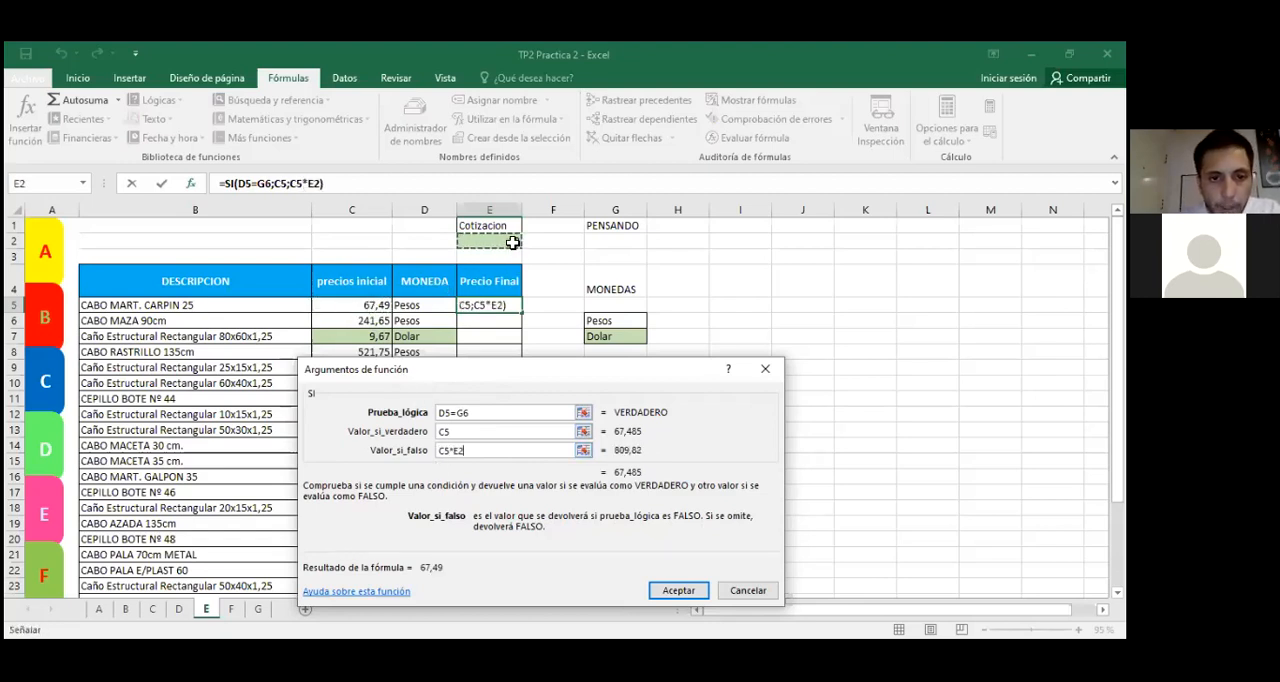
Step: Confirm the SI formula in E5 and compare its result with the first article's currency and initial price
click(677, 590)
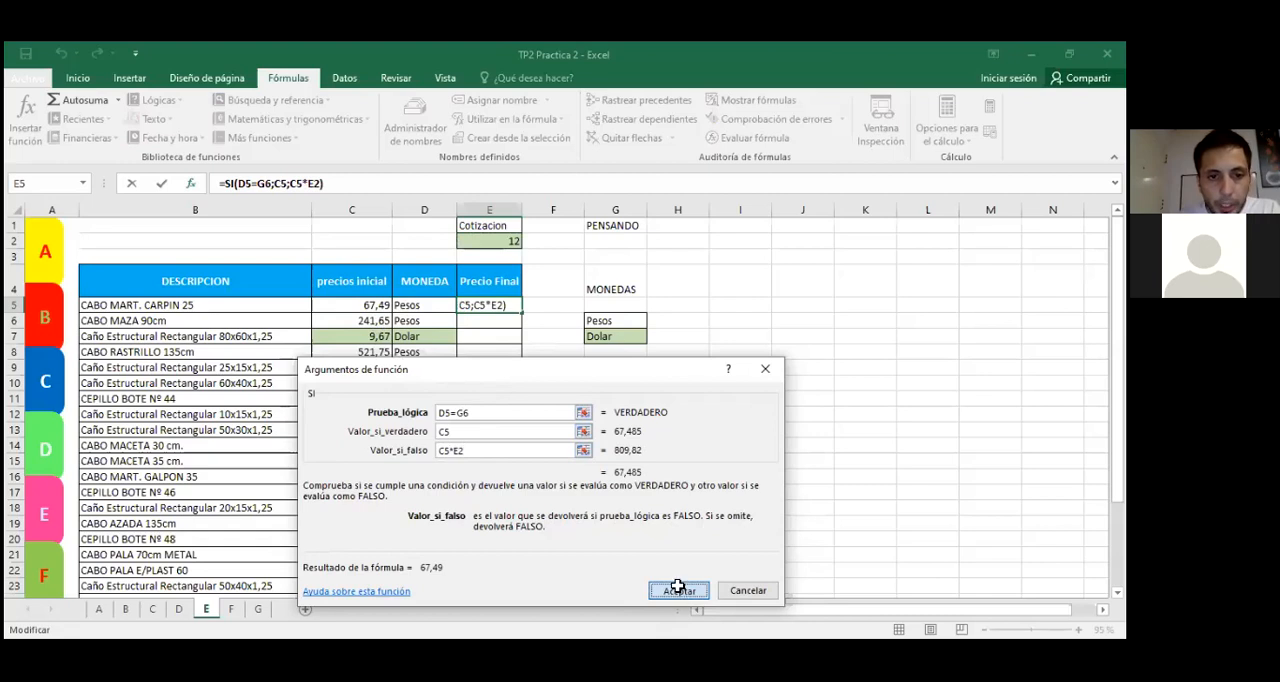
click(607, 492)
click(475, 311)
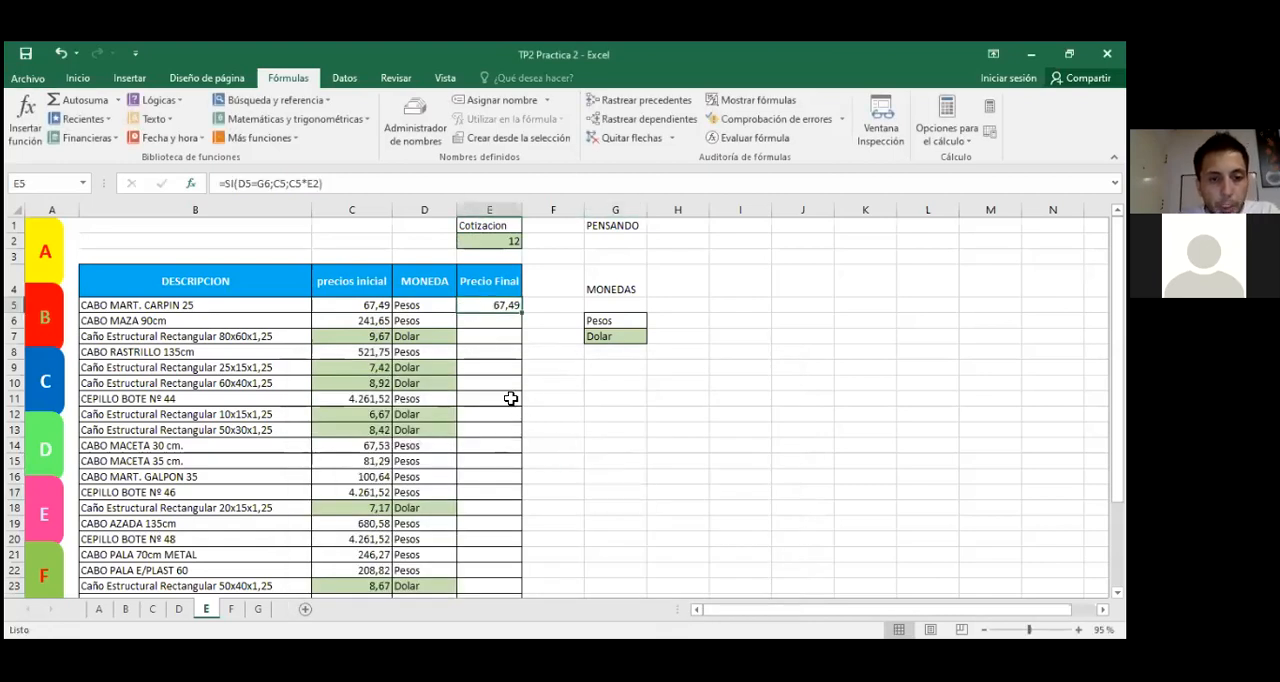
click(408, 304)
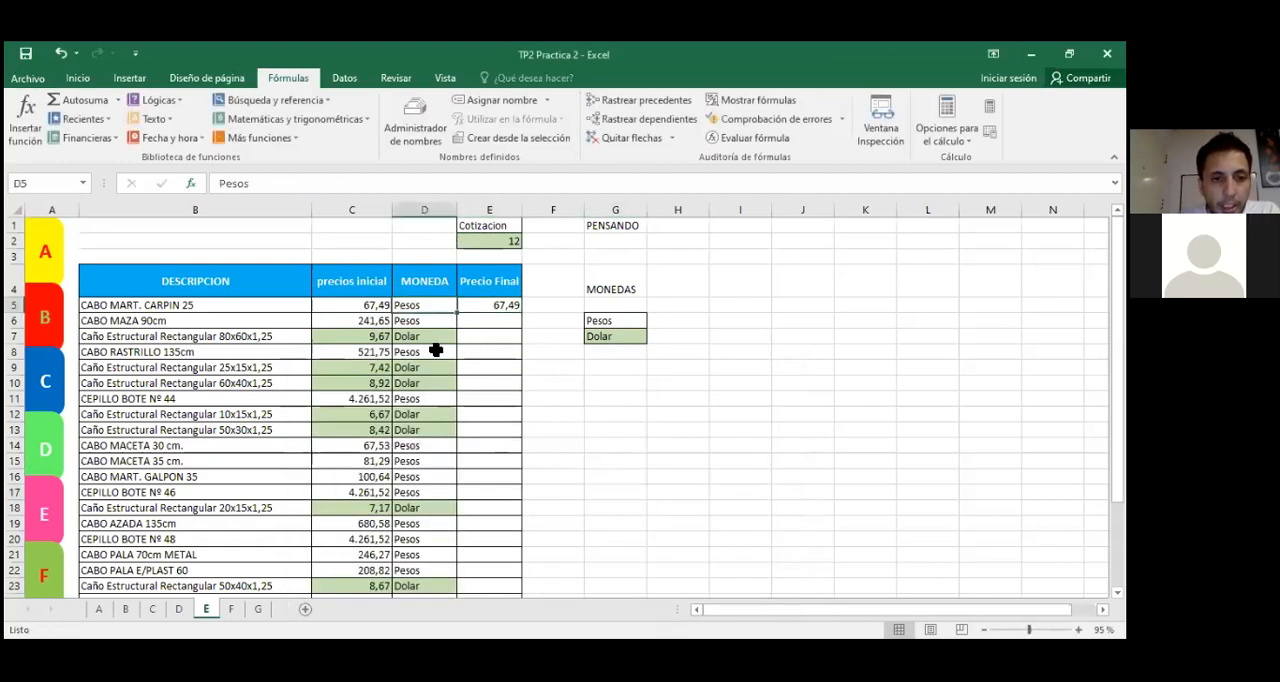
click(355, 304)
click(440, 304)
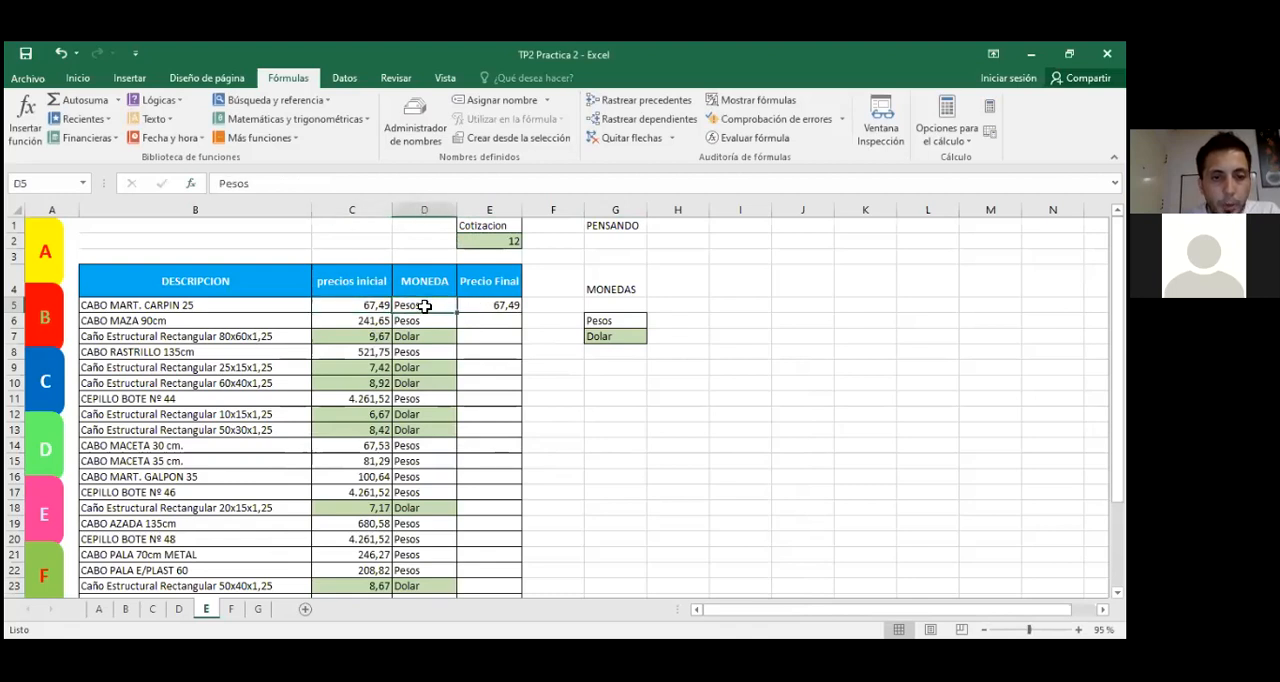
Step: Test the formula by copying the Dolar currency from D7 into D5, checking the result against C5 and the Cotizacion in E2
click(405, 337)
key(ctrl+c)
key(Up)
key(Up)
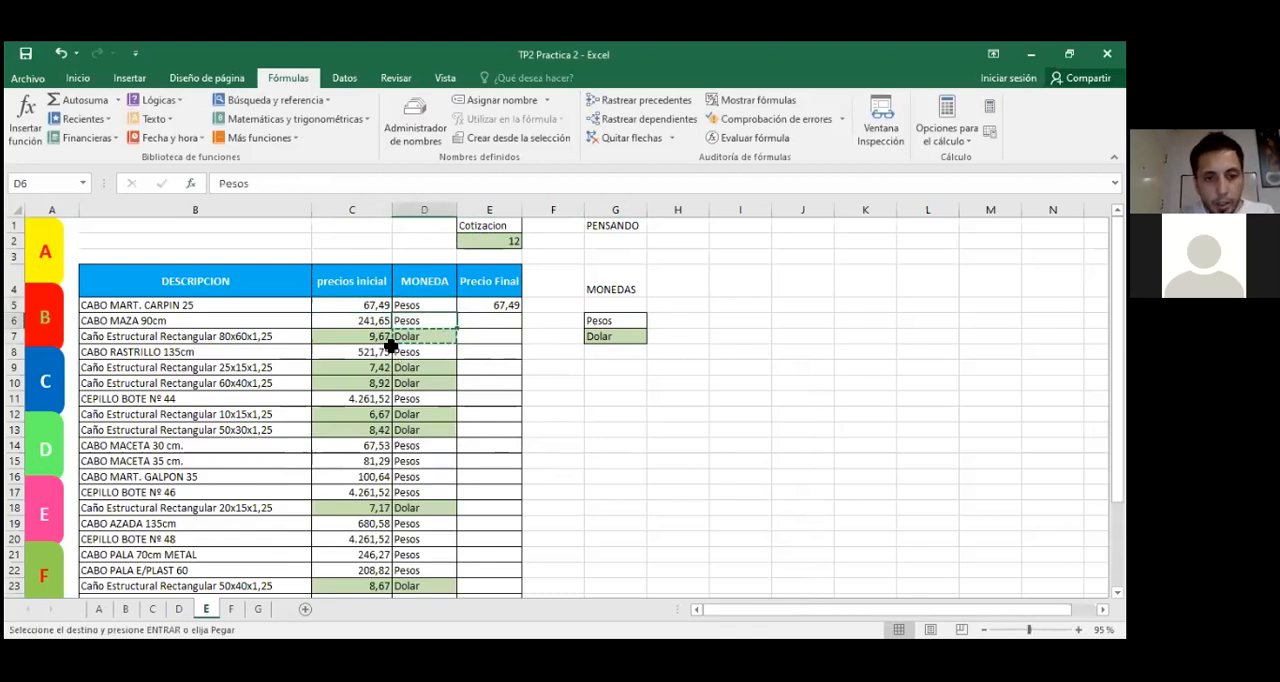
key(ctrl+v)
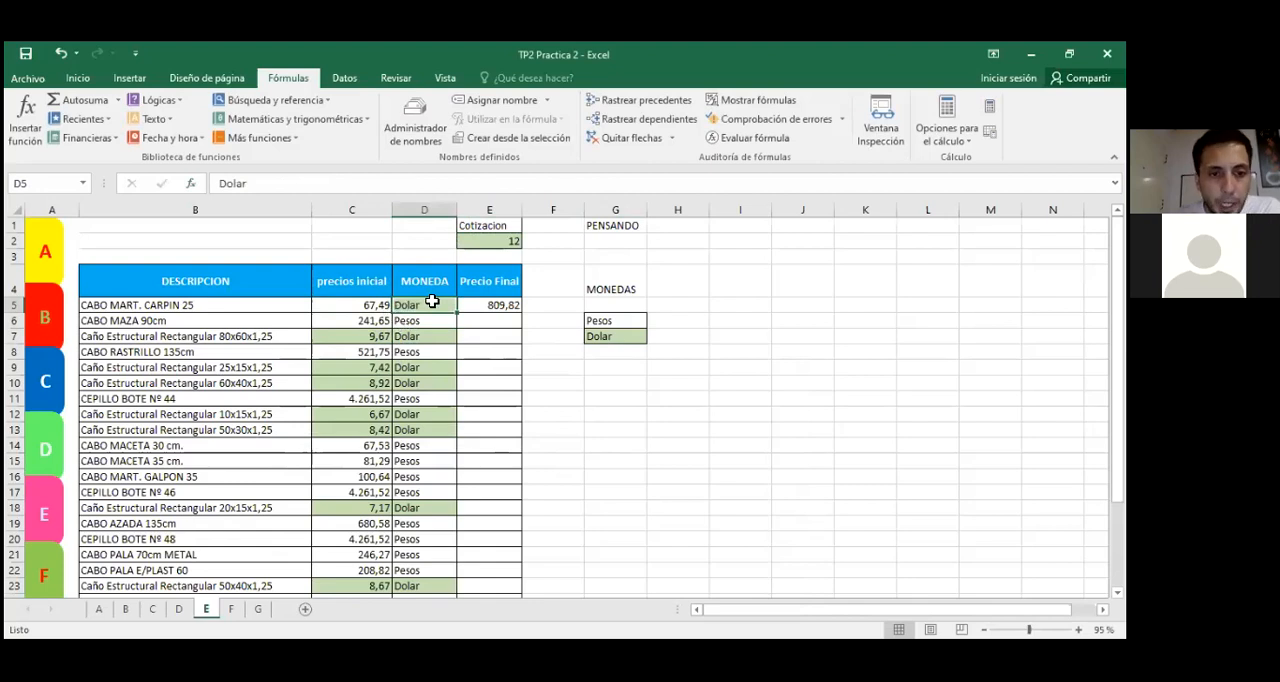
click(375, 305)
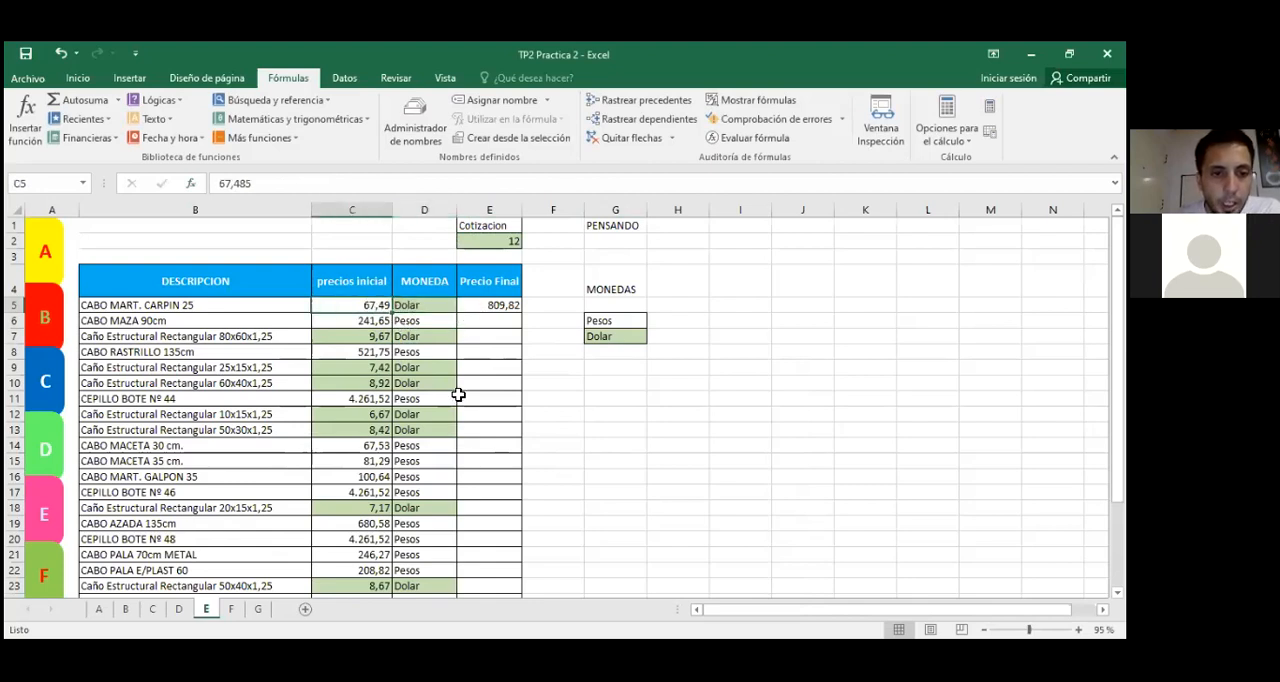
click(484, 244)
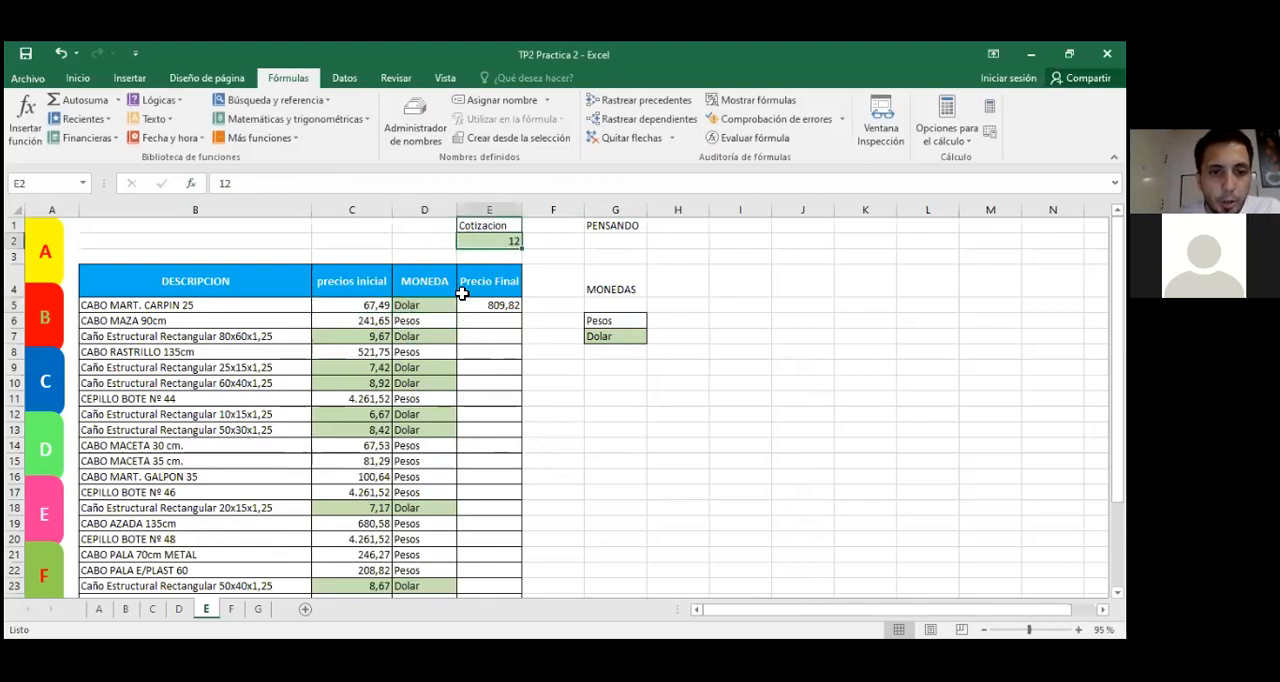
click(428, 305)
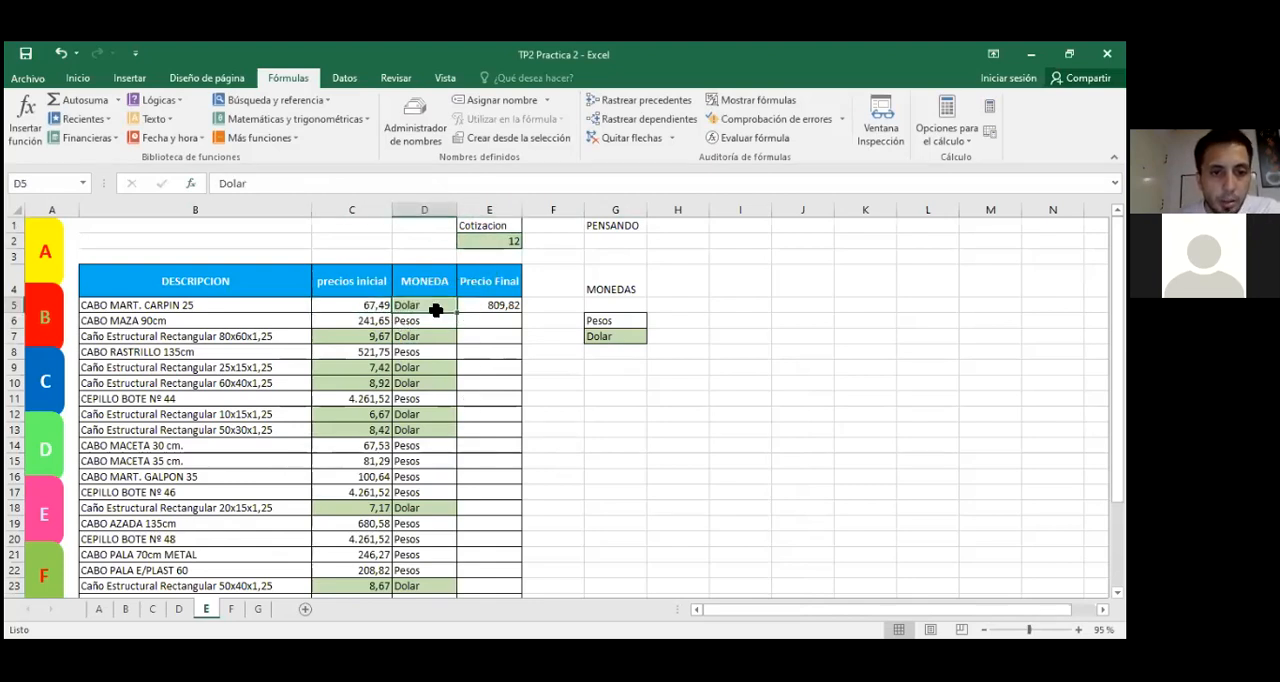
Step: Undo the currency change in D5 and review E5's formula against the first article's currency and initial price
key(ctrl+z)
click(575, 393)
key(Escape)
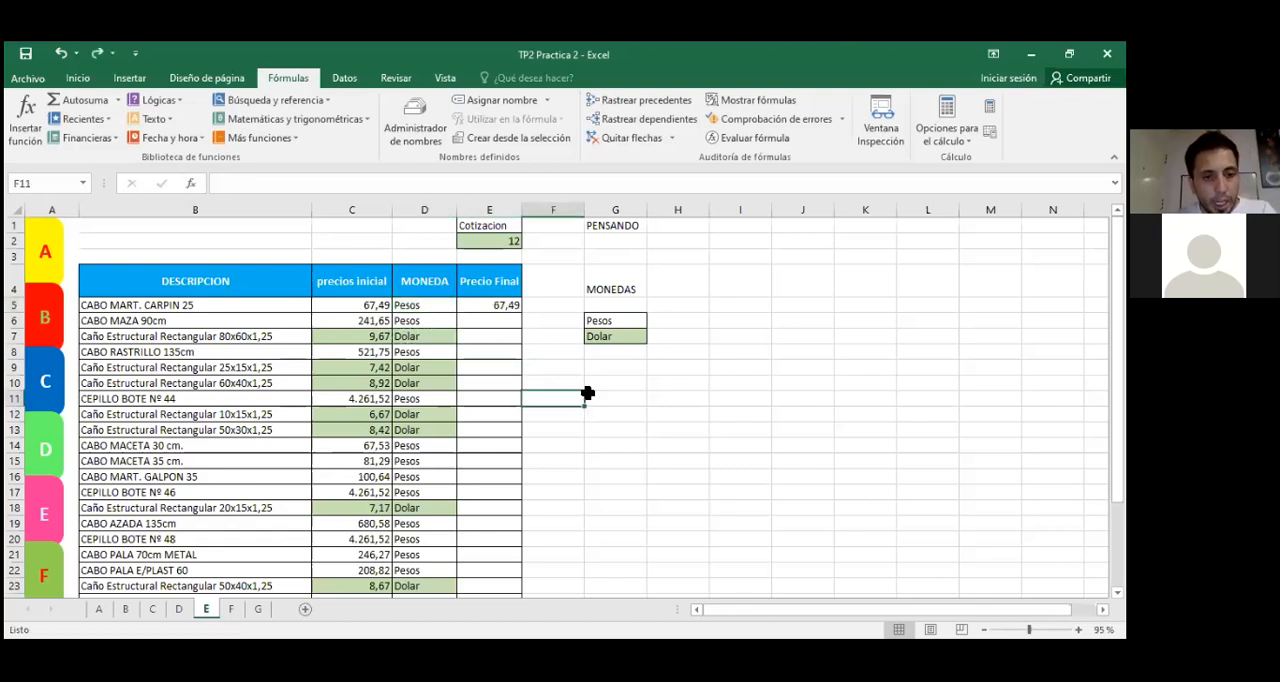
click(484, 307)
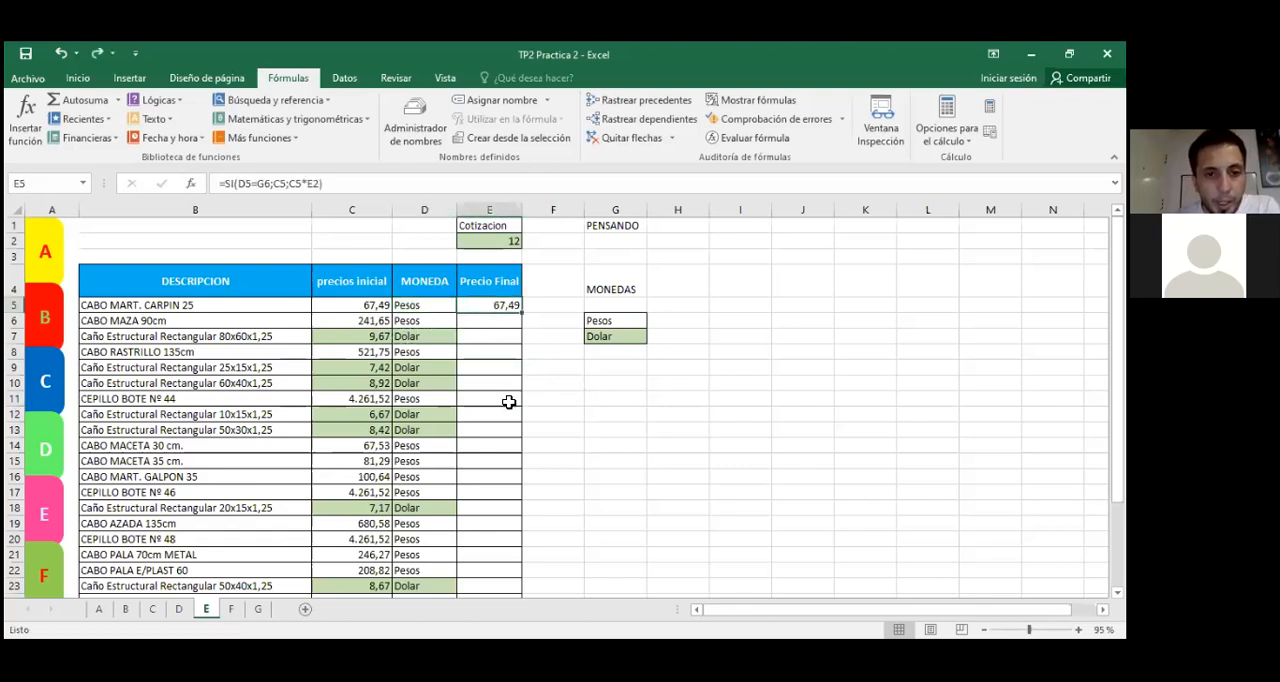
click(404, 306)
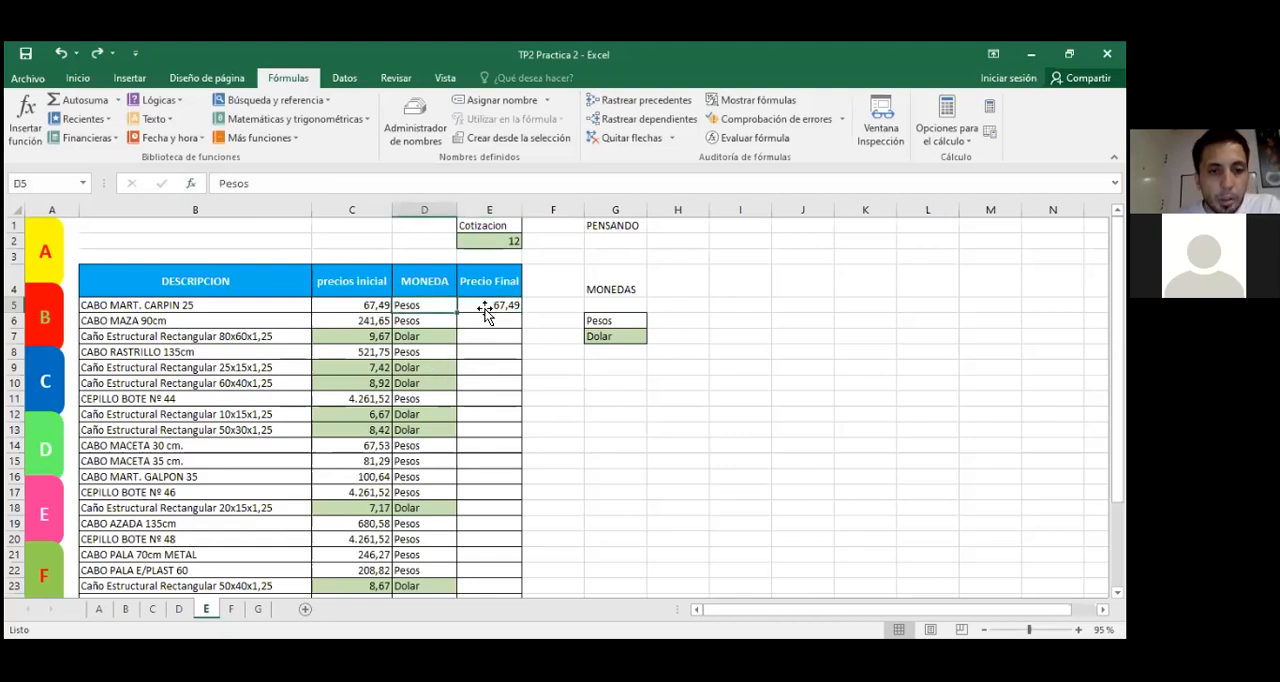
click(364, 302)
click(418, 306)
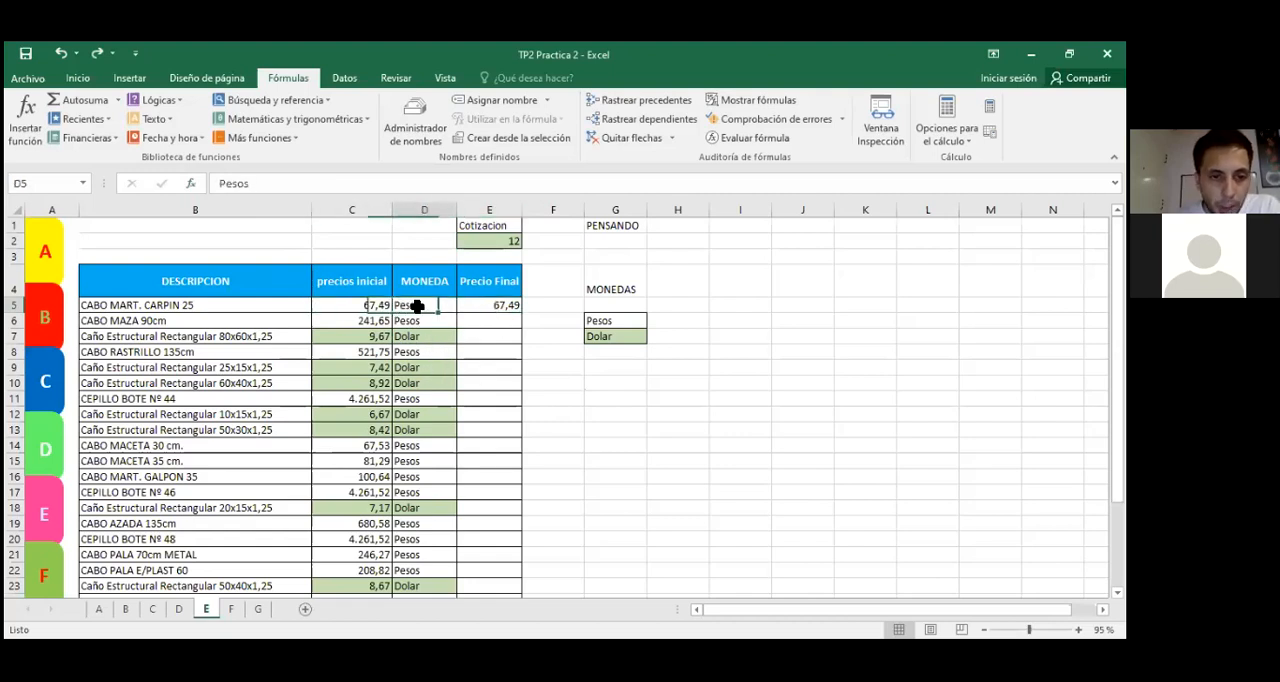
click(352, 303)
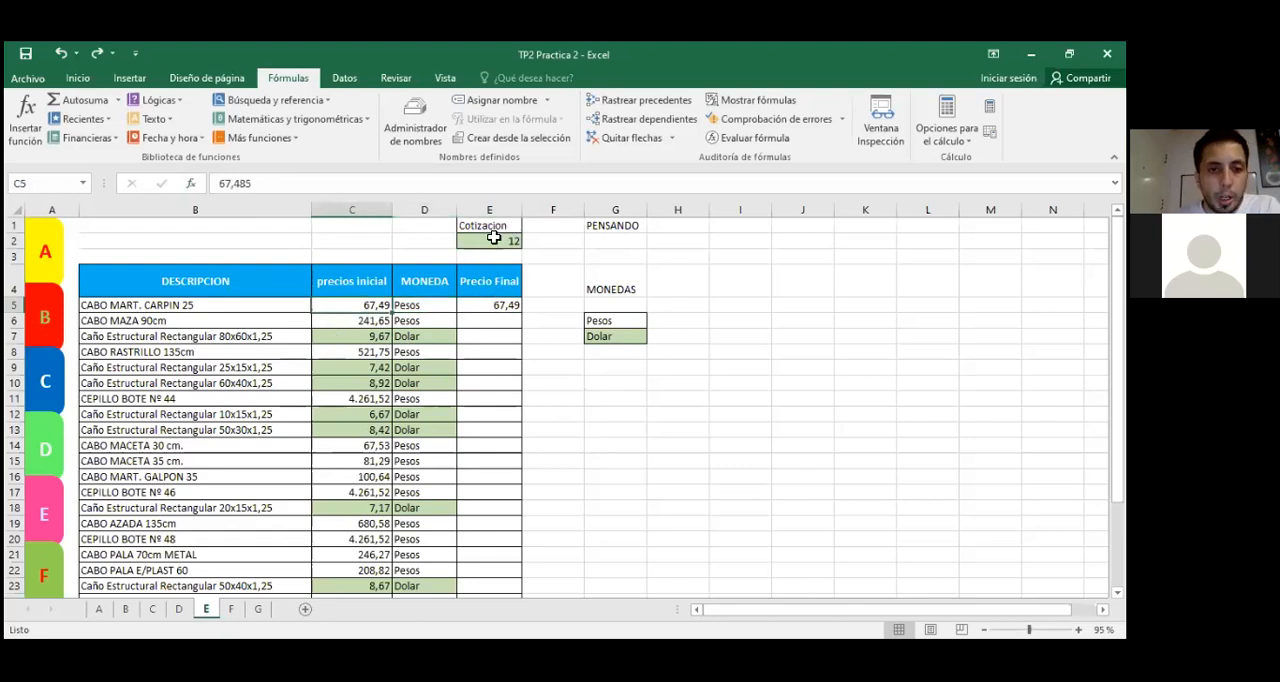
Step: Fill the SI formula from E5 down the Precio Final column for the remaining articles
click(496, 321)
click(494, 303)
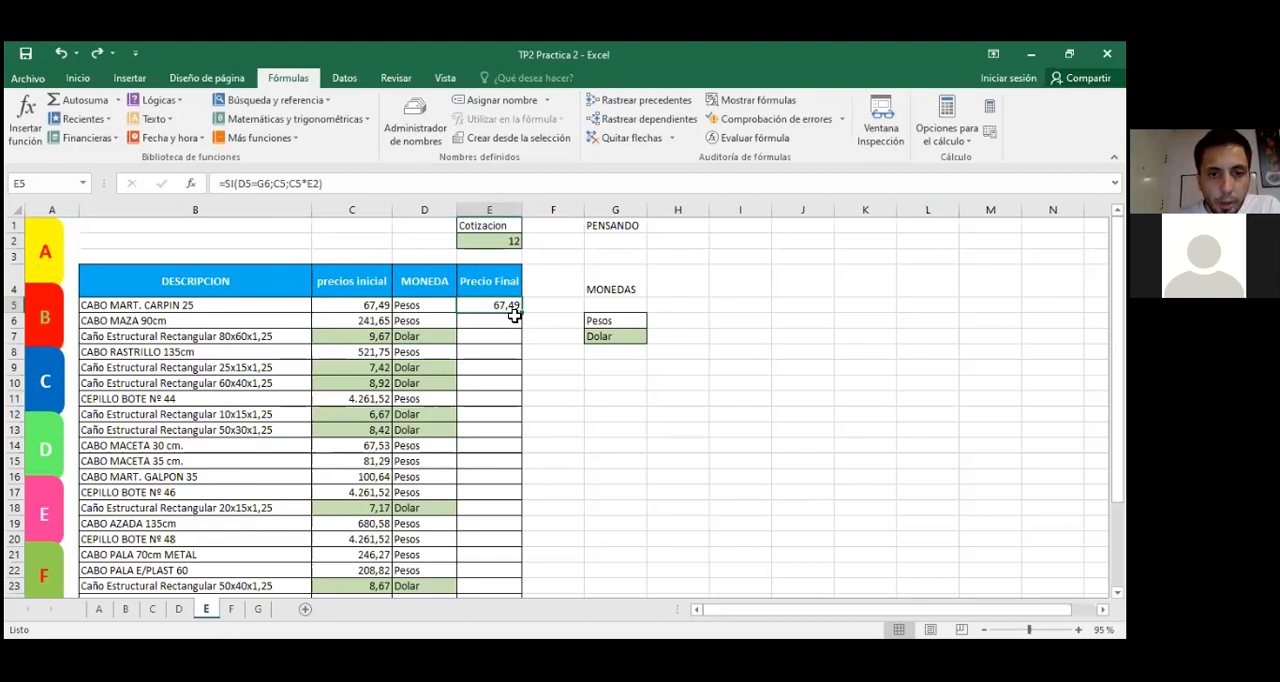
drag(522, 313, 560, 478)
scroll(564, 470, up, 3)
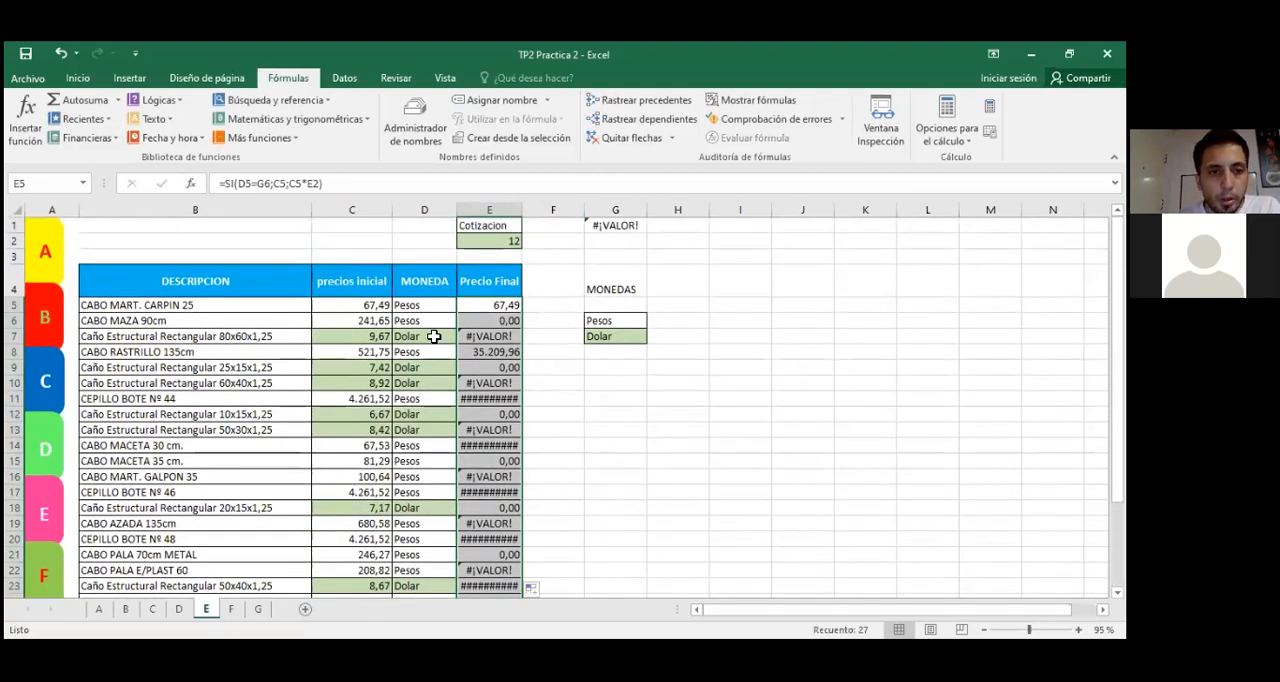
Step: Examine the Cotizacion cell E2 and the copied formula in E6 to see which references shifted
click(500, 241)
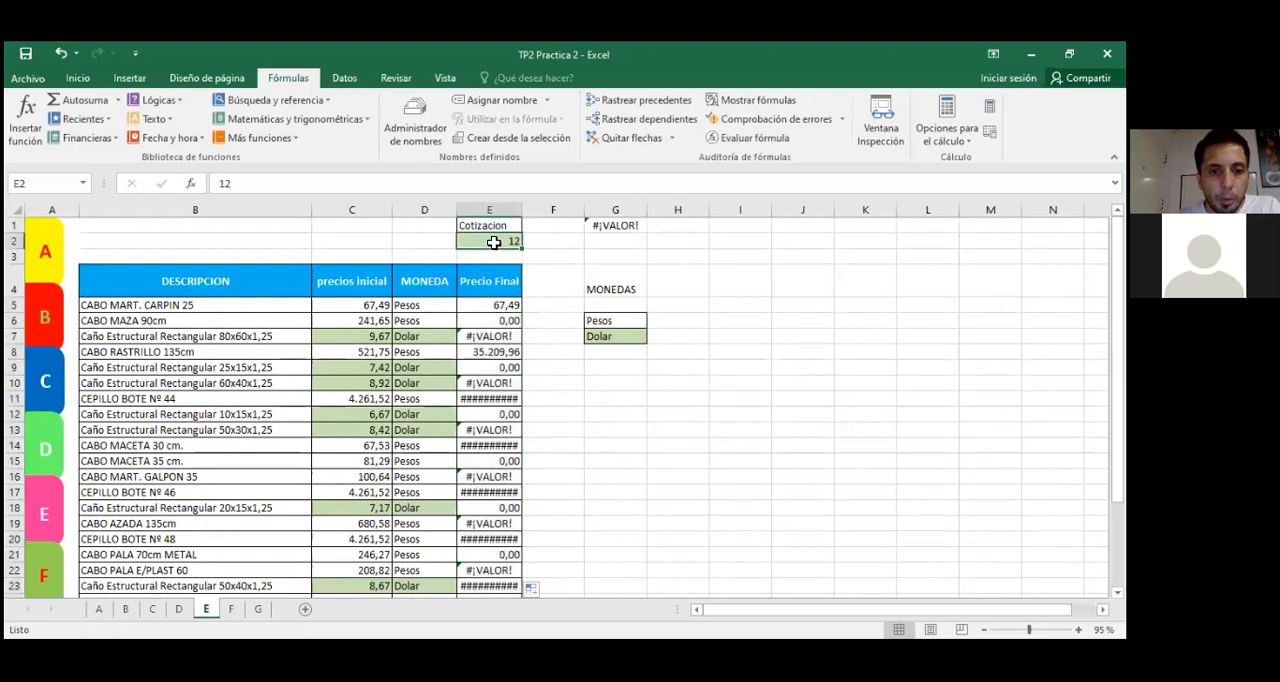
double_click(477, 323)
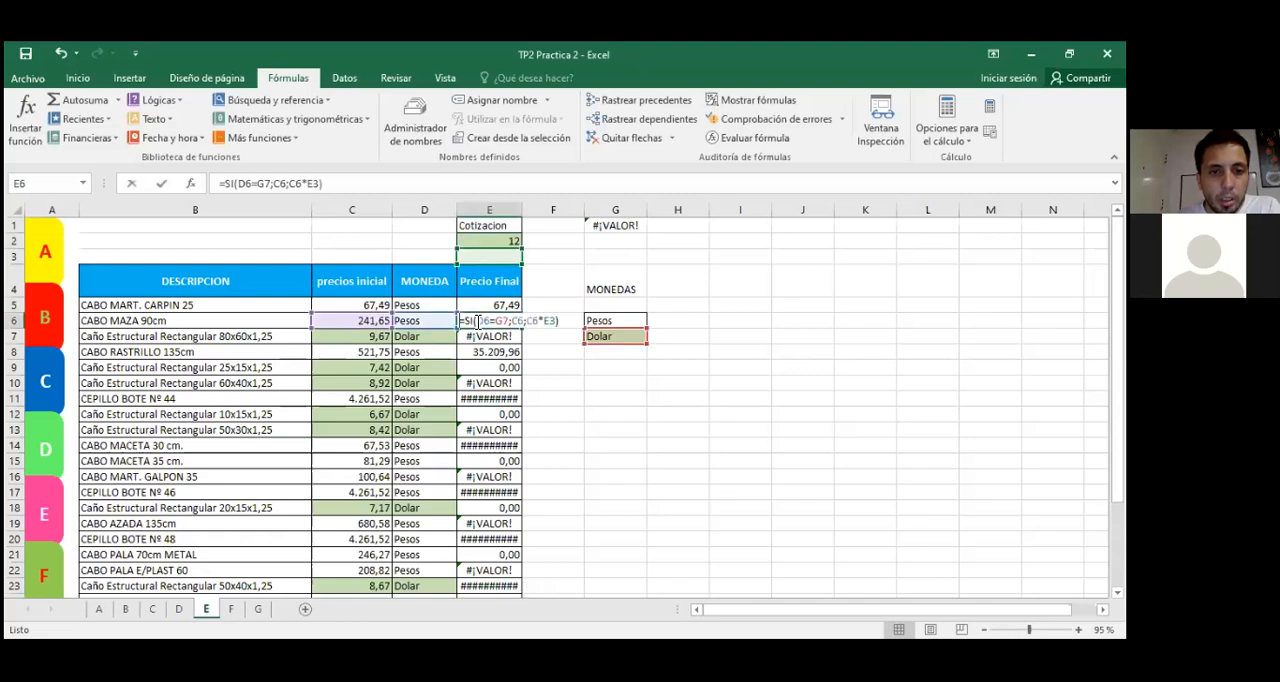
click(477, 321)
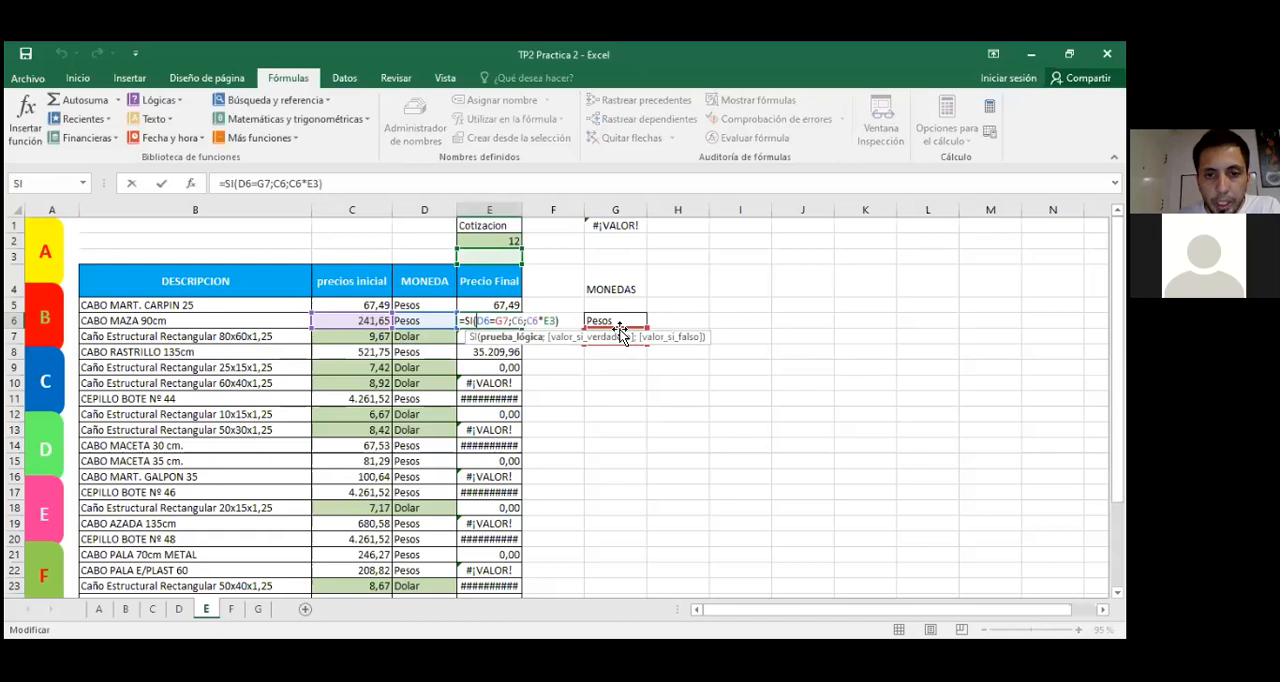
key(Return)
click(602, 435)
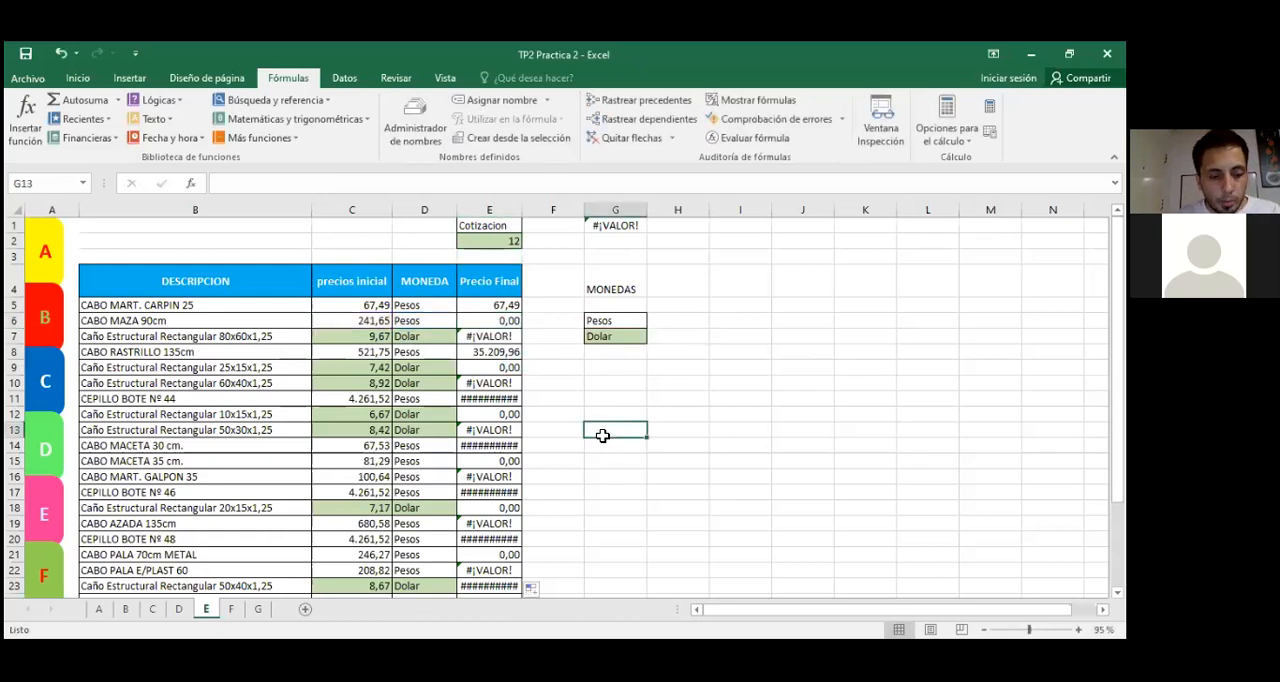
Step: Undo the fill of the Precio Final column and clear the SI formula from E5
key(ctrl+z)
key(ctrl+z)
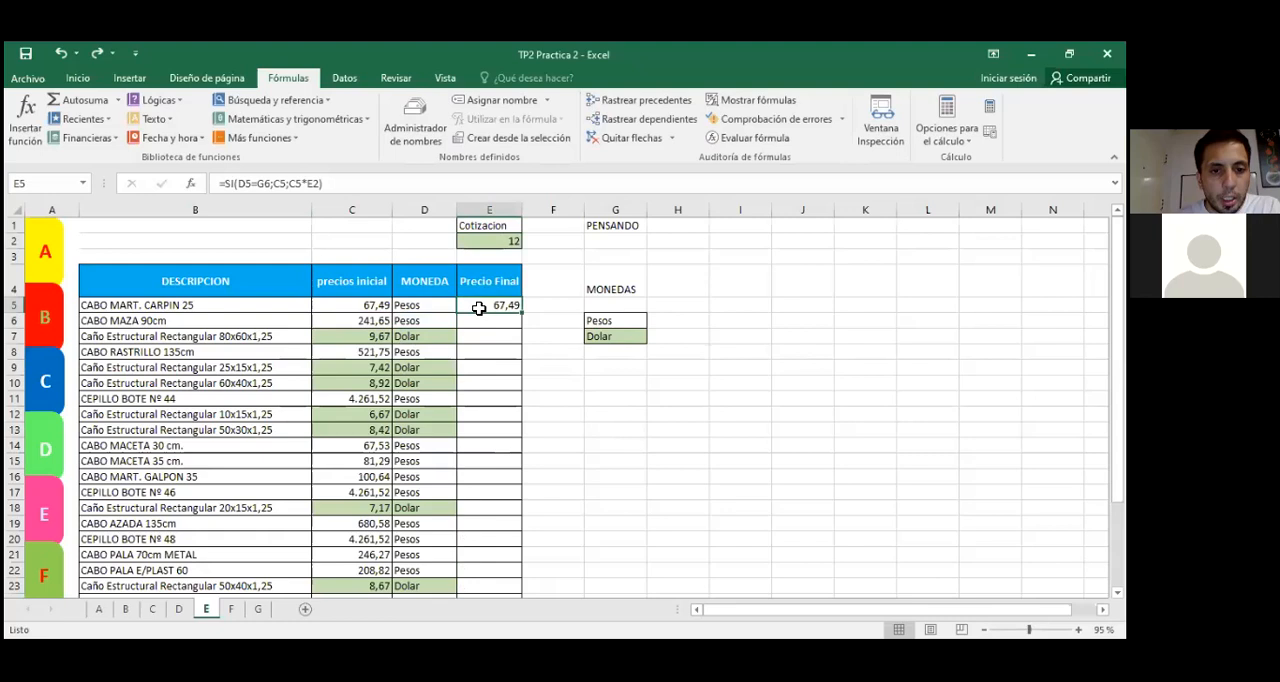
click(191, 185)
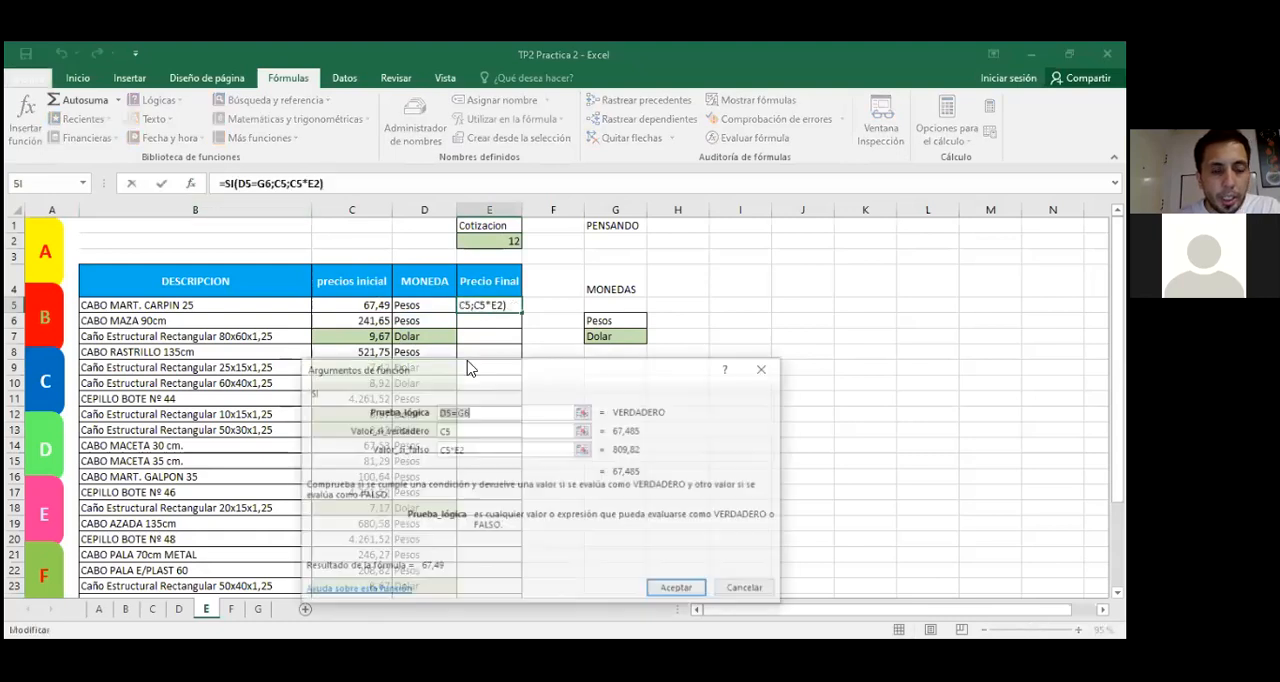
click(766, 369)
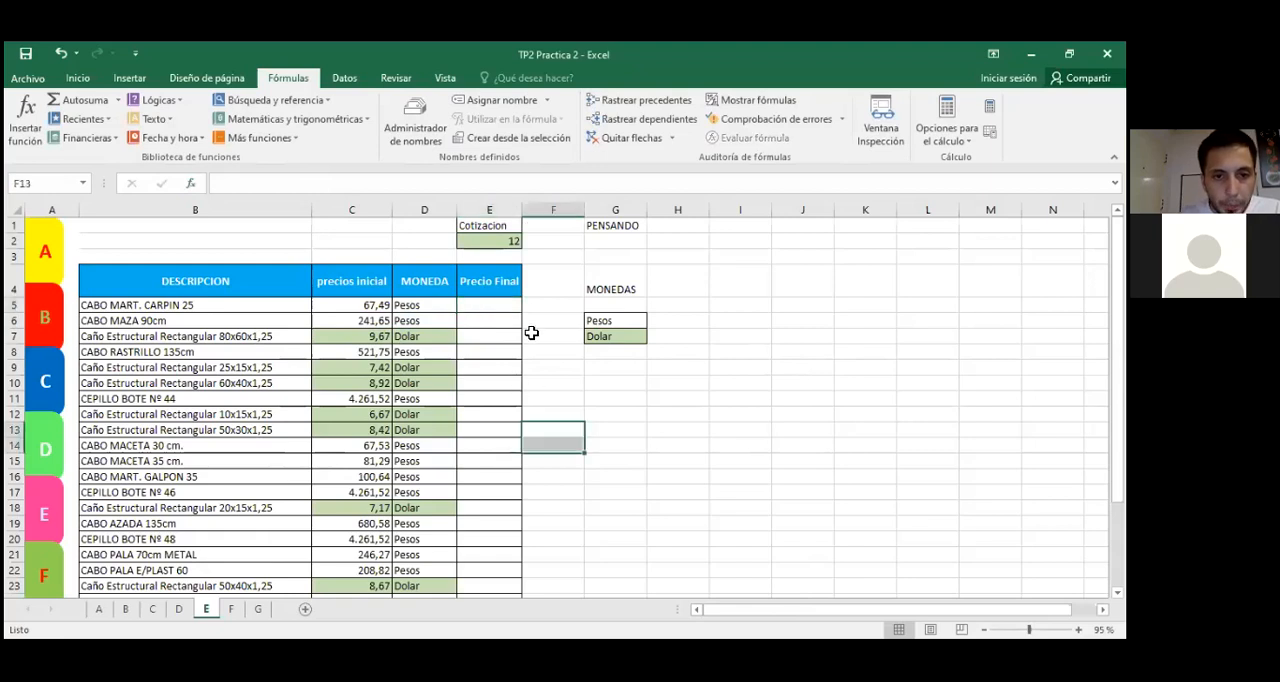
Step: Insert the logical function SI in E5 with D5=G7 as its Prueba_lógica, testing for Dolar
click(201, 185)
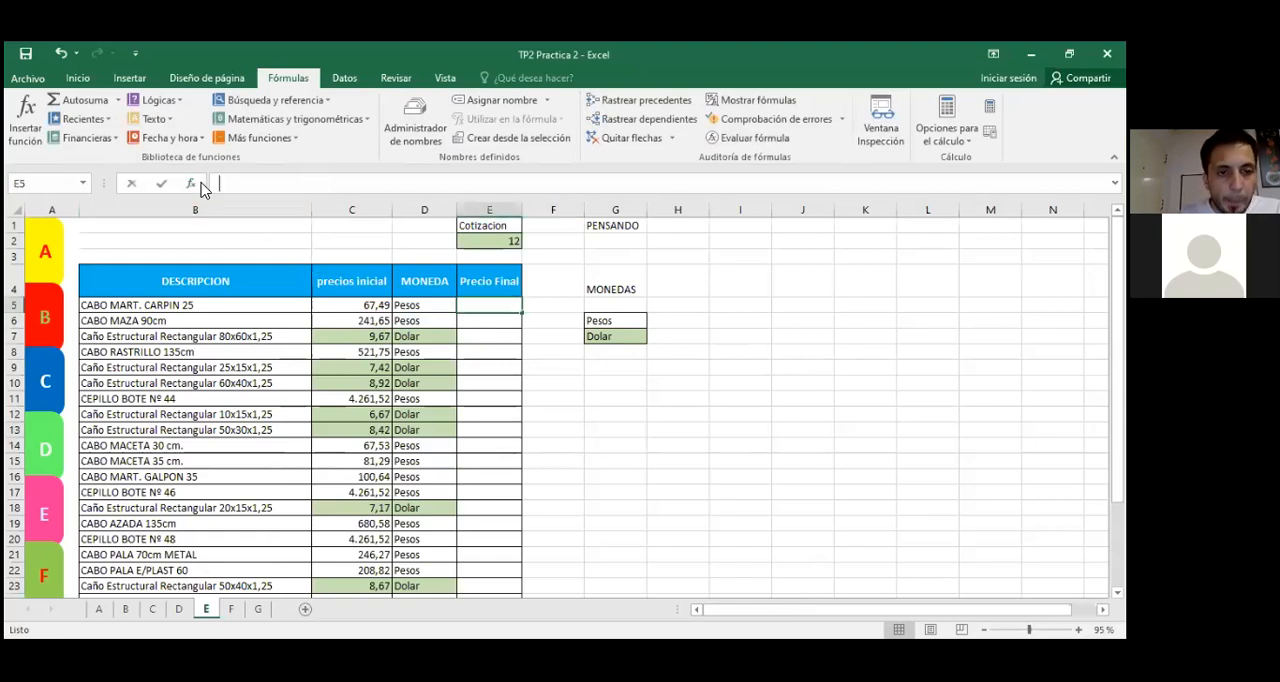
click(378, 486)
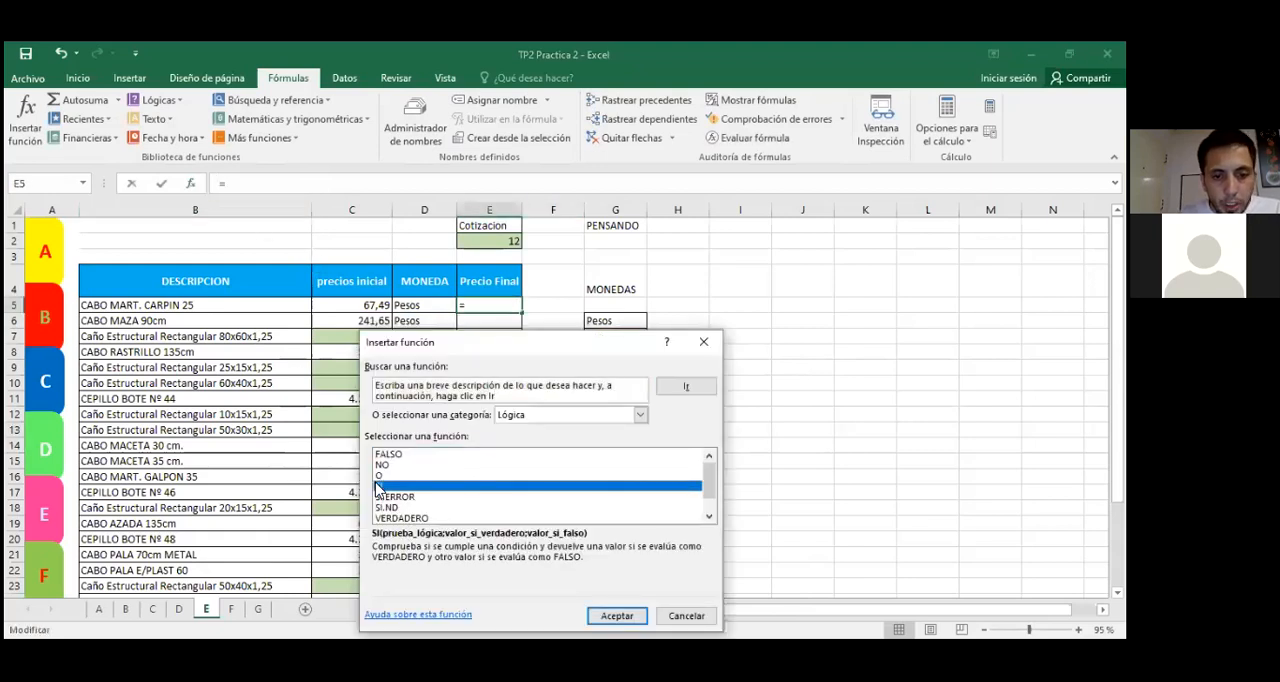
click(617, 616)
click(422, 305)
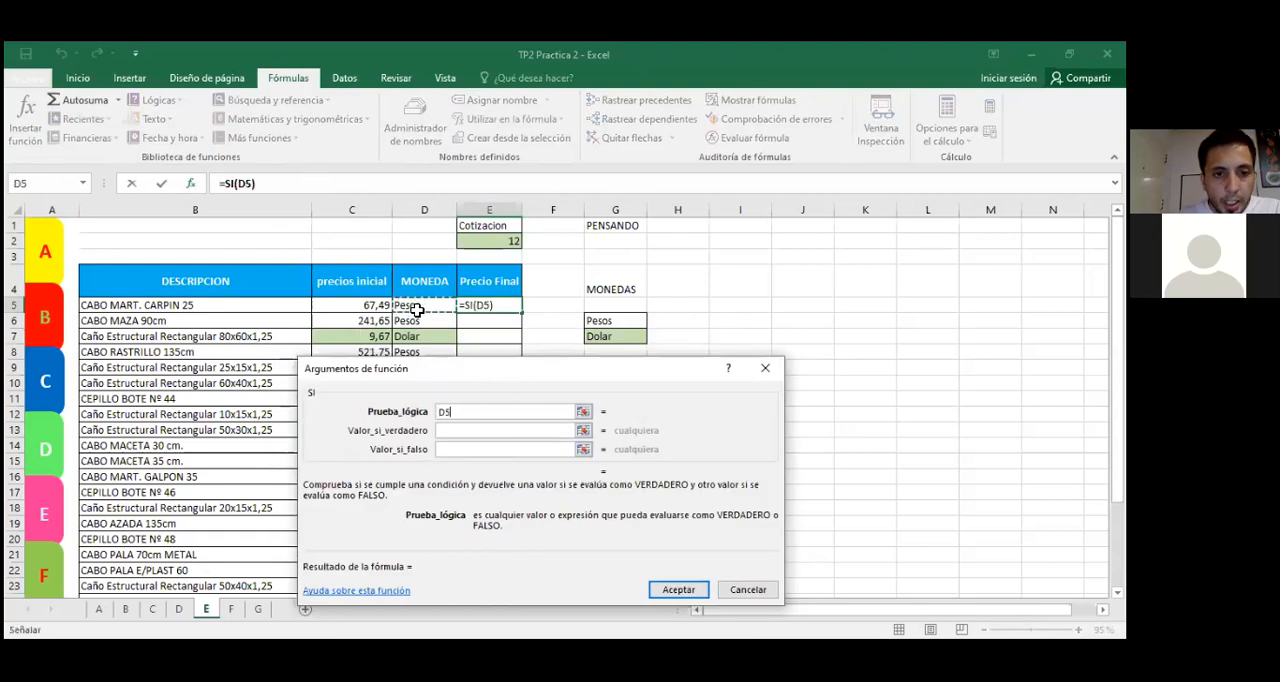
text(=)
click(628, 337)
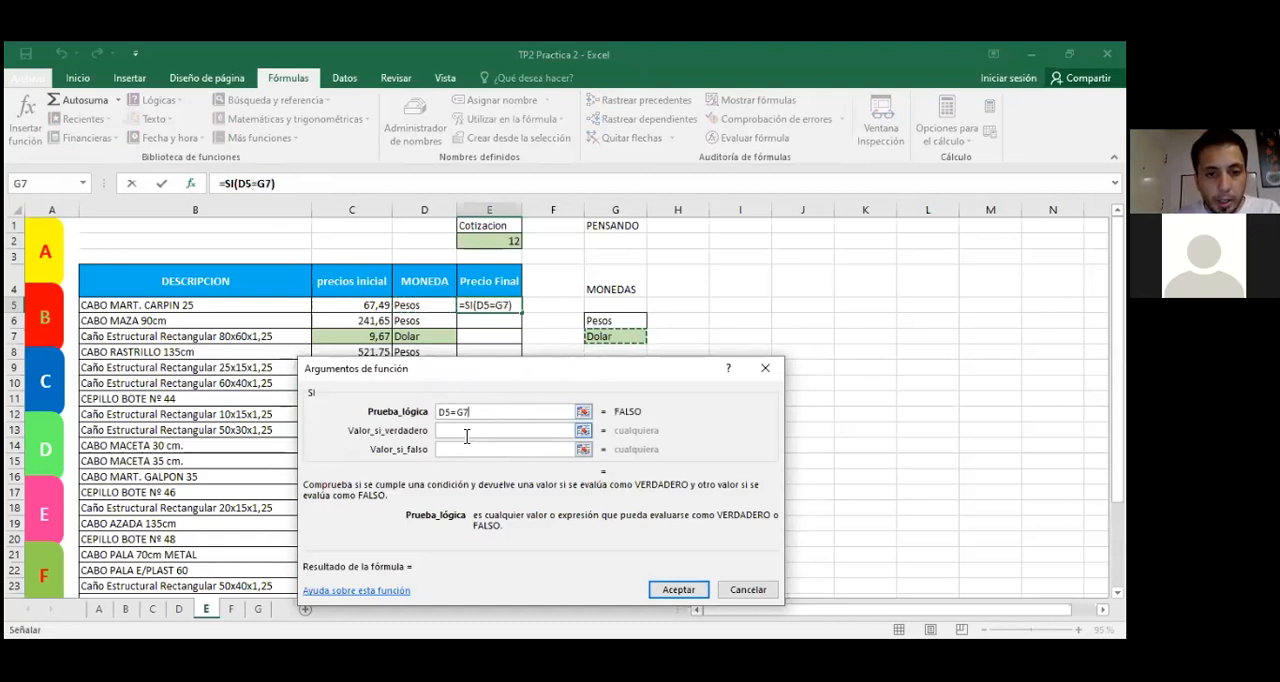
Step: Set the SI function's Valor_si_verdadero to C5*E2, multiplying the initial price by the Cotizacion
click(466, 434)
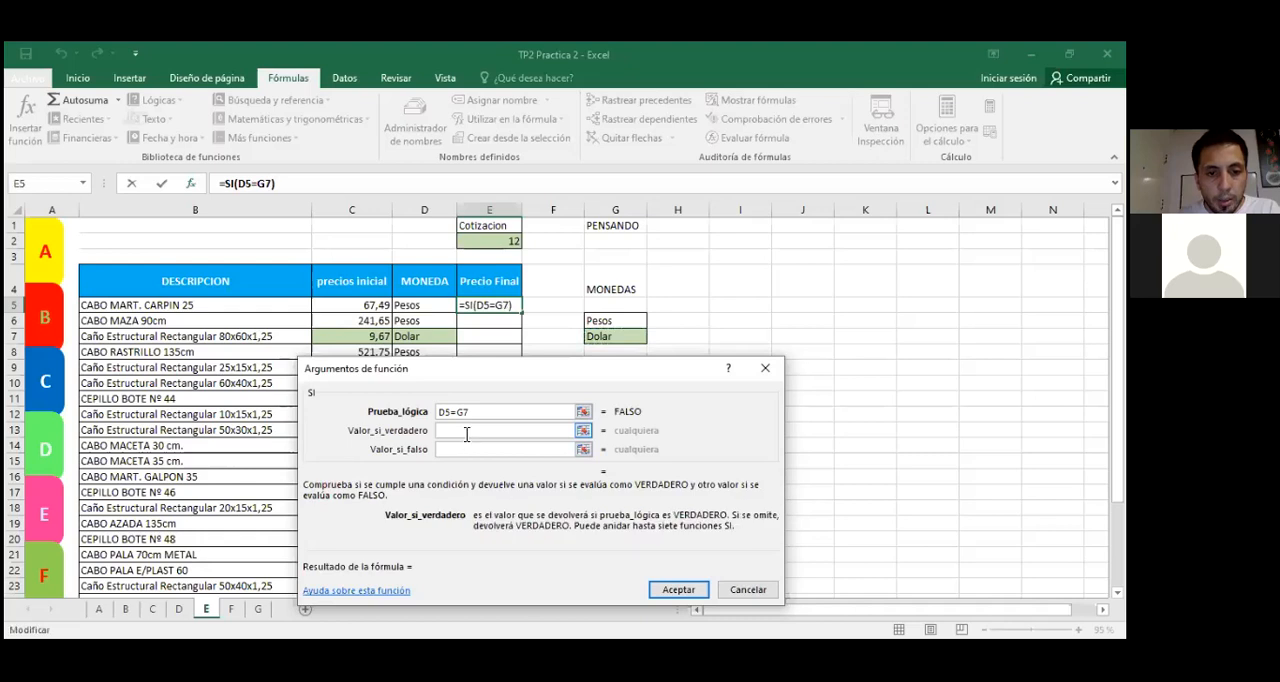
click(368, 305)
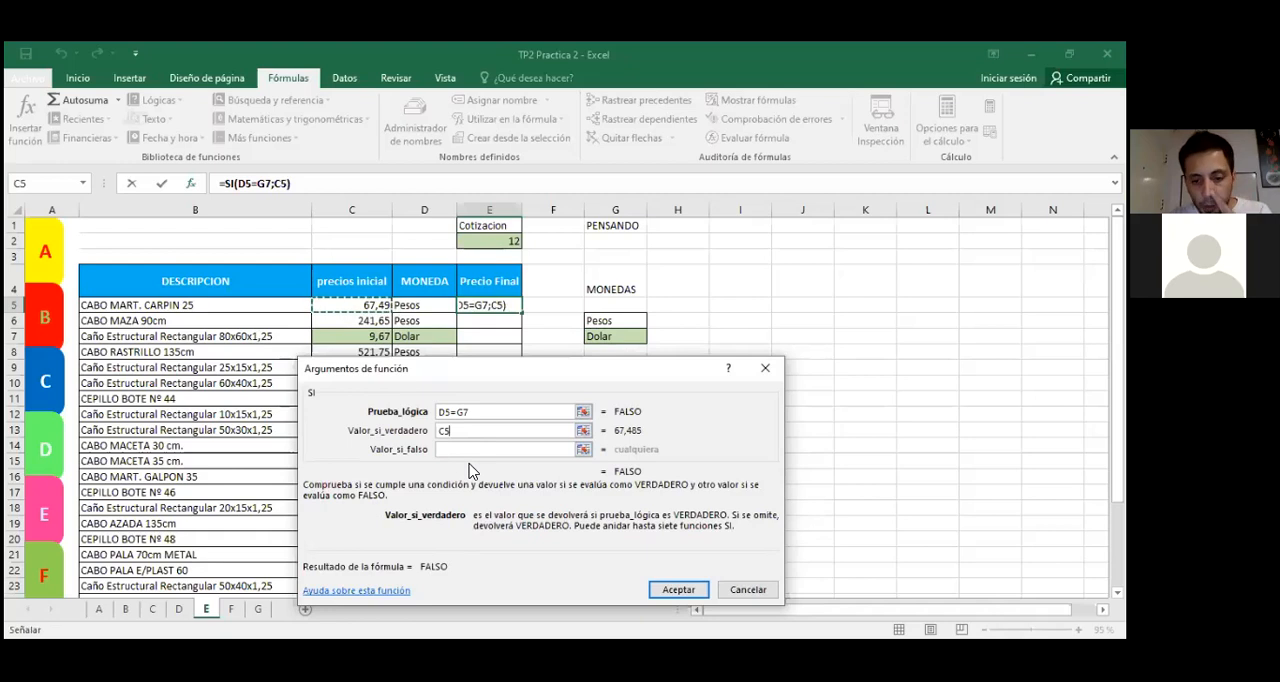
text(*)
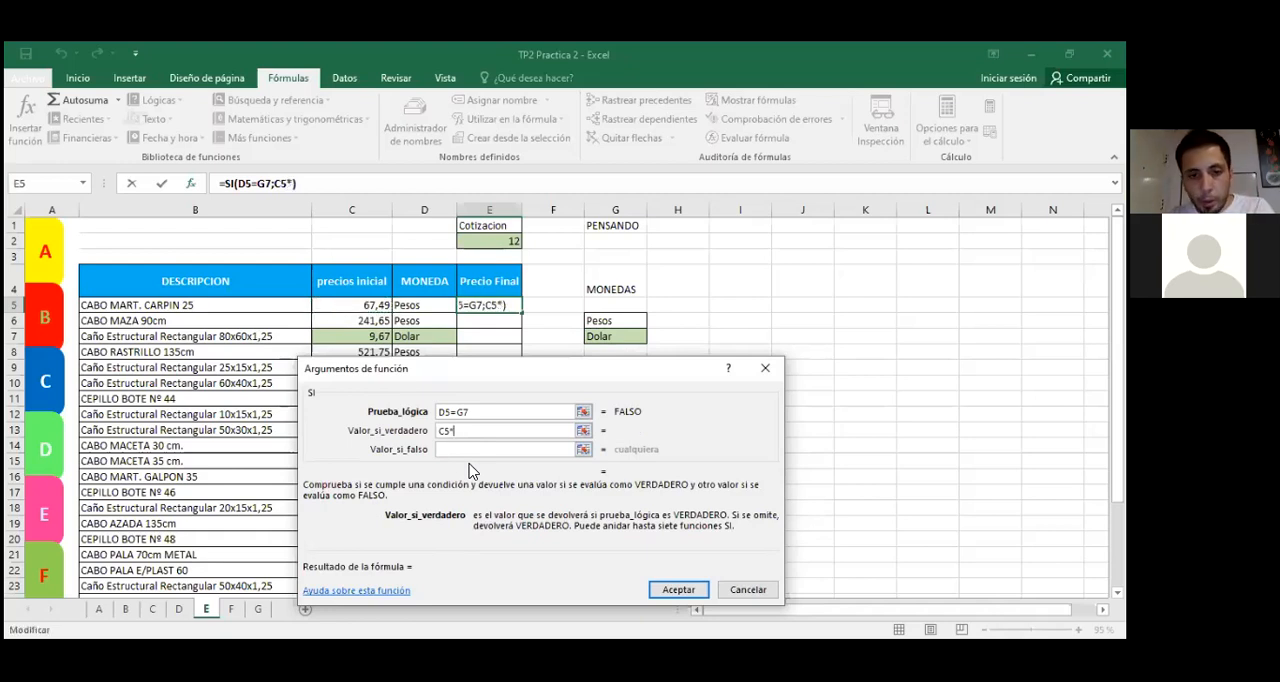
click(497, 241)
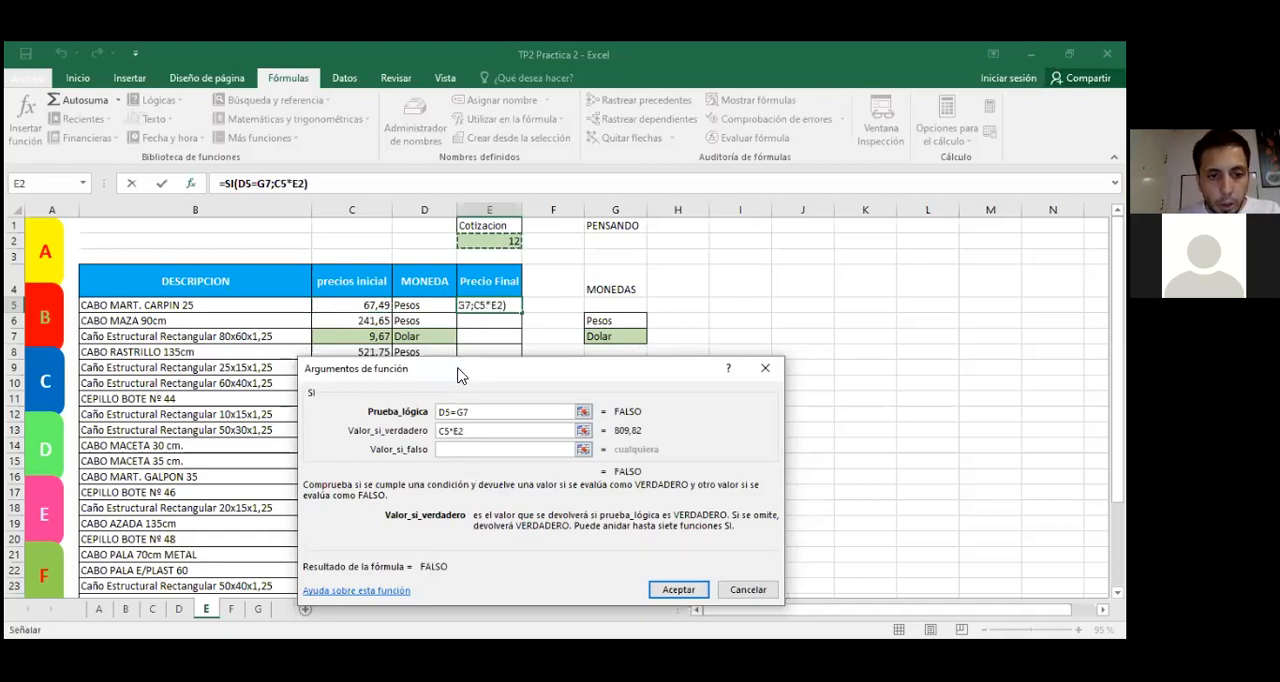
Step: Set the SI function's Valor_si_falso to C5, confirm the formula and check E5 against the initial price
drag(462, 373, 480, 381)
click(466, 457)
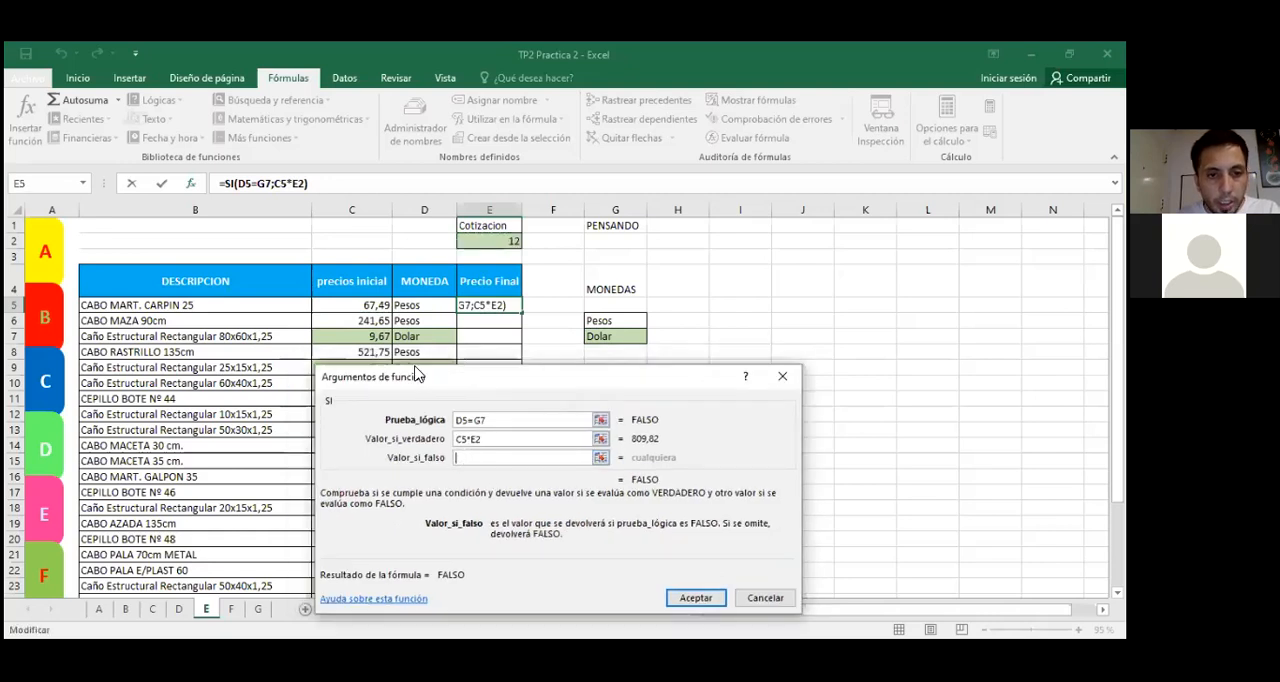
click(371, 302)
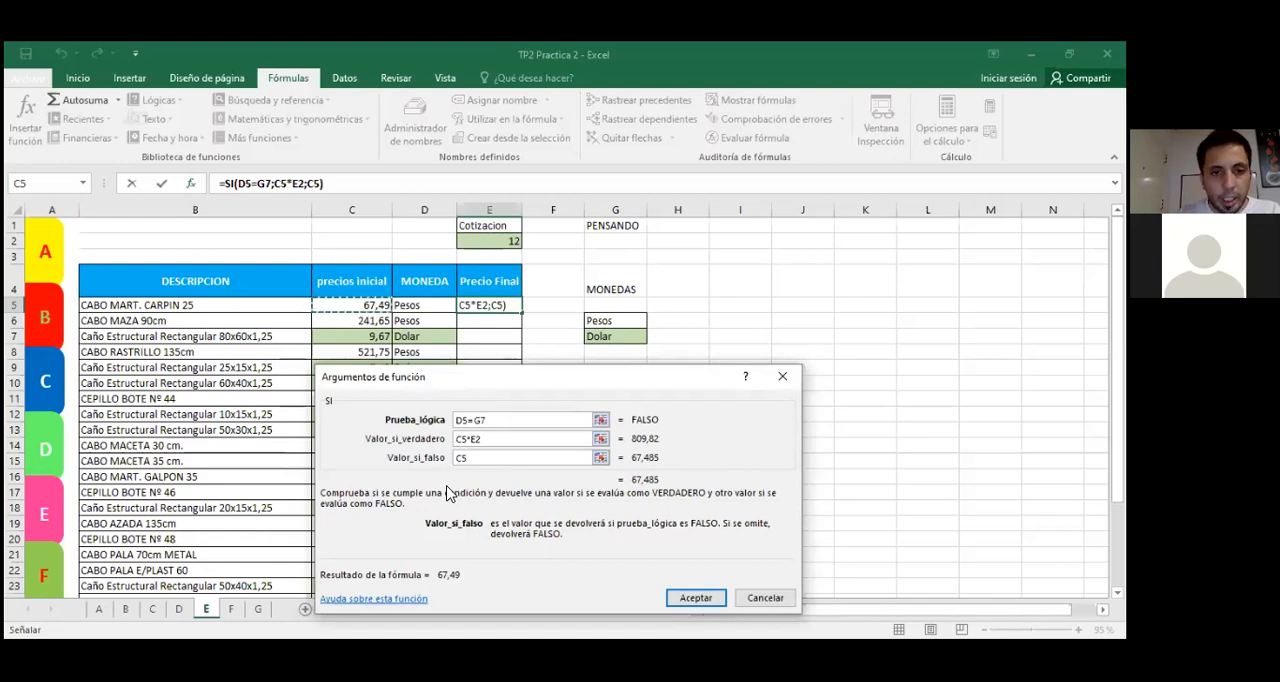
key(Return)
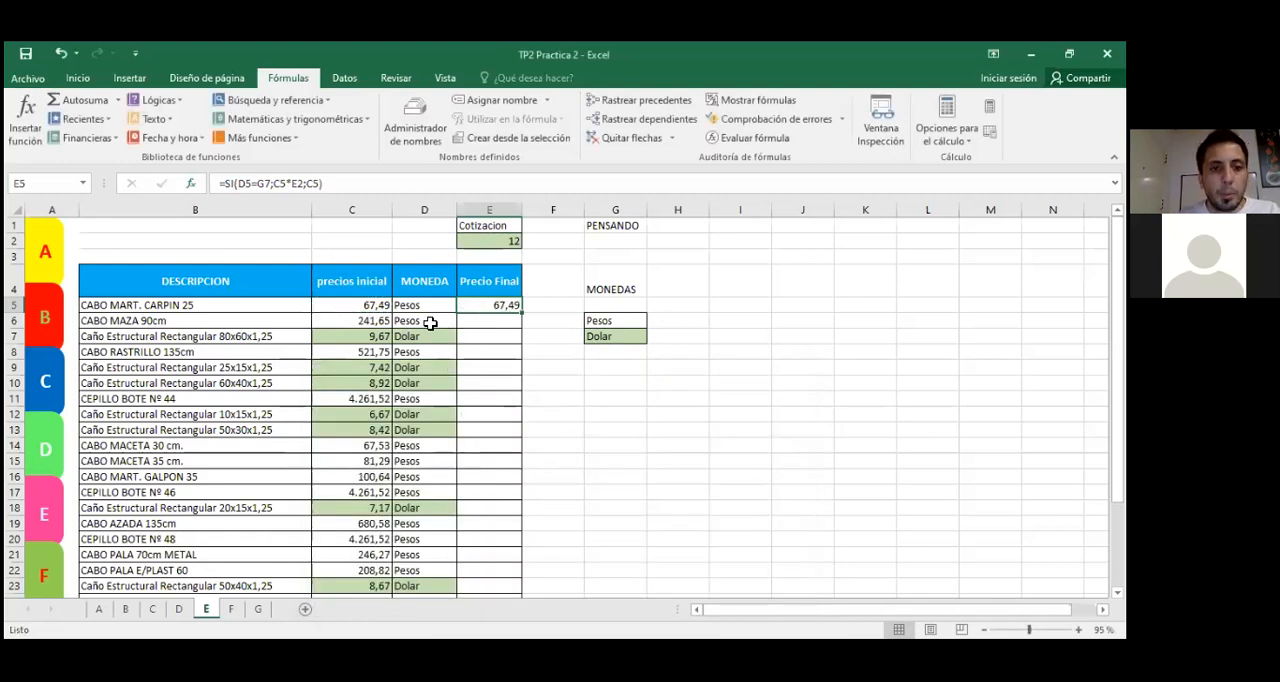
click(345, 304)
click(465, 305)
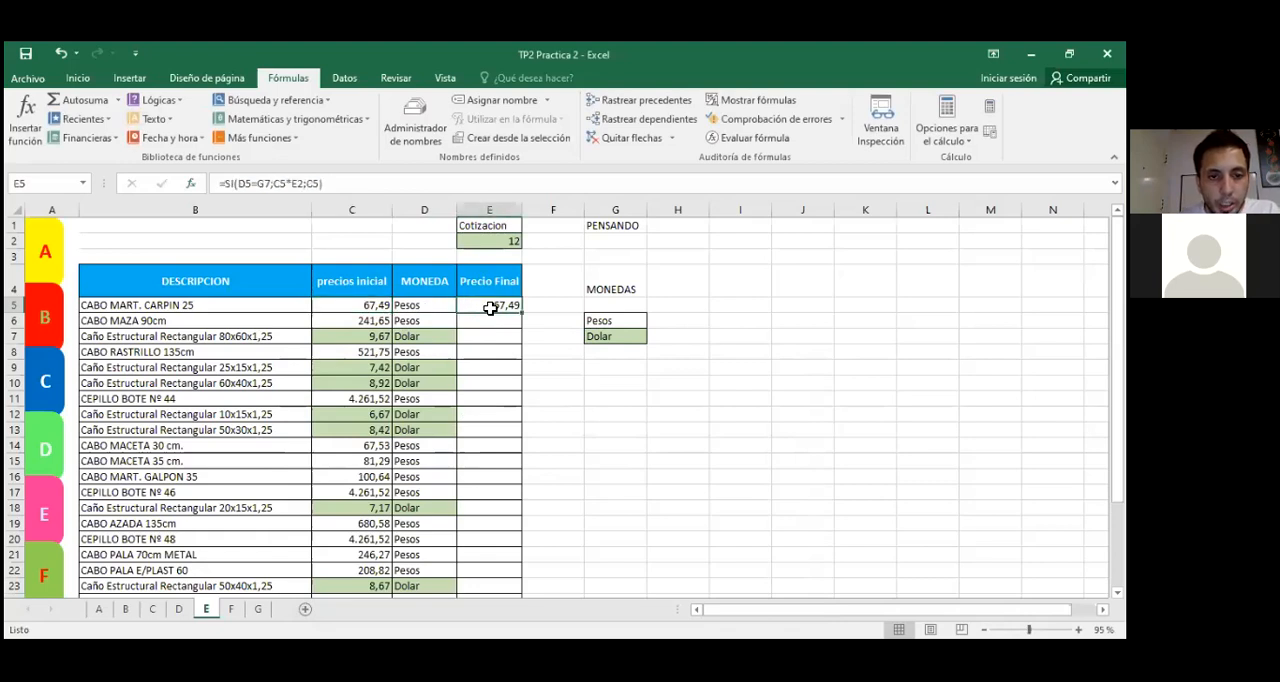
Step: Copy the SI formula from E5 down the Precio Final column to E14
click(430, 305)
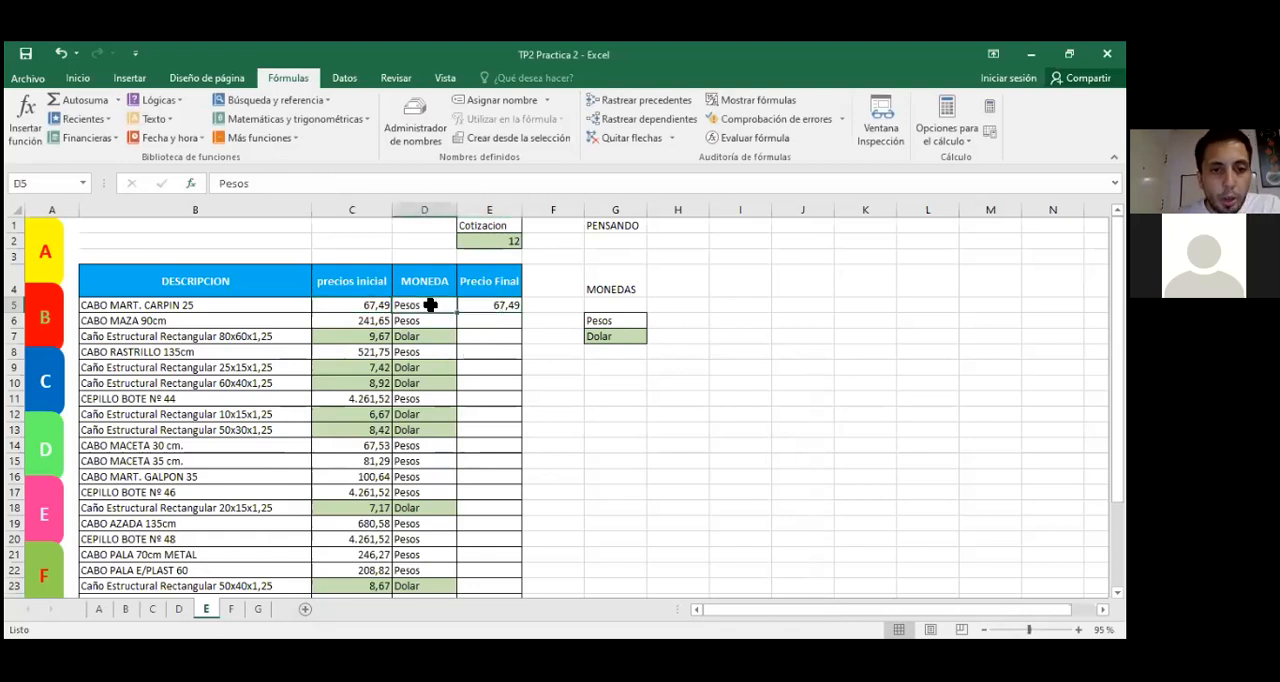
click(345, 304)
click(485, 245)
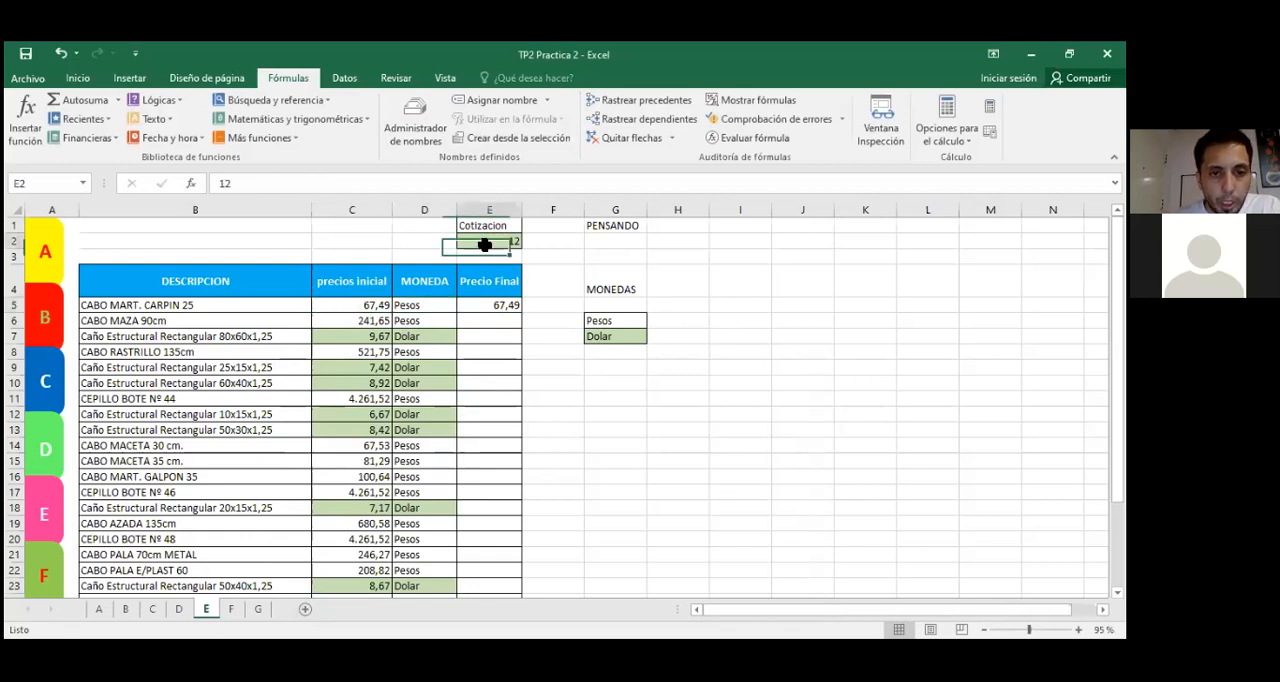
click(405, 308)
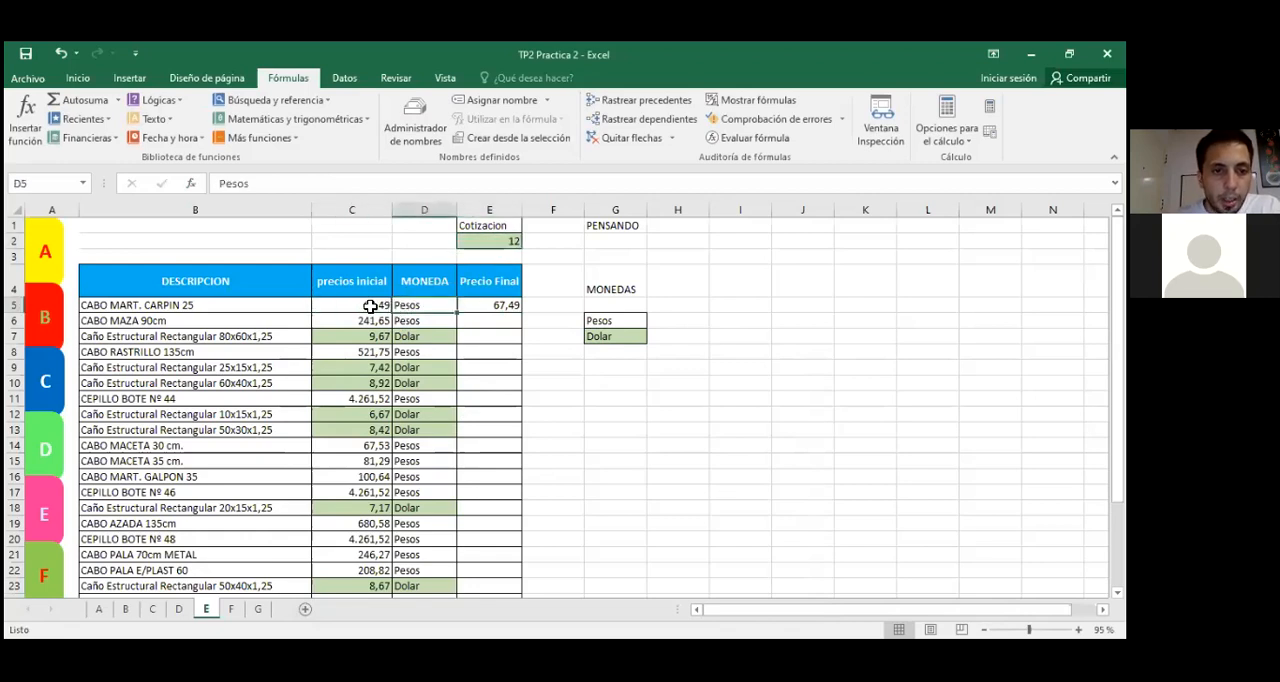
click(368, 308)
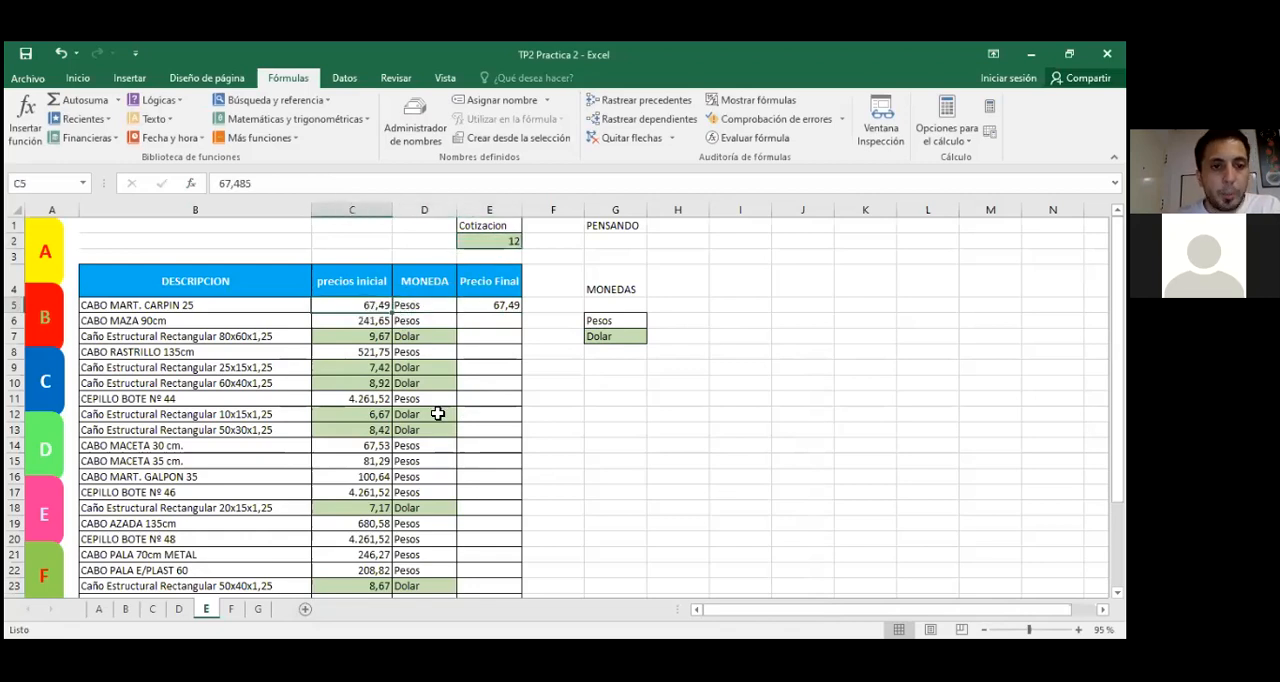
click(484, 307)
drag(514, 310, 505, 452)
click(486, 306)
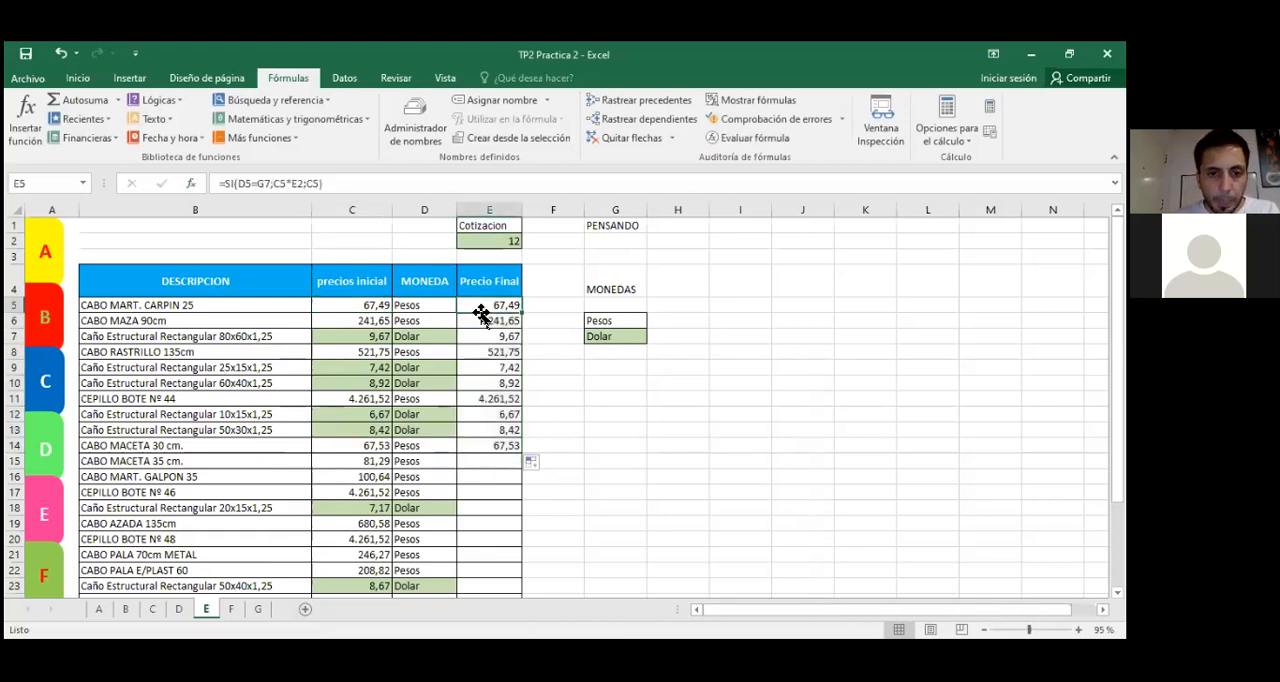
Step: Inspect which cells the copied SI formulas in E6, E7 and E10 refer to
double_click(505, 322)
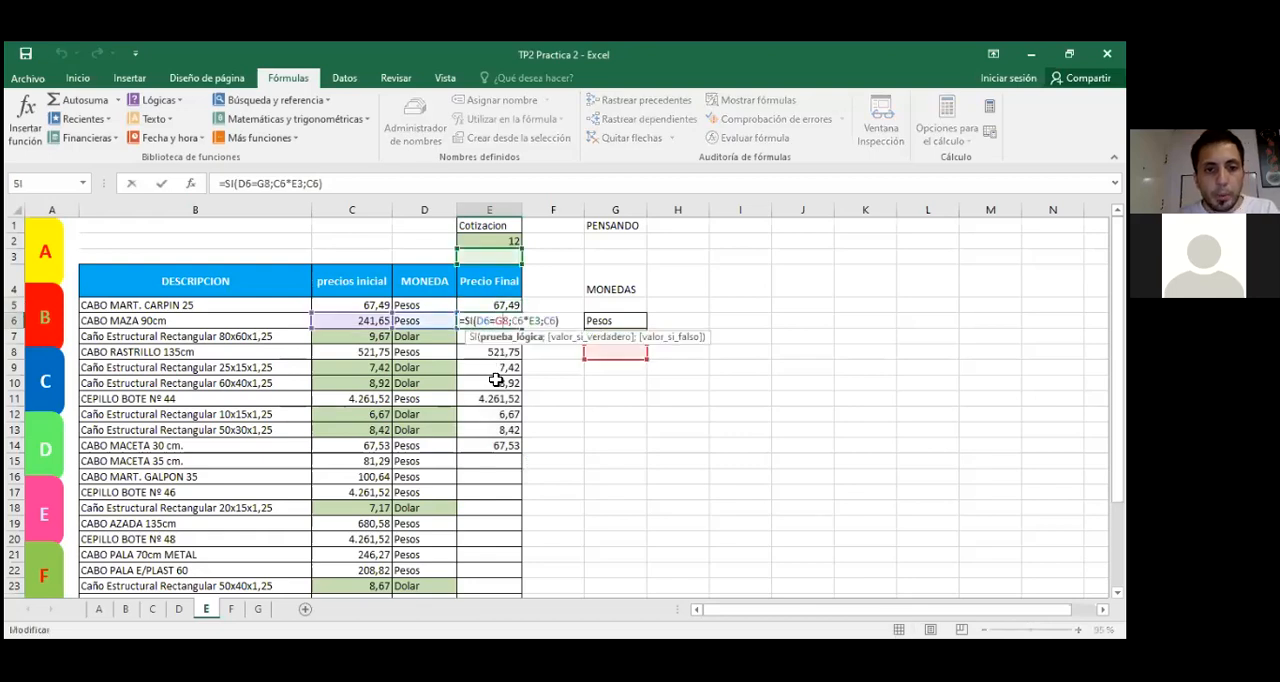
key(Escape)
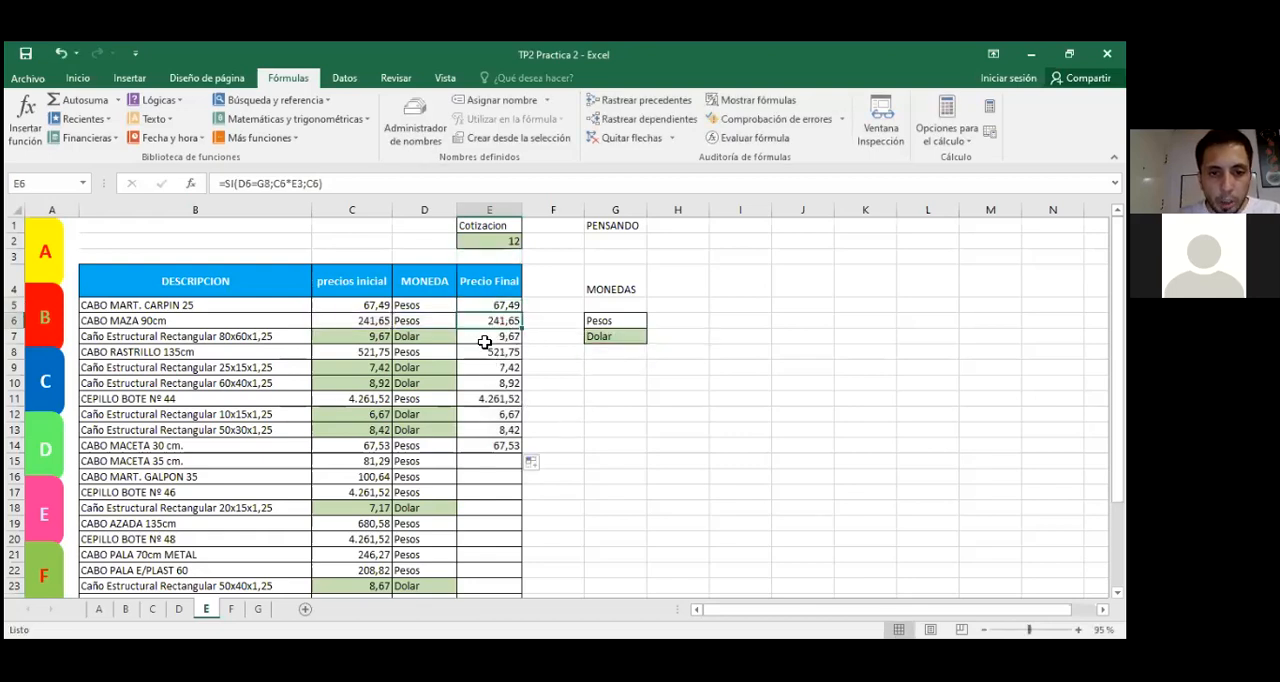
double_click(486, 338)
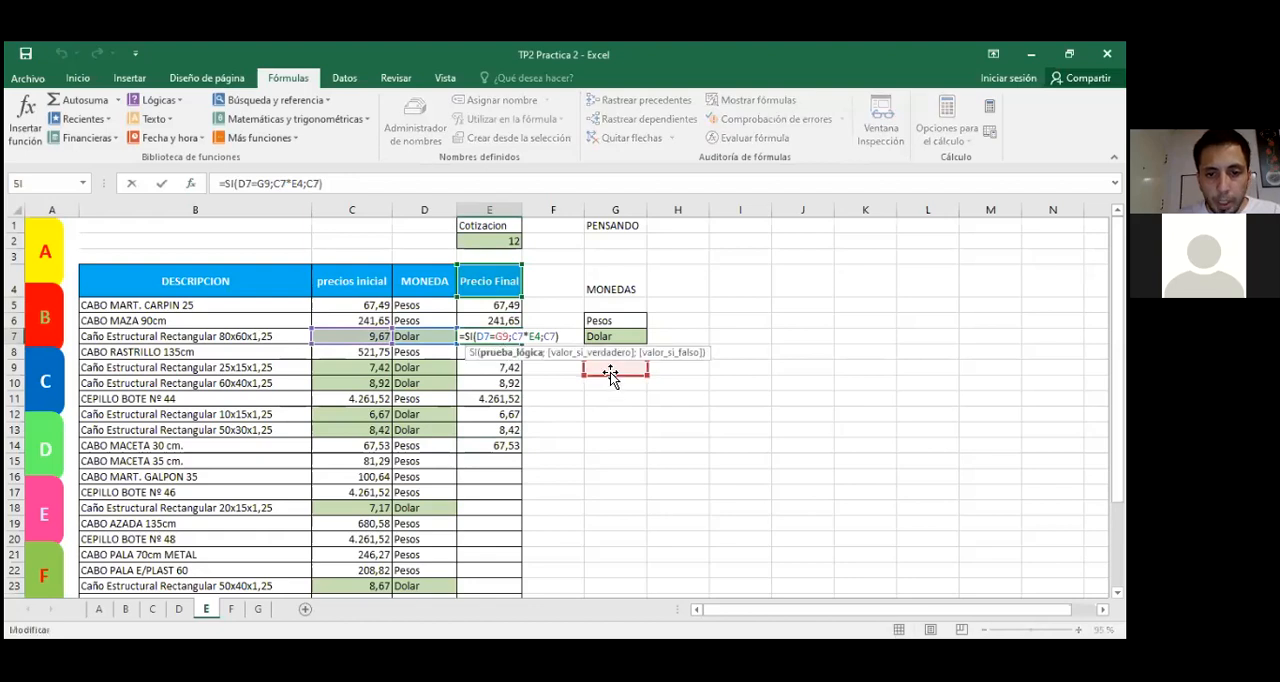
key(Escape)
double_click(495, 384)
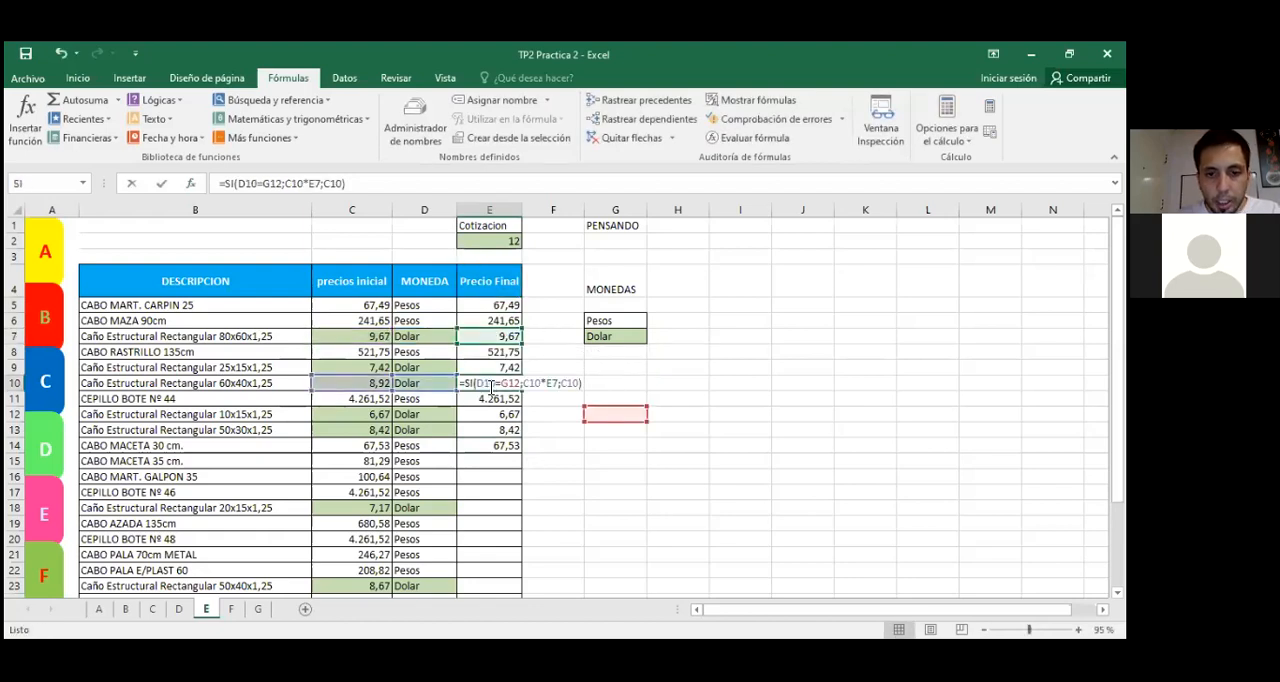
key(Escape)
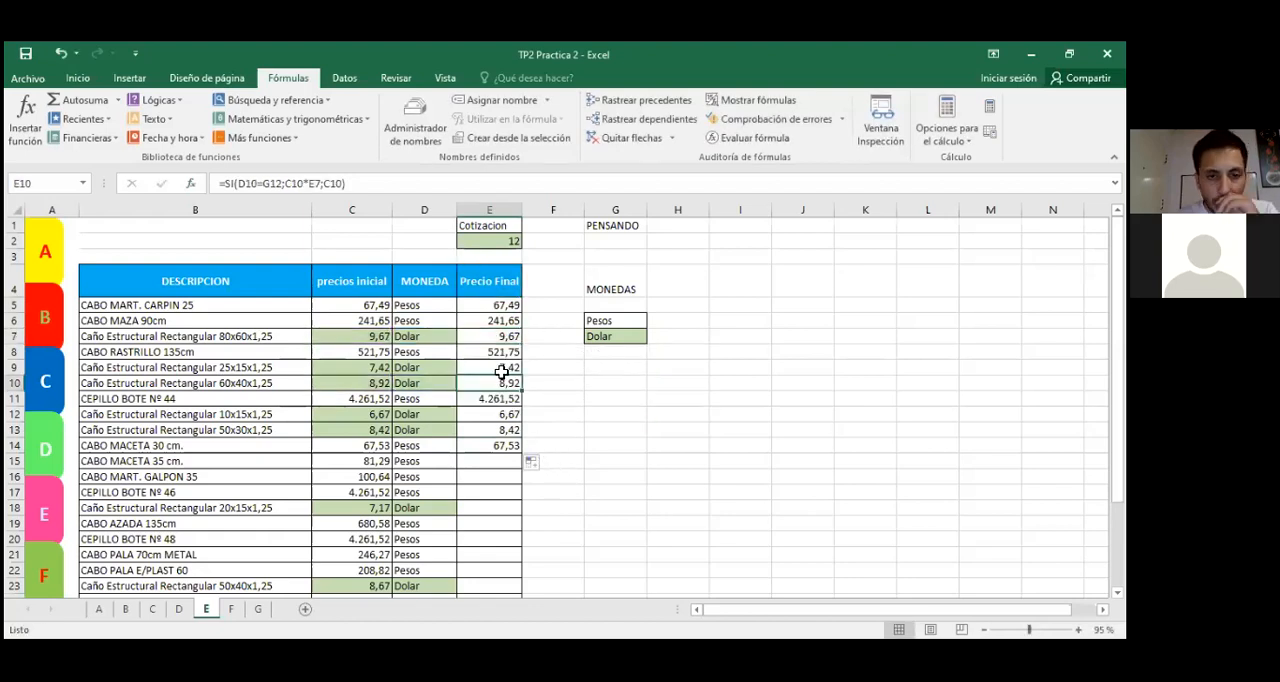
Step: Clear the copied formulas from E6:E14, keeping only the one in E5
drag(503, 320, 510, 437)
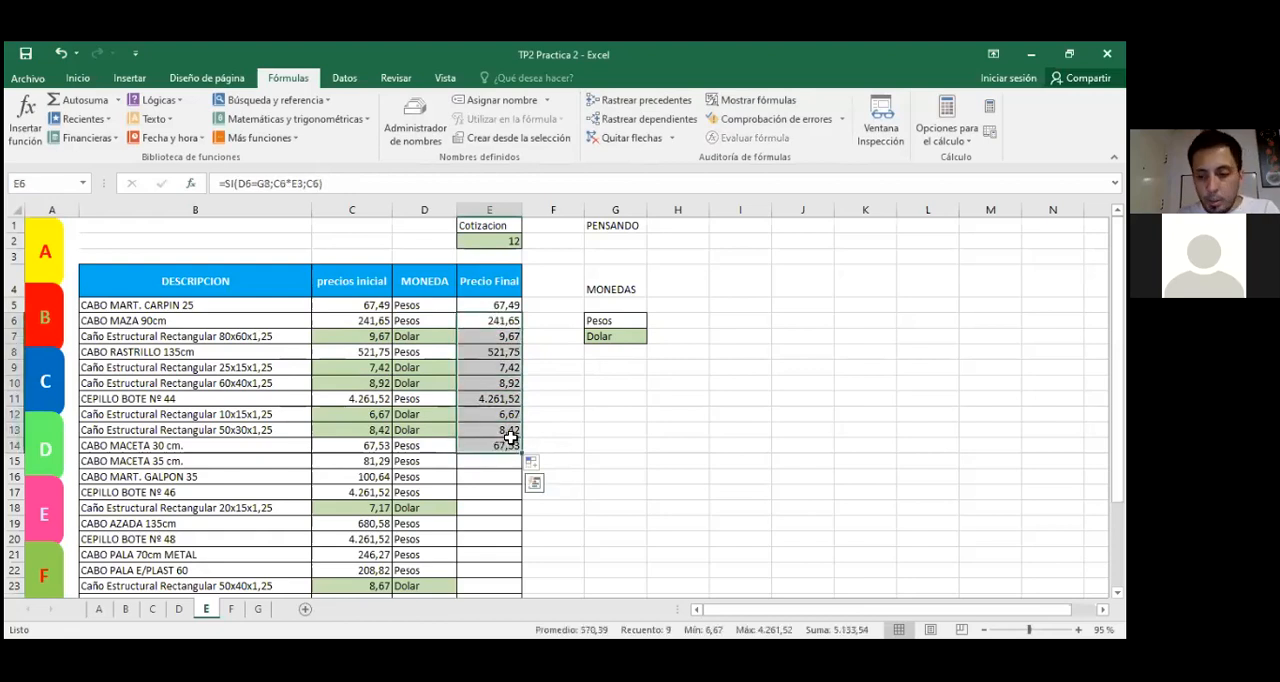
key(Delete)
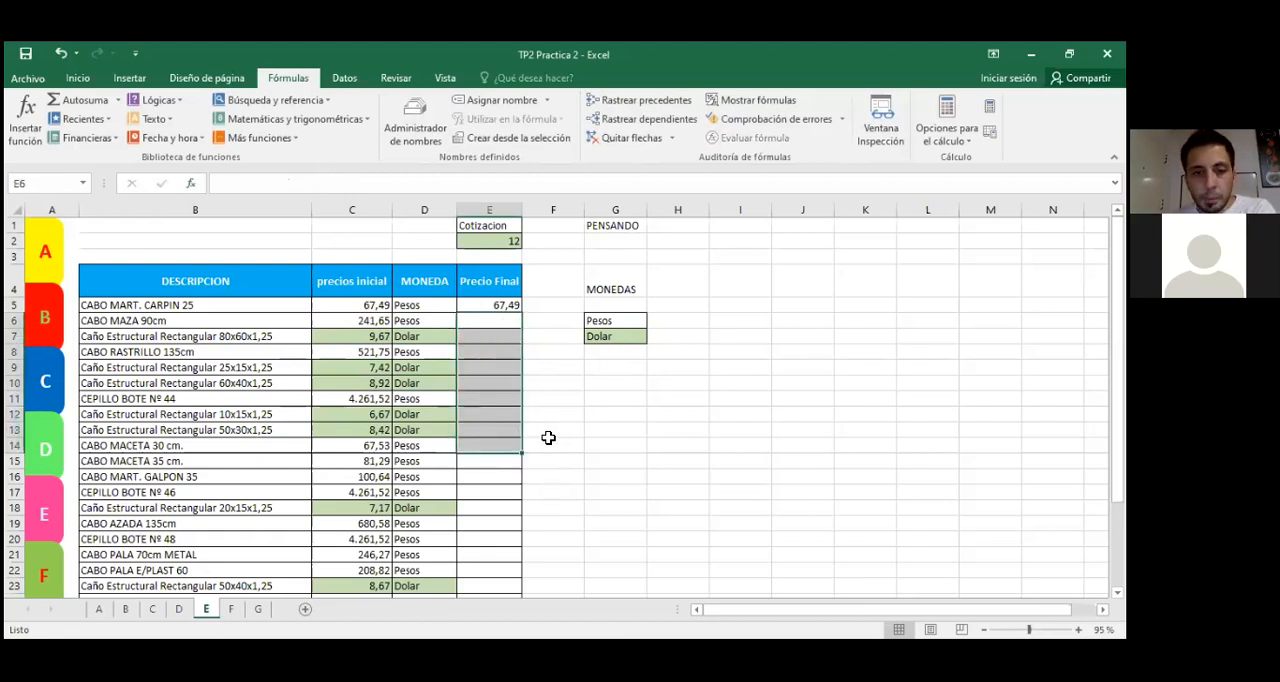
click(578, 445)
Step: Review the arguments of the SI function in E5, focusing on its Prueba_lógica, and close them without changes
click(505, 305)
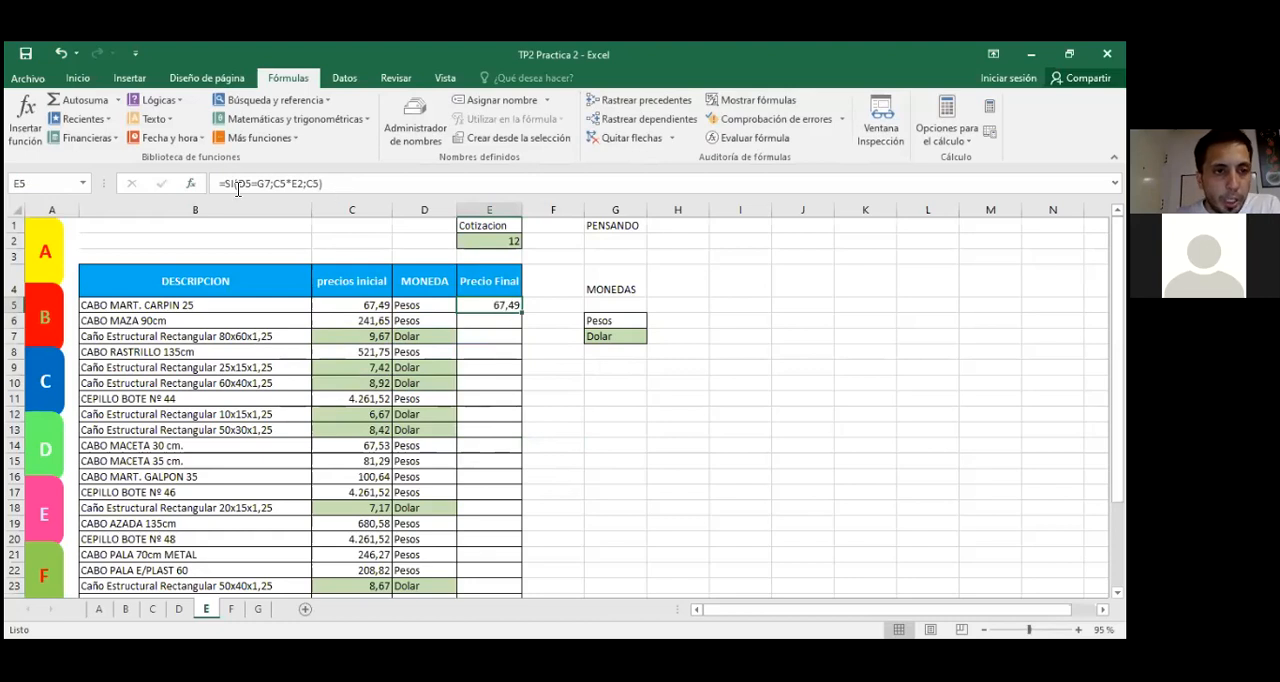
click(191, 183)
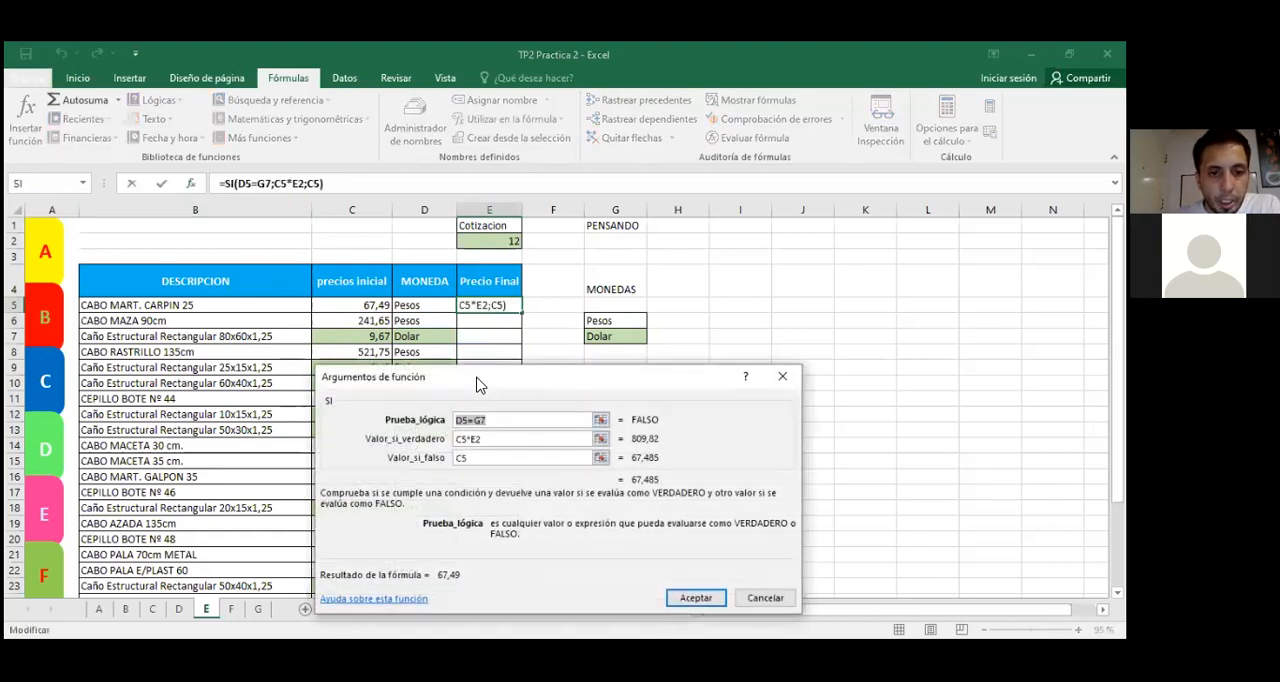
drag(475, 381, 335, 381)
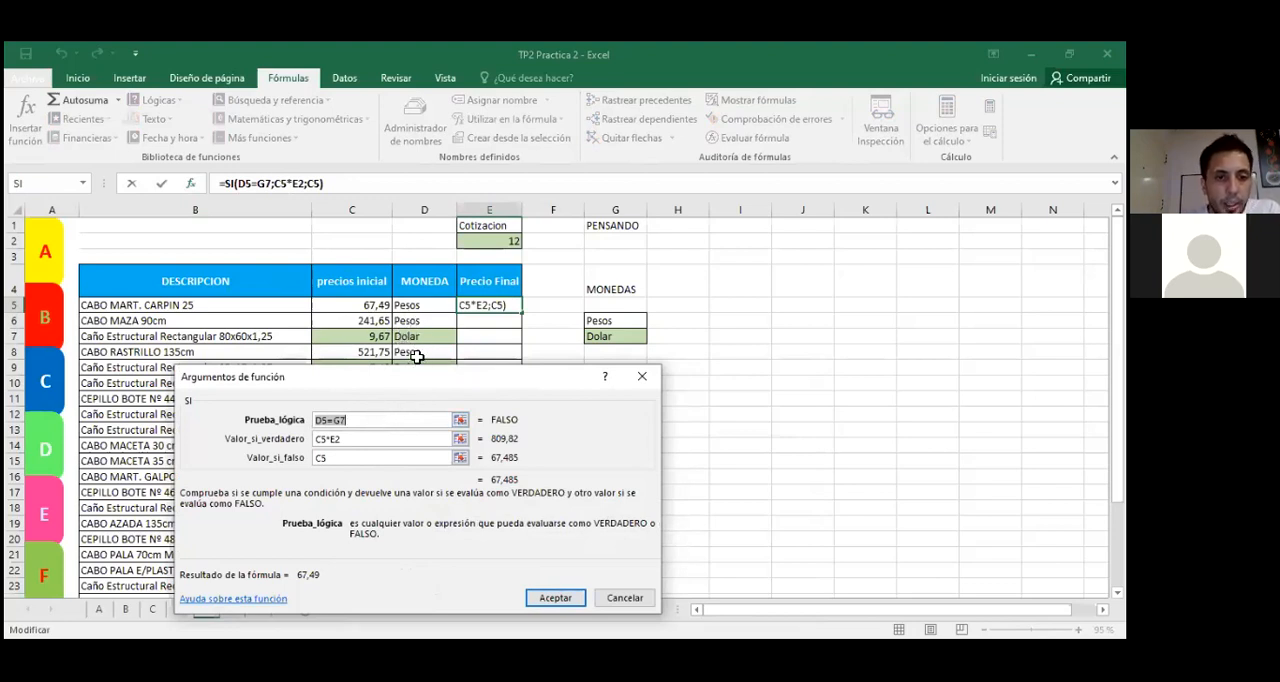
drag(414, 378, 421, 402)
click(379, 447)
click(358, 446)
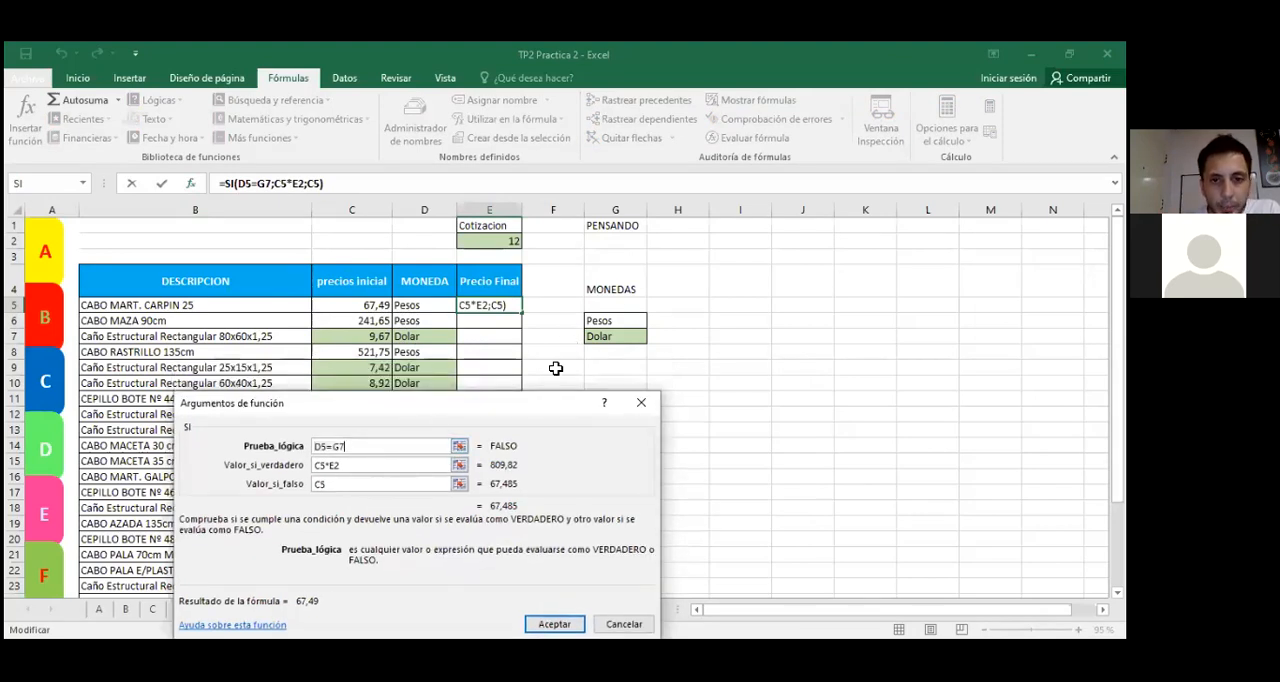
click(641, 402)
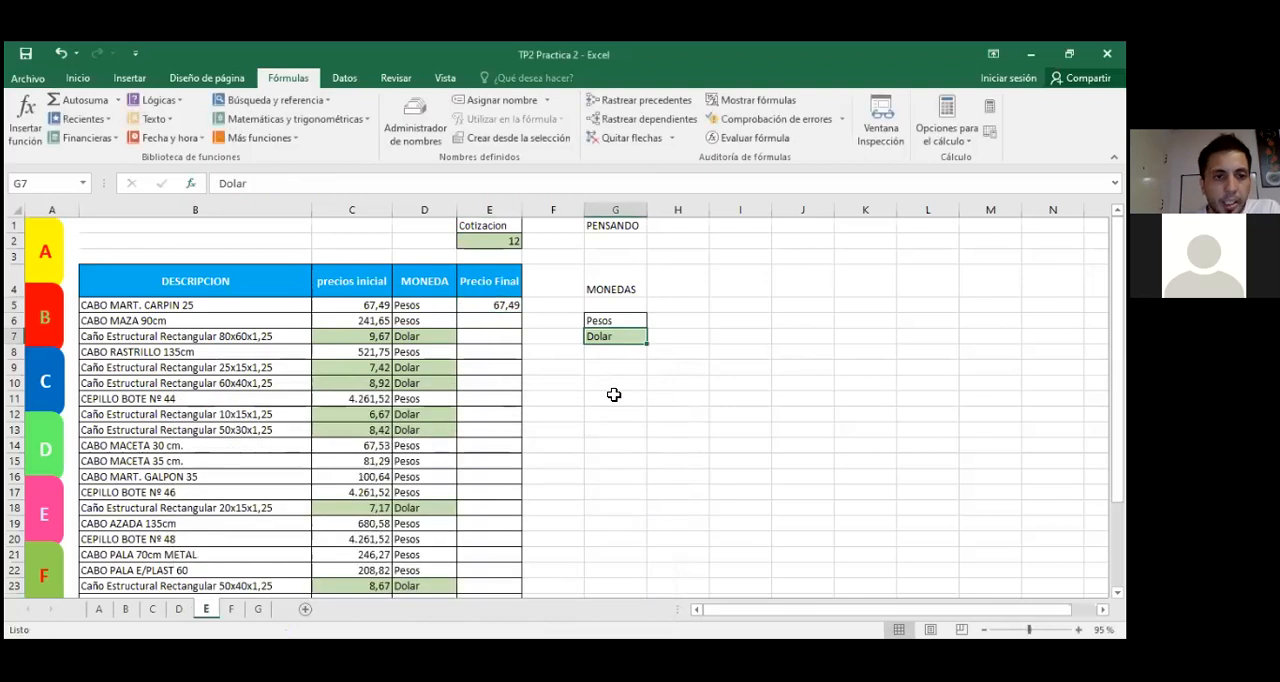
Step: Copy the SI formula from E5 down to E10 and locate the Dolar cell in the MONEDAS list
click(480, 307)
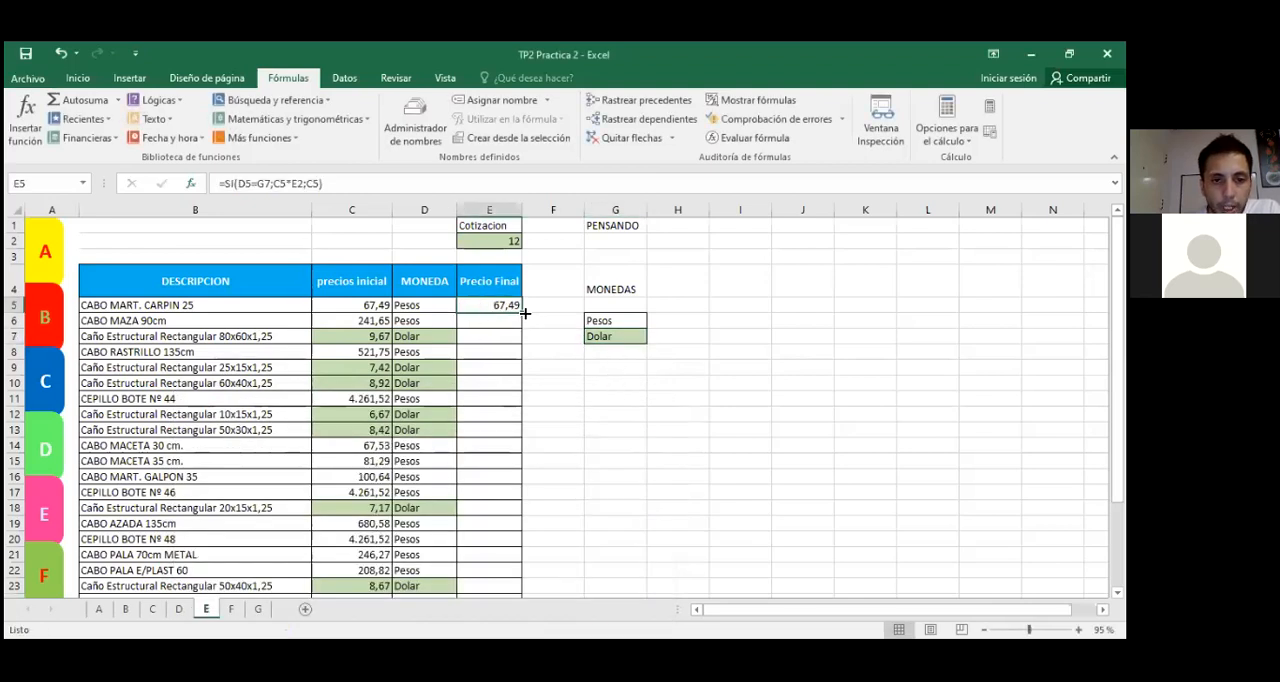
drag(523, 313, 523, 385)
click(600, 337)
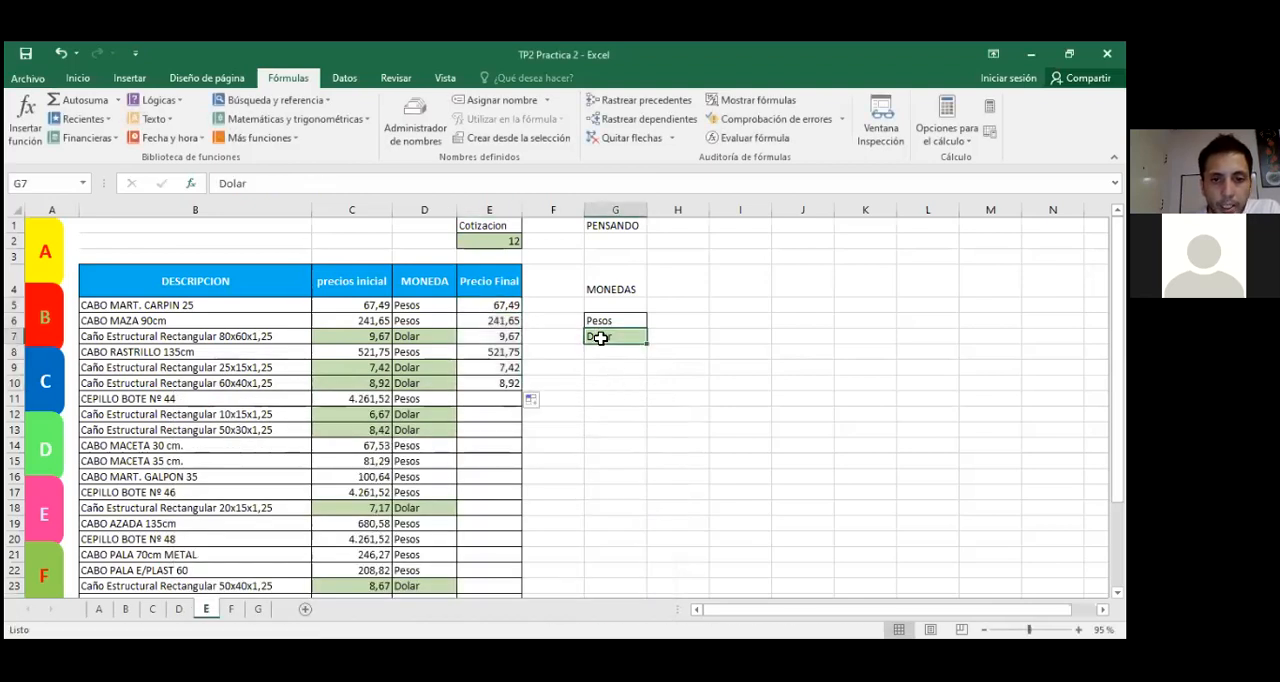
Step: Compare the references of the formulas in E5, E6 and E10, and undo the fill down to E10
double_click(486, 305)
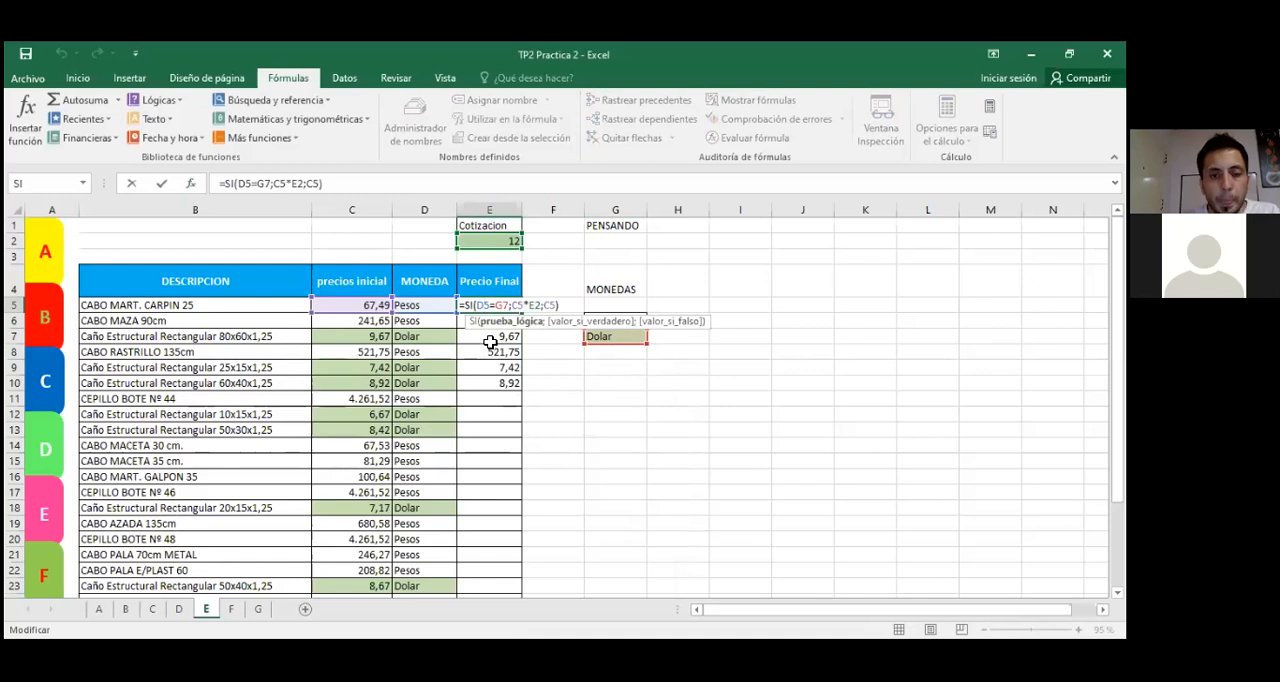
key(Return)
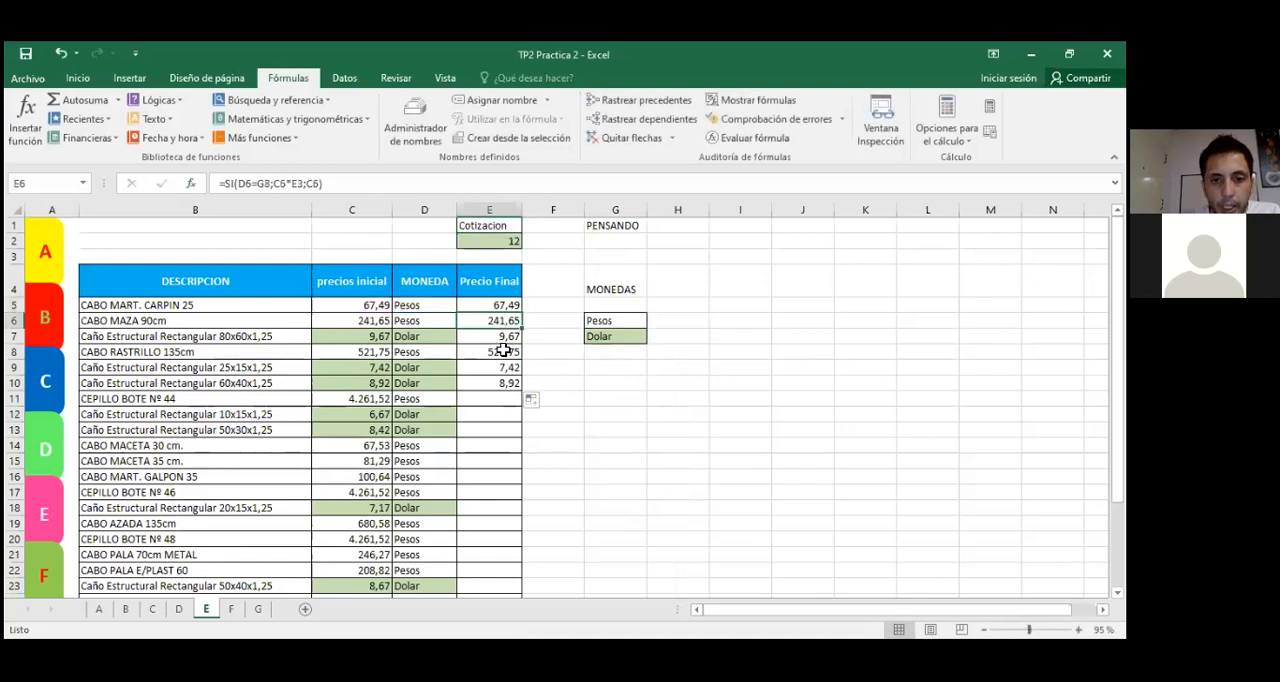
double_click(481, 321)
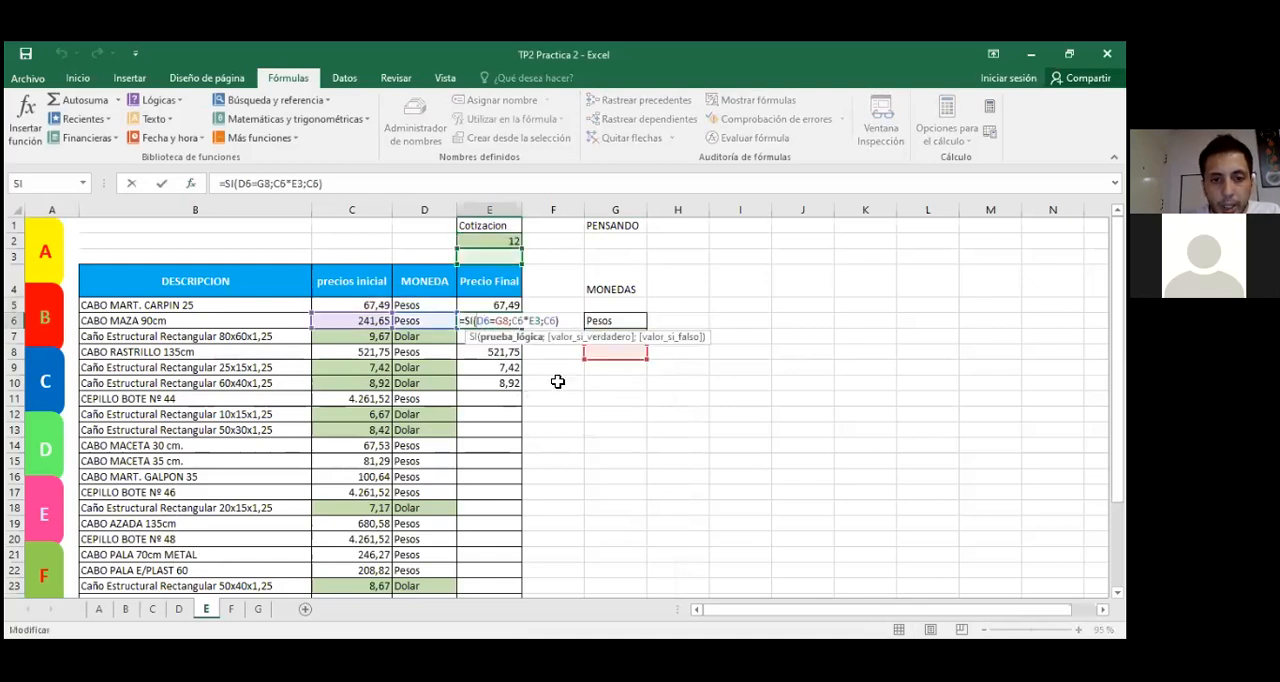
key(Return)
double_click(481, 383)
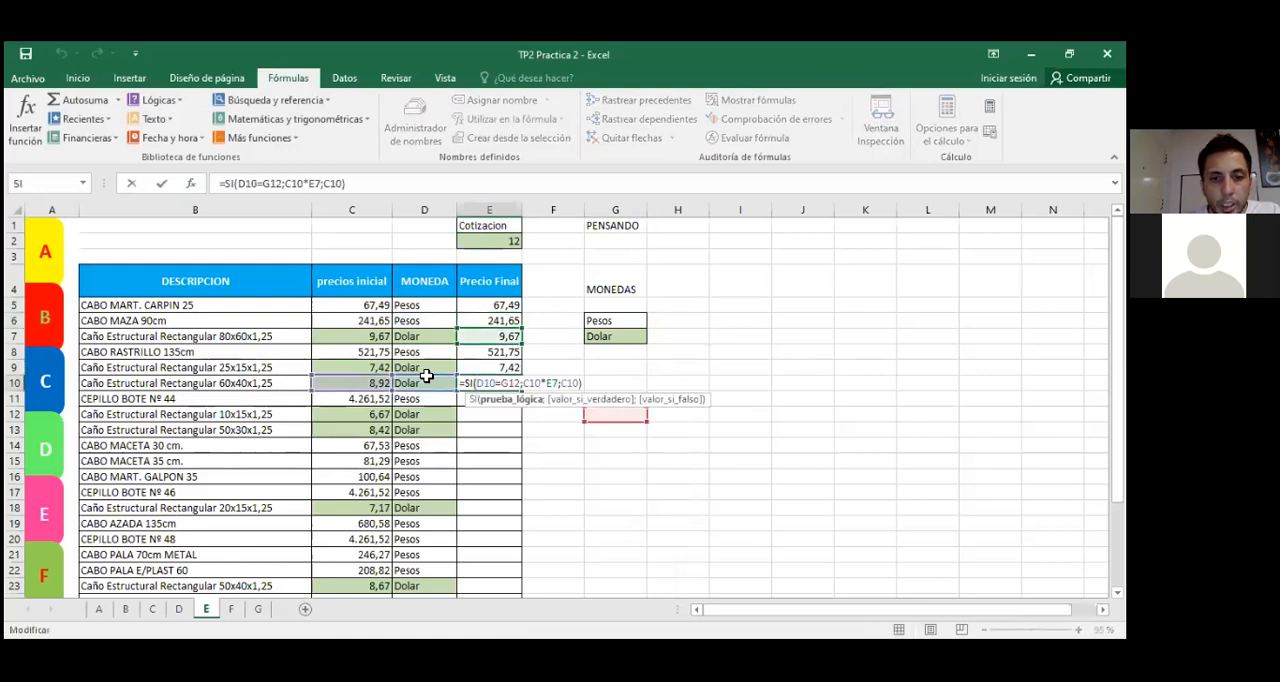
click(594, 336)
click(496, 305)
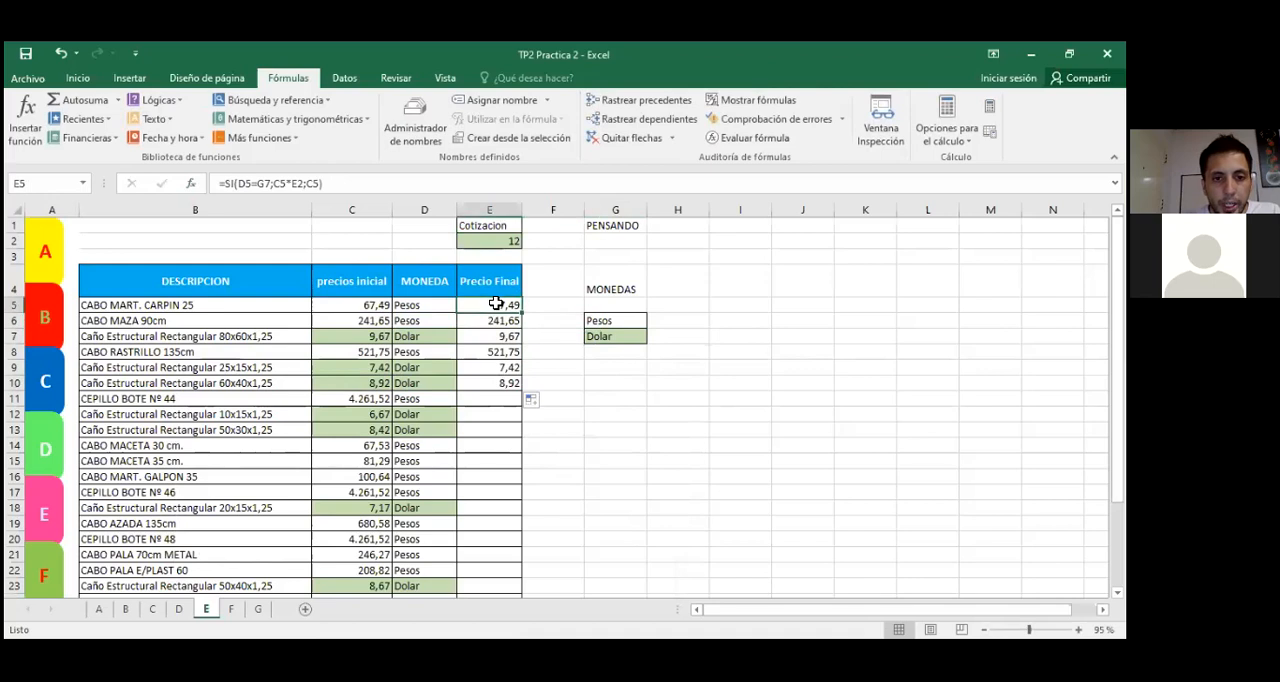
key(ctrl+z)
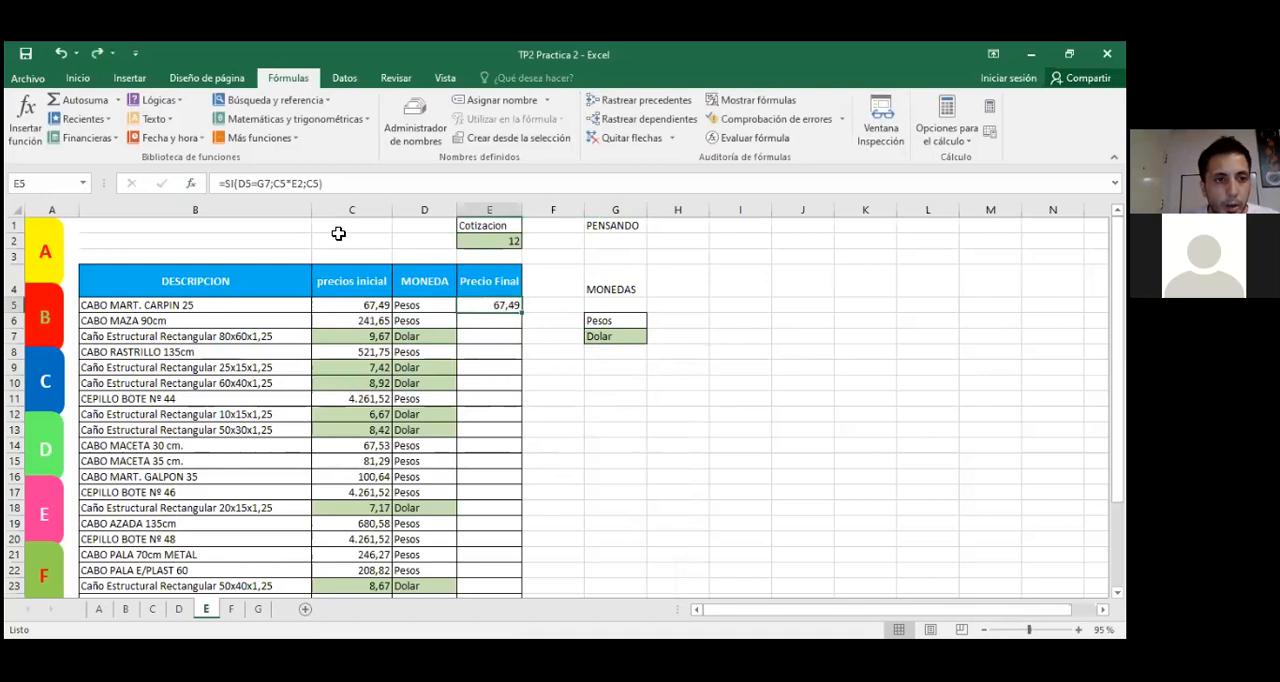
Step: Make the Dolar reference absolute in E5's SI function, setting Prueba_lógica to D5=$G$7, and accept the arguments
key(shift+F3)
click(336, 441)
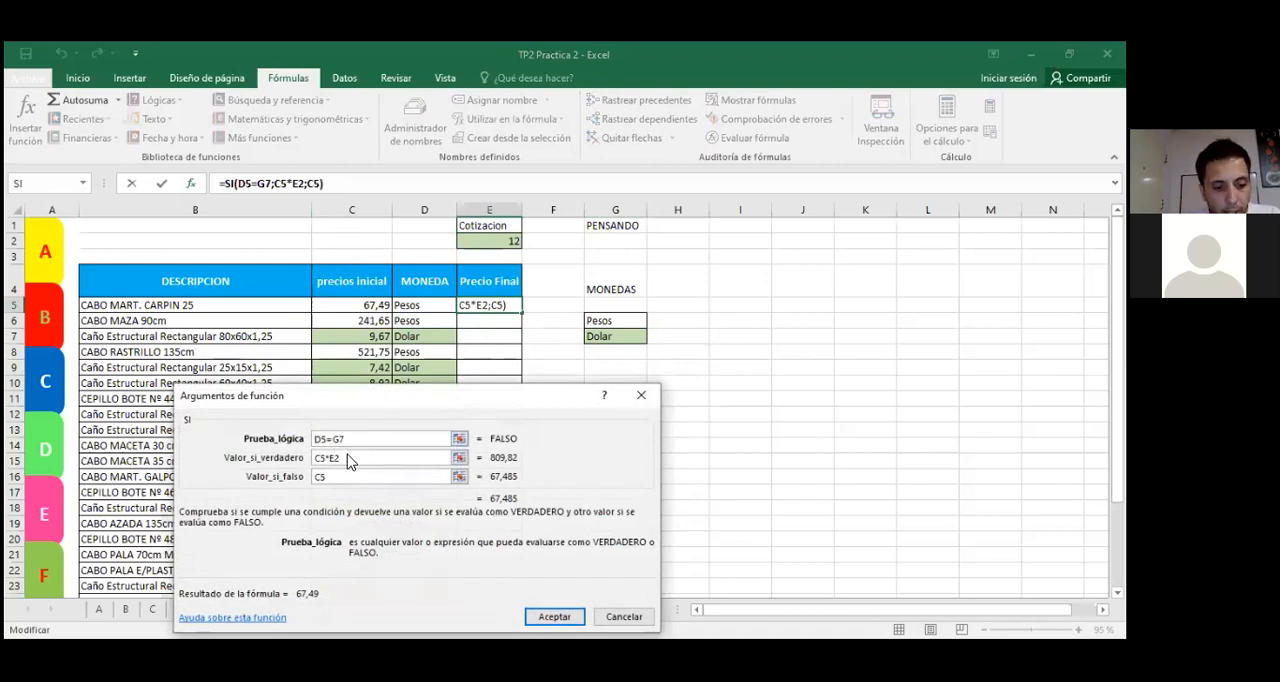
key(F4)
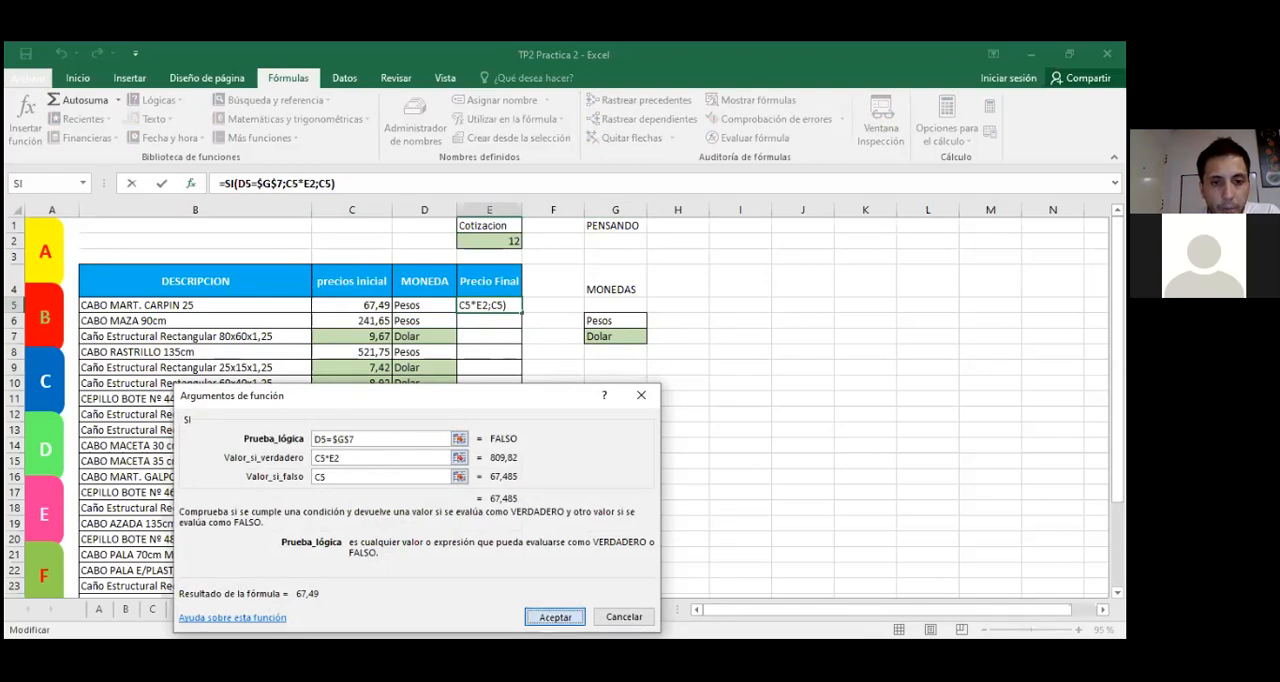
click(554, 616)
Step: Fill the SI formula with the absolute $G$7 reference from E5 down the Precio Final column
click(474, 309)
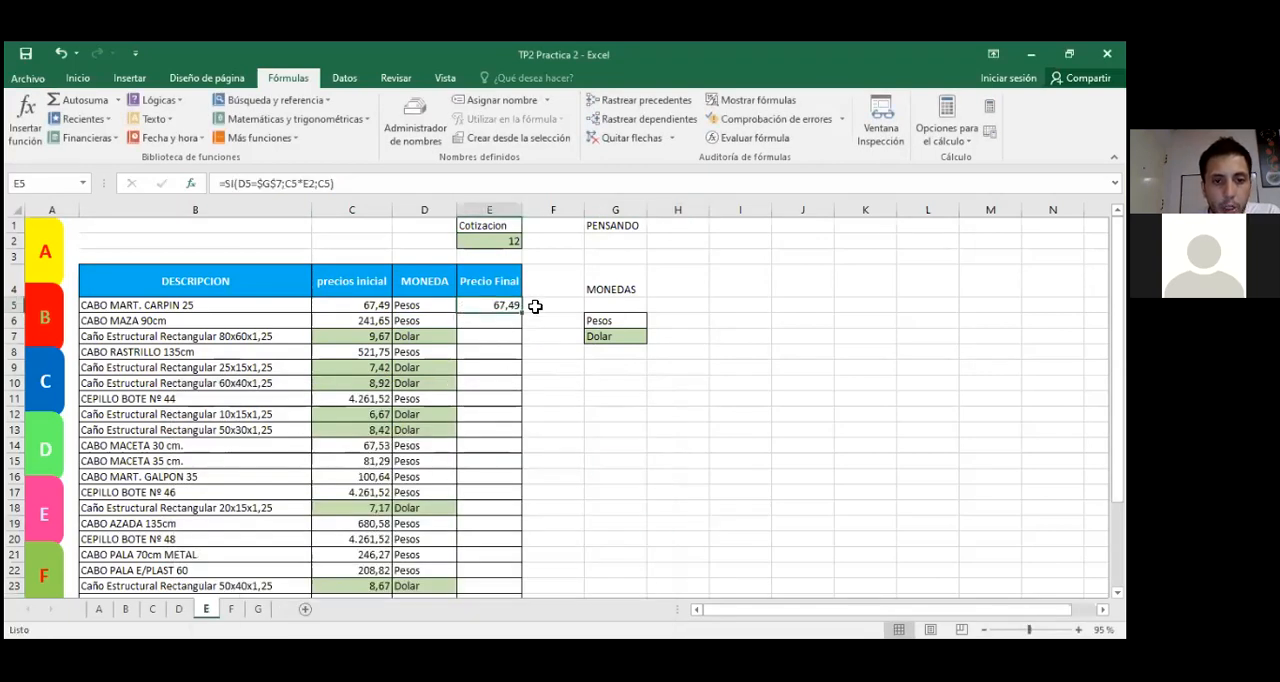
drag(521, 313, 505, 570)
scroll(552, 475, up, 3)
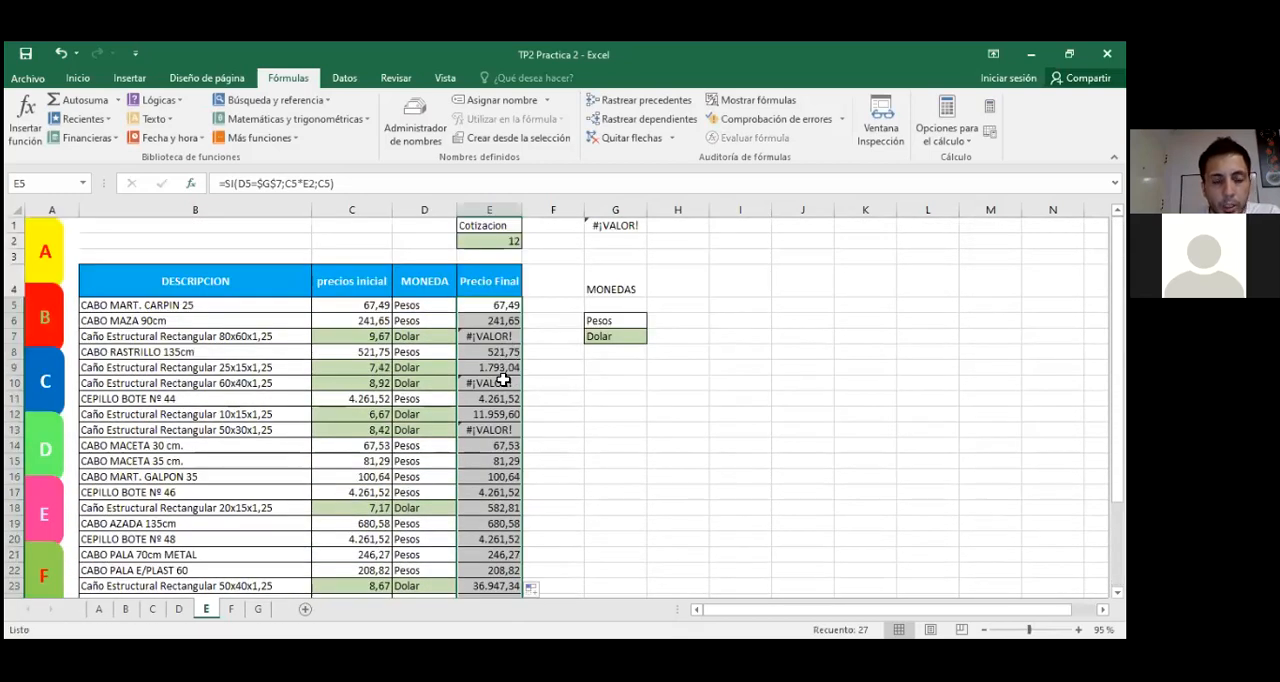
click(578, 429)
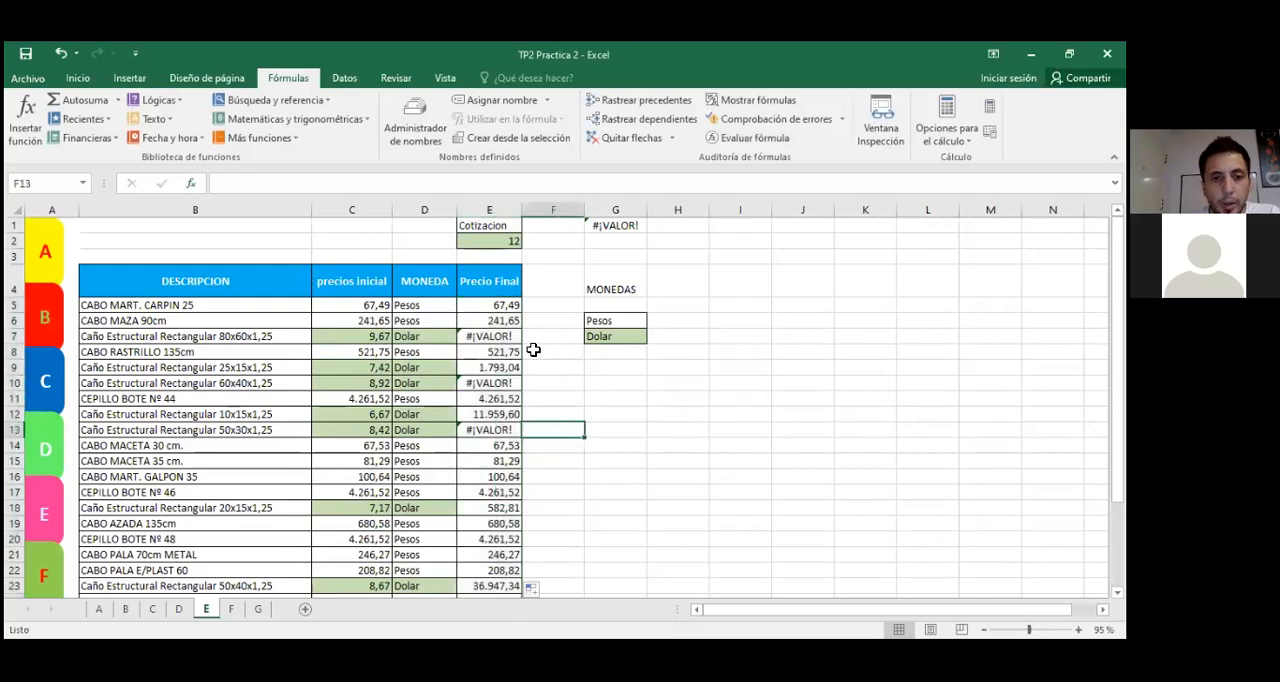
Step: Inspect the references to Dolar and the Cotizacion in the formulas of E5, E6 and E11, and check cell E2
double_click(500, 304)
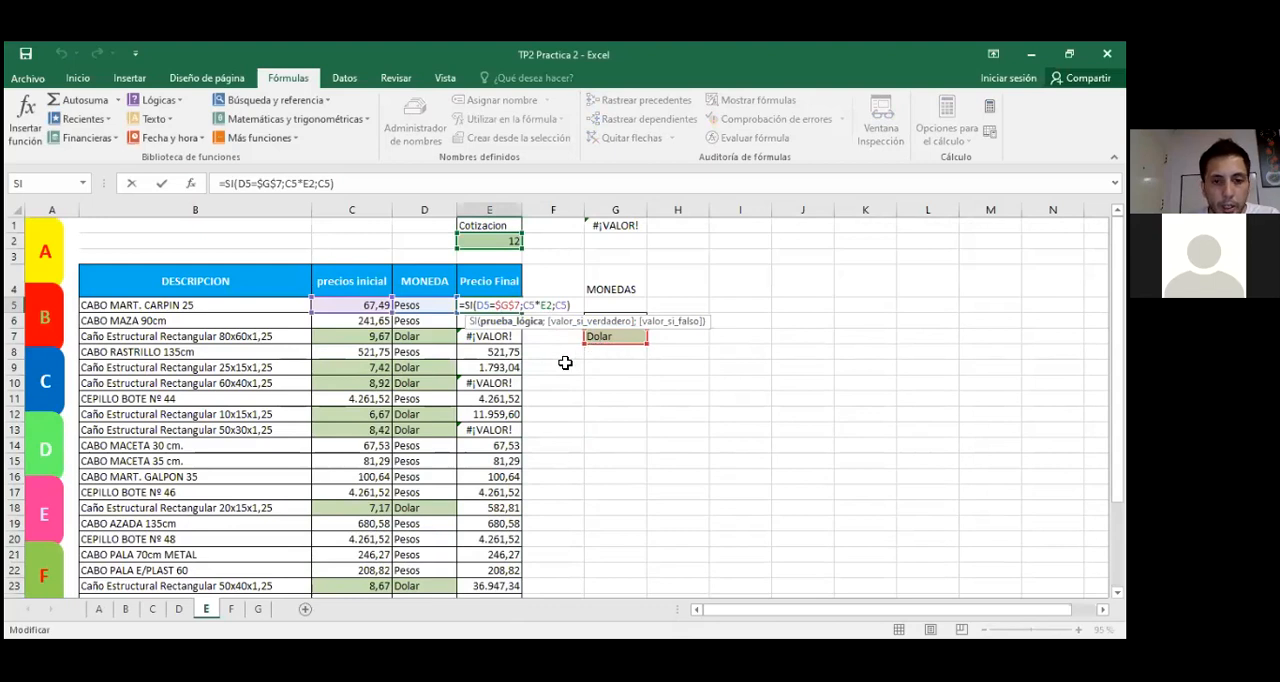
double_click(494, 321)
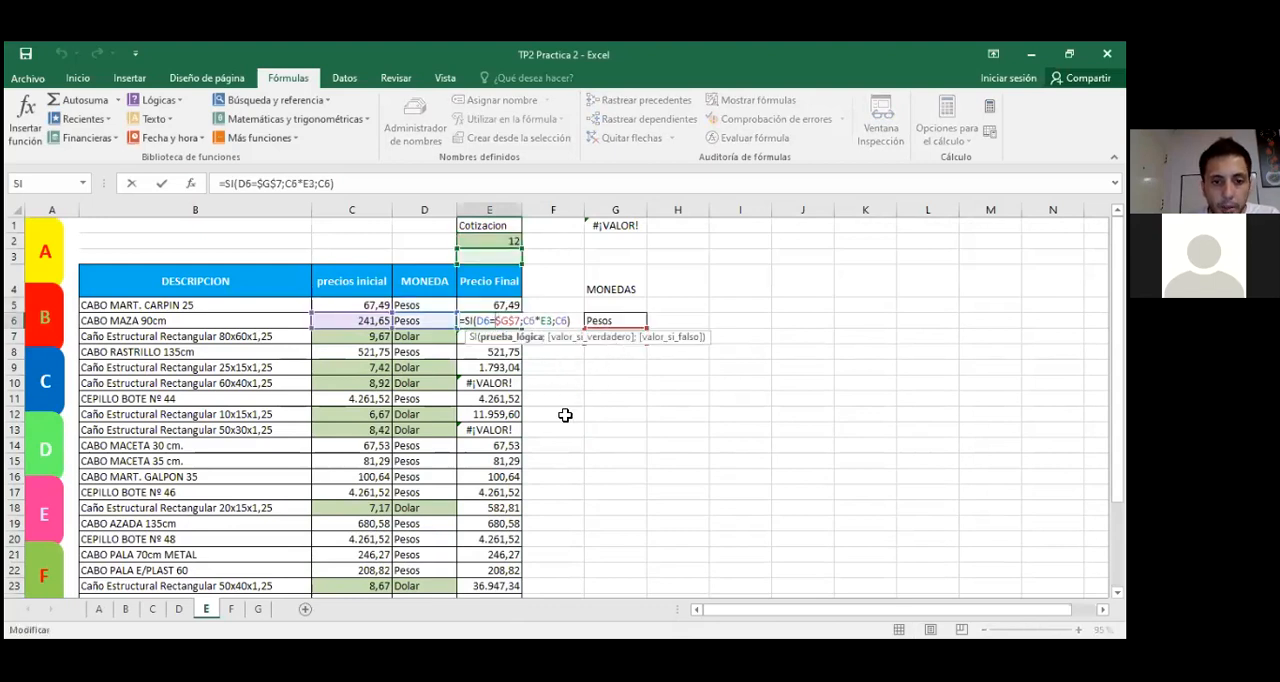
double_click(494, 399)
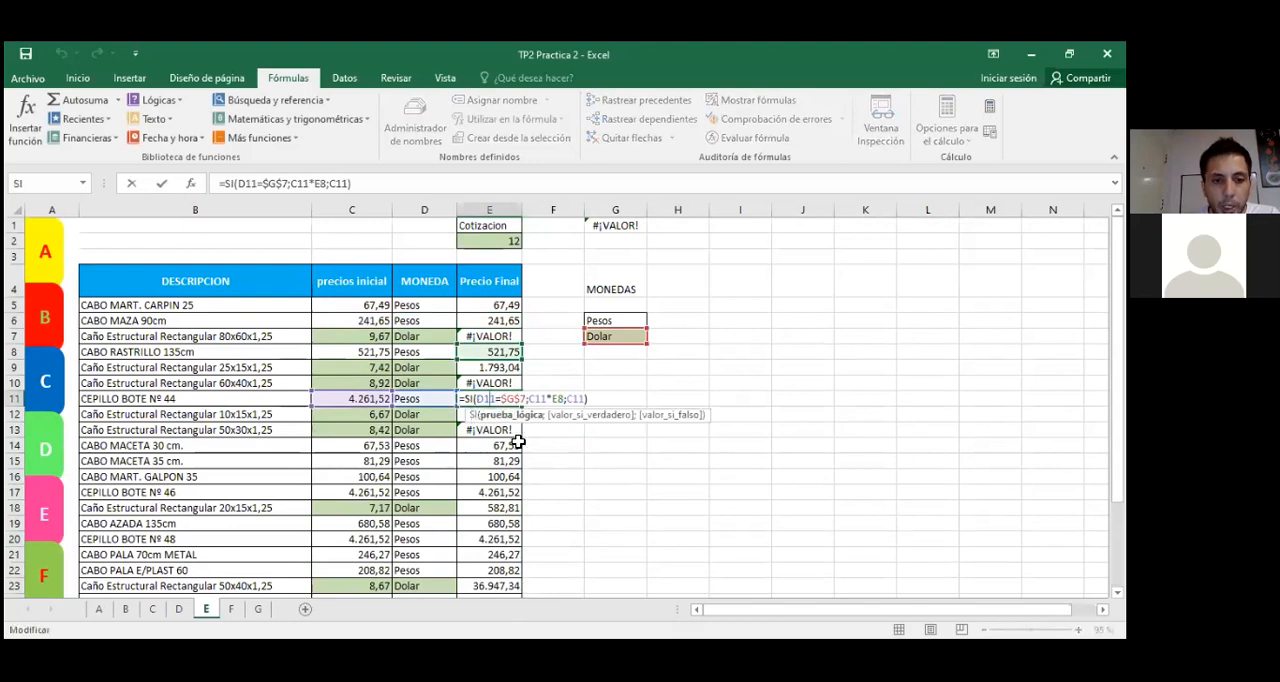
key(Escape)
click(499, 309)
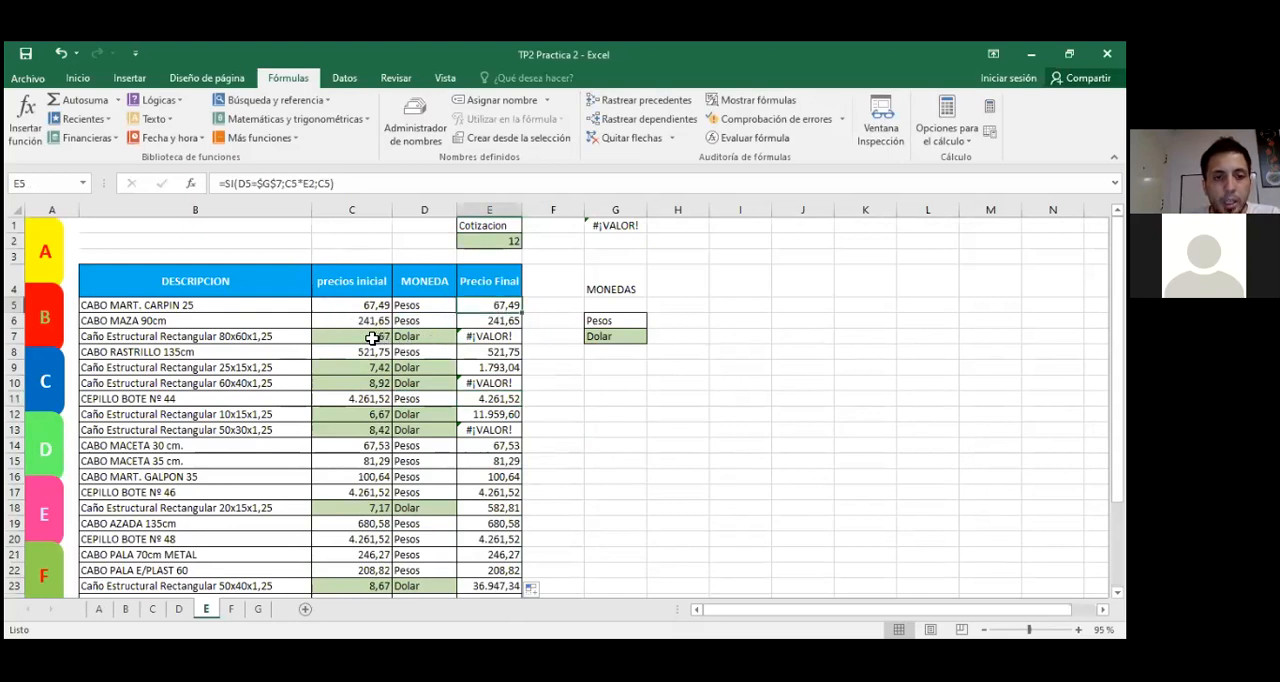
click(474, 243)
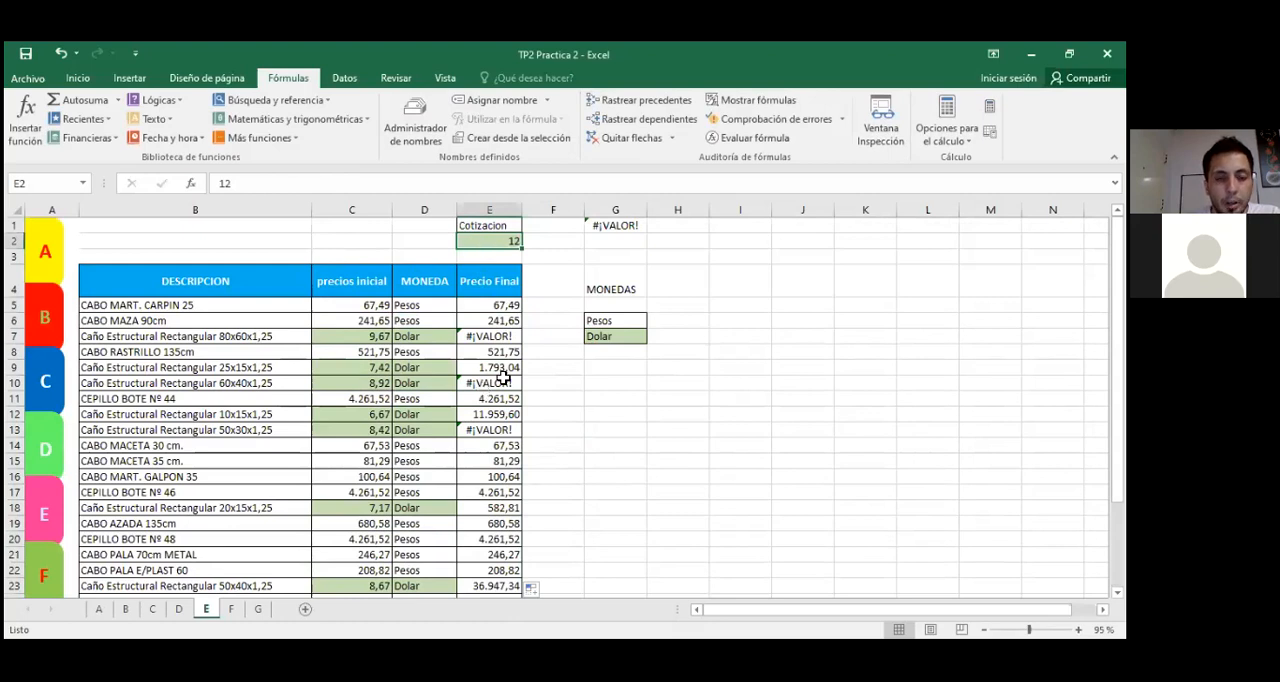
Step: Inspect the Cotizacion references in the SI formulas of cells E6 and E9
double_click(494, 321)
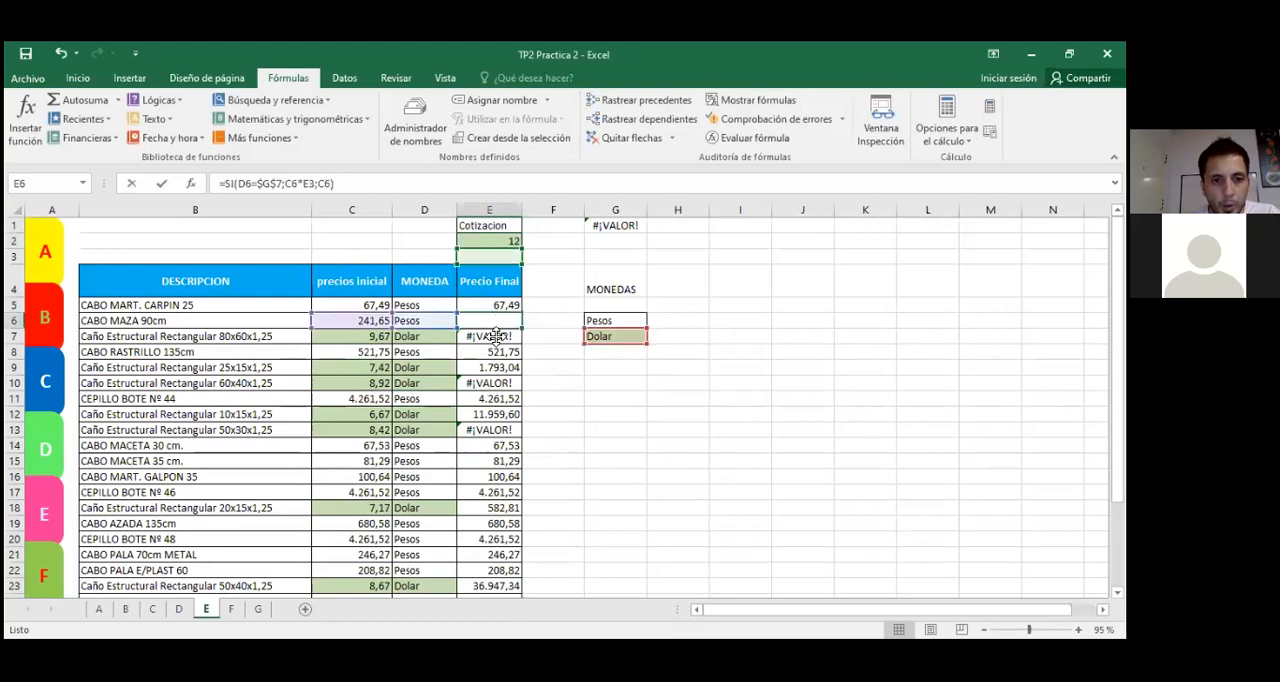
double_click(489, 368)
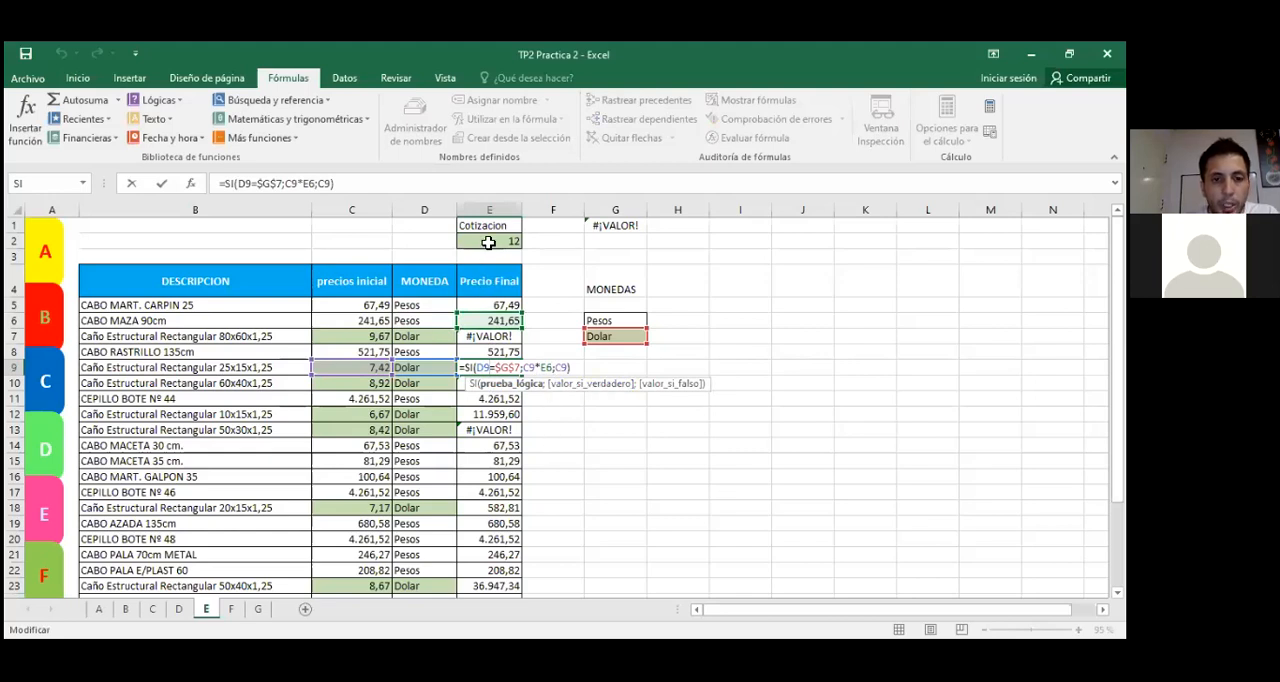
key(Return)
Step: Clear the Precio Final formulas from E6 to E31 and check the $G$7 reference in E5's formula
drag(509, 320, 531, 552)
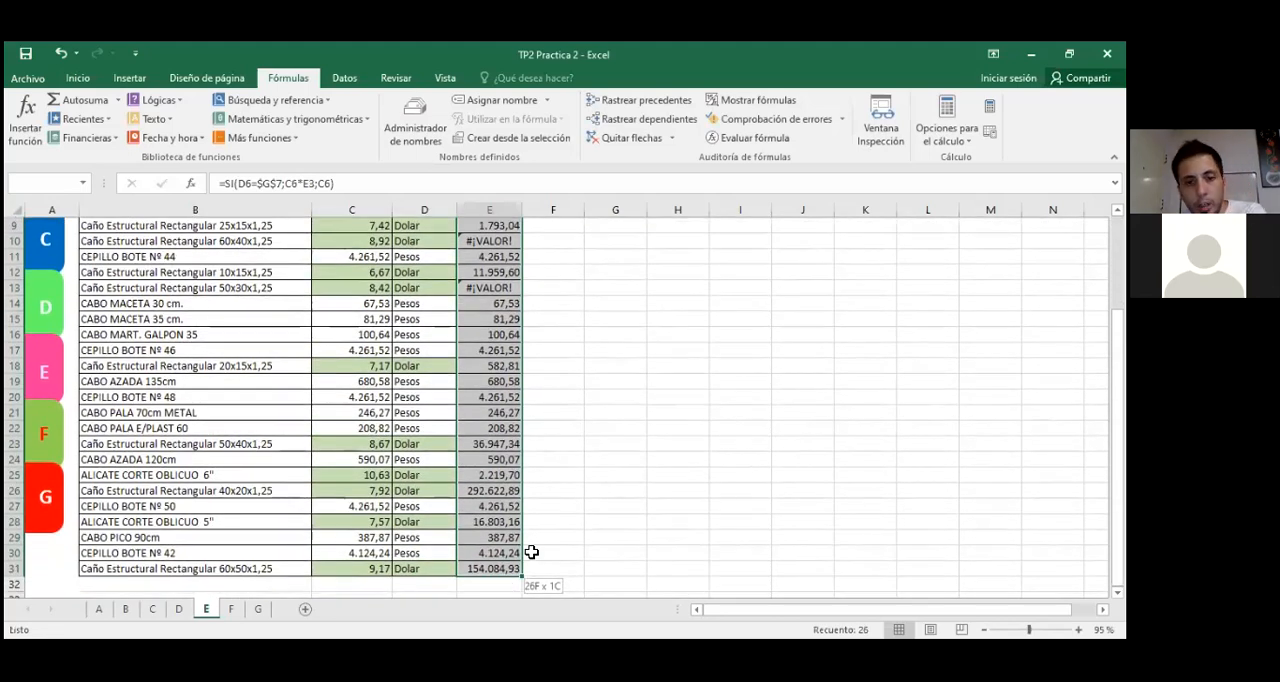
key(Delete)
click(508, 307)
click(275, 190)
text(7)
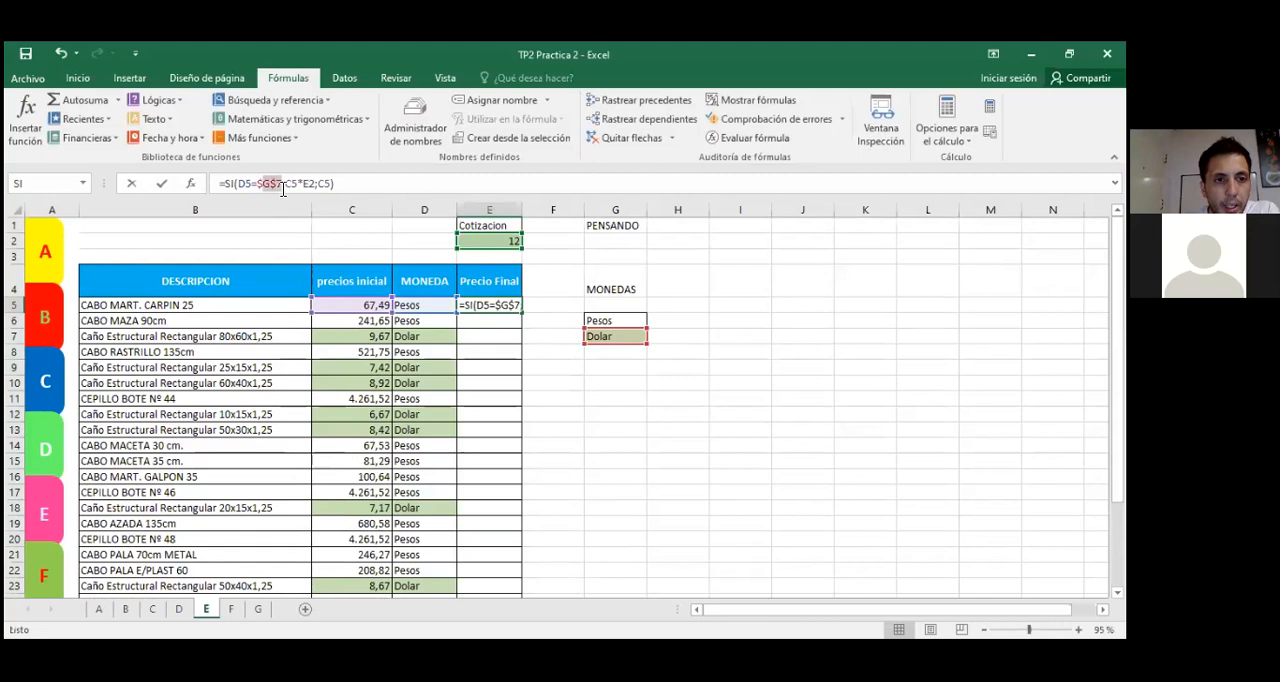
key(ctrl+Return)
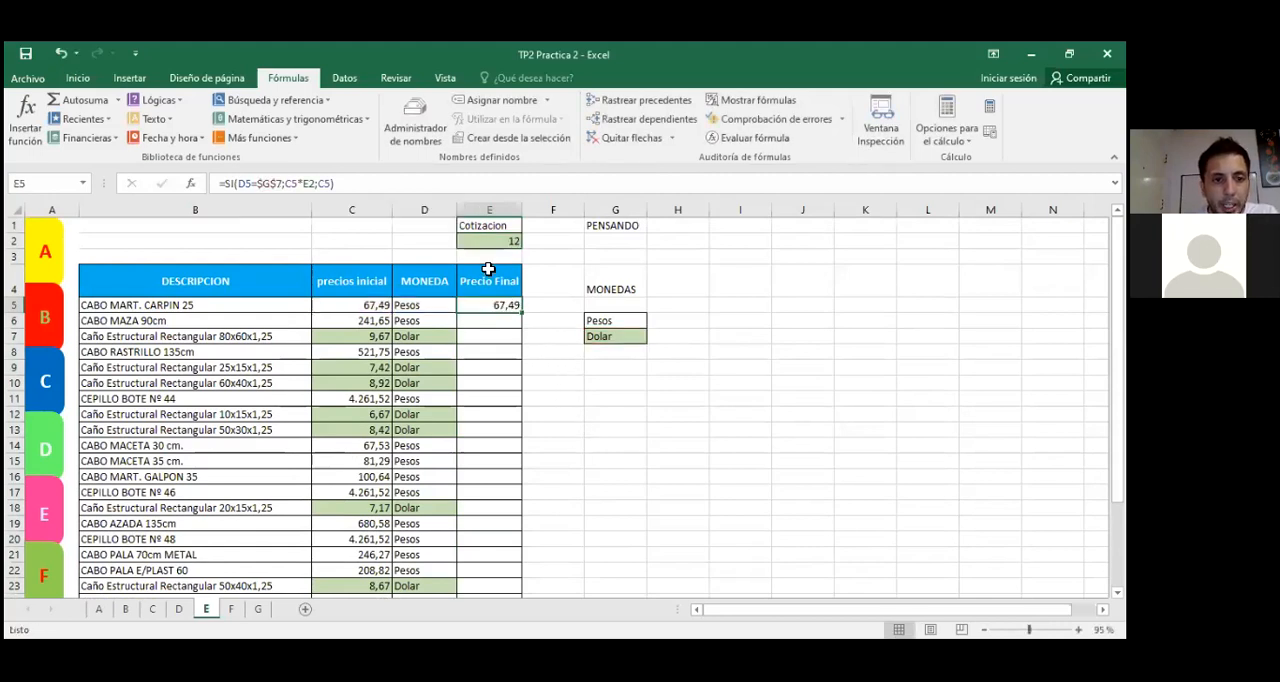
Step: Make the Cotizacion reference absolute in E5's formula, so that it reads =SI(D5=$G$7;C5*$E$2;C5)
click(486, 242)
click(497, 306)
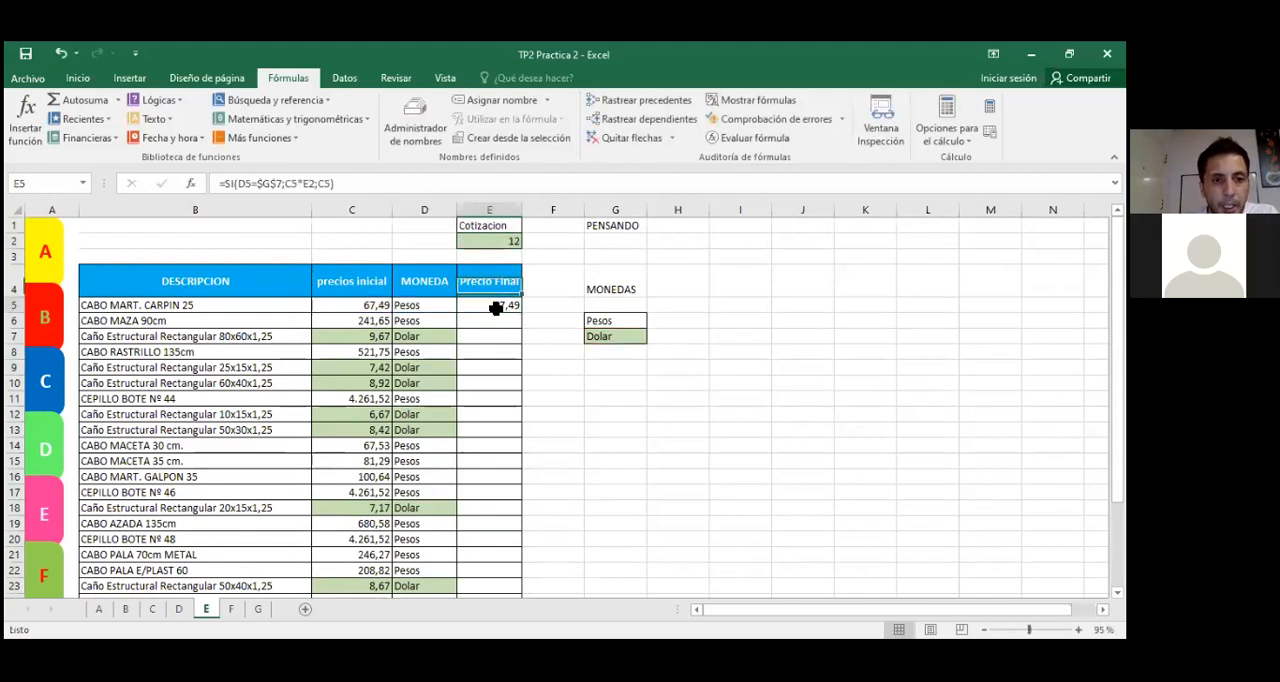
double_click(311, 184)
key(F4)
key(Return)
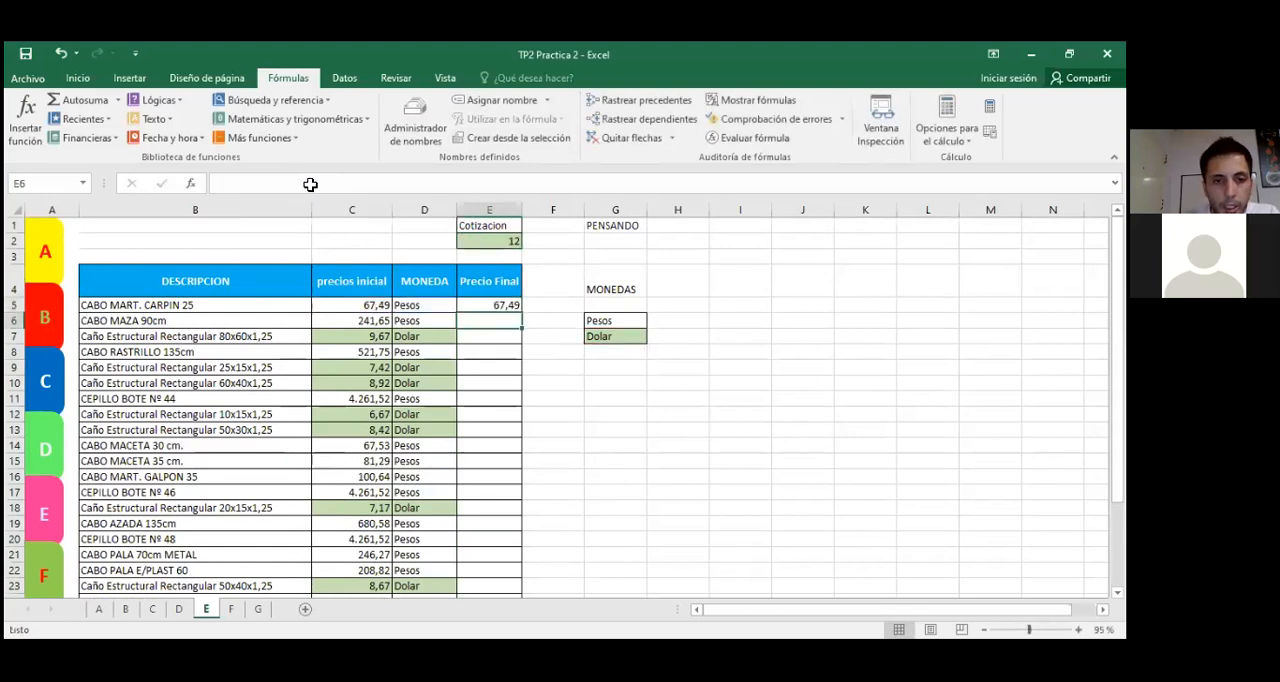
click(736, 481)
click(496, 304)
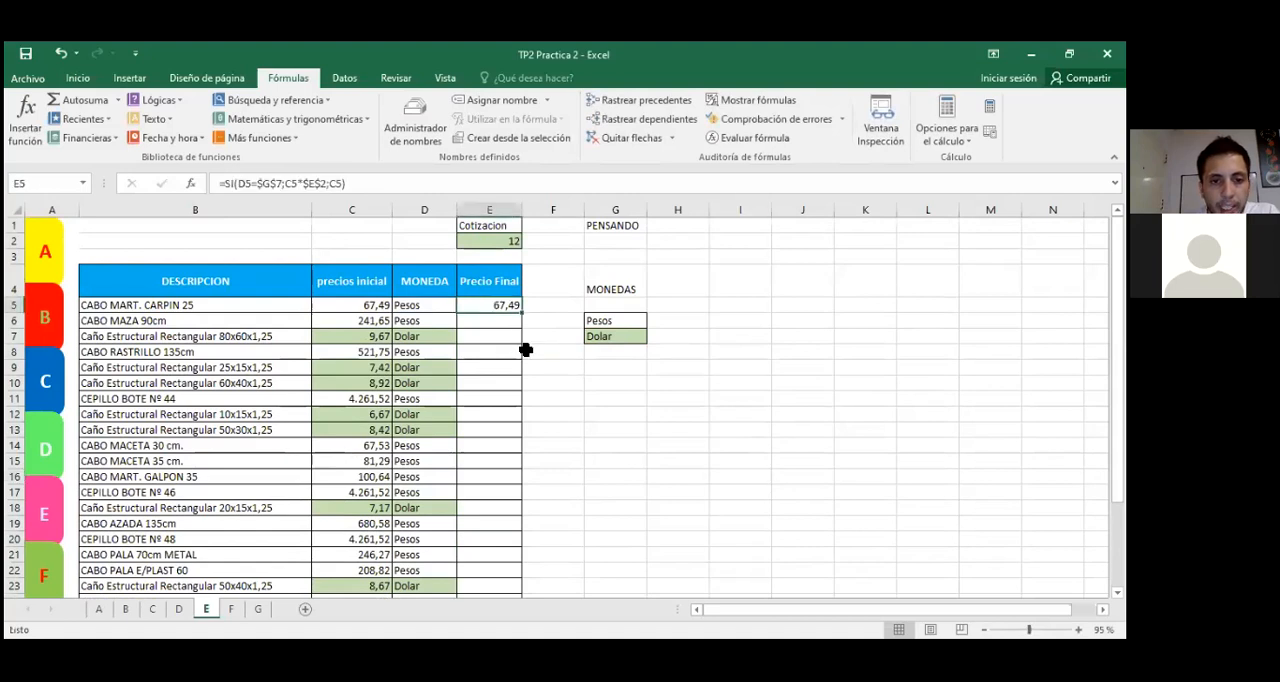
Step: Check the Dolar and Cotizacion cells, and fill E5's formula with both absolute references down to E31
click(617, 337)
click(501, 250)
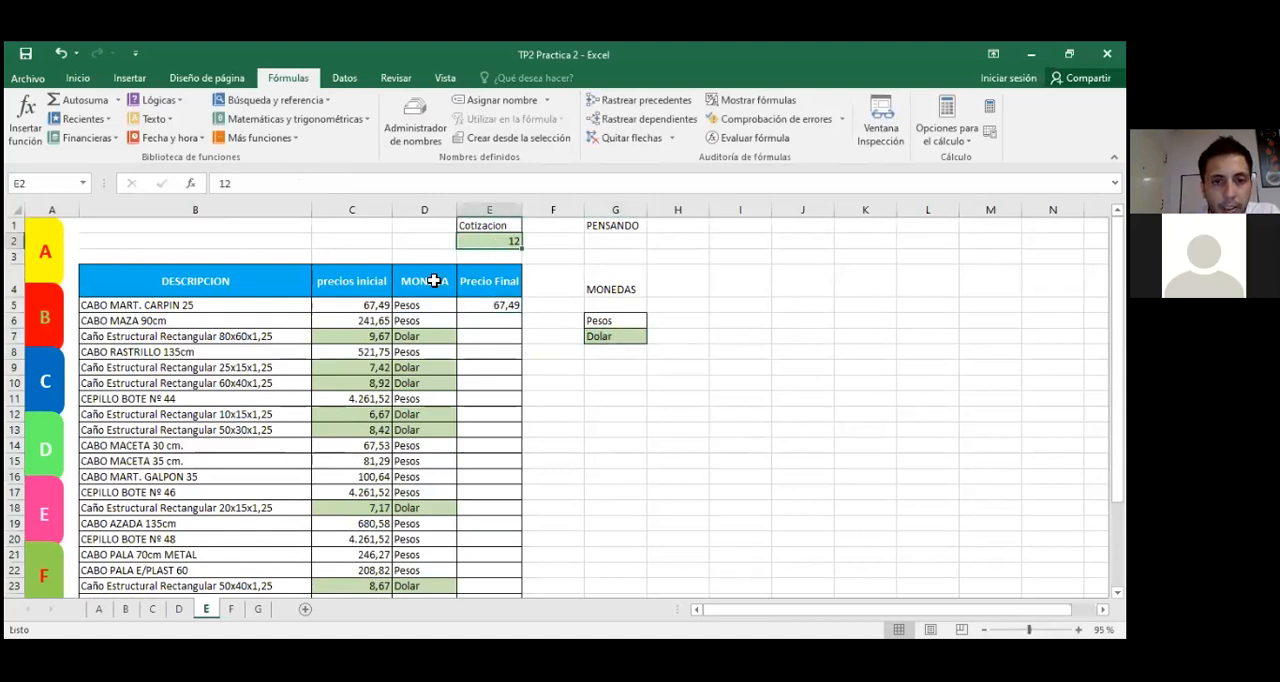
click(502, 306)
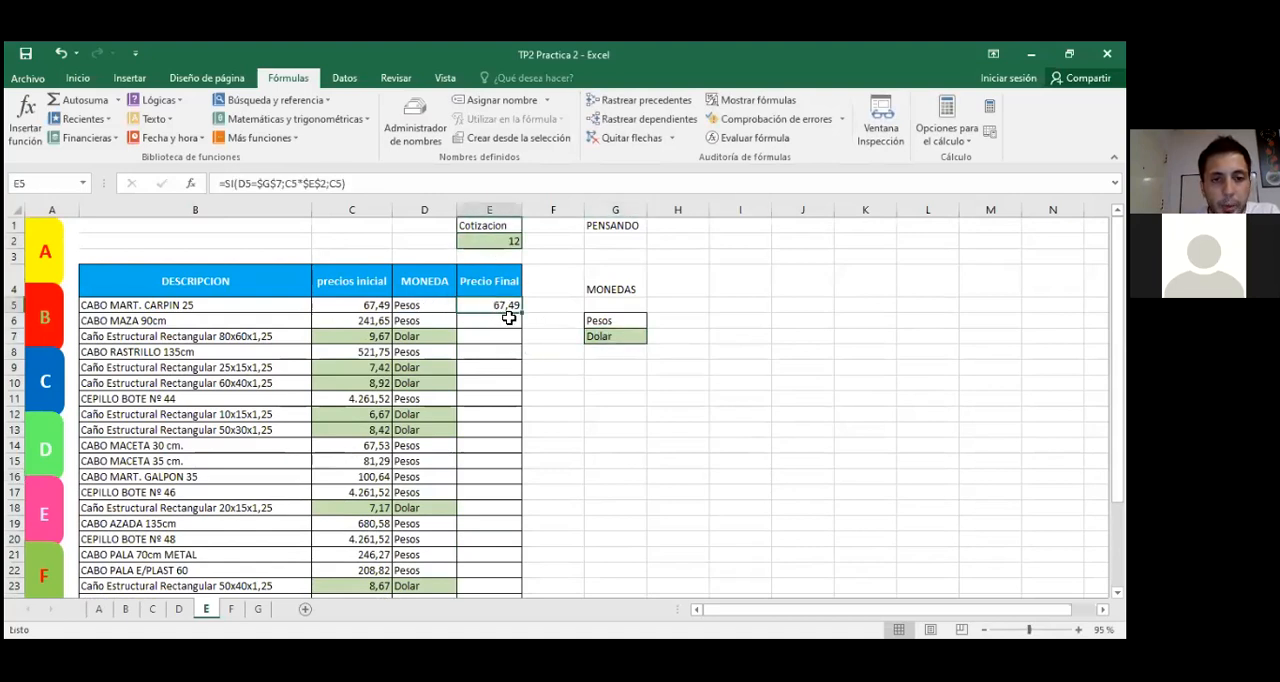
drag(523, 313, 526, 562)
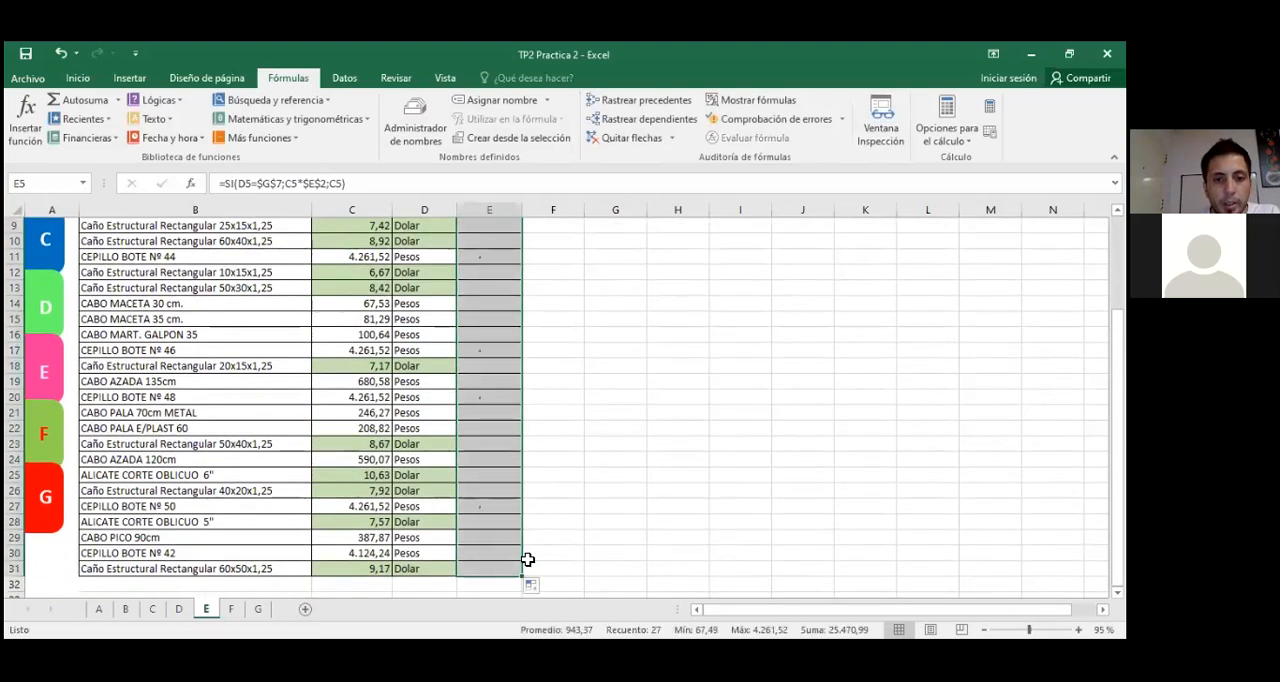
scroll(600, 420, up, 3)
click(591, 440)
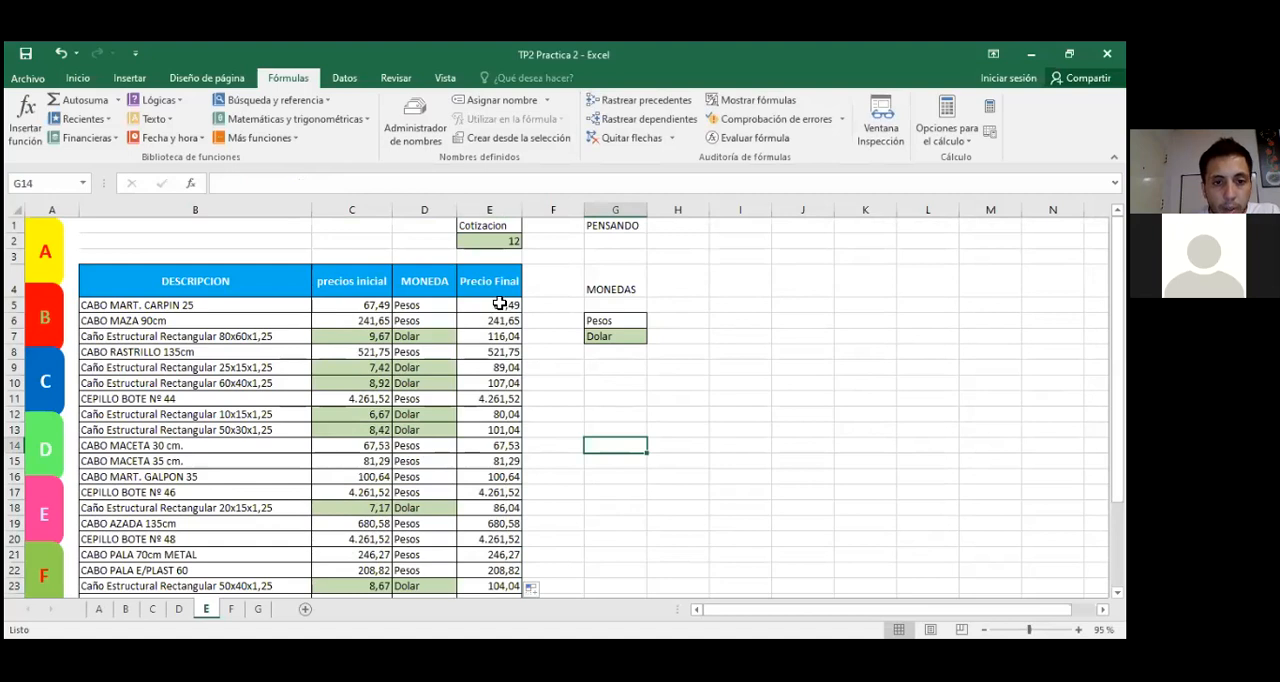
Step: Review the MONEDA and precios inicial cells of rows 5 to 7 and the Cotizacion behind their final prices
click(505, 303)
click(416, 302)
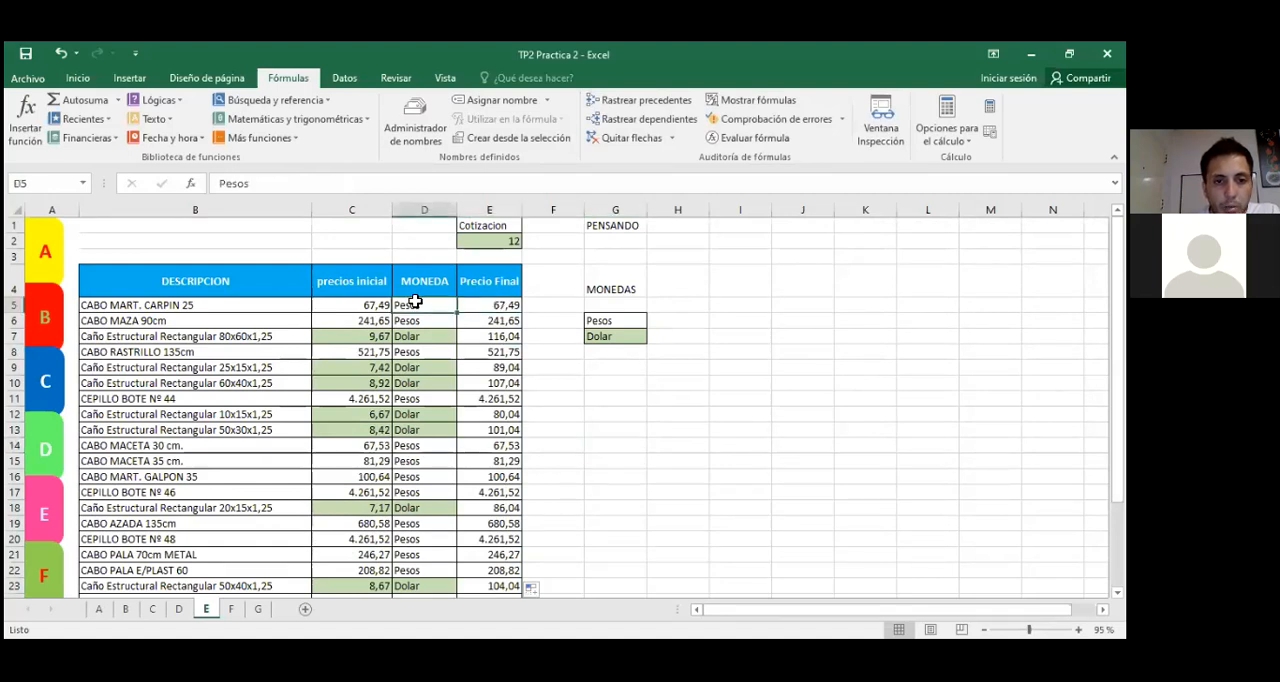
click(362, 305)
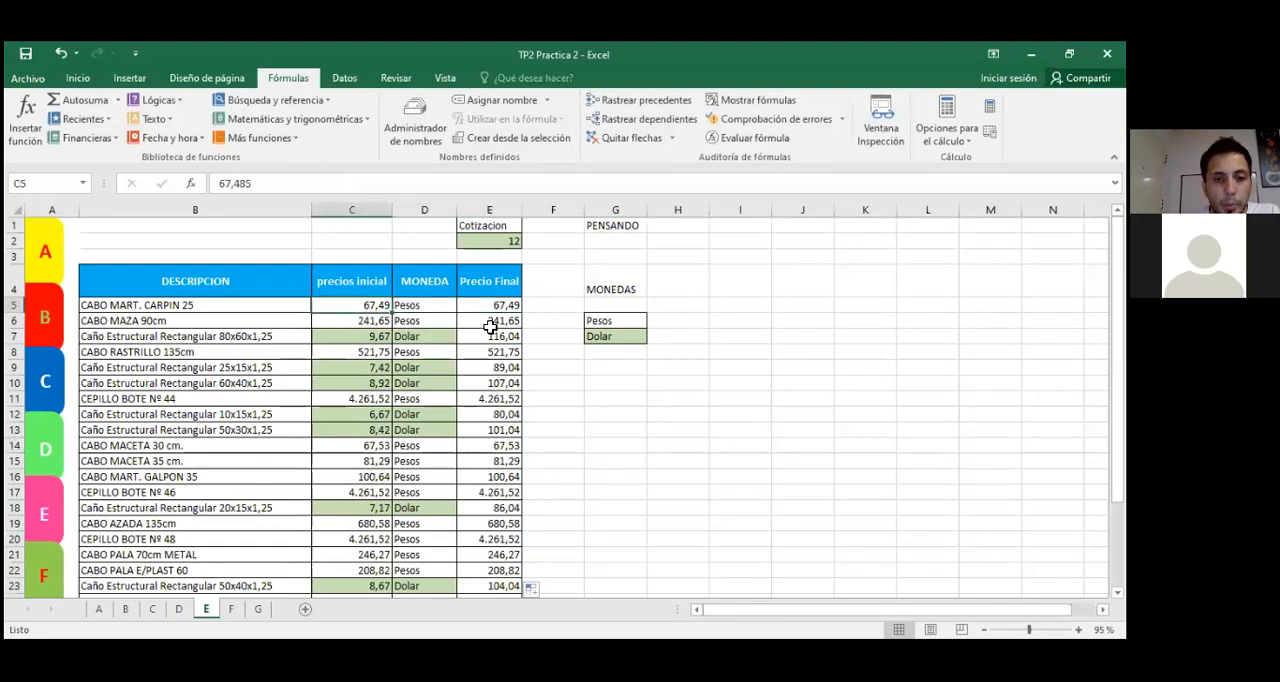
click(421, 320)
click(360, 321)
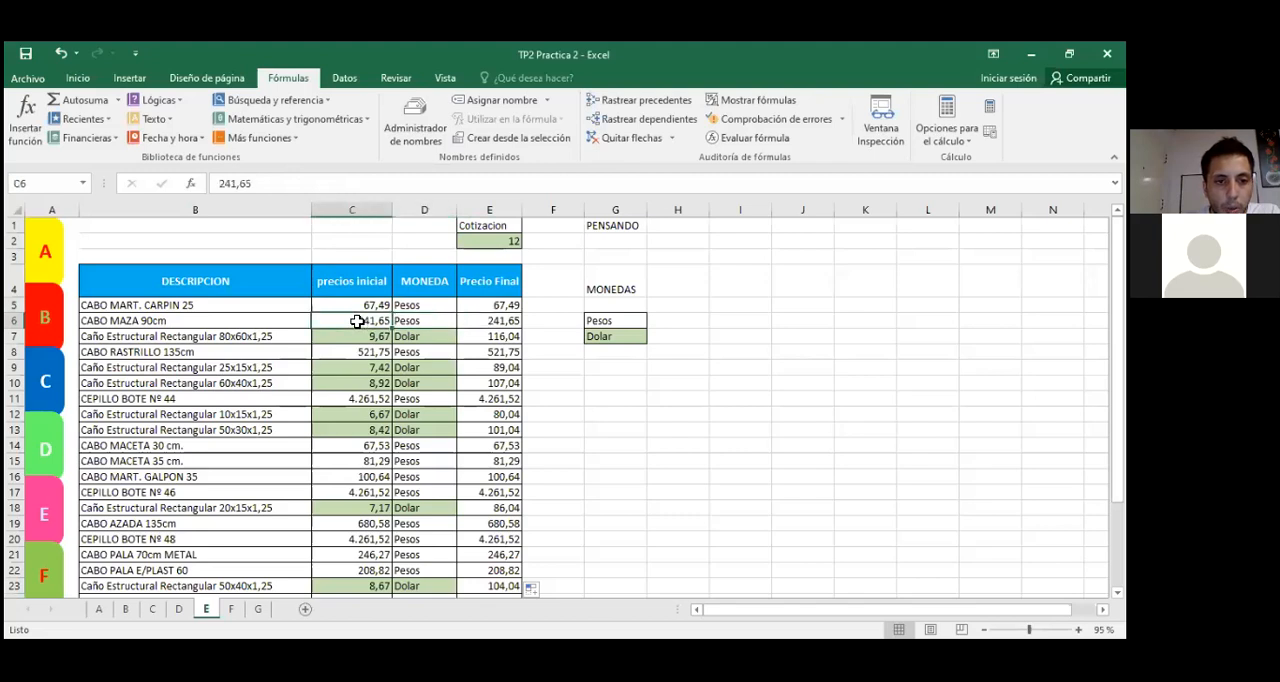
click(428, 336)
click(368, 336)
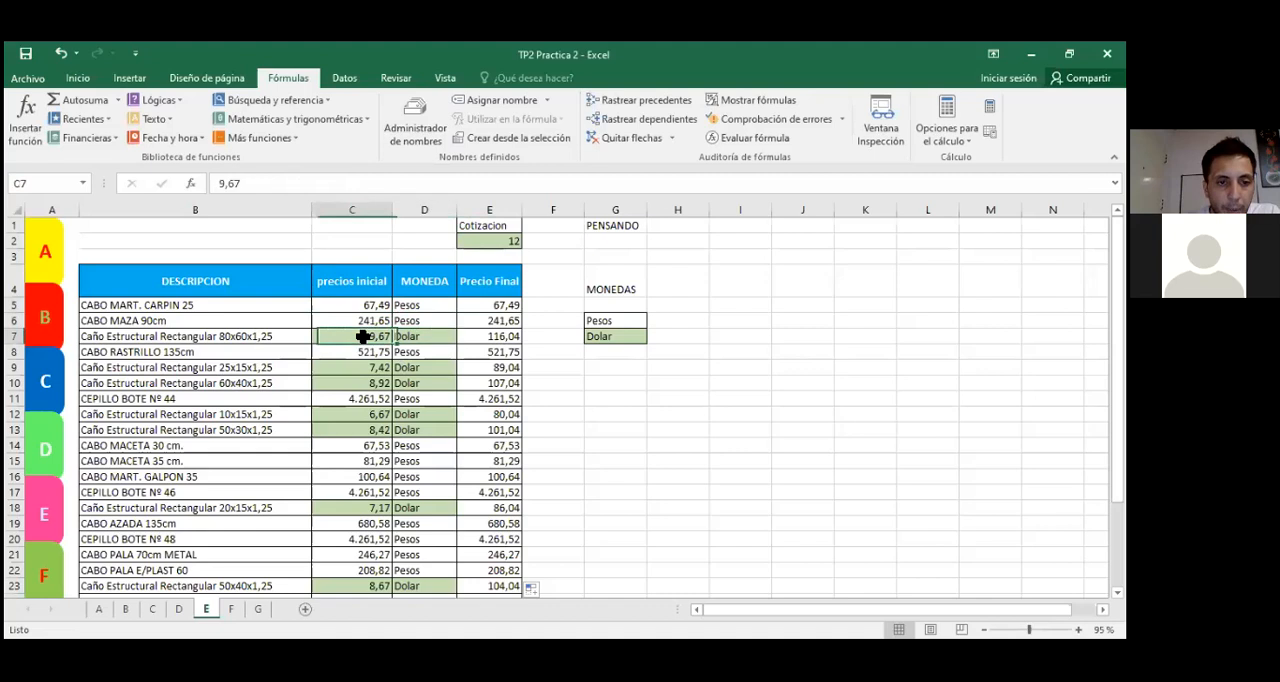
click(497, 243)
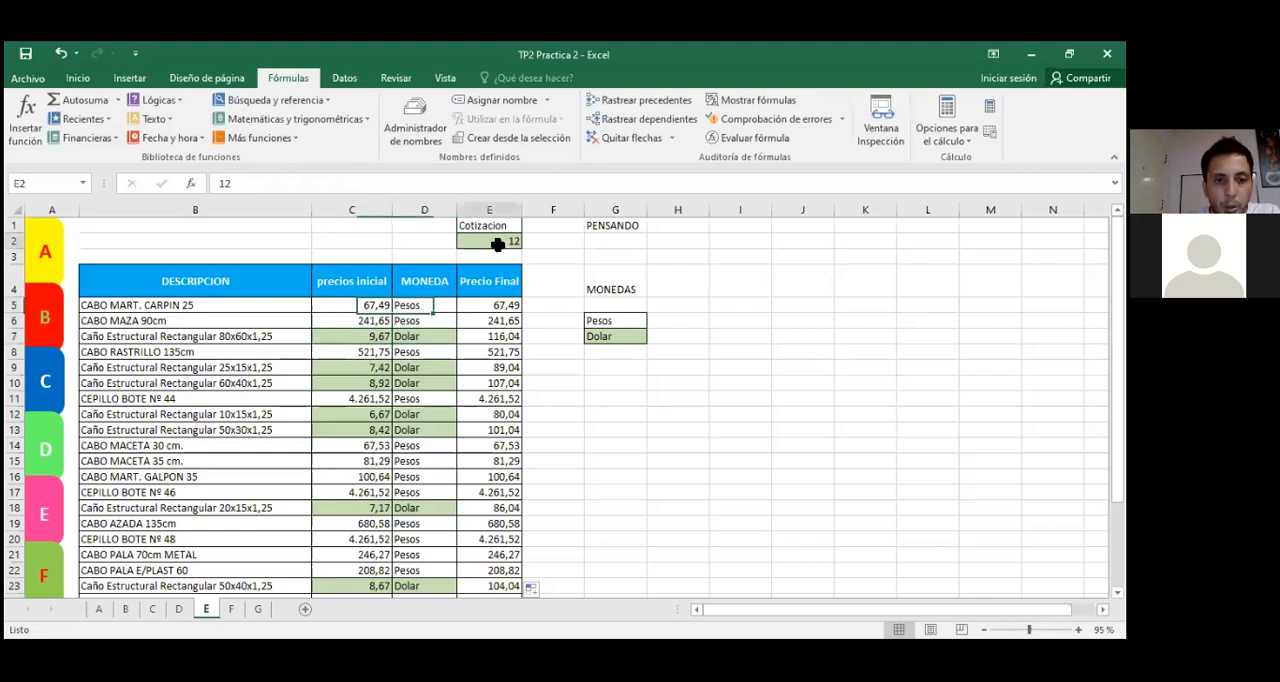
Step: Calculate =9,67*12 in cell G10 as a manual check of row 7's dollar conversion
click(603, 383)
text(=)
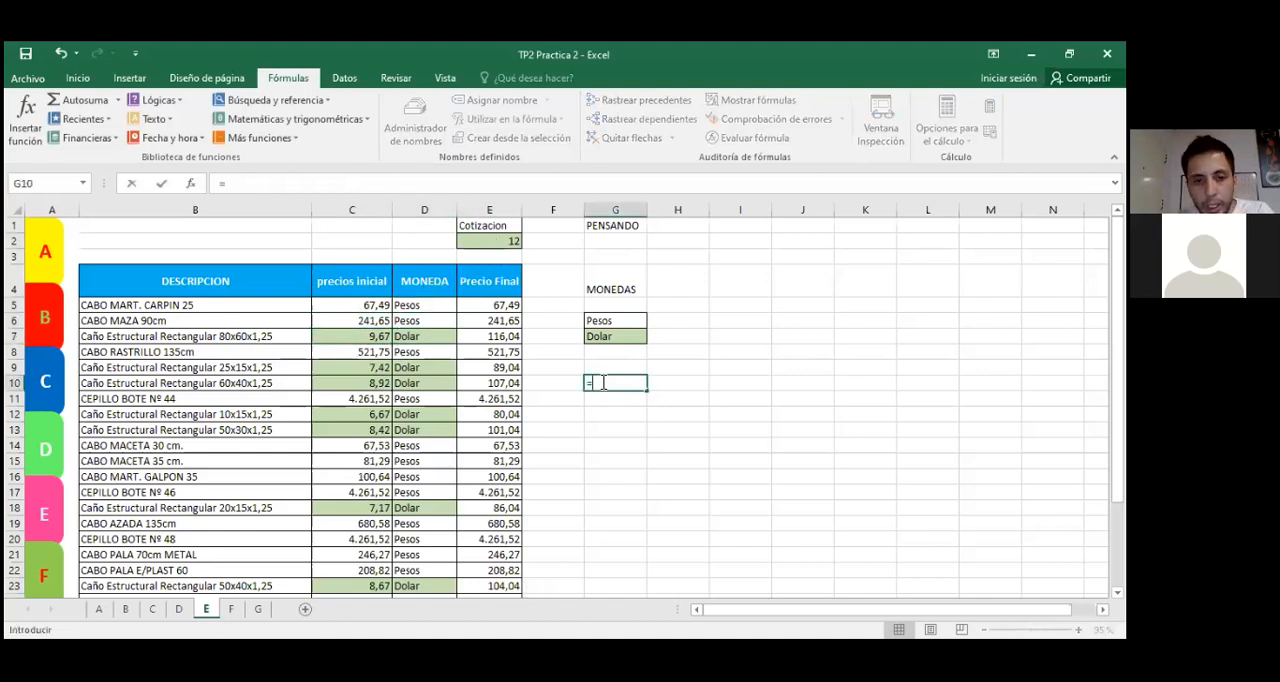
text(S)
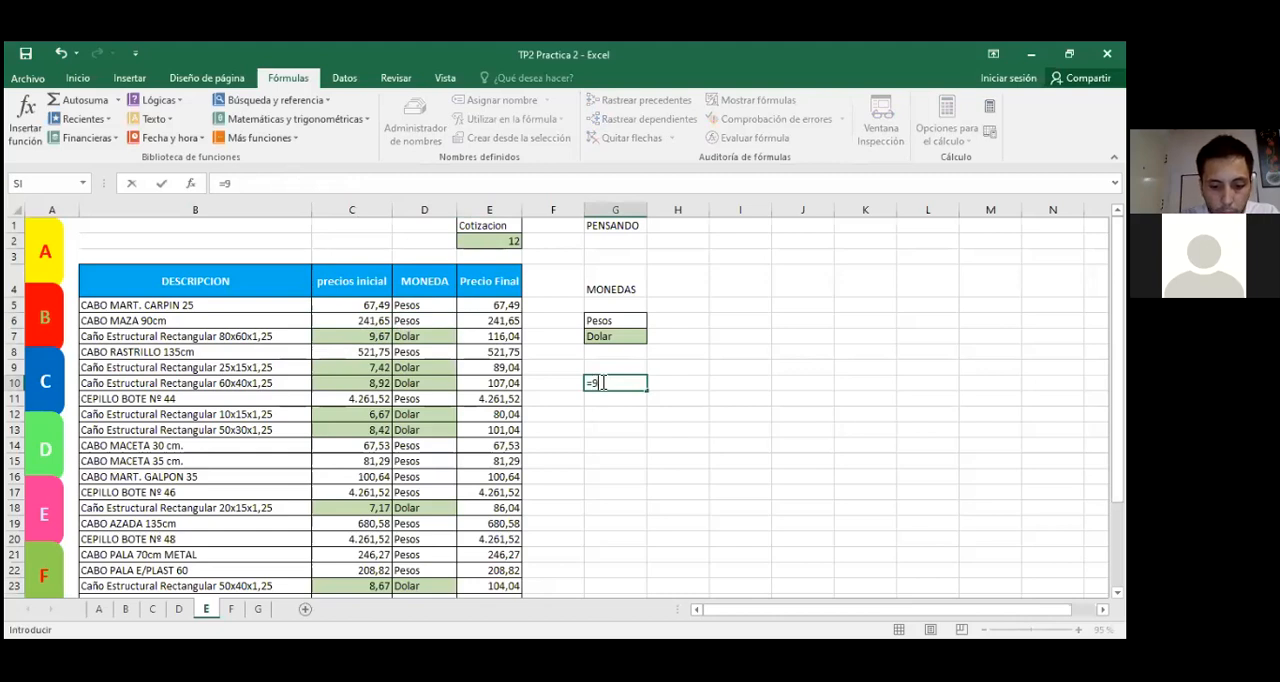
text(,67*12)
key(Return)
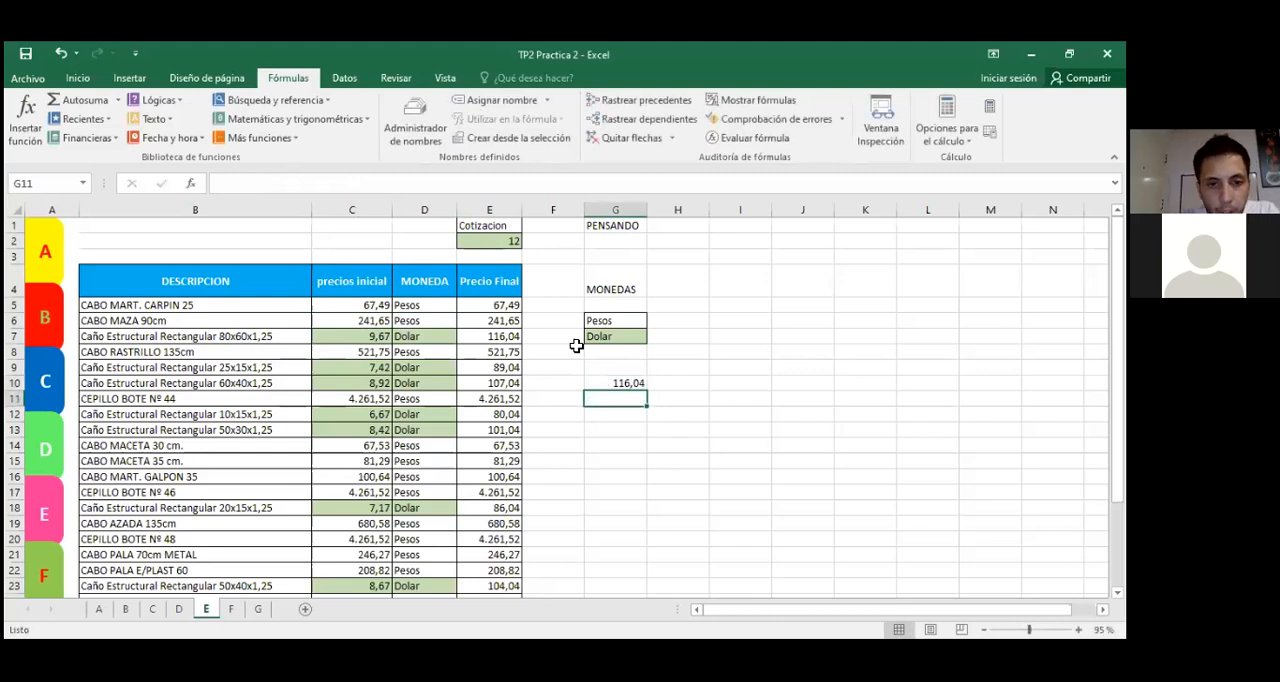
Step: Compare the manual calculation in G10 with the Precio Final in E7, and clear G10
click(500, 336)
click(614, 383)
click(499, 334)
click(600, 382)
key(Delete)
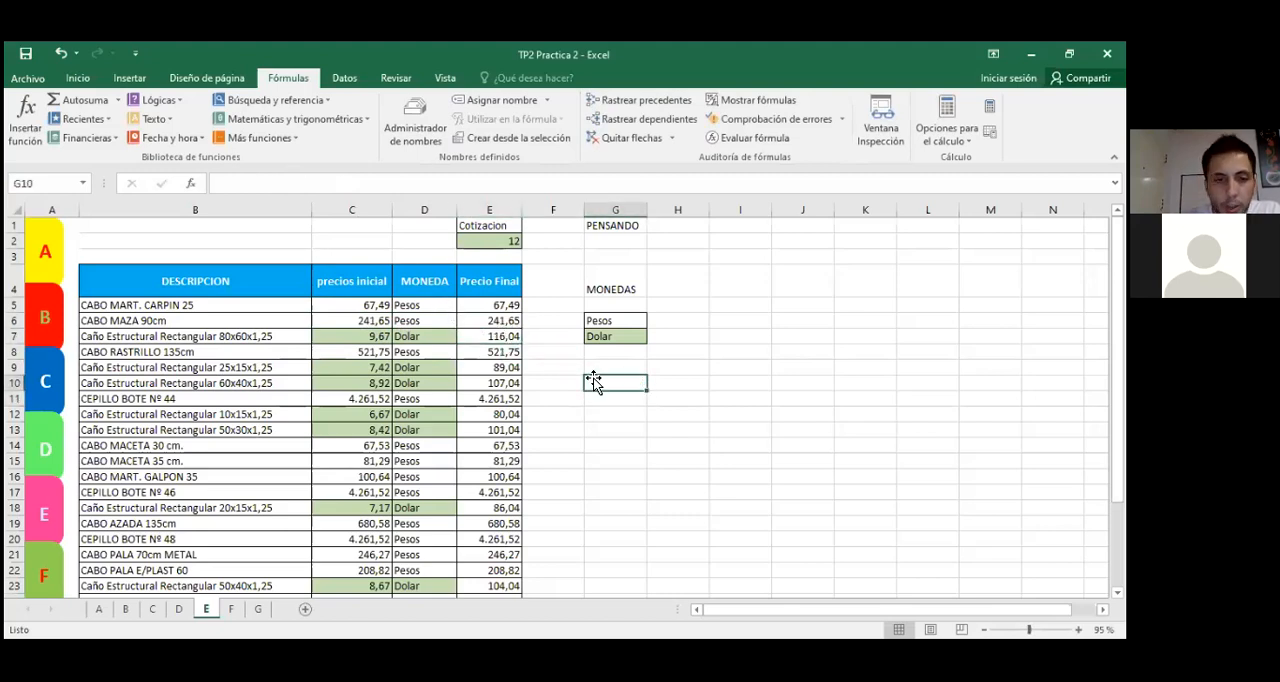
Step: Examine the references used in E5's SI formula without changing it
click(578, 422)
click(512, 305)
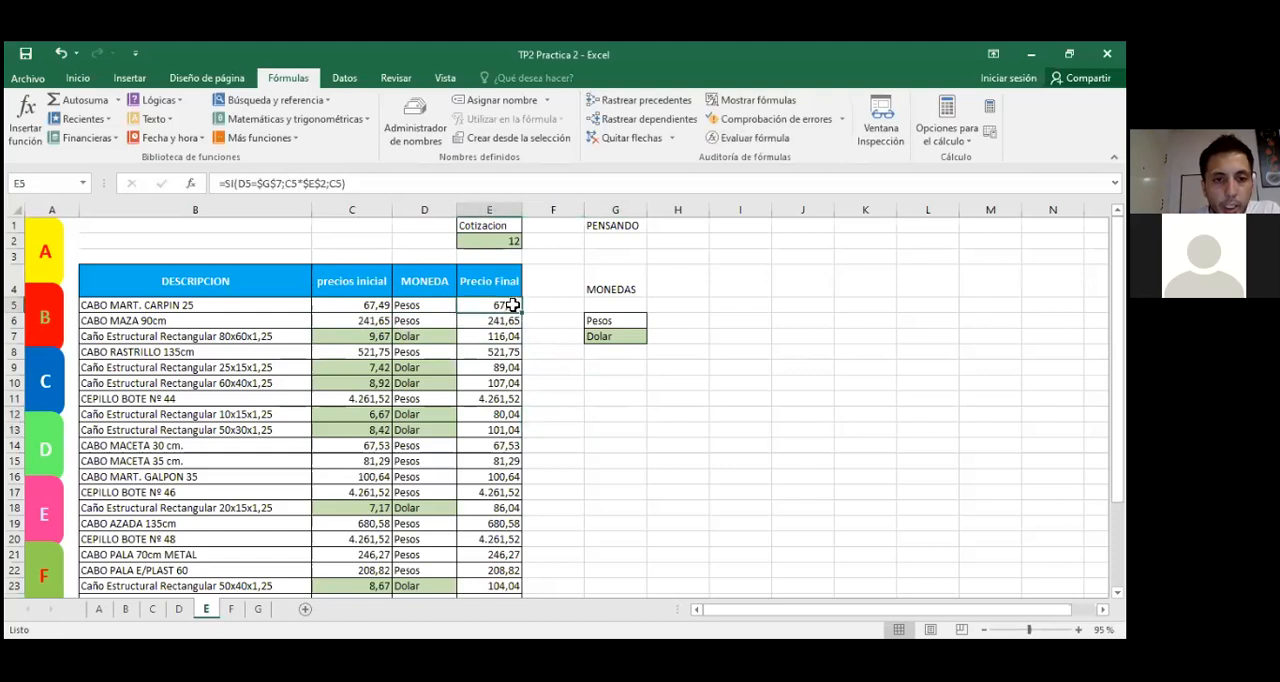
click(352, 184)
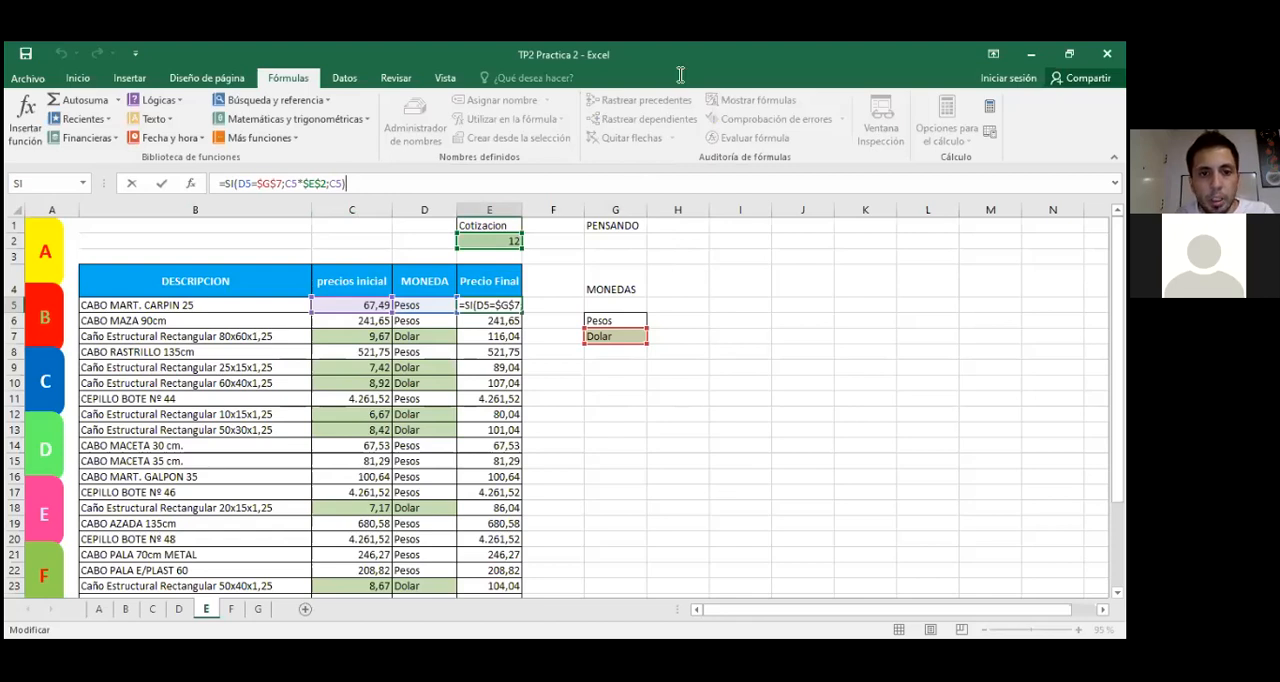
key(ctrl+Return)
click(716, 400)
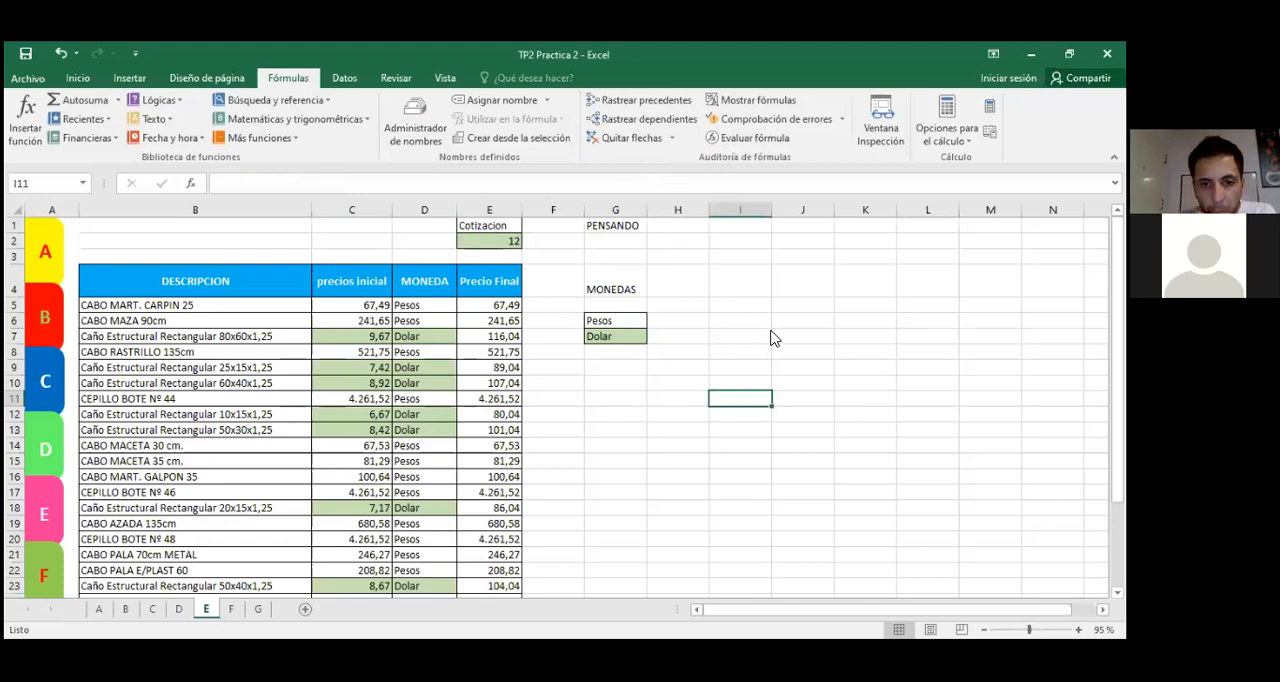
key(alt+Tab)
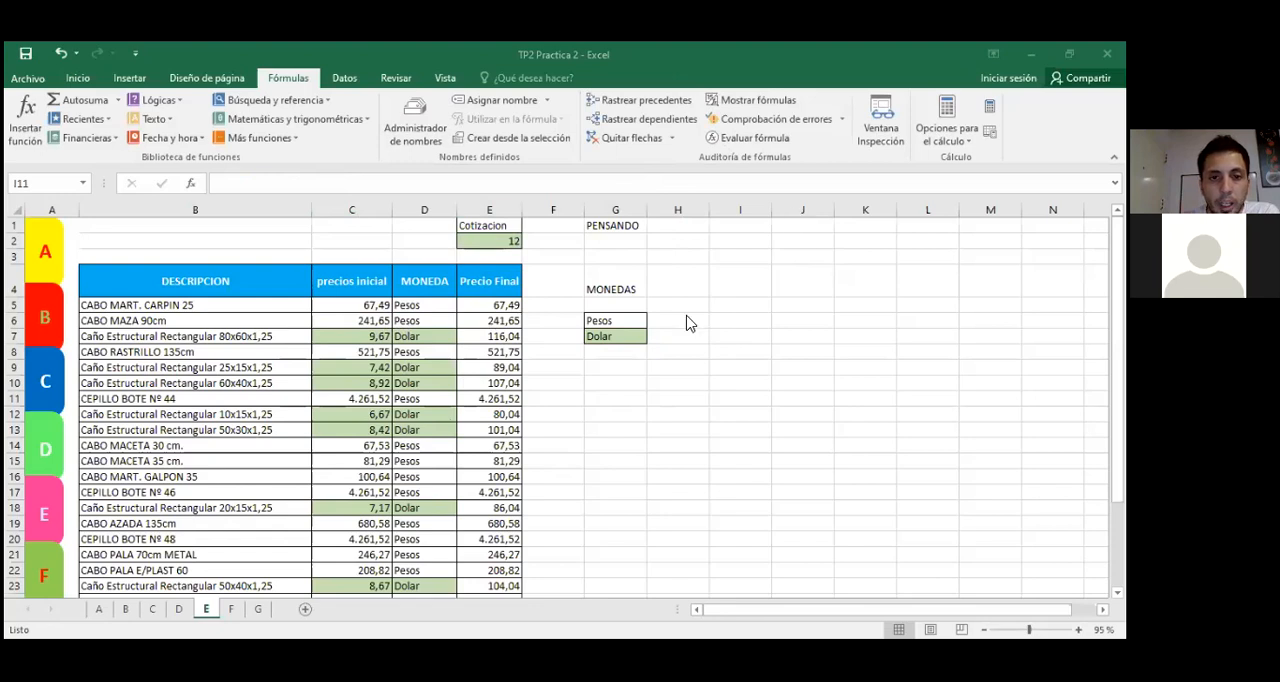
click(561, 427)
Step: Set the Cotizacion in E2 to 14 and check the formula in E5 and the Dolar currency in D7
click(500, 240)
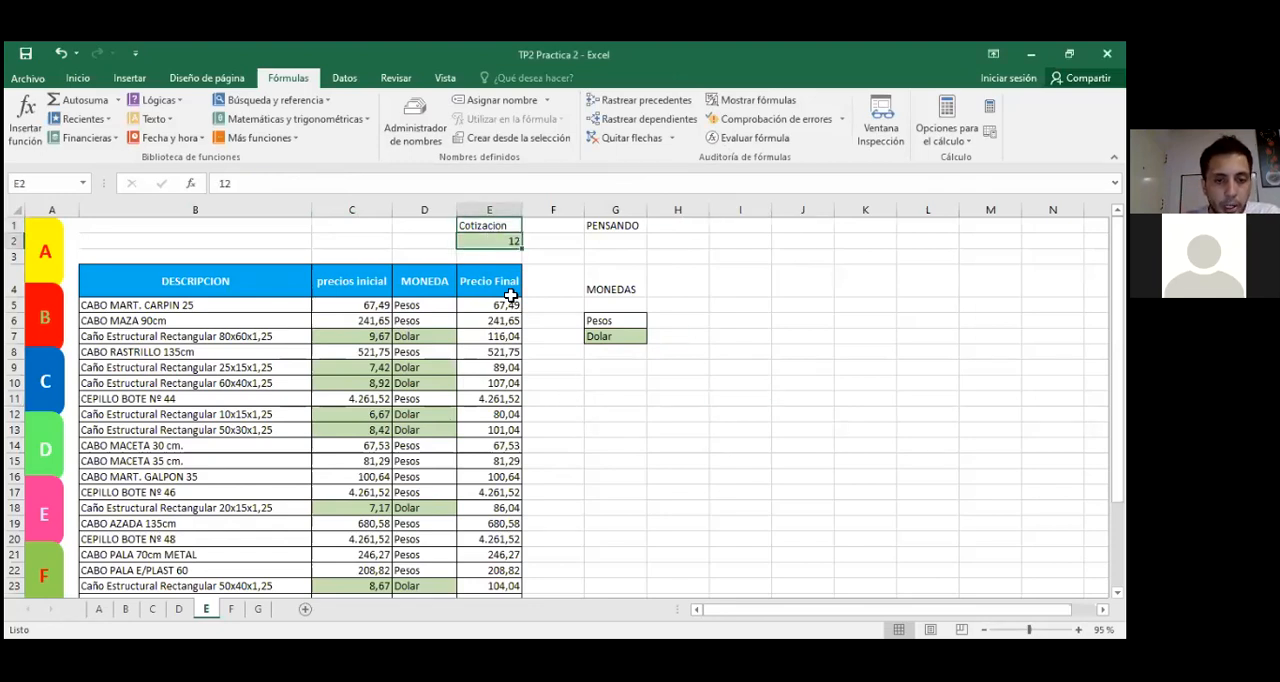
text(1)
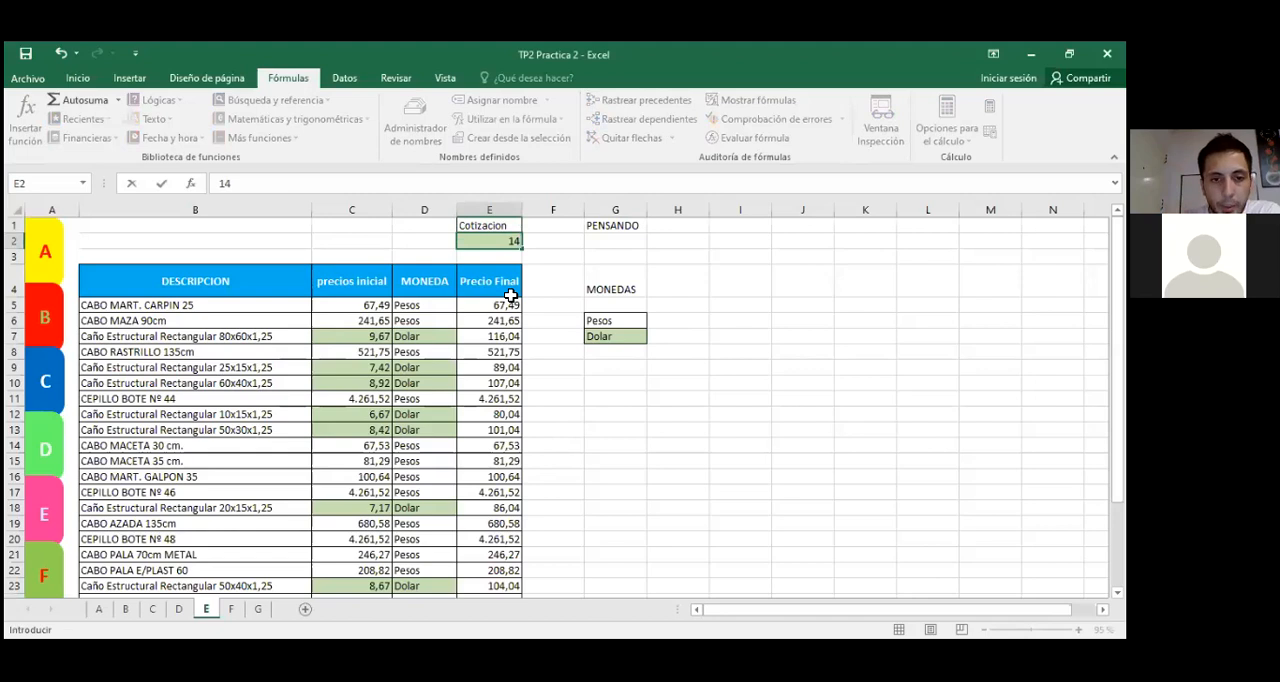
key(Return)
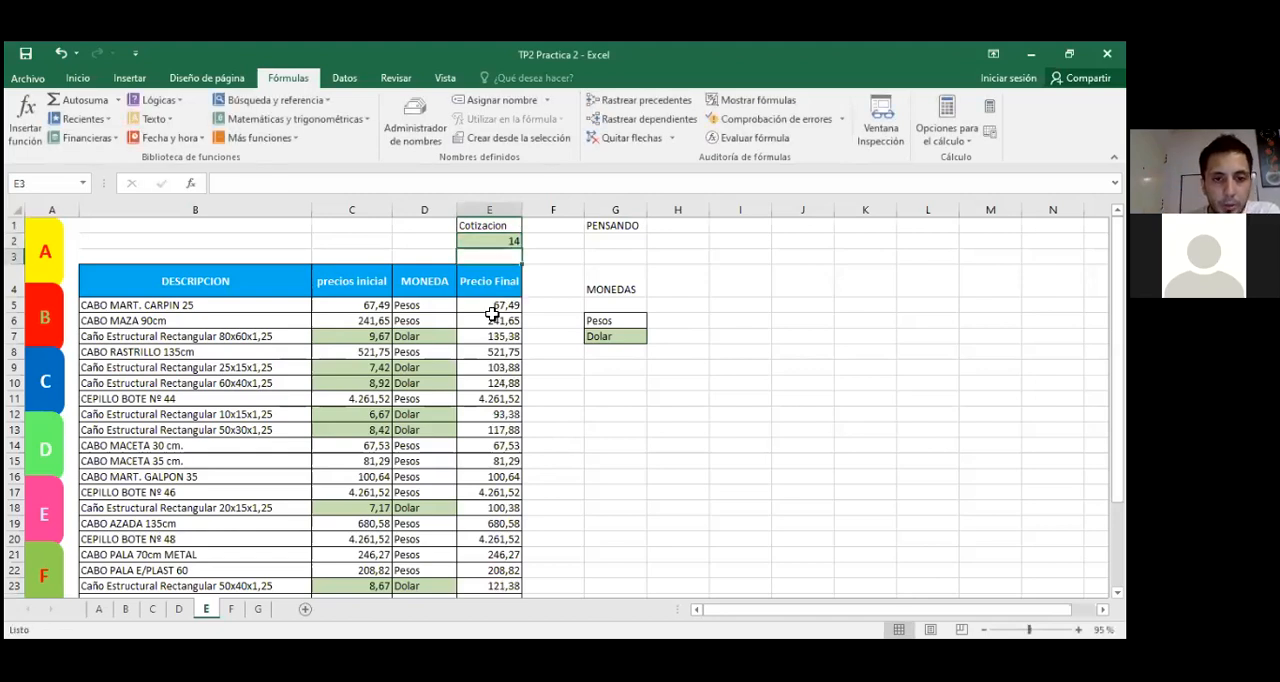
click(490, 306)
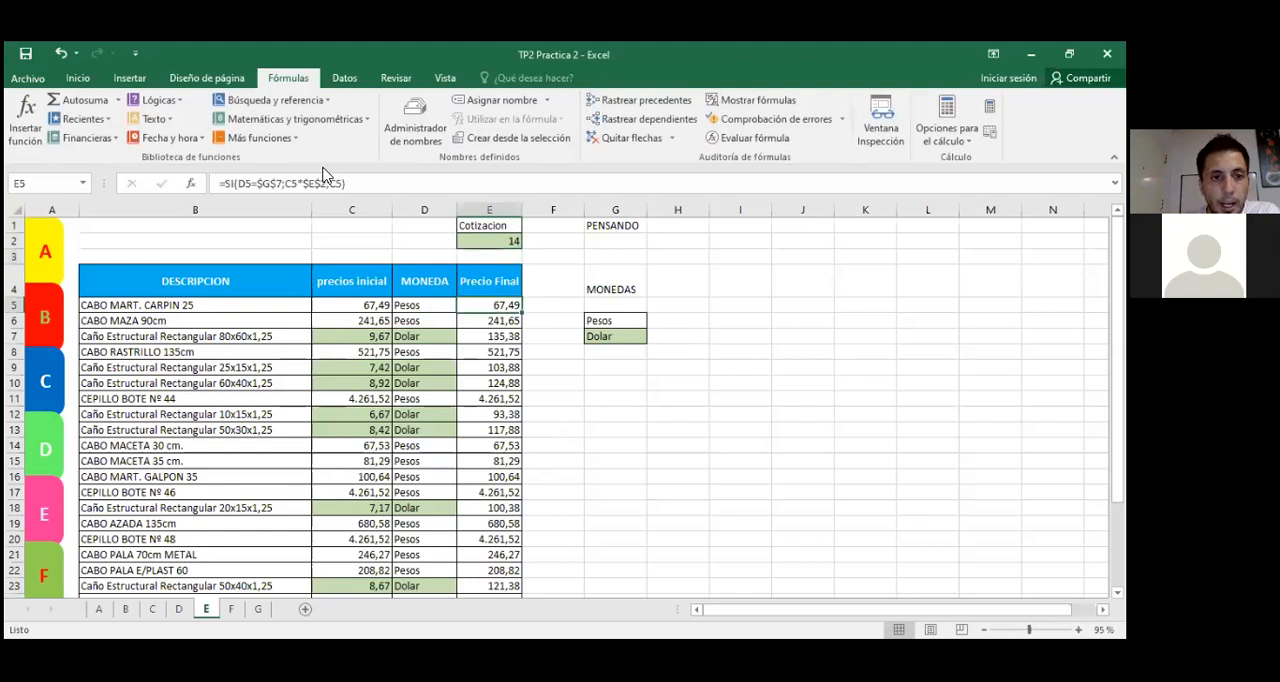
click(488, 241)
click(436, 334)
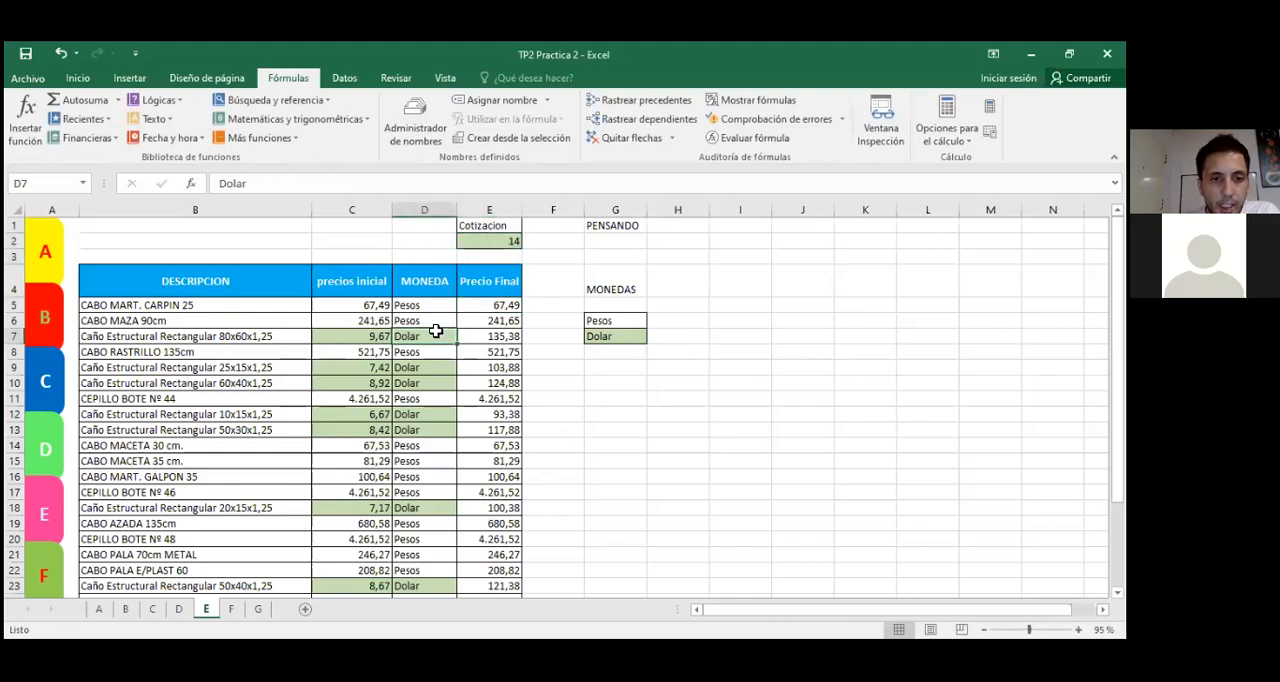
Step: Set the Cotizacion in E2 to 20 to recalculate the final prices of the dollar articles
click(509, 244)
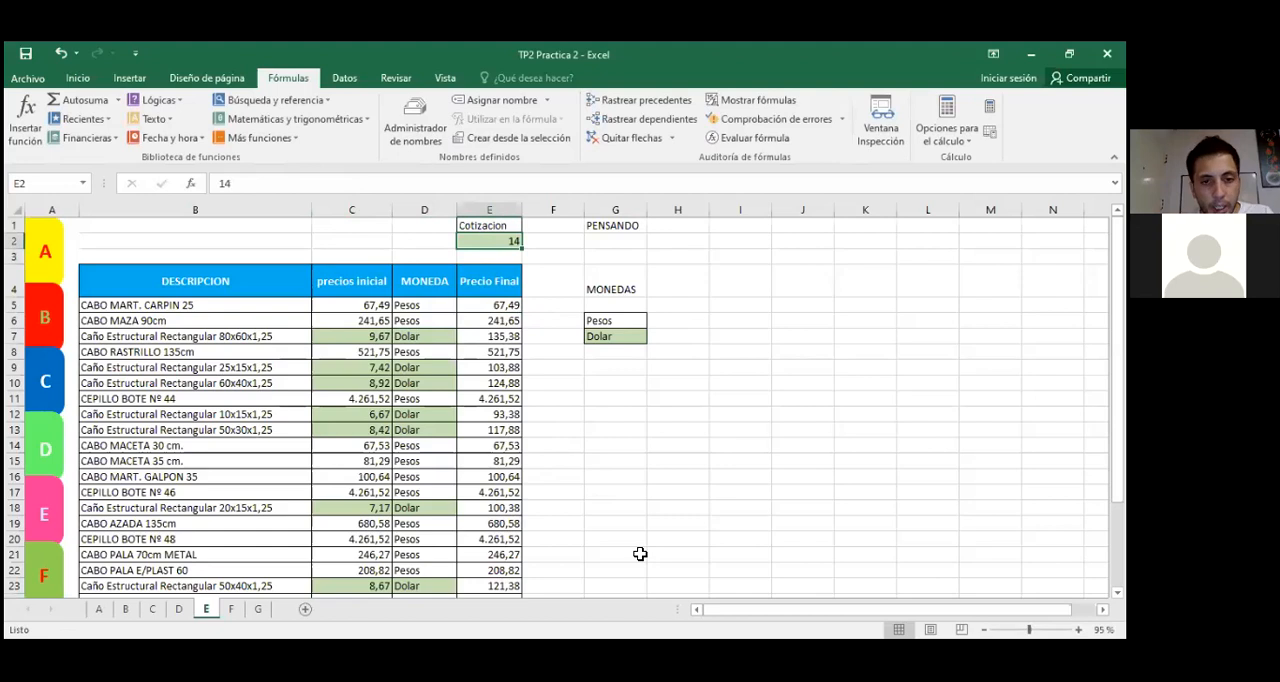
text(20)
key(Return)
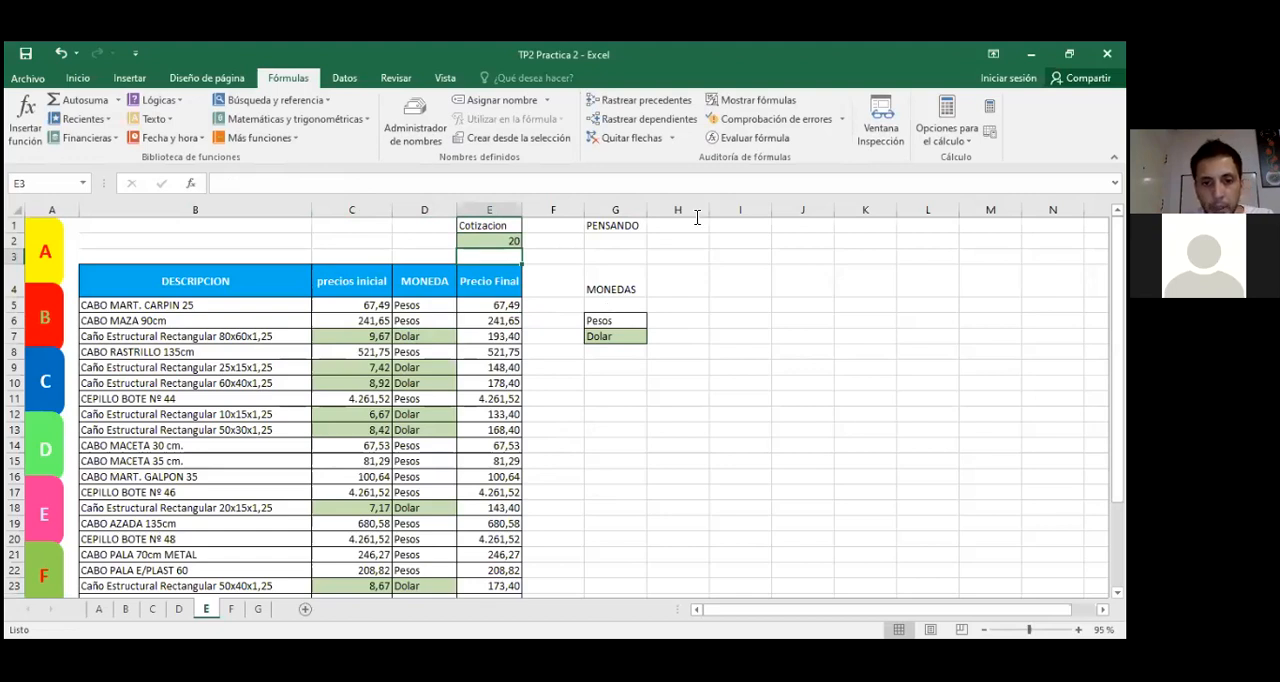
click(598, 446)
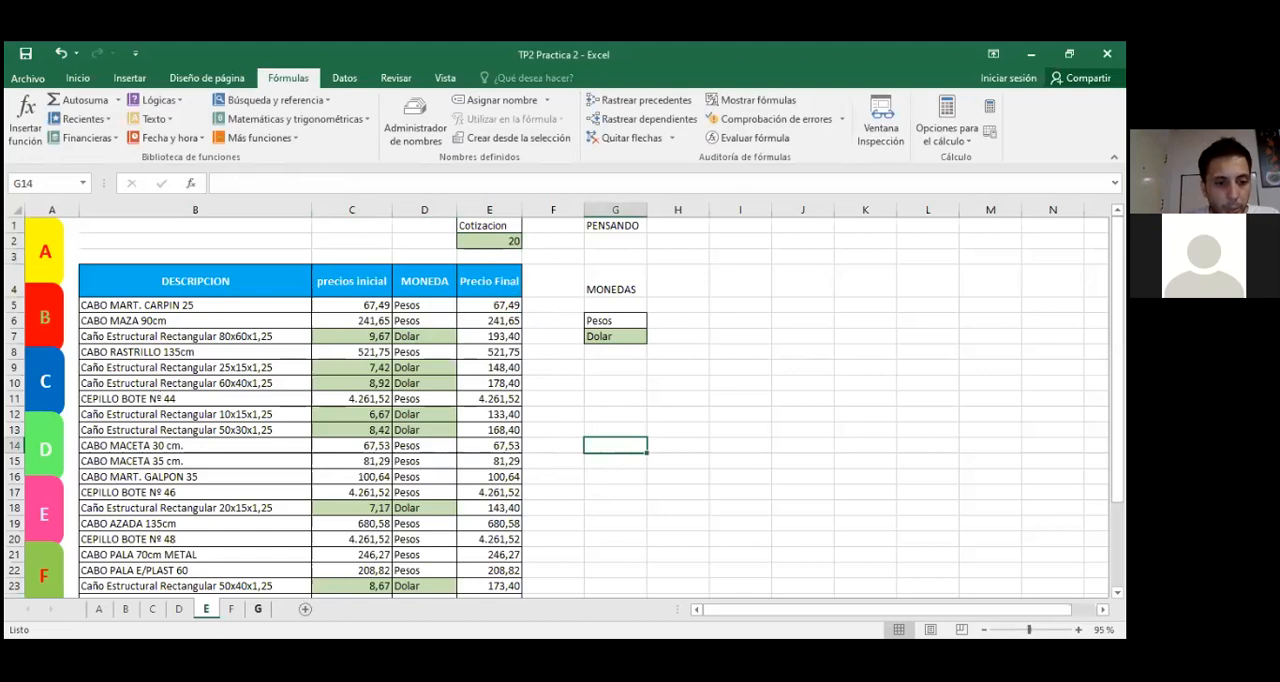
Step: Open sheet G with the motorcycle sales tables and select cell F7
click(258, 609)
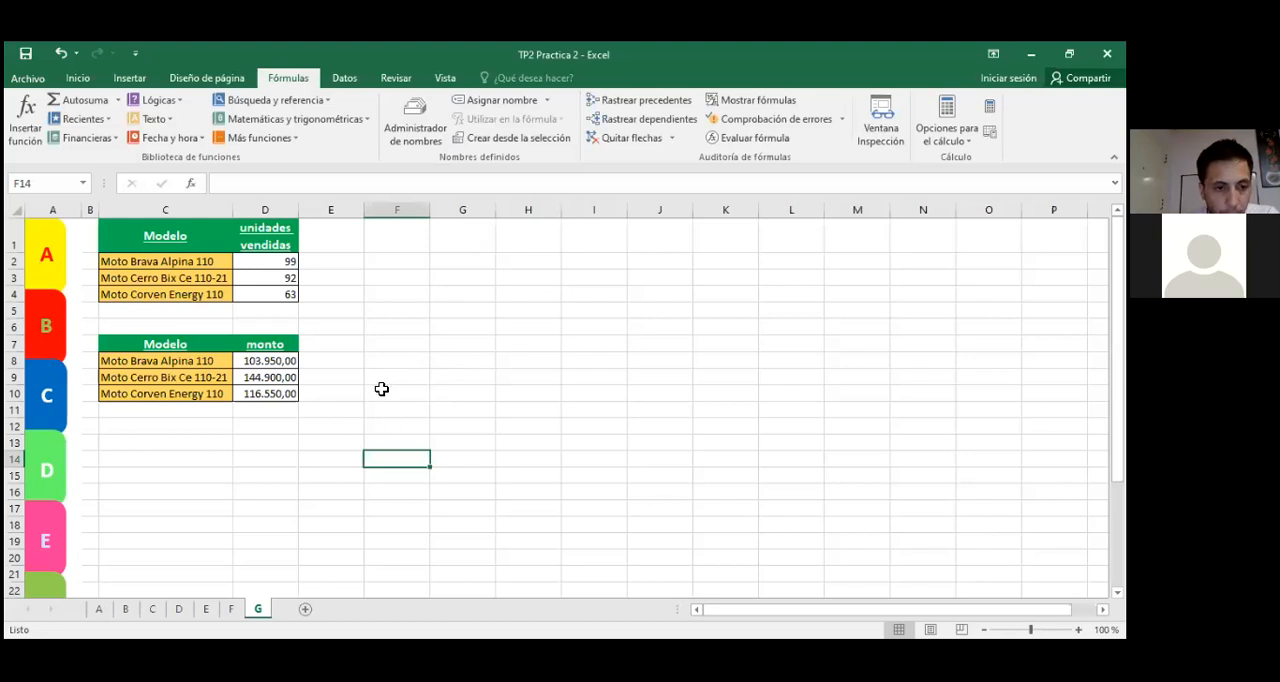
click(416, 345)
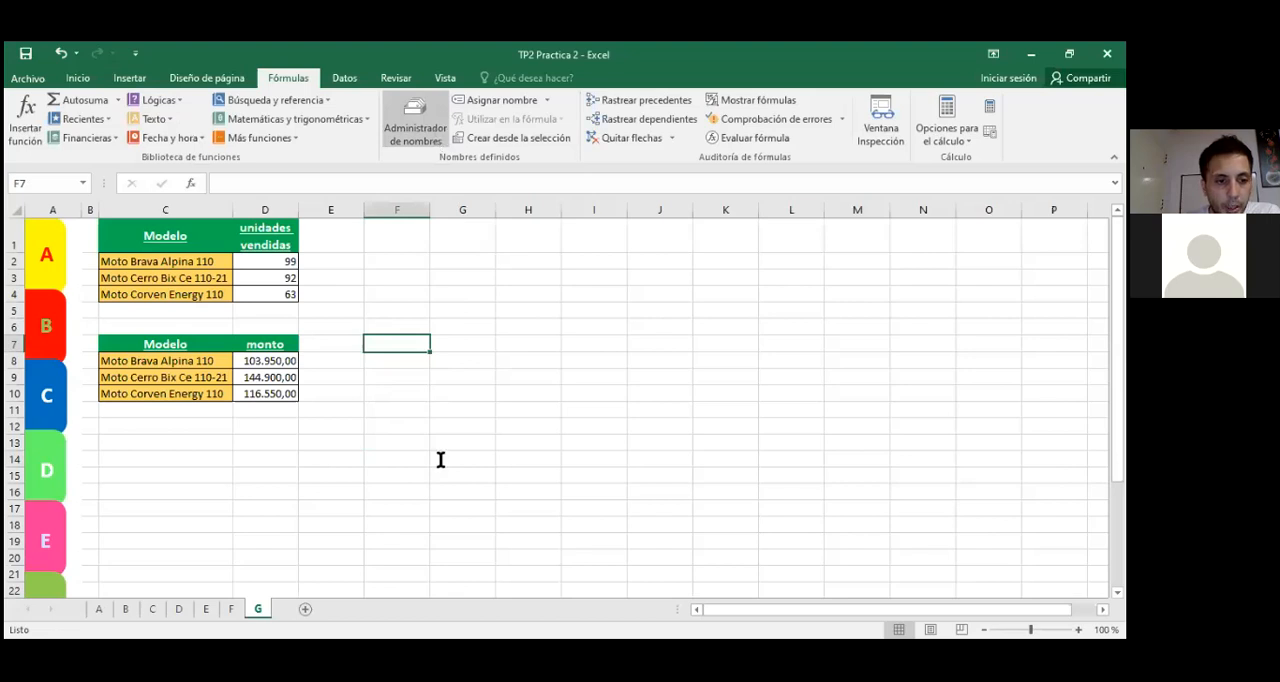
Step: Check the Punto G instructions in the practice PDF in Adobe Acrobat Reader, and return to the Excel workbook
key(alt+Tab)
scroll(440, 470, down, 3)
scroll(248, 428, down, 3)
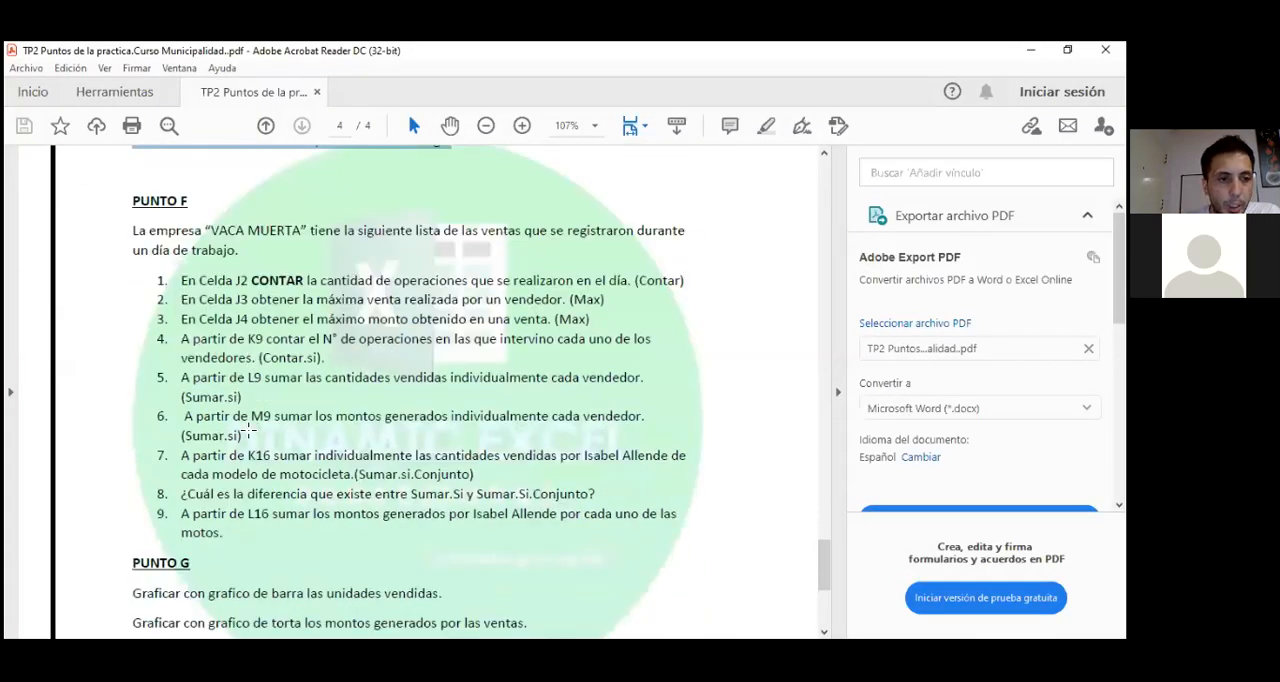
scroll(248, 428, down, 3)
drag(152, 326, 541, 410)
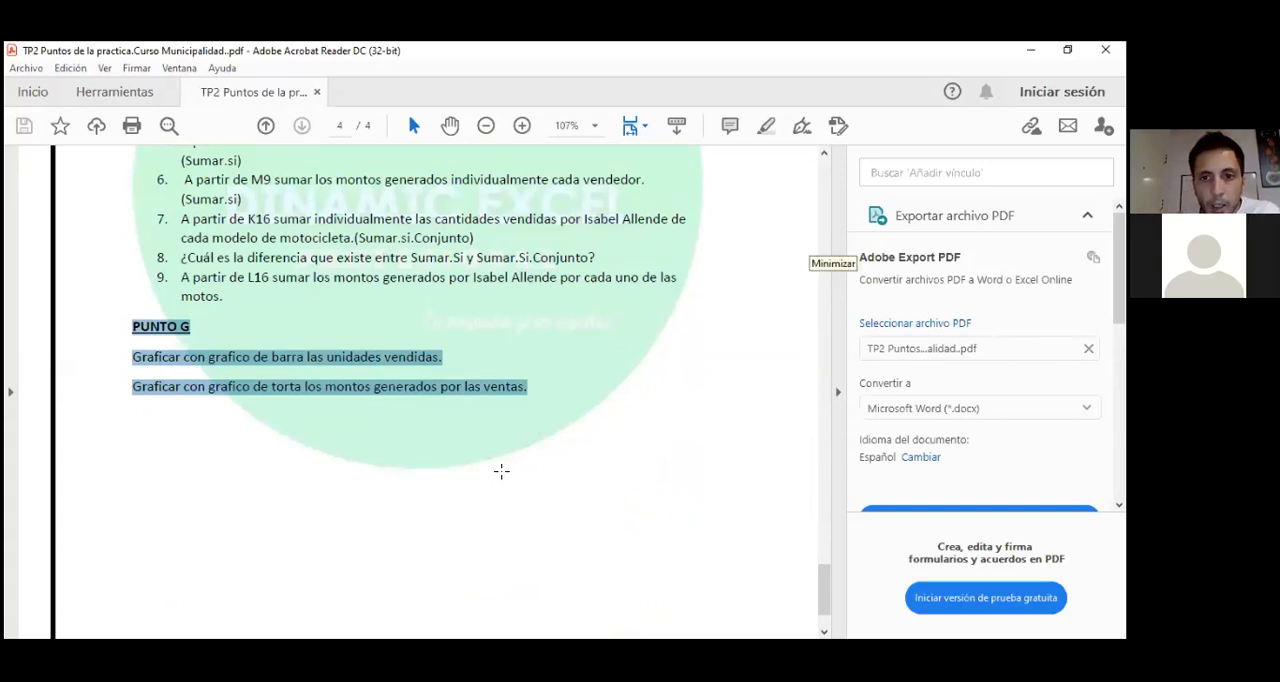
click(746, 133)
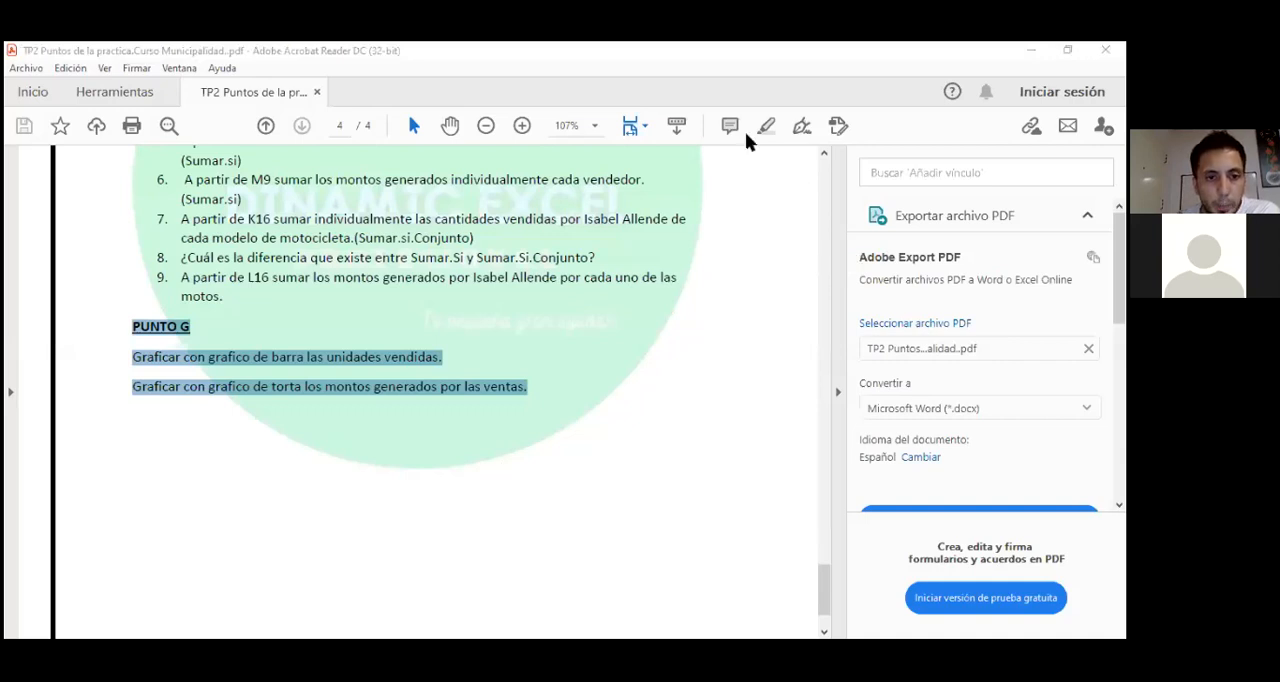
key(alt+Tab)
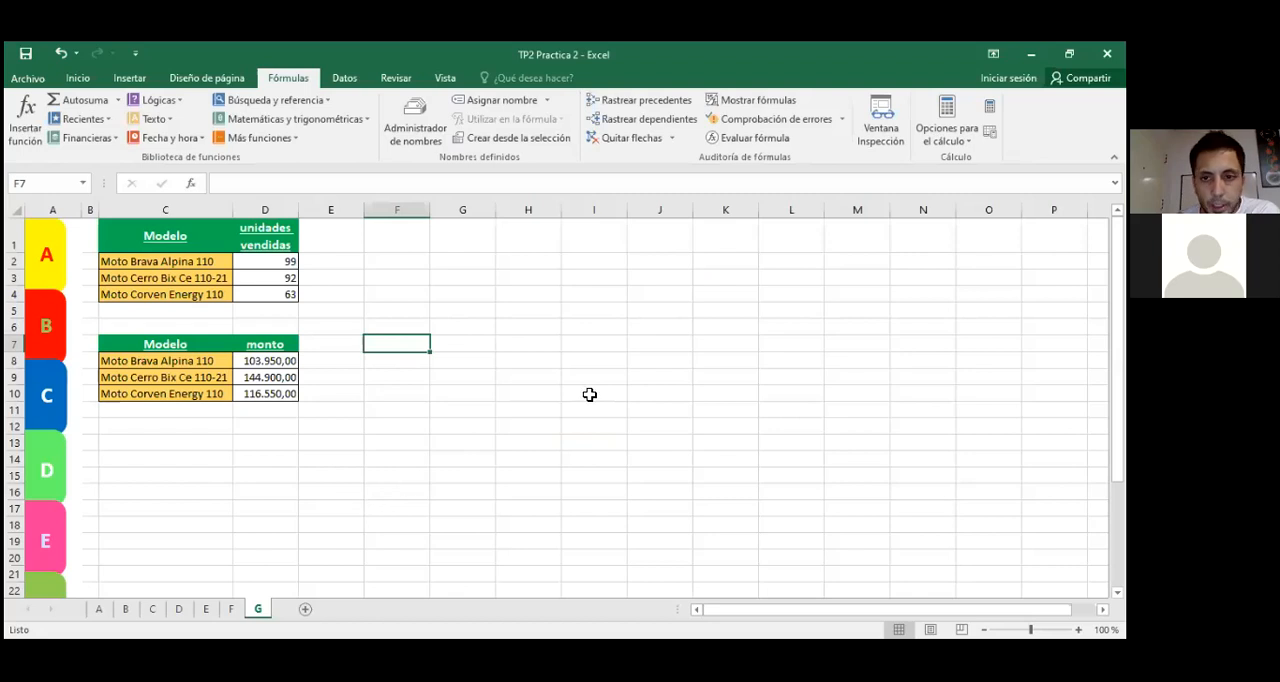
key(alt+Tab)
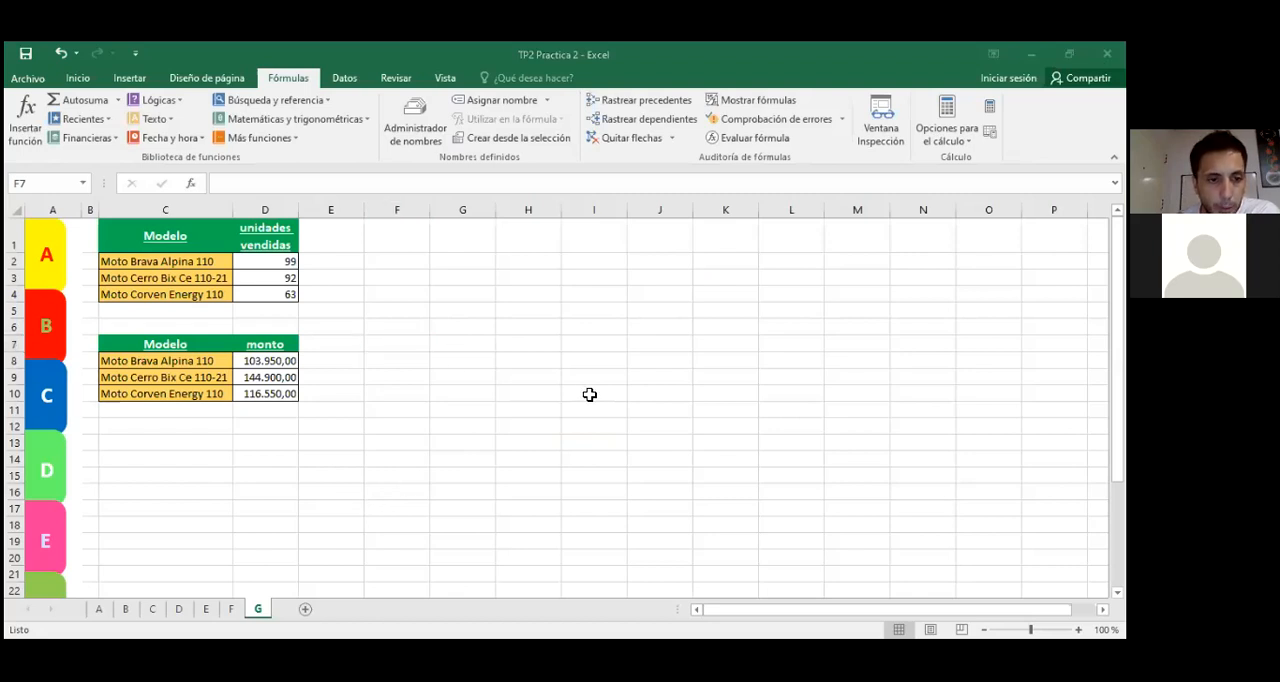
key(alt+Tab)
click(205, 234)
click(392, 307)
drag(137, 260, 273, 294)
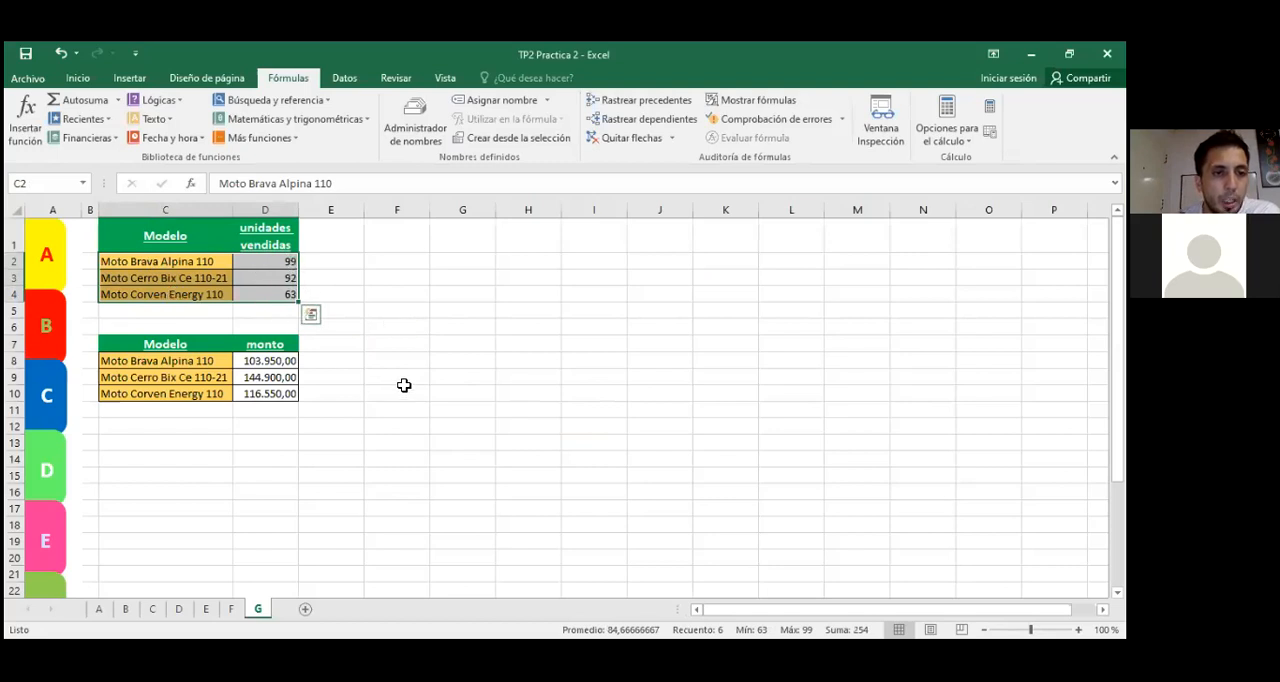
click(152, 265)
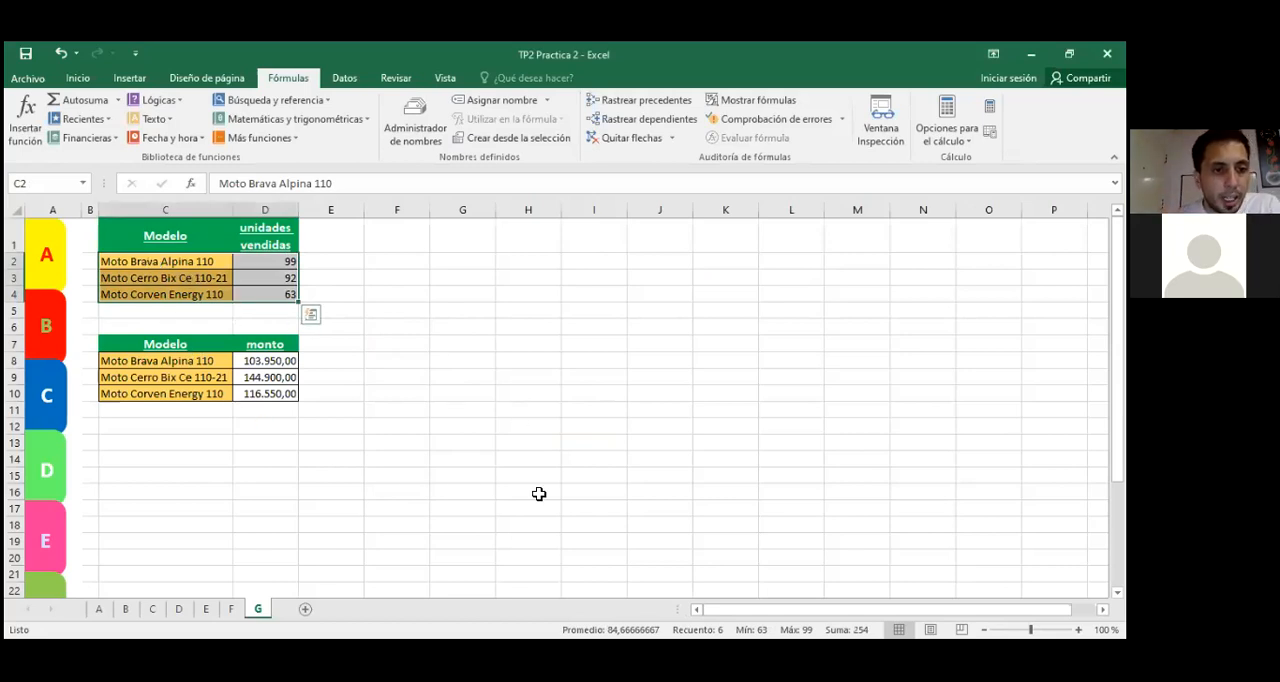
click(482, 443)
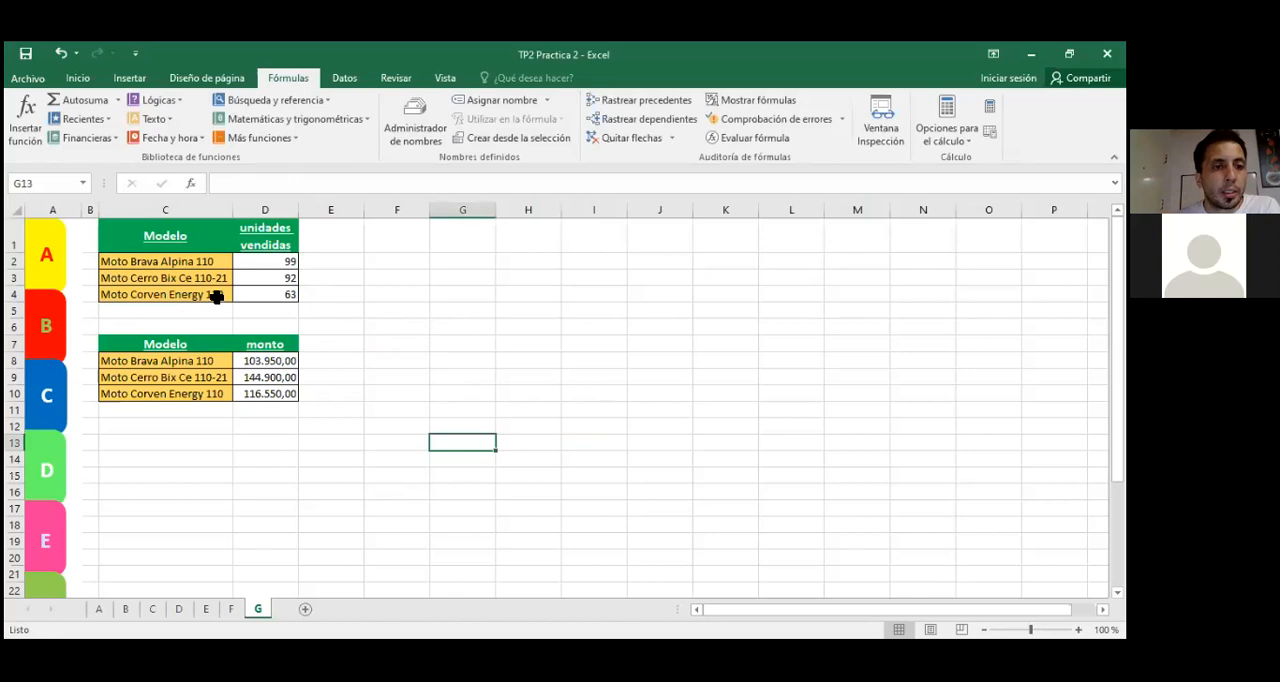
Step: Insert a Barra agrupada chart of the units sold per motorcycle model from C2:D4
drag(160, 262, 266, 296)
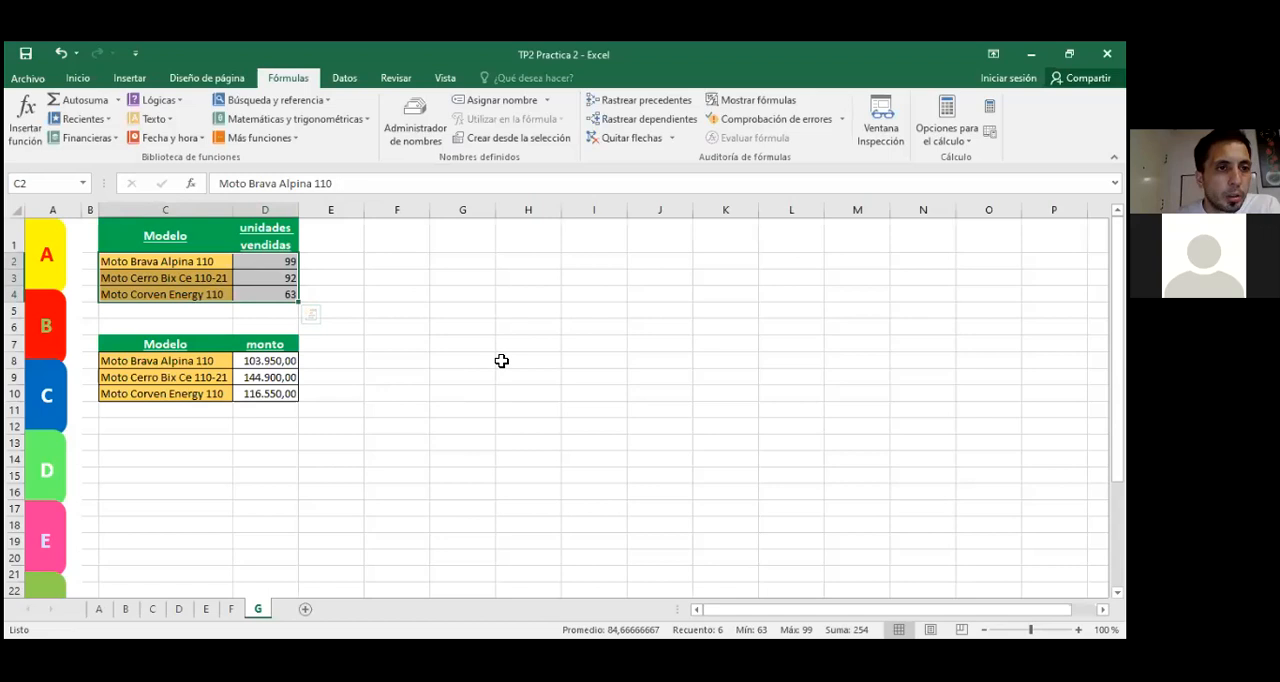
click(126, 82)
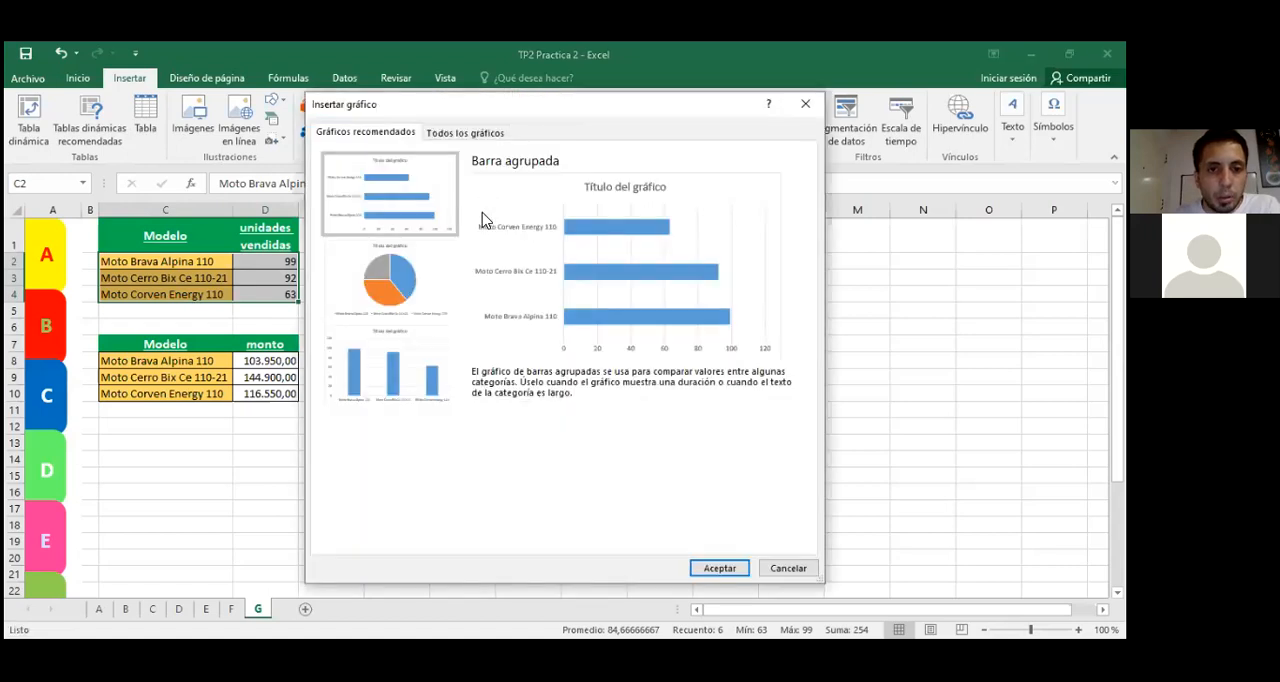
click(456, 133)
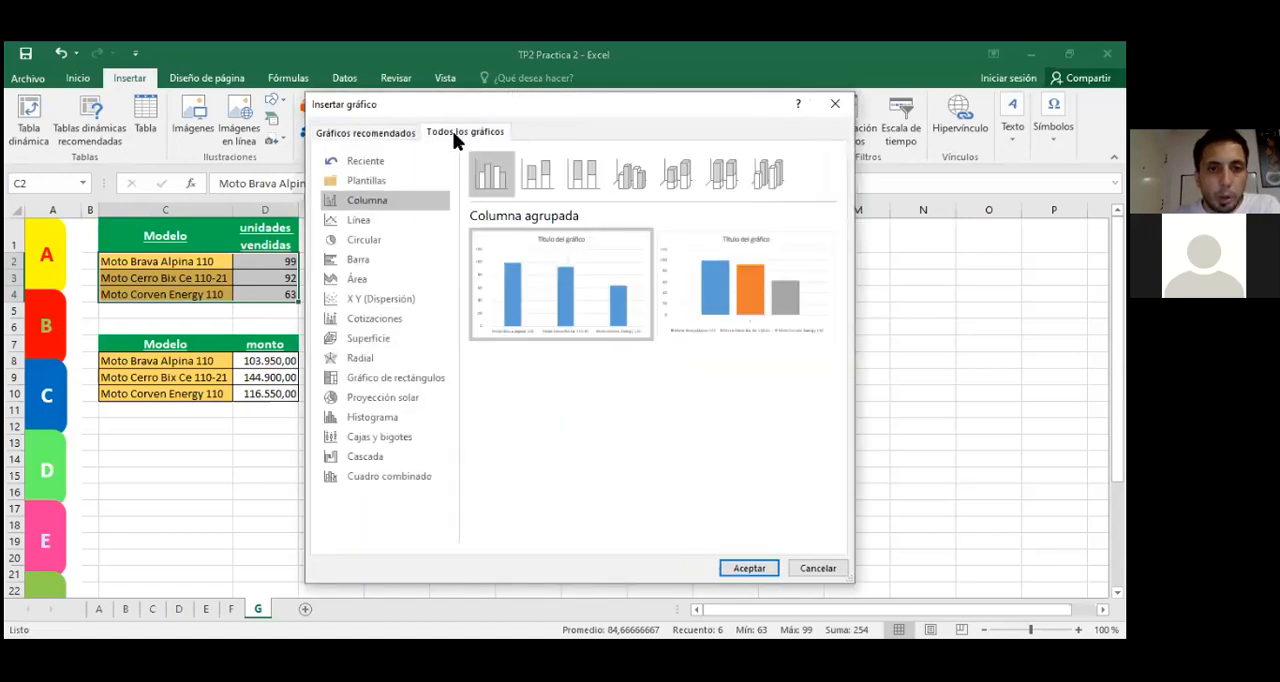
click(397, 221)
click(397, 243)
click(396, 264)
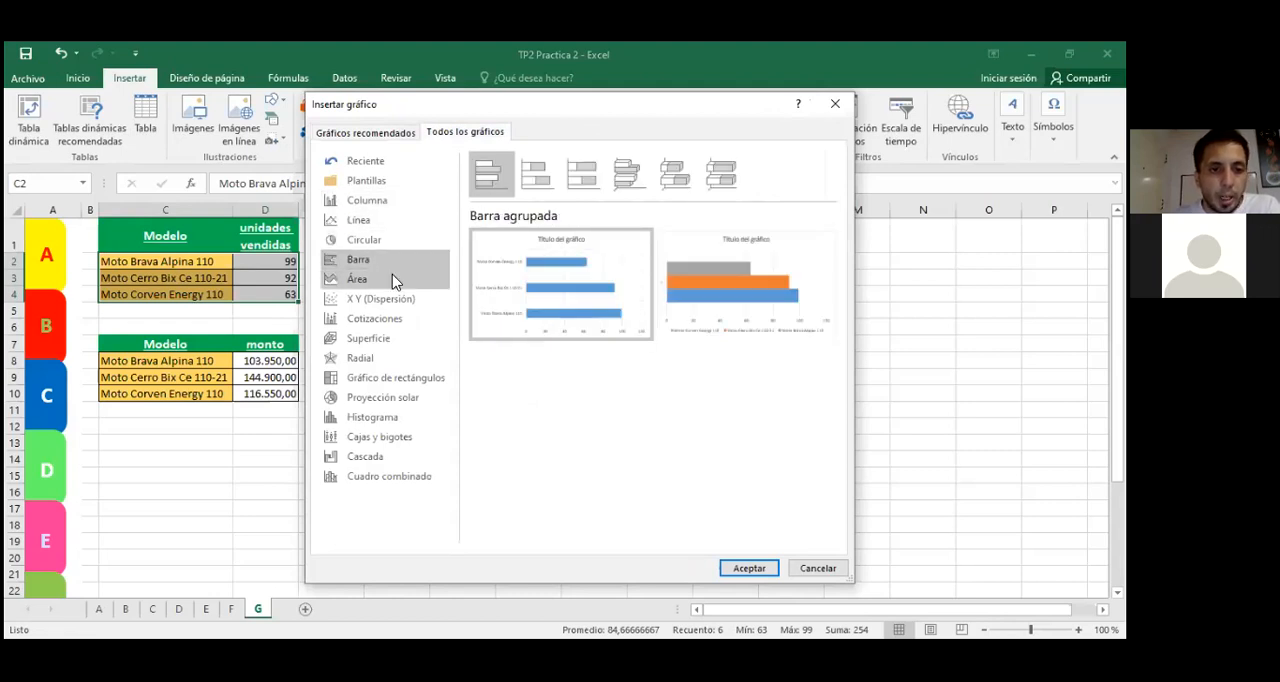
click(393, 281)
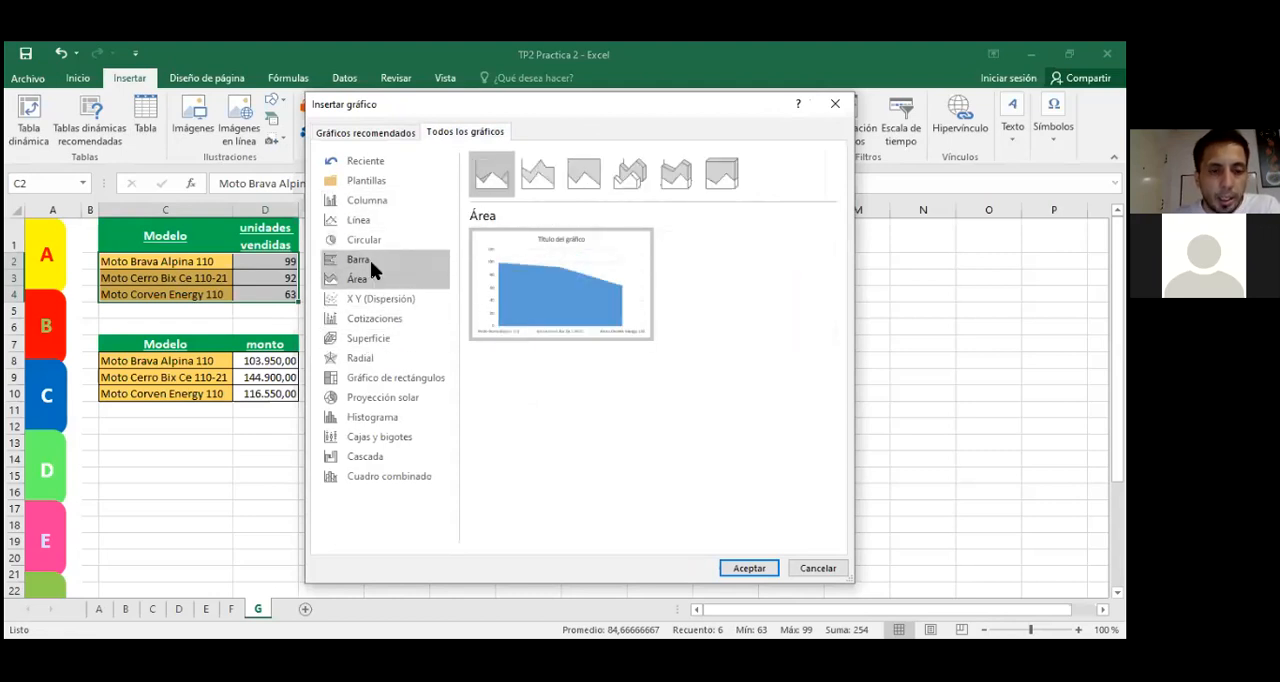
click(375, 318)
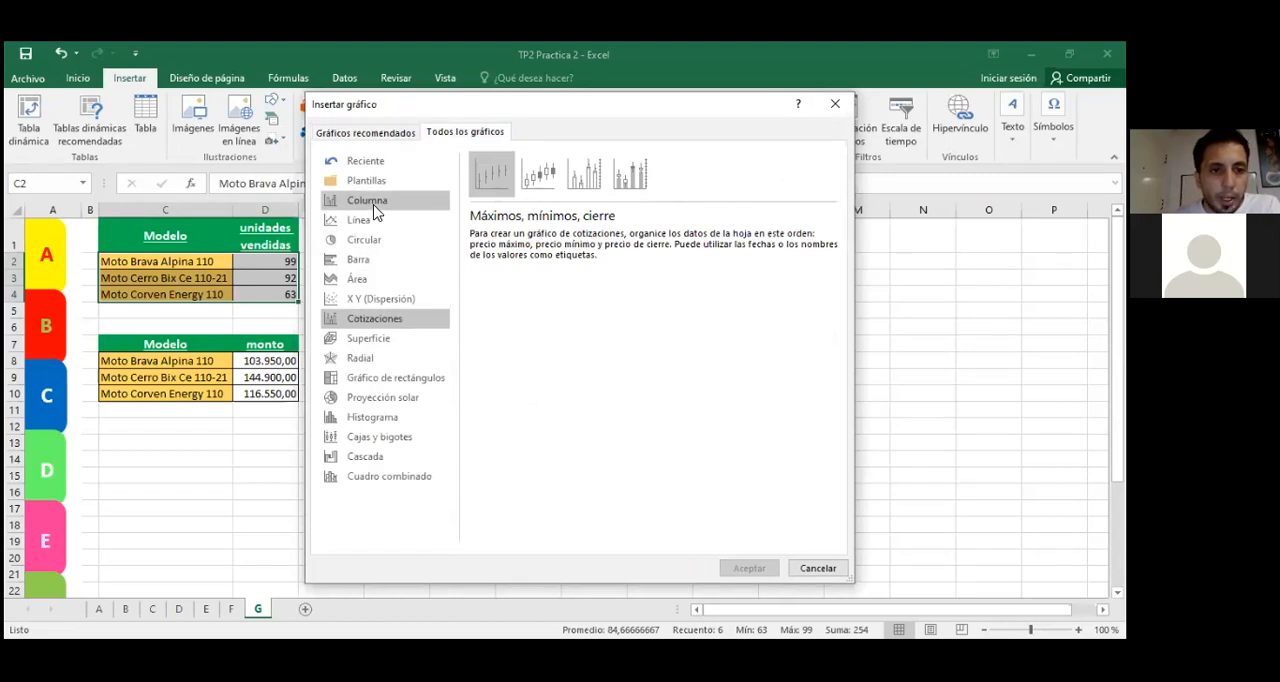
click(366, 264)
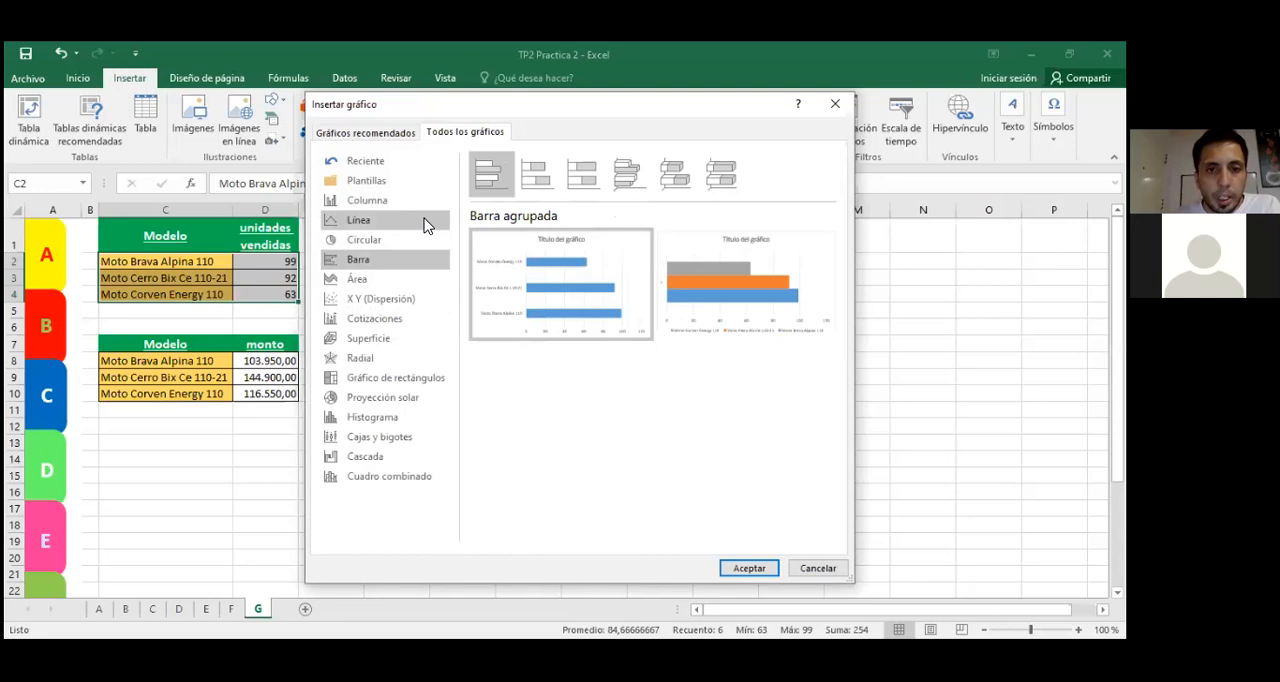
mouse_move(533, 292)
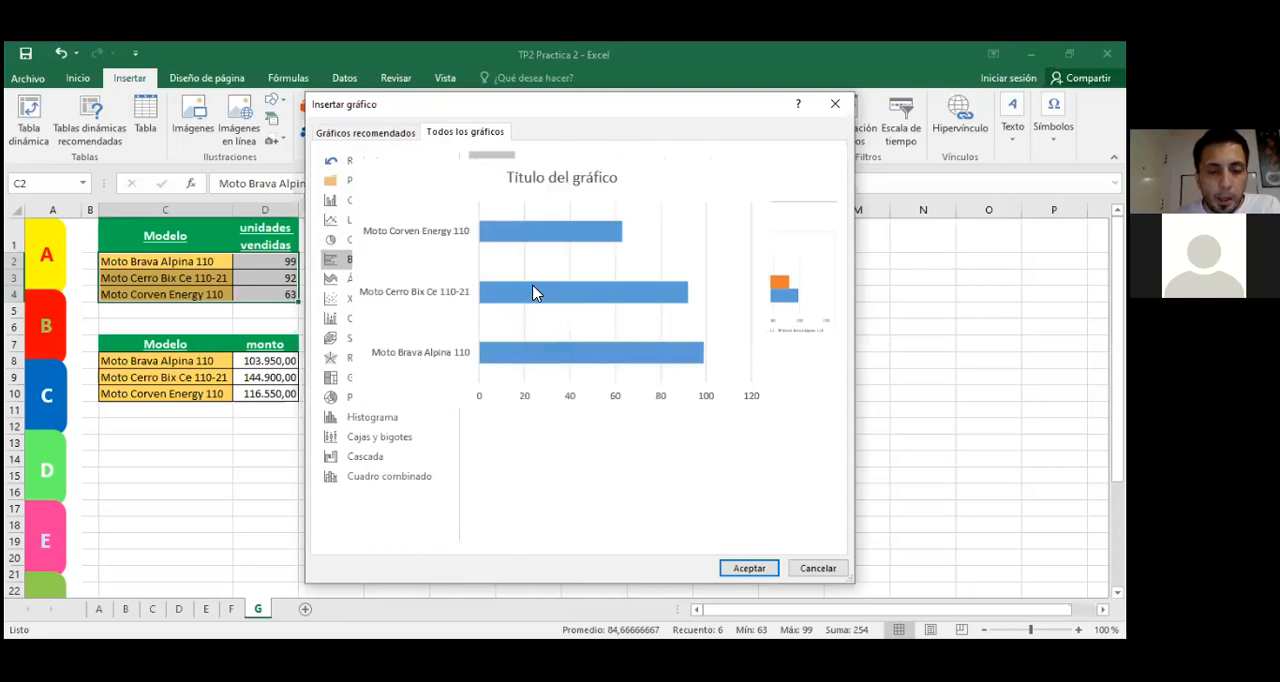
click(749, 568)
Step: Move the bar chart beside the tables, over columns F to K starting in row 1
drag(477, 314, 488, 251)
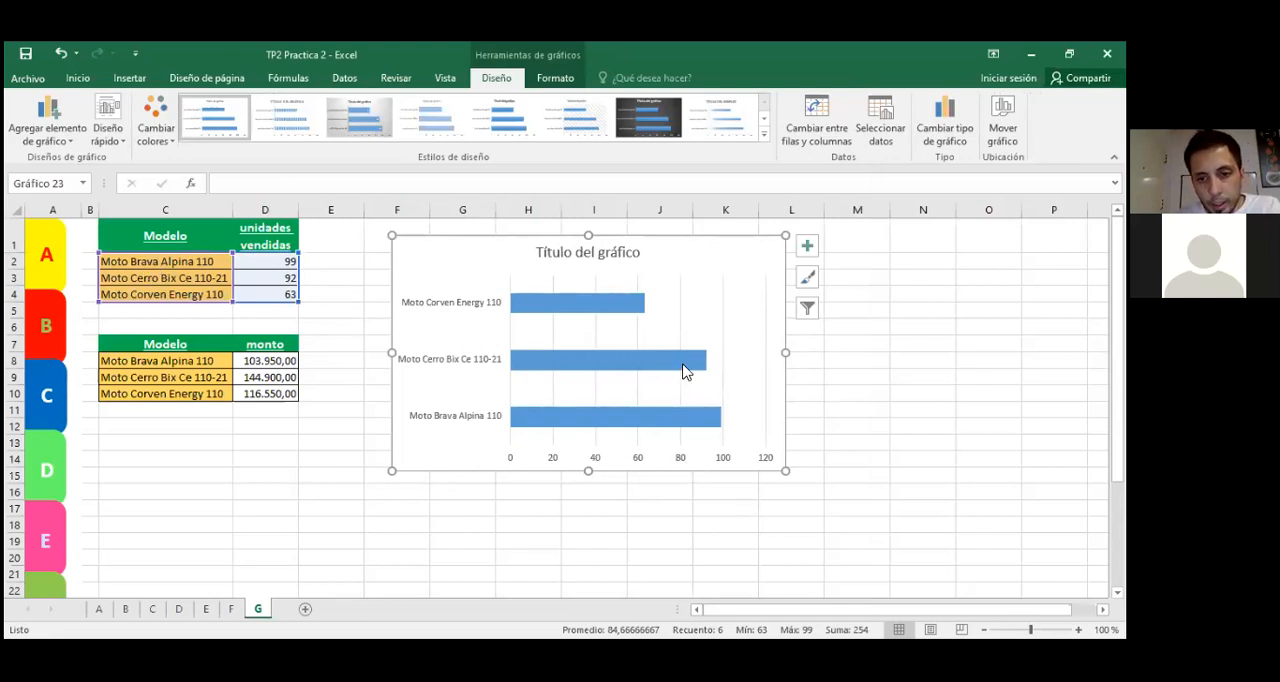
click(612, 548)
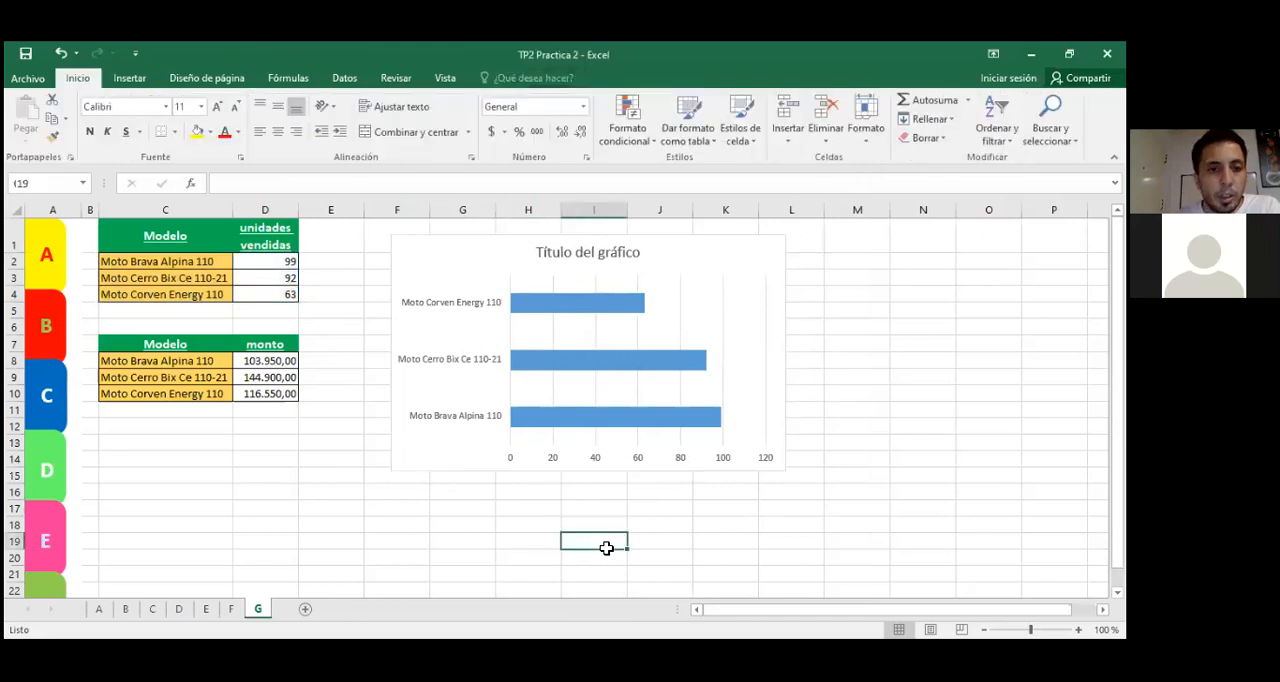
drag(446, 260, 443, 253)
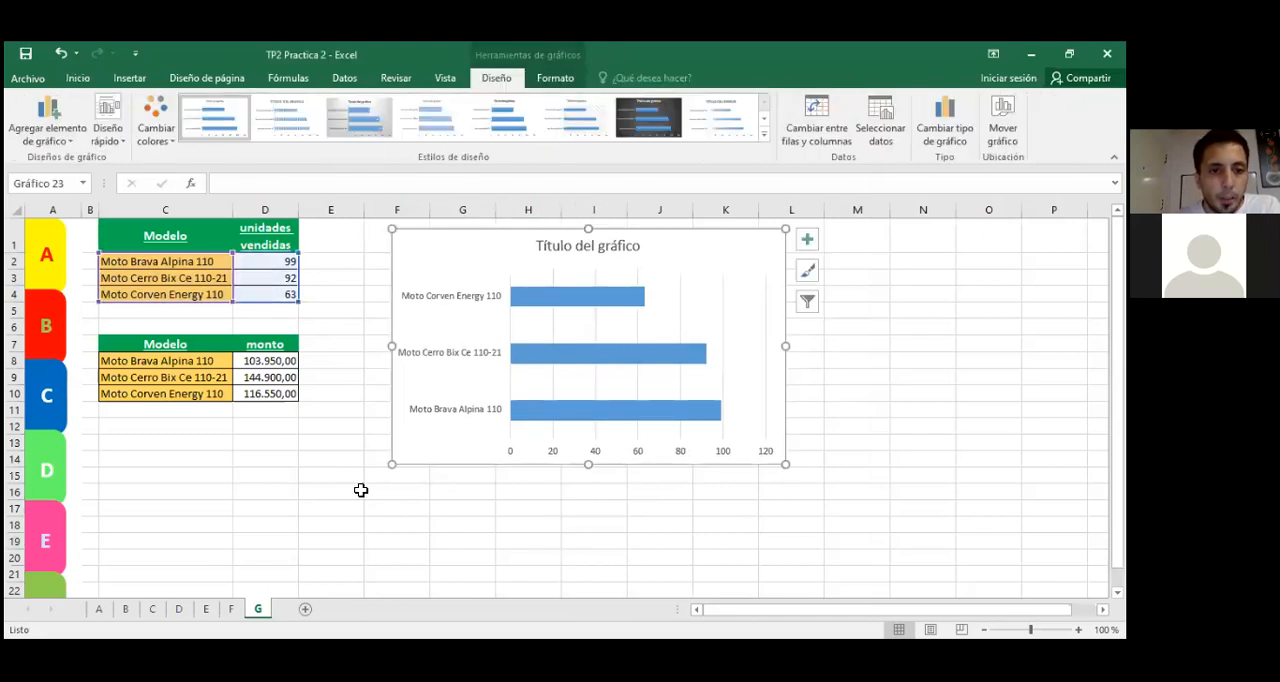
click(340, 555)
Step: Insert a Circular 3D chart of the monto per motorcycle model from C8:D10
drag(166, 362, 234, 393)
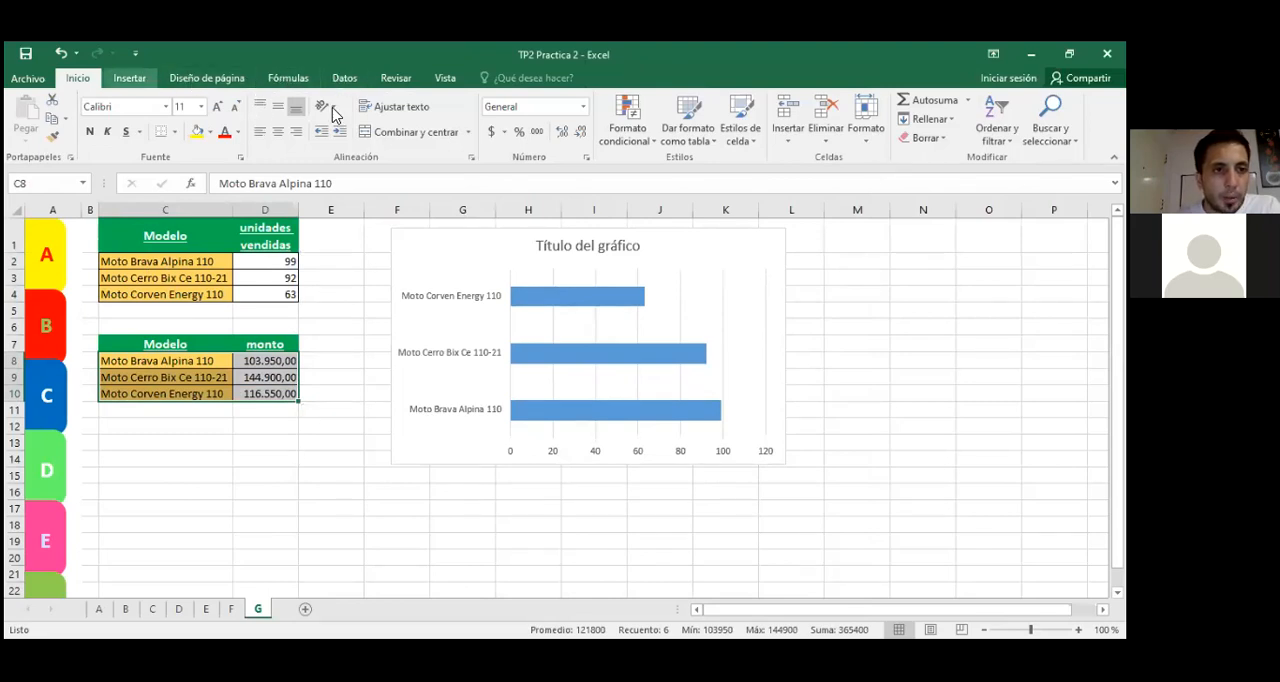
click(132, 79)
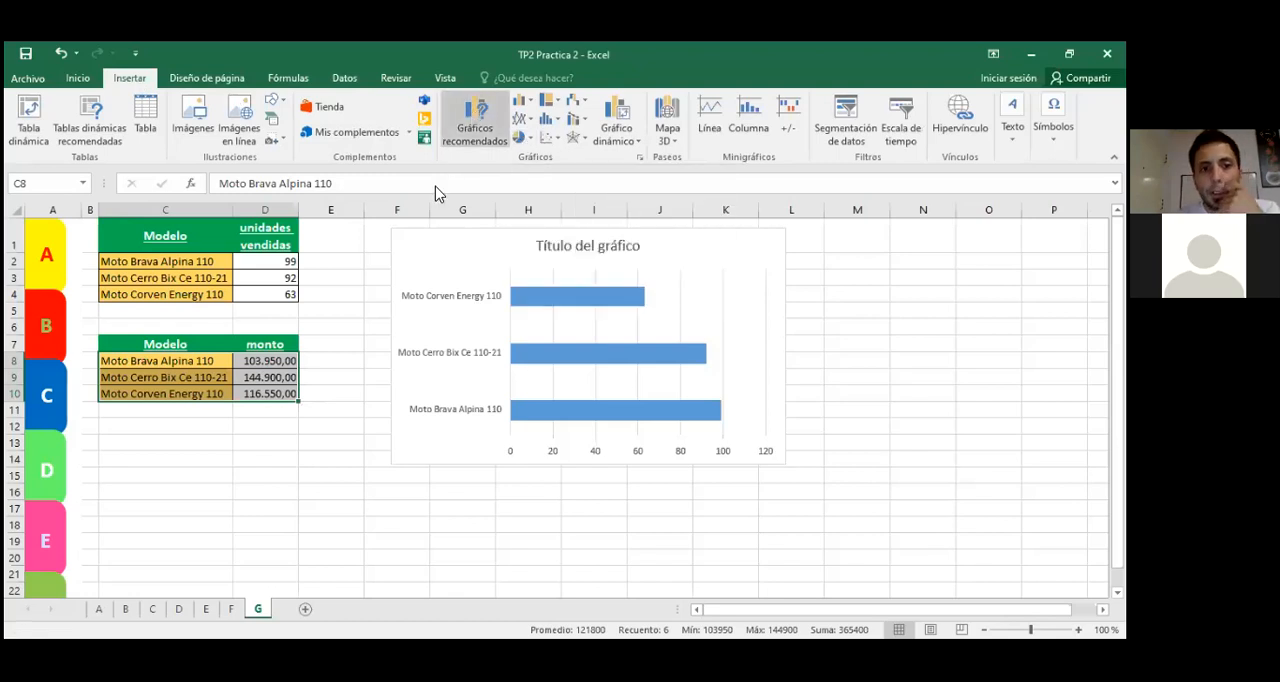
click(475, 120)
click(478, 133)
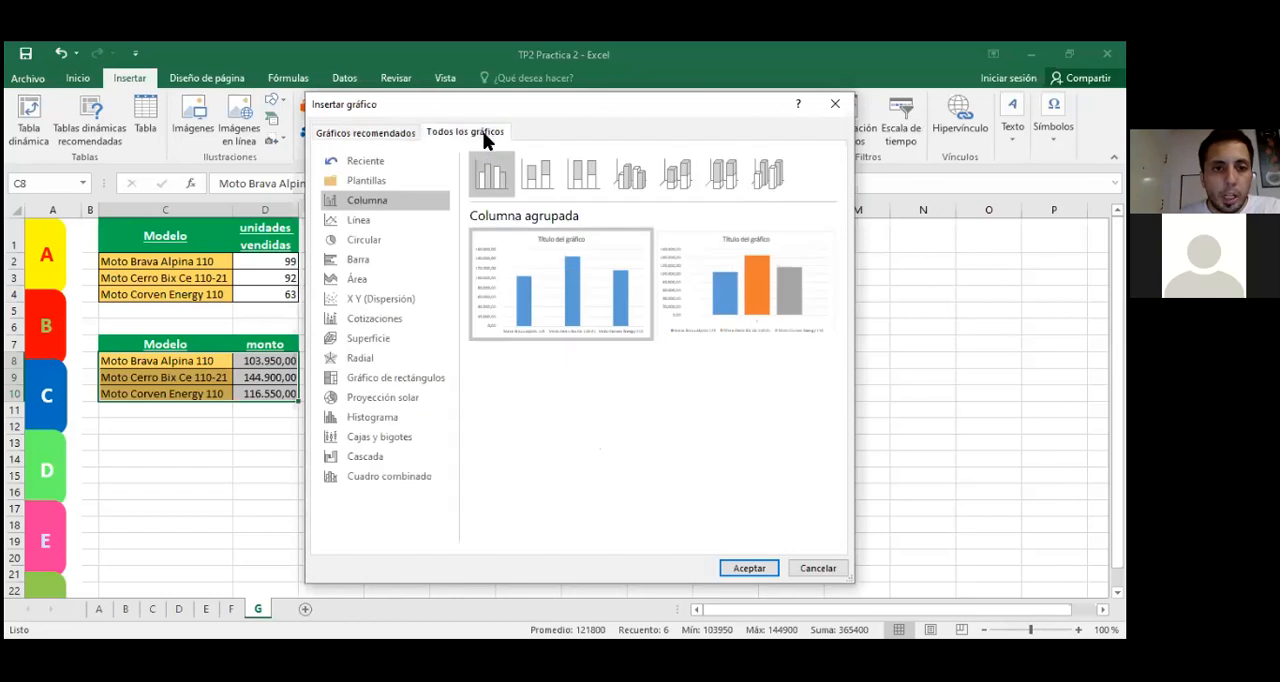
click(375, 241)
mouse_move(491, 330)
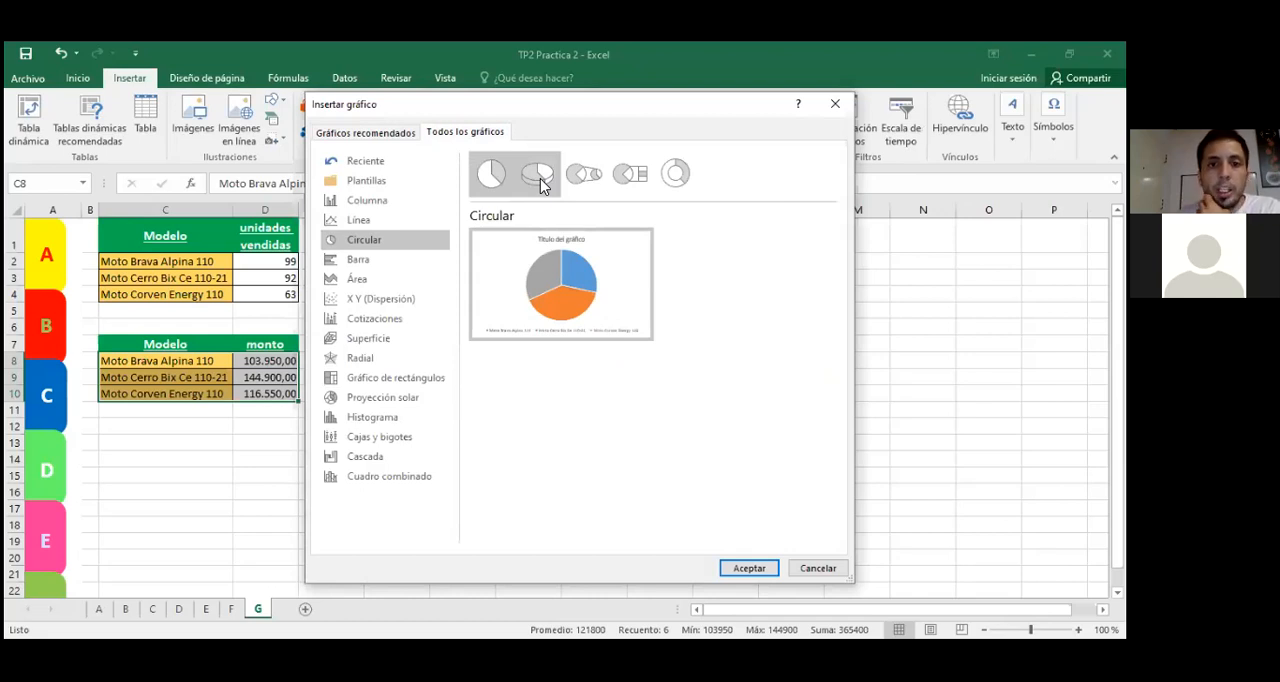
click(528, 190)
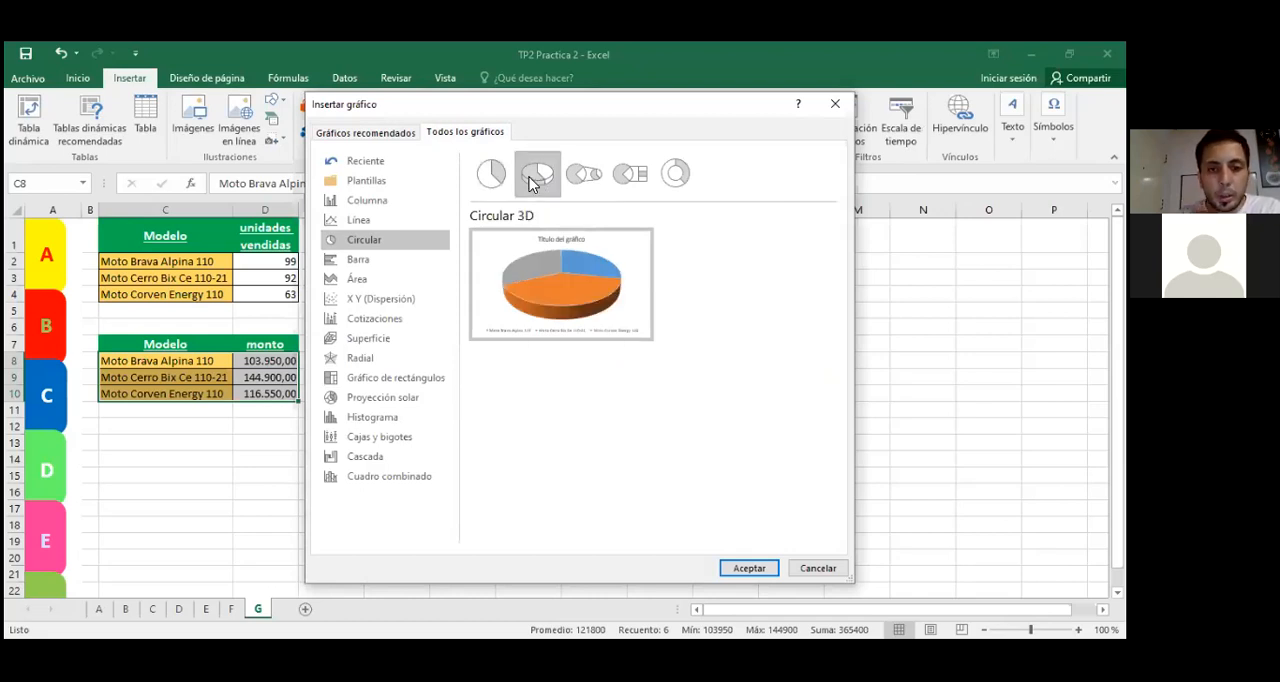
click(730, 567)
scroll(840, 396, down, 2)
drag(623, 335, 366, 471)
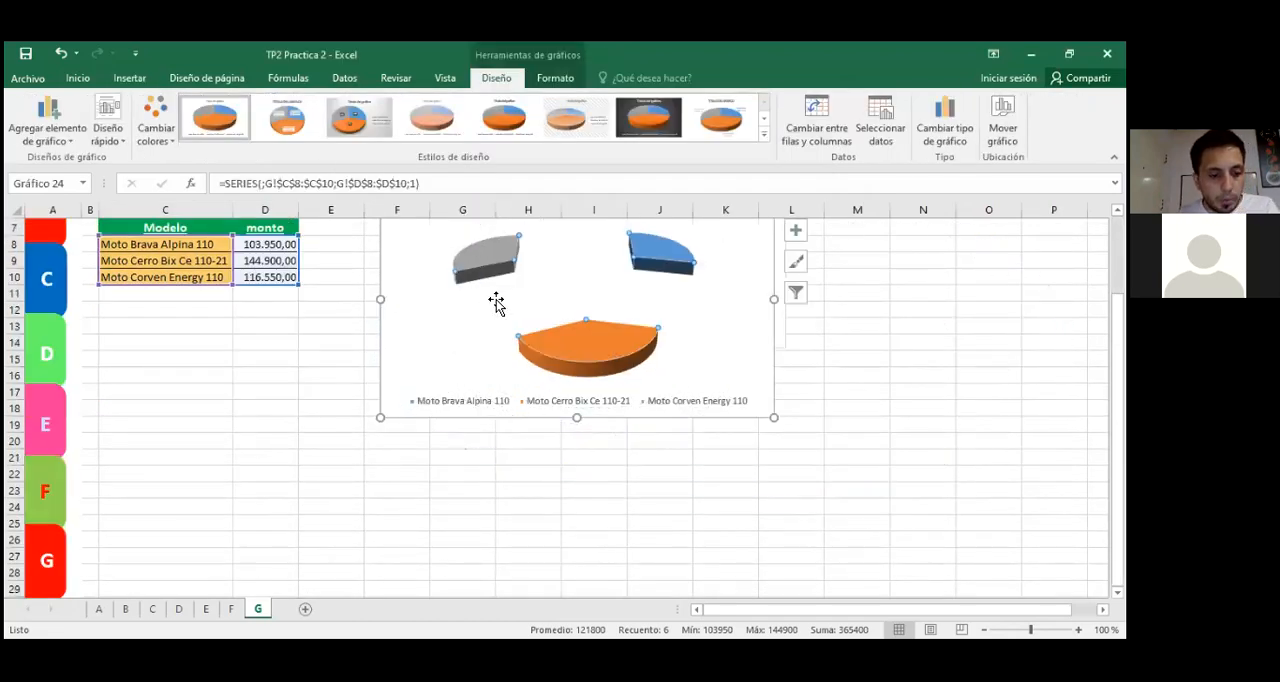
key(ctrl+z)
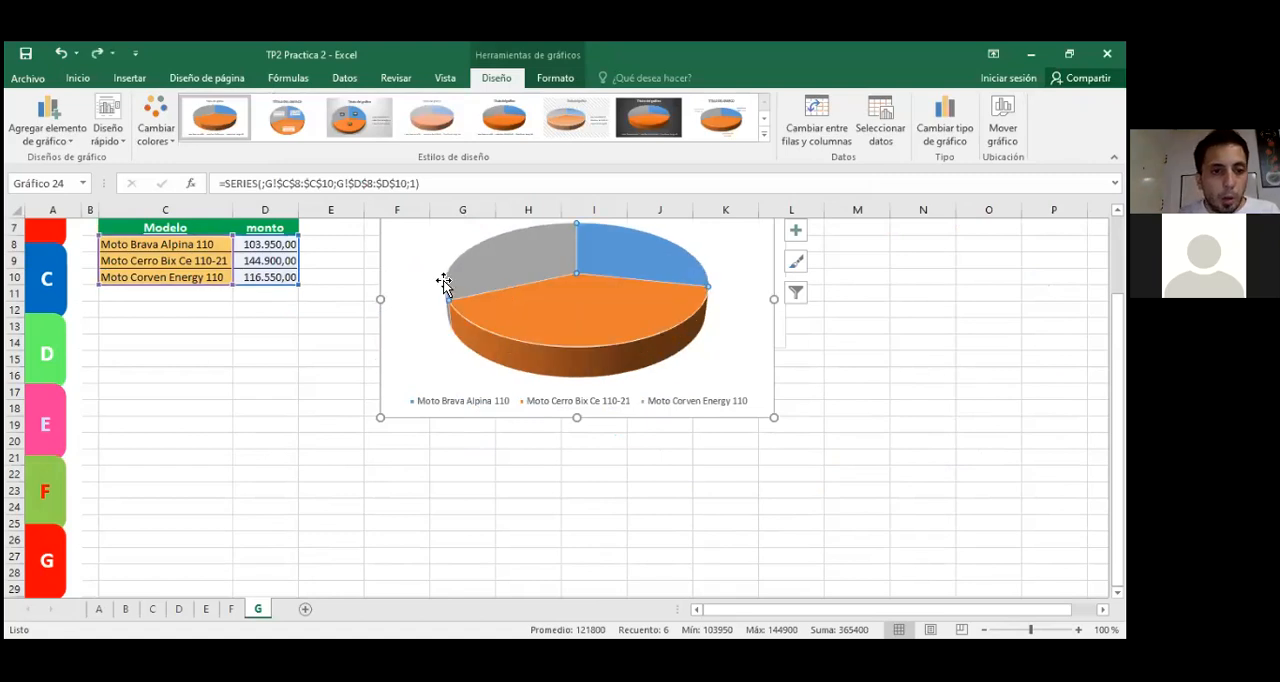
Step: Move the pie chart below the bar chart and the tables, over about rows 16 to 29
click(419, 291)
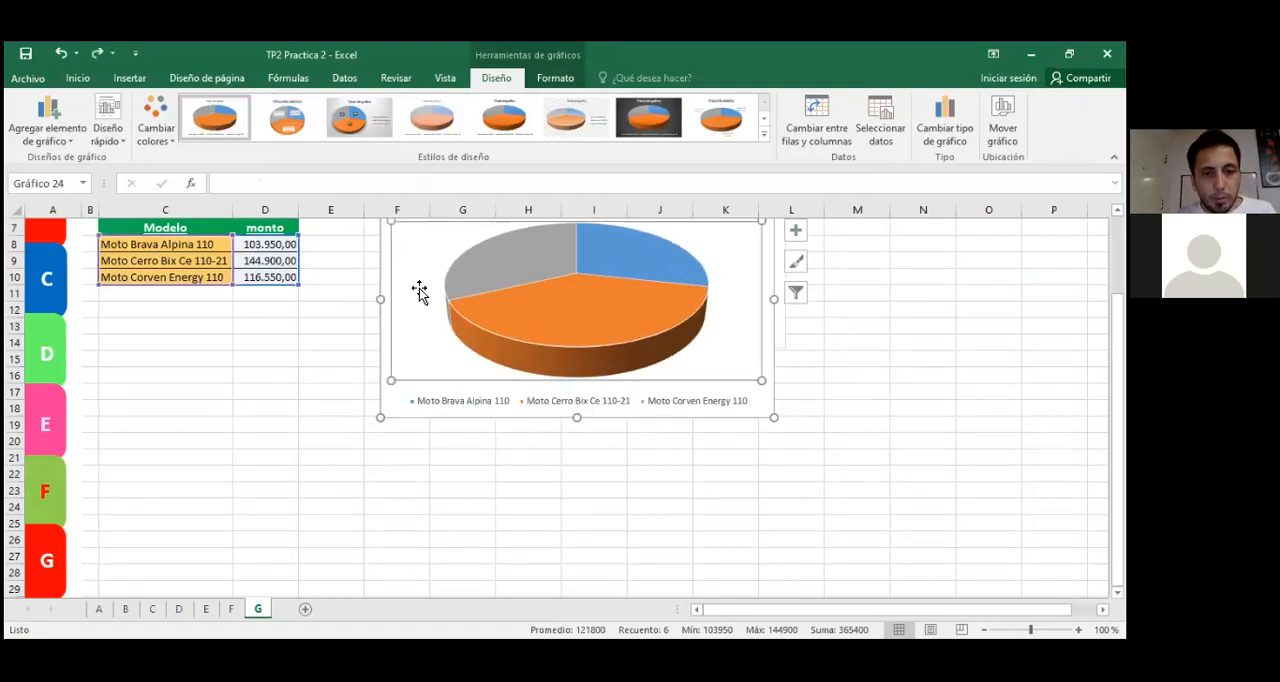
drag(389, 417, 209, 551)
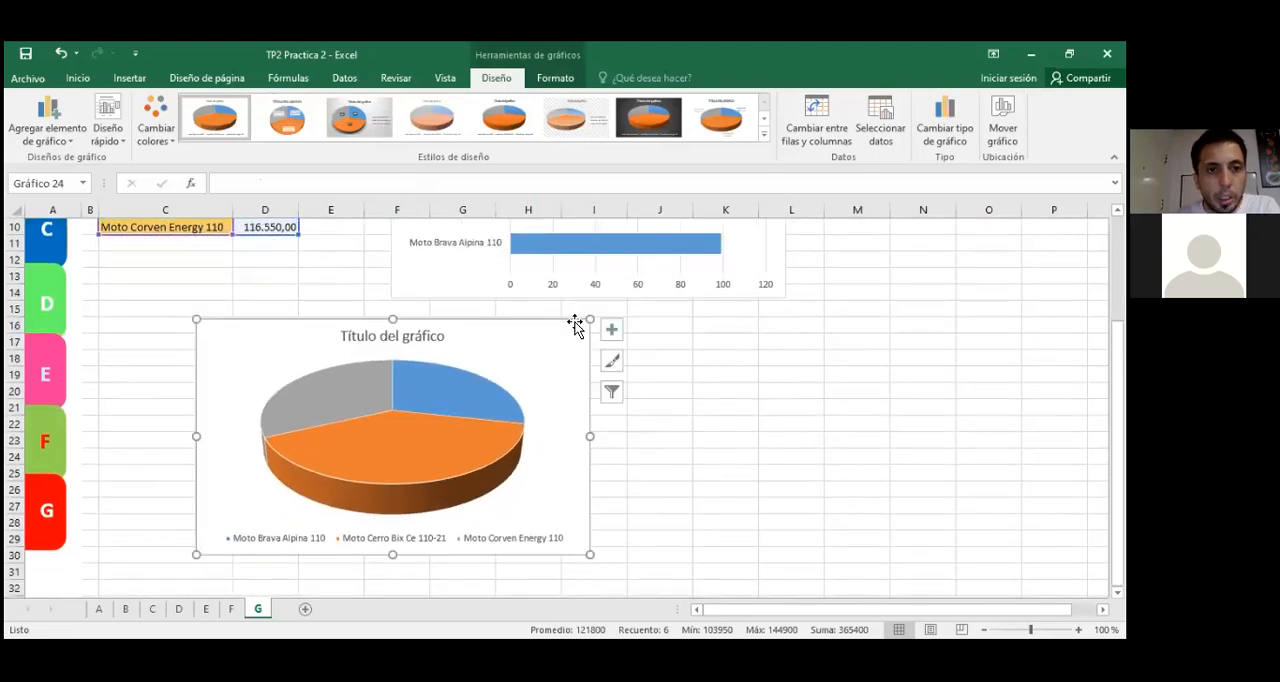
click(735, 442)
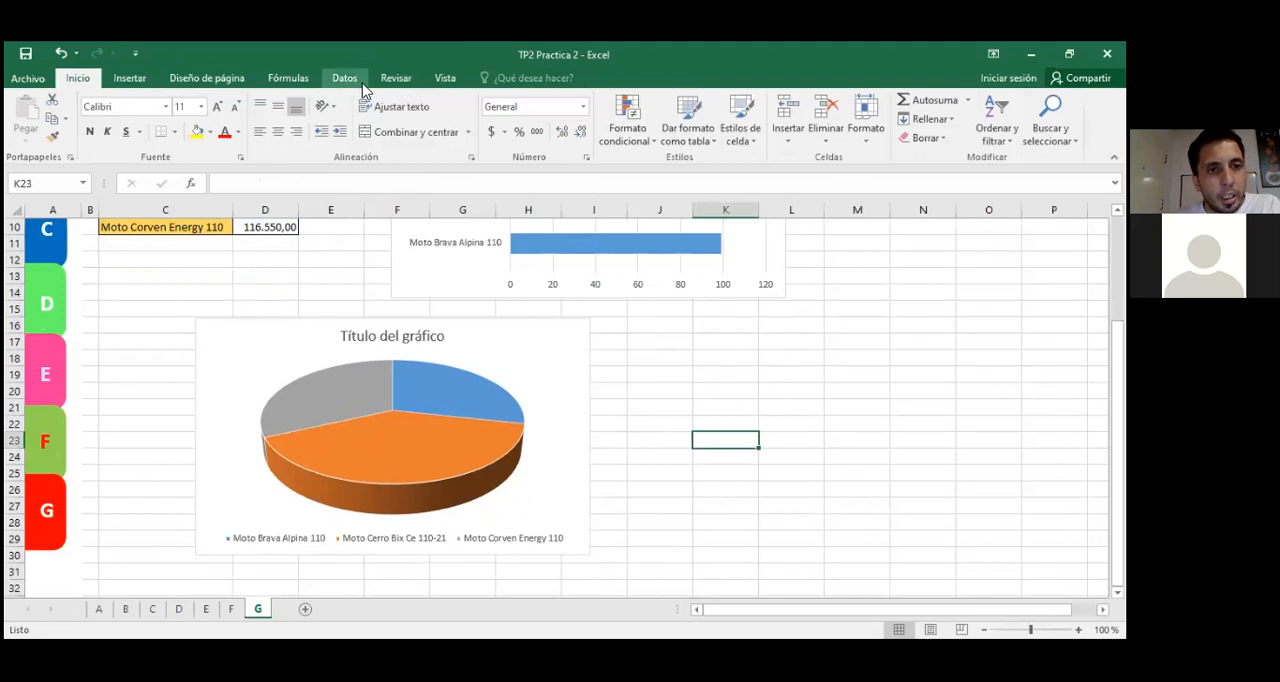
Step: Try a red shape fill on the whole pie series and undo it
click(565, 381)
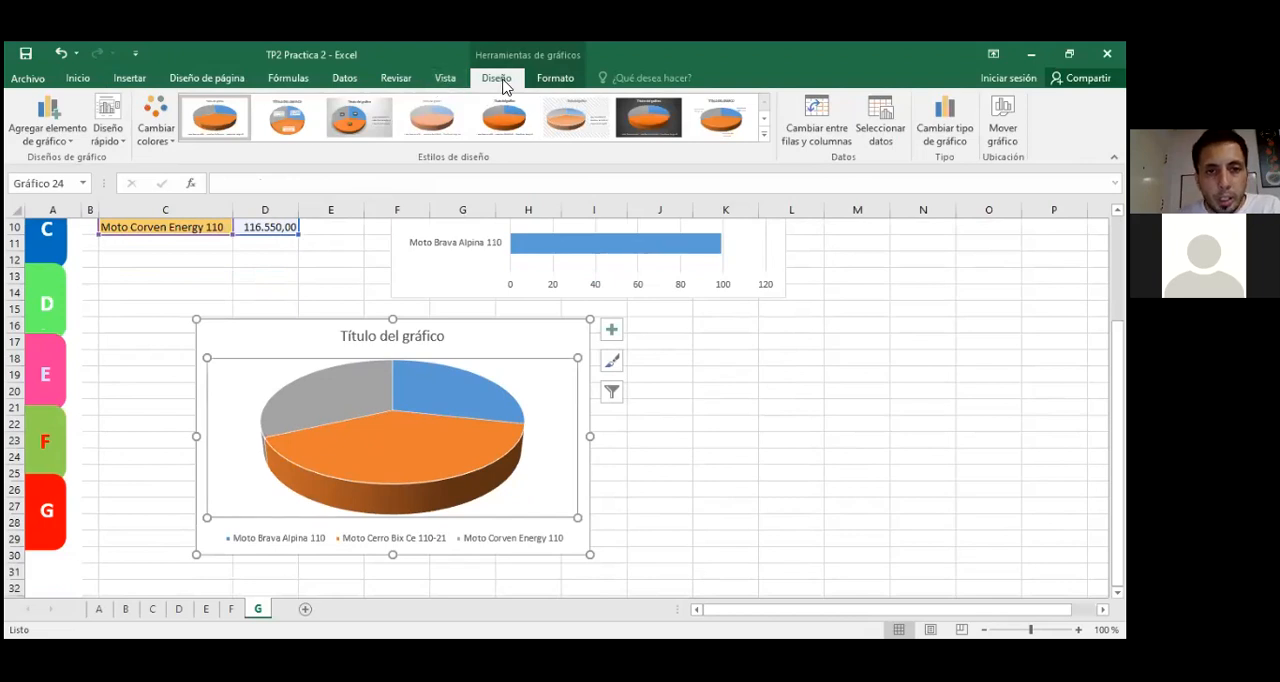
click(553, 79)
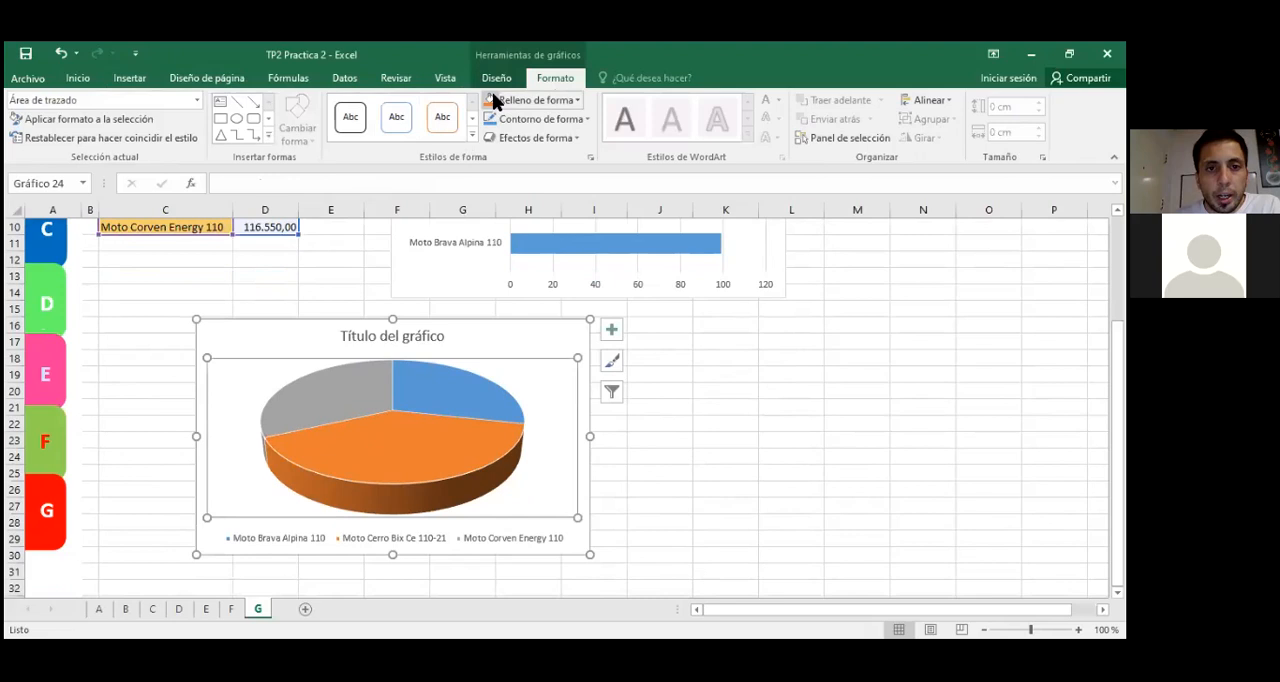
click(458, 406)
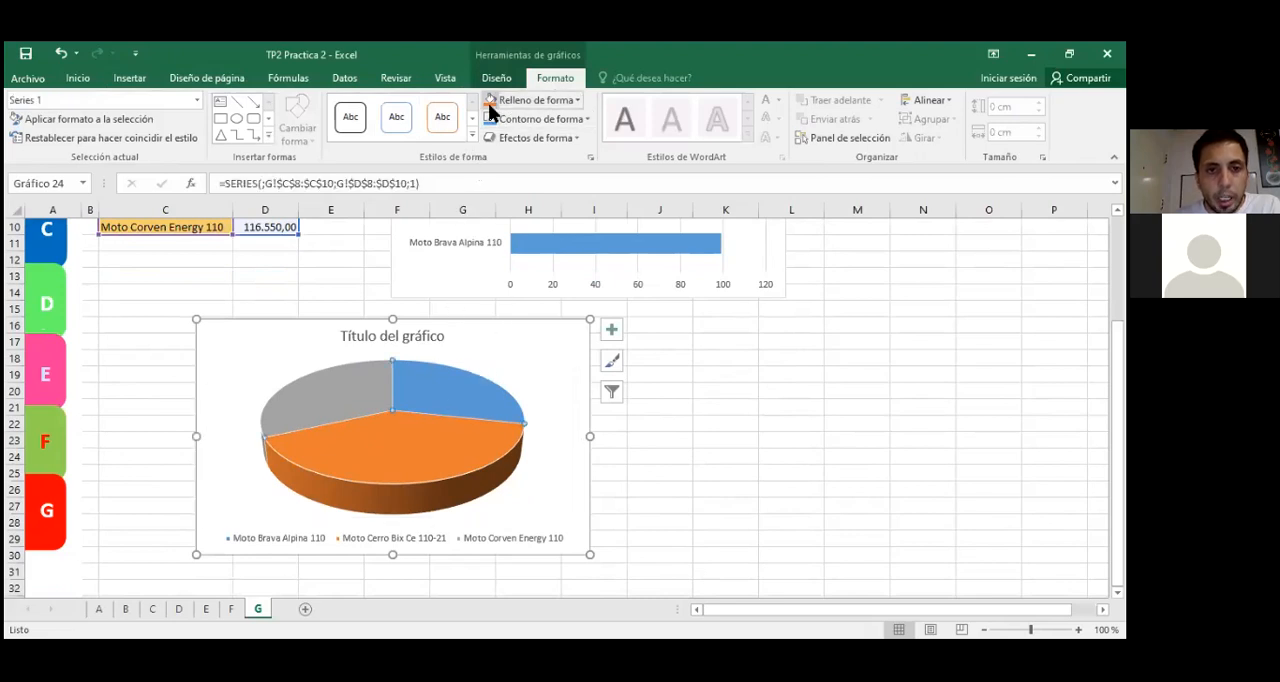
click(579, 100)
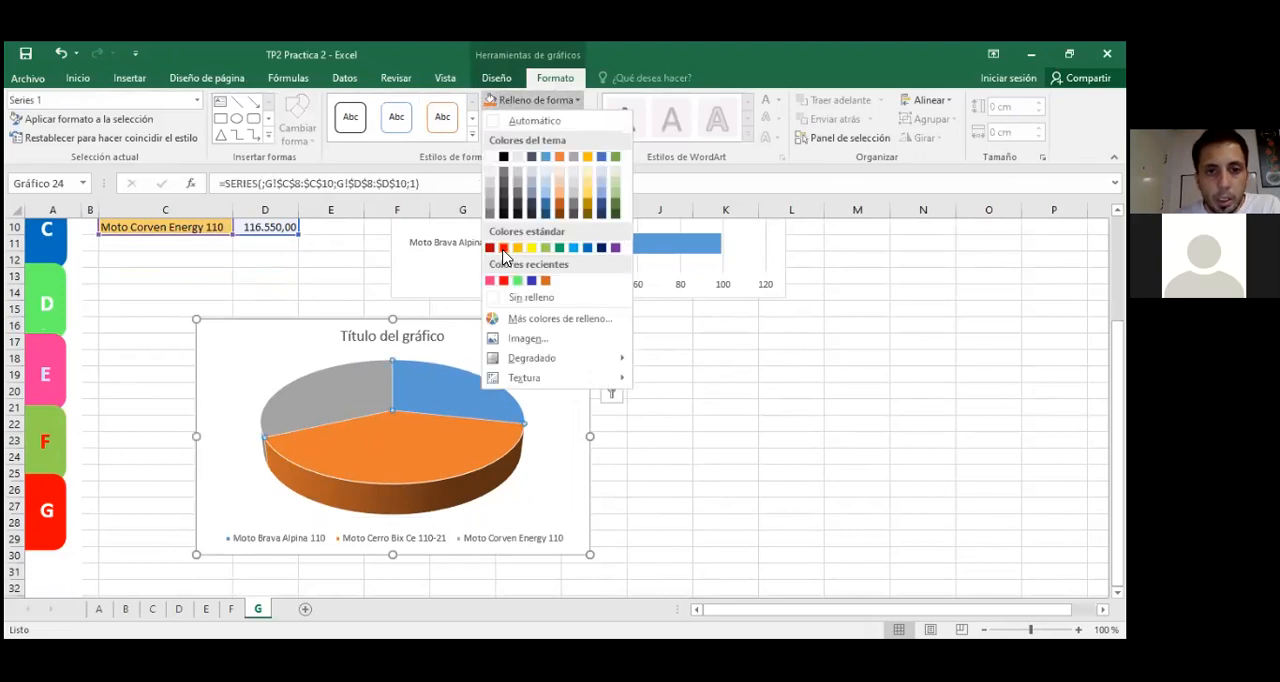
click(503, 279)
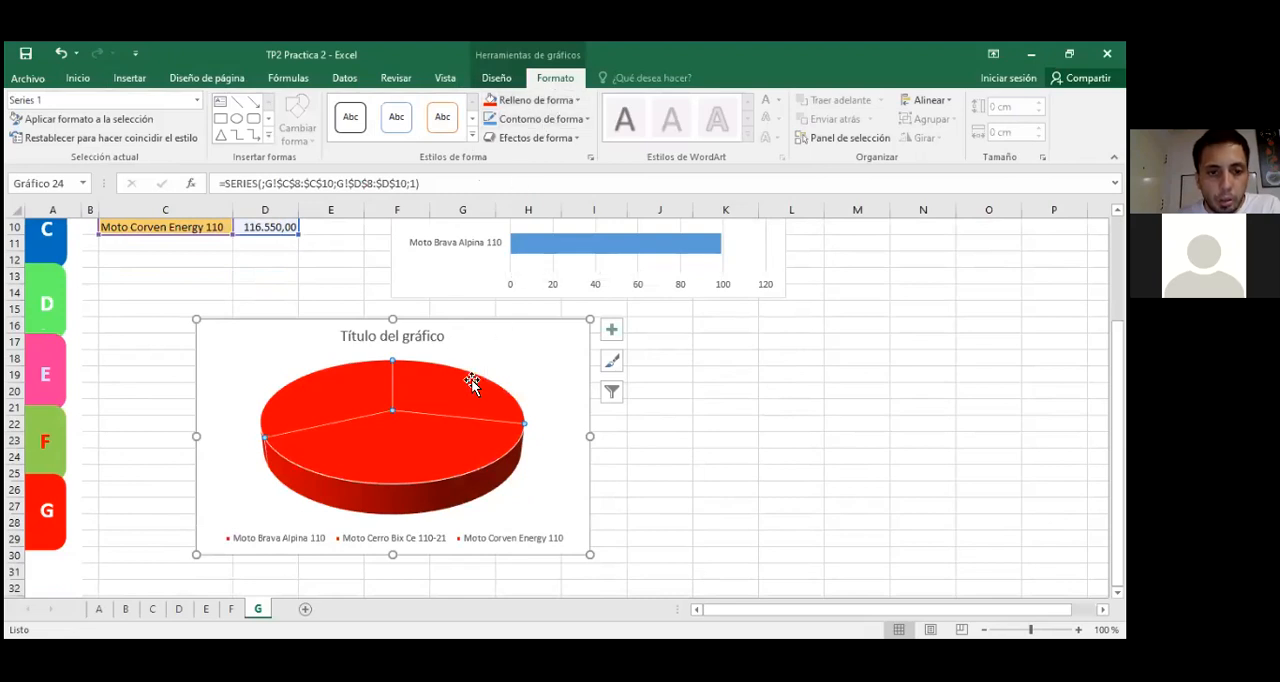
key(ctrl+z)
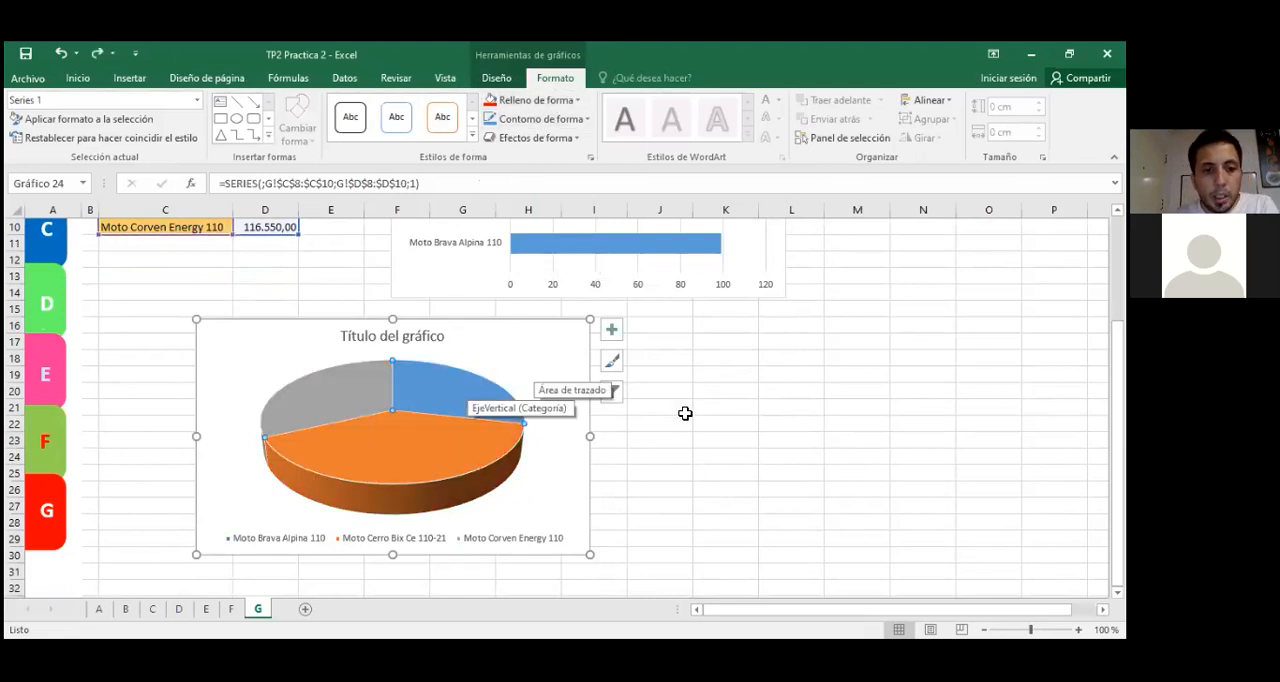
Step: Apply the chart style with a grey gradient background, dark percentage labels and side legend to the pie chart, and deselect it
click(496, 79)
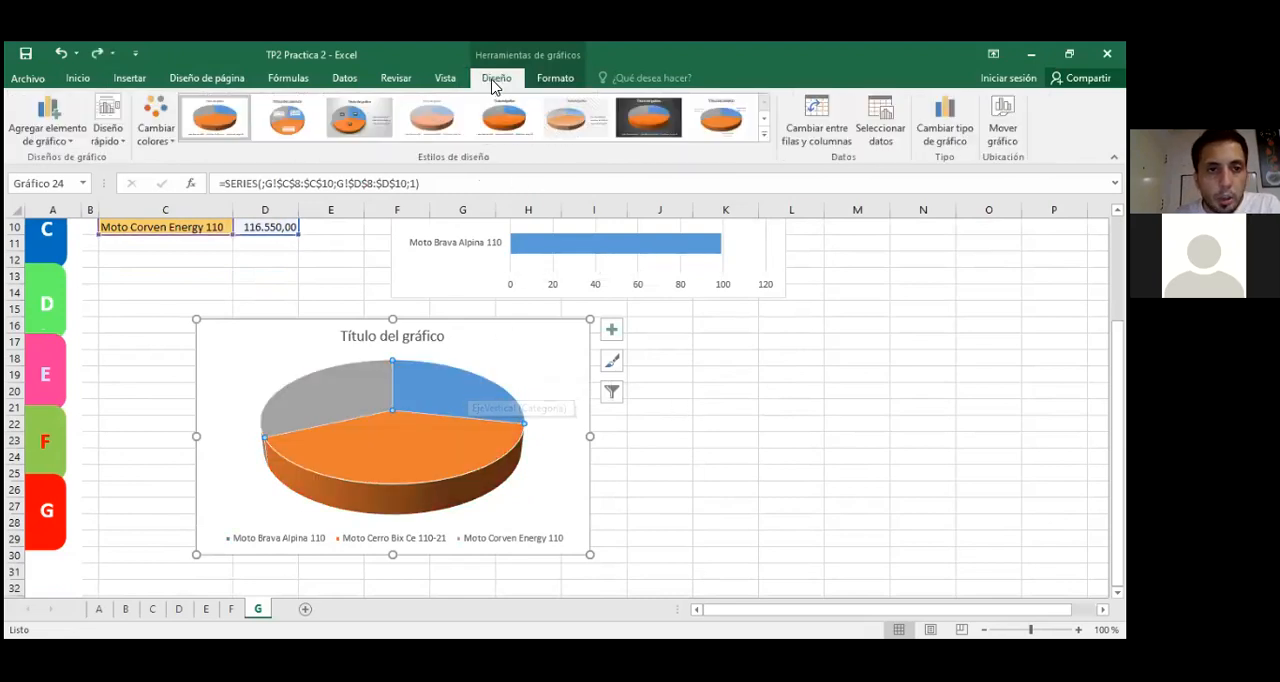
click(352, 122)
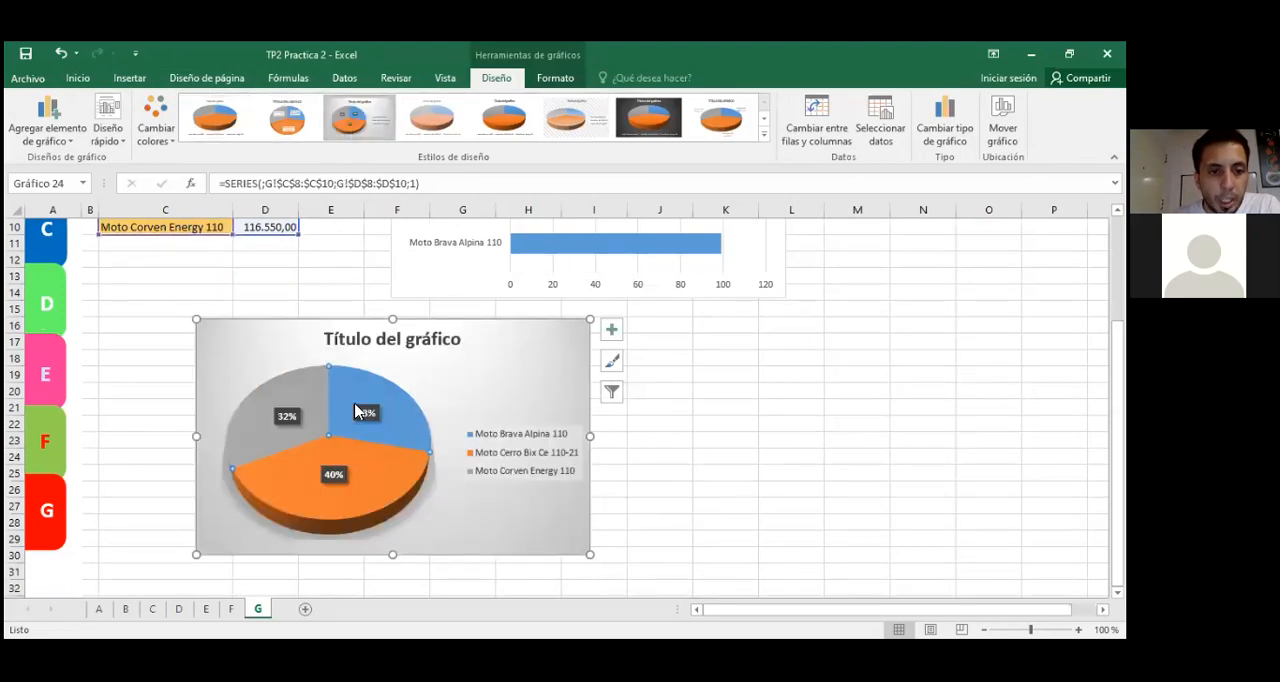
scroll(766, 445, up, 2)
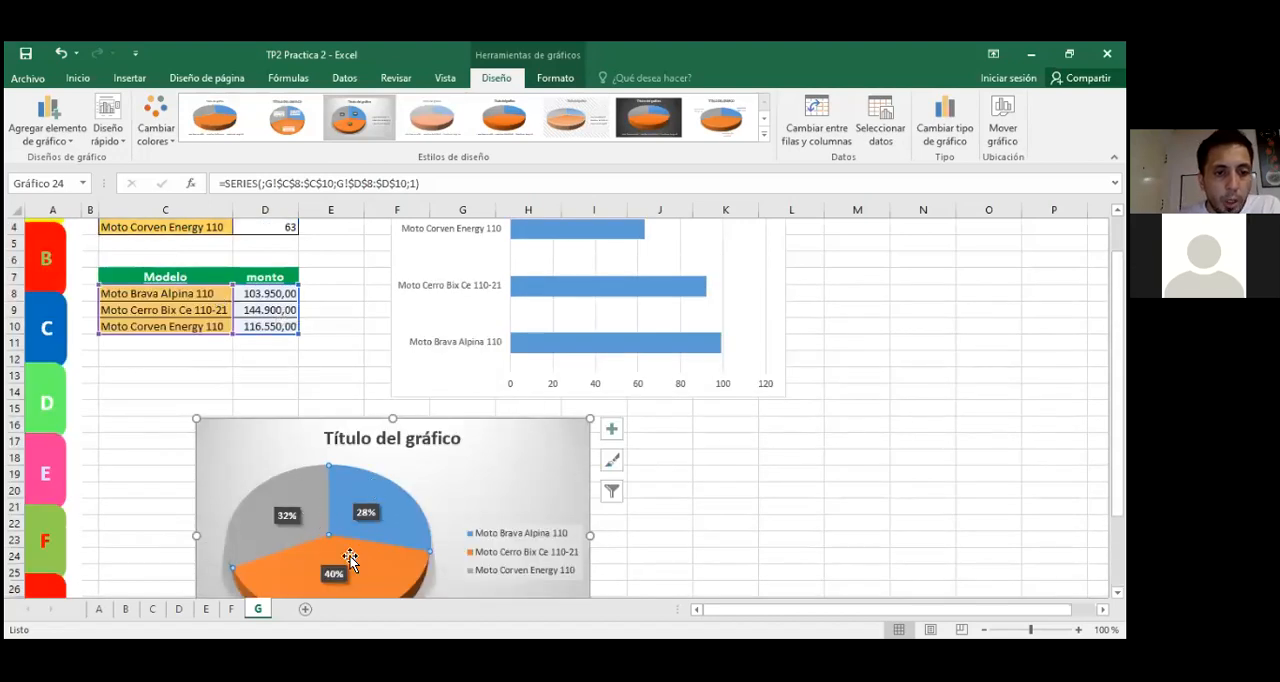
click(314, 357)
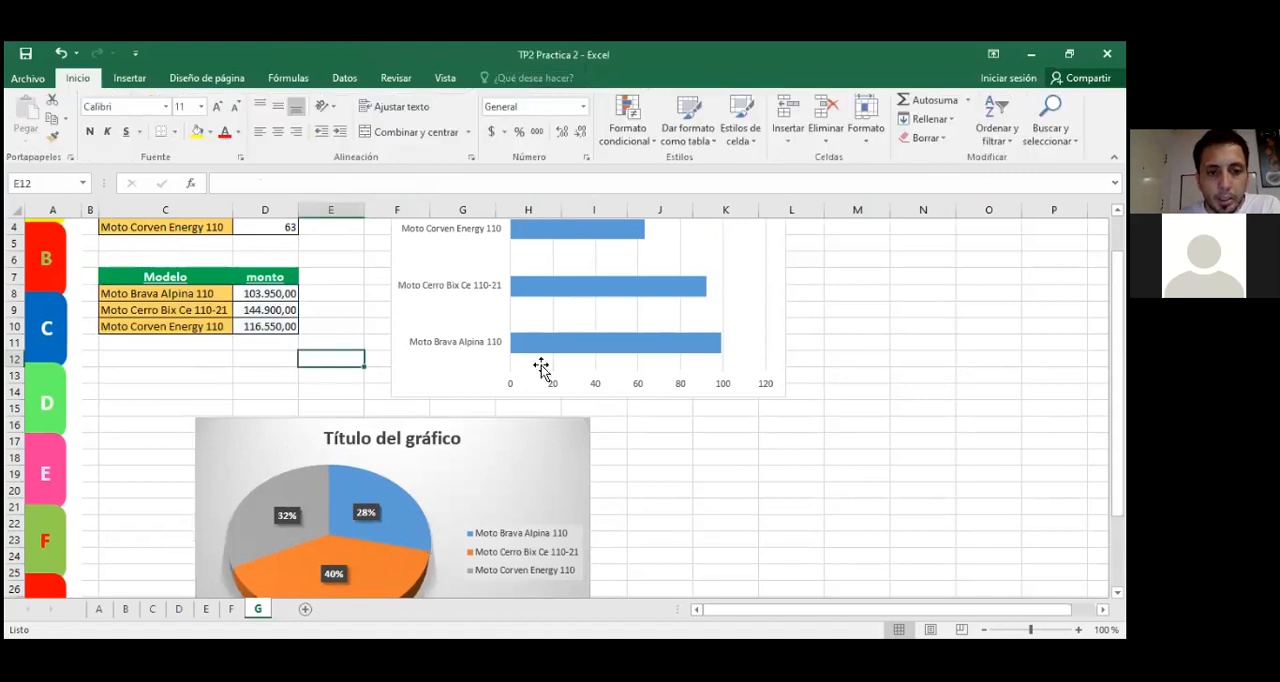
click(757, 505)
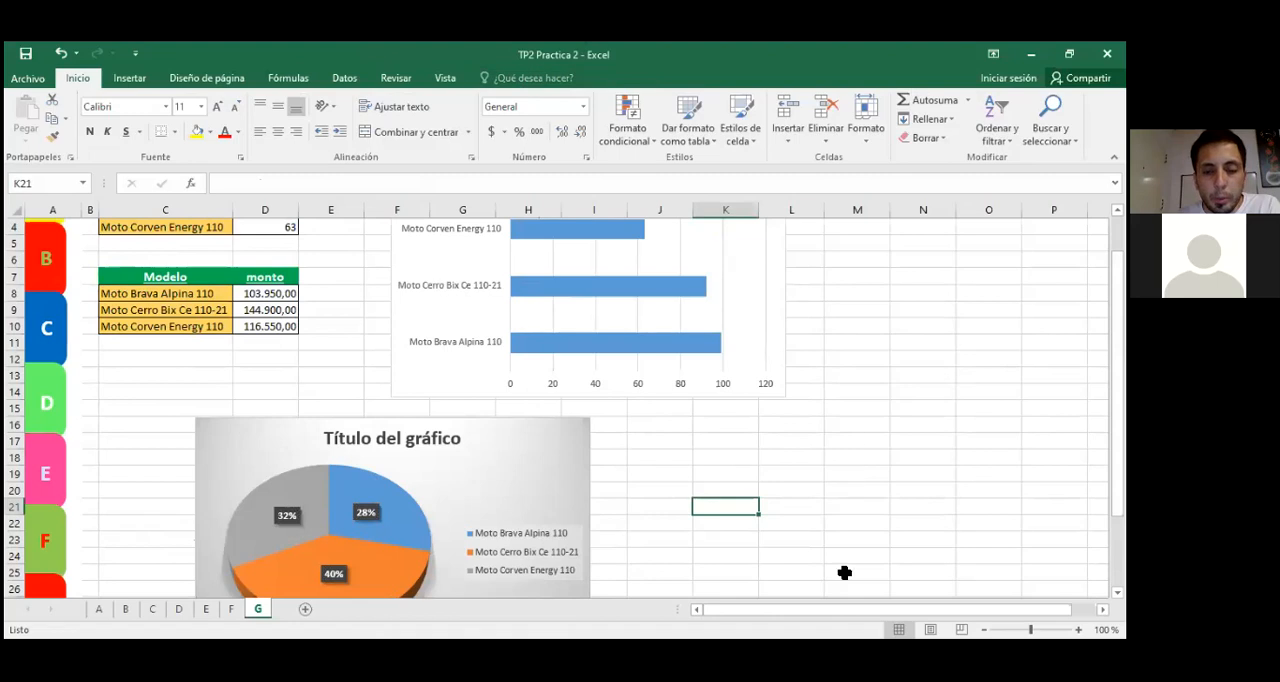
Step: Apply the dark-background chart style to the units-sold bar chart and deselect it
click(753, 319)
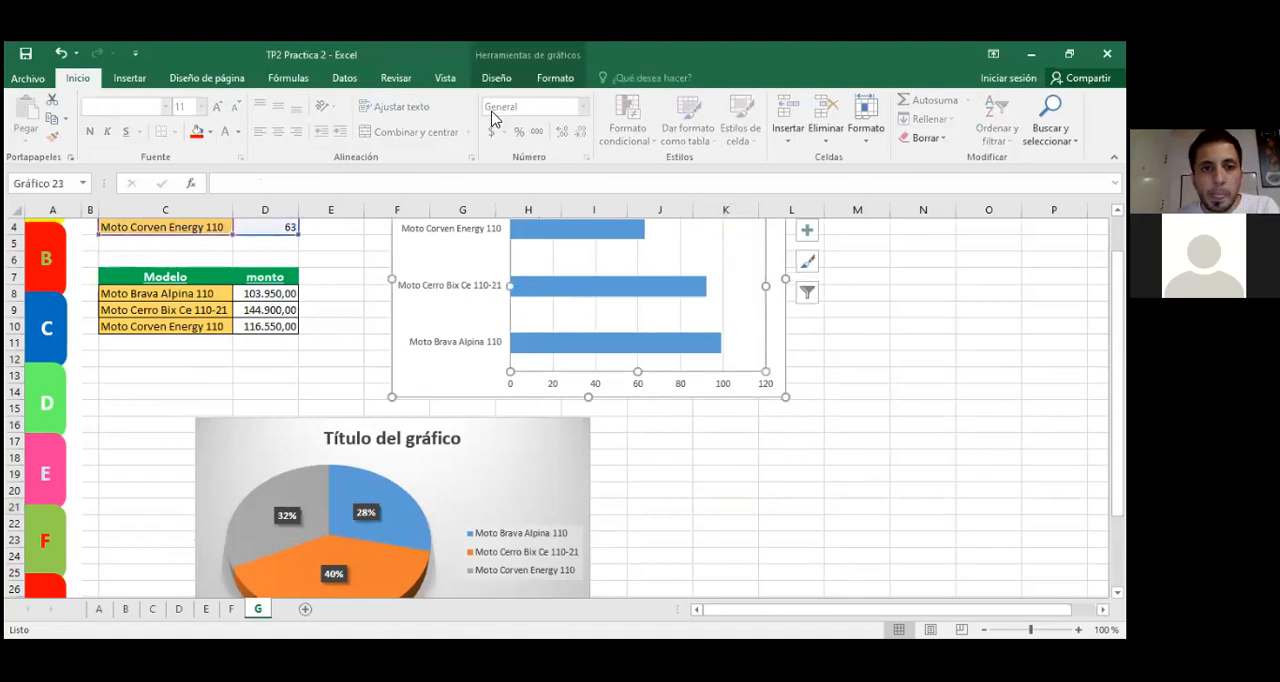
click(491, 80)
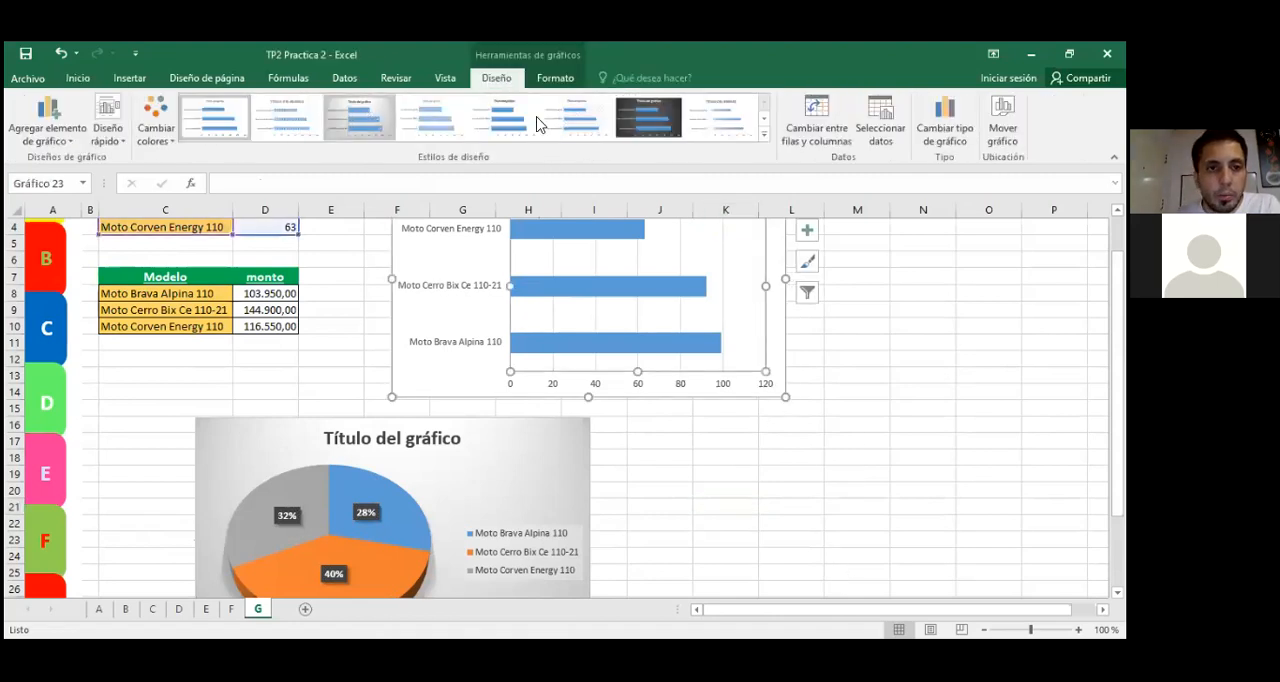
click(550, 84)
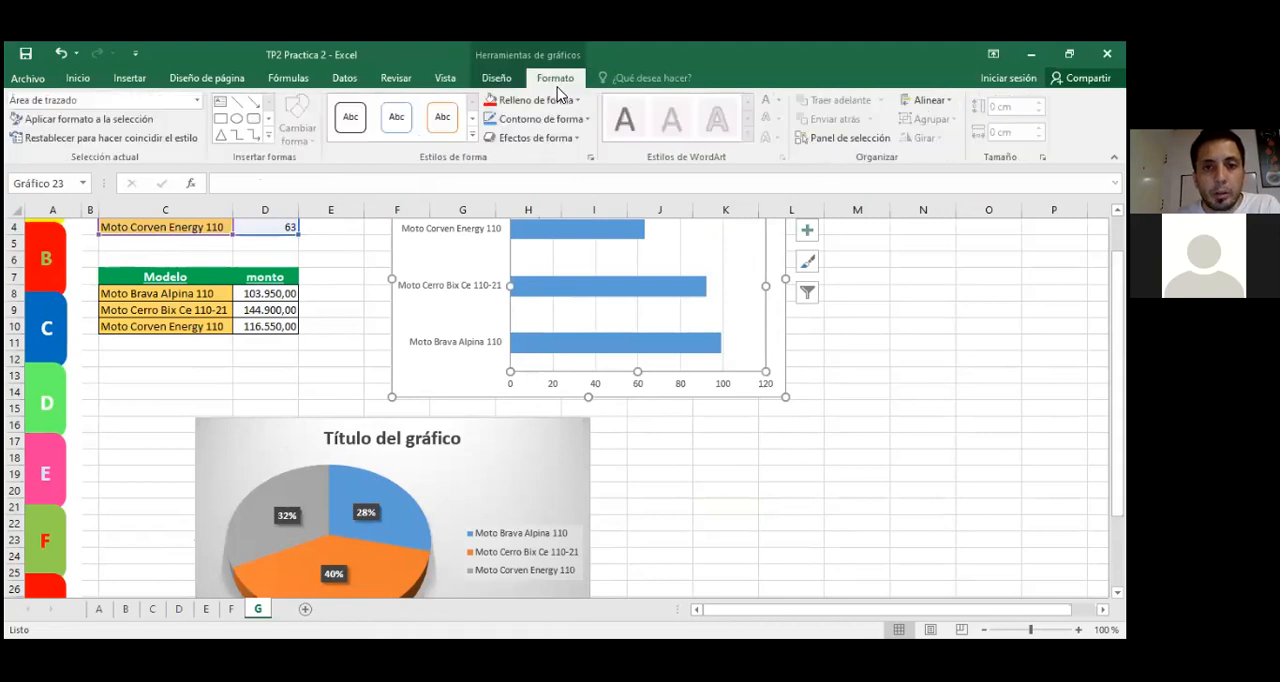
click(499, 82)
click(630, 117)
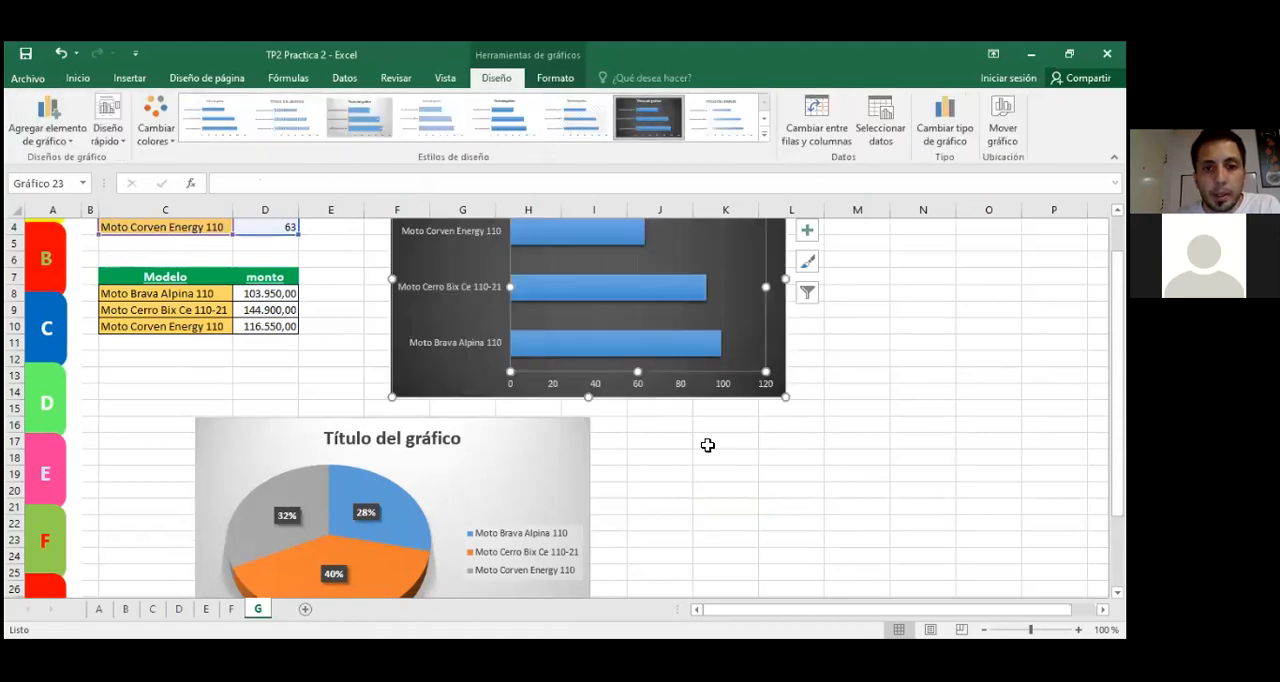
click(707, 533)
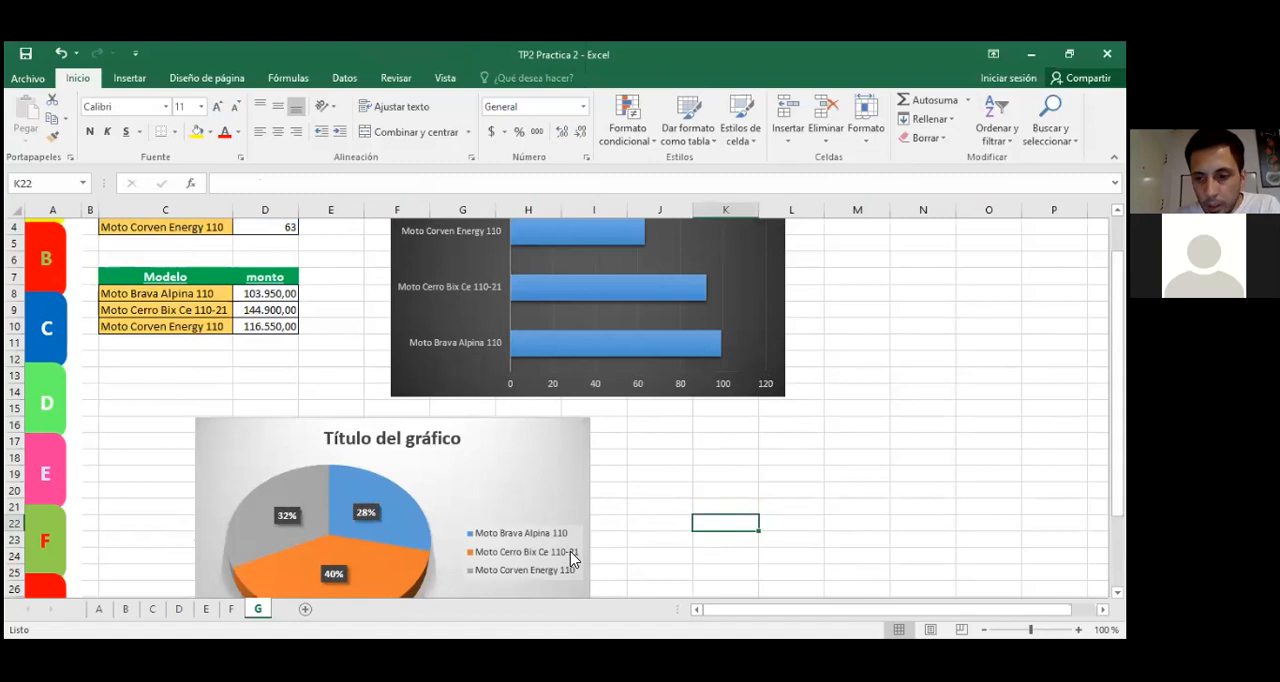